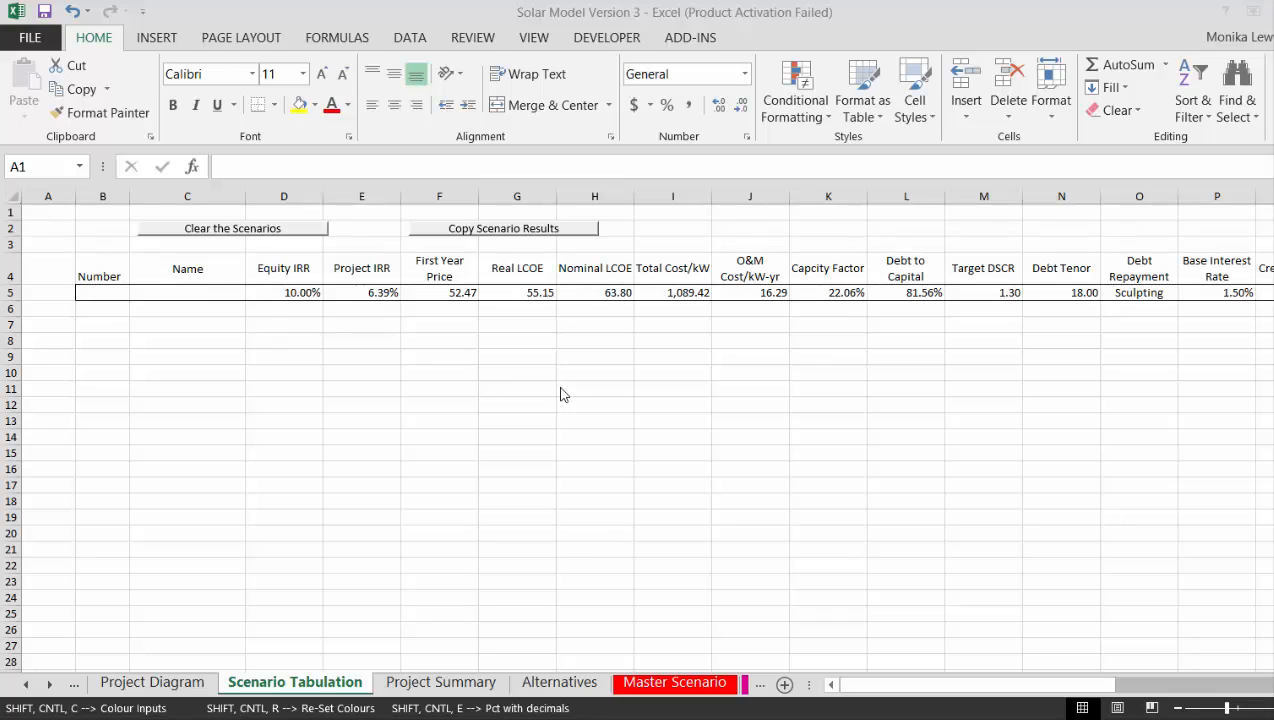
Open the Project Summary sheet and look over the Base, Agressive and Worst financing scenario table beyond the charts
{"action": "left_click", "coordinate": [436, 690]}
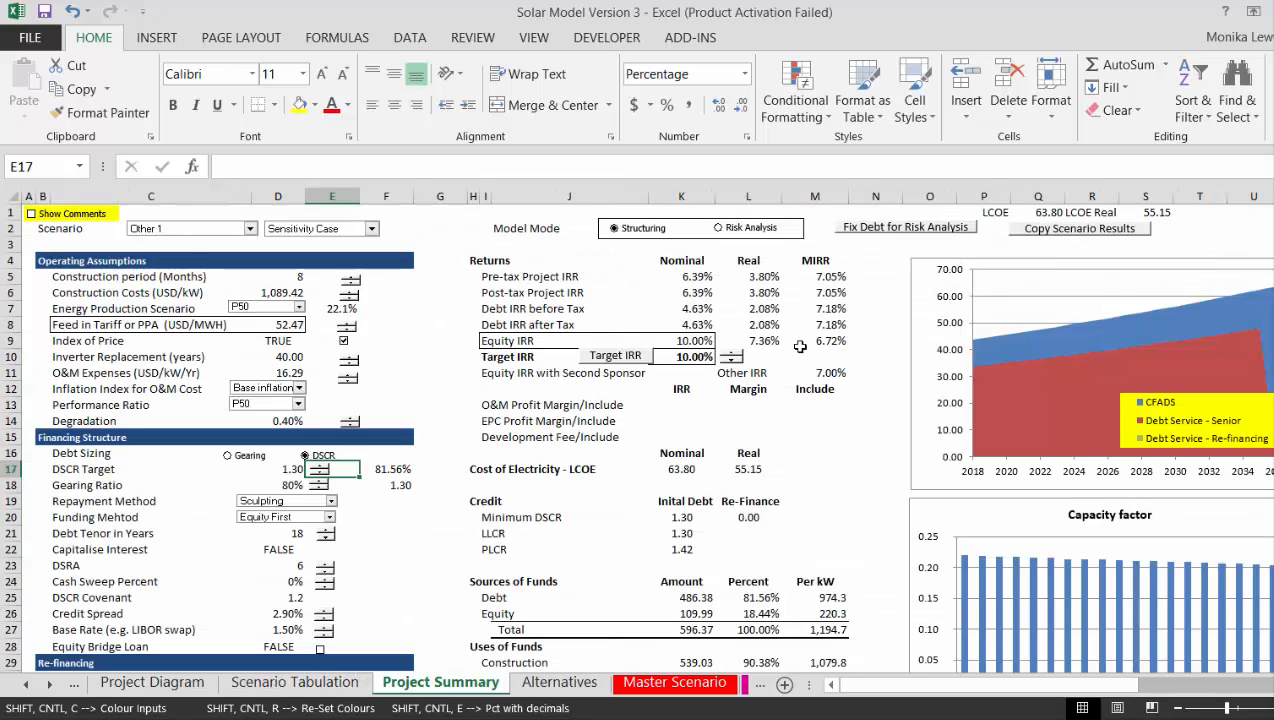
{"action": "left_click", "coordinate": [801, 347]}
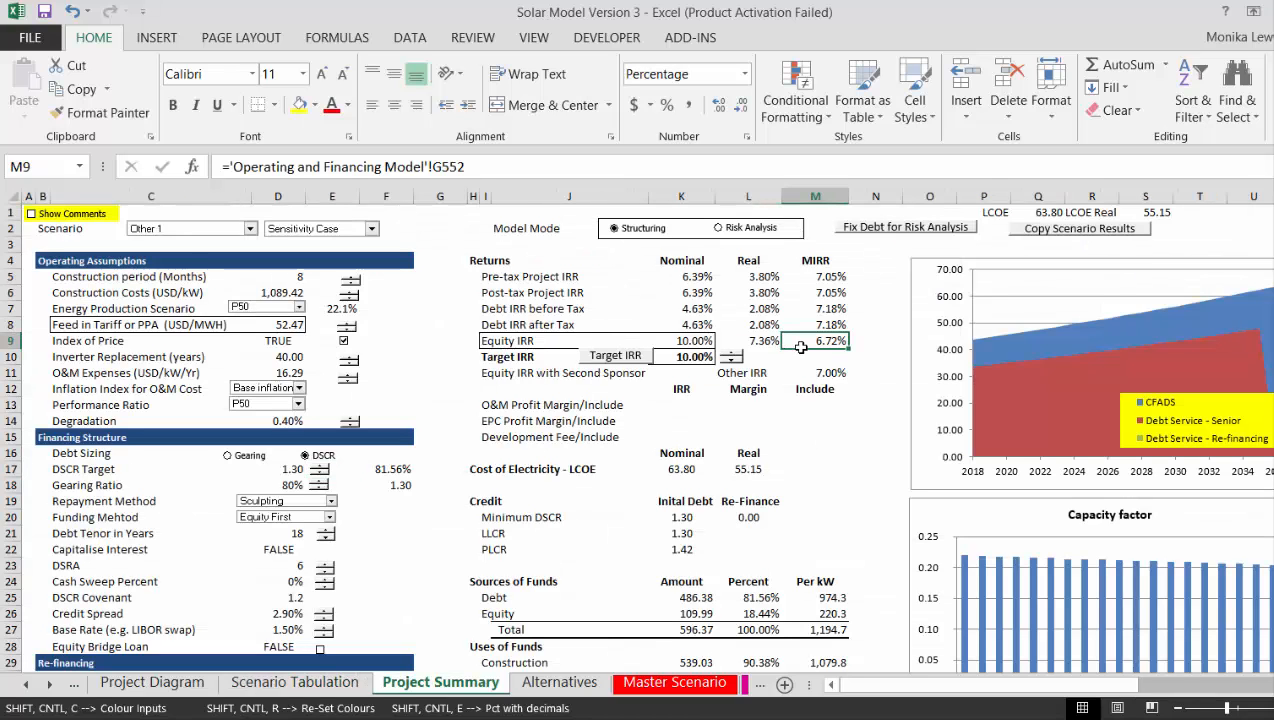
{"action": "key", "text": "Right"}
{"action": "key", "text": "Right"}
{"action": "key", "text": "Right"}
{"action": "key", "text": "Right"}
{"action": "key", "text": "Right"}
{"action": "key", "text": "Right"}
{"action": "key", "text": "Right"}
{"action": "key", "text": "Right"}
{"action": "key", "text": "Right"}
{"action": "key", "text": "Right"}
{"action": "key", "text": "Right"}
{"action": "key", "text": "Right"}
{"action": "key", "text": "Right"}
{"action": "key", "text": "Right"}
{"action": "key", "text": "Right"}
{"action": "key", "text": "Right"}
{"action": "key", "text": "Right"}
{"action": "key", "text": "Right"}
{"action": "key", "text": "Right"}
{"action": "key", "text": "Right"}
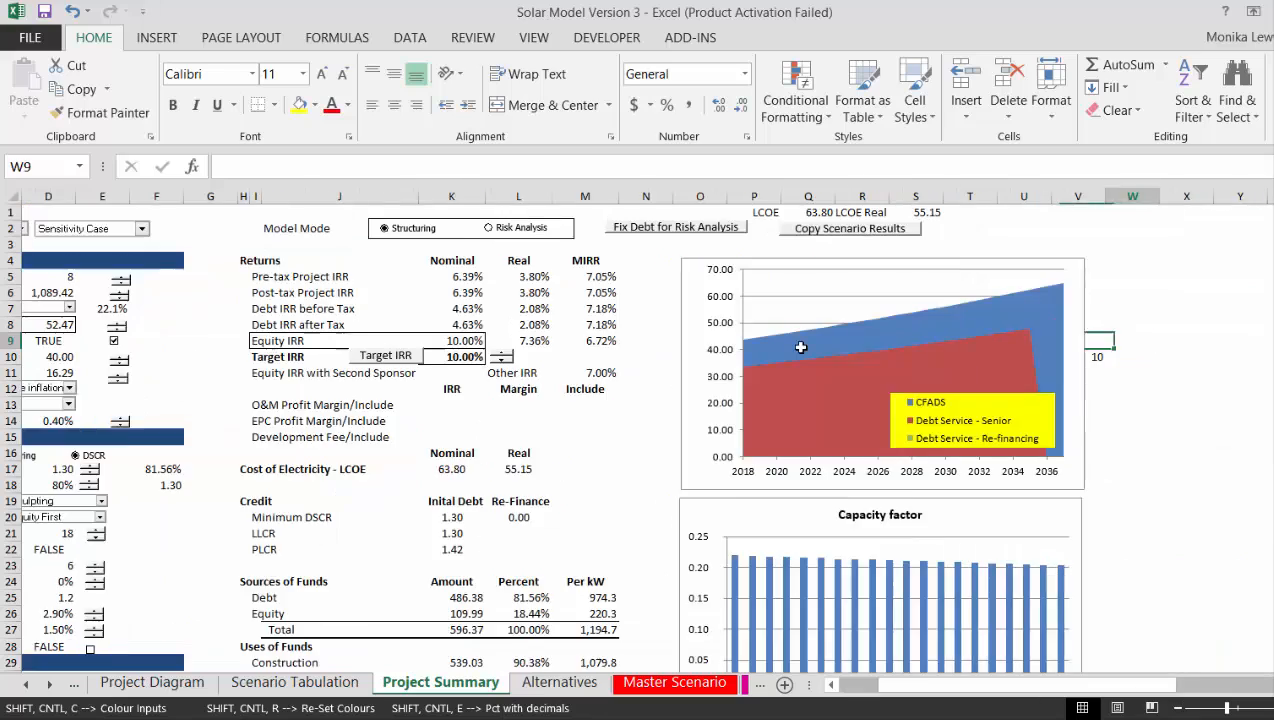
{"action": "key", "text": "Right"}
{"action": "key", "text": "Right"}
{"action": "key", "text": "Right"}
{"action": "key", "text": "Right"}
{"action": "key", "text": "Right"}
{"action": "key", "text": "Right"}
{"action": "key", "text": "Right"}
{"action": "key", "text": "Right"}
{"action": "key", "text": "Right"}
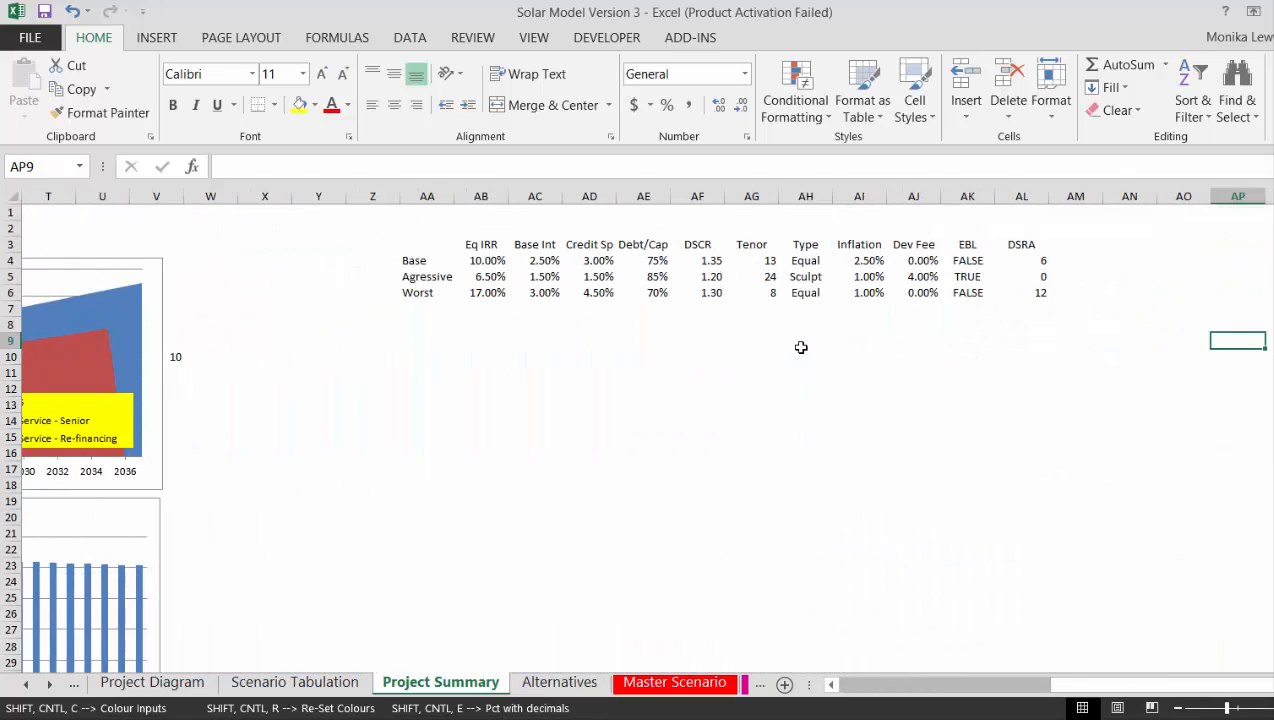
{"action": "key", "text": "Left"}
{"action": "key", "text": "Left"}
{"action": "key", "text": "Left"}
{"action": "key", "text": "Left"}
{"action": "key", "text": "Left"}
{"action": "key", "text": "Left"}
{"action": "key", "text": "Left"}
{"action": "key", "text": "Left"}
{"action": "key", "text": "Left"}
{"action": "key", "text": "Left"}
{"action": "key", "text": "Left"}
{"action": "key", "text": "Left"}
{"action": "key", "text": "Left"}
{"action": "key", "text": "Left"}
{"action": "key", "text": "Left"}
{"action": "key", "text": "Left"}
{"action": "key", "text": "Left"}
{"action": "key", "text": "Left"}
{"action": "key", "text": "Left"}
{"action": "key", "text": "Left"}
{"action": "key", "text": "Left"}
{"action": "key", "text": "Left"}
{"action": "key", "text": "Left"}
{"action": "key", "text": "Left"}
{"action": "key", "text": "Left"}
{"action": "key", "text": "Left"}
{"action": "key", "text": "Left"}
{"action": "key", "text": "Left"}
{"action": "key", "text": "Left"}
{"action": "key", "text": "Left"}
{"action": "key", "text": "Left"}
{"action": "key", "text": "Left"}
{"action": "key", "text": "Left"}
{"action": "key", "text": "Left"}
{"action": "key", "text": "Left"}
{"action": "key", "text": "Left"}
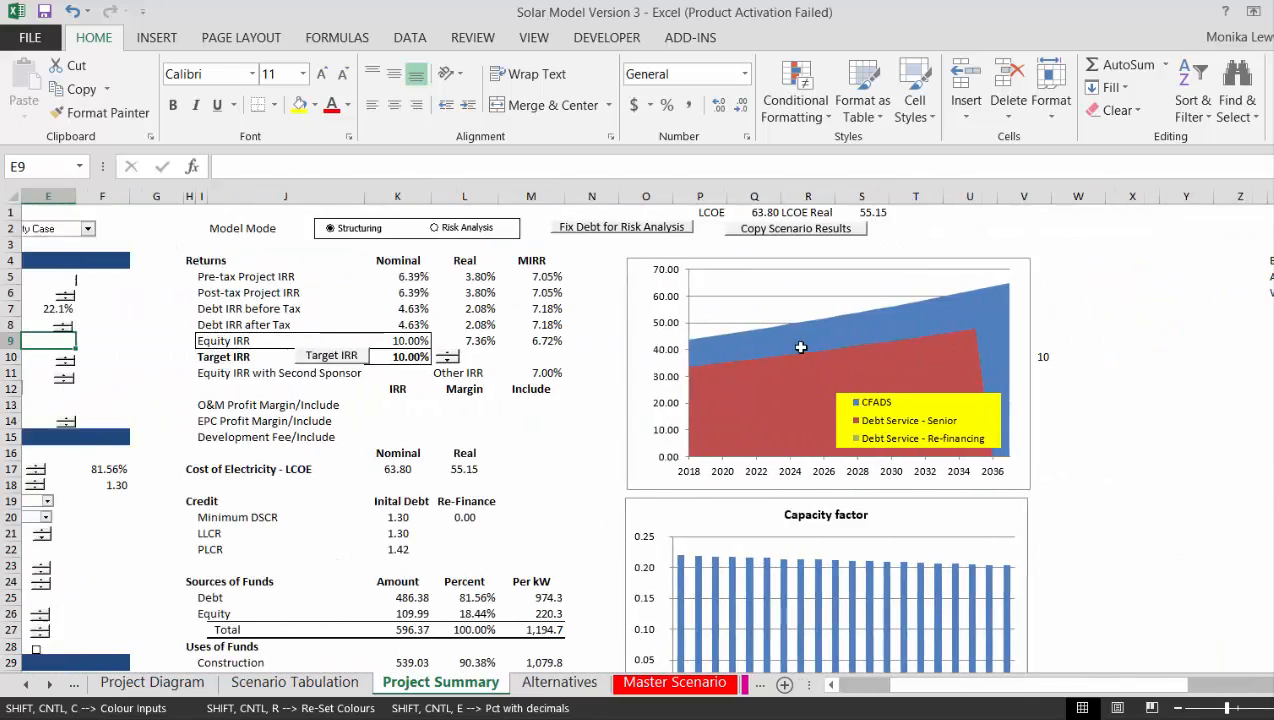
Examine the Base row of the financing scenario table, from equity IRR, interest and credit spread through tenor, repayment type and DSRA
{"action": "key", "text": "Right"}
{"action": "key", "text": "Right"}
{"action": "key", "text": "Right"}
{"action": "key", "text": "Right"}
{"action": "key", "text": "Right"}
{"action": "key", "text": "Right"}
{"action": "key", "text": "Right"}
{"action": "key", "text": "Right"}
{"action": "key", "text": "Right"}
{"action": "key", "text": "Right"}
{"action": "key", "text": "Right"}
{"action": "key", "text": "Right"}
{"action": "key", "text": "Right"}
{"action": "key", "text": "Right"}
{"action": "key", "text": "Right"}
{"action": "key", "text": "Right"}
{"action": "key", "text": "Right"}
{"action": "key", "text": "Right"}
{"action": "key", "text": "Right"}
{"action": "key", "text": "Right"}
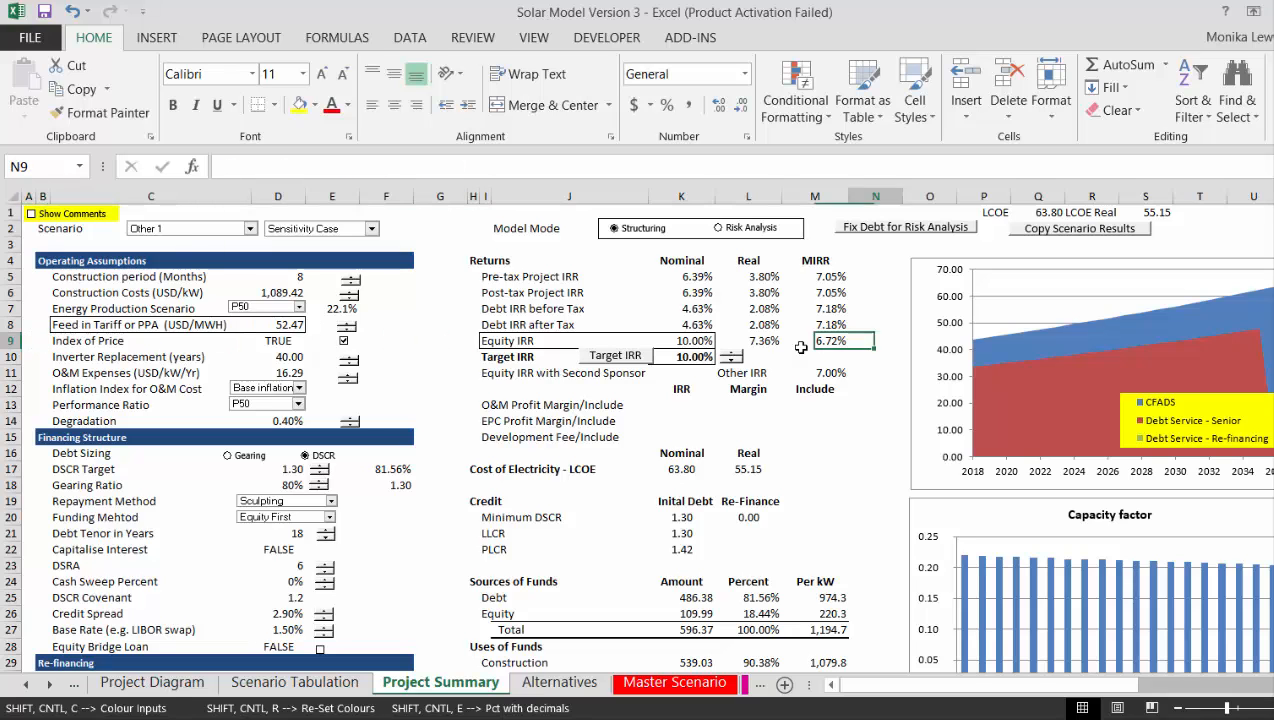
{"action": "key", "text": "Up"}
{"action": "key", "text": "Up"}
{"action": "key", "text": "Up"}
{"action": "key", "text": "Left"}
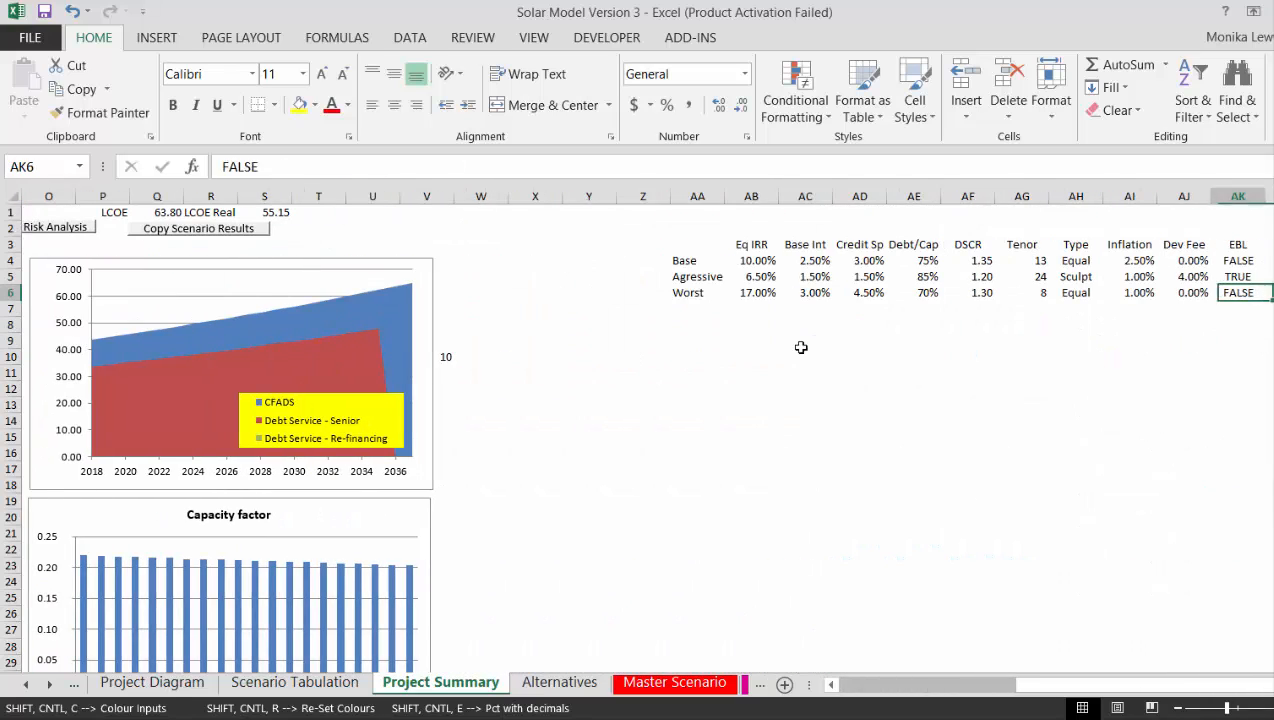
{"action": "key", "text": "Left"}
{"action": "key", "text": "Left"}
{"action": "key", "text": "Left"}
{"action": "key", "text": "Up"}
{"action": "key", "text": "Up"}
{"action": "key", "text": "Left"}
{"action": "key", "text": "Left"}
{"action": "key", "text": "Left"}
{"action": "key", "text": "Left"}
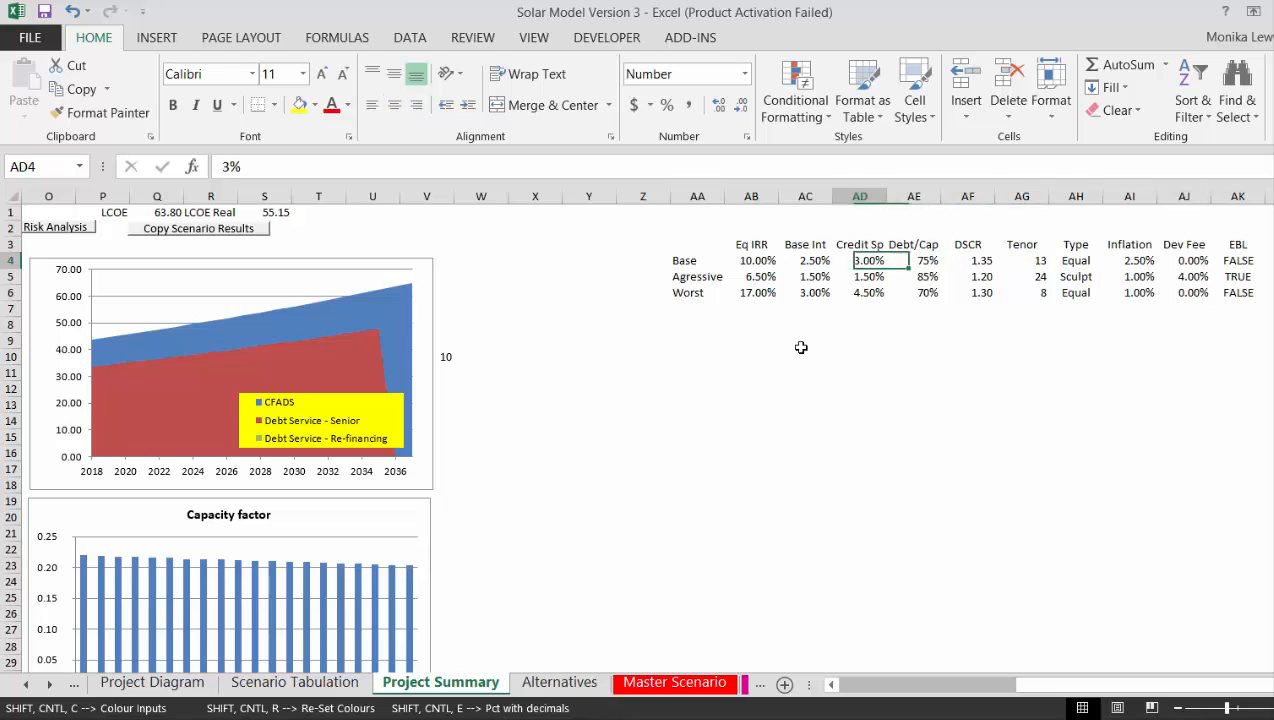
{"action": "key", "text": "Left"}
{"action": "key", "text": "Left"}
{"action": "key", "text": "Left"}
{"action": "key", "text": "Right"}
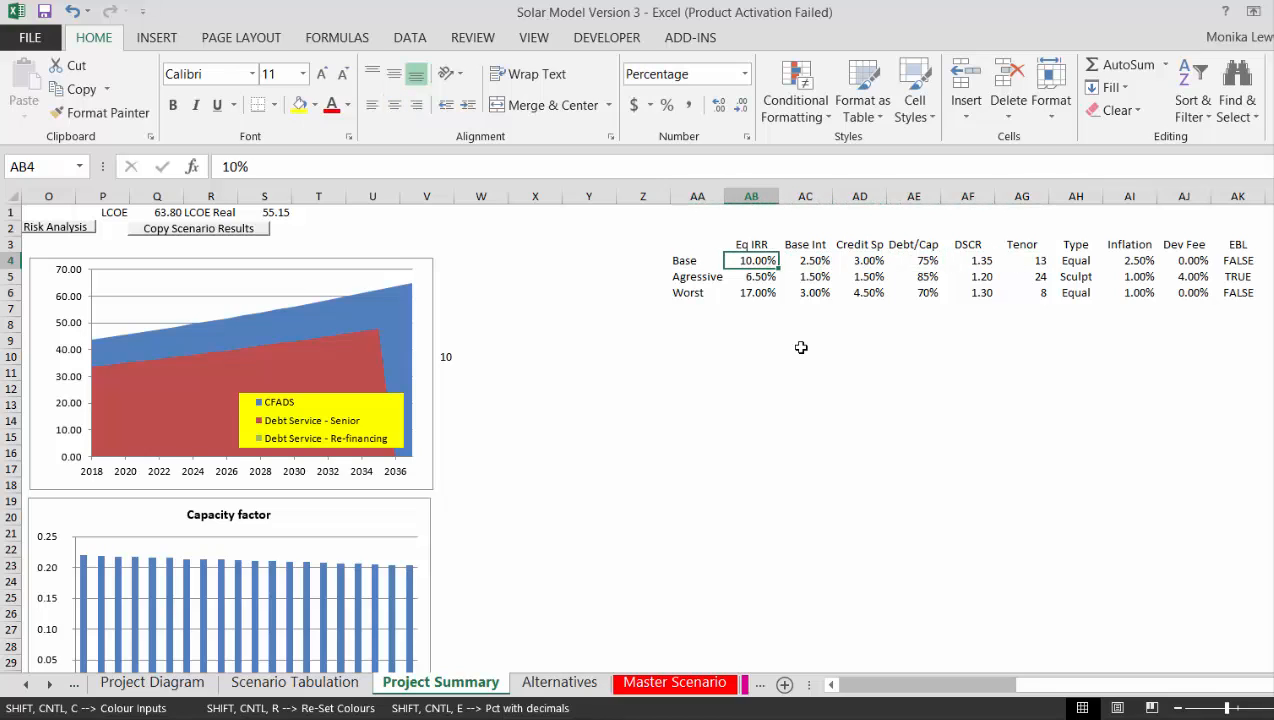
{"action": "key", "text": "Right"}
{"action": "key", "text": "Right"}
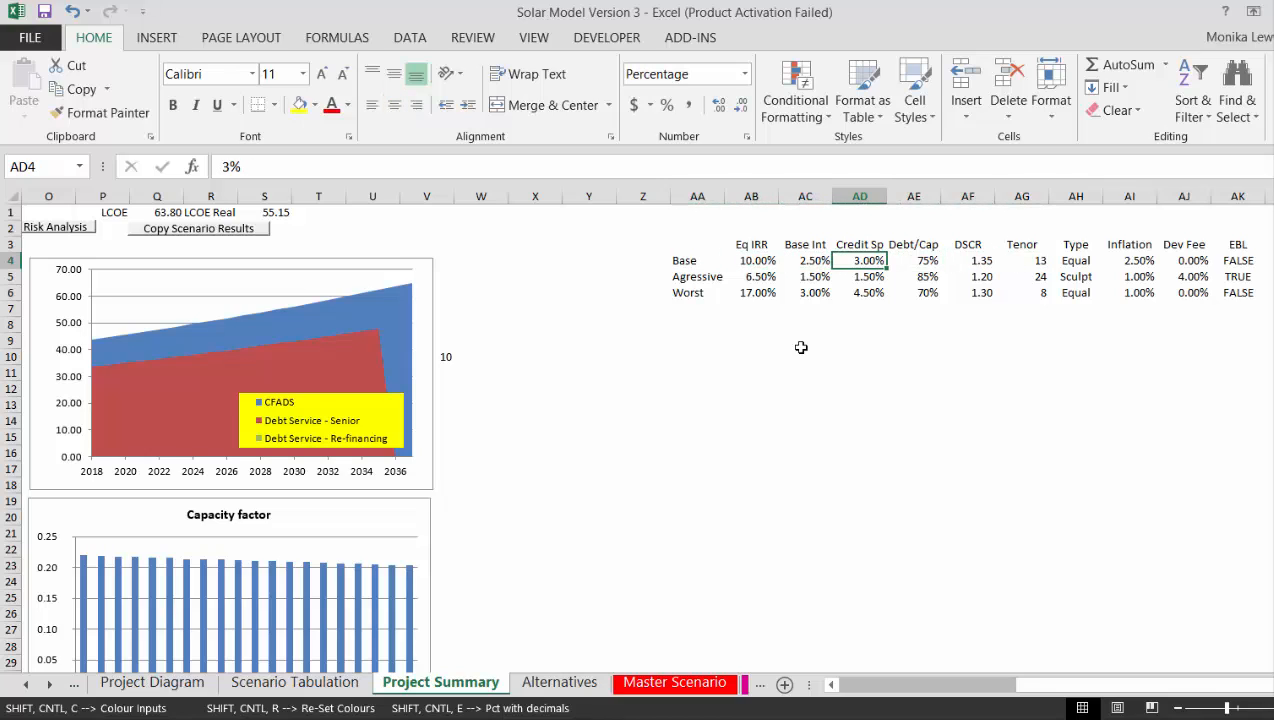
{"action": "key", "text": "Right"}
{"action": "key", "text": "Right"}
{"action": "key", "text": "Right"}
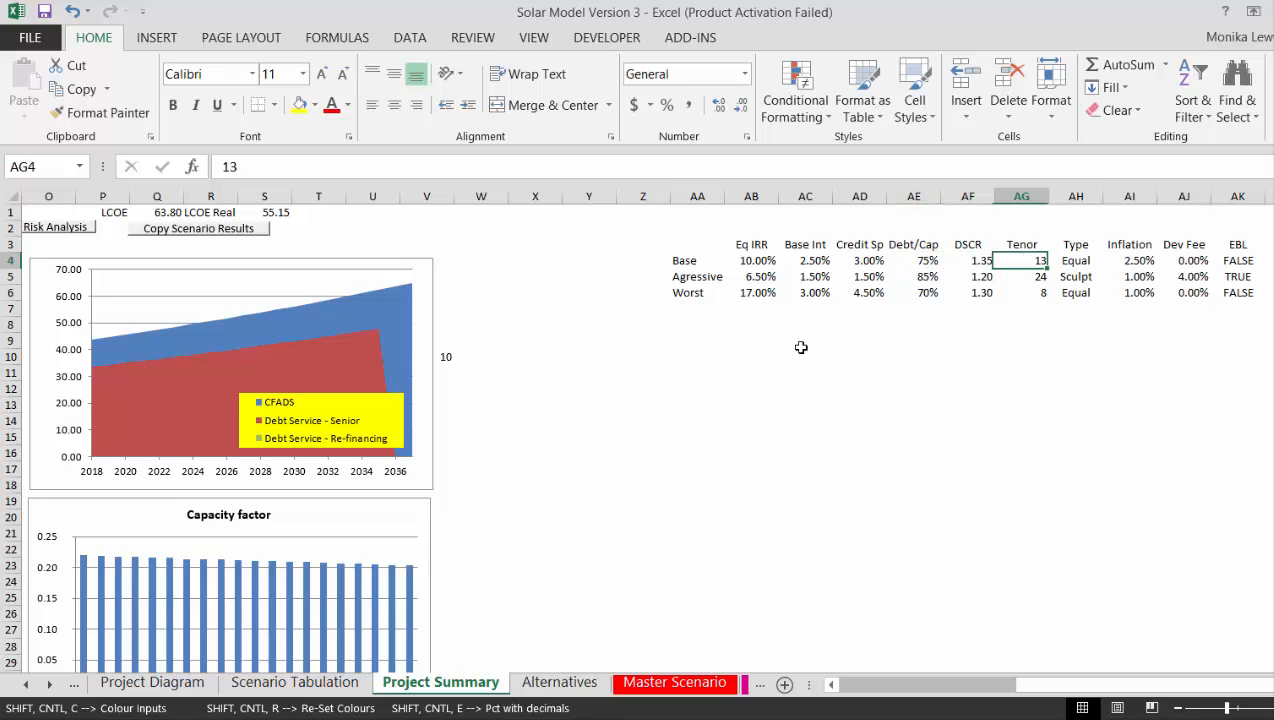
{"action": "key", "text": "Right"}
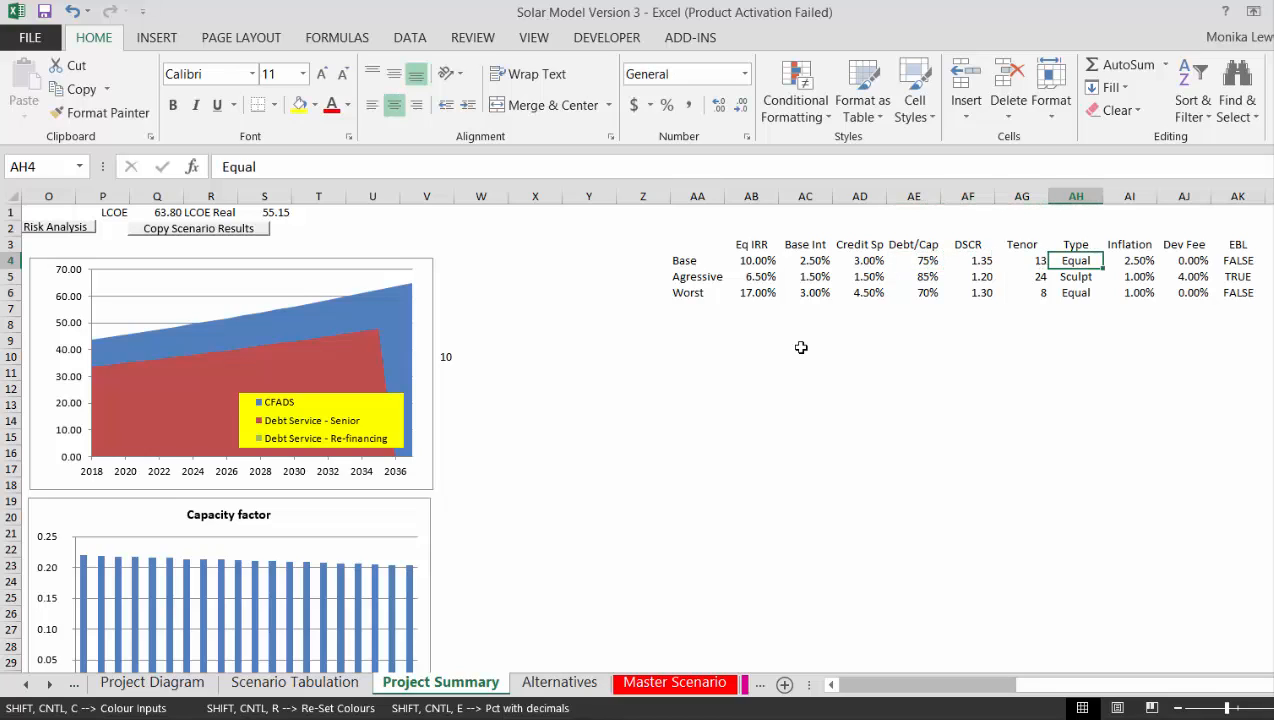
{"action": "key", "text": "Right"}
{"action": "key", "text": "Right"}
{"action": "key", "text": "Right"}
{"action": "key", "text": "Right"}
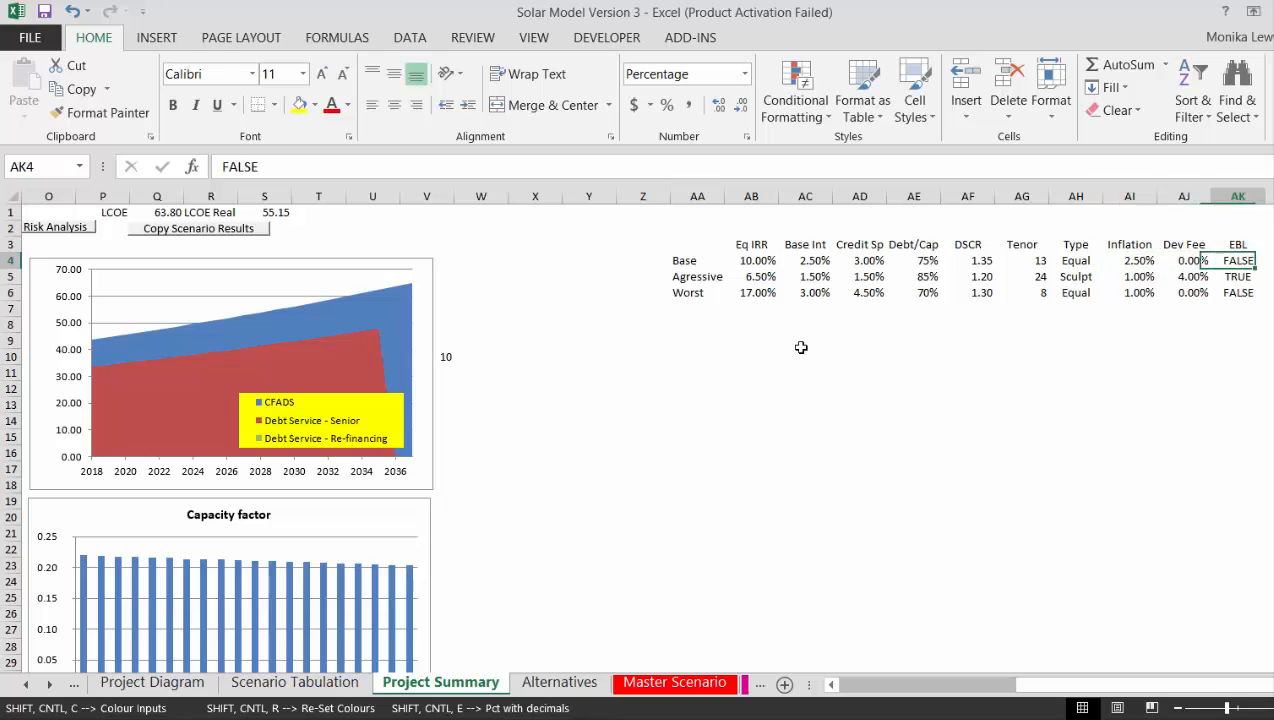
{"action": "key", "text": "Left"}
{"action": "key", "text": "Left"}
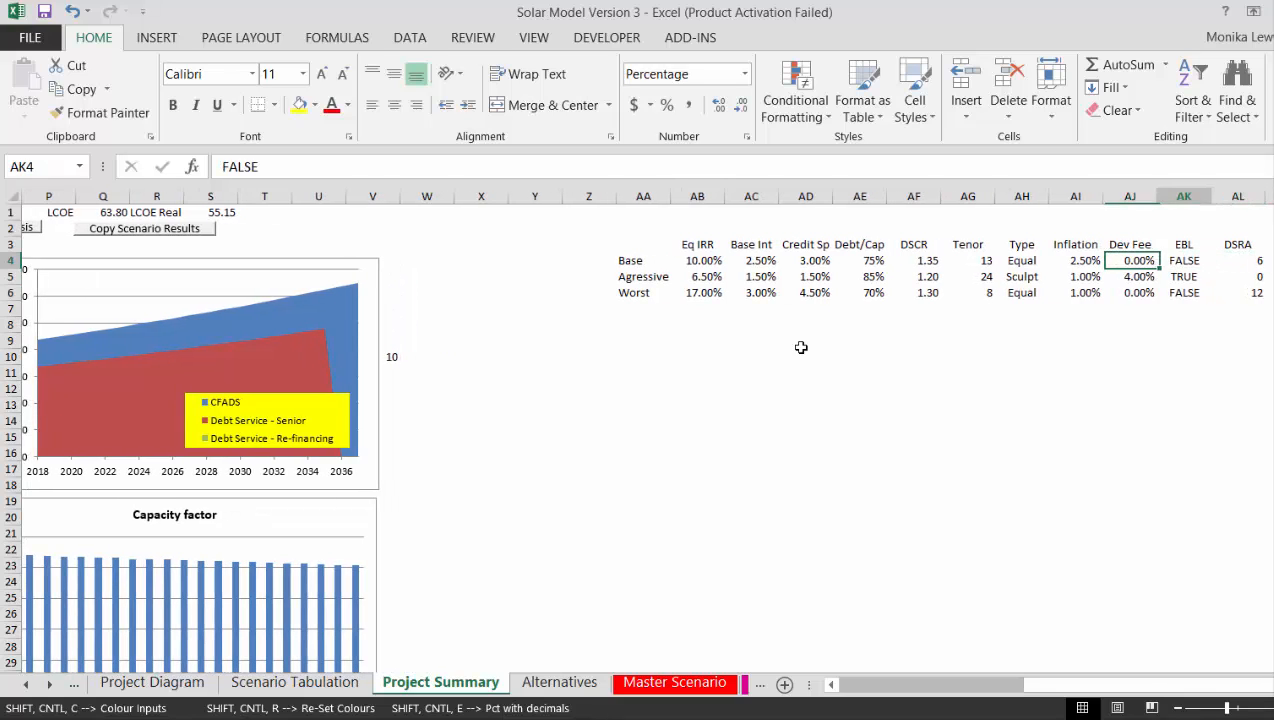
{"action": "key", "text": "Right"}
{"action": "key", "text": "Right"}
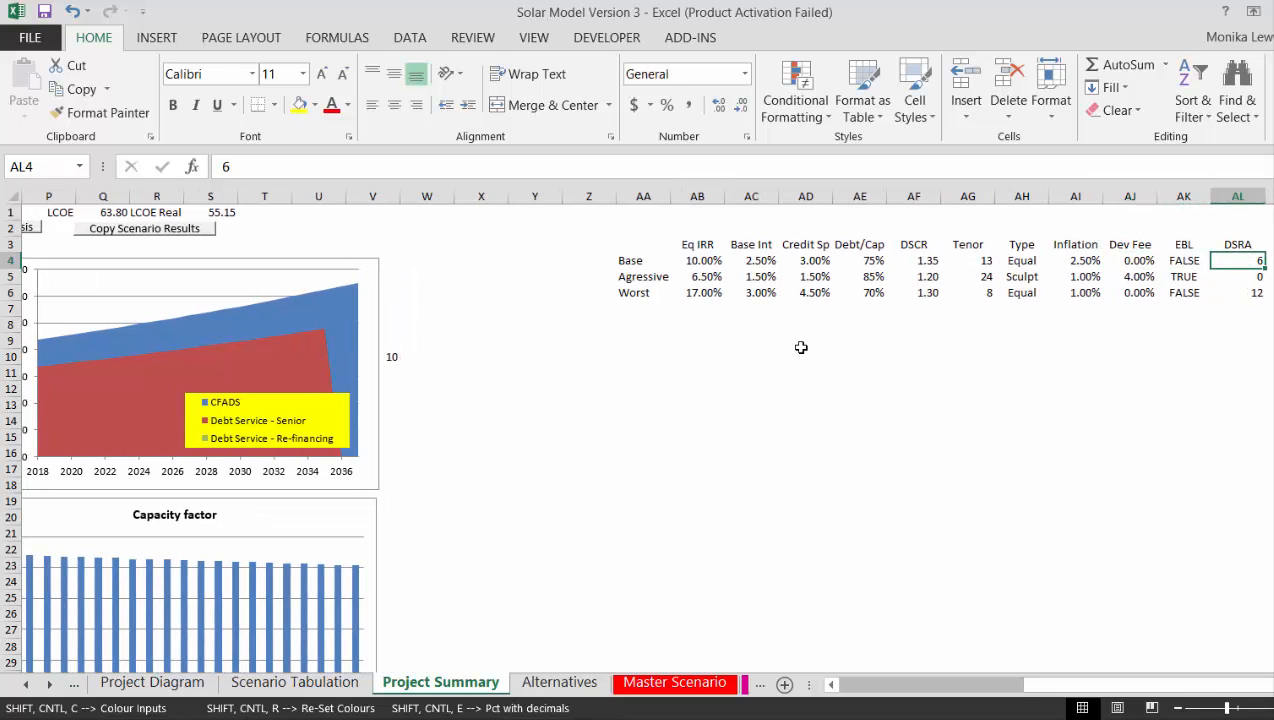
Return to the operating assumptions and examine the Feed in Tariff or PPA (USD/MWH) cell D8
{"action": "key", "text": "Left"}
{"action": "key", "text": "Left"}
{"action": "key", "text": "Left"}
{"action": "key", "text": "Left"}
{"action": "key", "text": "Left"}
{"action": "key", "text": "Left"}
{"action": "key", "text": "Left"}
{"action": "key", "text": "Left"}
{"action": "key", "text": "Left"}
{"action": "key", "text": "Left"}
{"action": "key", "text": "Left"}
{"action": "key", "text": "Left"}
{"action": "key", "text": "Left"}
{"action": "key", "text": "Left"}
{"action": "key", "text": "Left"}
{"action": "key", "text": "Left"}
{"action": "key", "text": "Left"}
{"action": "key", "text": "Left"}
{"action": "key", "text": "Left"}
{"action": "key", "text": "Left"}
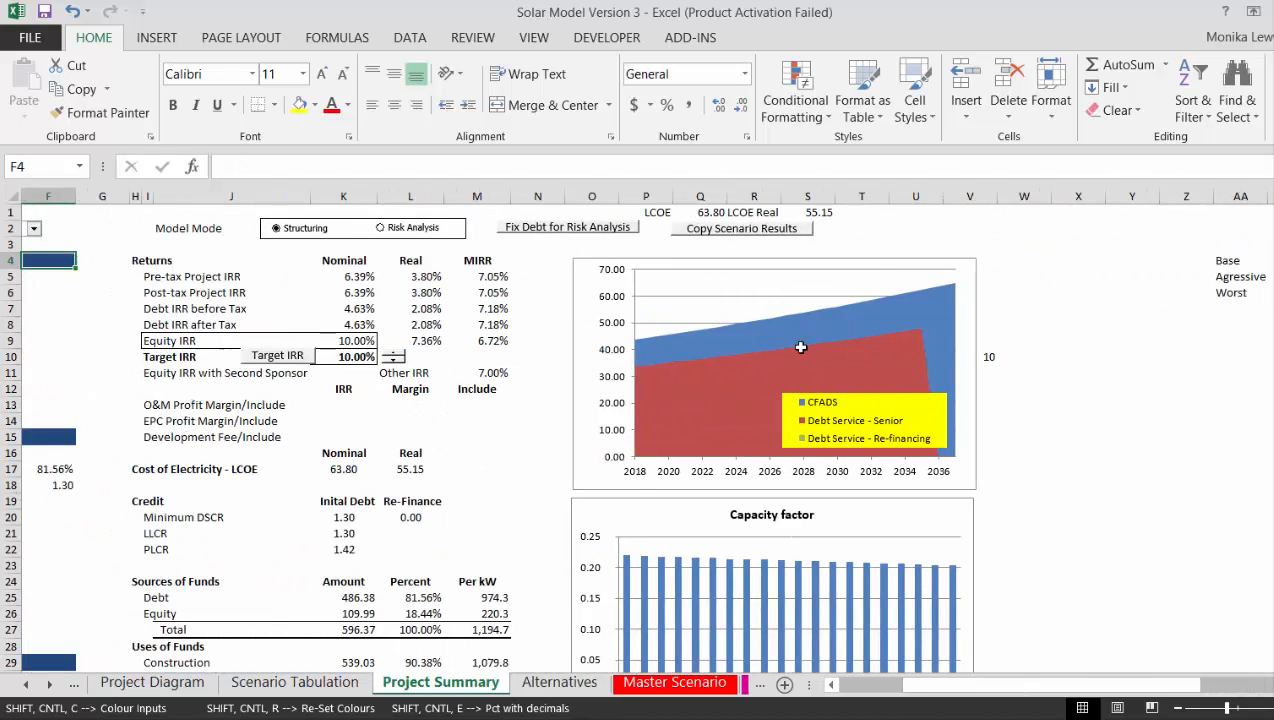
{"action": "key", "text": "Left"}
{"action": "key", "text": "Left"}
{"action": "key", "text": "Left"}
{"action": "key", "text": "Left"}
{"action": "key", "text": "Left"}
{"action": "key", "text": "Up"}
{"action": "key", "text": "Up"}
{"action": "key", "text": "Up"}
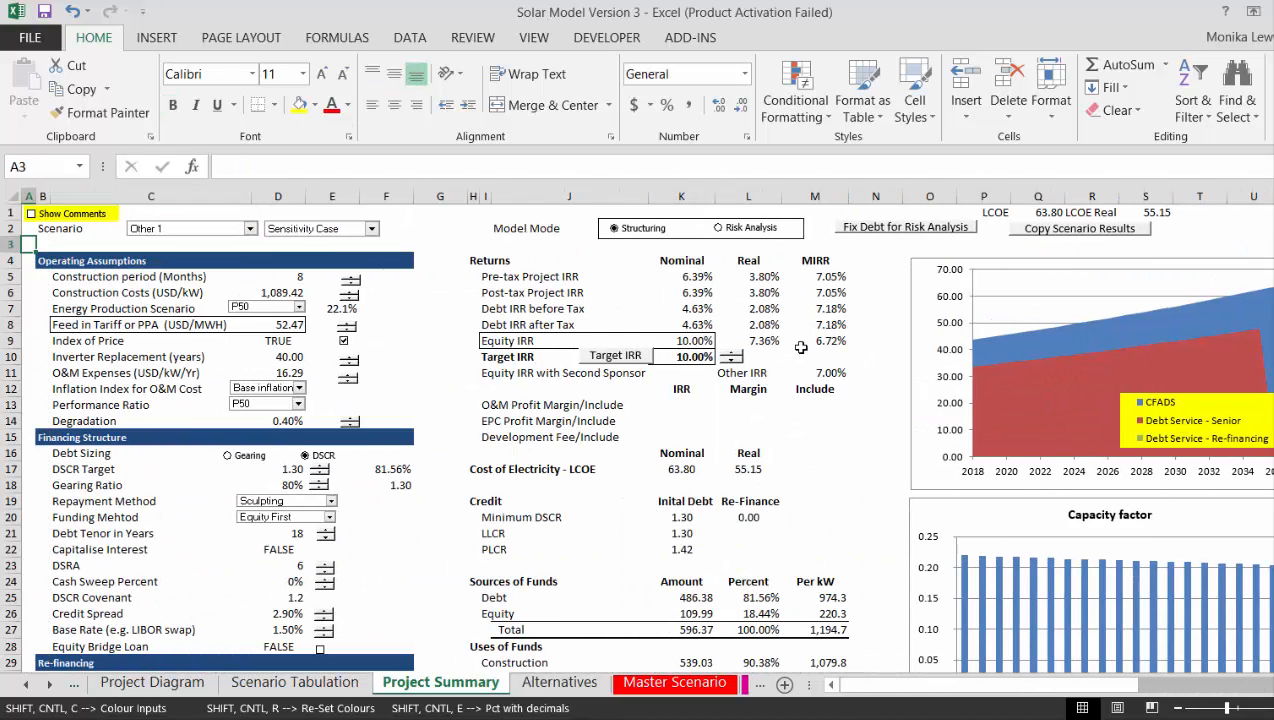
{"action": "key", "text": "Down"}
{"action": "key", "text": "Down"}
{"action": "key", "text": "Down"}
{"action": "key", "text": "Down"}
{"action": "key", "text": "Down"}
{"action": "key", "text": "Down"}
{"action": "key", "text": "Down"}
{"action": "key", "text": "Down"}
{"action": "key", "text": "Down"}
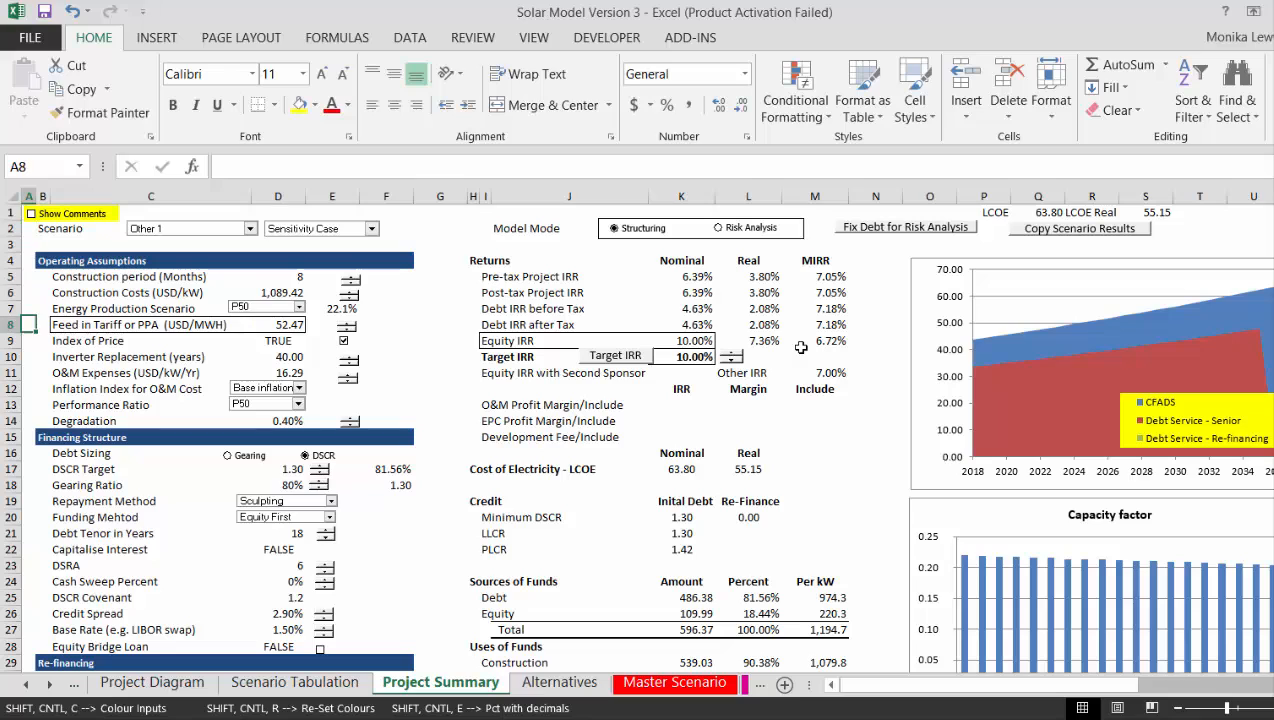
{"action": "key", "text": "Right"}
{"action": "key", "text": "Right"}
{"action": "key", "text": "Right"}
{"action": "key", "text": "Up"}
{"action": "key", "text": "Up"}
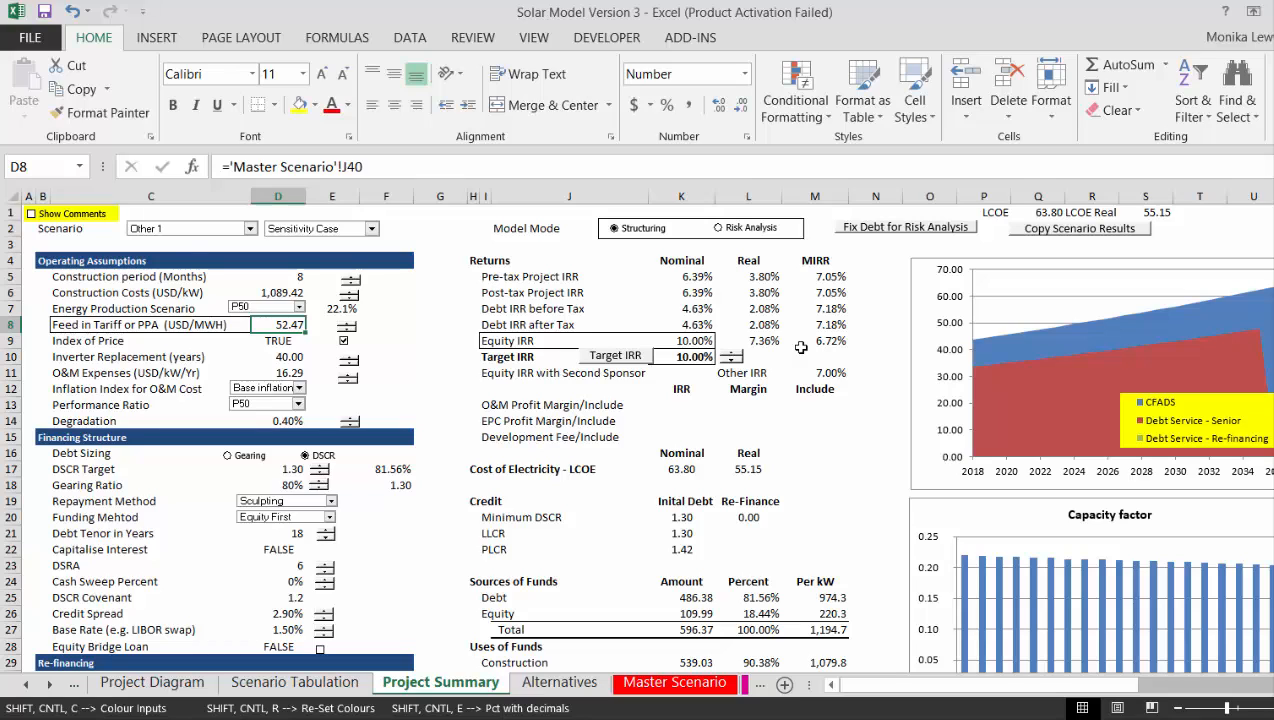
Examine the nominal and real Cost of Electricity - LCOE in cells K17 and L17 and compare them
{"action": "key", "text": "Up"}
{"action": "key", "text": "Up"}
{"action": "key", "text": "Up"}
{"action": "key", "text": "Up"}
{"action": "key", "text": "Up"}
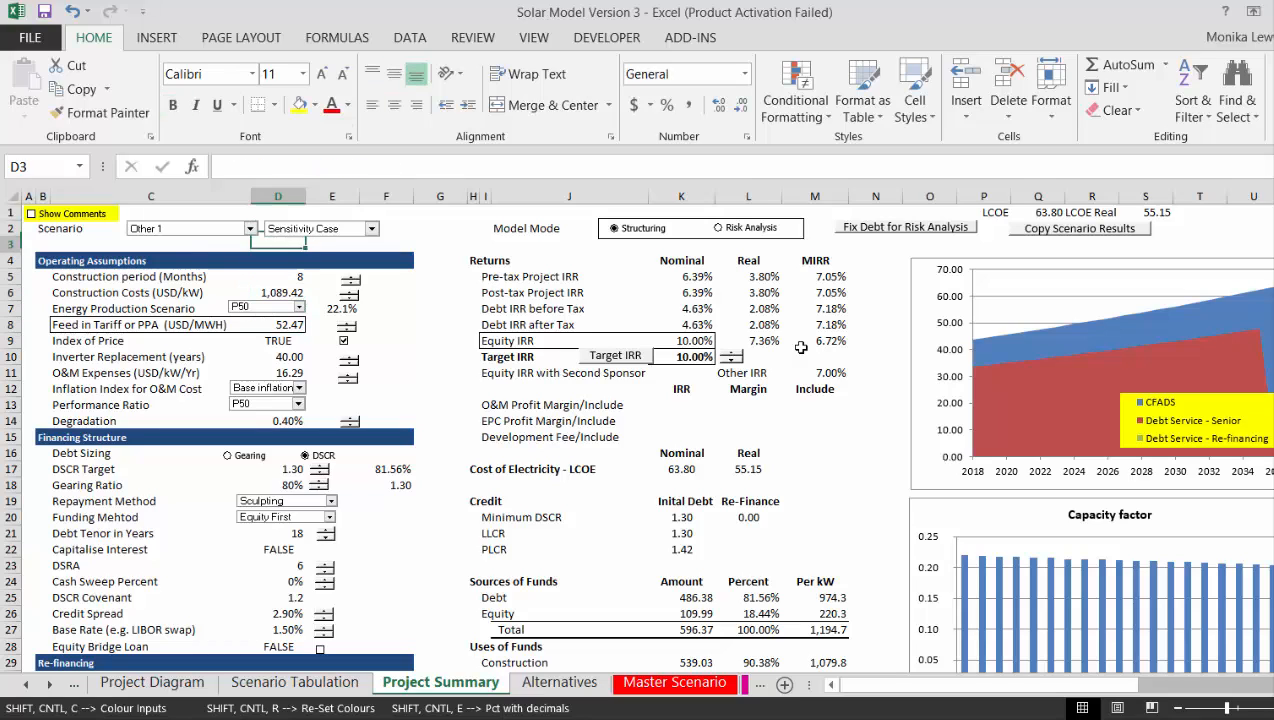
{"action": "key", "text": "Down"}
{"action": "key", "text": "Down"}
{"action": "key", "text": "Right"}
{"action": "key", "text": "Right"}
{"action": "key", "text": "Right"}
{"action": "key", "text": "Right"}
{"action": "key", "text": "Right"}
{"action": "key", "text": "Right"}
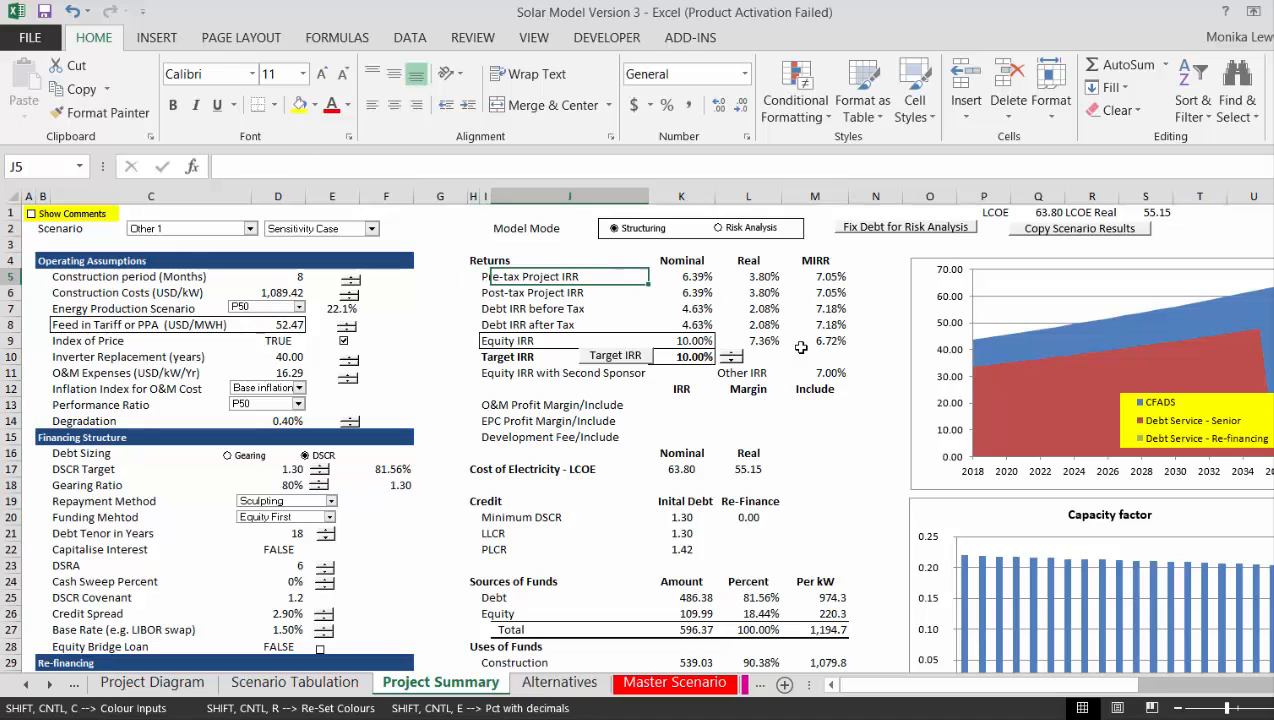
{"action": "key", "text": "Right"}
{"action": "key", "text": "Down"}
{"action": "key", "text": "Down"}
{"action": "key", "text": "Down"}
{"action": "key", "text": "Down"}
{"action": "key", "text": "Down"}
{"action": "key", "text": "Down"}
{"action": "key", "text": "Down"}
{"action": "key", "text": "Down"}
{"action": "key", "text": "Down"}
{"action": "key", "text": "Down"}
{"action": "key", "text": "Down"}
{"action": "key", "text": "Down"}
{"action": "key", "text": "Down"}
{"action": "key", "text": "Up"}
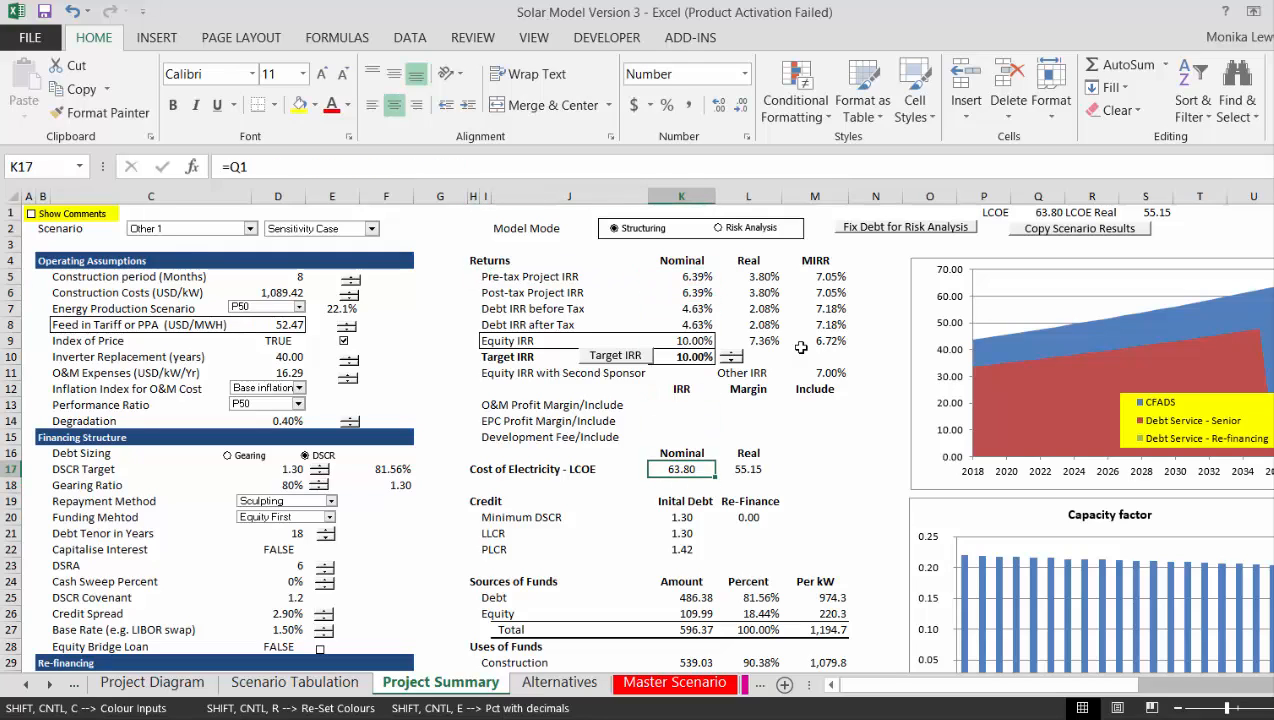
{"action": "key", "text": "Right"}
{"action": "key", "text": "Left"}
{"action": "key", "text": "Right"}
{"action": "key", "text": "Left"}
{"action": "key", "text": "Right"}
{"action": "key", "text": "Left"}
{"action": "key", "text": "Right"}
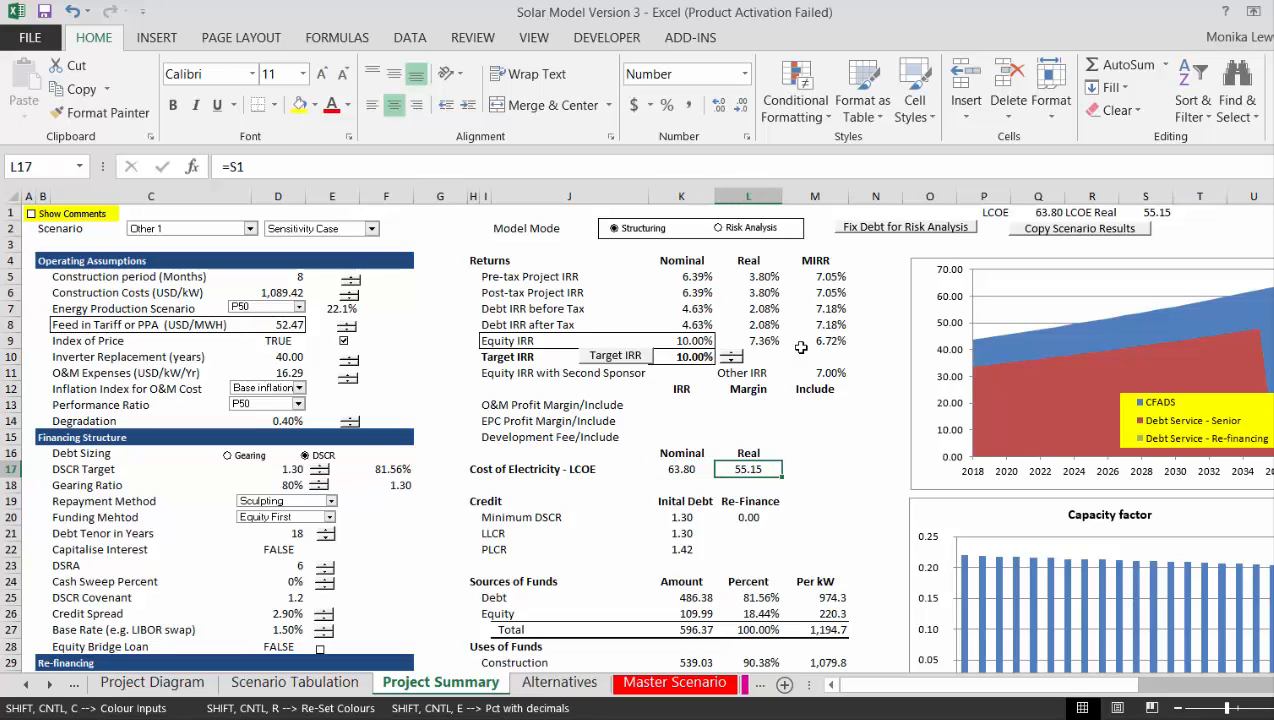
{"action": "key", "text": "Left"}
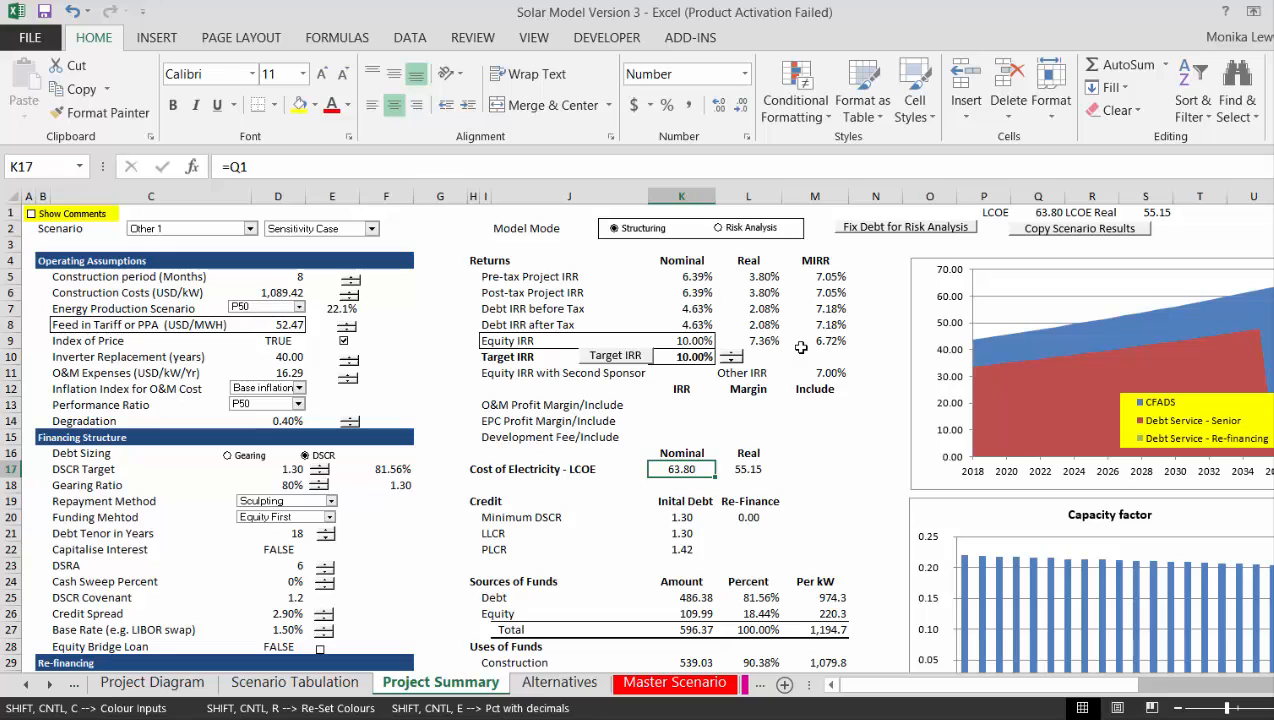
{"action": "key", "text": "Right"}
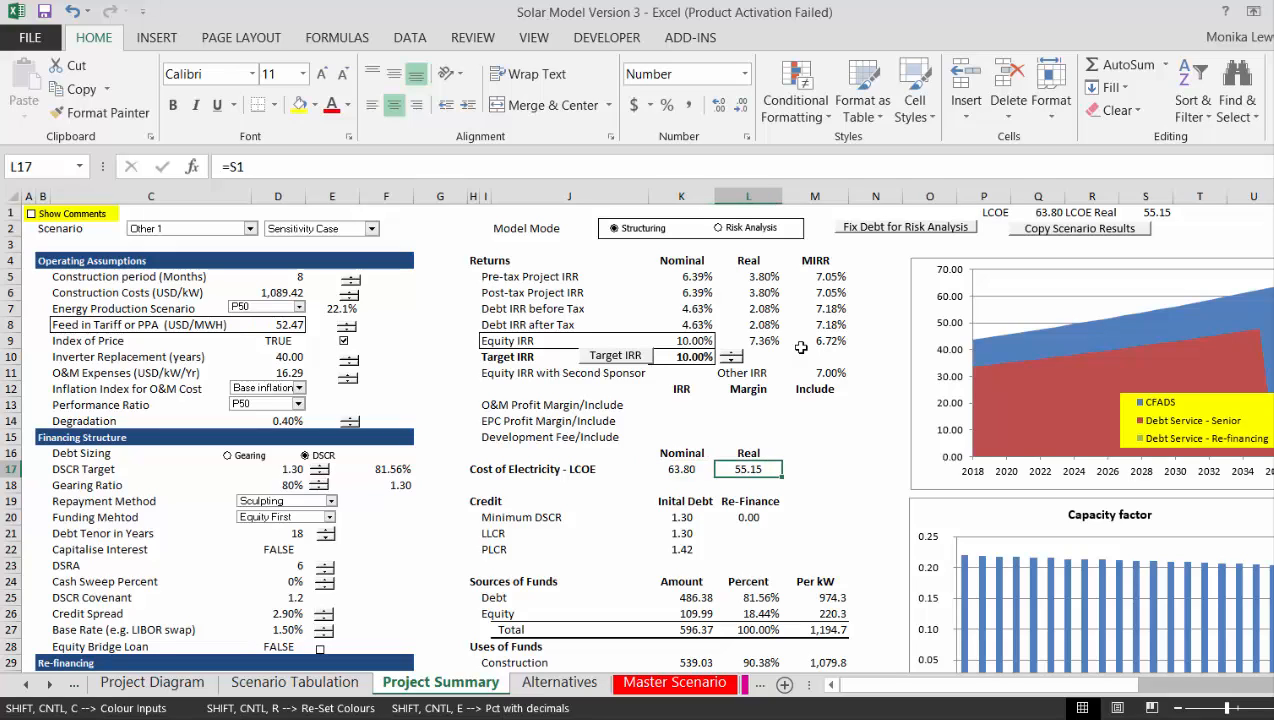
Look over the financing structure, re-financing and other assumptions through LCOE Nominal Rate, returning to cell A1
{"action": "key", "text": "Left"}
{"action": "key", "text": "Left"}
{"action": "key", "text": "Left"}
{"action": "key", "text": "Left"}
{"action": "key", "text": "Left"}
{"action": "key", "text": "Left"}
{"action": "key", "text": "Left"}
{"action": "key", "text": "Left"}
{"action": "key", "text": "Left"}
{"action": "key", "text": "Left"}
{"action": "key", "text": "Left"}
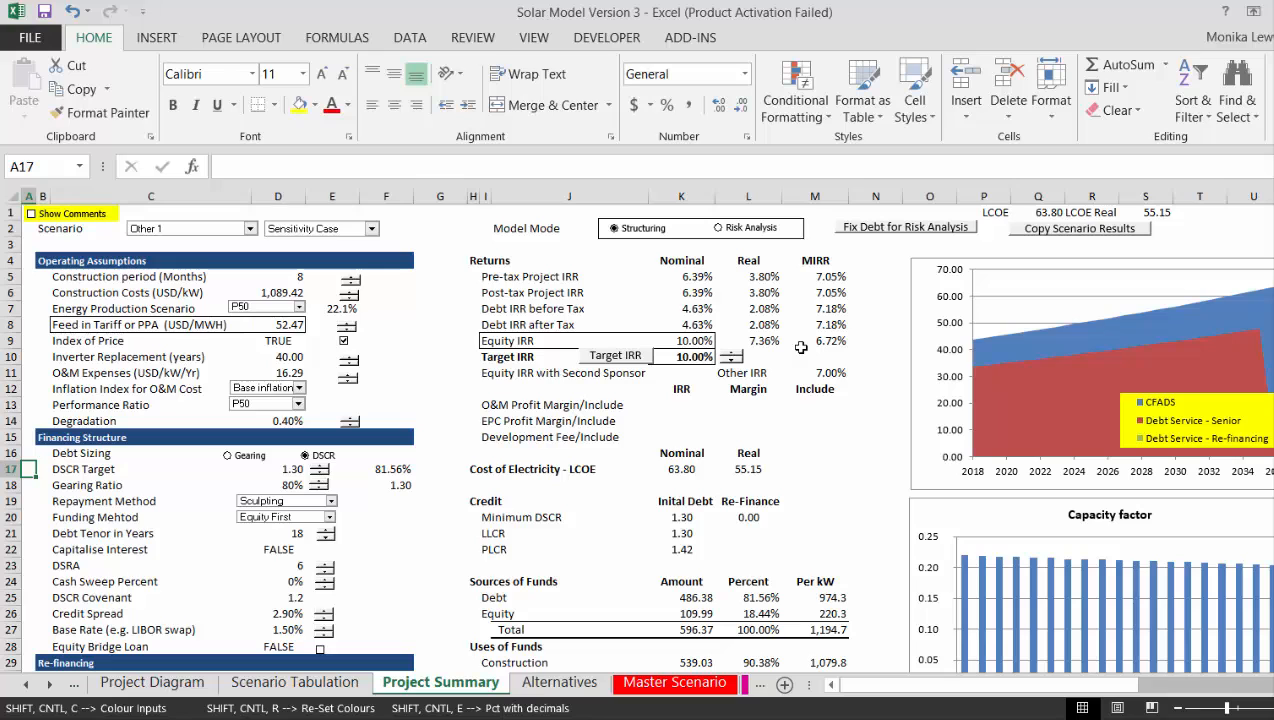
{"action": "key", "text": "Down"}
{"action": "key", "text": "Down"}
{"action": "key", "text": "Down"}
{"action": "key", "text": "Down"}
{"action": "key", "text": "Down"}
{"action": "key", "text": "Down"}
{"action": "key", "text": "Down"}
{"action": "key", "text": "Down"}
{"action": "key", "text": "Down"}
{"action": "key", "text": "Down"}
{"action": "scroll", "coordinate": [801, 347], "scroll_direction": "down", "scroll_amount": 5}
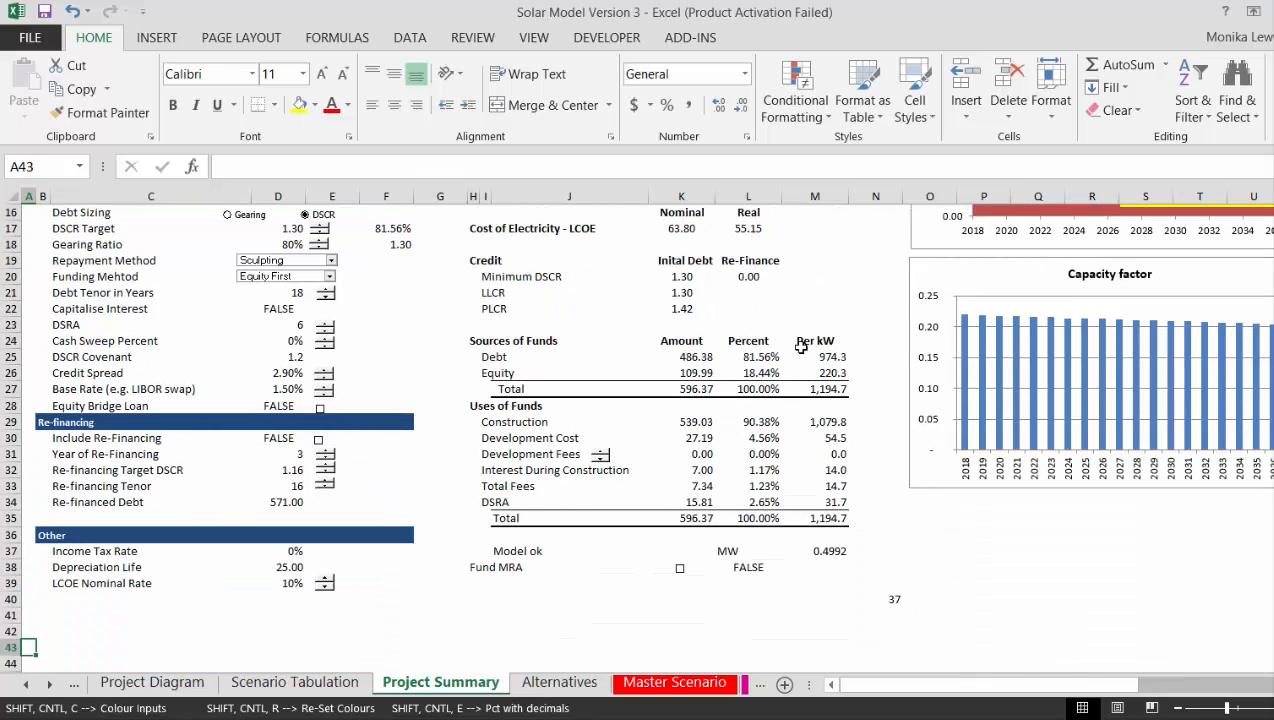
{"action": "key", "text": "Up"}
{"action": "key", "text": "Up"}
{"action": "key", "text": "Up"}
{"action": "key", "text": "Up"}
{"action": "key", "text": "Up"}
{"action": "key", "text": "Up"}
{"action": "key", "text": "Up"}
{"action": "key", "text": "Up"}
{"action": "key", "text": "Up"}
{"action": "key", "text": "Up"}
{"action": "key", "text": "Up"}
{"action": "key", "text": "Up"}
{"action": "key", "text": "Up"}
{"action": "key", "text": "Up"}
{"action": "key", "text": "Up"}
{"action": "key", "text": "Up"}
{"action": "key", "text": "Up"}
{"action": "key", "text": "Up"}
{"action": "key", "text": "Up"}
{"action": "key", "text": "Up"}
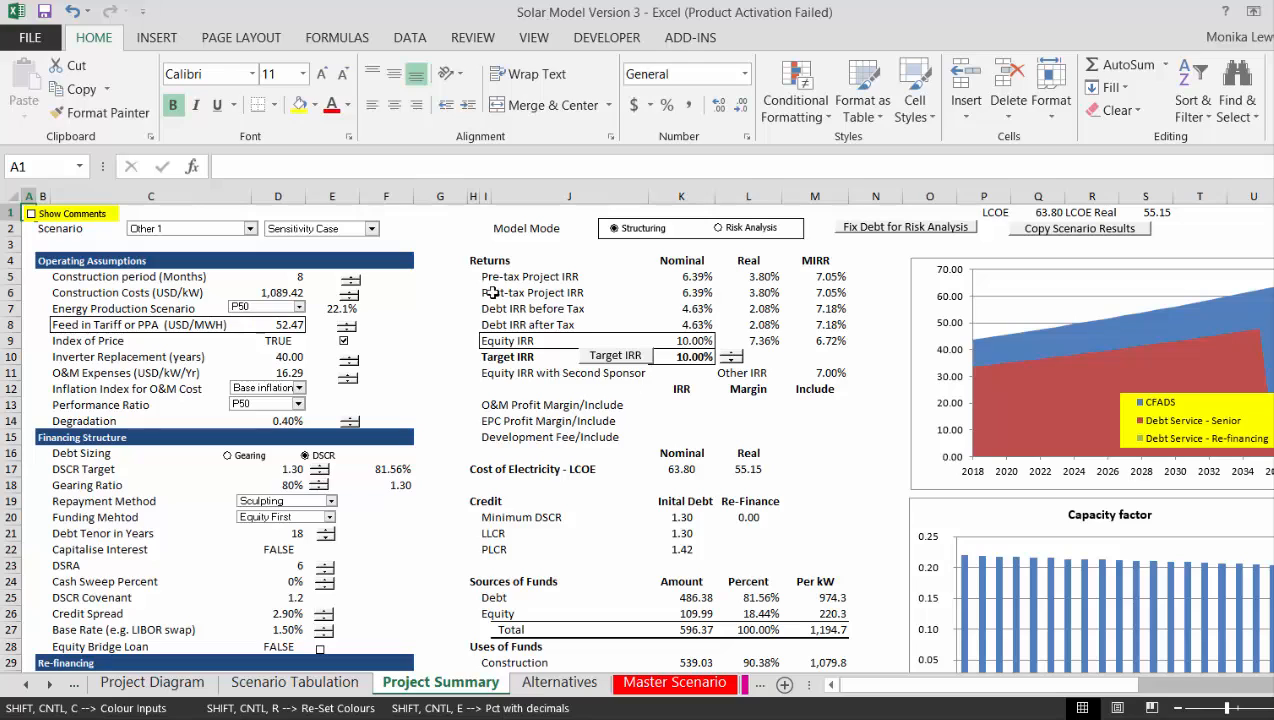
Change the Construction Costs label in cell C6 to use the euro sign, reading Construction Costs (€/kW)
{"action": "left_click", "coordinate": [163, 308]}
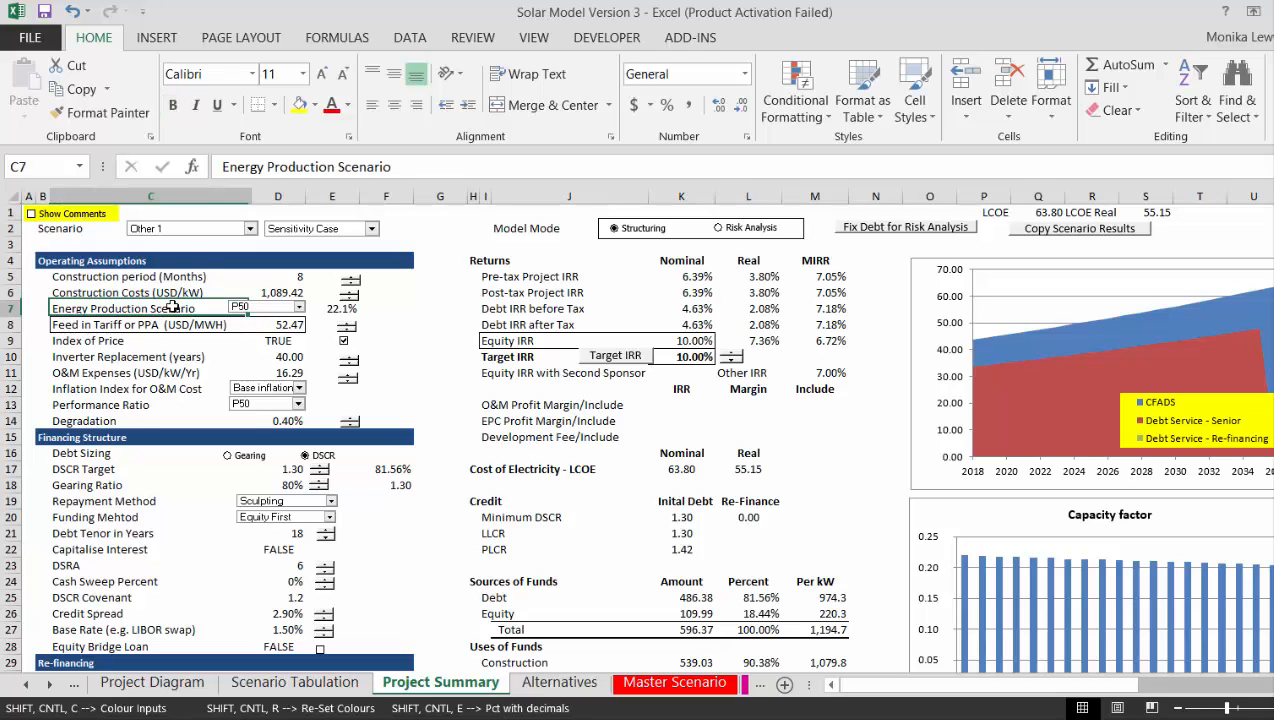
{"action": "key", "text": "Up"}
{"action": "key", "text": "F2"}
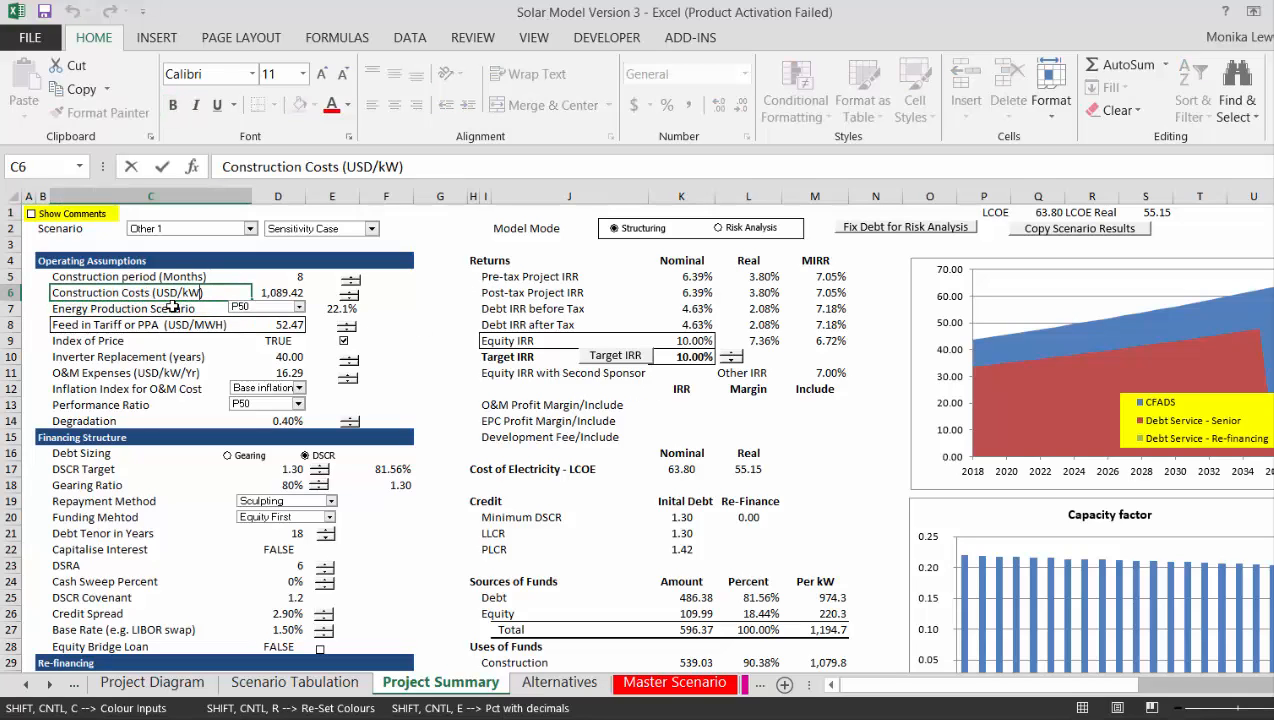
{"action": "key", "text": "Left"}
{"action": "key", "text": "Left"}
{"action": "key", "text": "Left"}
{"action": "key", "text": "Left"}
{"action": "key", "text": "BackSpace"}
{"action": "key", "text": "BackSpace"}
{"action": "key", "text": "BackSpace"}
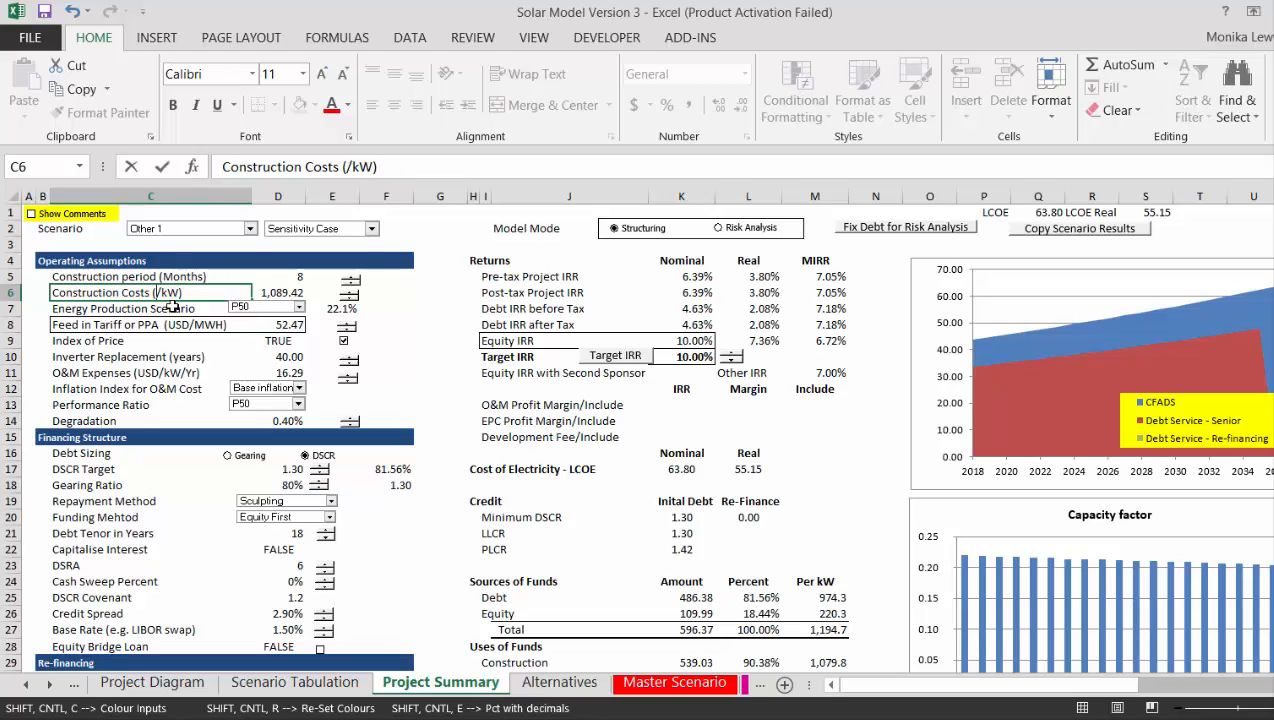
{"action": "left_click", "coordinate": [145, 38]}
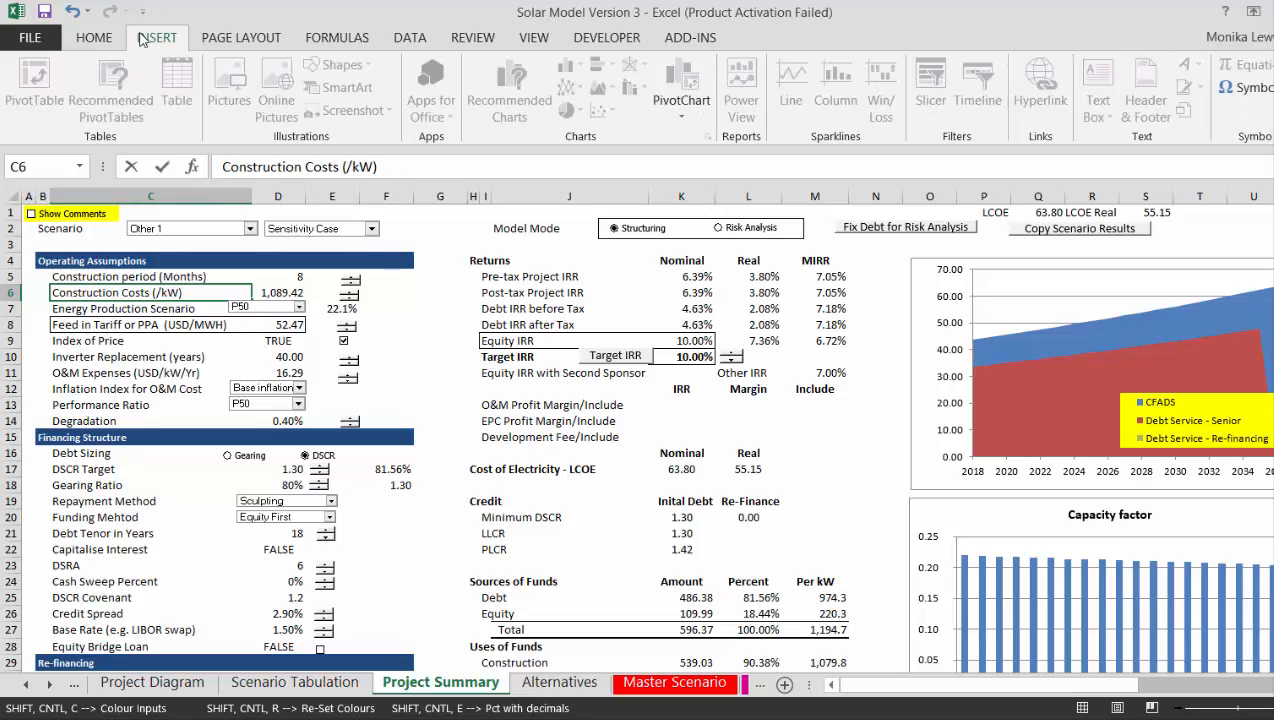
{"action": "left_click", "coordinate": [1240, 90]}
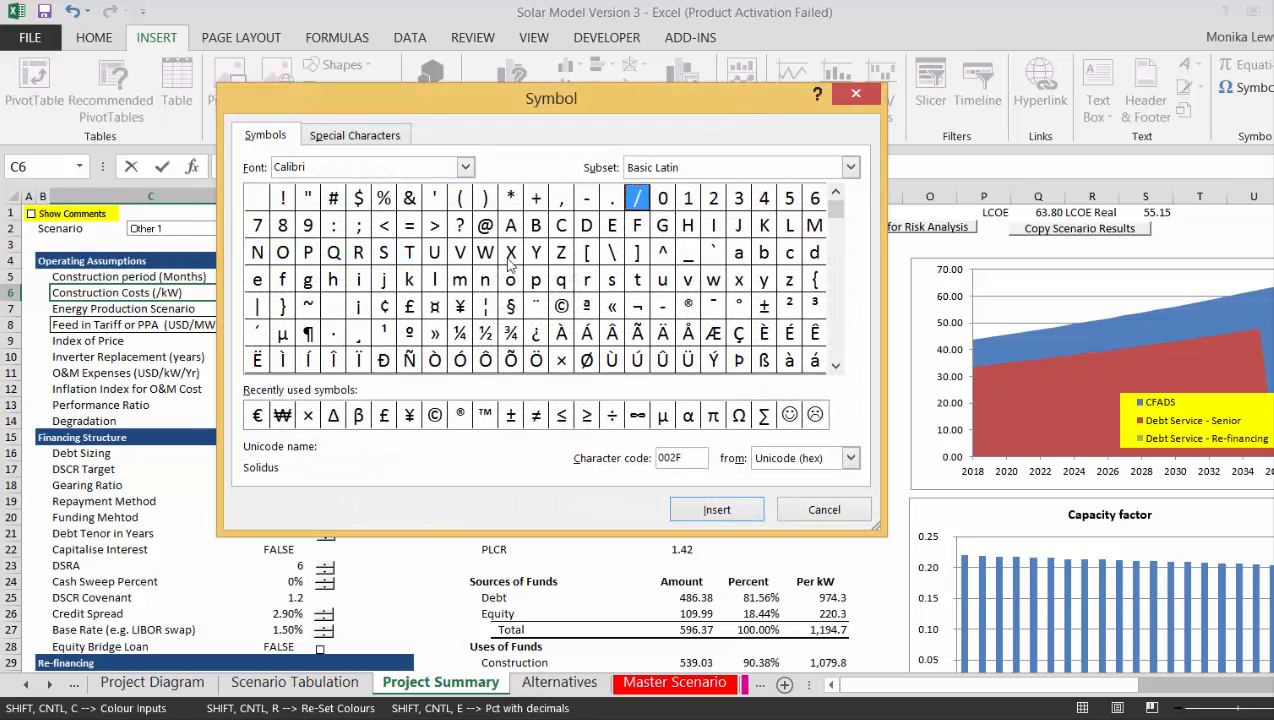
{"action": "left_click", "coordinate": [260, 416]}
{"action": "left_click", "coordinate": [745, 518]}
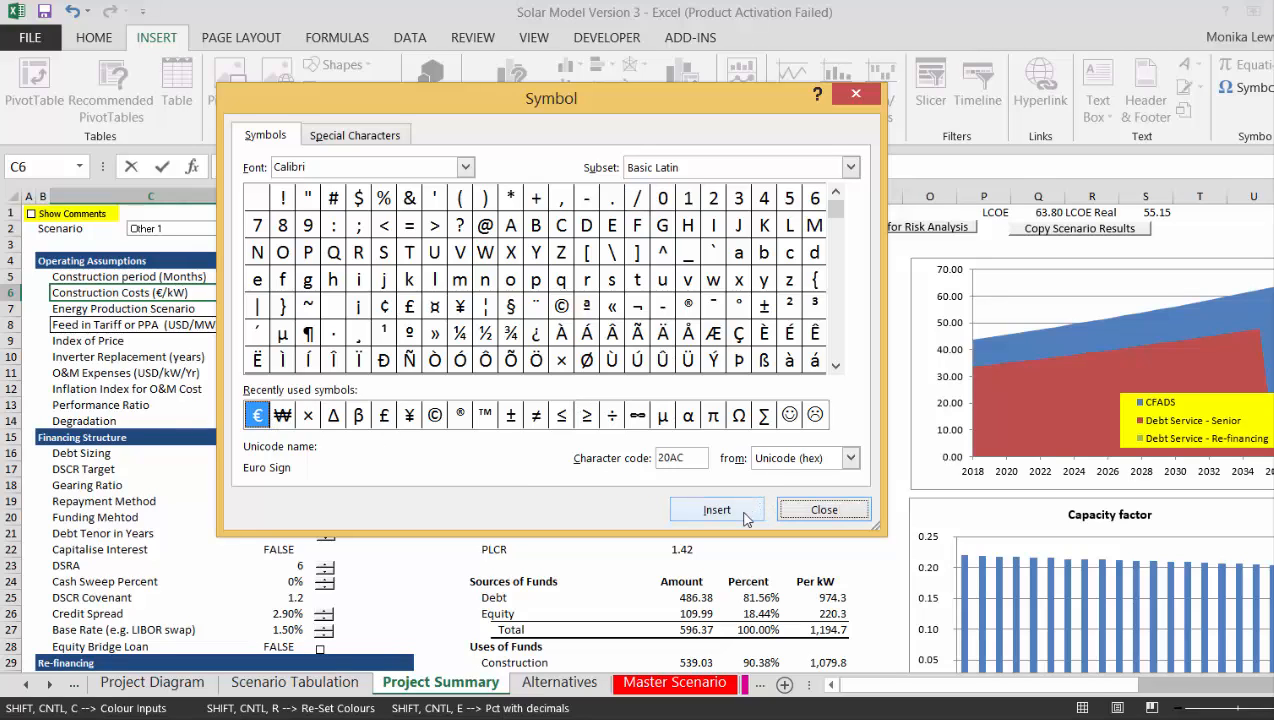
{"action": "left_click", "coordinate": [846, 514]}
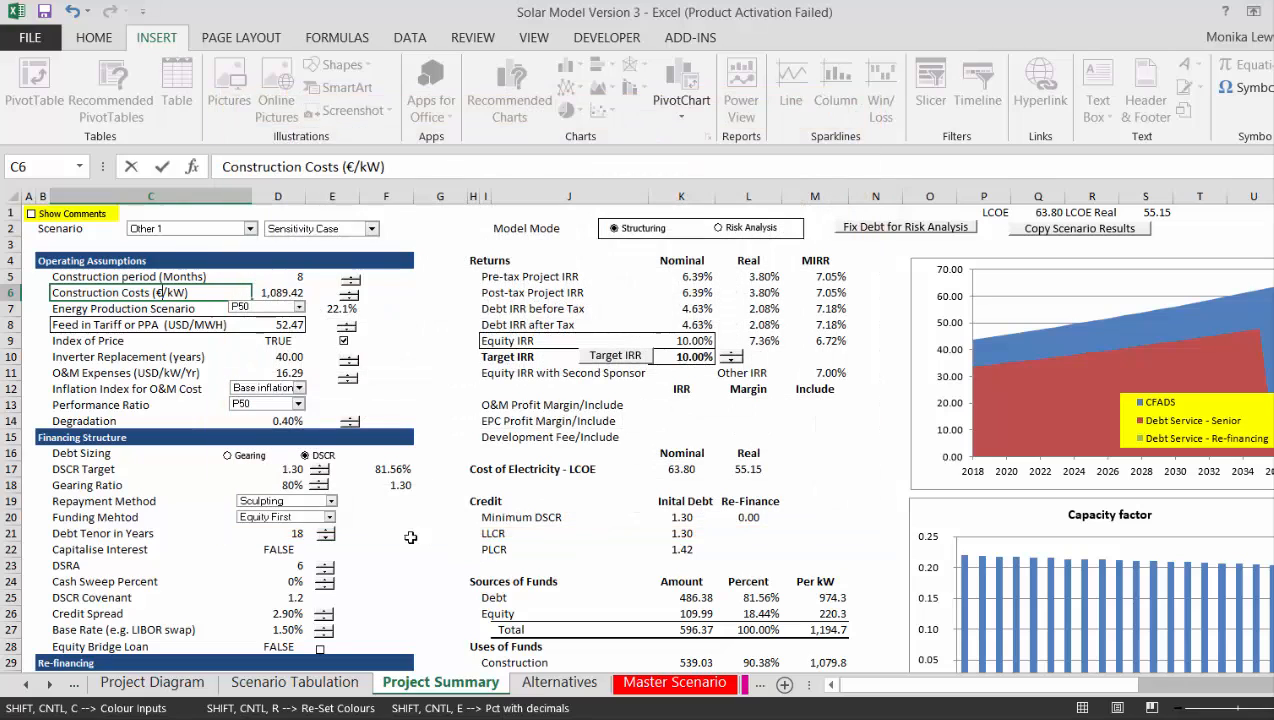
Replace USD with the euro sign in the tariff label in cell C8, reading Feed in Tariff or PPA (€/MWH)
{"action": "left_click", "coordinate": [195, 324]}
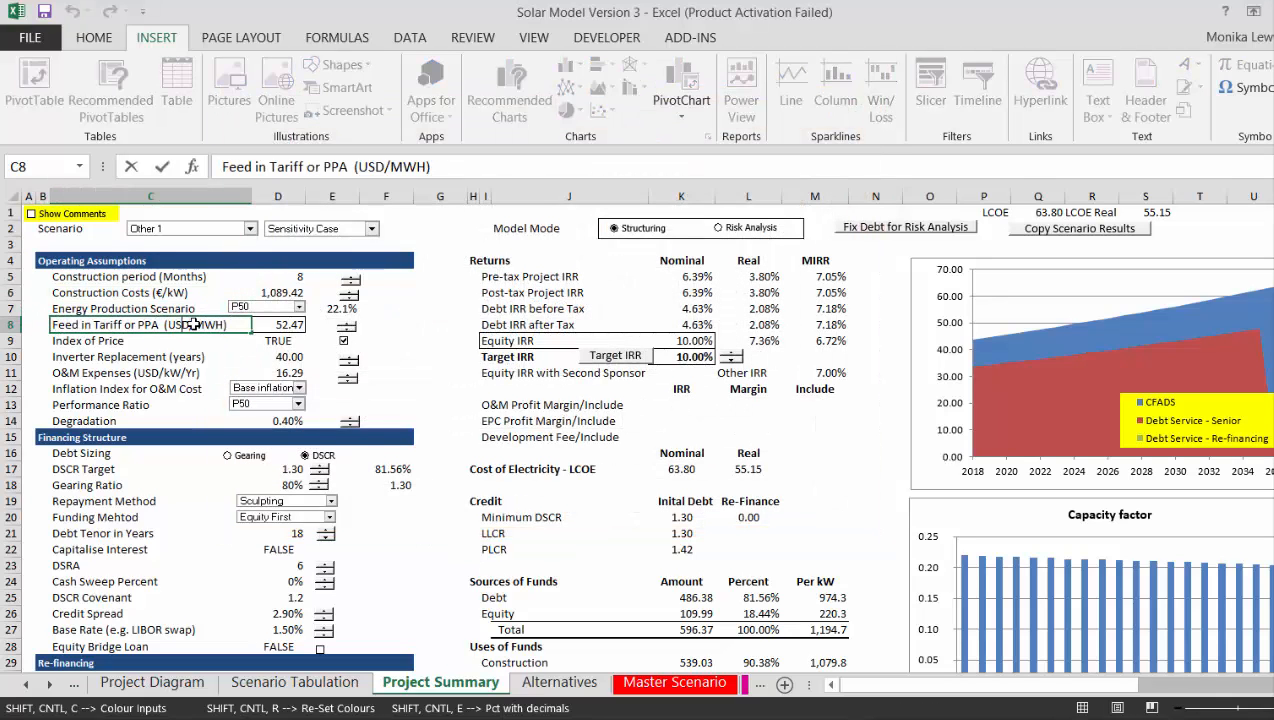
{"action": "key", "text": "BackSpace"}
{"action": "key", "text": "BackSpace"}
{"action": "key", "text": "BackSpace"}
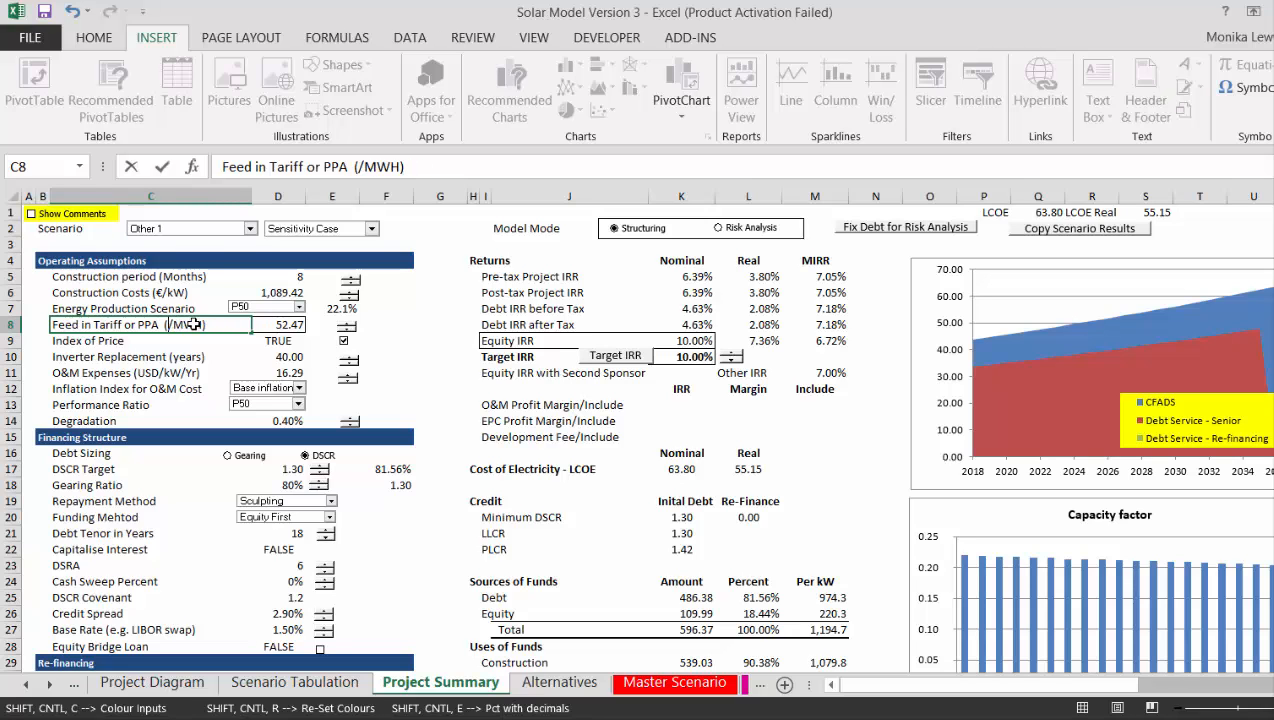
{"action": "left_click", "coordinate": [1245, 88]}
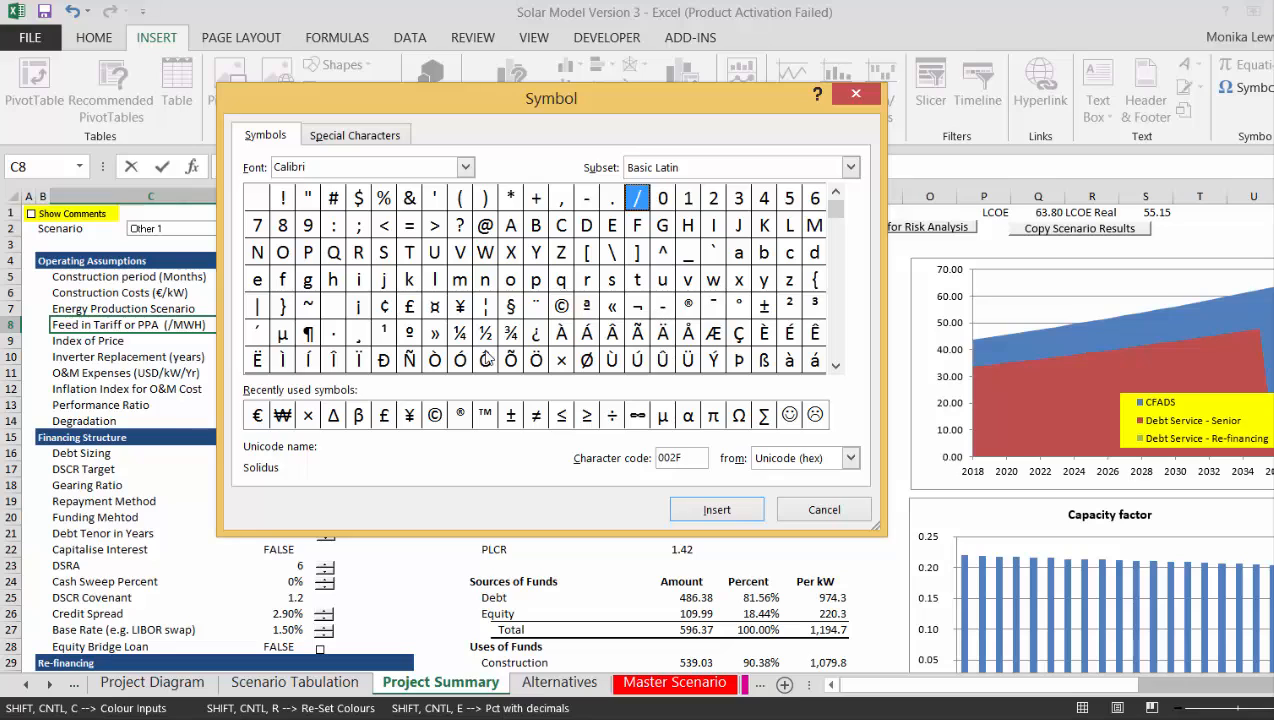
{"action": "left_click", "coordinate": [257, 418]}
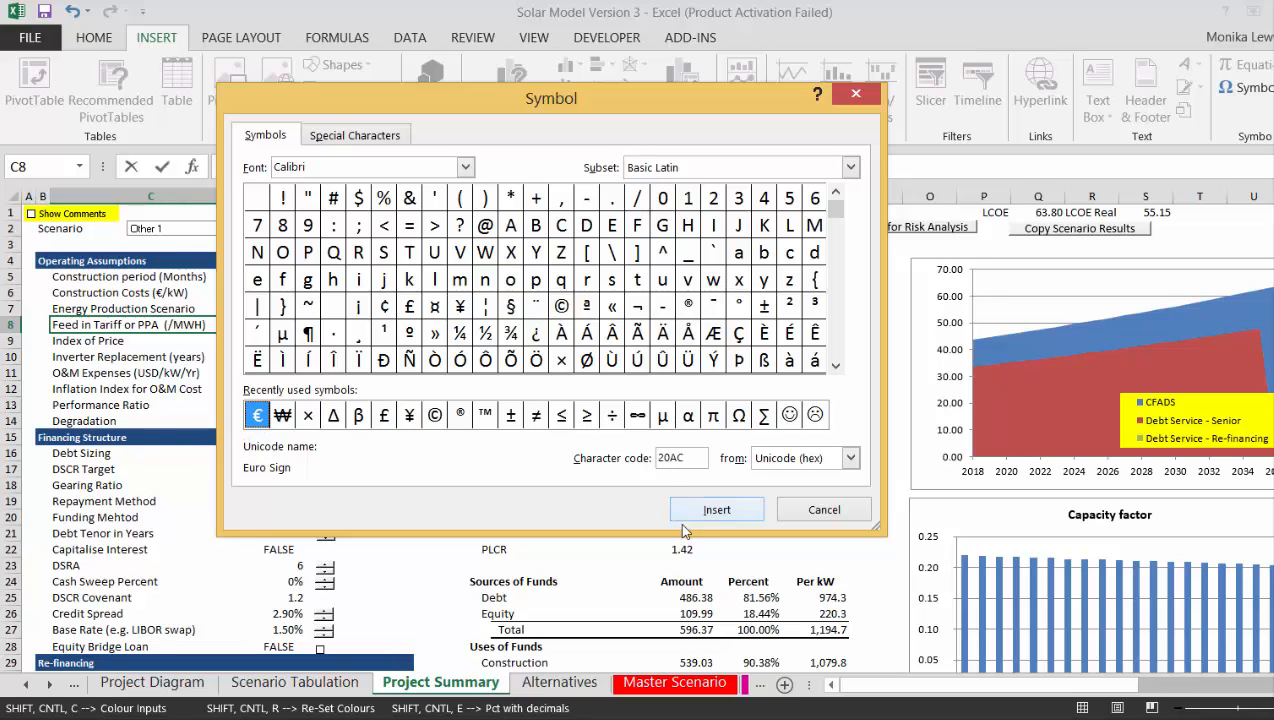
{"action": "left_click", "coordinate": [716, 511]}
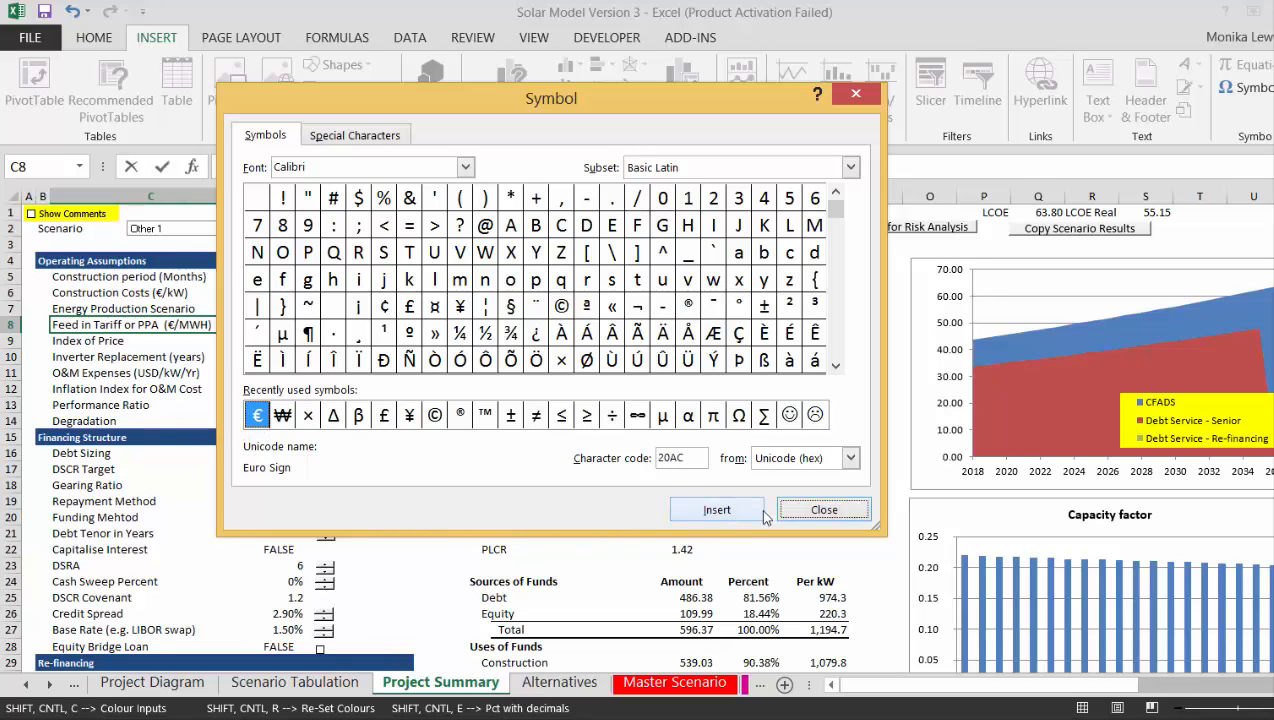
{"action": "left_click", "coordinate": [815, 511]}
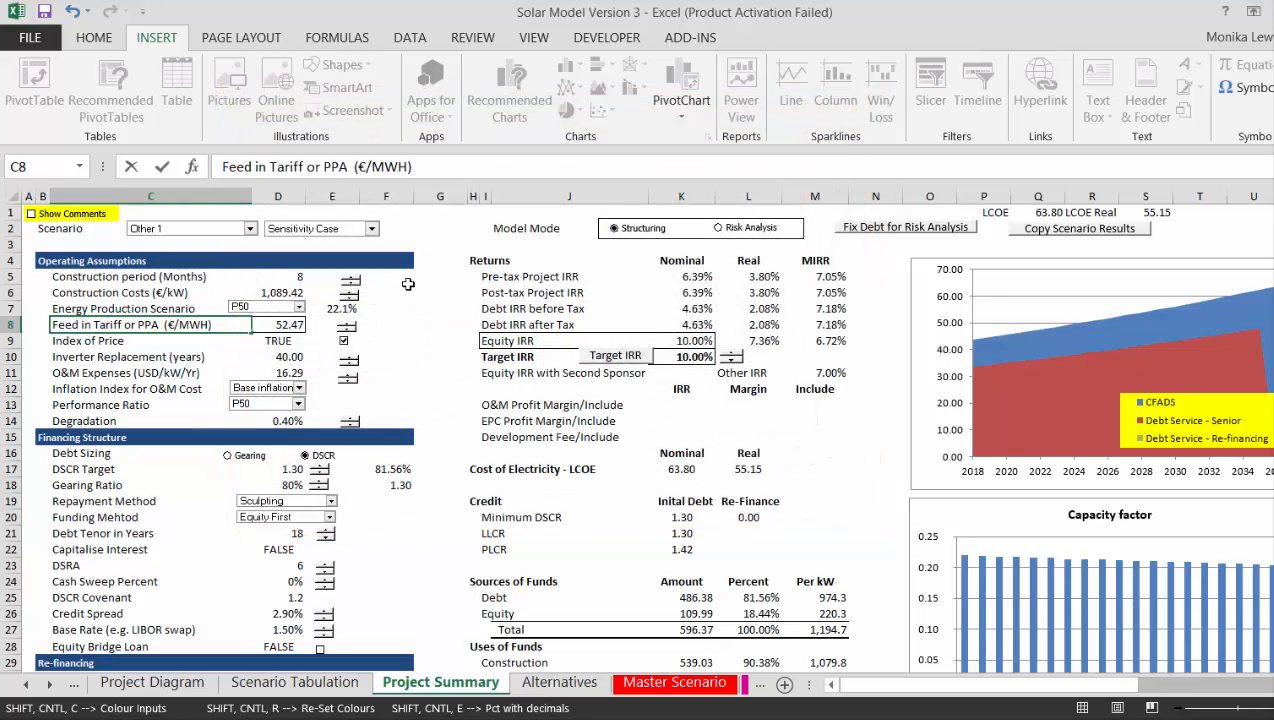
{"action": "left_click", "coordinate": [468, 386]}
Change the O&M Expenses label in cell C11 to O&M Expenses (€/kW-Yr), inserting the euro sign in place of USD
{"action": "key", "text": "Down"}
{"action": "key", "text": "Left"}
{"action": "key", "text": "Left"}
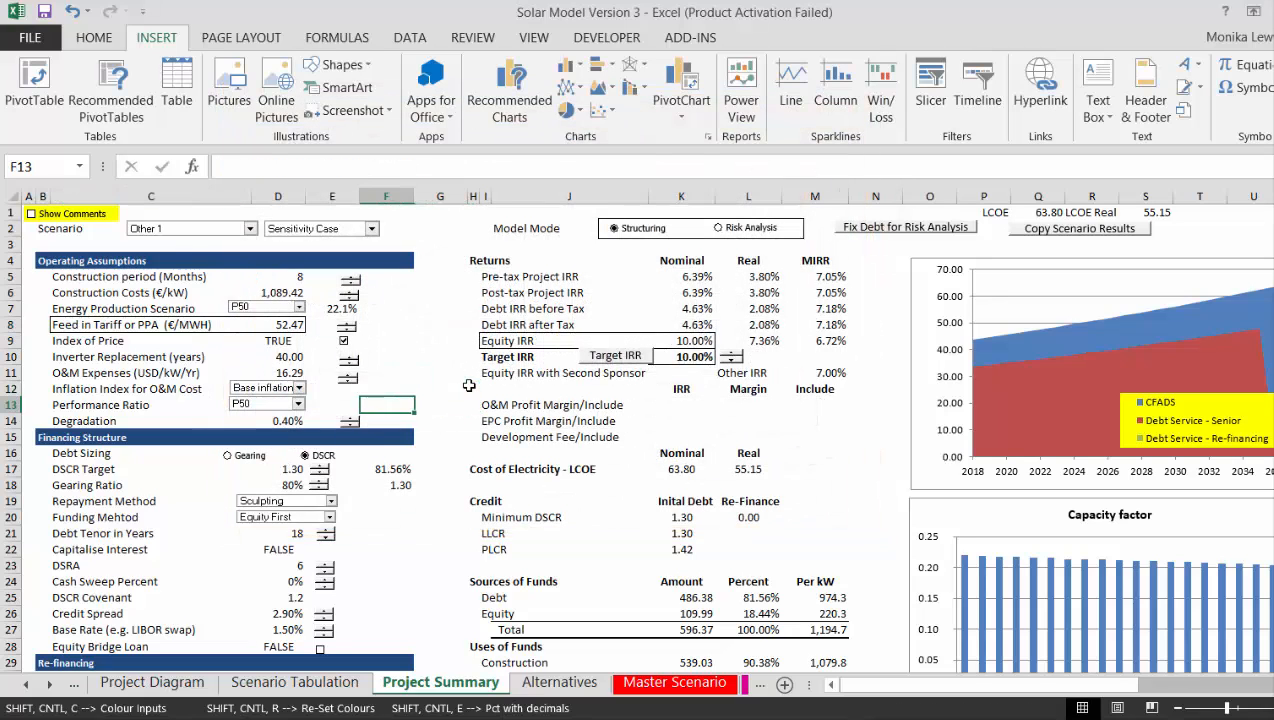
{"action": "key", "text": "Up"}
{"action": "key", "text": "Up"}
{"action": "key", "text": "Left"}
{"action": "key", "text": "Left"}
{"action": "key", "text": "Left"}
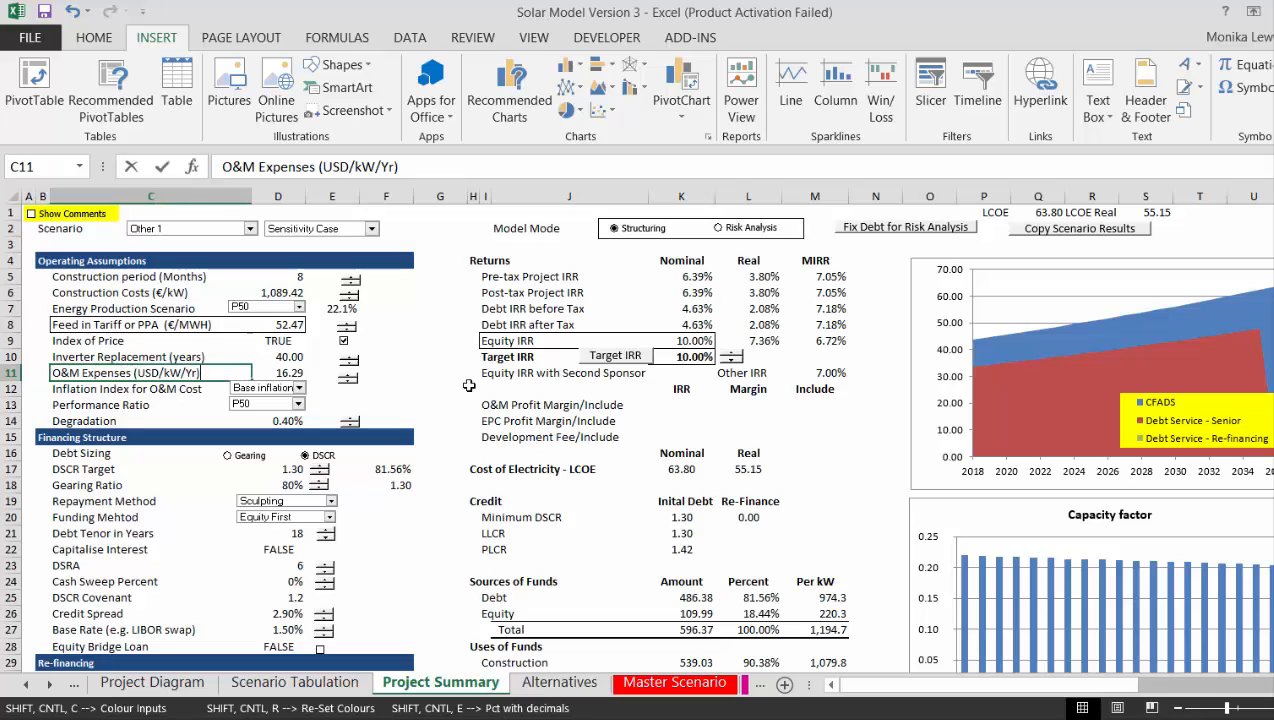
{"action": "key", "text": "F2"}
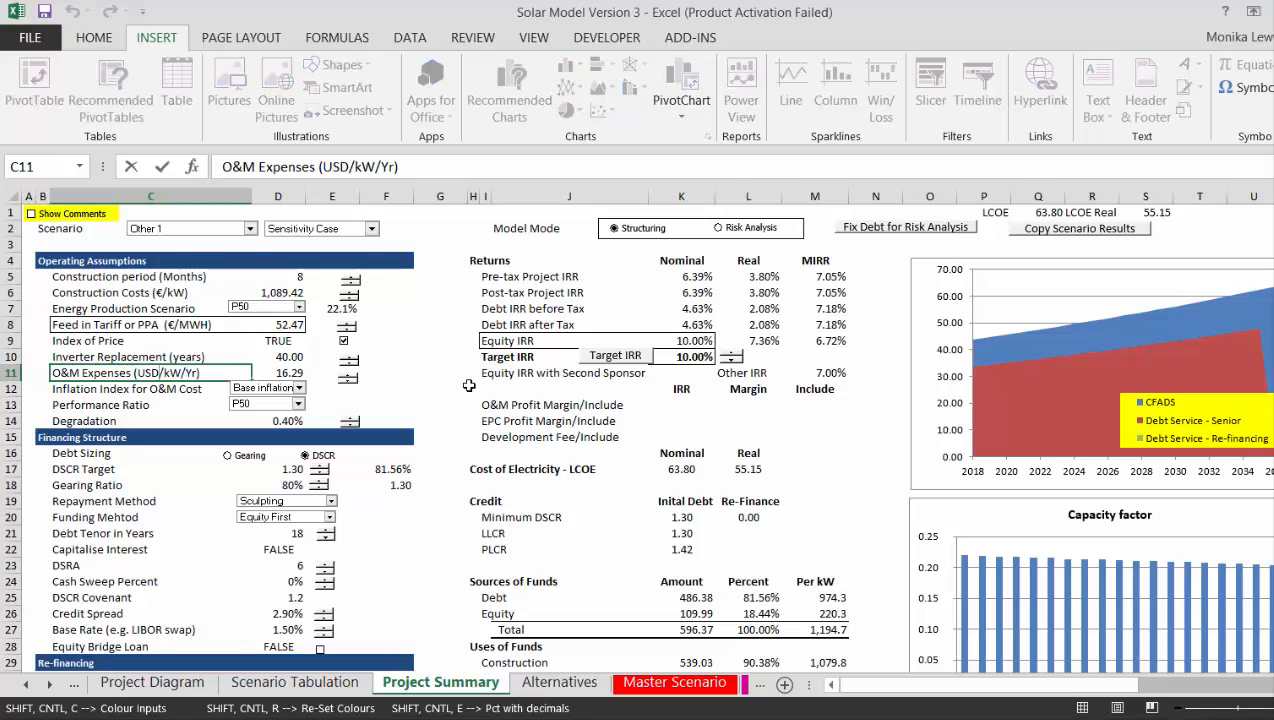
{"action": "key", "text": "BackSpace"}
{"action": "key", "text": "BackSpace"}
{"action": "key", "text": "BackSpace"}
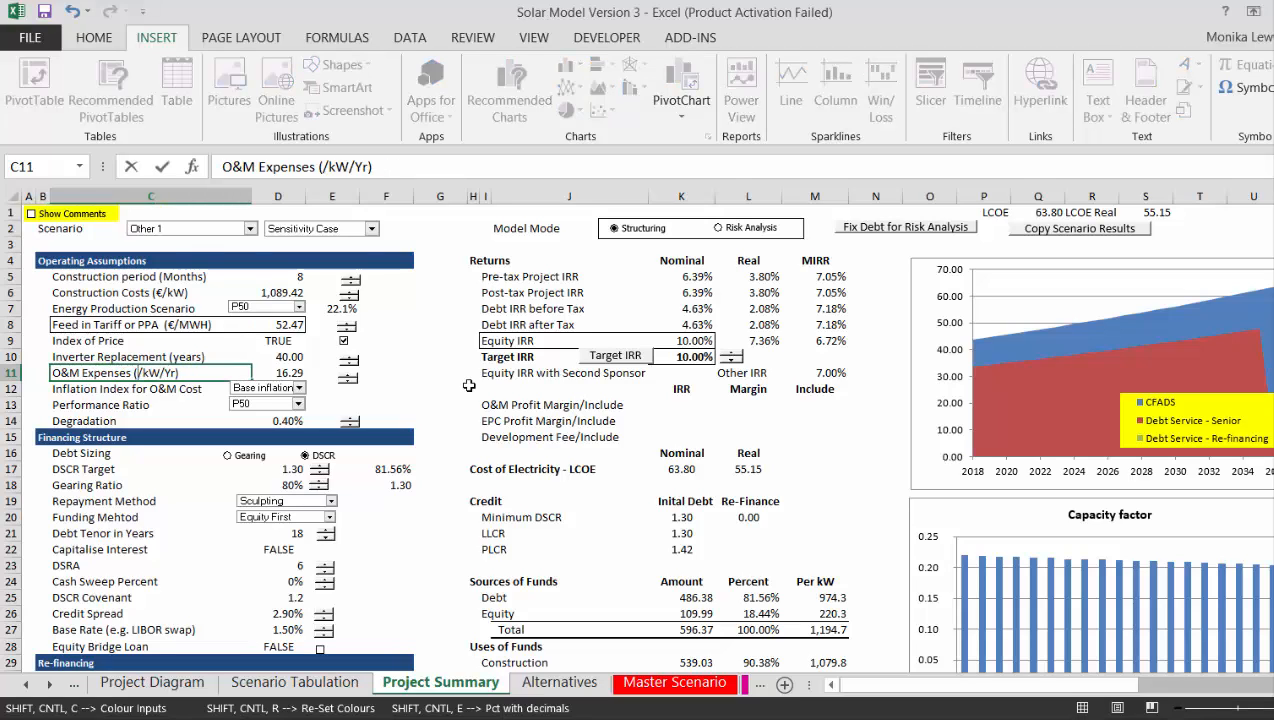
{"action": "left_click", "coordinate": [1238, 94]}
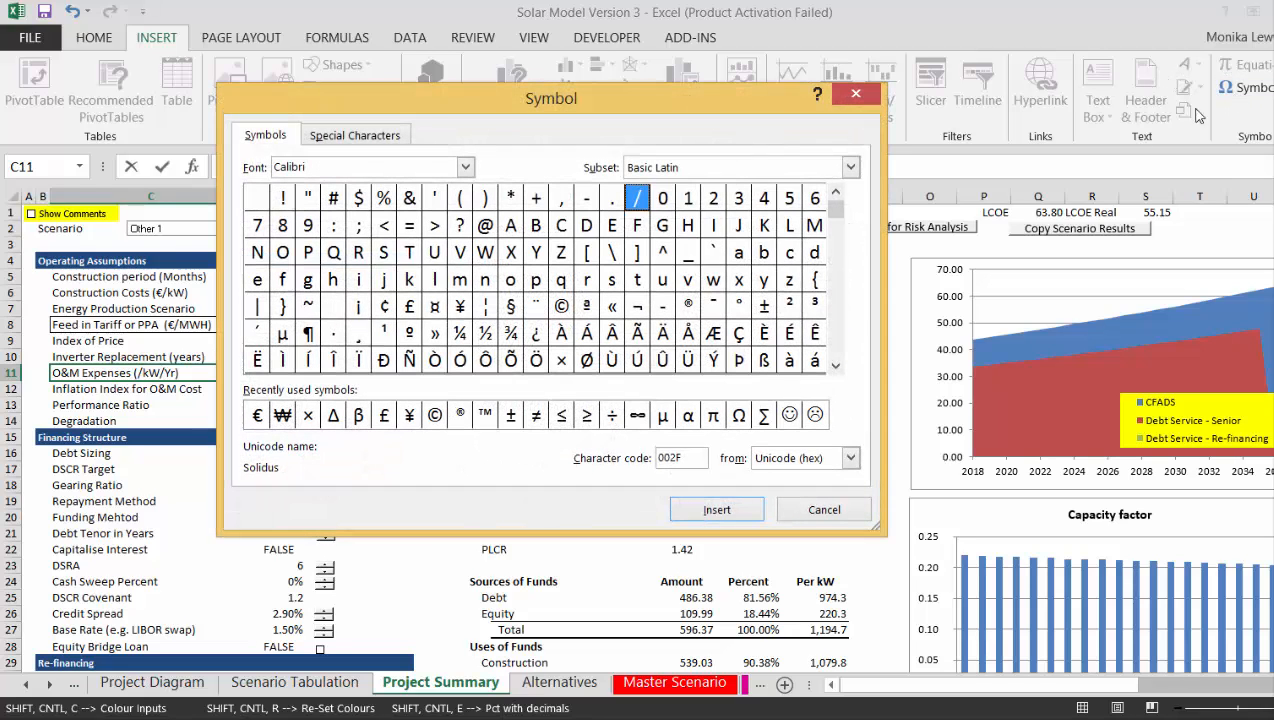
{"action": "left_click", "coordinate": [258, 415]}
{"action": "left_click", "coordinate": [735, 510]}
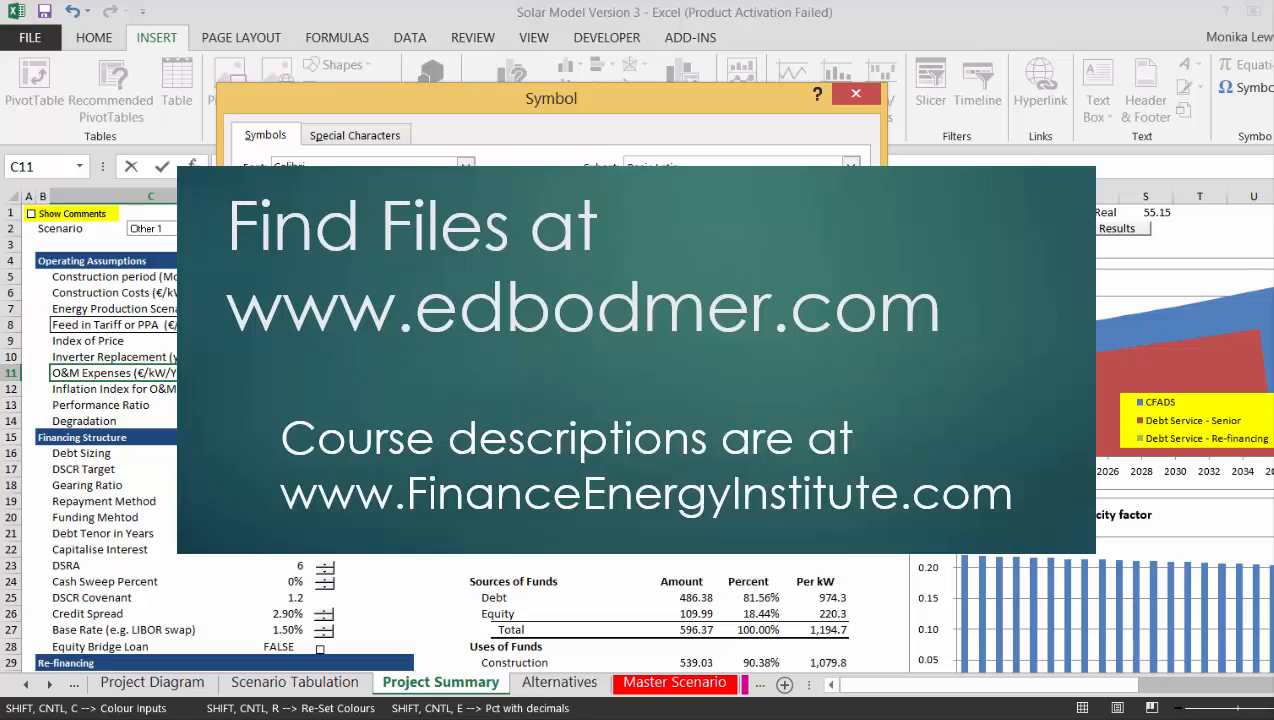
{"action": "left_click", "coordinate": [825, 510]}
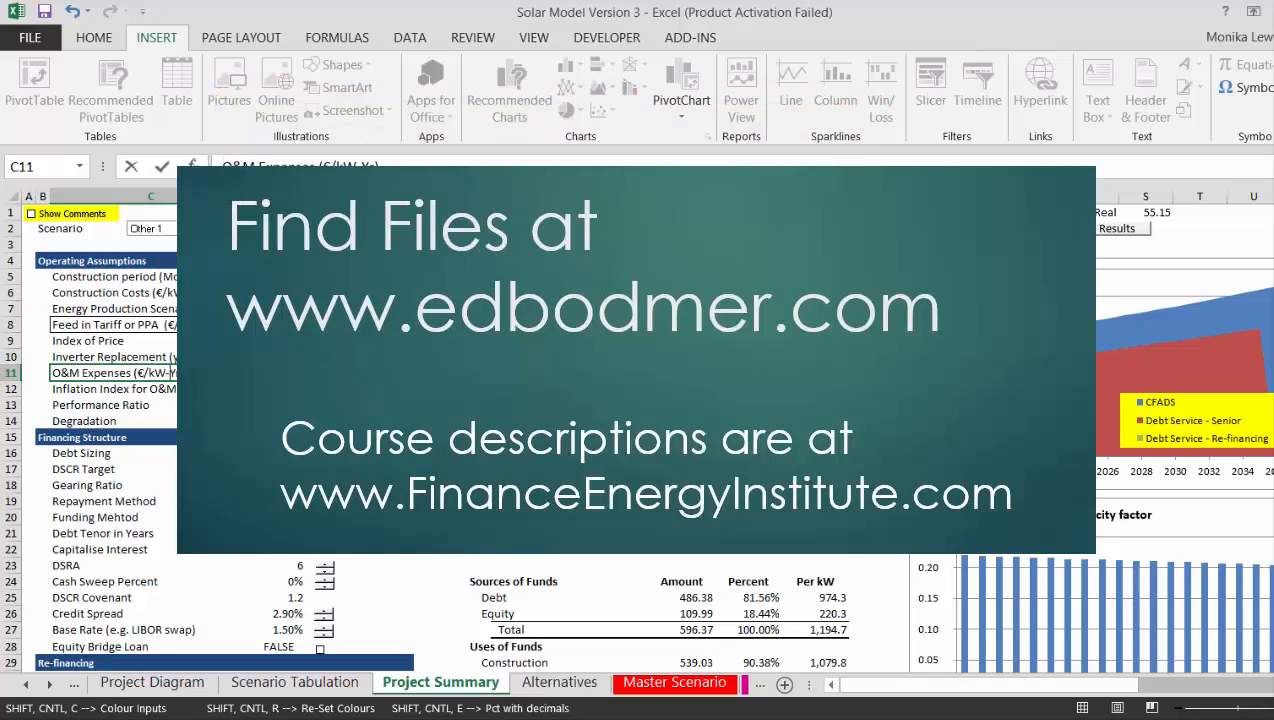
{"action": "key", "text": "Return"}
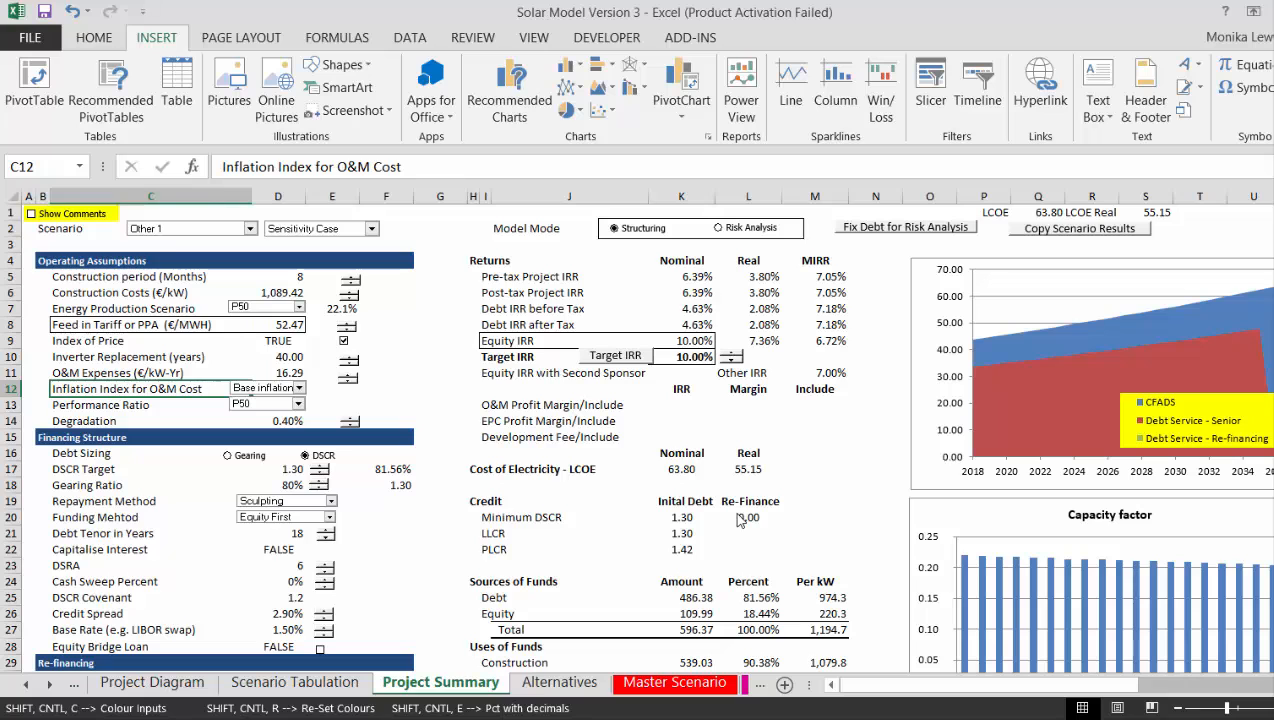
Check the remaining column C assumption labels of Project Summary, from Inflation Index for O&M Cost down to Depreciation Life
{"action": "key", "text": "Down"}
{"action": "key", "text": "Down"}
{"action": "key", "text": "Down"}
{"action": "key", "text": "Down"}
{"action": "key", "text": "Down"}
{"action": "key", "text": "Down"}
{"action": "key", "text": "Down"}
{"action": "key", "text": "Down"}
{"action": "key", "text": "Down"}
{"action": "key", "text": "Down"}
{"action": "key", "text": "Down"}
{"action": "key", "text": "Down"}
{"action": "key", "text": "Down"}
{"action": "key", "text": "Down"}
{"action": "key", "text": "Down"}
{"action": "key", "text": "Down"}
{"action": "key", "text": "Down"}
{"action": "key", "text": "Down"}
{"action": "key", "text": "Down"}
{"action": "key", "text": "Down"}
{"action": "key", "text": "Down"}
{"action": "key", "text": "Down"}
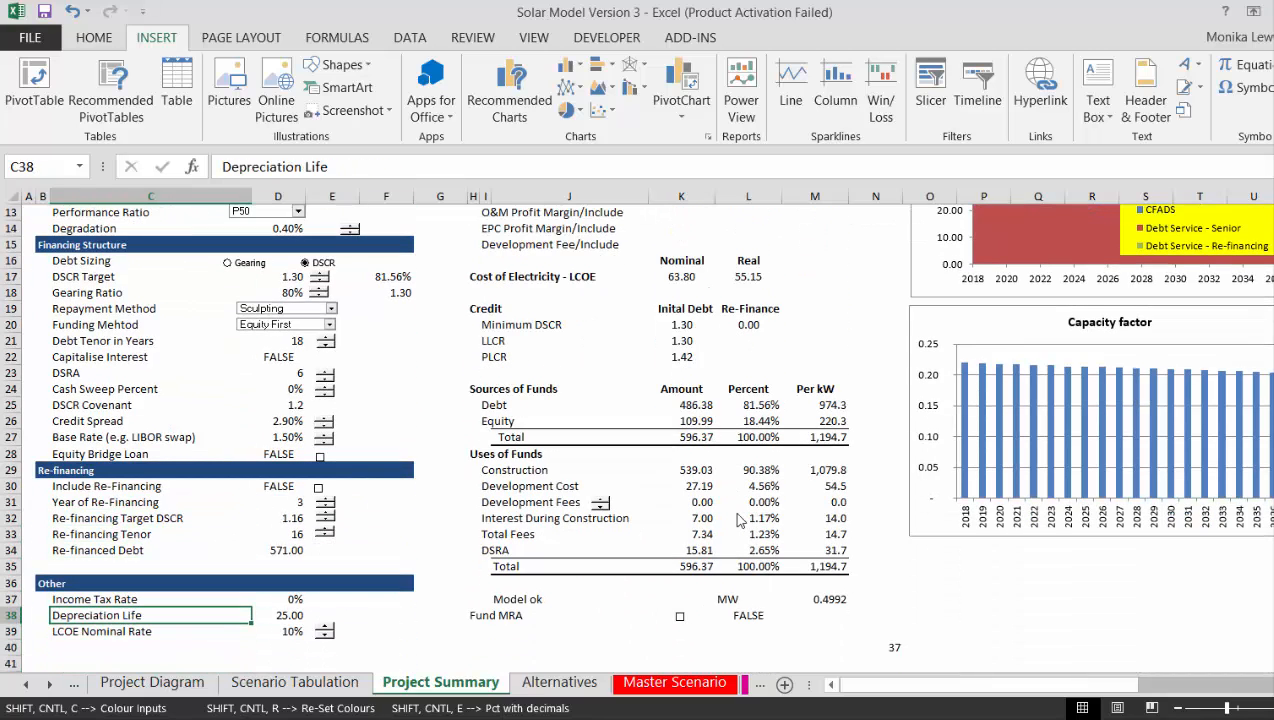
Open the Operating Assumptions sheet and look over its inputs and units, from panel capacity through Operating Costs and Inverter Replacement
{"action": "key", "text": "ctrl+Page_Down"}
{"action": "key", "text": "ctrl+Page_Down"}
{"action": "key", "text": "ctrl+Page_Down"}
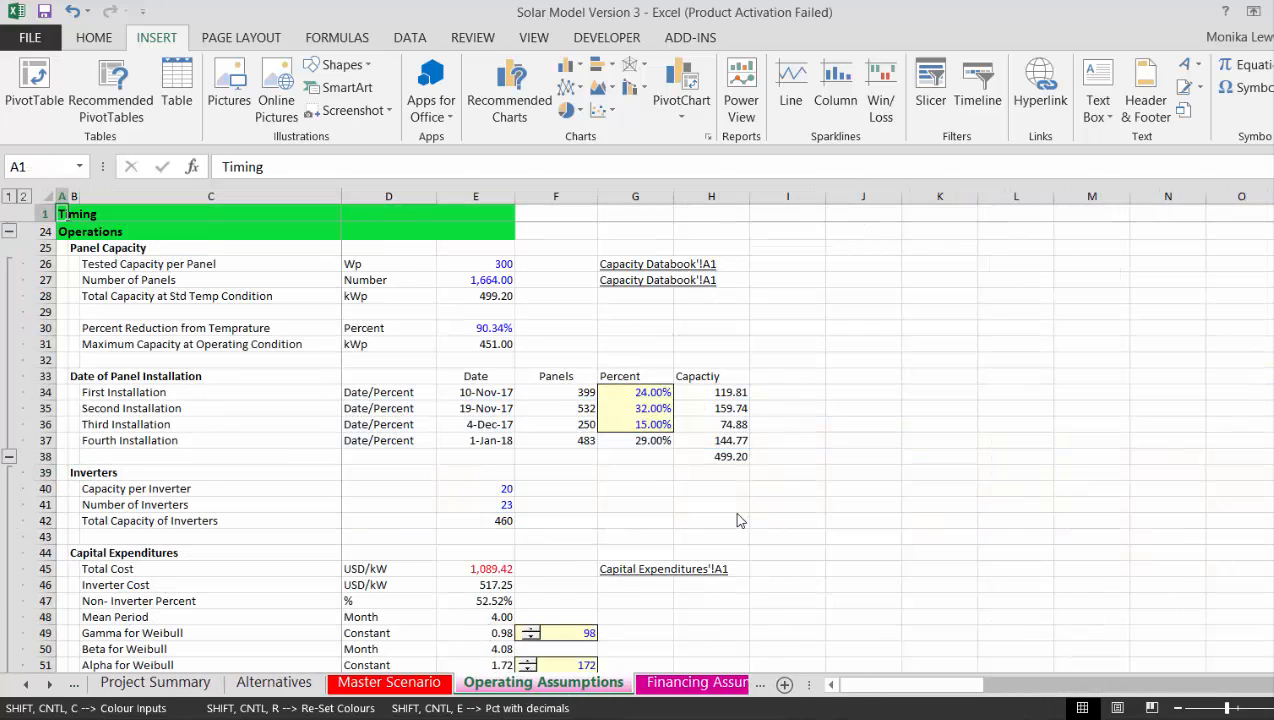
{"action": "key", "text": "Down"}
{"action": "key", "text": "Page_Down"}
{"action": "key", "text": "Page_Down"}
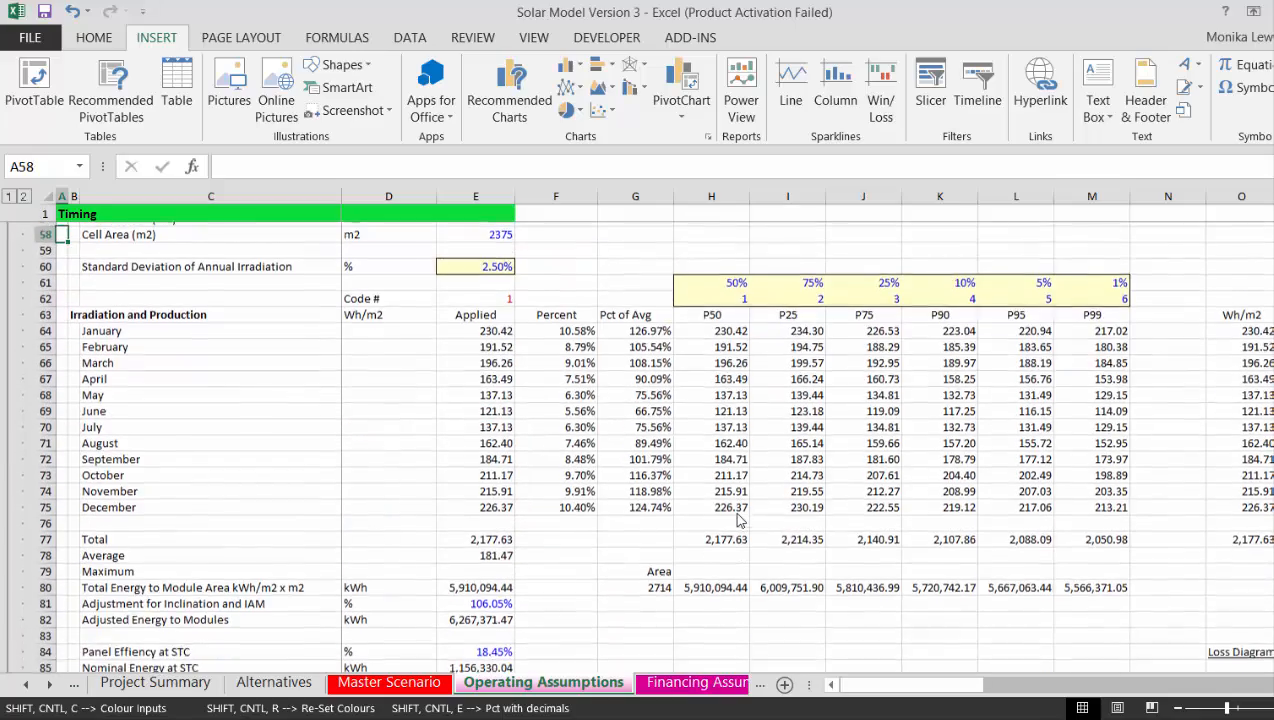
{"action": "key", "text": "Page_Down"}
{"action": "key", "text": "Page_Down"}
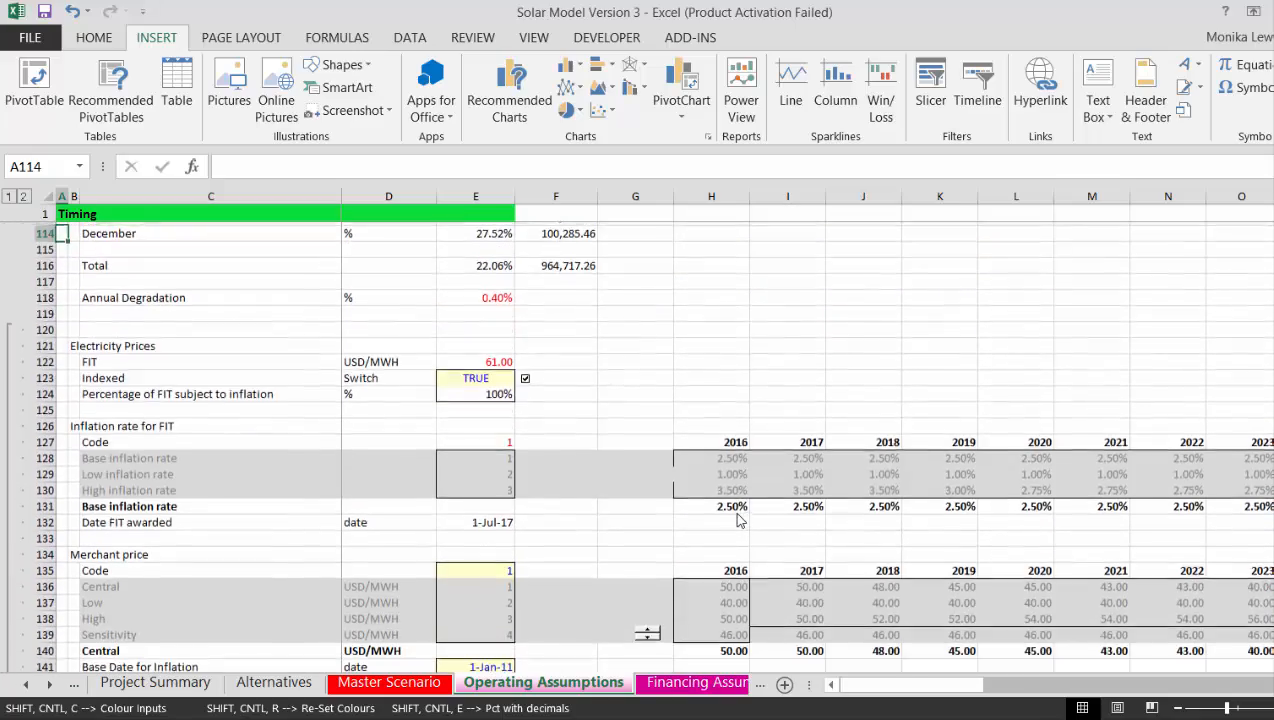
{"action": "key", "text": "Page_Down"}
{"action": "key", "text": "Down"}
{"action": "key", "text": "Down"}
{"action": "key", "text": "Down"}
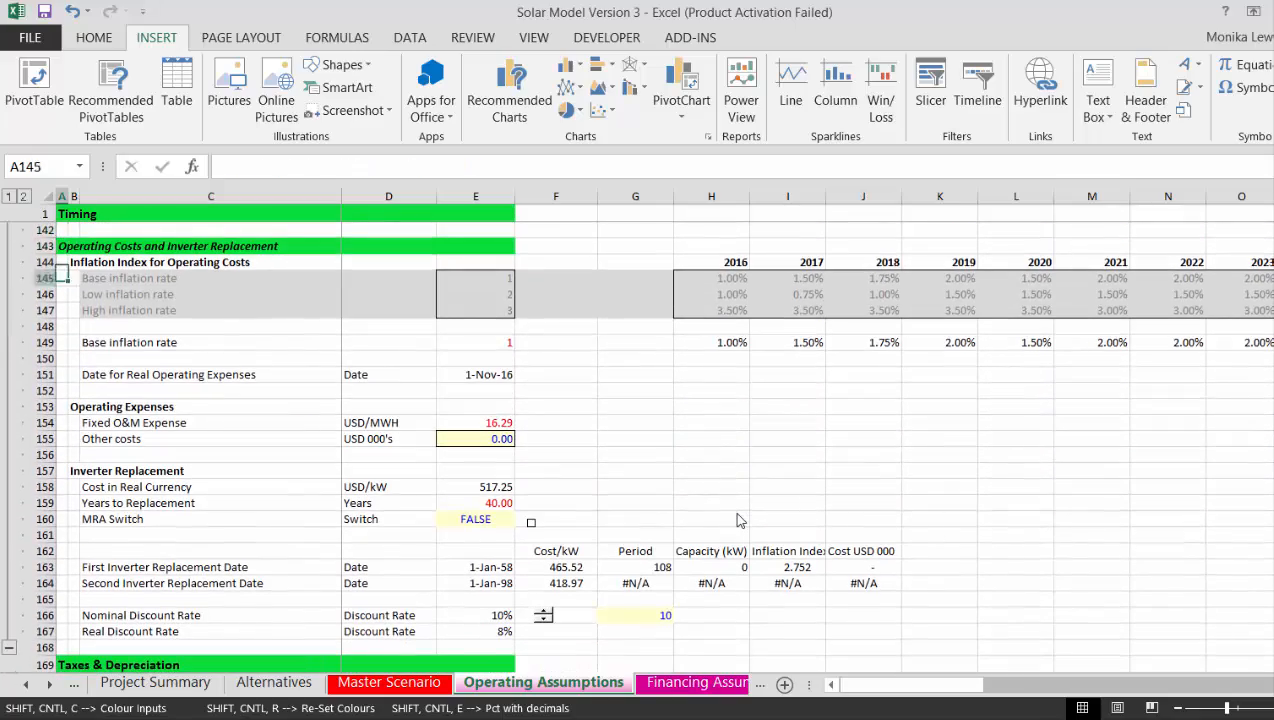
Set the Tax Rate in the Taxes & Depreciation section of Operating Assumptions to 30%
{"action": "key", "text": "Down"}
{"action": "key", "text": "Down"}
{"action": "key", "text": "Down"}
{"action": "key", "text": "Down"}
{"action": "key", "text": "Down"}
{"action": "key", "text": "Down"}
{"action": "key", "text": "Down"}
{"action": "key", "text": "Down"}
{"action": "key", "text": "Down"}
{"action": "key", "text": "Down"}
{"action": "key", "text": "Down"}
{"action": "key", "text": "Down"}
{"action": "key", "text": "Down"}
{"action": "key", "text": "Down"}
{"action": "key", "text": "Down"}
{"action": "key", "text": "Down"}
{"action": "key", "text": "Down"}
{"action": "key", "text": "Down"}
{"action": "key", "text": "Down"}
{"action": "key", "text": "Down"}
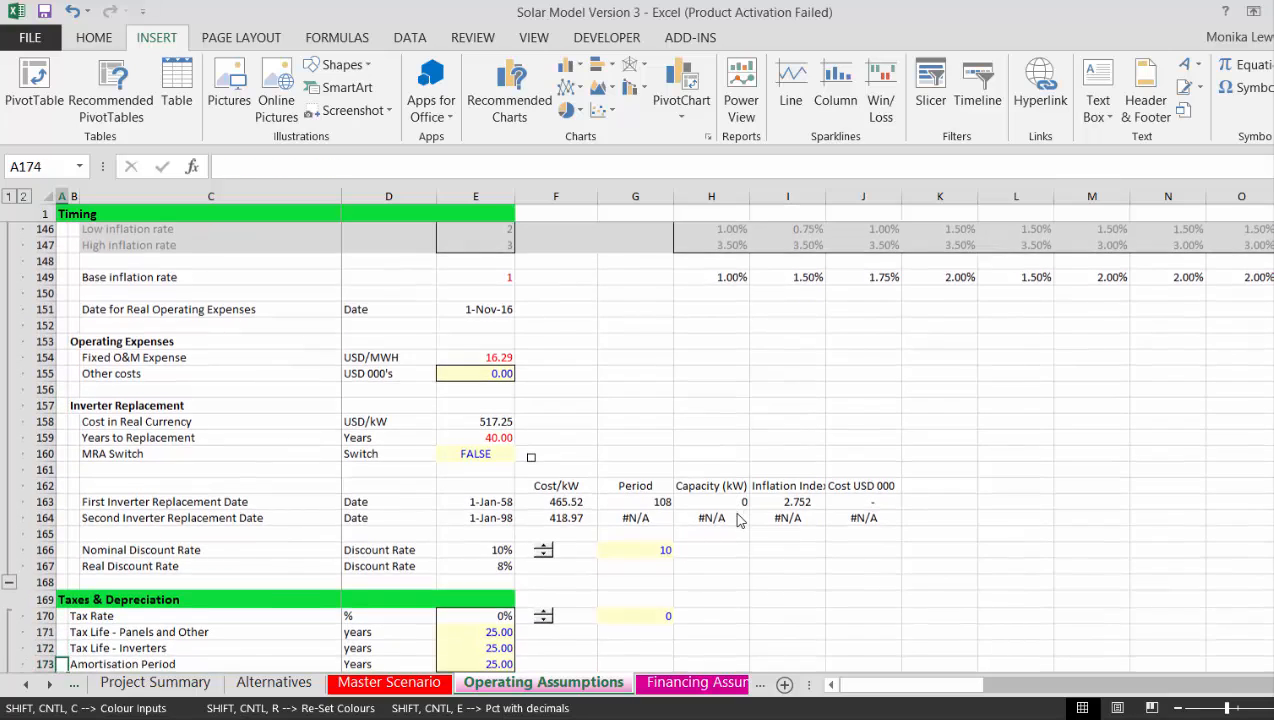
{"action": "key", "text": "Down"}
{"action": "key", "text": "Down"}
{"action": "key", "text": "Down"}
{"action": "key", "text": "Down"}
{"action": "key", "text": "Down"}
{"action": "key", "text": "Down"}
{"action": "key", "text": "Down"}
{"action": "key", "text": "Down"}
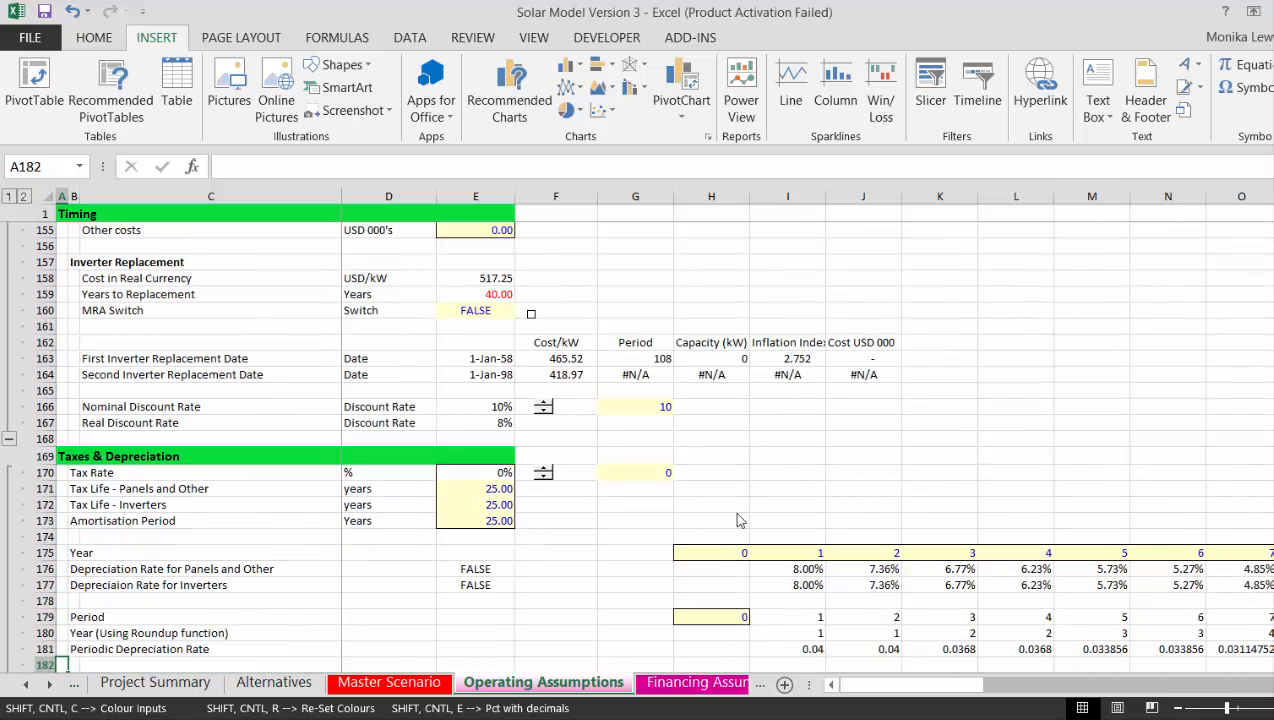
{"action": "left_click", "coordinate": [544, 468]}
{"action": "left_click_drag", "start_coordinate": [546, 473], "coordinate": [544, 473]}
{"action": "left_click", "coordinate": [562, 547]}
On the Project Summary sheet, switch Debt Sizing to Gearing and lower the Gearing Ratio to 0%
{"action": "key", "text": "ctrl+Page_Up"}
{"action": "key", "text": "ctrl+Page_Up"}
{"action": "key", "text": "ctrl+Page_Up"}
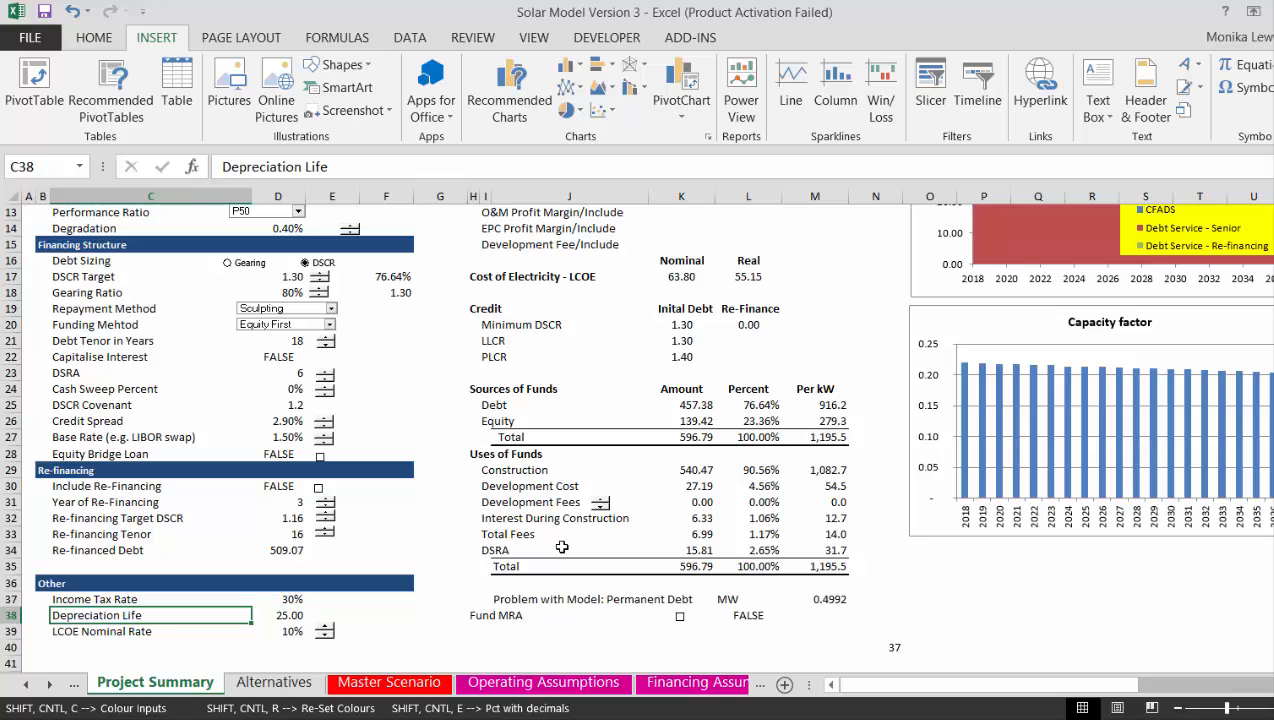
{"action": "key", "text": "Page_Up"}
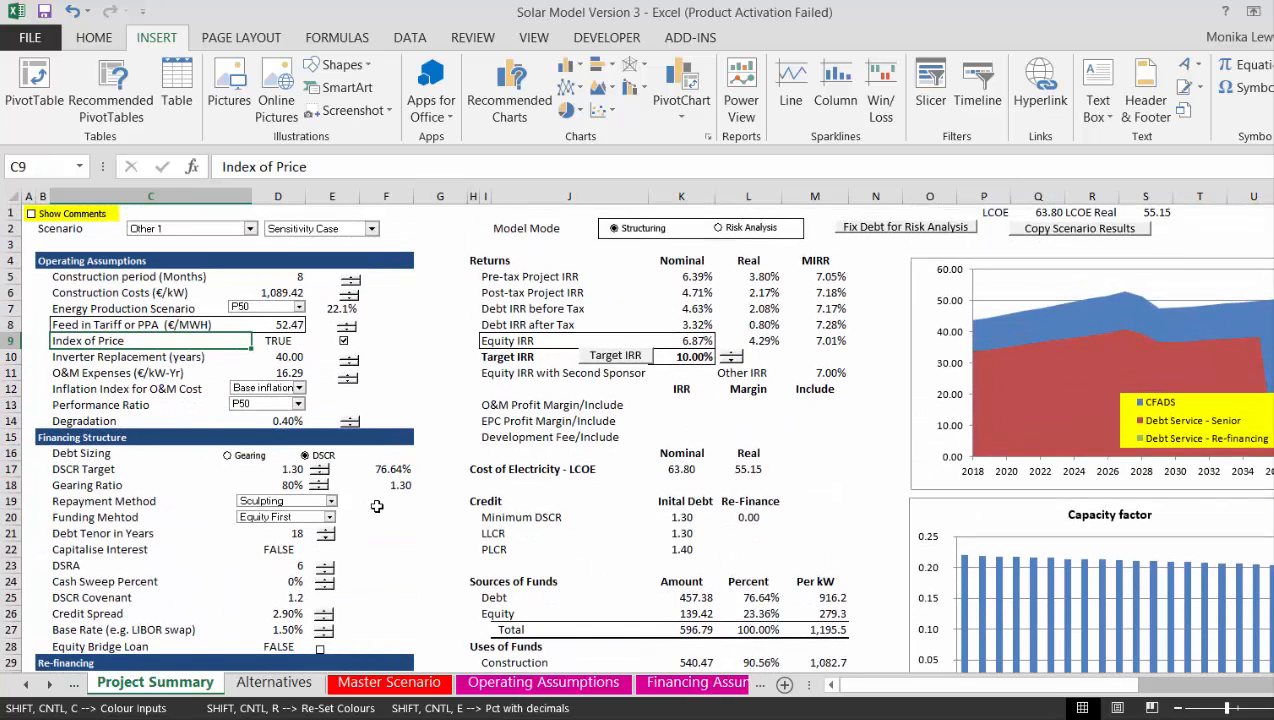
{"action": "left_click", "coordinate": [228, 457]}
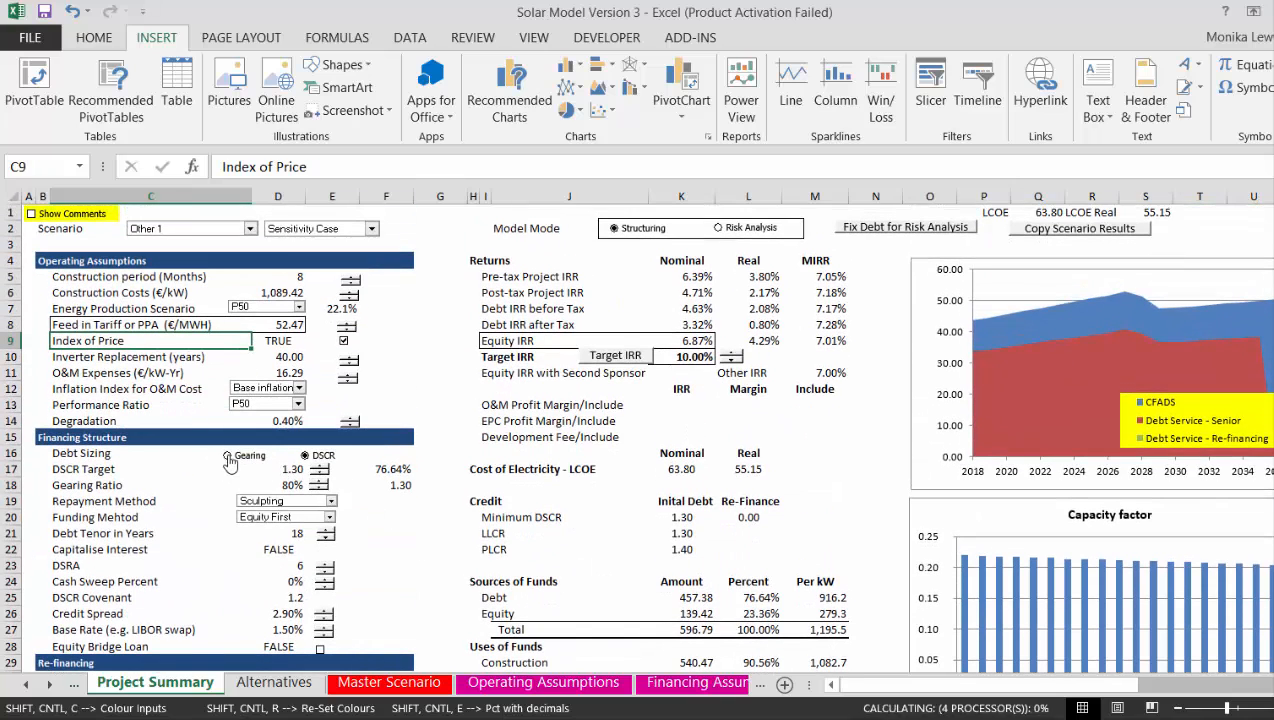
{"action": "left_click", "coordinate": [319, 489]}
{"action": "left_click", "coordinate": [319, 489]}
{"action": "left_click", "coordinate": [319, 489]}
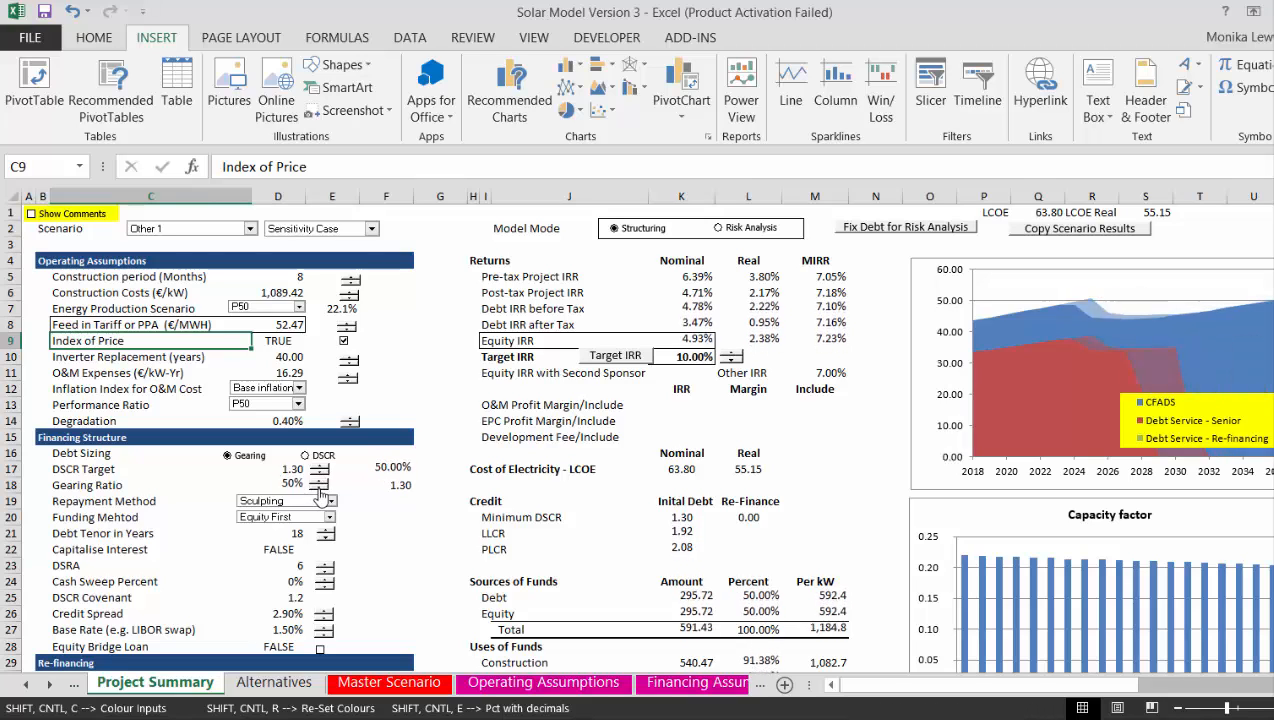
{"action": "left_click", "coordinate": [319, 489]}
{"action": "left_click", "coordinate": [319, 489]}
{"action": "left_click", "coordinate": [319, 489]}
{"action": "left_click", "coordinate": [319, 489]}
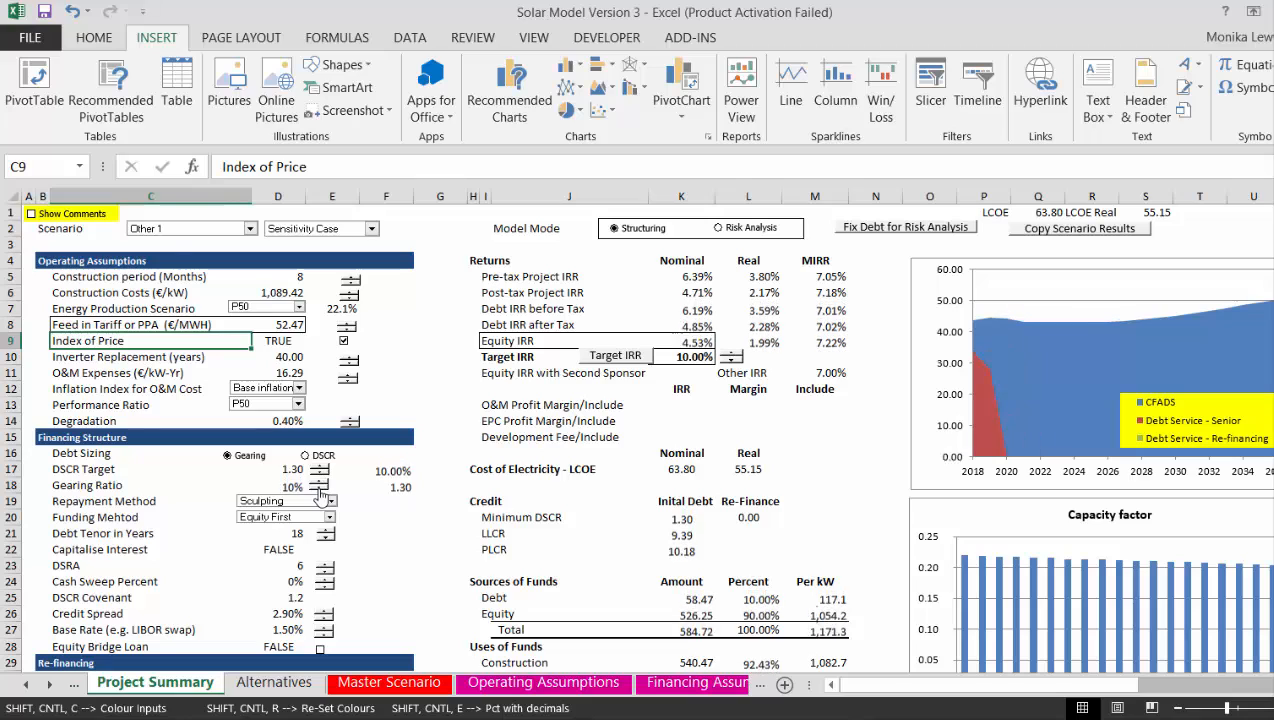
{"action": "left_click", "coordinate": [319, 489]}
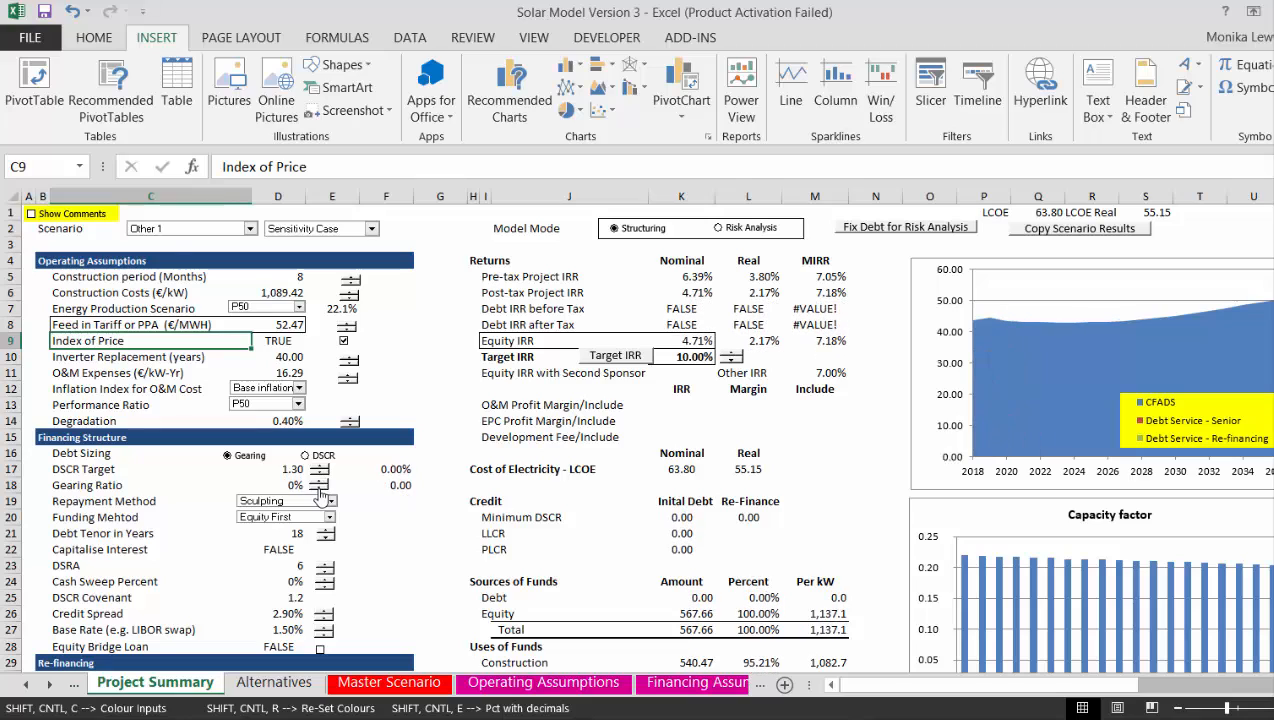
Run the Target IRR calculation to solve the feed-in tariff for a 10.00% equity IRR
{"action": "left_click", "coordinate": [447, 344]}
{"action": "left_click", "coordinate": [600, 360]}
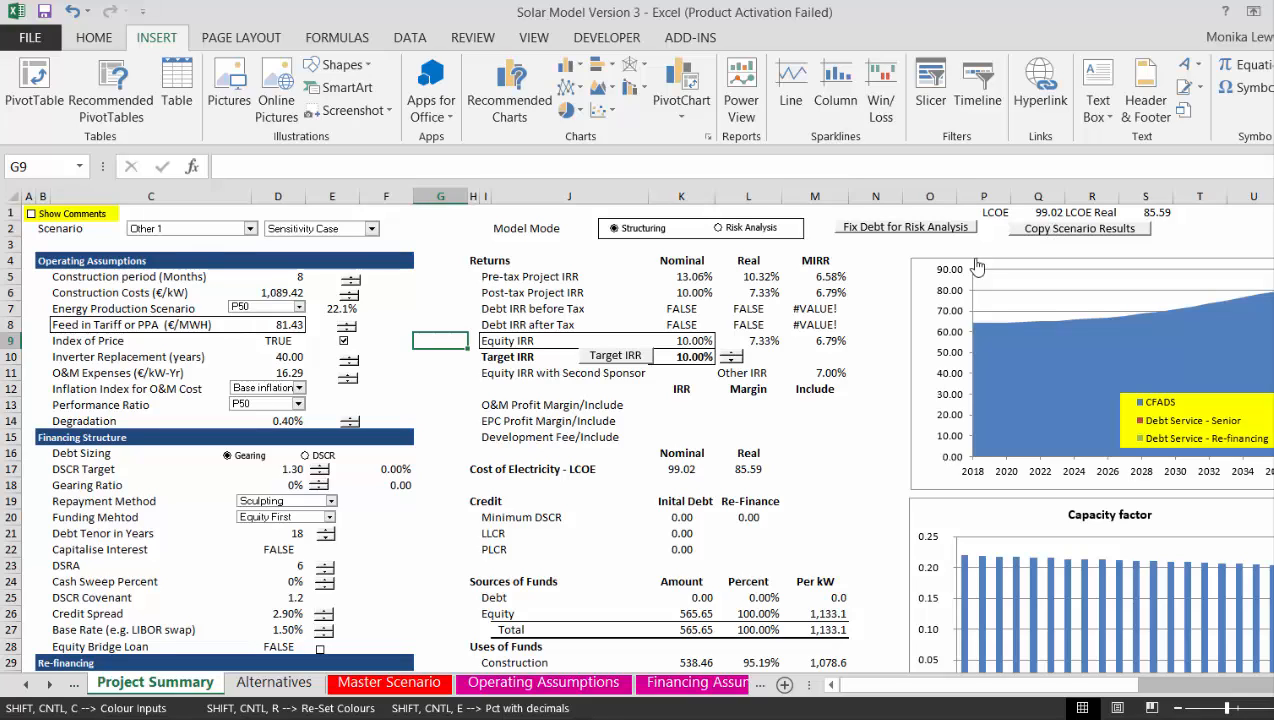
{"action": "left_click", "coordinate": [812, 311]}
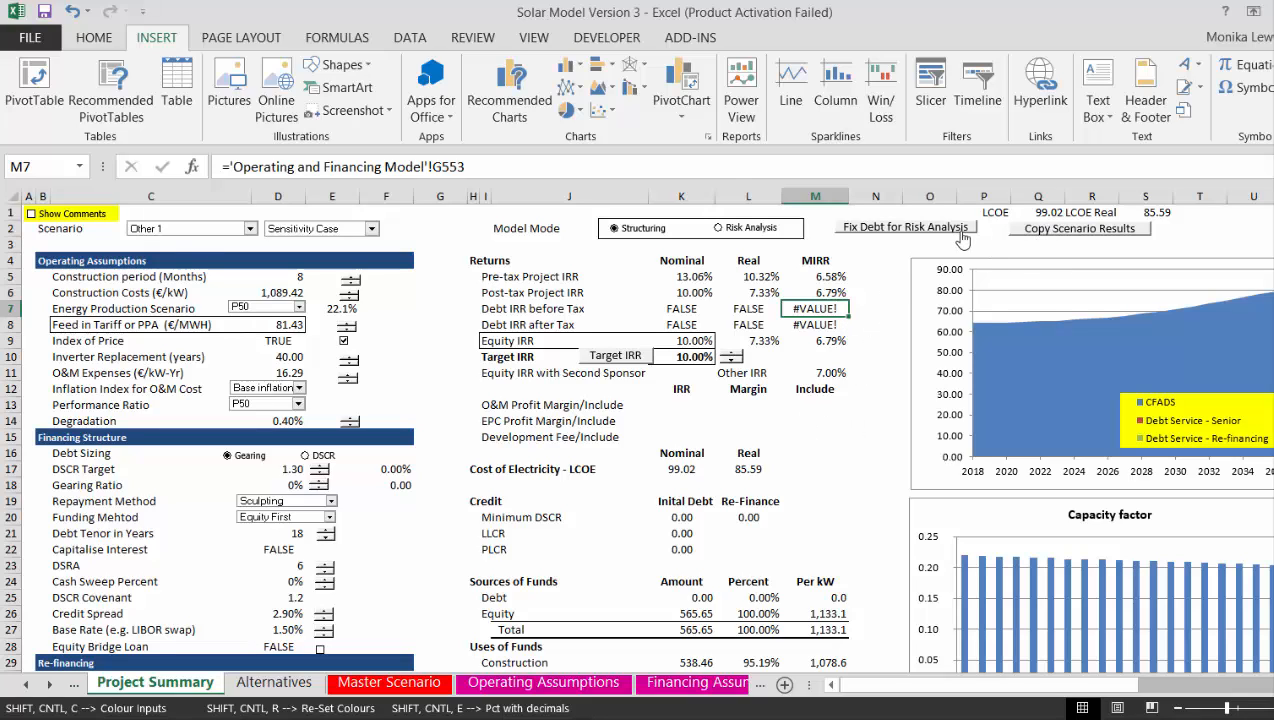
Copy the scenario results to the Scenario Tabulation sheet under the name No Financing with Tax
{"action": "left_click", "coordinate": [1034, 231]}
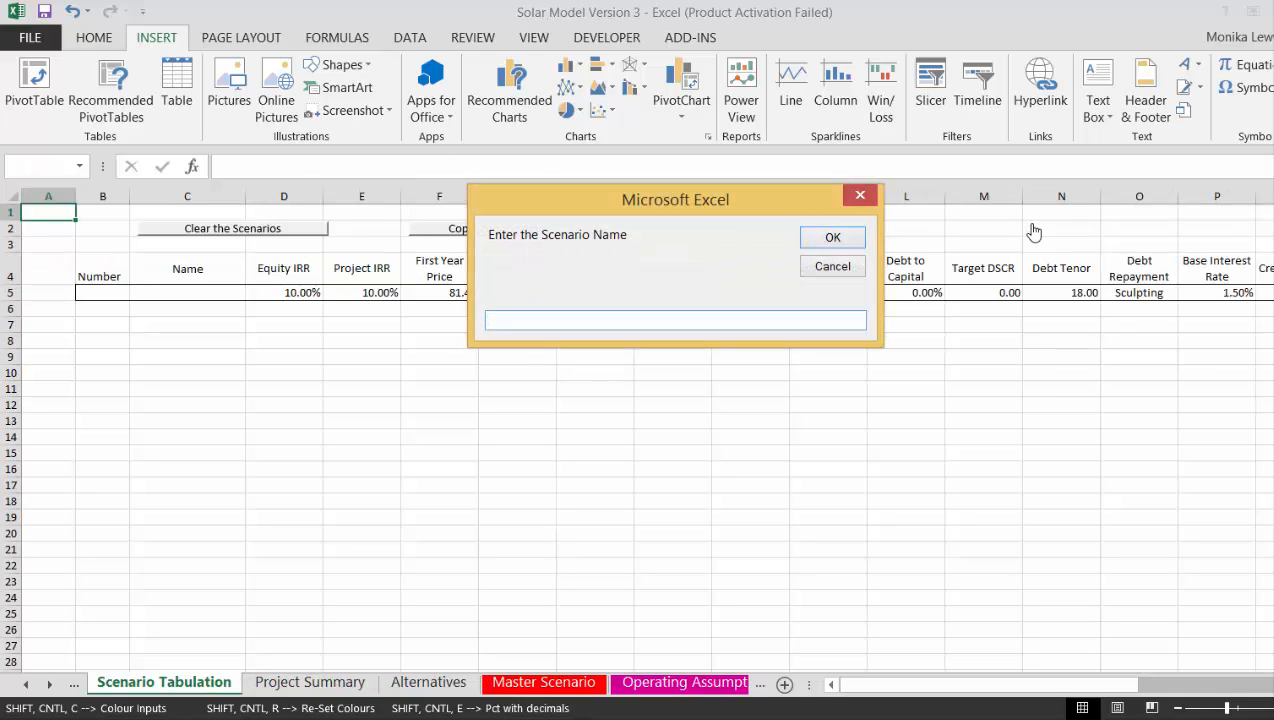
{"action": "type", "text": "No Financing with Tax"}
{"action": "key", "text": "Return"}
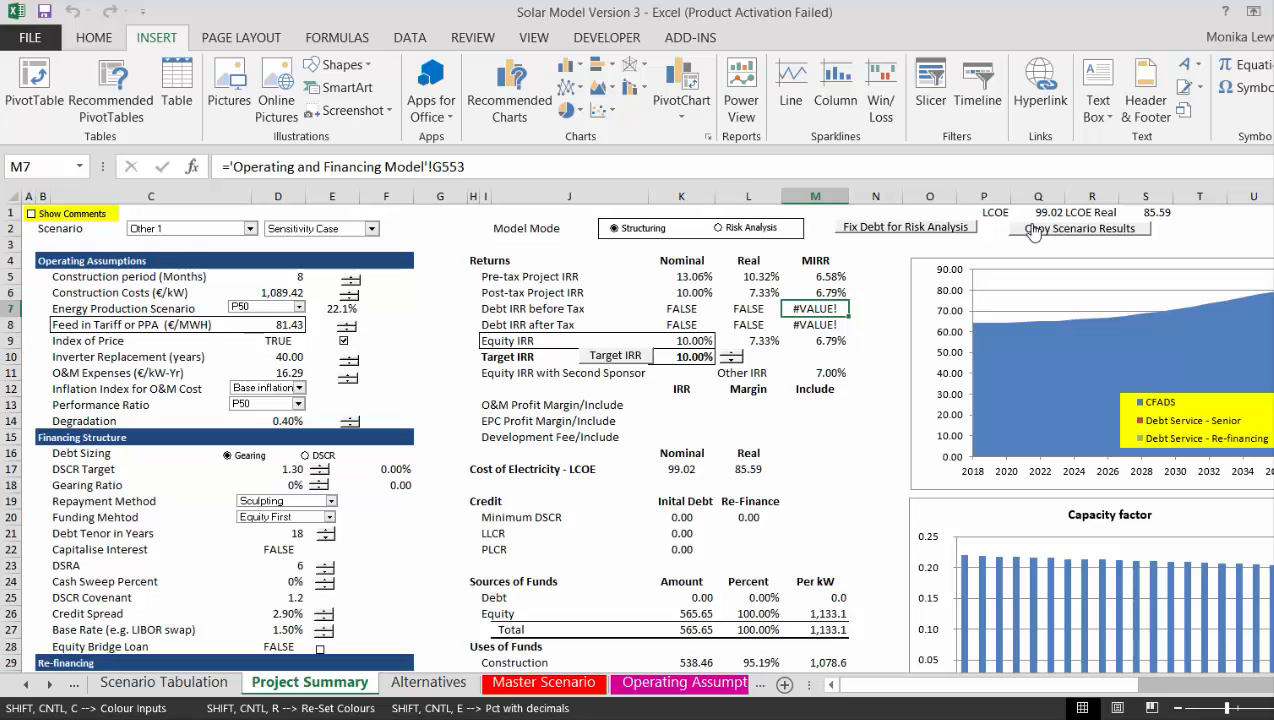
Look over the No Financing with Tax row on the Scenario Tabulation sheet, from its number across to the PLCR column
{"action": "key", "text": "Right"}
{"action": "key", "text": "Right"}
{"action": "key", "text": "Right"}
{"action": "key", "text": "Right"}
{"action": "key", "text": "Right"}
{"action": "key", "text": "Right"}
{"action": "key", "text": "Right"}
{"action": "key", "text": "Right"}
{"action": "key", "text": "Right"}
{"action": "key", "text": "Right"}
{"action": "key", "text": "Right"}
{"action": "key", "text": "Right"}
{"action": "key", "text": "Right"}
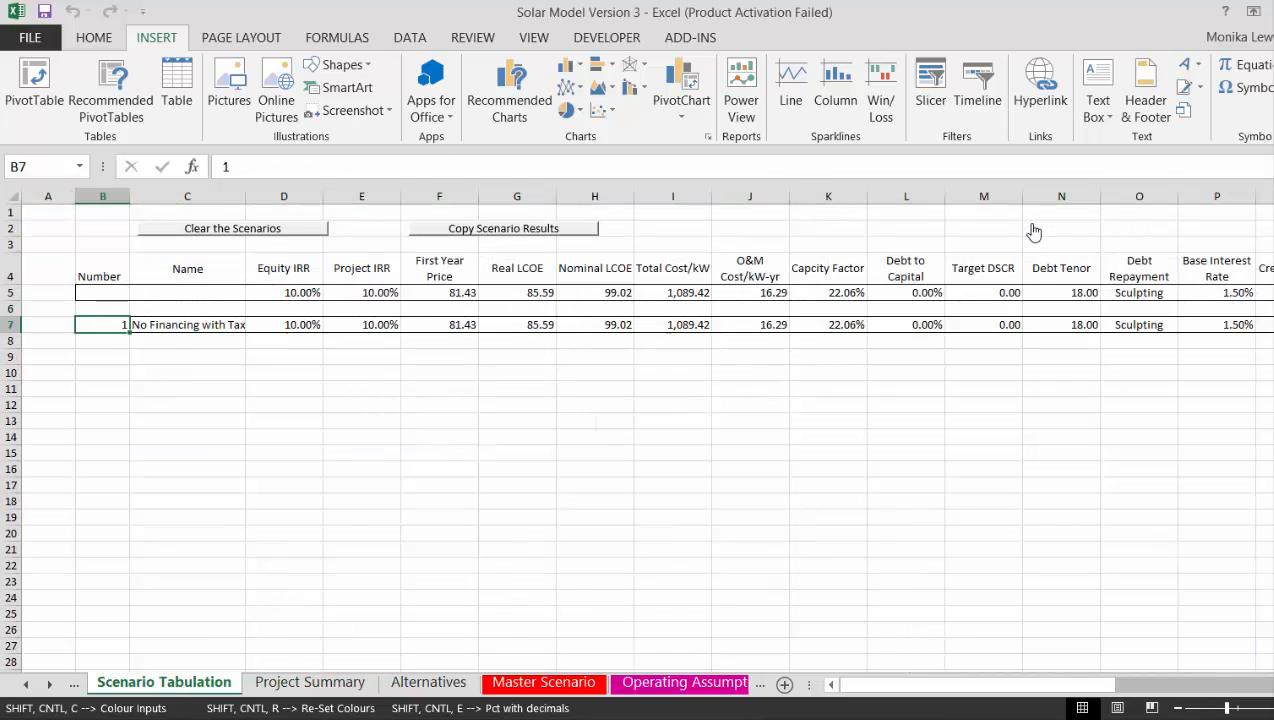
{"action": "key", "text": "Right"}
{"action": "key", "text": "Right"}
{"action": "key", "text": "Right"}
{"action": "key", "text": "Right"}
{"action": "key", "text": "Right"}
{"action": "key", "text": "Right"}
{"action": "key", "text": "Right"}
{"action": "key", "text": "Right"}
{"action": "key", "text": "Right"}
{"action": "key", "text": "Right"}
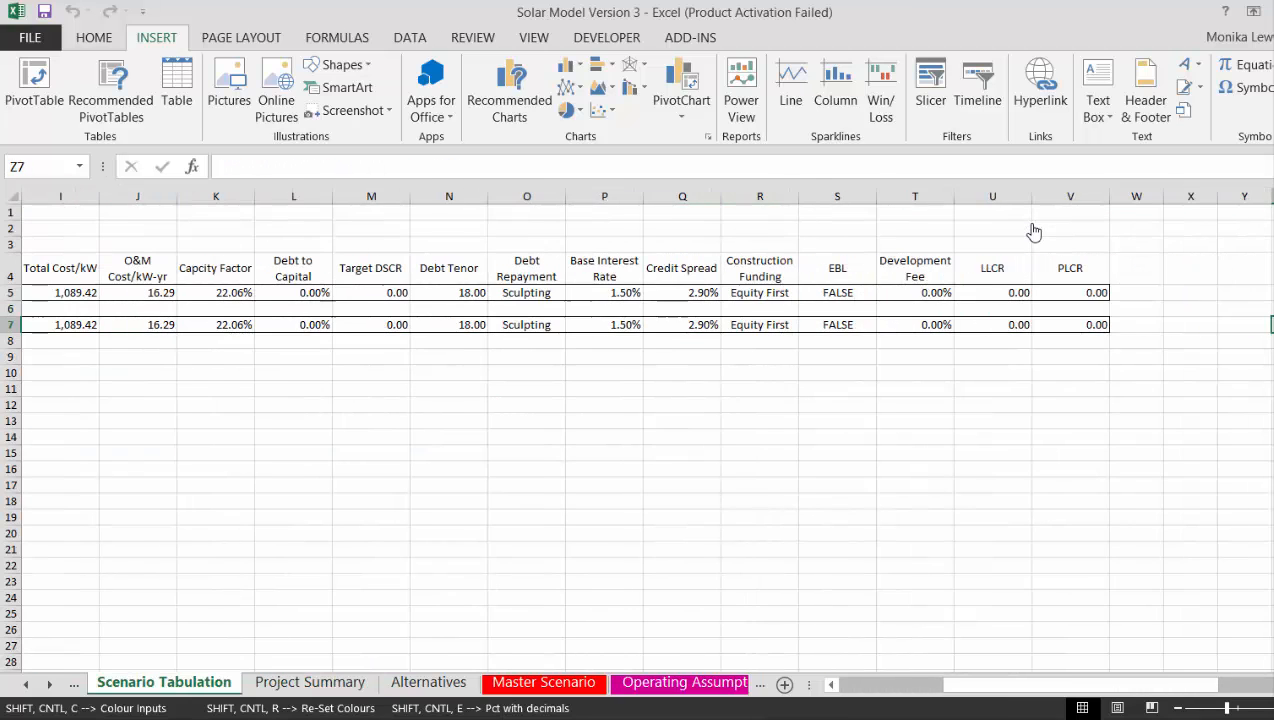
{"action": "key", "text": "Left"}
{"action": "key", "text": "Left"}
{"action": "key", "text": "Left"}
{"action": "key", "text": "Left"}
{"action": "key", "text": "Left"}
{"action": "key", "text": "Left"}
{"action": "key", "text": "Left"}
{"action": "key", "text": "Left"}
{"action": "key", "text": "Left"}
{"action": "key", "text": "Left"}
{"action": "key", "text": "Left"}
{"action": "key", "text": "Left"}
{"action": "key", "text": "Left"}
{"action": "key", "text": "Left"}
{"action": "key", "text": "Left"}
{"action": "key", "text": "Left"}
{"action": "key", "text": "Left"}
{"action": "key", "text": "Left"}
{"action": "key", "text": "Left"}
{"action": "key", "text": "Left"}
{"action": "key", "text": "Left"}
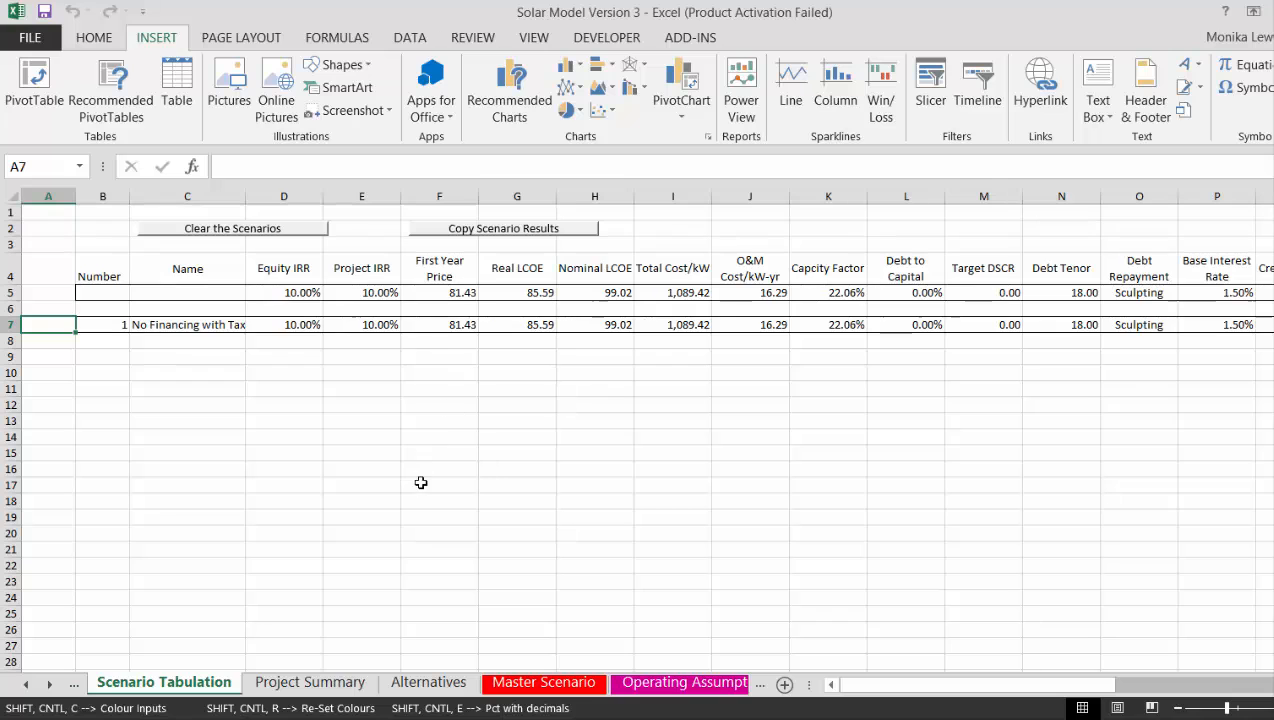
Go back to Project Summary and look over its assumptions and results from Operating Assumptions down to the Other section
{"action": "key", "text": "ctrl+Page_Down"}
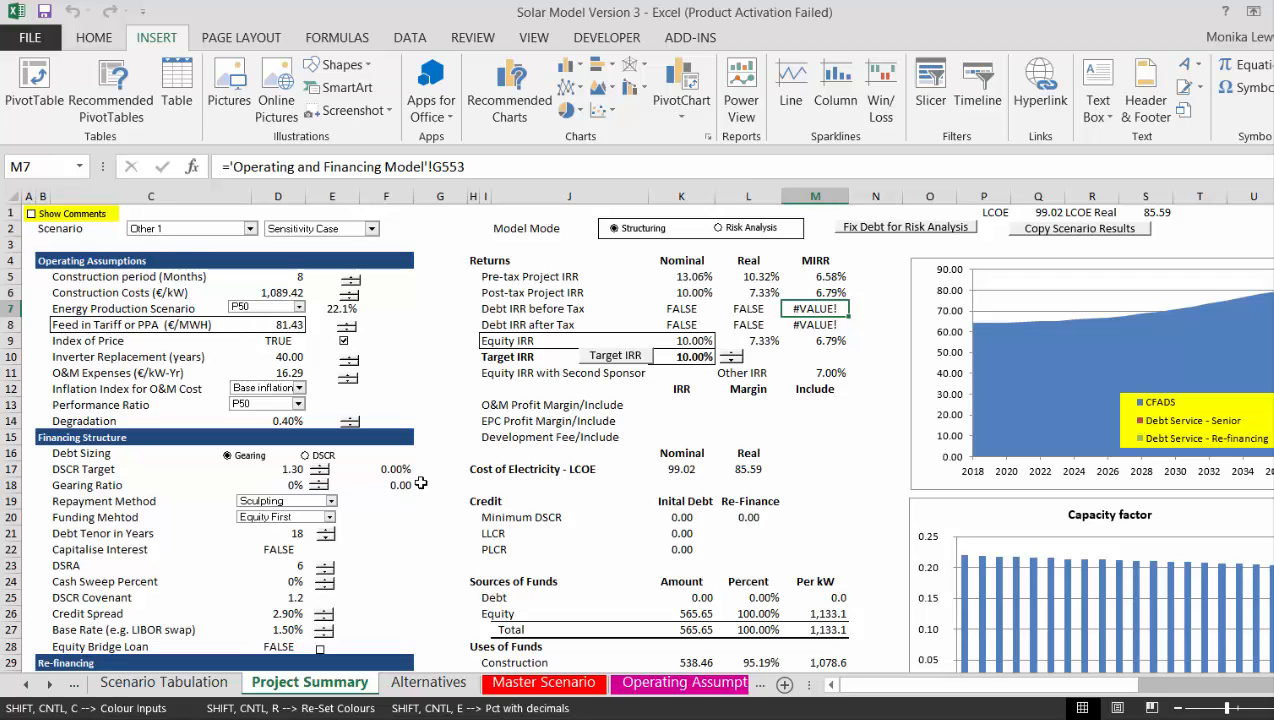
{"action": "key", "text": "Down"}
{"action": "key", "text": "Down"}
{"action": "key", "text": "Down"}
{"action": "key", "text": "Down"}
{"action": "key", "text": "Down"}
{"action": "key", "text": "Down"}
{"action": "key", "text": "Down"}
{"action": "key", "text": "Down"}
{"action": "key", "text": "Down"}
{"action": "key", "text": "Down"}
{"action": "key", "text": "Down"}
{"action": "key", "text": "Down"}
{"action": "key", "text": "Down"}
{"action": "key", "text": "Down"}
{"action": "key", "text": "Down"}
{"action": "key", "text": "Down"}
{"action": "key", "text": "Down"}
{"action": "key", "text": "Down"}
{"action": "key", "text": "Down"}
{"action": "key", "text": "Down"}
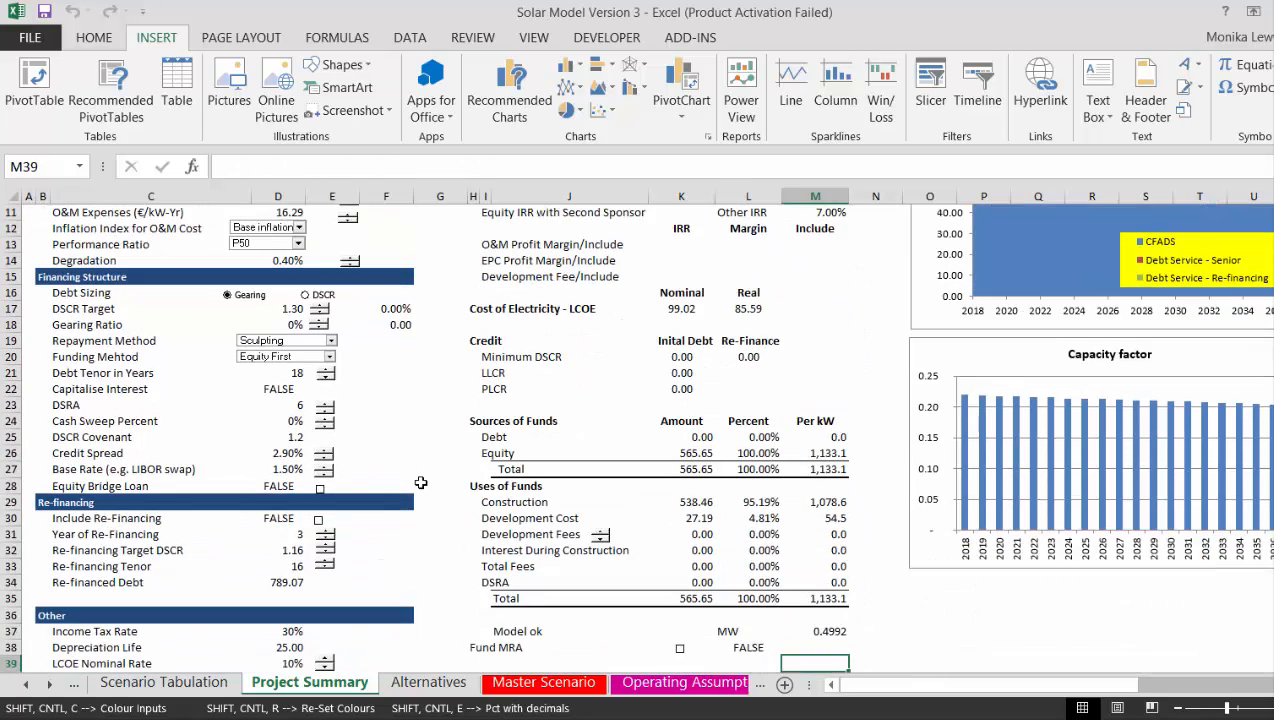
{"action": "key", "text": "Up"}
{"action": "key", "text": "Up"}
{"action": "key", "text": "Up"}
{"action": "key", "text": "Up"}
{"action": "key", "text": "Up"}
{"action": "key", "text": "Up"}
{"action": "key", "text": "Up"}
{"action": "key", "text": "Up"}
{"action": "key", "text": "Up"}
{"action": "key", "text": "Up"}
{"action": "key", "text": "Up"}
{"action": "key", "text": "Up"}
{"action": "key", "text": "Up"}
{"action": "key", "text": "Up"}
{"action": "key", "text": "Up"}
{"action": "key", "text": "Up"}
{"action": "key", "text": "Up"}
{"action": "key", "text": "Up"}
{"action": "key", "text": "Up"}
{"action": "key", "text": "Up"}
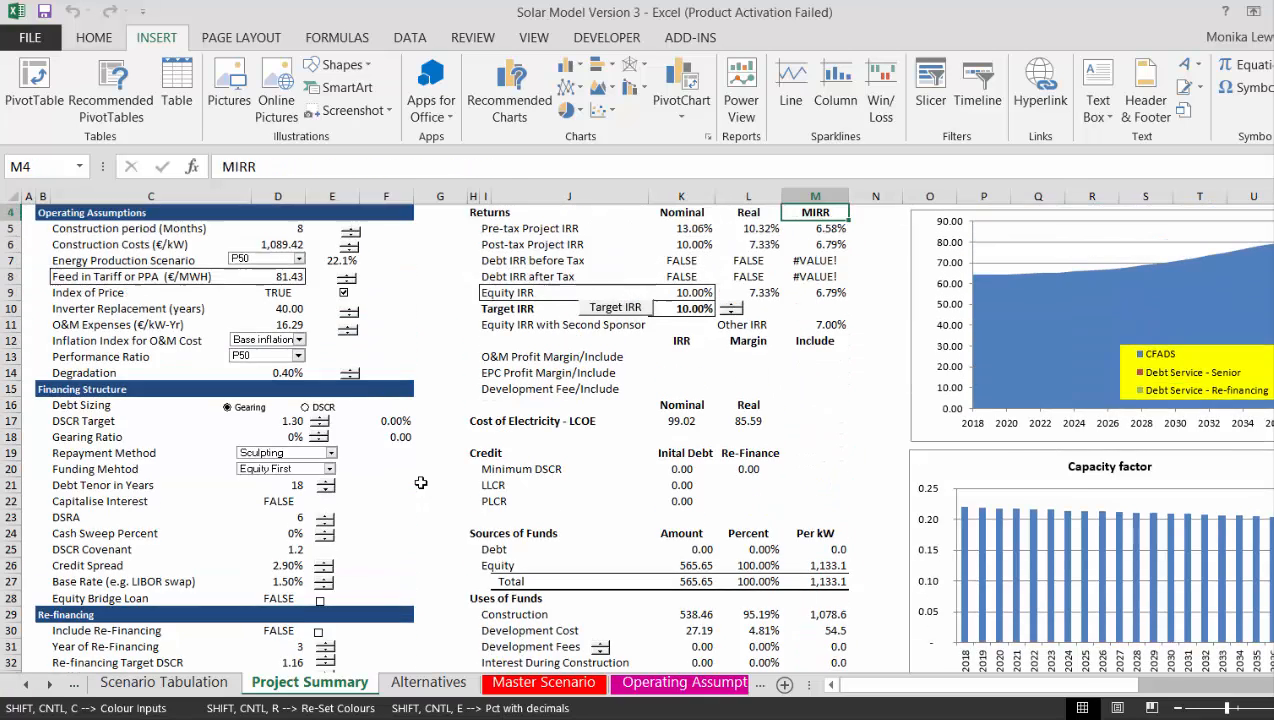
{"action": "key", "text": "Up"}
{"action": "key", "text": "Up"}
{"action": "key", "text": "Up"}
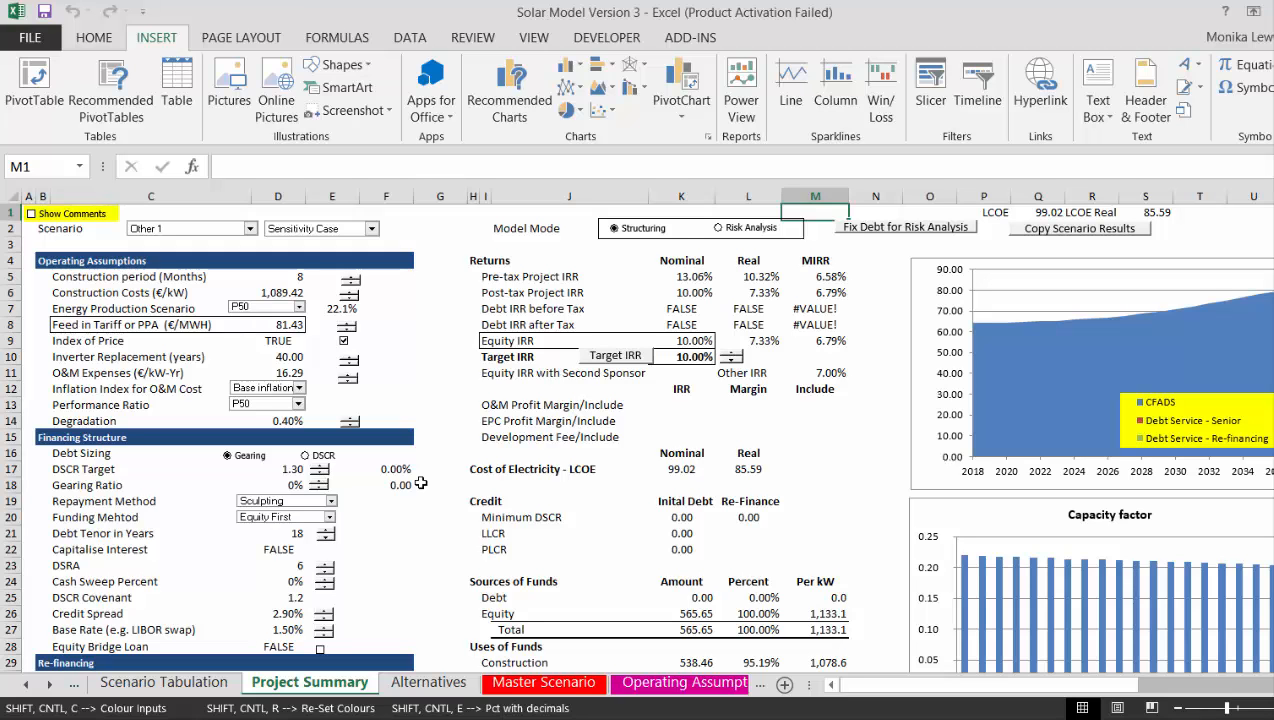
Reduce the Tax Rate in the Taxes & Depreciation section of Operating Assumptions to 28%
{"action": "key", "text": "ctrl+Page_Down"}
{"action": "key", "text": "ctrl+Page_Down"}
{"action": "key", "text": "ctrl+Page_Down"}
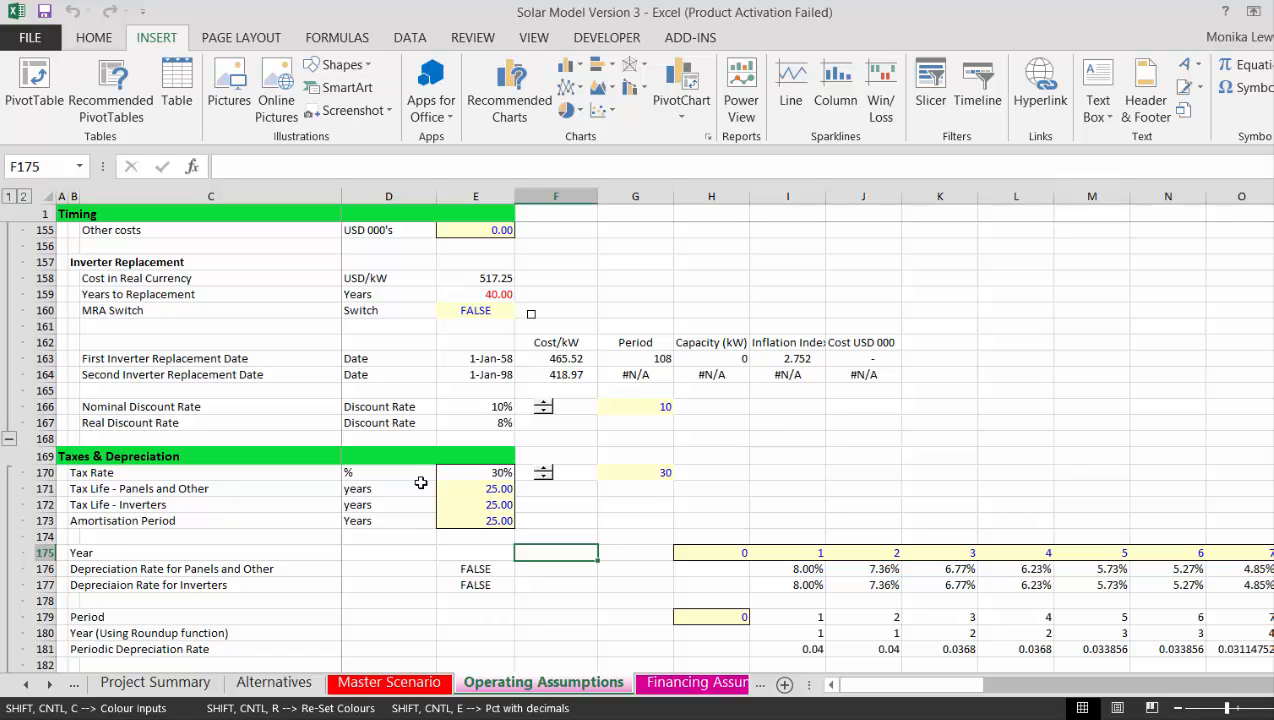
{"action": "left_click", "coordinate": [556, 615]}
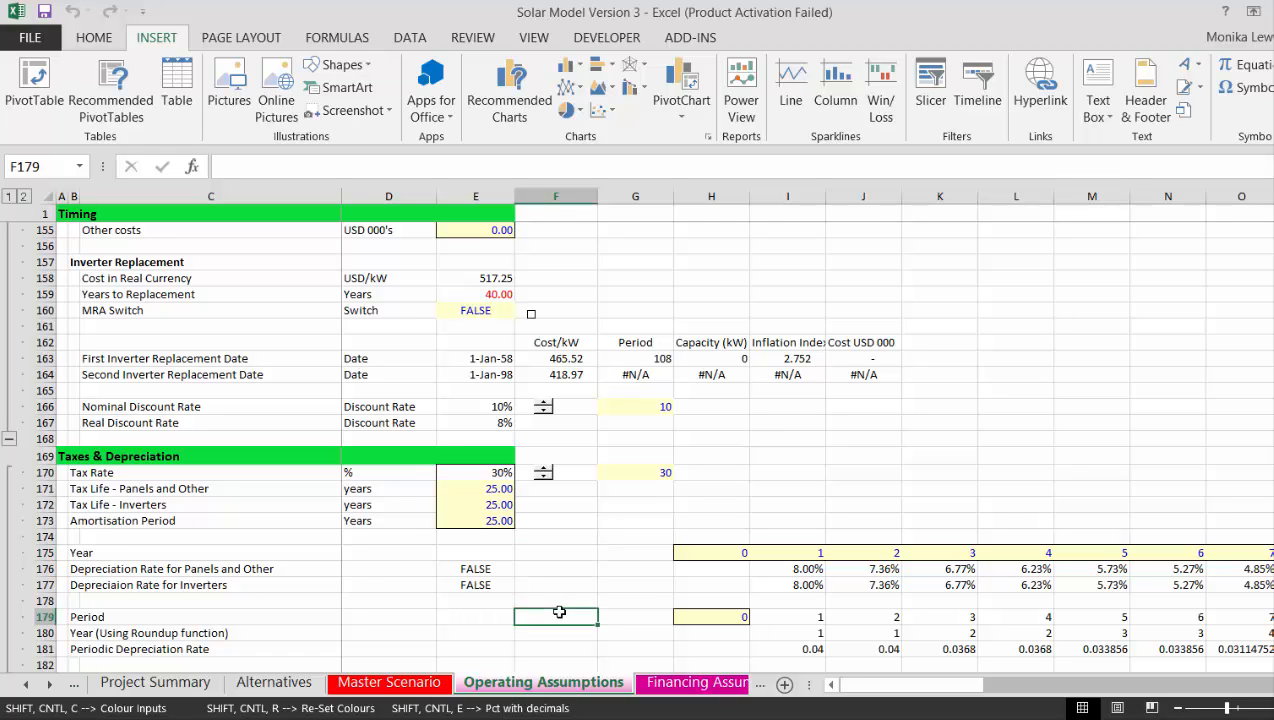
{"action": "key", "text": "ctrl+Down"}
{"action": "key", "text": "Page_Up"}
{"action": "key", "text": "Page_Up"}
{"action": "key", "text": "Page_Up"}
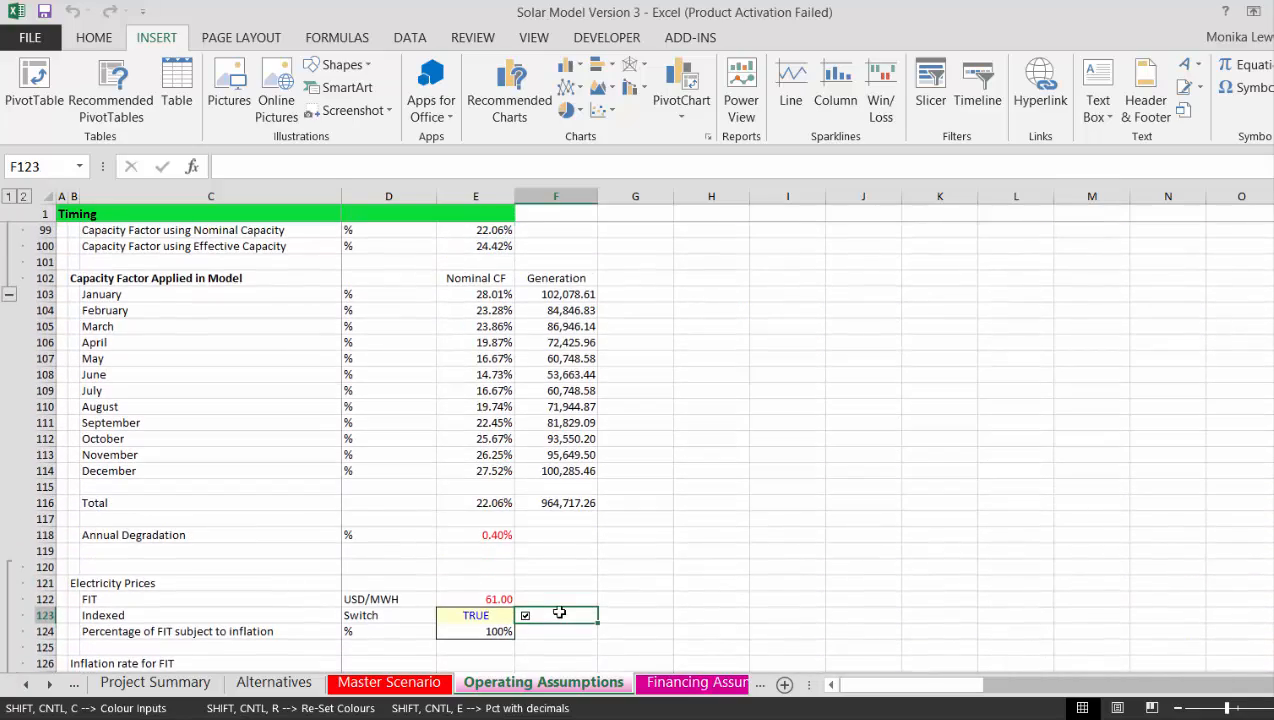
{"action": "key", "text": "Page_Down"}
{"action": "key", "text": "Page_Down"}
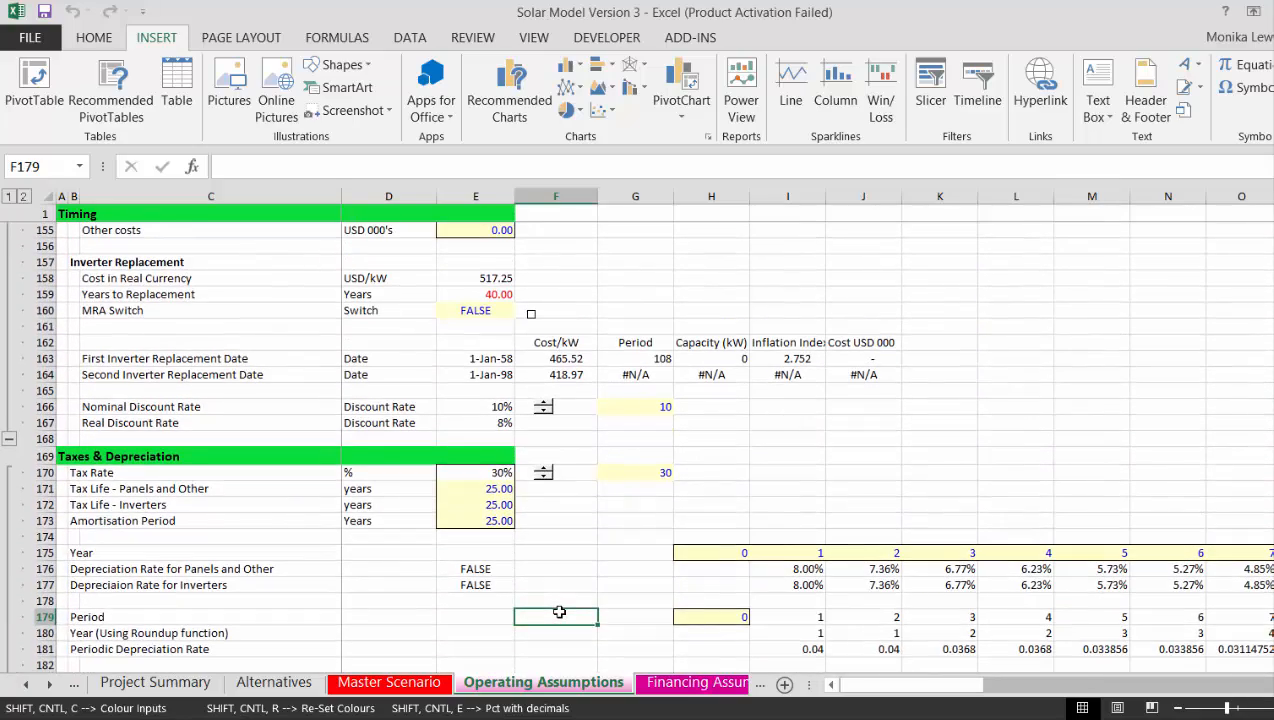
{"action": "left_click", "coordinate": [543, 478]}
{"action": "left_click", "coordinate": [543, 478]}
Copy the Tax Rate spinner in the Taxes & Depreciation section and go to the Project Summary sheet
{"action": "right_click", "coordinate": [543, 477]}
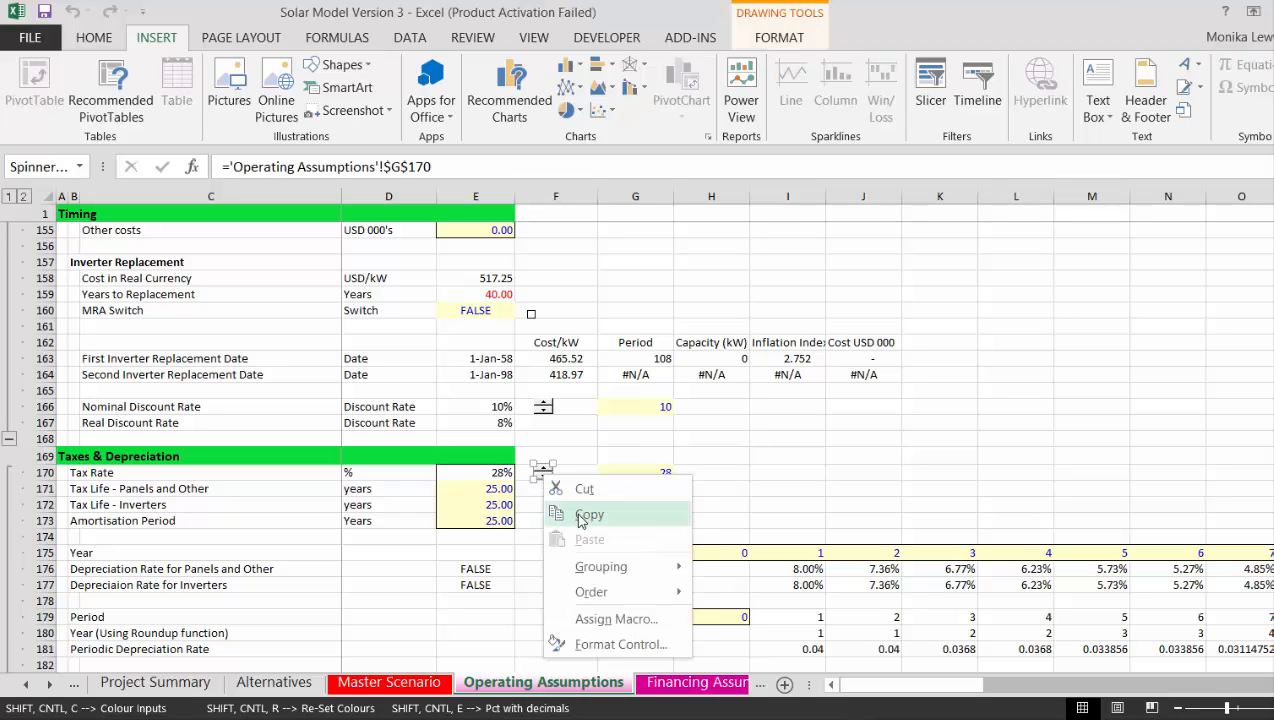
{"action": "left_click", "coordinate": [580, 515]}
{"action": "key", "text": "ctrl+Page_Up"}
{"action": "key", "text": "ctrl+Page_Up"}
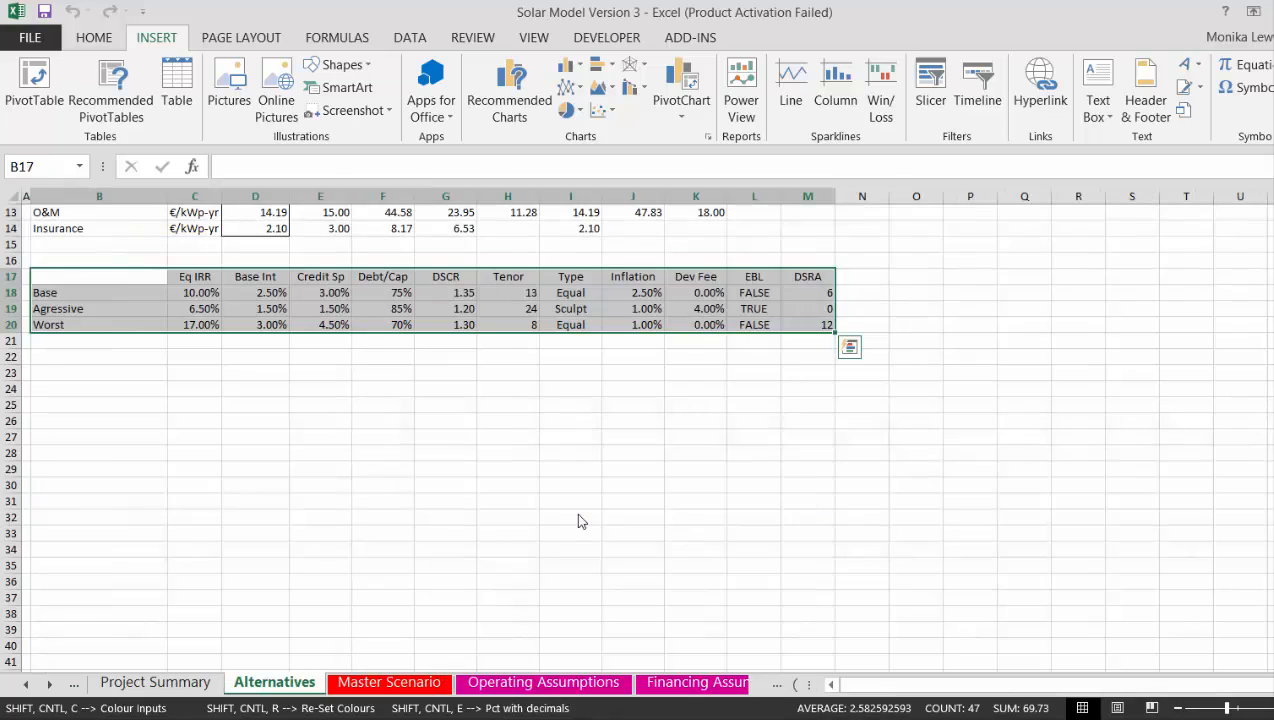
{"action": "key", "text": "ctrl+Page_Up"}
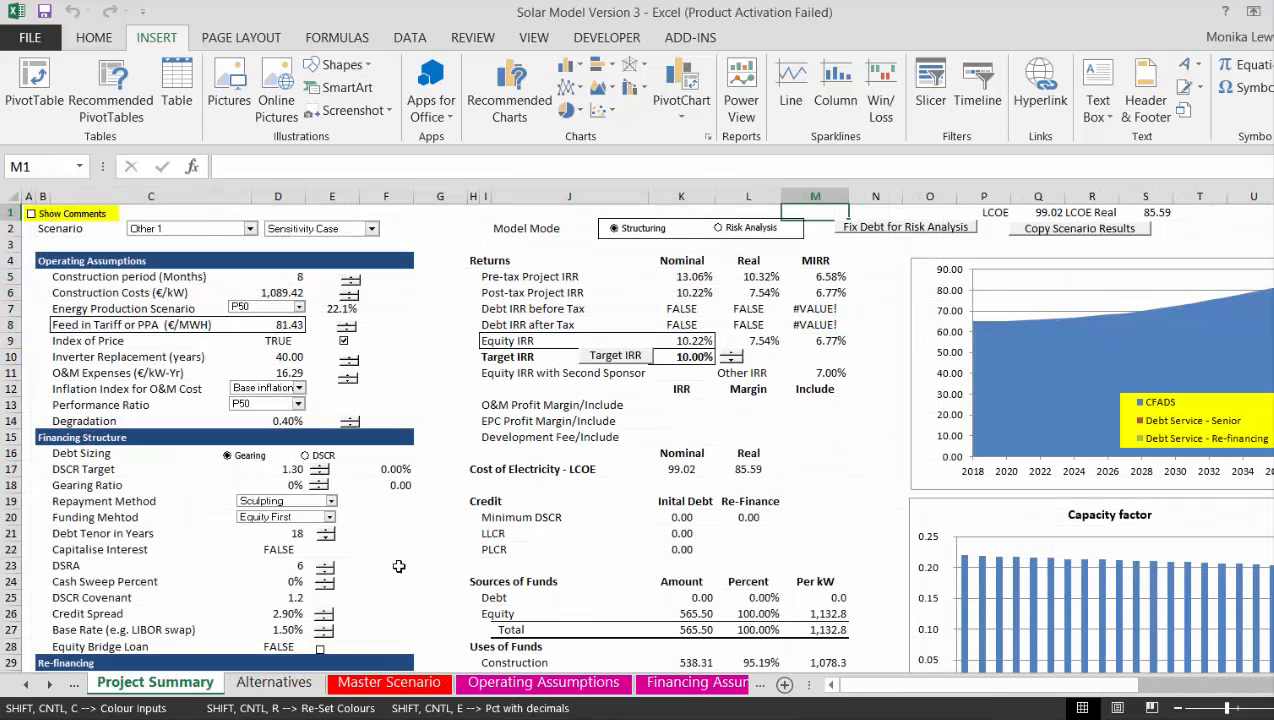
Paste the copied spinner beside Income Tax Rate in the Other section of Project Summary
{"action": "left_click", "coordinate": [398, 566]}
{"action": "key", "text": "Down"}
{"action": "key", "text": "Down"}
{"action": "key", "text": "Down"}
{"action": "key", "text": "Down"}
{"action": "key", "text": "Down"}
{"action": "key", "text": "Down"}
{"action": "key", "text": "Down"}
{"action": "key", "text": "Down"}
{"action": "key", "text": "Down"}
{"action": "key", "text": "Down"}
{"action": "key", "text": "Down"}
{"action": "key", "text": "Down"}
{"action": "key", "text": "Down"}
{"action": "key", "text": "Down"}
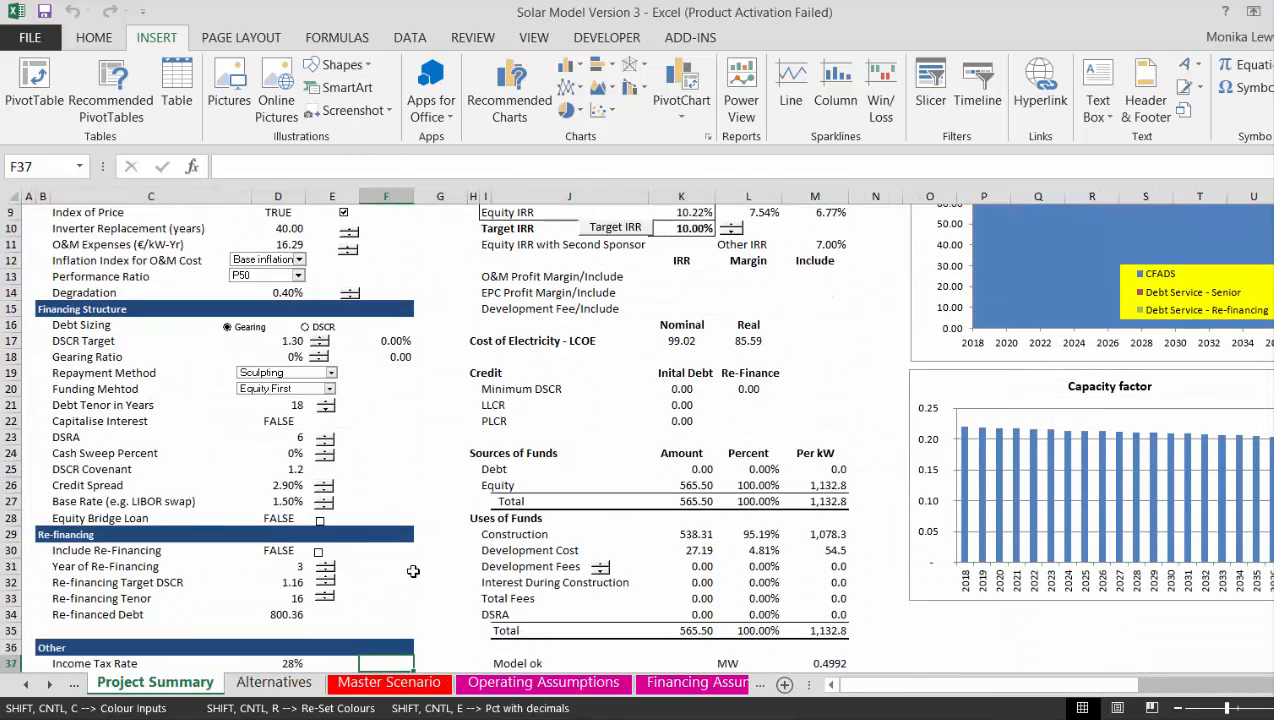
{"action": "key", "text": "Down"}
{"action": "key", "text": "Down"}
{"action": "key", "text": "Down"}
{"action": "key", "text": "Up"}
{"action": "key", "text": "Up"}
{"action": "key", "text": "Up"}
{"action": "key", "text": "Left"}
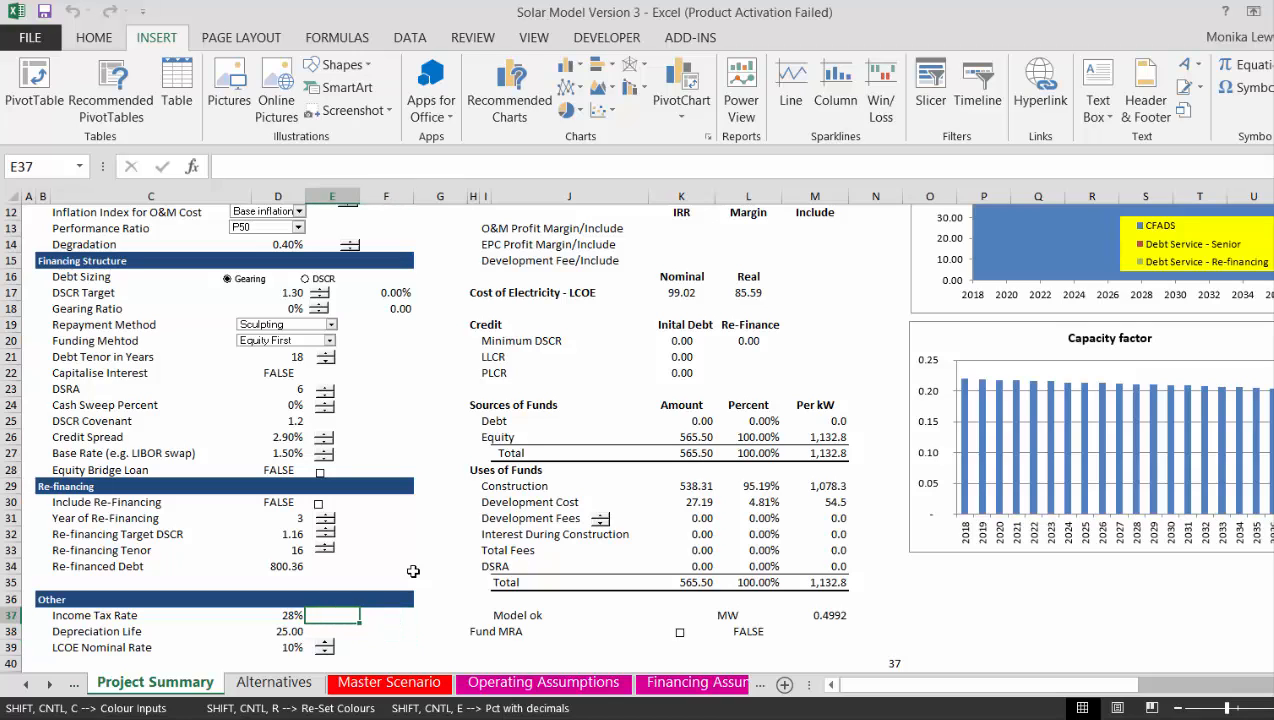
{"action": "key", "text": "ctrl+v"}
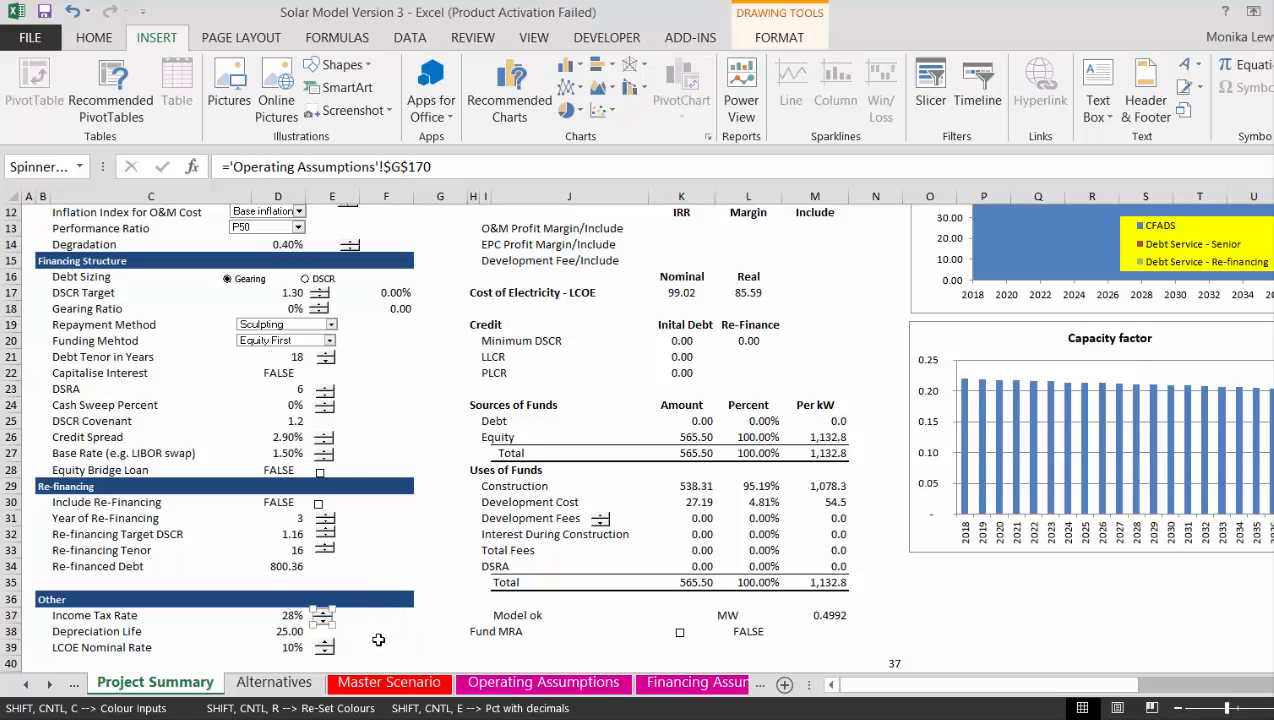
{"action": "left_click", "coordinate": [378, 642]}
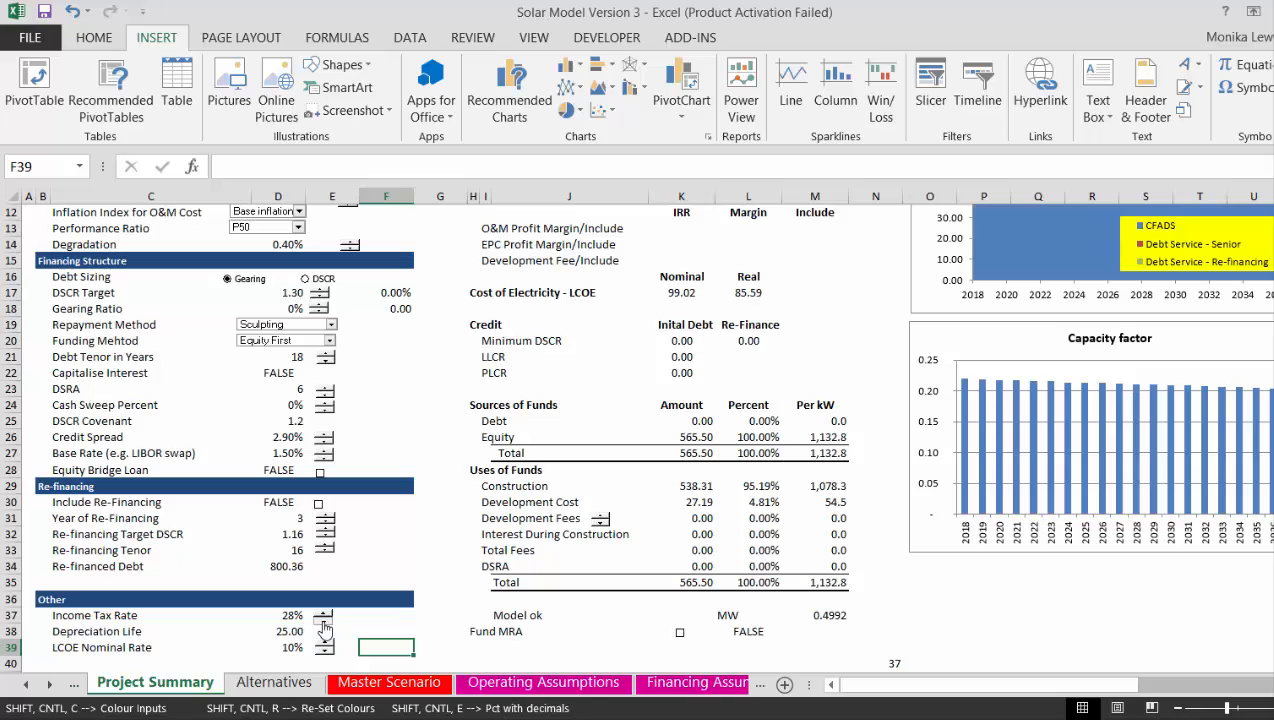
Reduce the Income Tax Rate to 0% with the new spinner in the Other section
{"action": "left_click", "coordinate": [323, 621]}
{"action": "left_click", "coordinate": [323, 627]}
{"action": "left_click", "coordinate": [323, 627]}
{"action": "left_click", "coordinate": [323, 627]}
{"action": "left_click", "coordinate": [323, 627]}
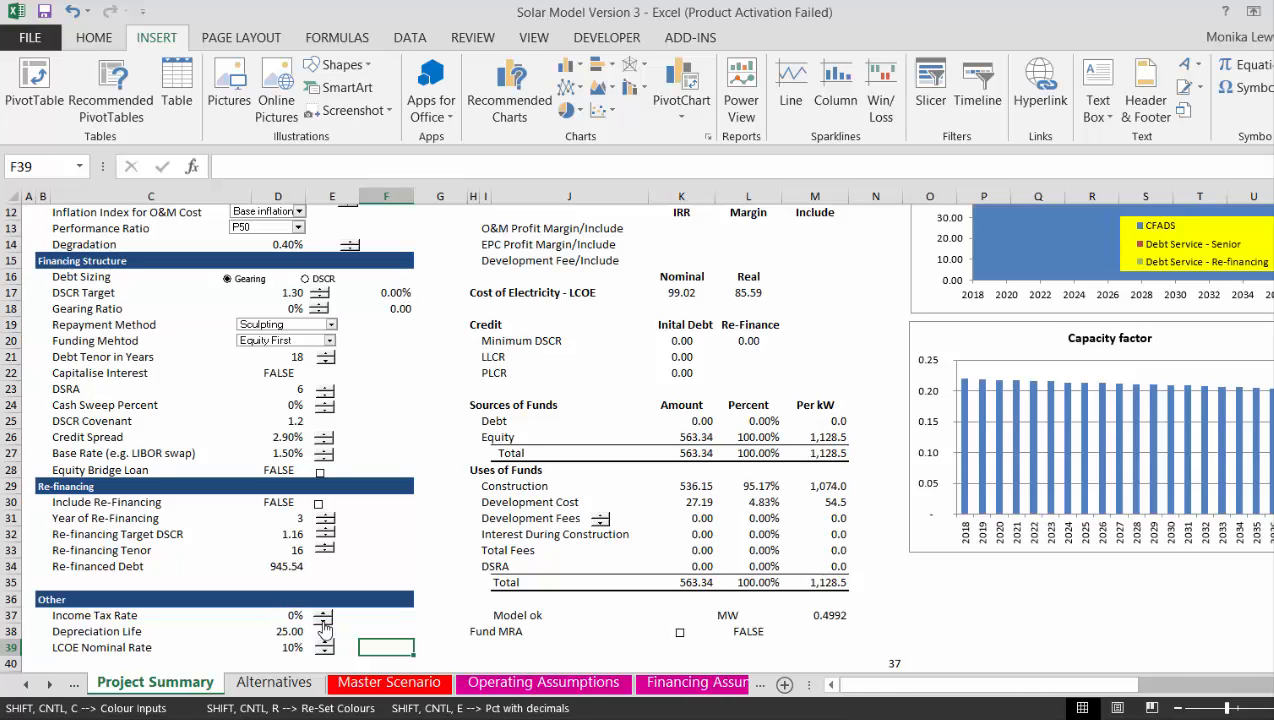
Solve the Feed in Tariff for the 10% Target IRR on Project Summary
{"action": "key", "text": "Up"}
{"action": "key", "text": "Up"}
{"action": "key", "text": "Up"}
{"action": "key", "text": "Up"}
{"action": "key", "text": "Up"}
{"action": "key", "text": "Up"}
{"action": "key", "text": "Up"}
{"action": "key", "text": "Up"}
{"action": "key", "text": "Up"}
{"action": "key", "text": "Up"}
{"action": "key", "text": "Up"}
{"action": "key", "text": "Up"}
{"action": "key", "text": "Up"}
{"action": "key", "text": "Up"}
{"action": "key", "text": "Up"}
{"action": "key", "text": "Up"}
{"action": "key", "text": "Up"}
{"action": "key", "text": "Up"}
{"action": "key", "text": "Up"}
{"action": "key", "text": "Up"}
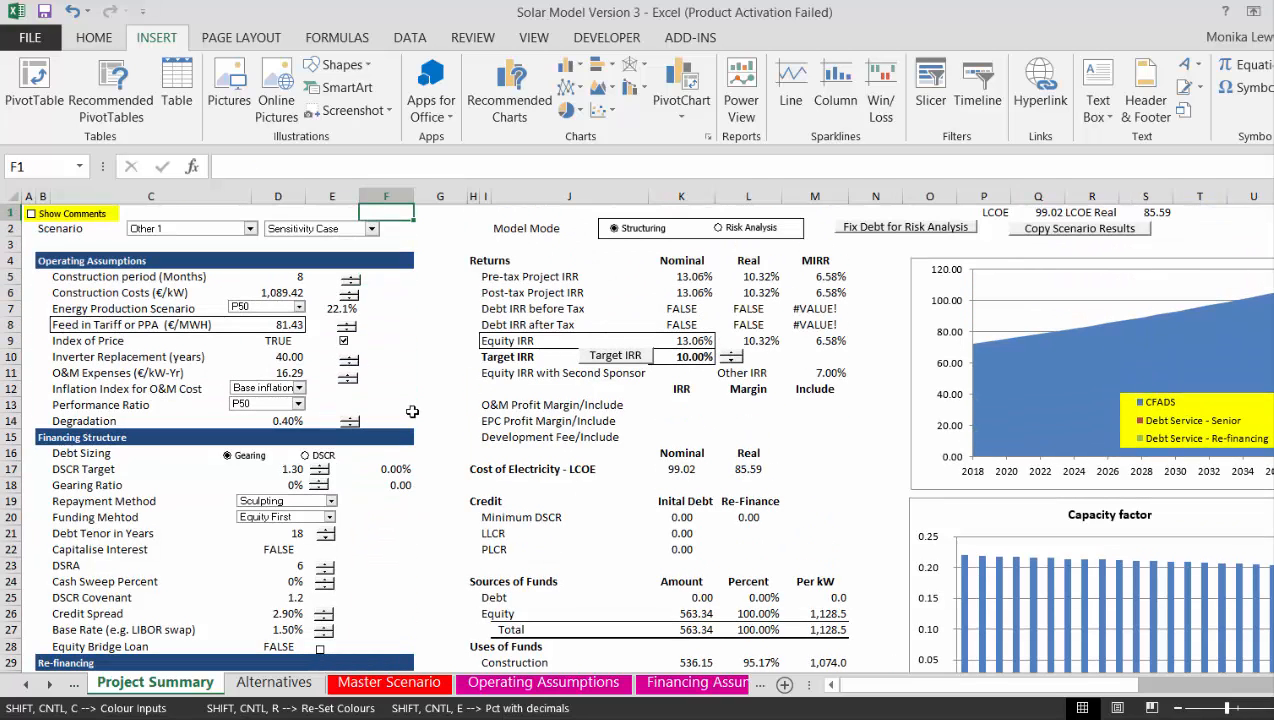
{"action": "left_click", "coordinate": [615, 360]}
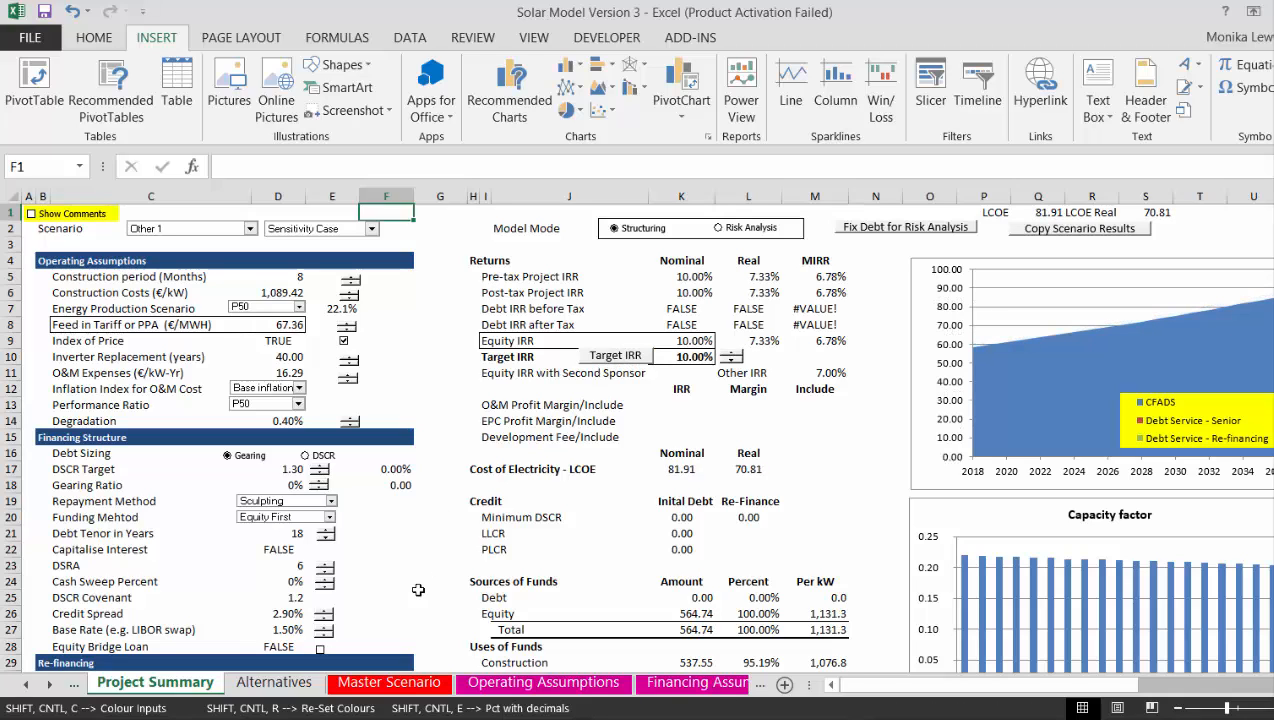
{"action": "left_click", "coordinate": [418, 591]}
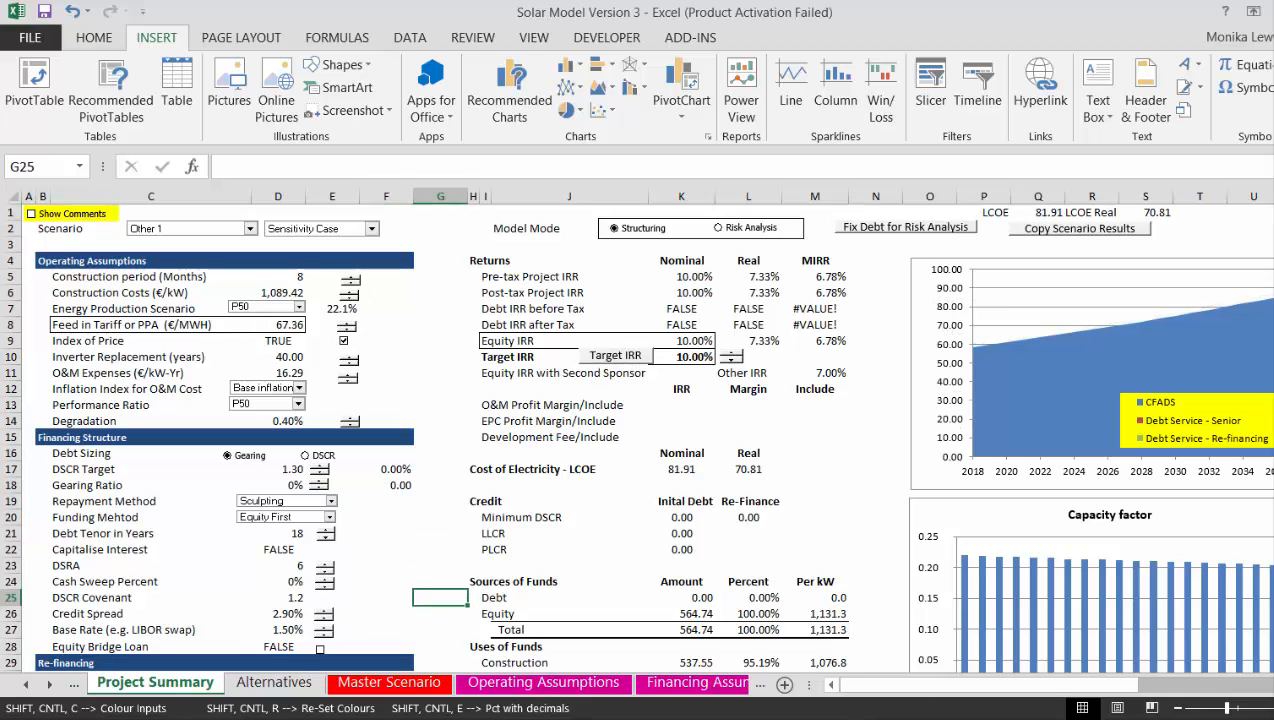
Switch to File Explorer and browse from Libraries to Courses, Chapter 1. Models and Analysis, 12. Excel Utilities (fm)
{"action": "left_click", "coordinate": [120, 718]}
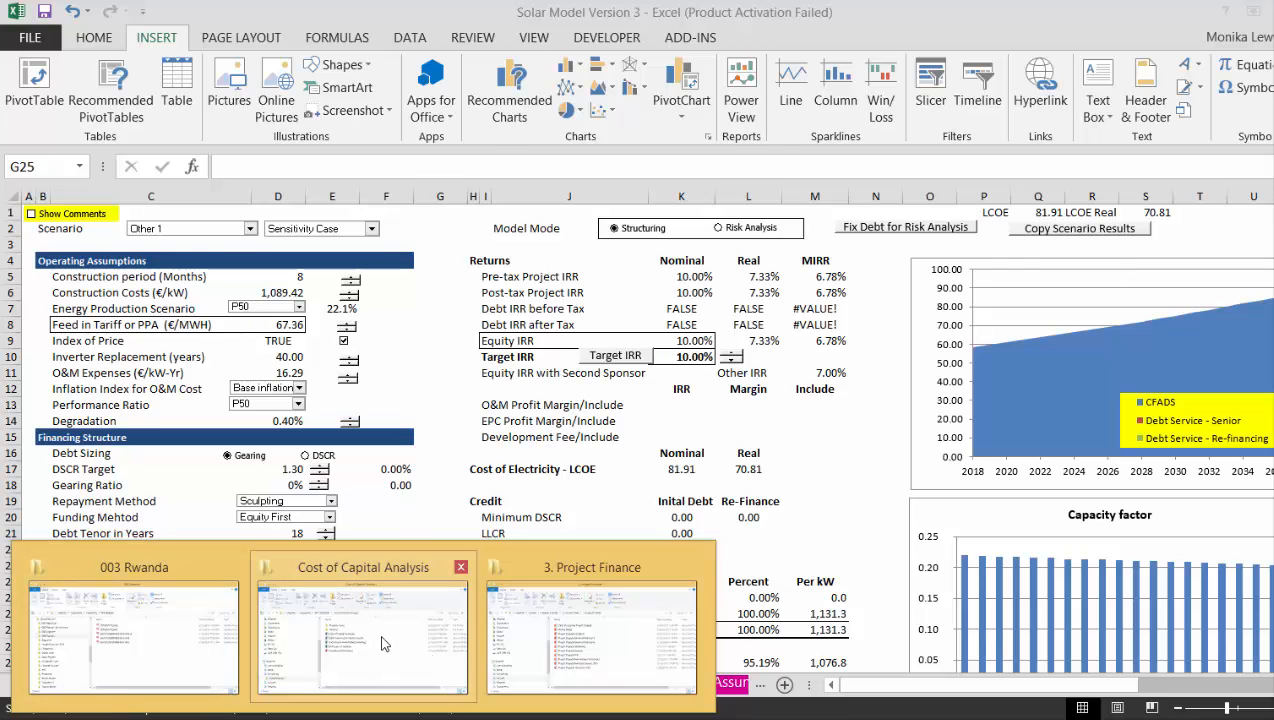
{"action": "mouse_move", "coordinate": [388, 656]}
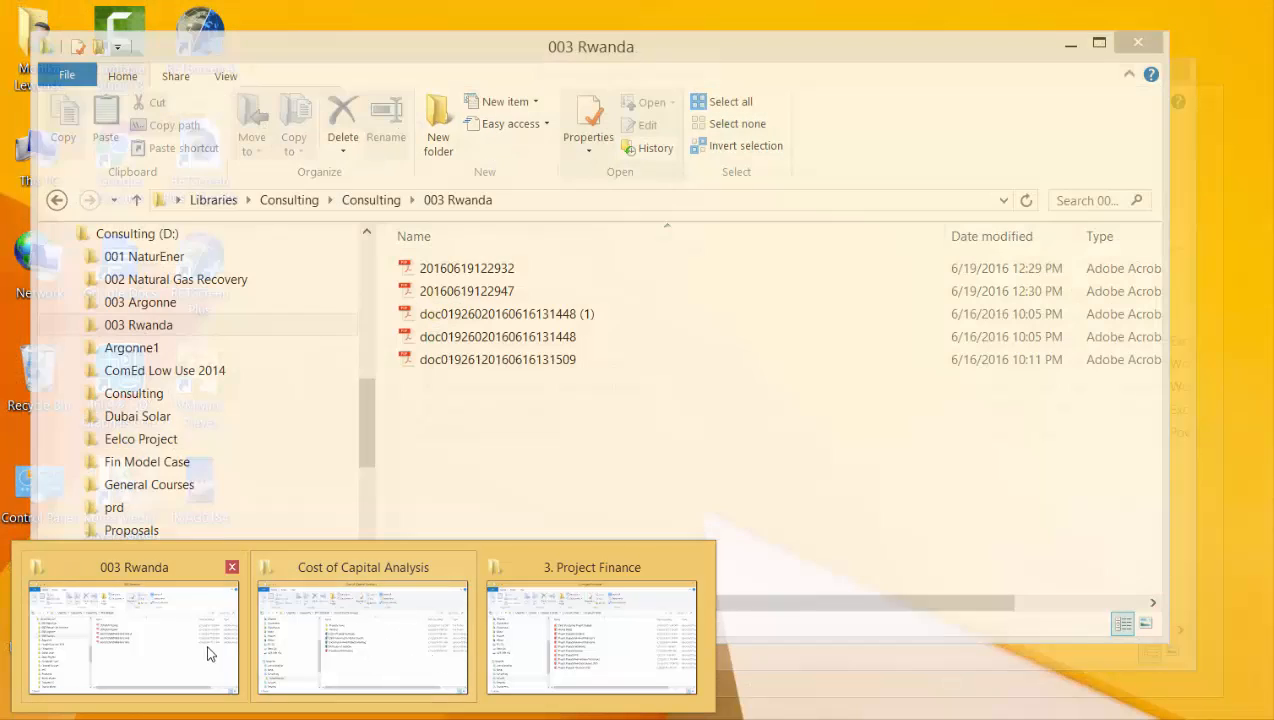
{"action": "left_click", "coordinate": [205, 651]}
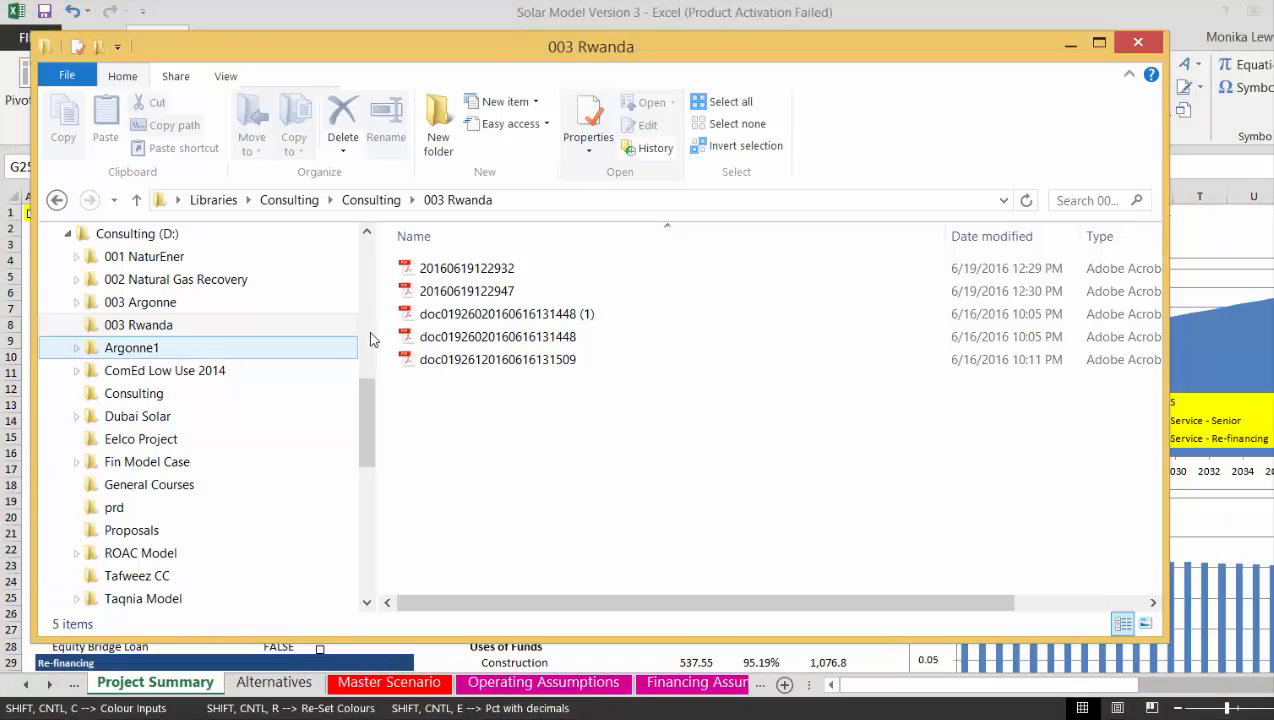
{"action": "left_click", "coordinate": [213, 200]}
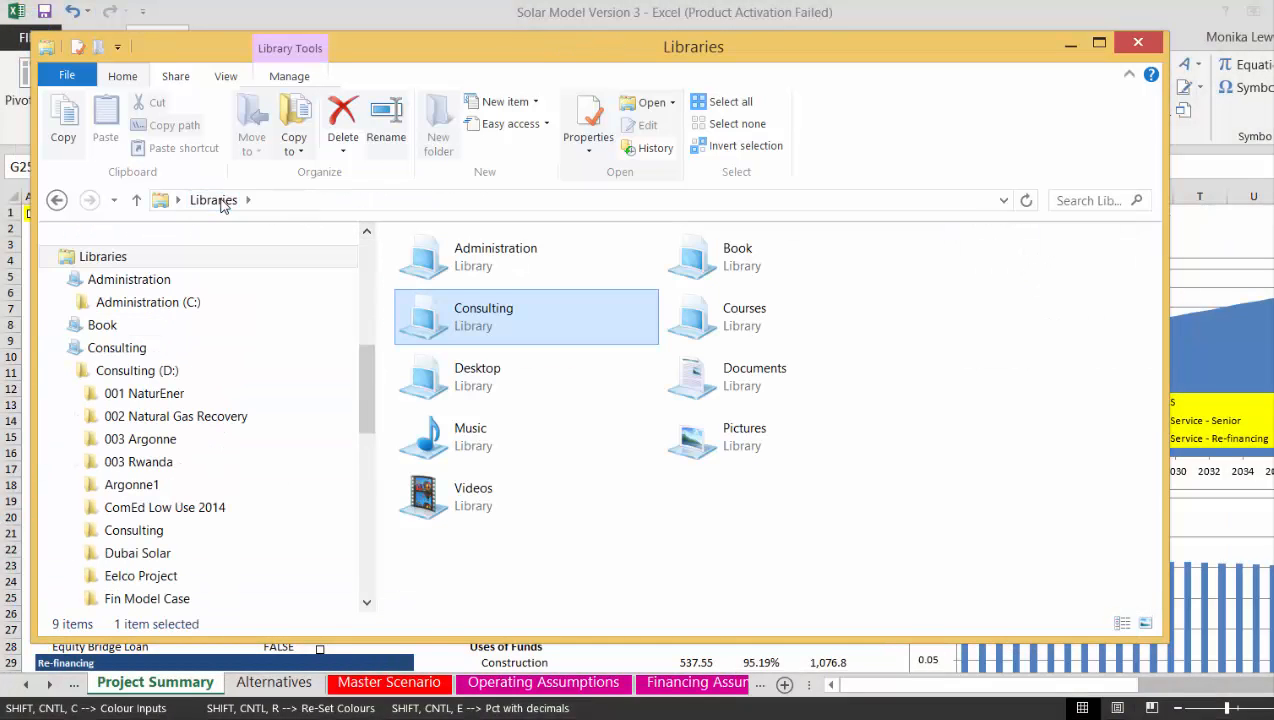
{"action": "double_click", "coordinate": [703, 330]}
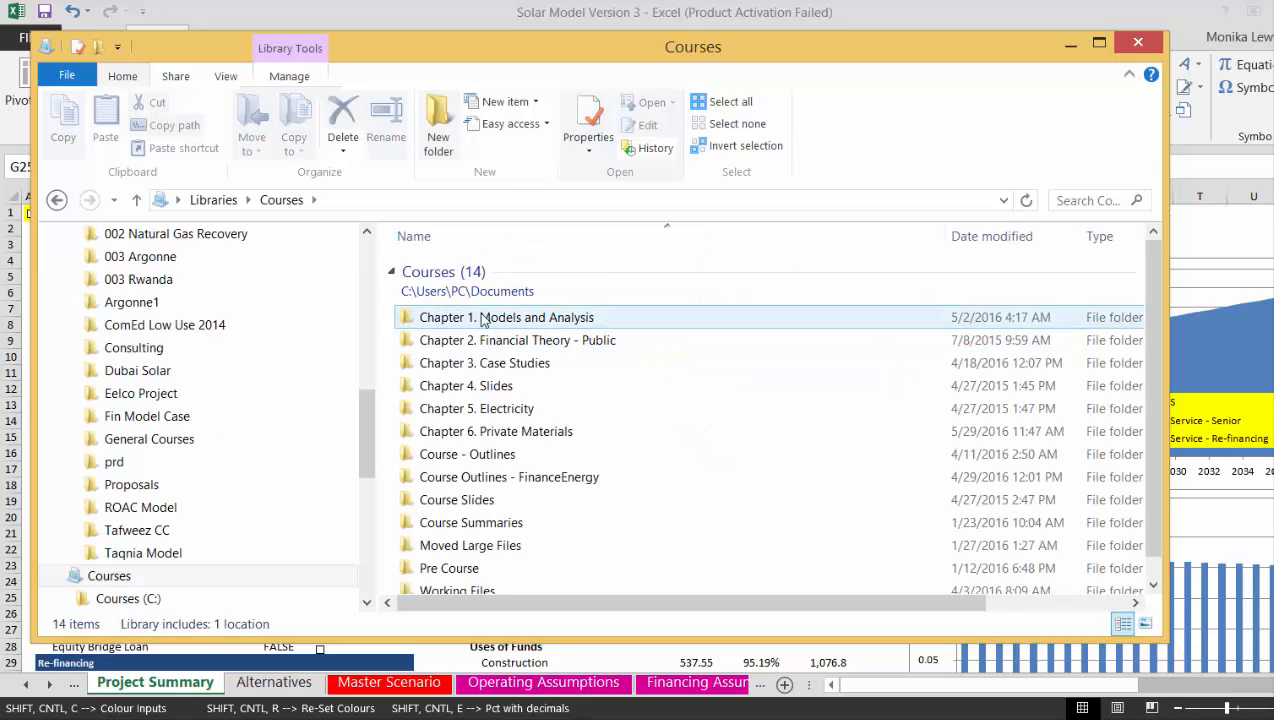
{"action": "double_click", "coordinate": [490, 320]}
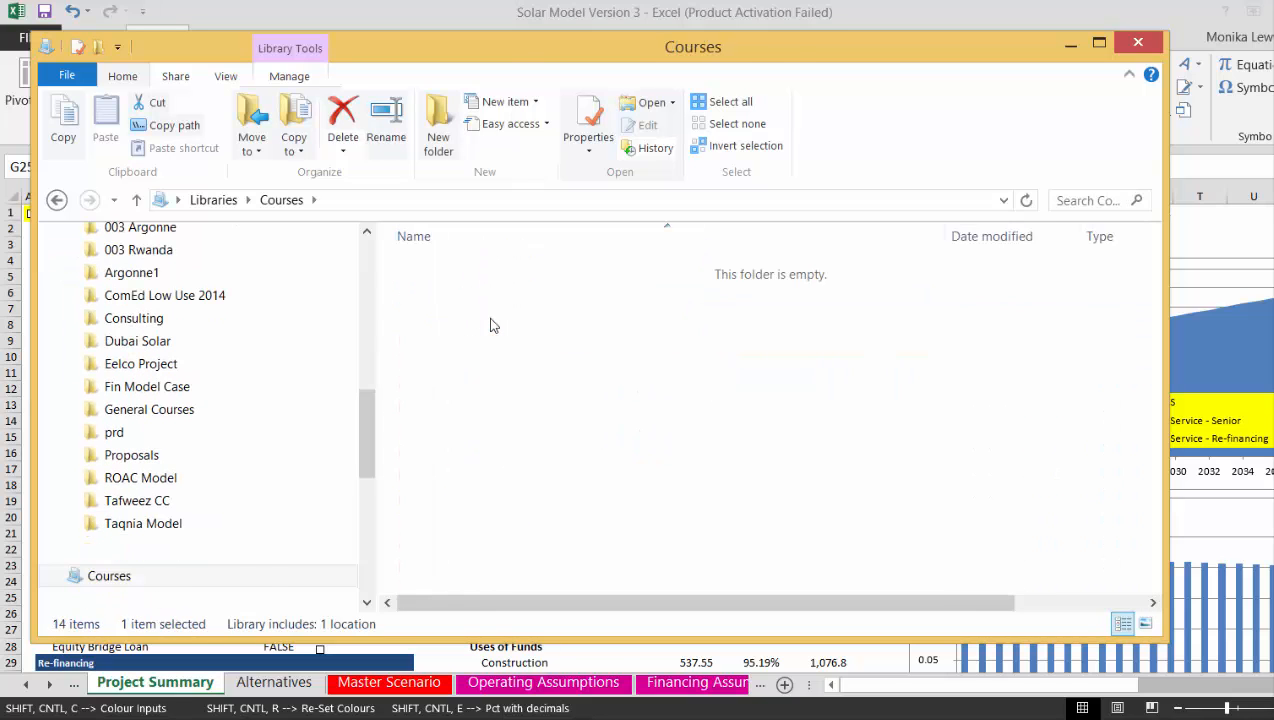
{"action": "double_click", "coordinate": [455, 521]}
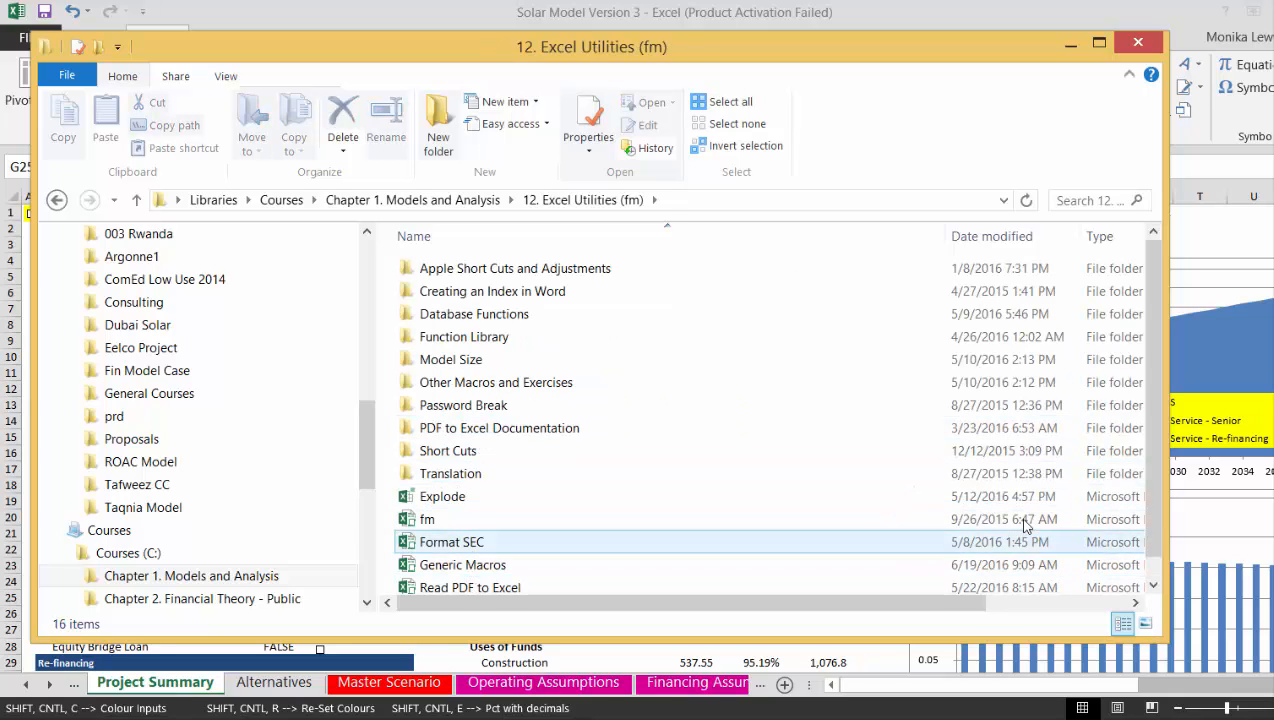
Open the Waterfall Final workbook and page through its sheets to the Waterfall Chart1 build-up chart
{"action": "left_click", "coordinate": [1151, 586]}
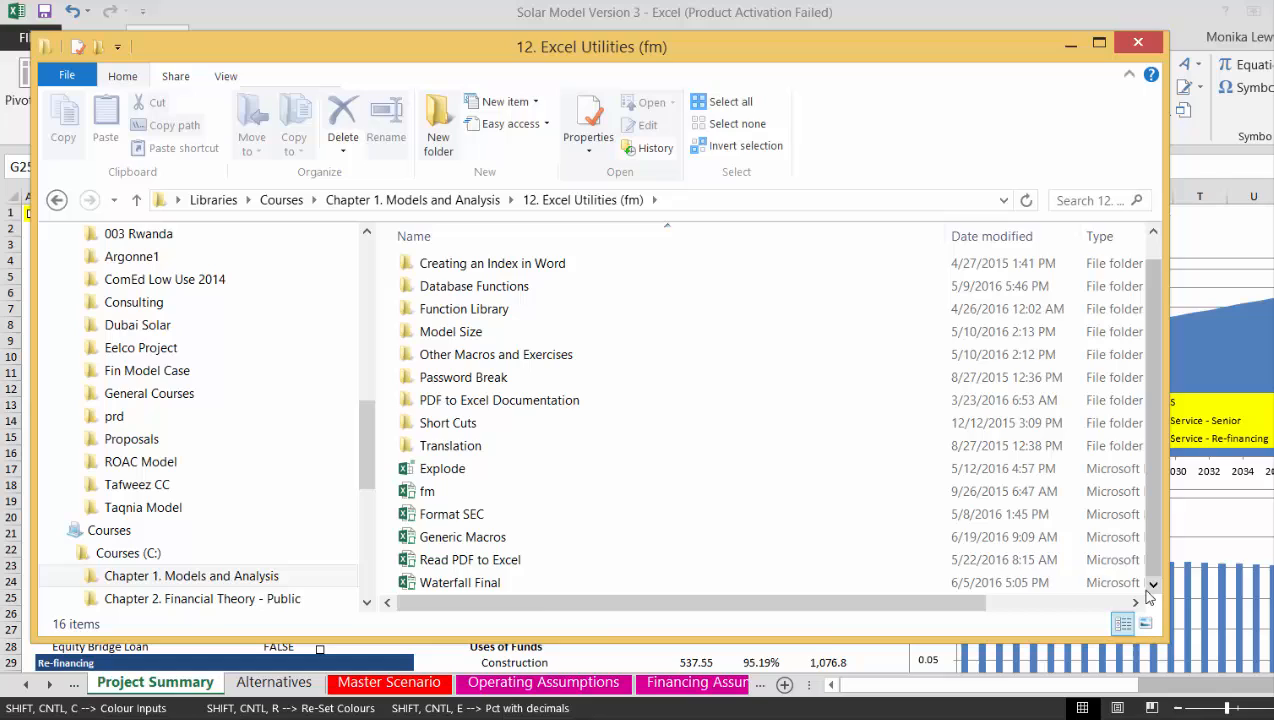
{"action": "double_click", "coordinate": [452, 588]}
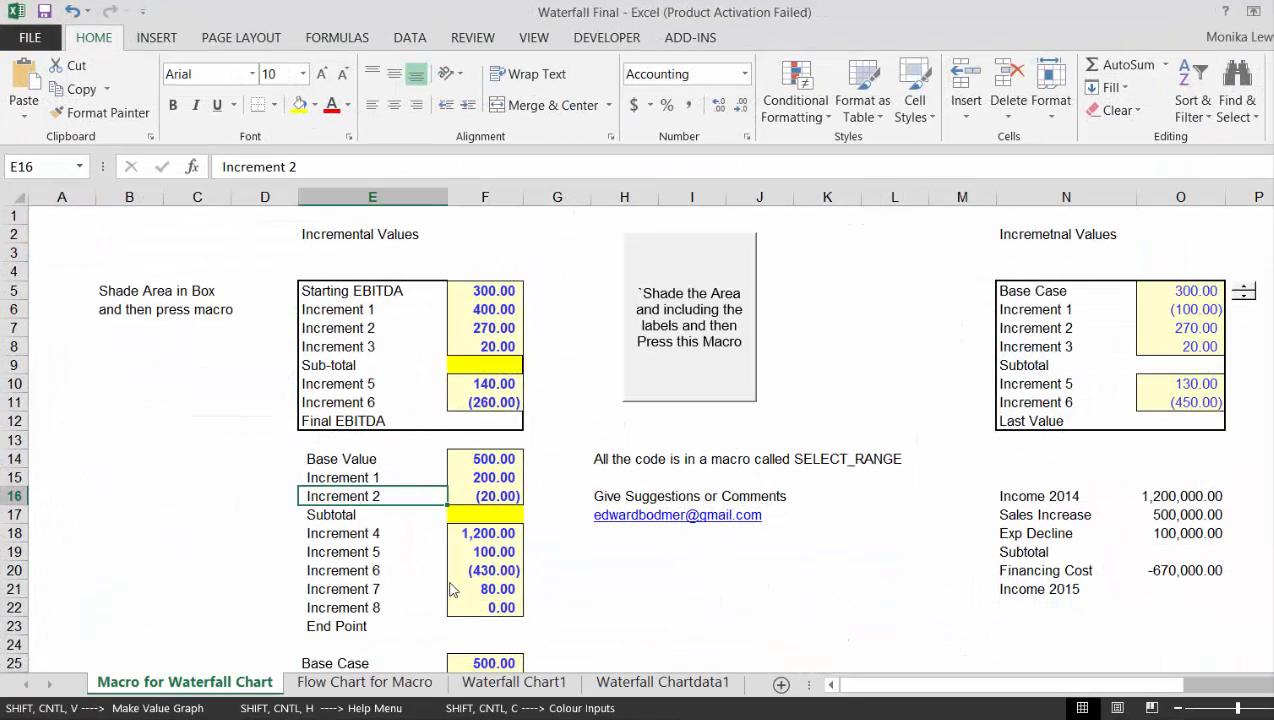
{"action": "key", "text": "ctrl+Page_Down"}
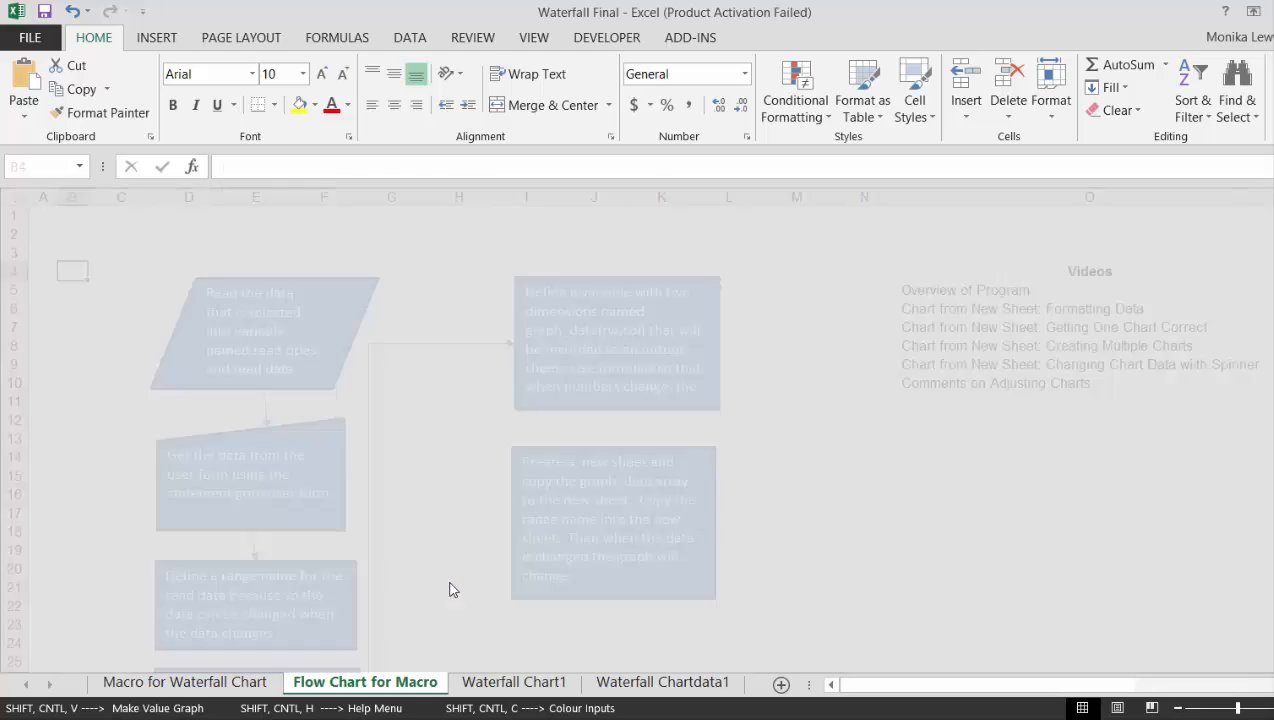
{"action": "key", "text": "ctrl+Page_Down"}
{"action": "key", "text": "ctrl+Page_Down"}
{"action": "key", "text": "ctrl+Page_Up"}
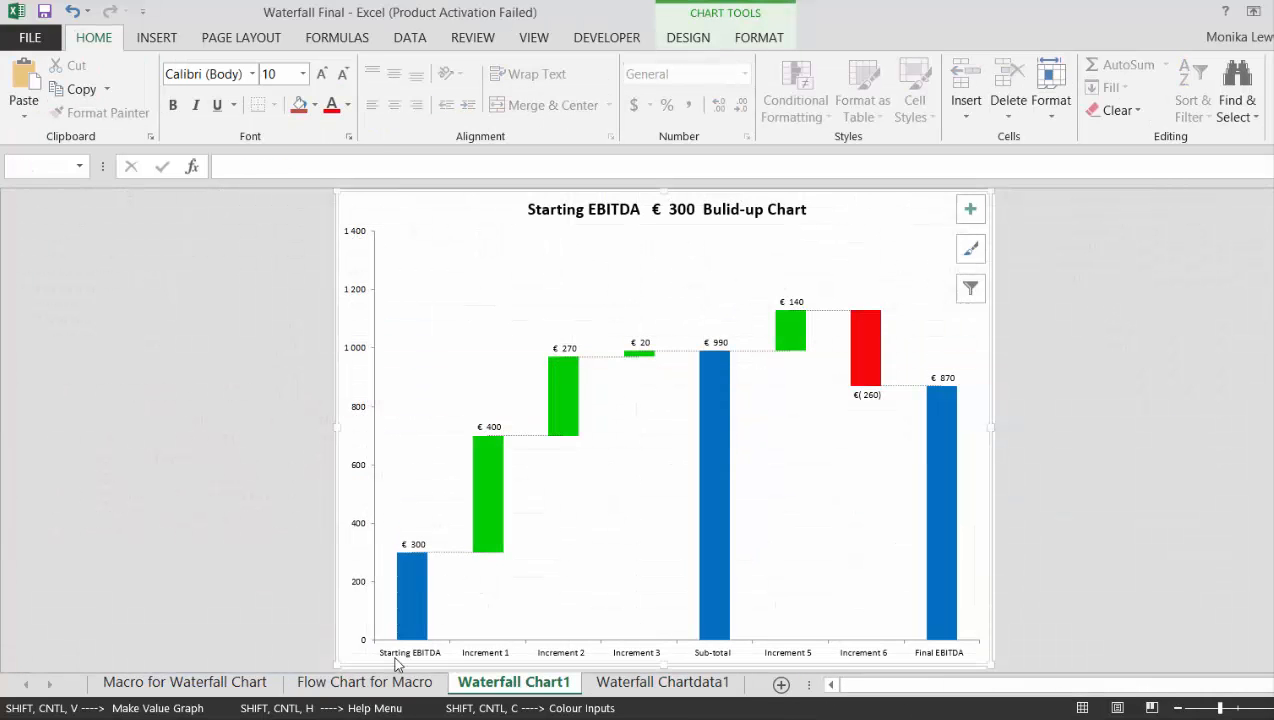
Return to the Solar Model Version 3 workbook and copy the scenario results under the name No Financing No Taxes
{"action": "key", "text": "alt+Tab"}
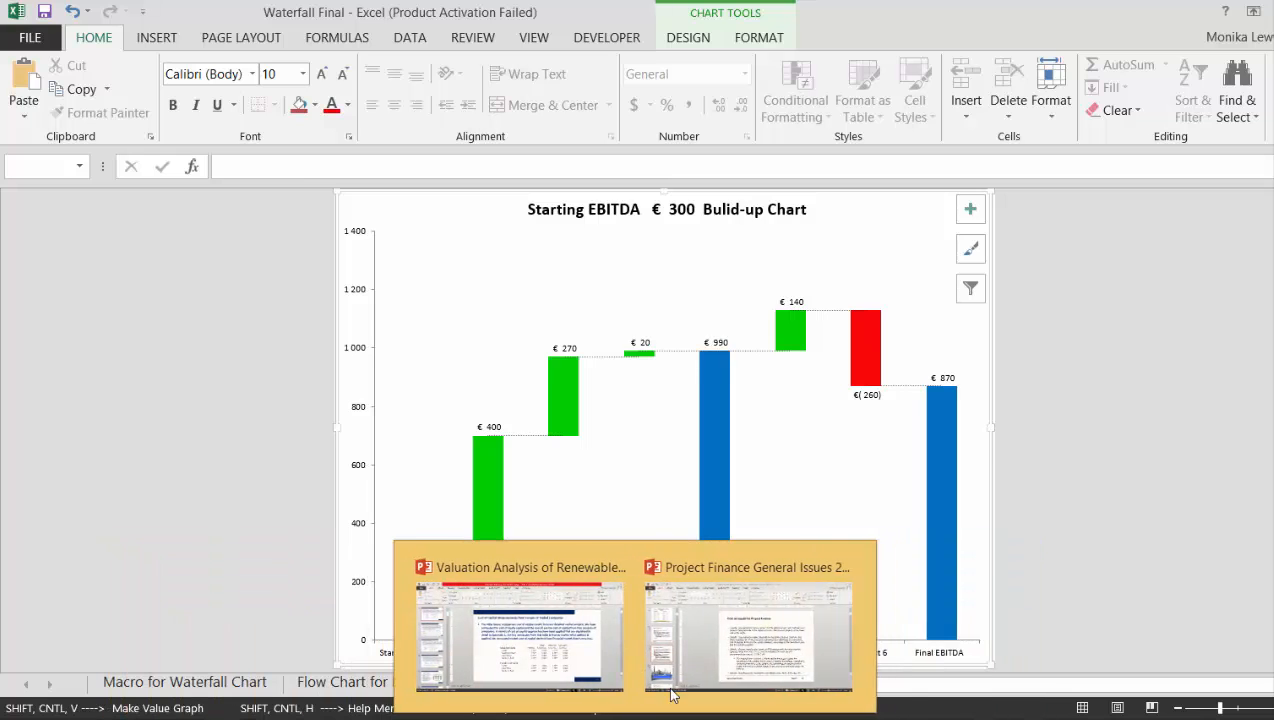
{"action": "left_click", "coordinate": [574, 719]}
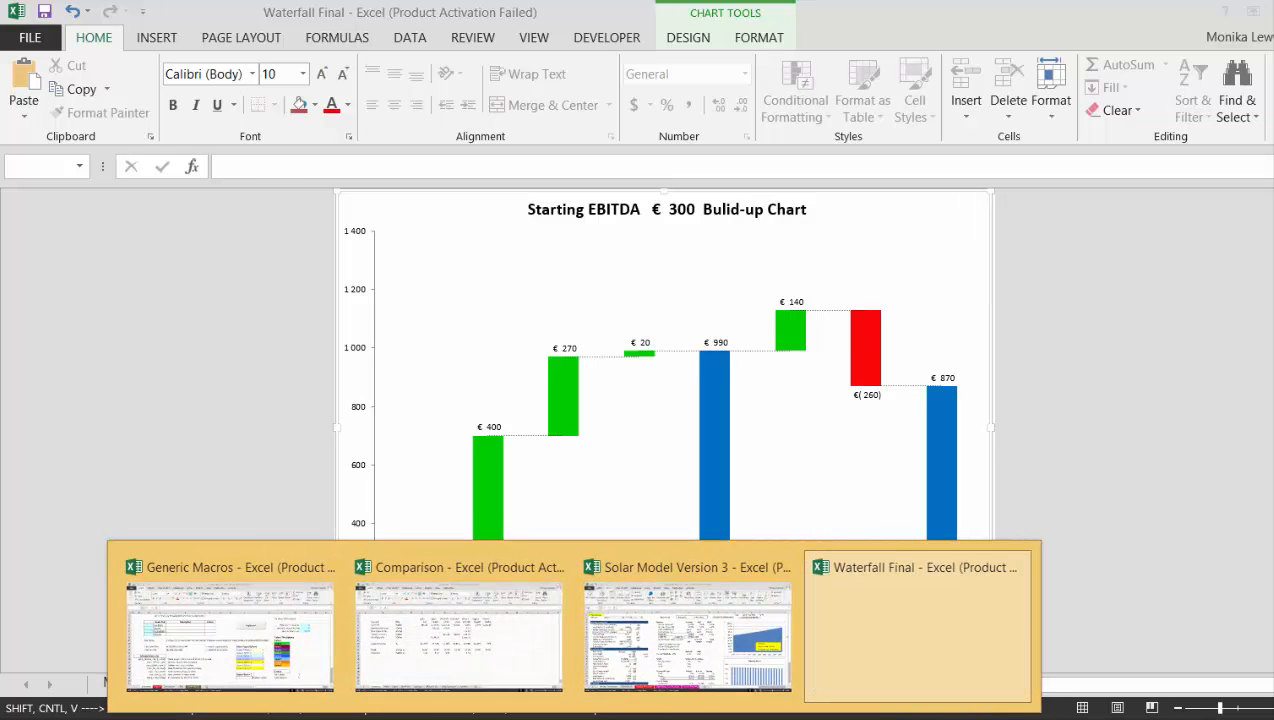
{"action": "left_click", "coordinate": [688, 640]}
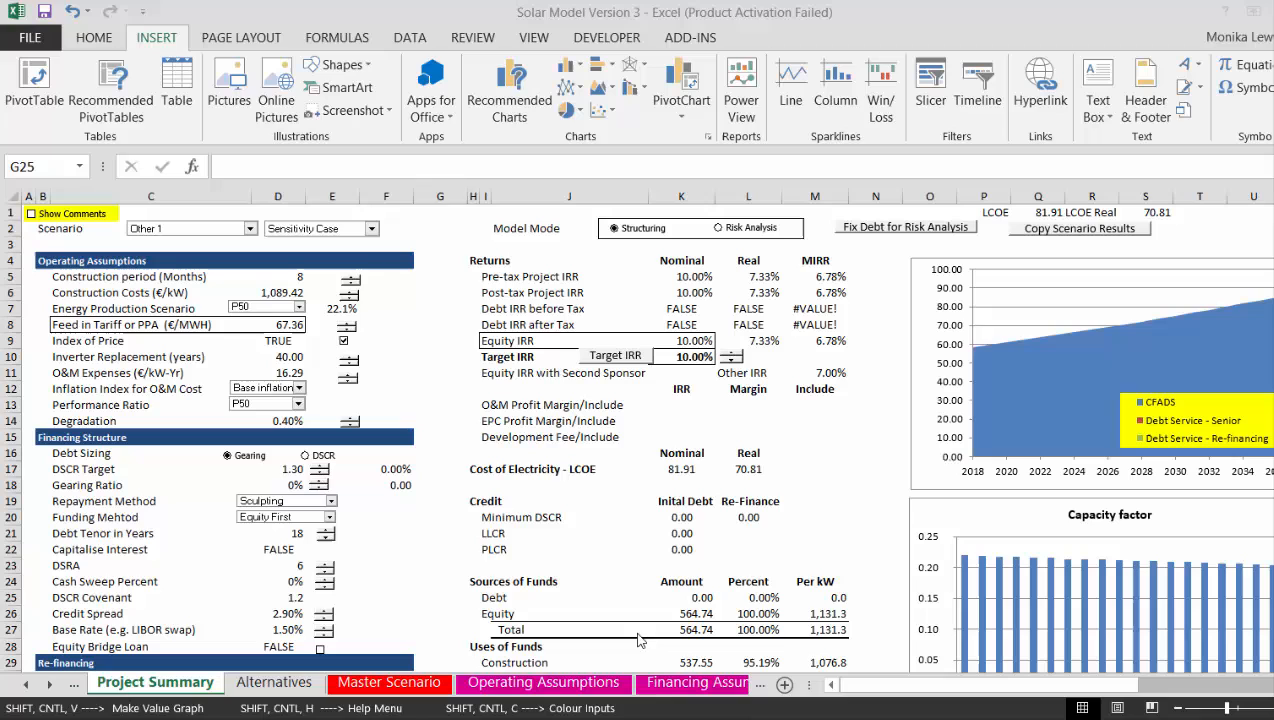
{"action": "left_click", "coordinate": [724, 419]}
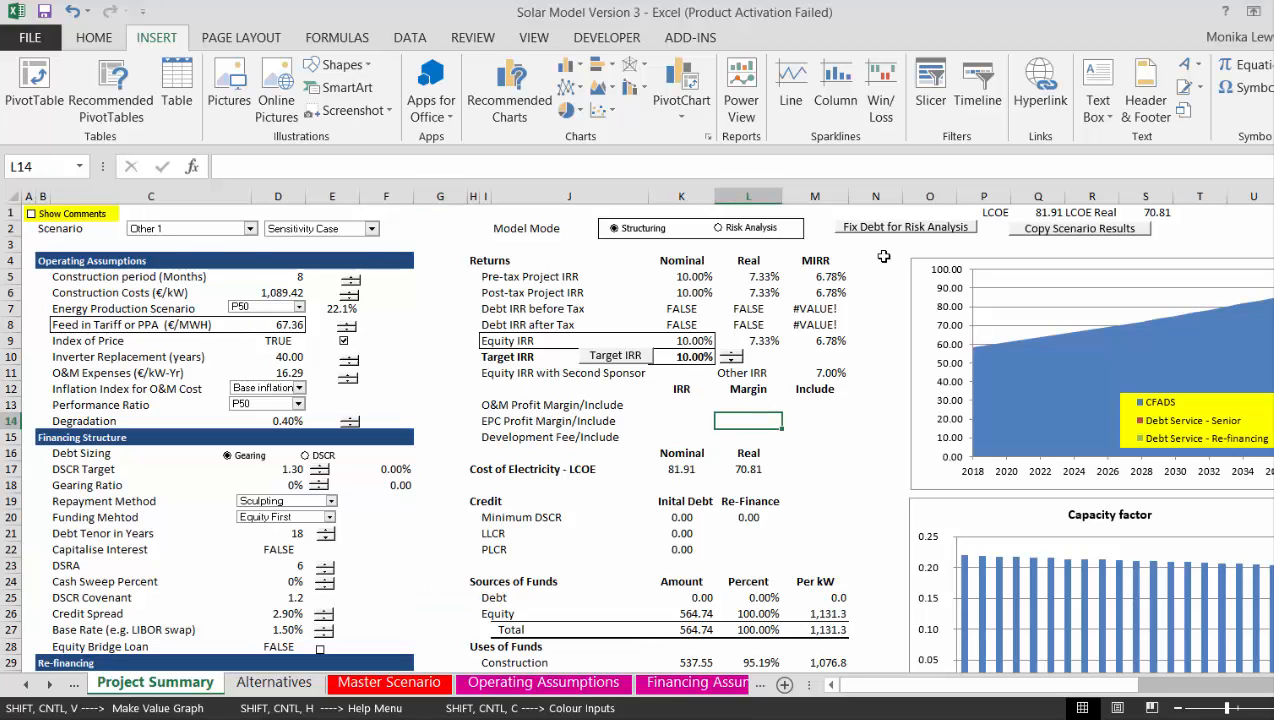
{"action": "left_click", "coordinate": [1057, 229]}
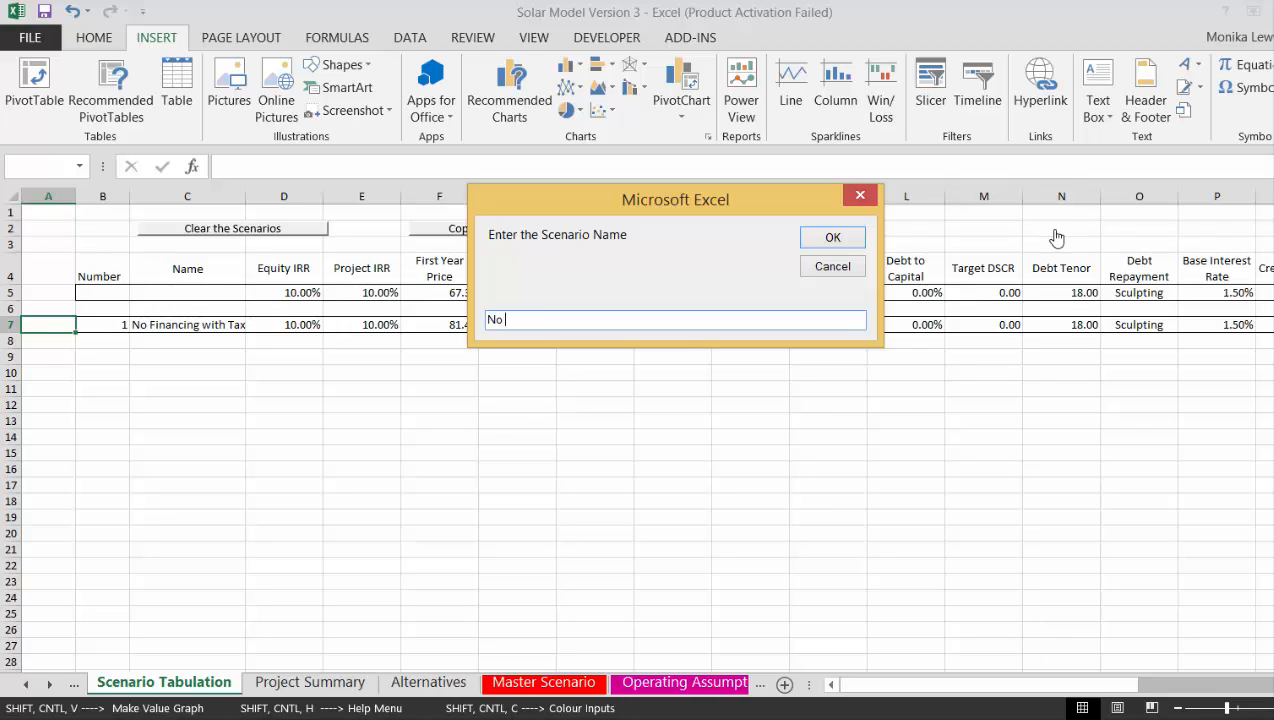
{"action": "type", "text": "No Financing No Taxes"}
{"action": "key", "text": "Return"}
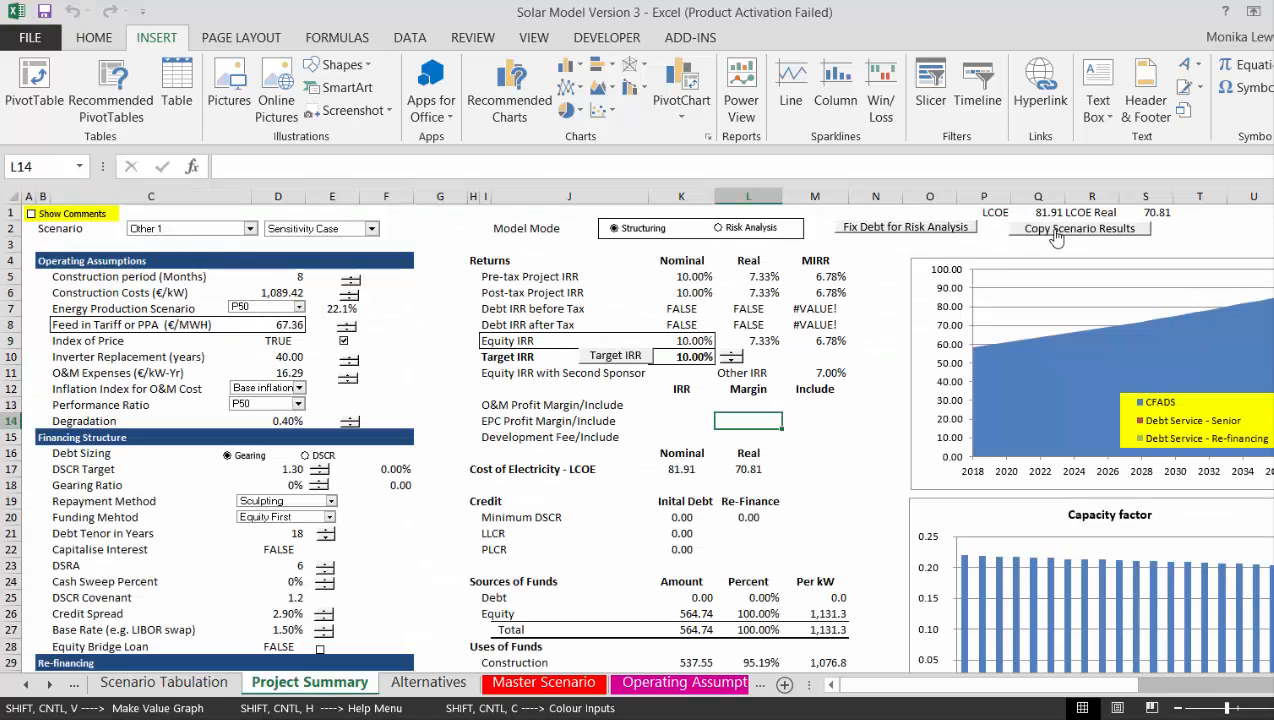
Look over the Returns section on Project Summary and the Feed in Tariff or PPA in Operating Assumptions
{"action": "key", "text": "Down"}
{"action": "key", "text": "Left"}
{"action": "key", "text": "Left"}
{"action": "key", "text": "Left"}
{"action": "key", "text": "Left"}
{"action": "key", "text": "Left"}
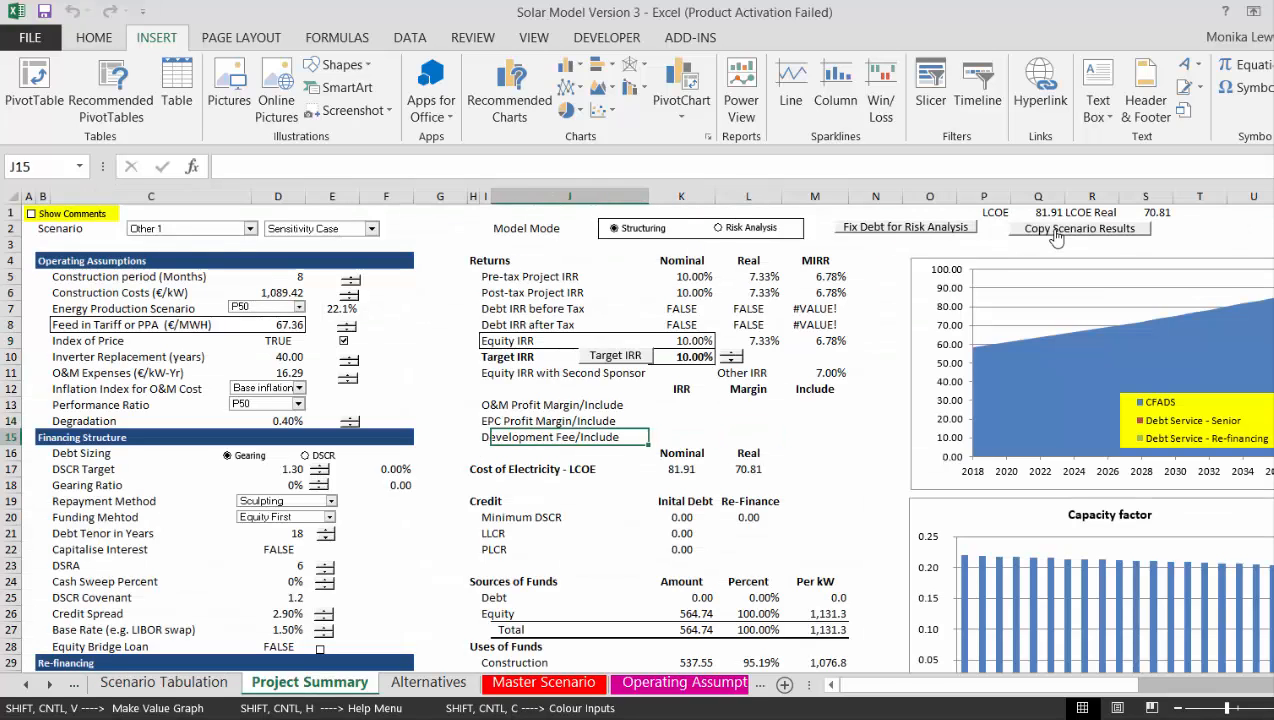
{"action": "key", "text": "Up"}
{"action": "key", "text": "Up"}
{"action": "key", "text": "Up"}
{"action": "key", "text": "Up"}
{"action": "key", "text": "Up"}
{"action": "key", "text": "Up"}
{"action": "key", "text": "Up"}
{"action": "key", "text": "Left"}
{"action": "key", "text": "Left"}
{"action": "key", "text": "Left"}
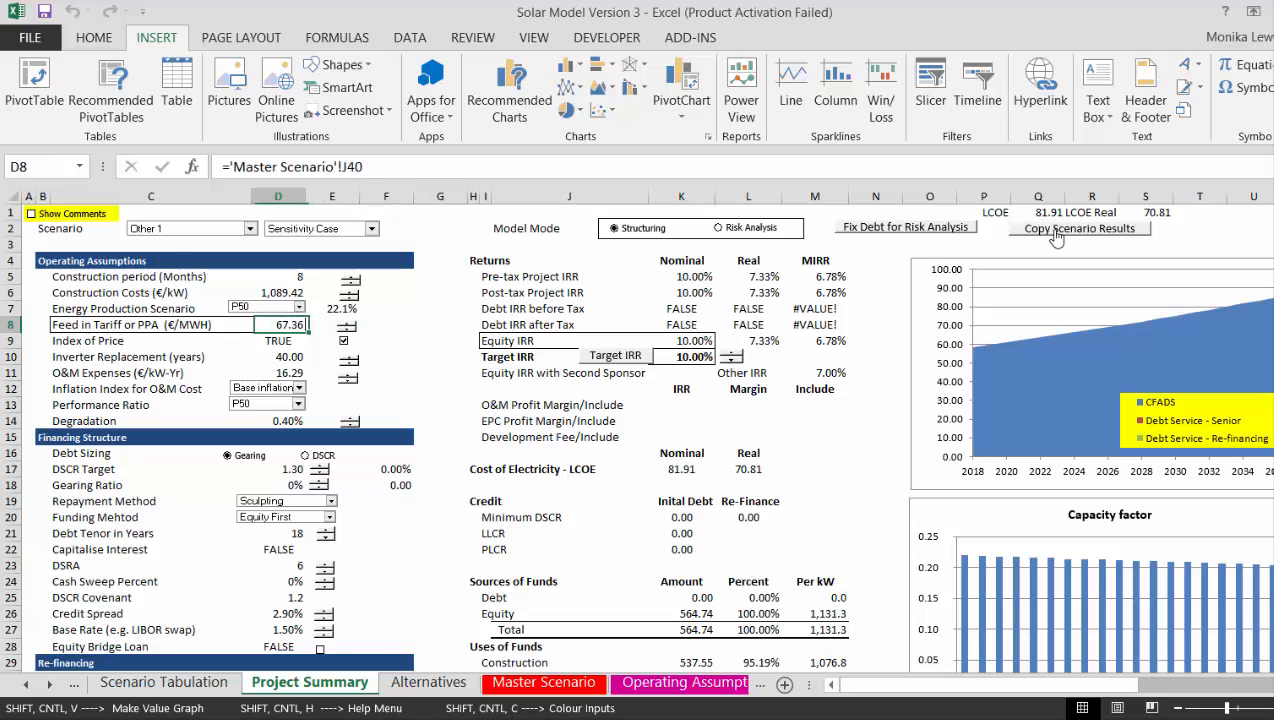
Go to the Scenario Tabulation sheet and compare the First Year Price of the cases with and without tax
{"action": "left_click", "coordinate": [1056, 230]}
{"action": "key", "text": "Right"}
{"action": "key", "text": "Right"}
{"action": "key", "text": "Right"}
{"action": "key", "text": "Right"}
{"action": "key", "text": "Right"}
{"action": "key", "text": "Right"}
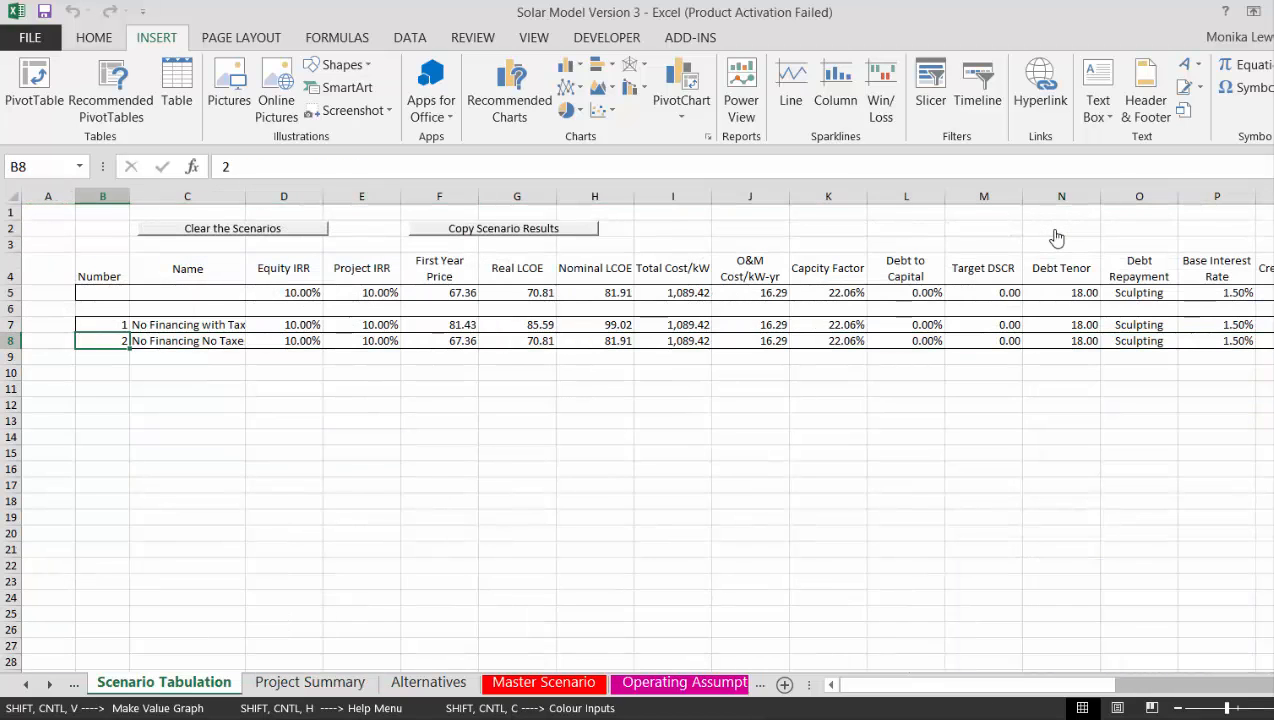
{"action": "key", "text": "Up"}
{"action": "key", "text": "Left"}
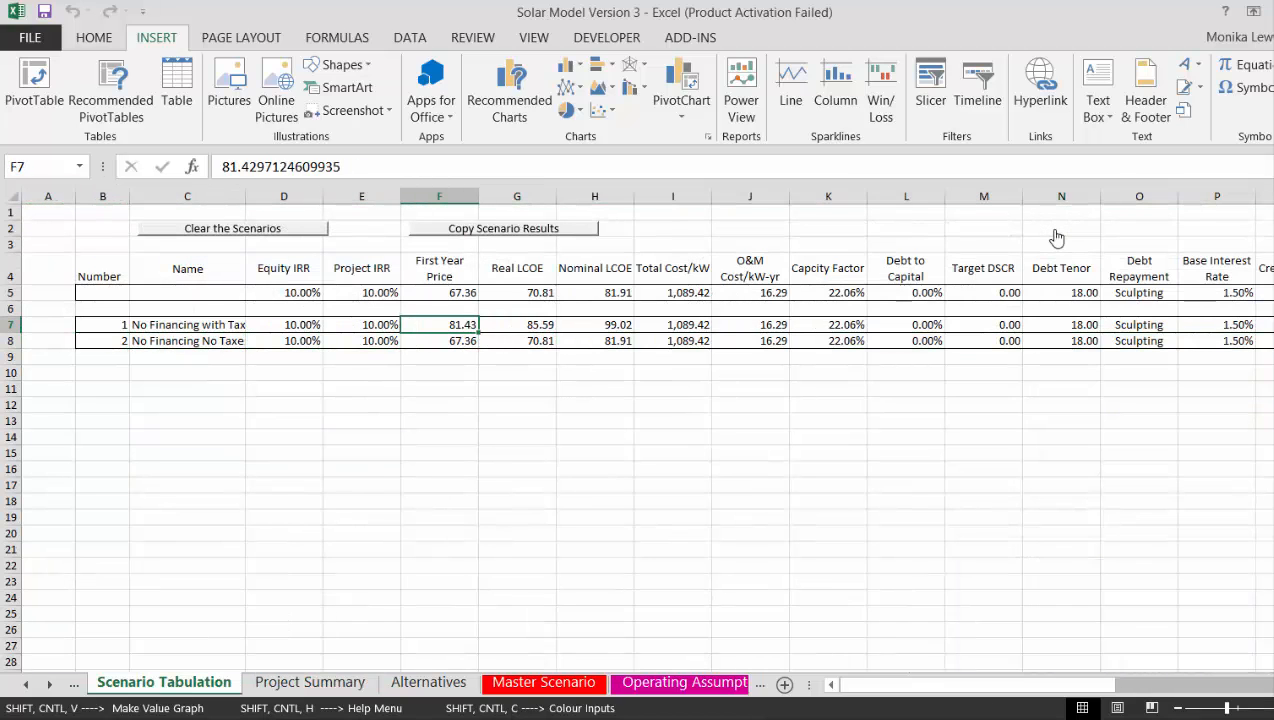
{"action": "key", "text": "Down"}
{"action": "key", "text": "Up"}
{"action": "key", "text": "Down"}
{"action": "key", "text": "Down"}
{"action": "key", "text": "Up"}
{"action": "key", "text": "Up"}
{"action": "key", "text": "Down"}
{"action": "key", "text": "Down"}
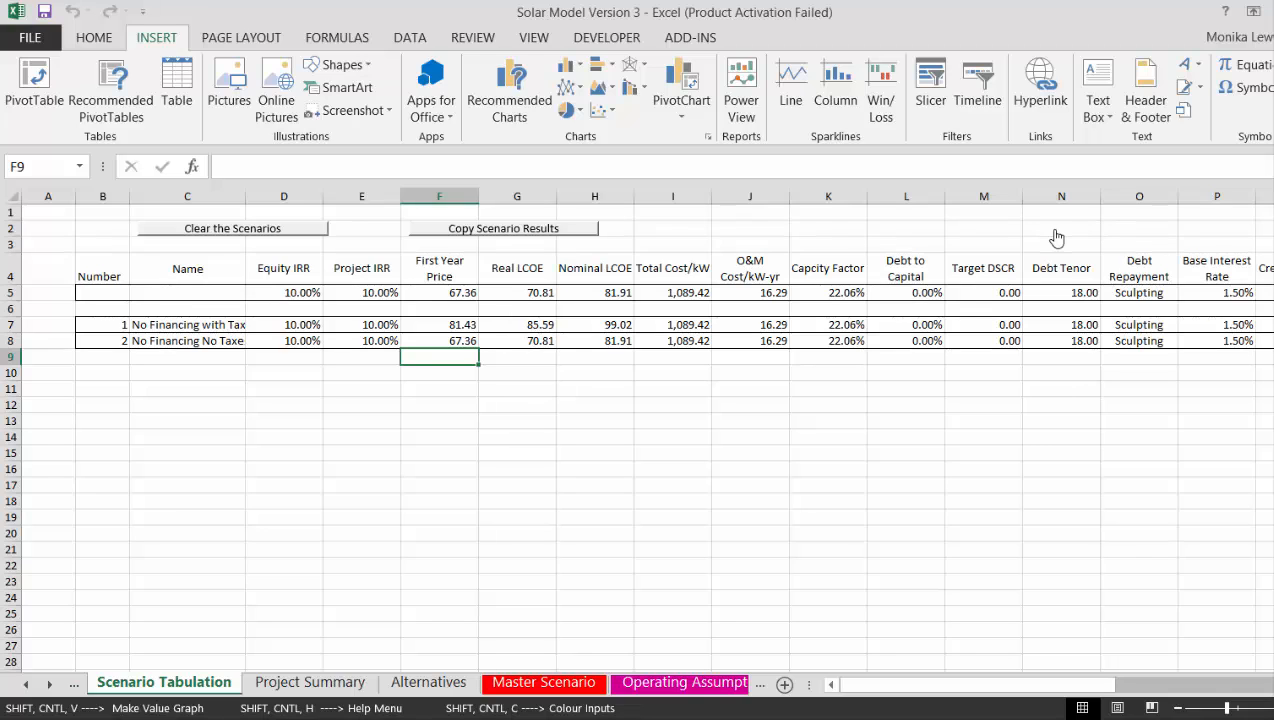
Check the second scenario's full name and widen the Name column so that the scenario names fit
{"action": "key", "text": "Up"}
{"action": "key", "text": "Left"}
{"action": "key", "text": "Left"}
{"action": "key", "text": "Home"}
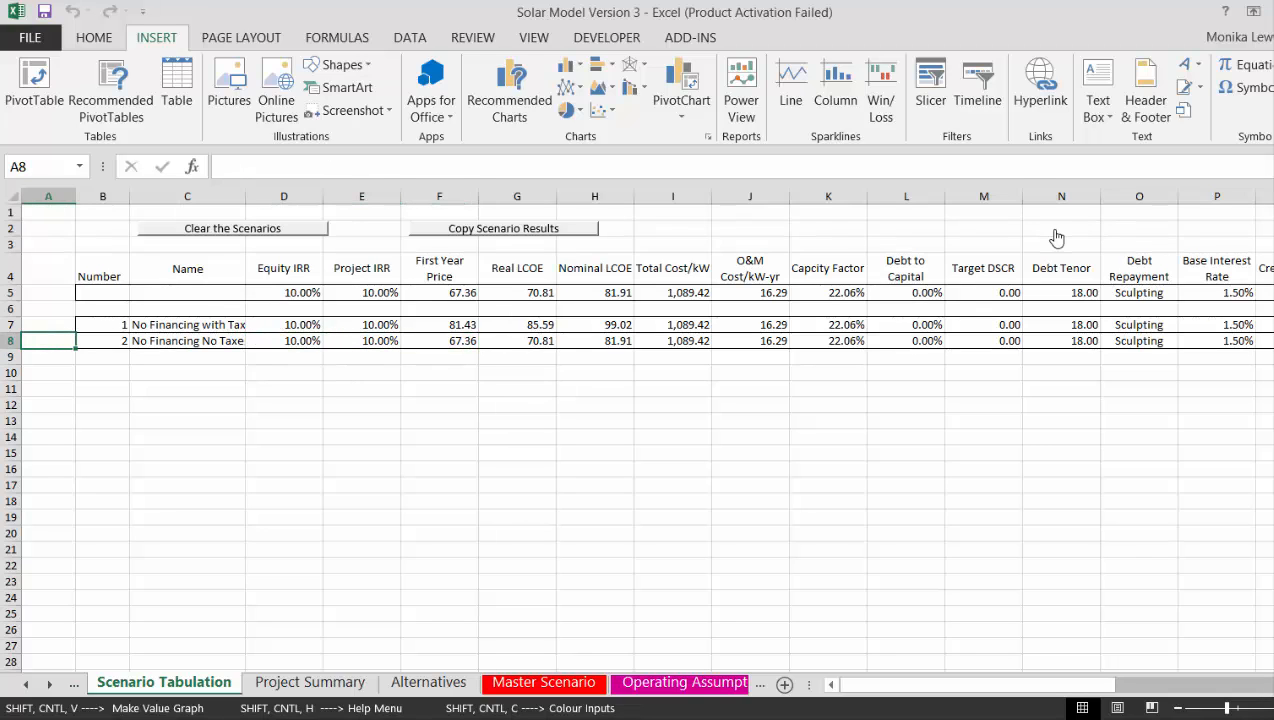
{"action": "key", "text": "Right"}
{"action": "key", "text": "Right"}
{"action": "key", "text": "F2"}
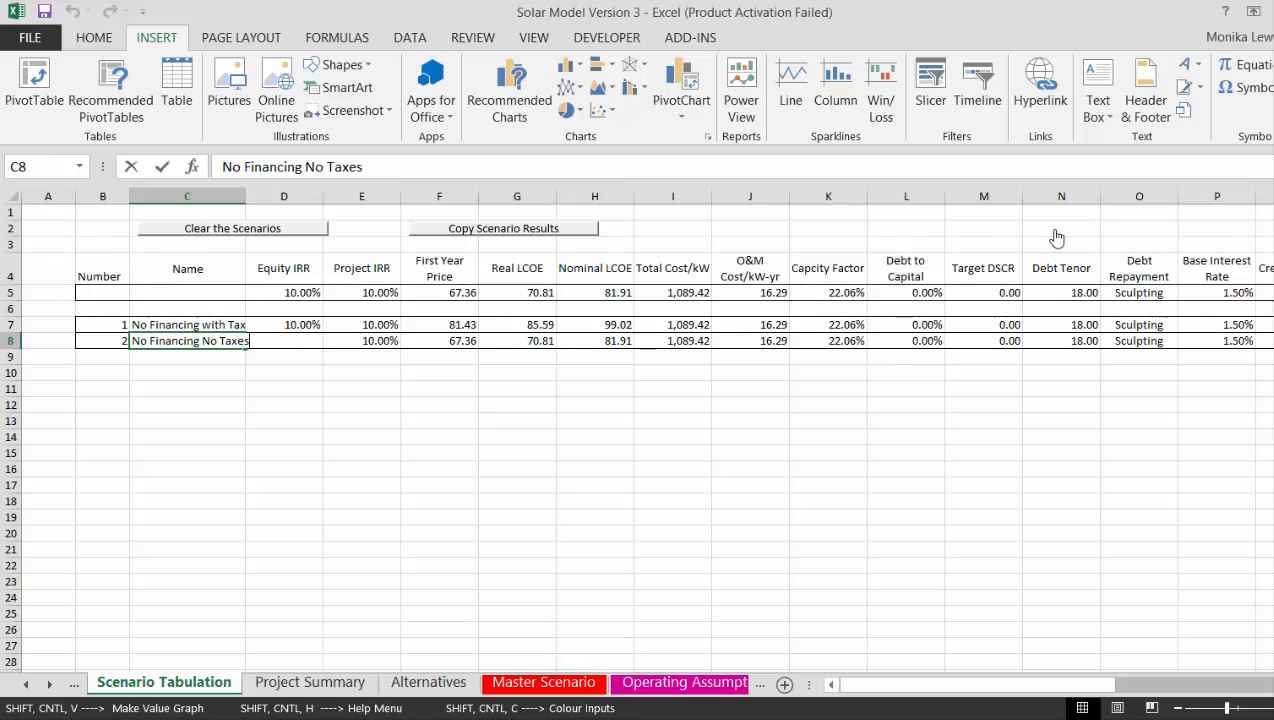
{"action": "key", "text": "Return"}
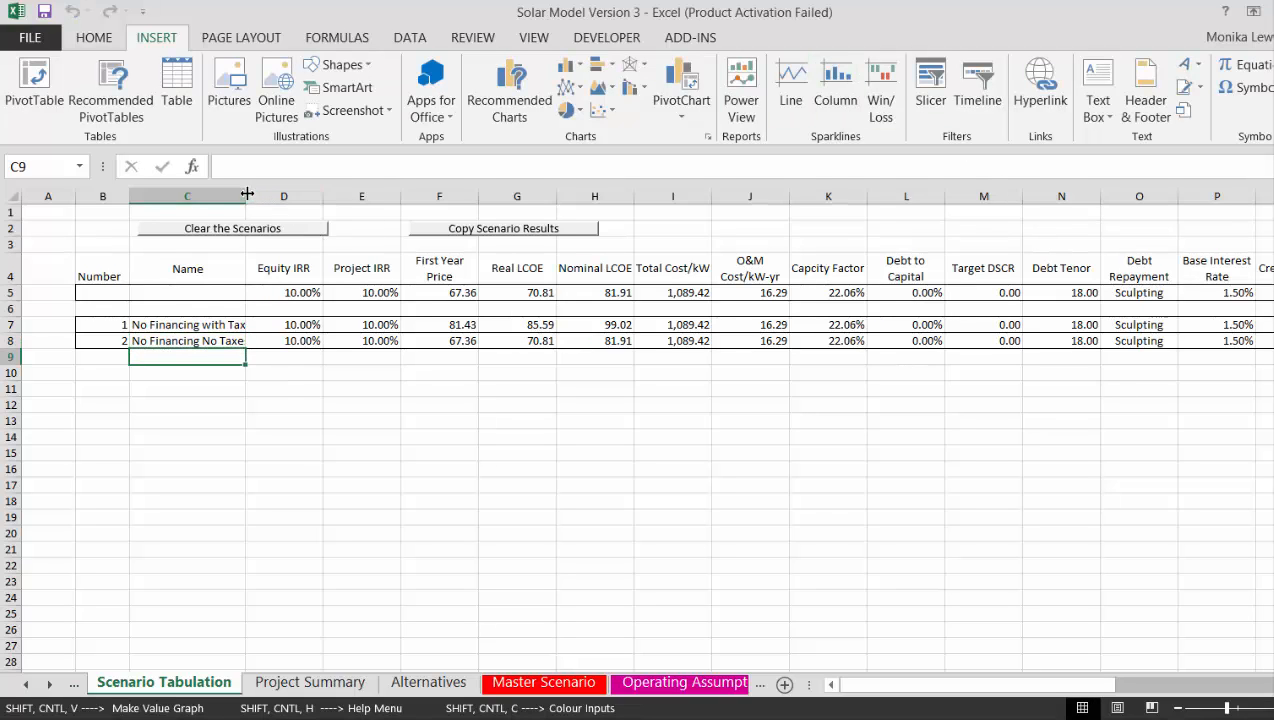
{"action": "left_click_drag", "start_coordinate": [246, 193], "coordinate": [287, 190]}
Go to the Project Summary sheet and examine the table of Base, Agressive and Worst return and debt assumptions beyond the charts
{"action": "key", "text": "ctrl+Page_Down"}
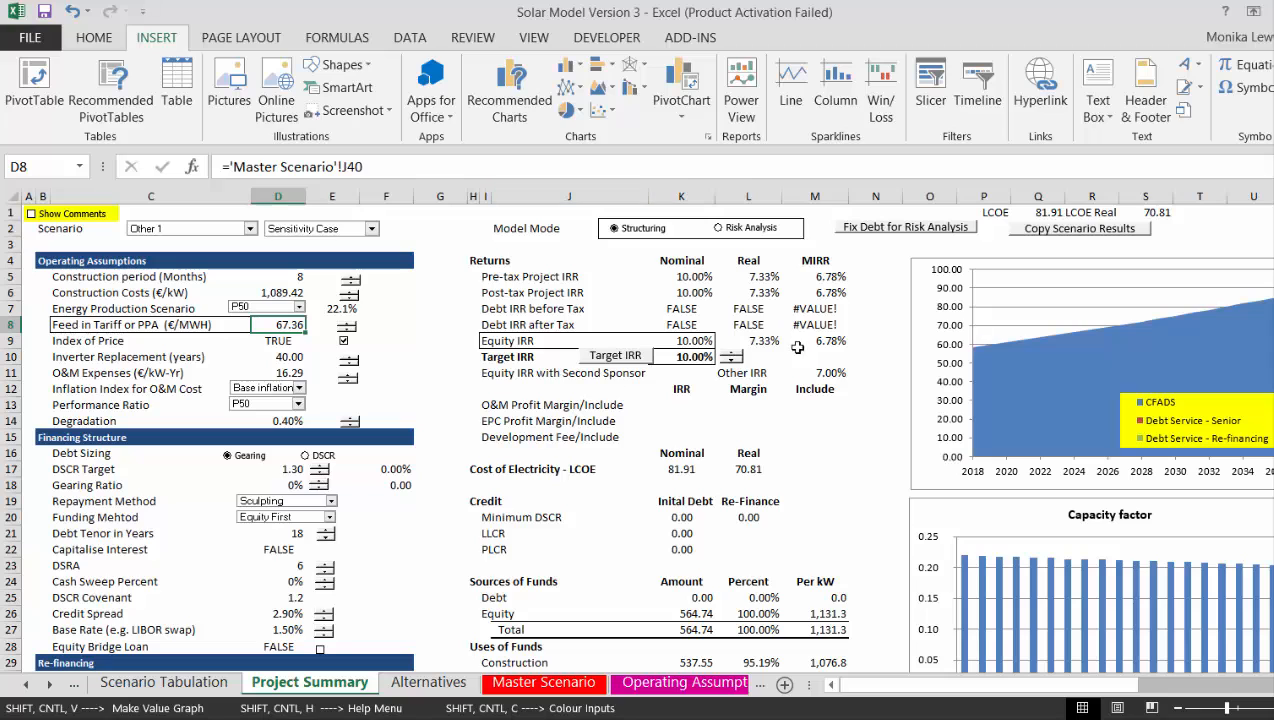
{"action": "left_click", "coordinate": [805, 418]}
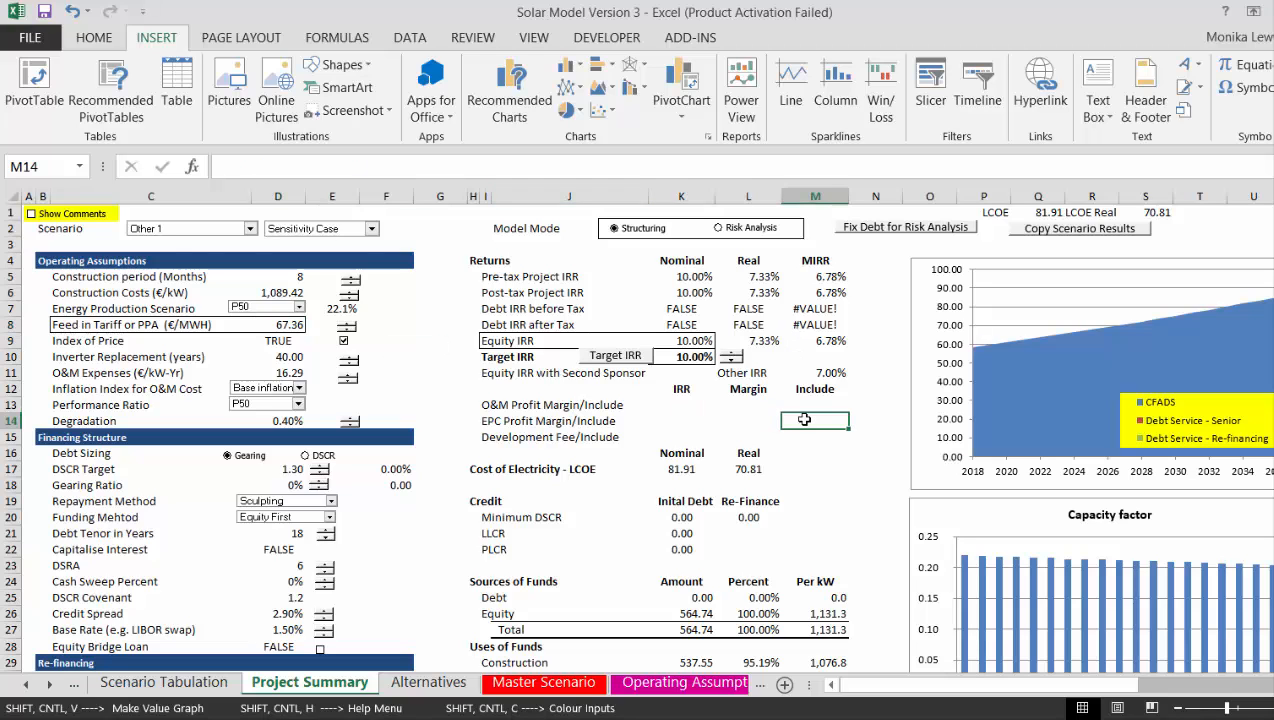
{"action": "key", "text": "Right"}
{"action": "key", "text": "Right"}
{"action": "key", "text": "Right"}
{"action": "key", "text": "Right"}
{"action": "key", "text": "Right"}
{"action": "key", "text": "Right"}
{"action": "key", "text": "Right"}
{"action": "key", "text": "Right"}
{"action": "key", "text": "Right"}
{"action": "key", "text": "Right"}
{"action": "key", "text": "Right"}
{"action": "key", "text": "Right"}
{"action": "key", "text": "Right"}
{"action": "key", "text": "Right"}
{"action": "key", "text": "Right"}
{"action": "key", "text": "Right"}
{"action": "key", "text": "Right"}
{"action": "key", "text": "Right"}
{"action": "key", "text": "Right"}
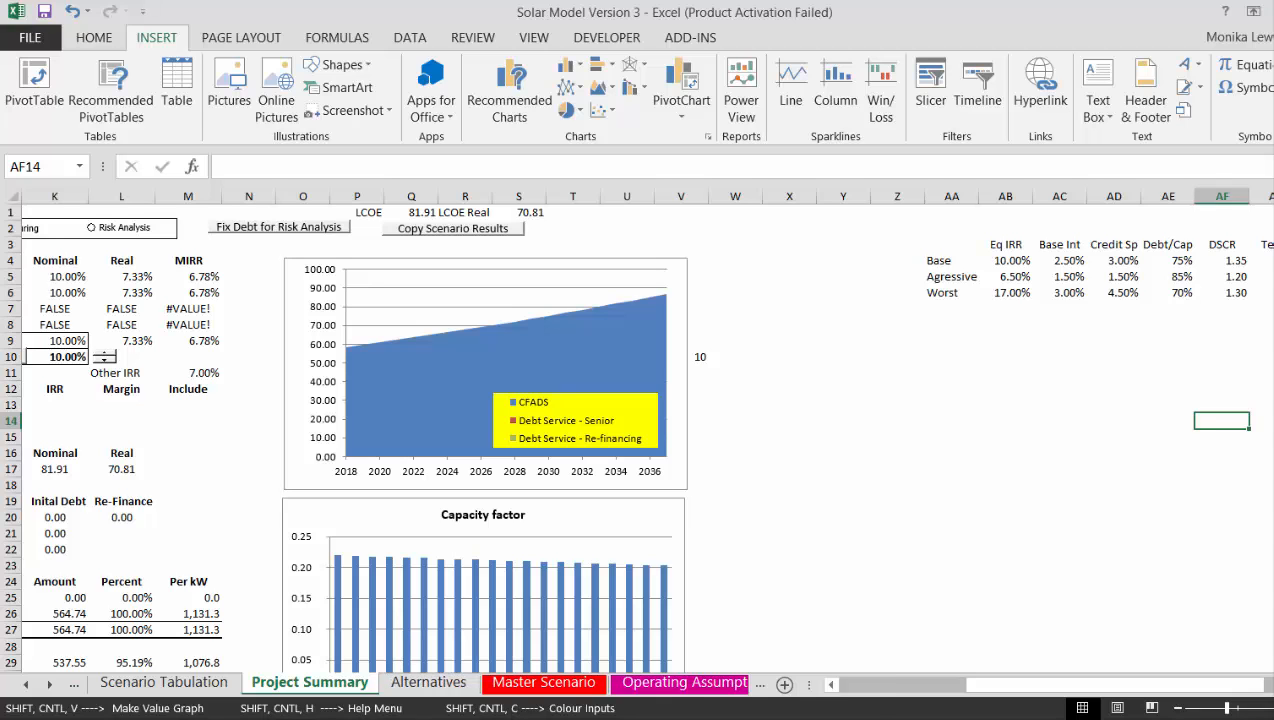
Switch to the Valuation Analysis of Renewable Energy presentation in PowerPoint and review the required return, debt financing and cost of capital slides full screen
{"action": "mouse_move", "coordinate": [634, 715]}
{"action": "left_click", "coordinate": [535, 638]}
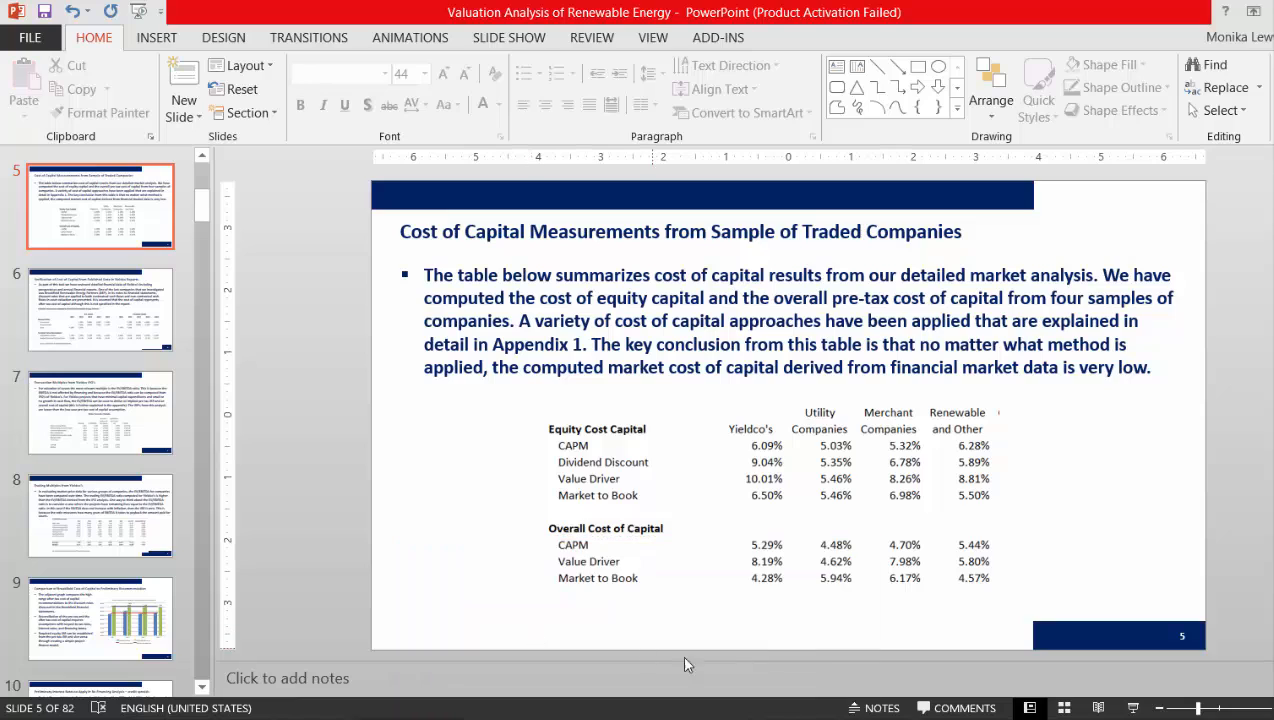
{"action": "left_click", "coordinate": [1133, 709]}
{"action": "key", "text": "Page_Up"}
{"action": "key", "text": "Page_Up"}
{"action": "key", "text": "Page_Up"}
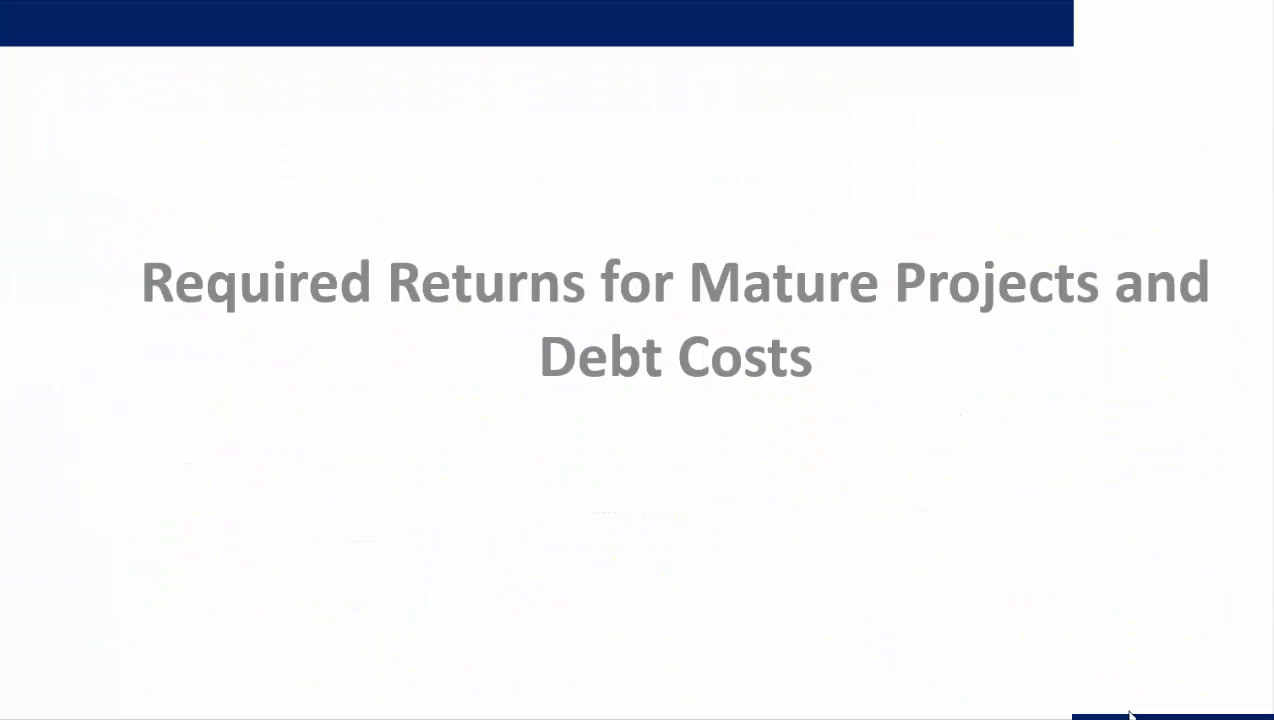
{"action": "key", "text": "Page_Down"}
{"action": "key", "text": "Page_Up"}
{"action": "key", "text": "Page_Down"}
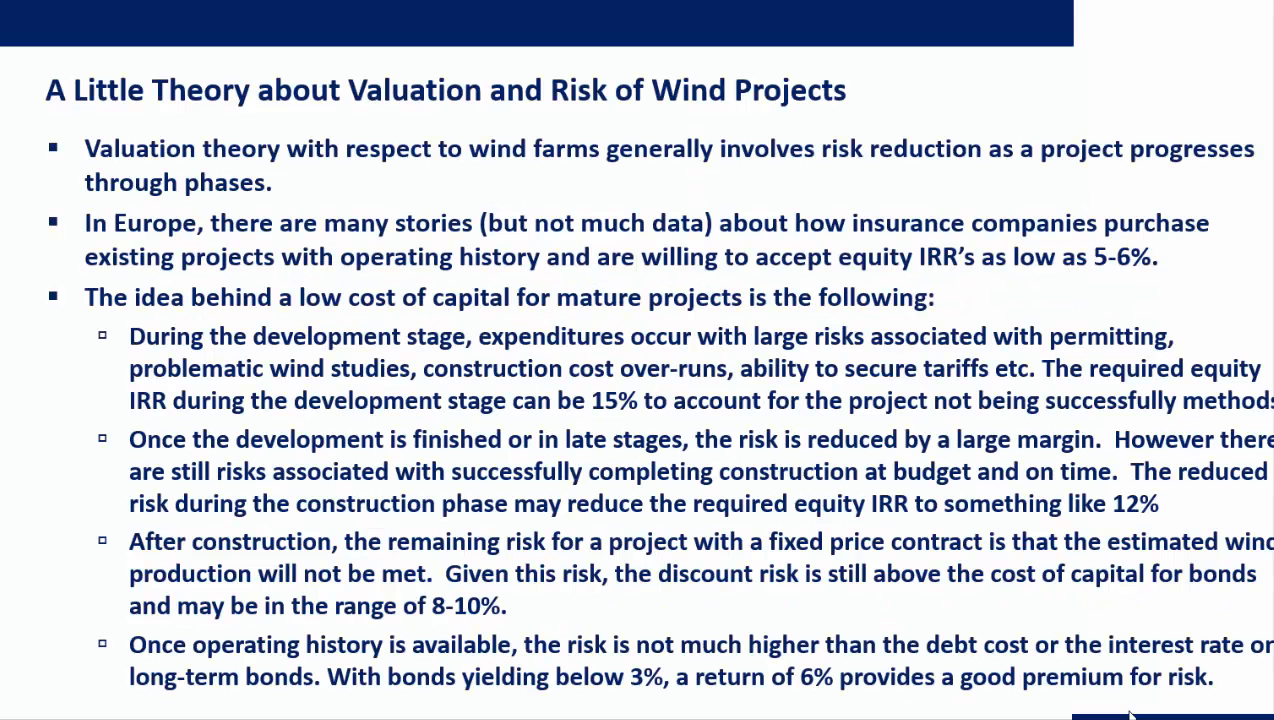
{"action": "key", "text": "Page_Down"}
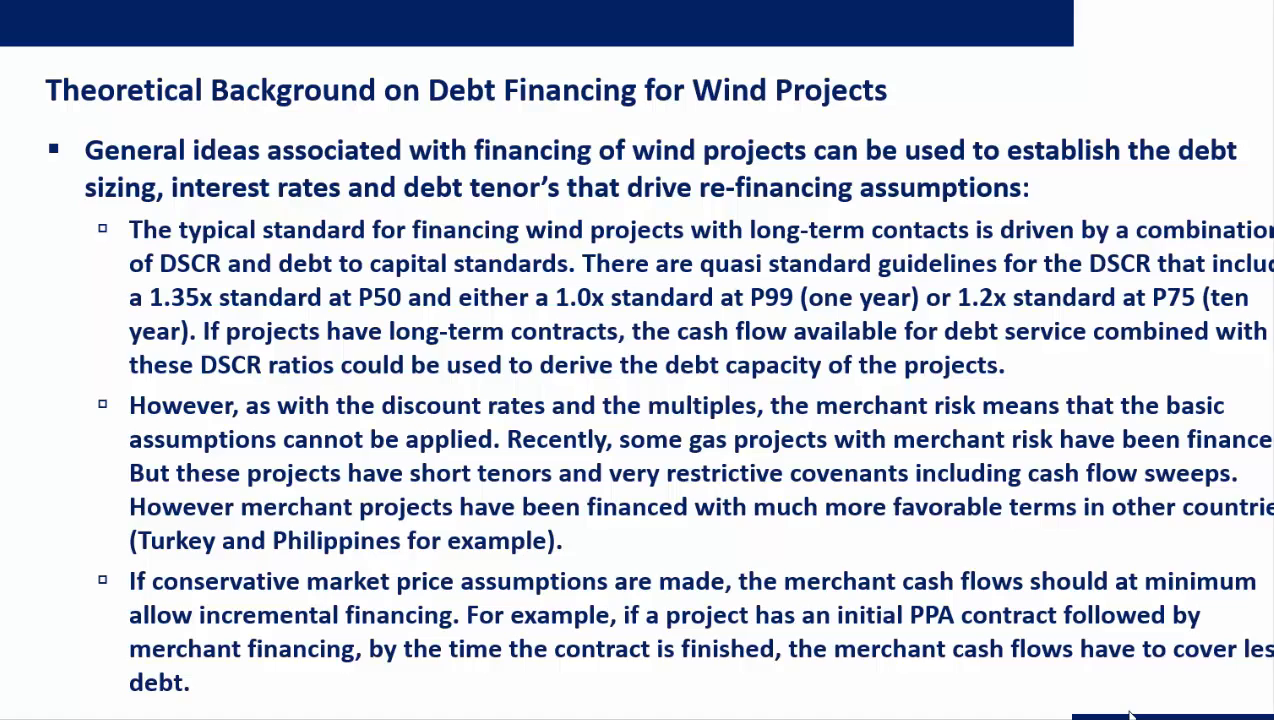
{"action": "key", "text": "Page_Down"}
{"action": "key", "text": "Page_Down"}
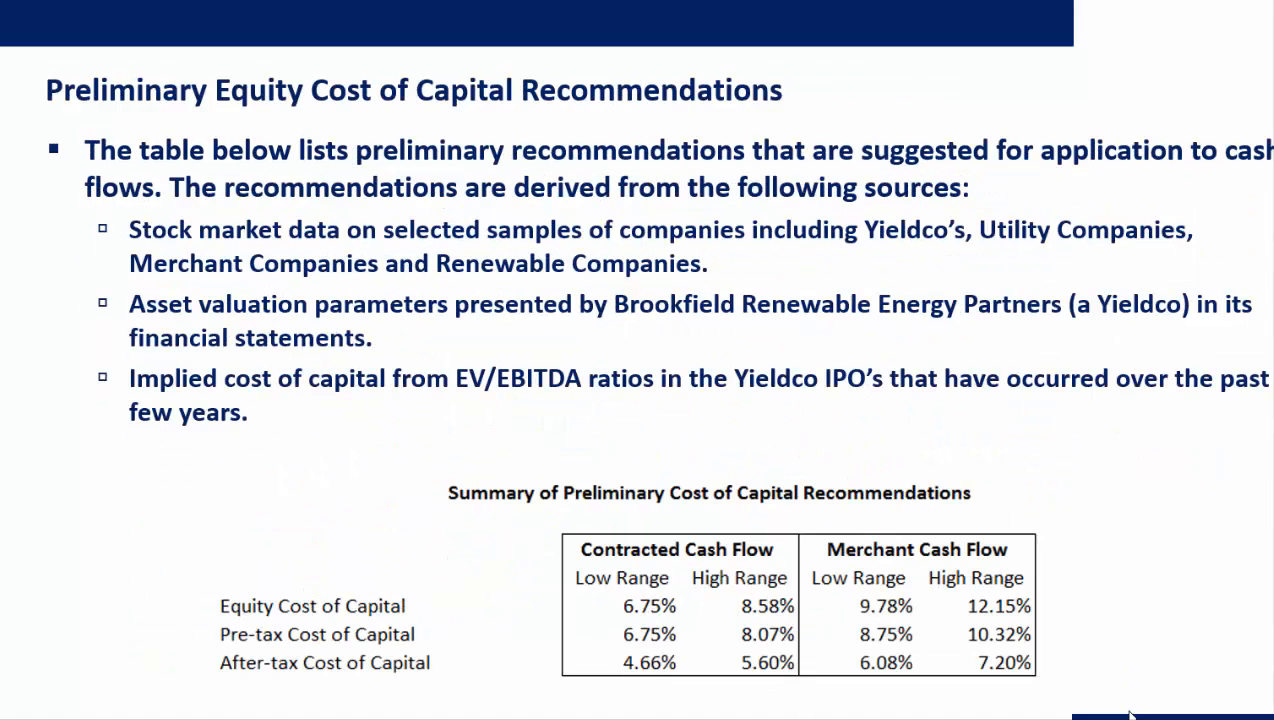
{"action": "key", "text": "Page_Up"}
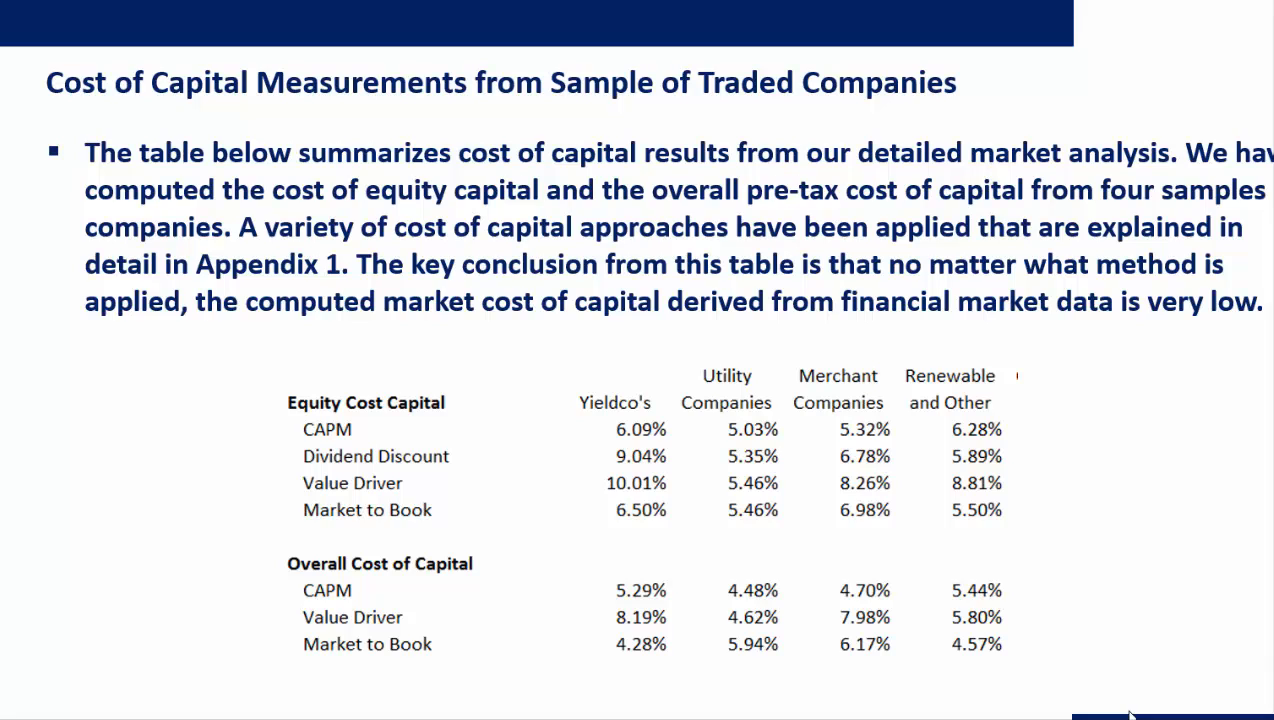
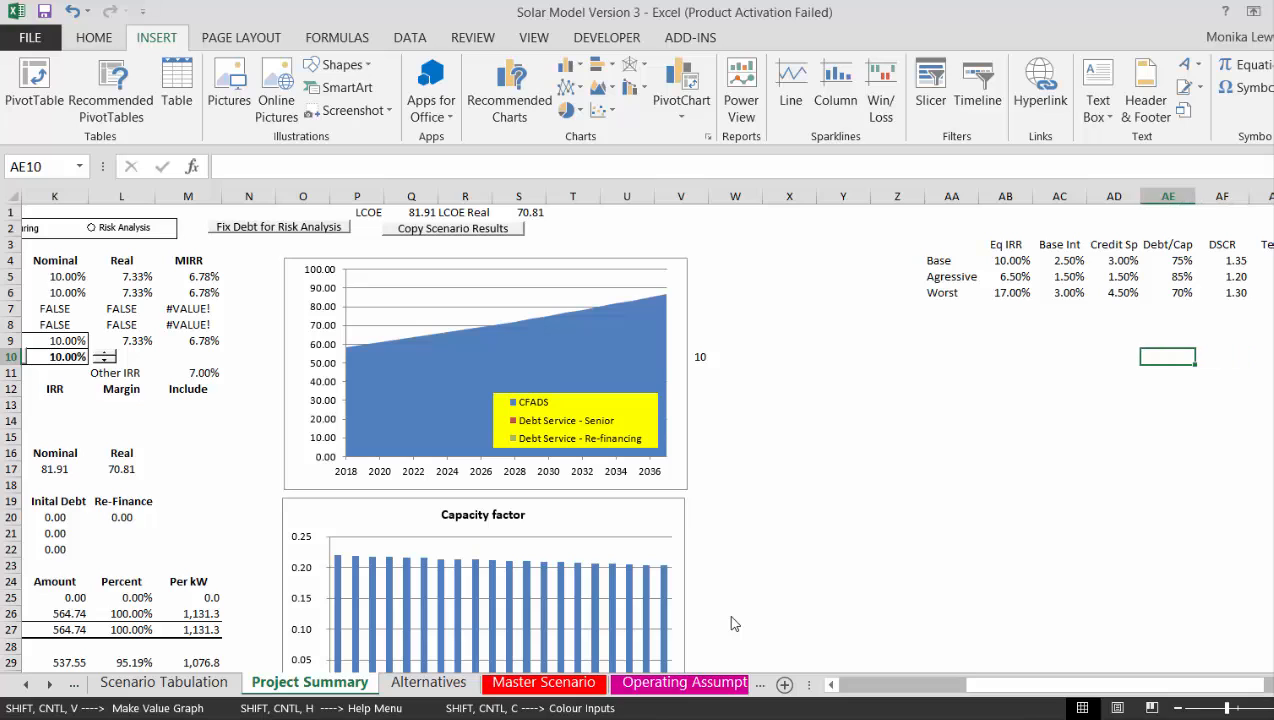
Set the Credit Spread to 2.50% in the Financing Structure section of Project Summary
{"action": "key", "text": "ctrl+Left"}
{"action": "key", "text": "ctrl+Left"}
{"action": "key", "text": "ctrl+Left"}
{"action": "key", "text": "ctrl+Left"}
{"action": "key", "text": "ctrl+Left"}
{"action": "key", "text": "Down"}
{"action": "key", "text": "Down"}
{"action": "key", "text": "Down"}
{"action": "key", "text": "Down"}
{"action": "key", "text": "Down"}
{"action": "key", "text": "Down"}
{"action": "key", "text": "Down"}
{"action": "key", "text": "Down"}
{"action": "key", "text": "Down"}
{"action": "key", "text": "Down"}
{"action": "key", "text": "Down"}
{"action": "key", "text": "Down"}
{"action": "key", "text": "Down"}
{"action": "key", "text": "Down"}
{"action": "key", "text": "Down"}
{"action": "key", "text": "Down"}
{"action": "key", "text": "Down"}
{"action": "key", "text": "Down"}
{"action": "key", "text": "Down"}
{"action": "key", "text": "Down"}
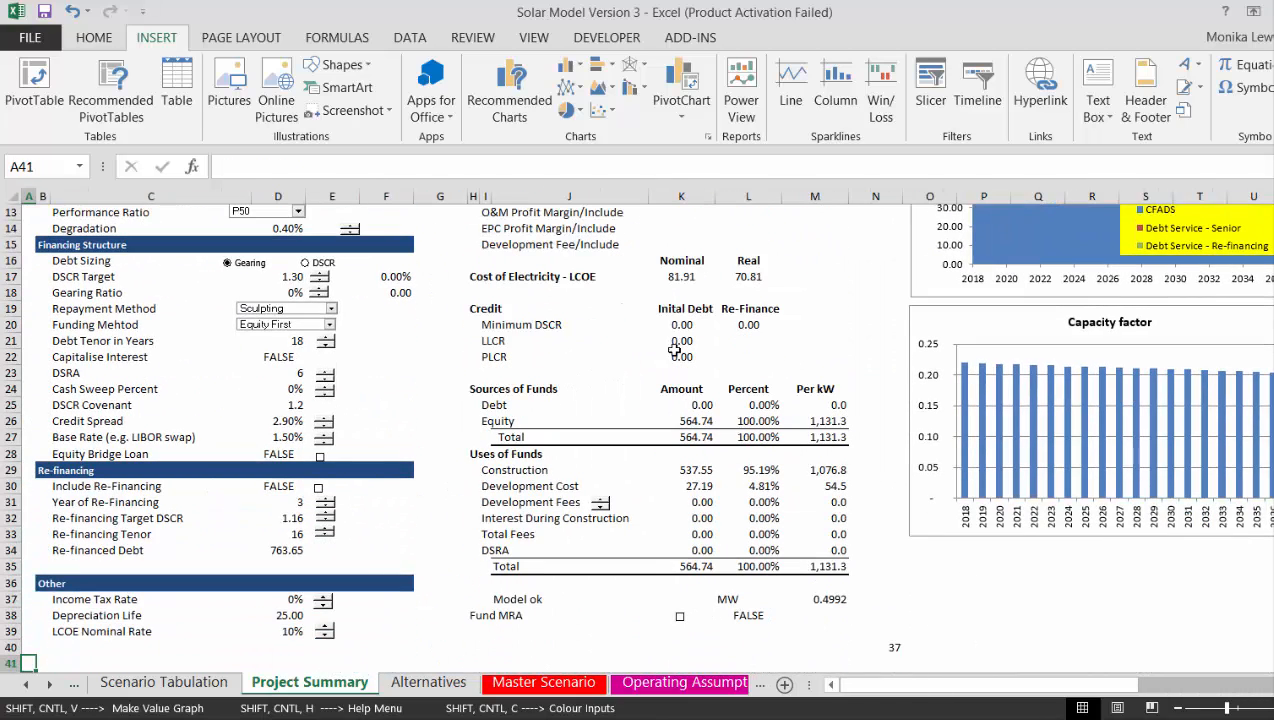
{"action": "left_click", "coordinate": [328, 418]}
{"action": "left_click", "coordinate": [326, 425]}
{"action": "left_click", "coordinate": [326, 428]}
{"action": "left_click", "coordinate": [326, 428]}
Raise the Base Rate (e.g. LIBOR swap) to 3.00% in the Financing Structure section
{"action": "left_click", "coordinate": [326, 437]}
{"action": "left_click", "coordinate": [326, 437]}
{"action": "left_click", "coordinate": [326, 437]}
{"action": "left_click", "coordinate": [326, 437]}
{"action": "left_click", "coordinate": [326, 437]}
{"action": "left_click", "coordinate": [326, 437]}
{"action": "left_click", "coordinate": [326, 438]}
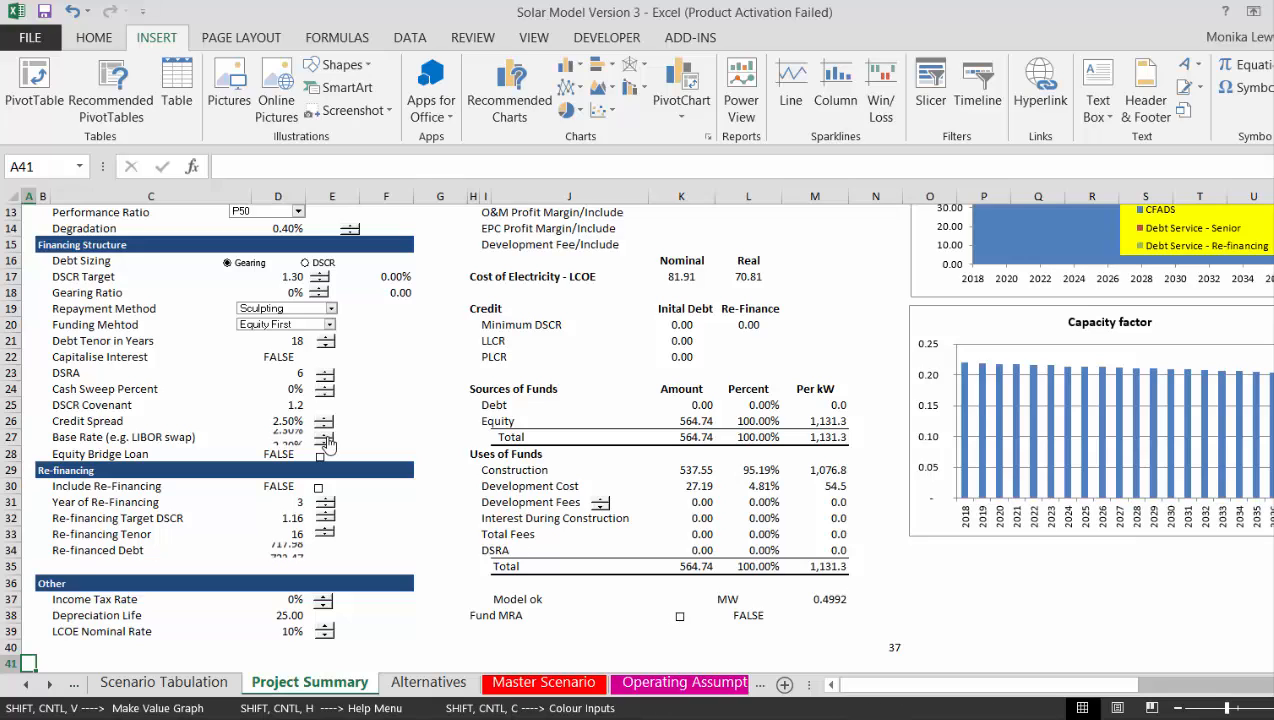
{"action": "left_click", "coordinate": [326, 437]}
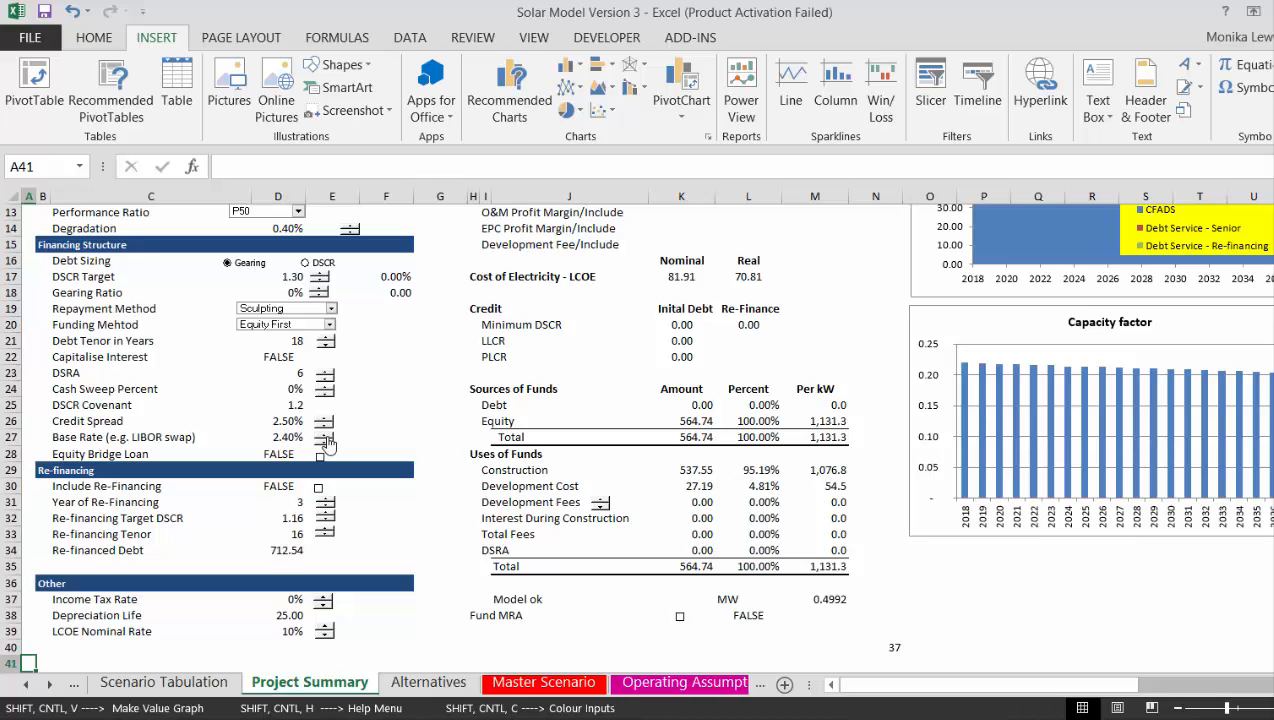
{"action": "left_click", "coordinate": [326, 437]}
{"action": "left_click", "coordinate": [326, 437]}
{"action": "left_click", "coordinate": [326, 437]}
{"action": "left_click", "coordinate": [326, 437]}
{"action": "left_click", "coordinate": [326, 437]}
{"action": "left_click", "coordinate": [326, 437]}
Consult the Credit Sp and Debt/Cap columns of the Base, Agressive and Worst assumptions table on Project Summary
{"action": "left_click", "coordinate": [395, 419]}
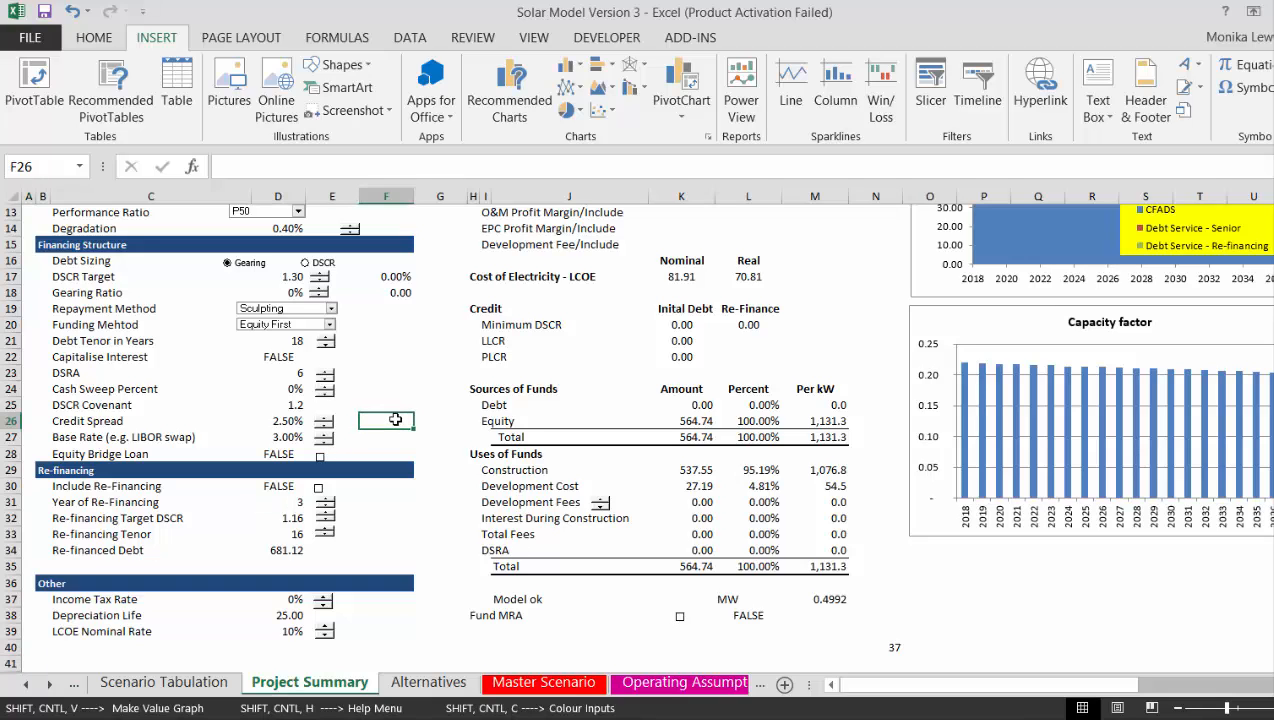
{"action": "key", "text": "Right"}
{"action": "key", "text": "Right"}
{"action": "key", "text": "Right"}
{"action": "key", "text": "Right"}
{"action": "key", "text": "Right"}
{"action": "key", "text": "Right"}
{"action": "key", "text": "Right"}
{"action": "key", "text": "Right"}
{"action": "key", "text": "Right"}
{"action": "key", "text": "Right"}
{"action": "key", "text": "Right"}
{"action": "key", "text": "Right"}
{"action": "key", "text": "Right"}
{"action": "key", "text": "Right"}
{"action": "key", "text": "Right"}
{"action": "key", "text": "Right"}
{"action": "key", "text": "Right"}
{"action": "key", "text": "Right"}
{"action": "key", "text": "Right"}
{"action": "key", "text": "Right"}
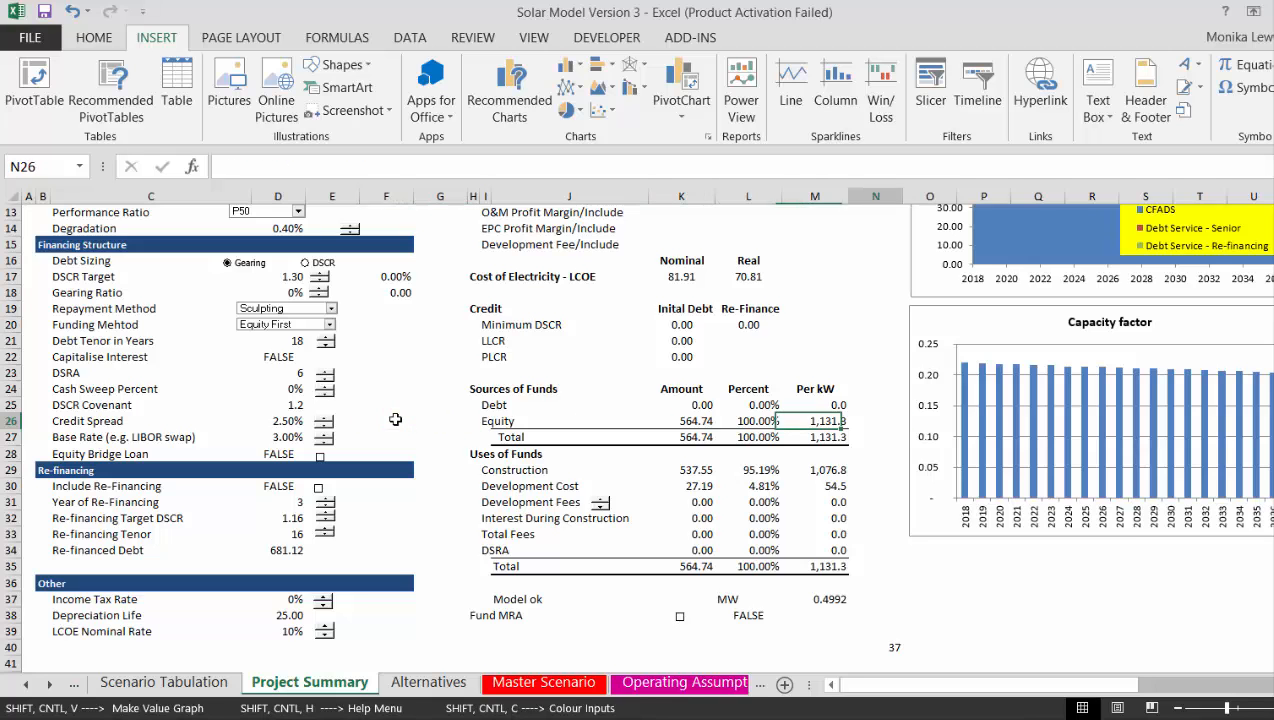
{"action": "key", "text": "Up"}
{"action": "key", "text": "Up"}
{"action": "key", "text": "Up"}
{"action": "key", "text": "Up"}
{"action": "key", "text": "Up"}
{"action": "key", "text": "Up"}
{"action": "key", "text": "Up"}
{"action": "key", "text": "Up"}
{"action": "key", "text": "Up"}
{"action": "key", "text": "Up"}
{"action": "key", "text": "Up"}
{"action": "key", "text": "Up"}
{"action": "key", "text": "Up"}
{"action": "key", "text": "Up"}
{"action": "key", "text": "Up"}
{"action": "key", "text": "Up"}
{"action": "key", "text": "Up"}
{"action": "key", "text": "Up"}
{"action": "key", "text": "Up"}
{"action": "key", "text": "Up"}
{"action": "key", "text": "Up"}
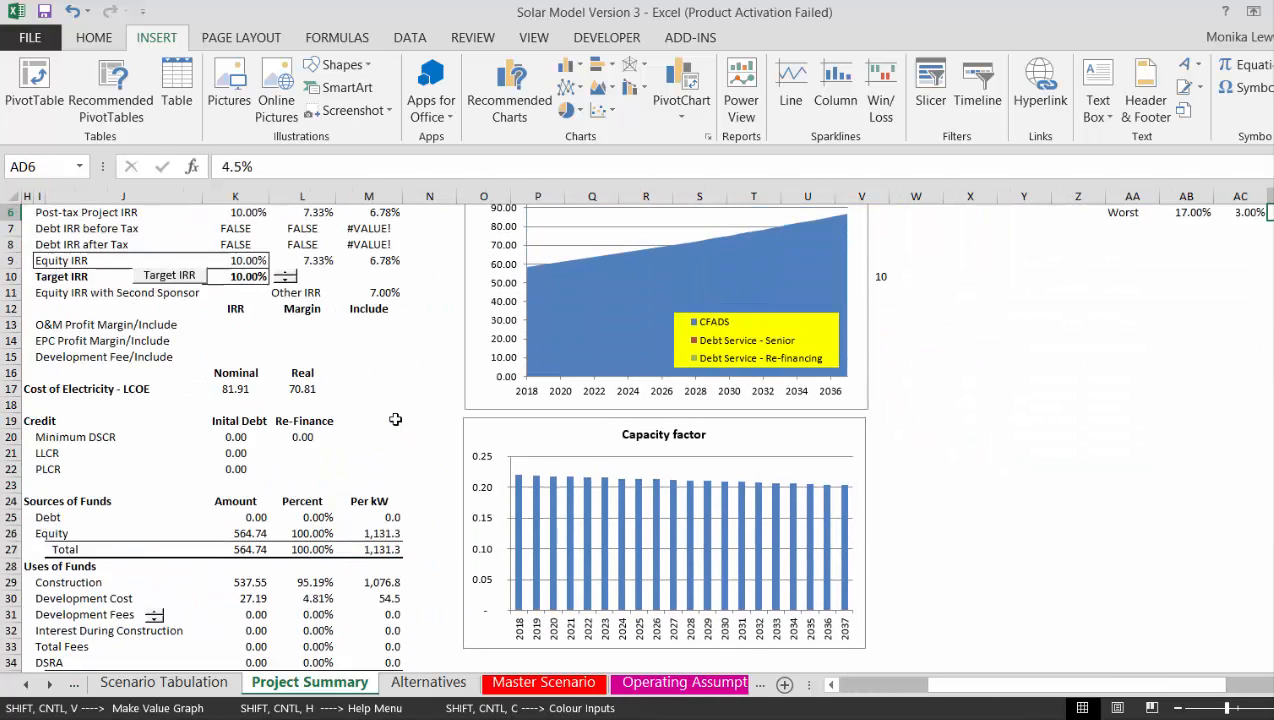
{"action": "key", "text": "Right"}
{"action": "key", "text": "Left"}
{"action": "key", "text": "Down"}
{"action": "key", "text": "Down"}
{"action": "key", "text": "Down"}
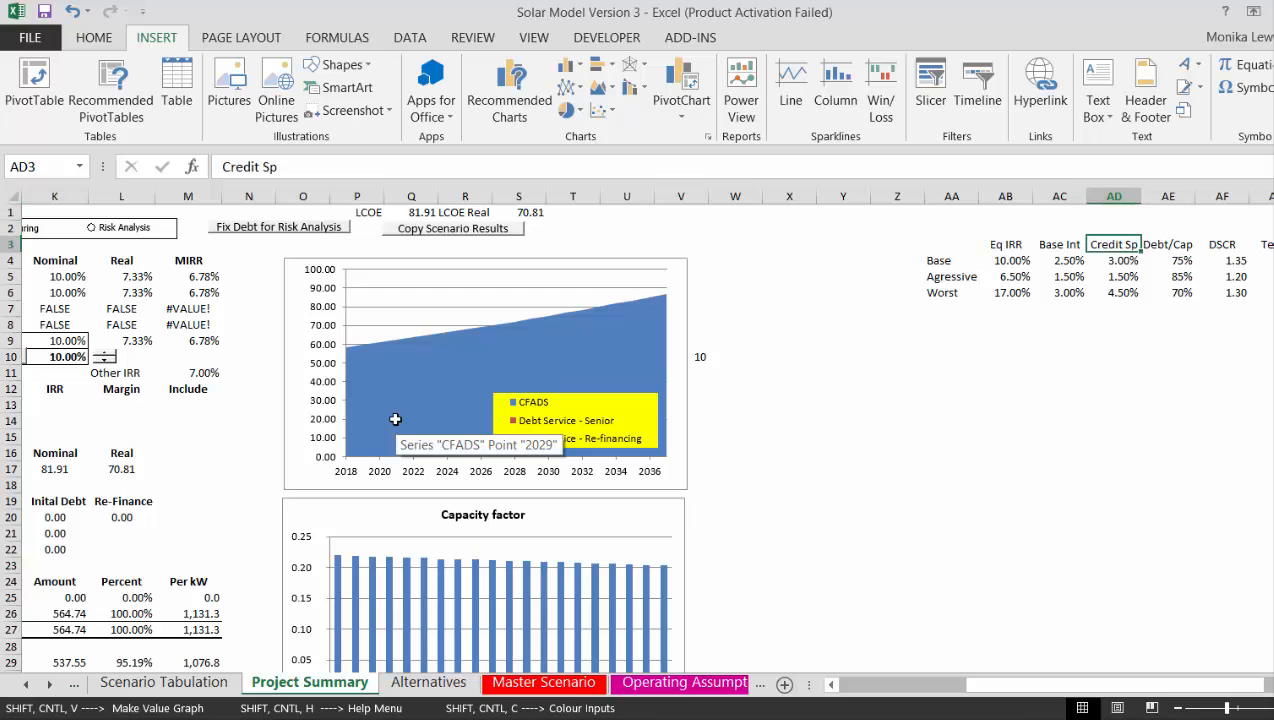
Raise the Gearing Ratio to 20% in the Financing Structure section of Project Summary
{"action": "key", "text": "Left"}
{"action": "key", "text": "Left"}
{"action": "key", "text": "Left"}
{"action": "key", "text": "Left"}
{"action": "key", "text": "Left"}
{"action": "key", "text": "Left"}
{"action": "key", "text": "Left"}
{"action": "key", "text": "Left"}
{"action": "key", "text": "Left"}
{"action": "key", "text": "Left"}
{"action": "key", "text": "Left"}
{"action": "key", "text": "Left"}
{"action": "key", "text": "Left"}
{"action": "key", "text": "Left"}
{"action": "key", "text": "Left"}
{"action": "key", "text": "Left"}
{"action": "key", "text": "Left"}
{"action": "key", "text": "Left"}
{"action": "key", "text": "Left"}
{"action": "key", "text": "Left"}
{"action": "key", "text": "Left"}
{"action": "key", "text": "Left"}
{"action": "key", "text": "Left"}
{"action": "key", "text": "Left"}
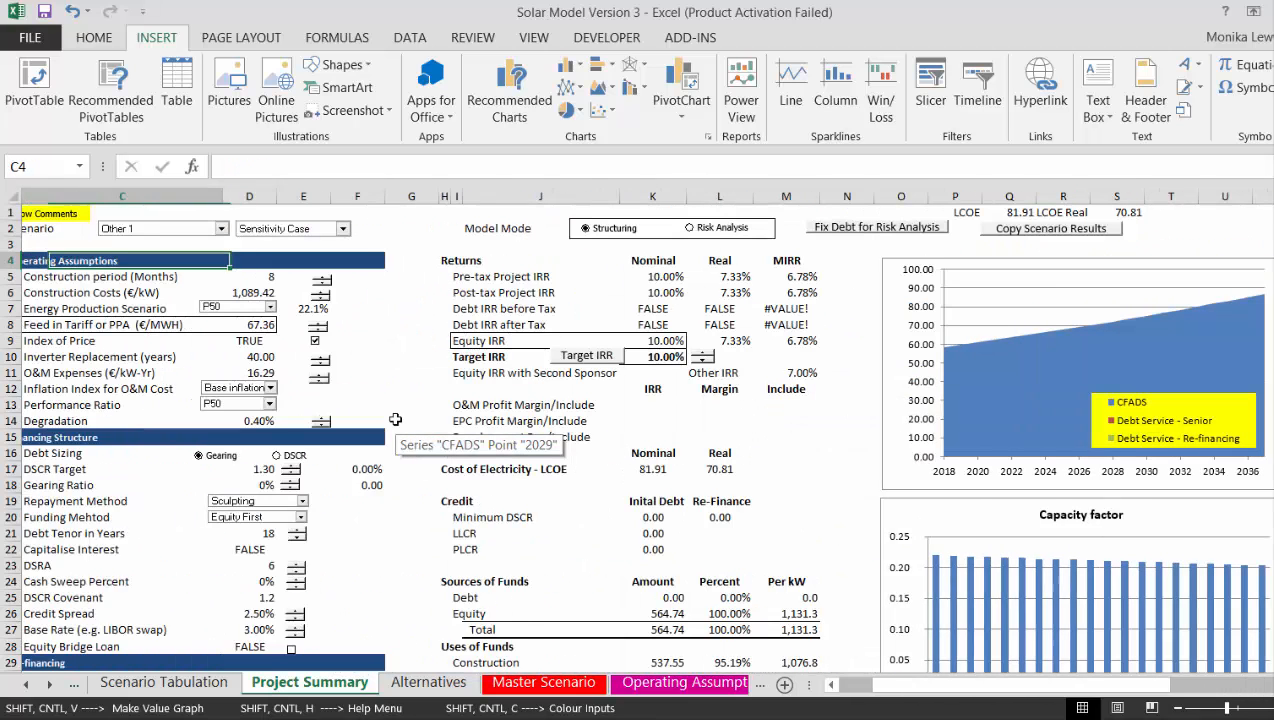
{"action": "left_click", "coordinate": [320, 483]}
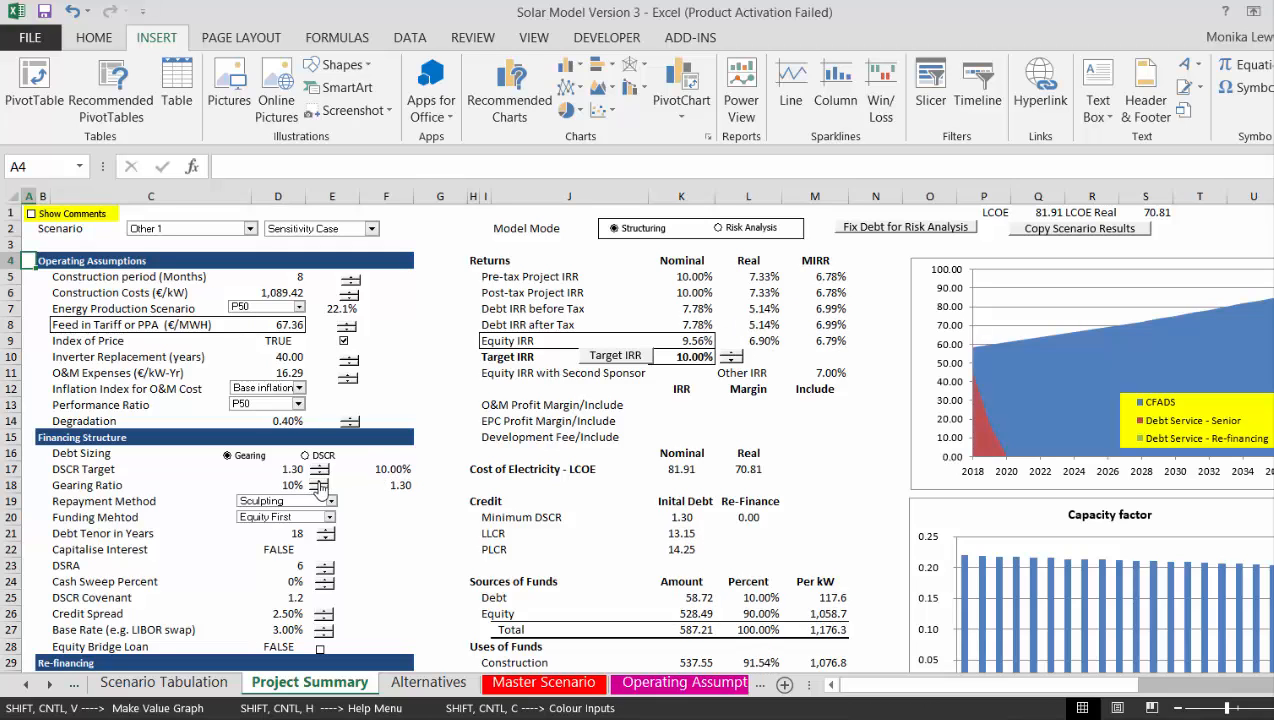
{"action": "left_click", "coordinate": [320, 483]}
Set the incremental change of the Gearing Ratio spinner to 5 in its control format settings
{"action": "right_click", "coordinate": [320, 484]}
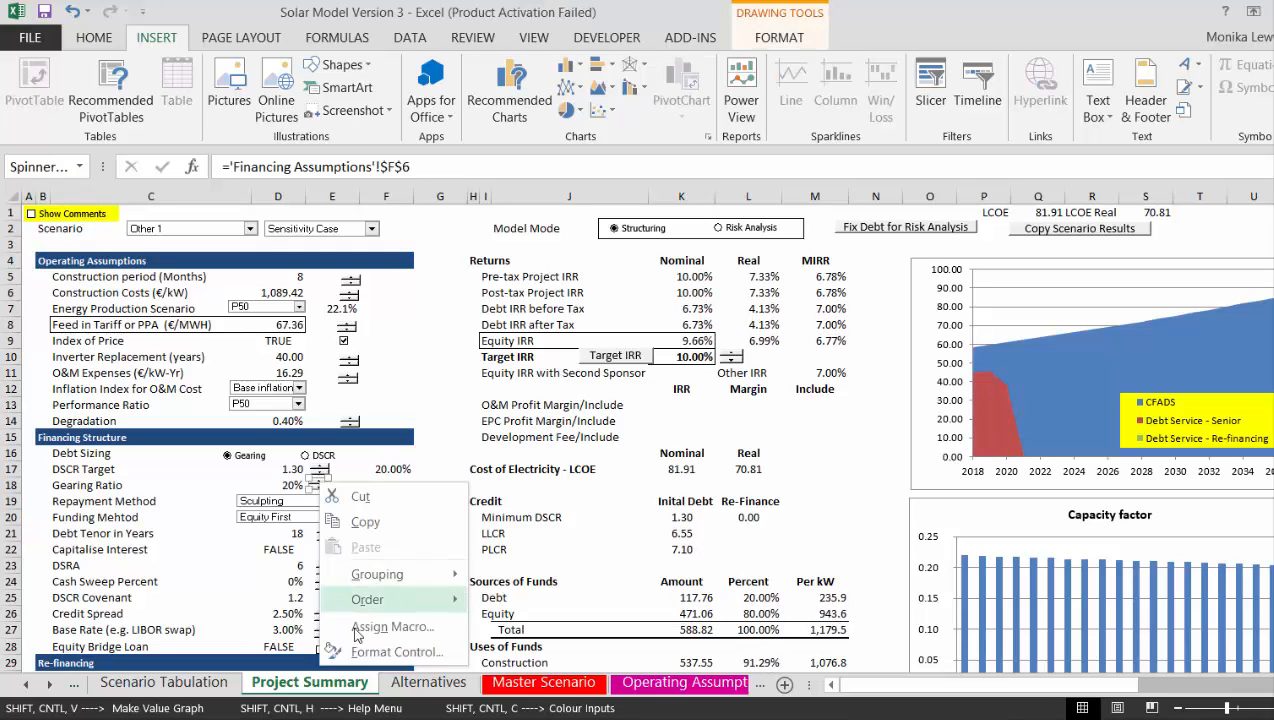
{"action": "left_click", "coordinate": [385, 651]}
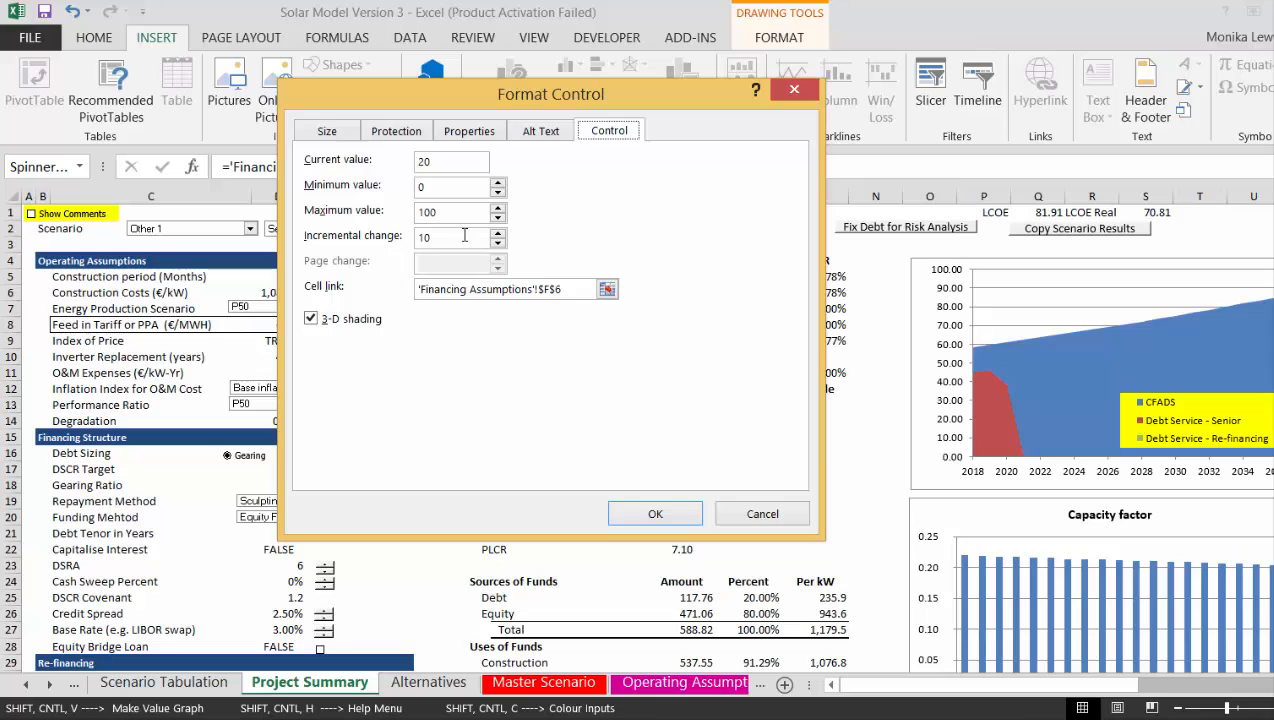
{"action": "left_click", "coordinate": [463, 244]}
{"action": "key", "text": "BackSpace"}
{"action": "type", "text": "5"}
{"action": "left_click", "coordinate": [655, 513]}
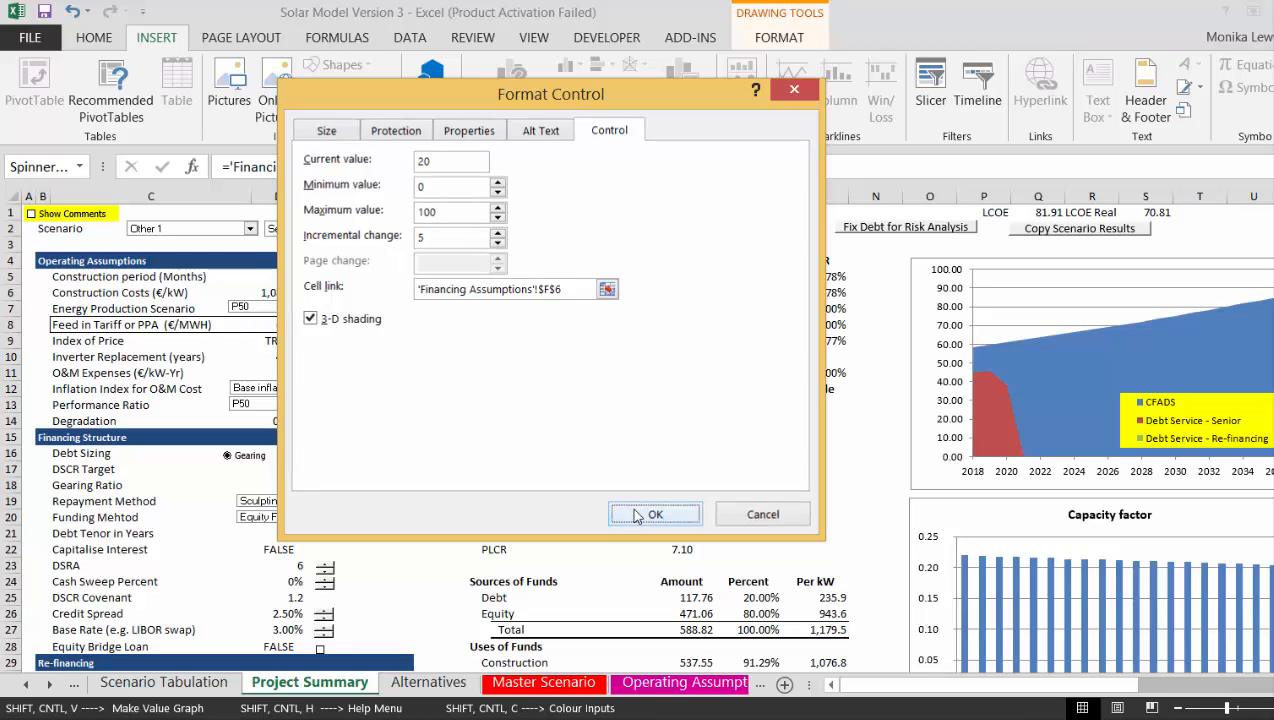
{"action": "left_click", "coordinate": [449, 515]}
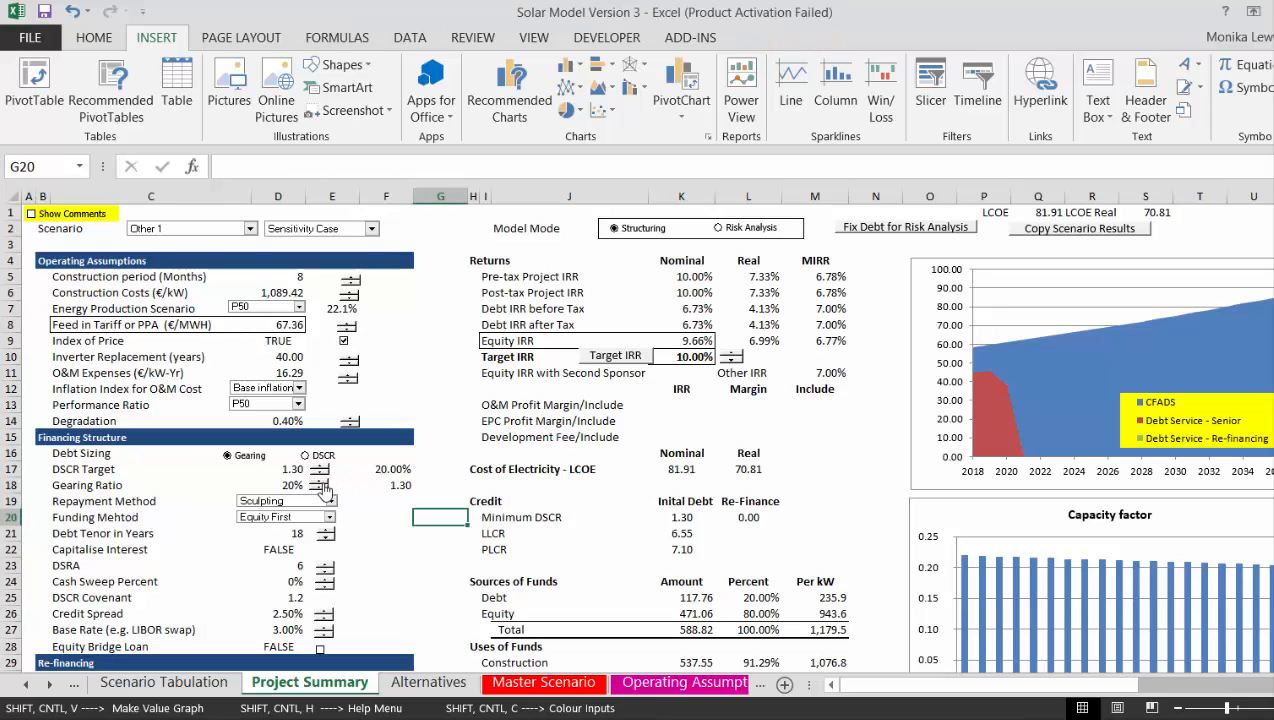
Raise the Gearing Ratio to 70% in the Financing Structure section
{"action": "left_click", "coordinate": [318, 481]}
{"action": "left_click", "coordinate": [318, 481]}
{"action": "left_click", "coordinate": [318, 481]}
{"action": "left_click", "coordinate": [318, 481]}
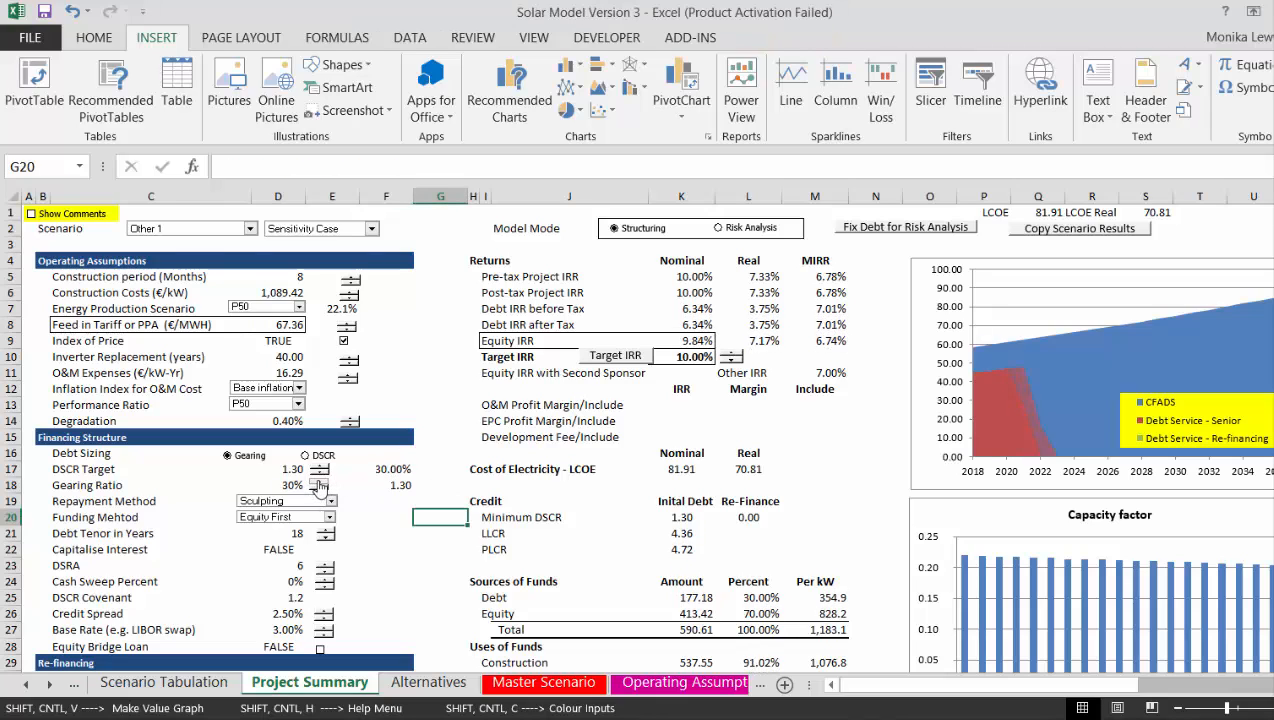
{"action": "left_click", "coordinate": [318, 481]}
{"action": "left_click", "coordinate": [318, 481]}
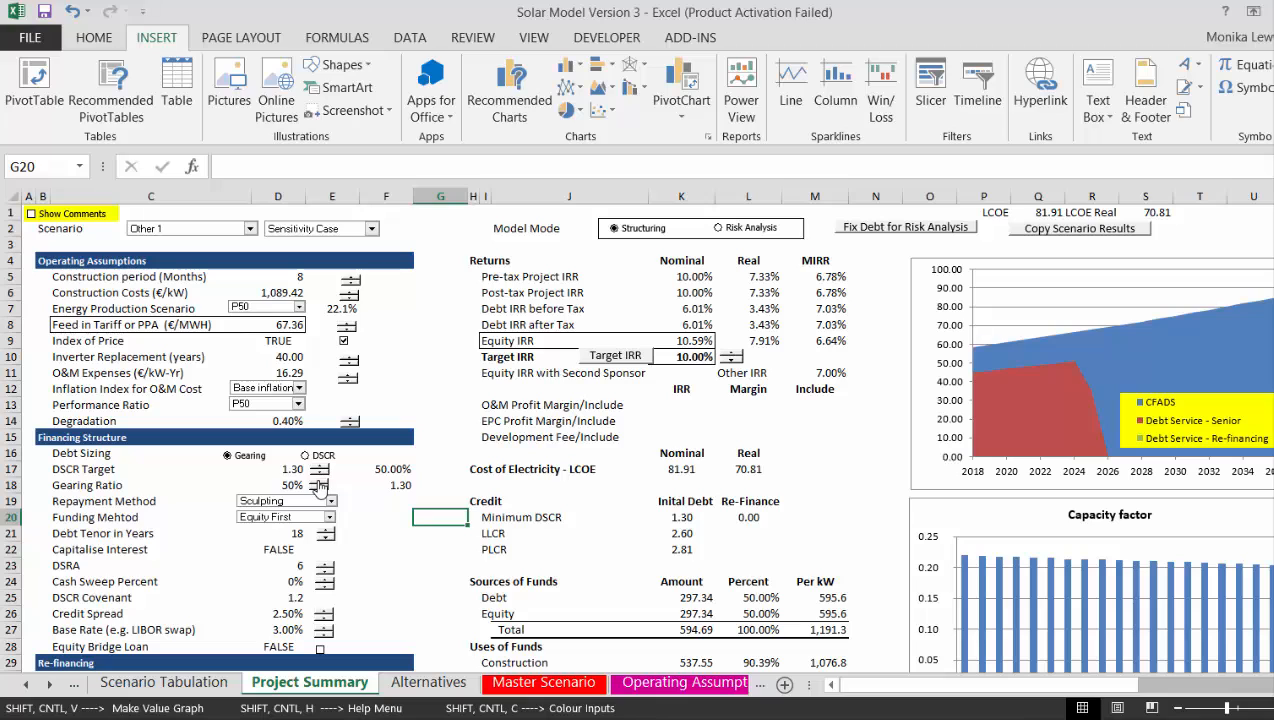
{"action": "left_click", "coordinate": [318, 481]}
{"action": "left_click", "coordinate": [318, 481]}
{"action": "left_click", "coordinate": [318, 481]}
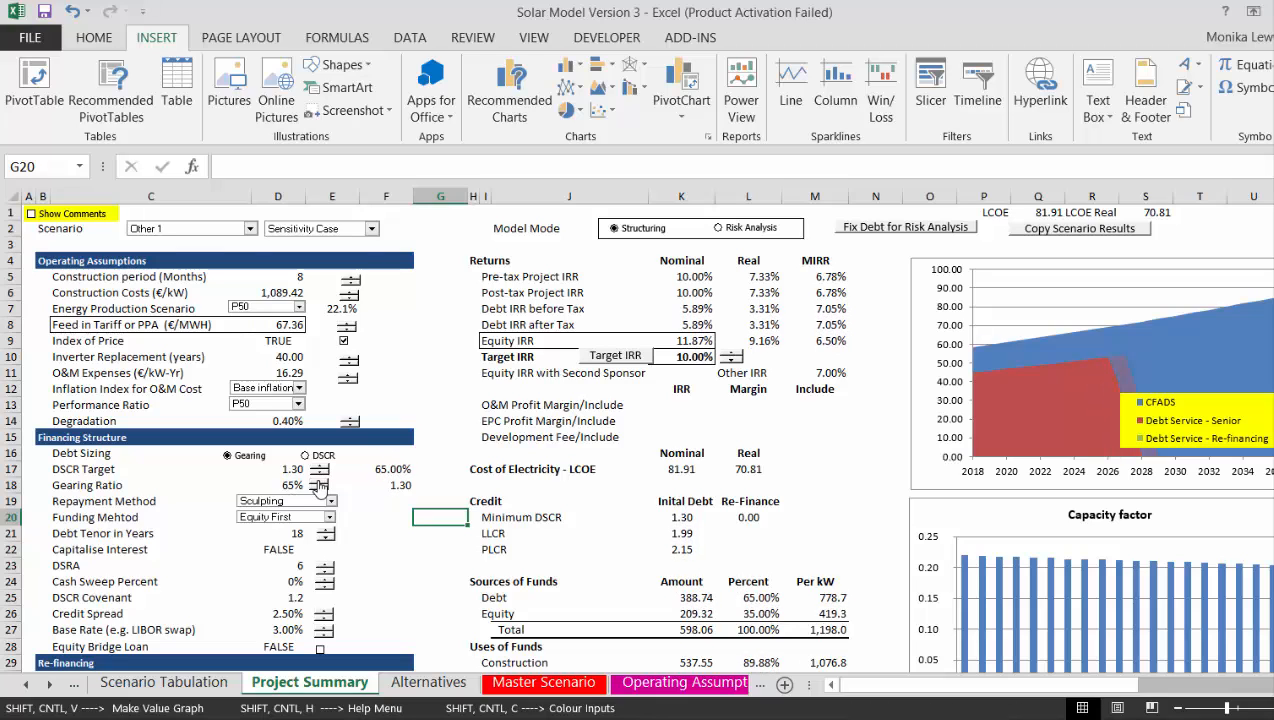
{"action": "left_click", "coordinate": [318, 481]}
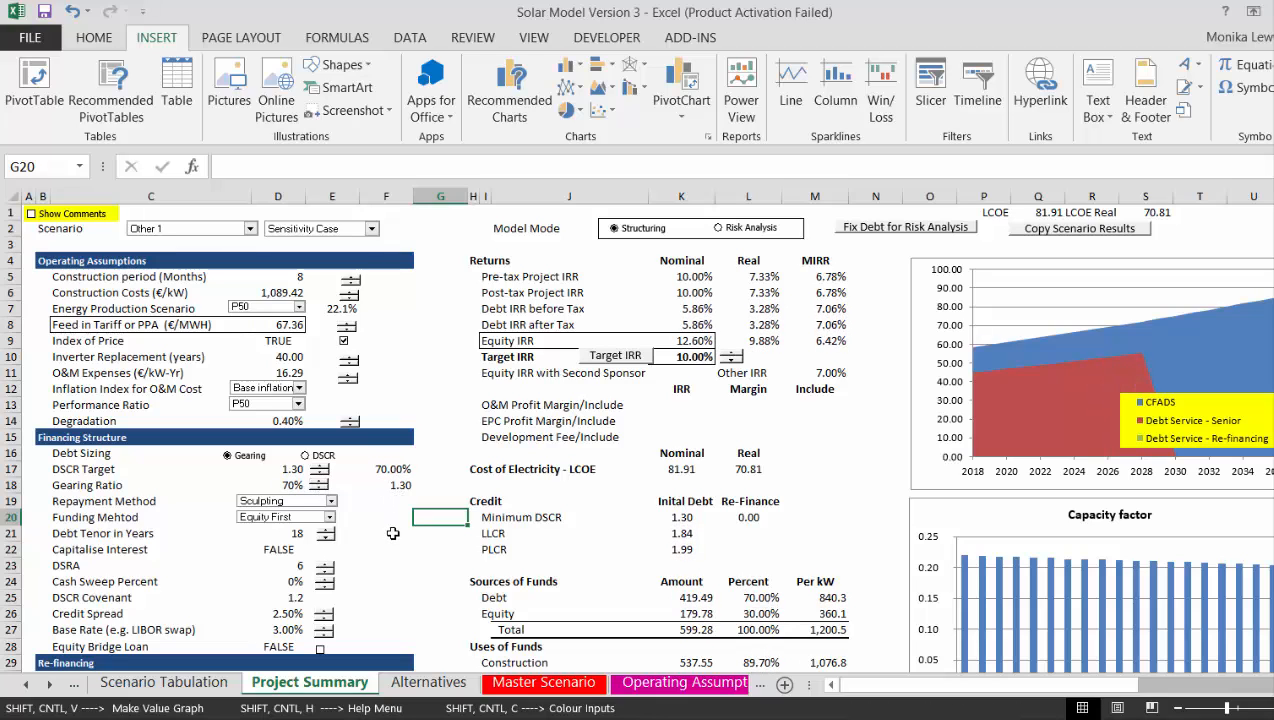
Examine the debt service coverage cell beside the Gearing Ratio and its formula
{"action": "left_click", "coordinate": [393, 533]}
{"action": "key", "text": "Up"}
{"action": "key", "text": "Up"}
{"action": "key", "text": "Up"}
{"action": "key", "text": "Left"}
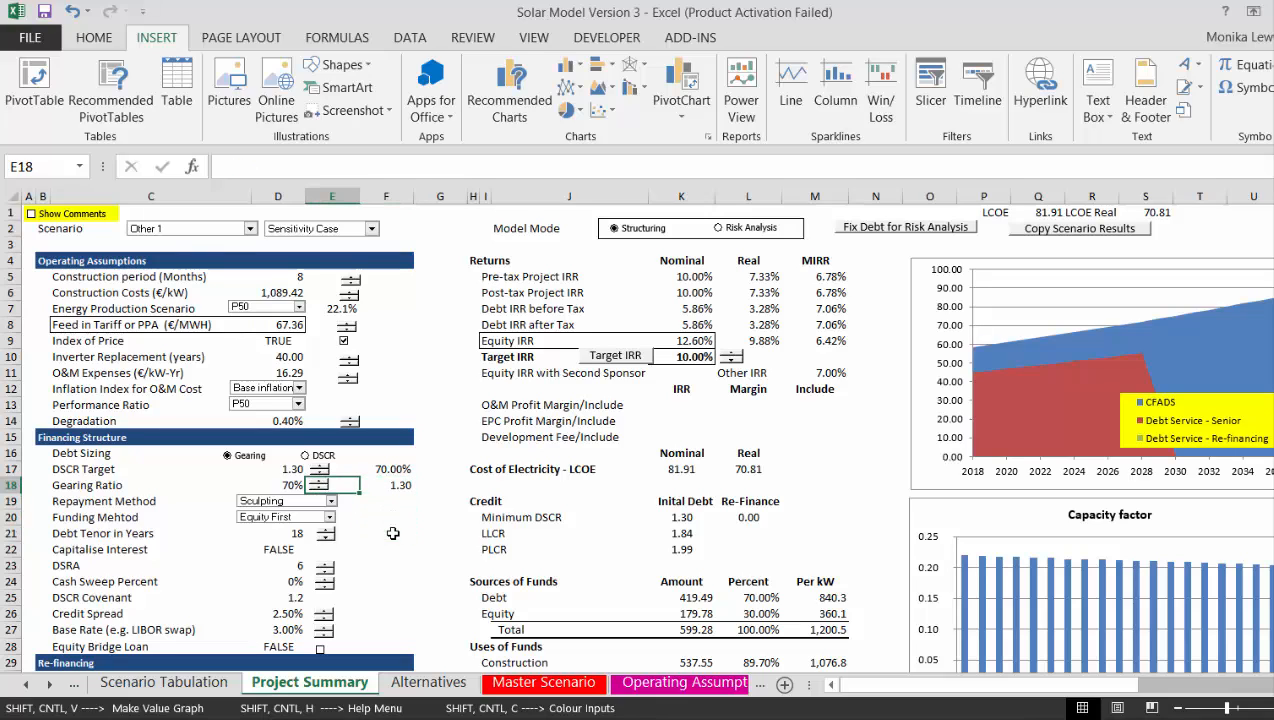
{"action": "key", "text": "Right"}
{"action": "key", "text": "Right"}
{"action": "key", "text": "Left"}
{"action": "key", "text": "Left"}
{"action": "key", "text": "Right"}
{"action": "key", "text": "Right"}
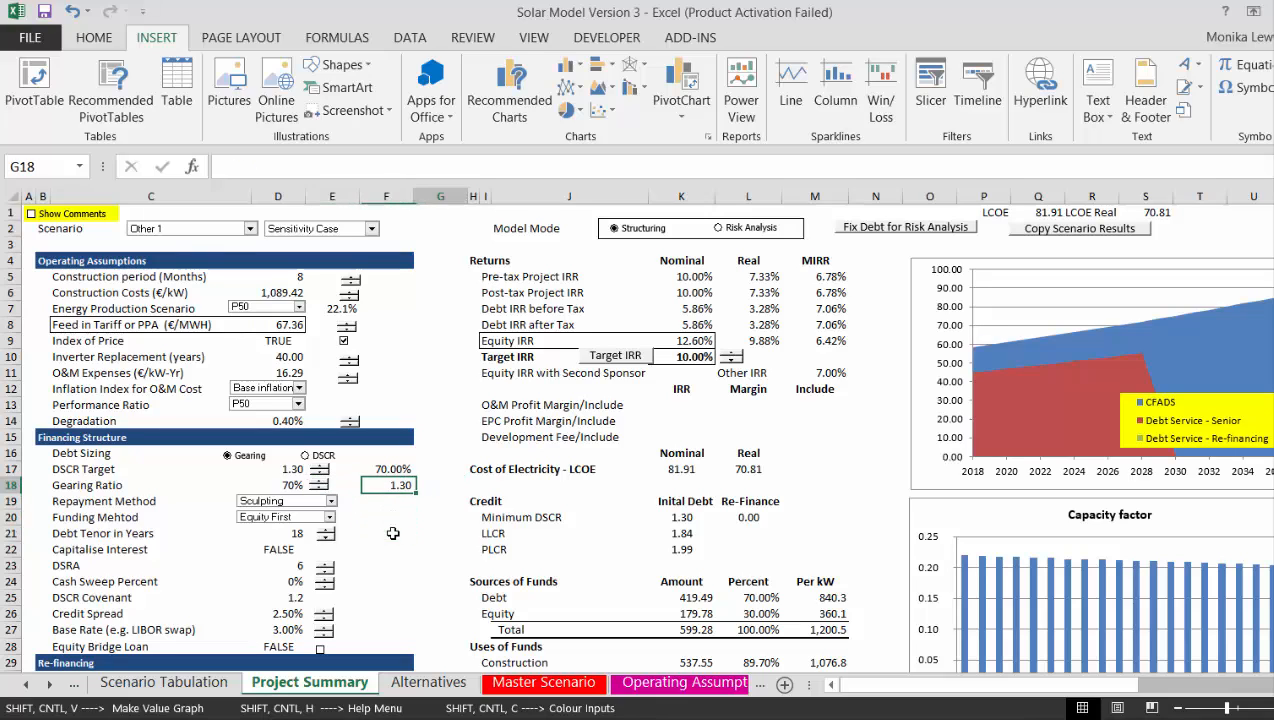
{"action": "key", "text": "Left"}
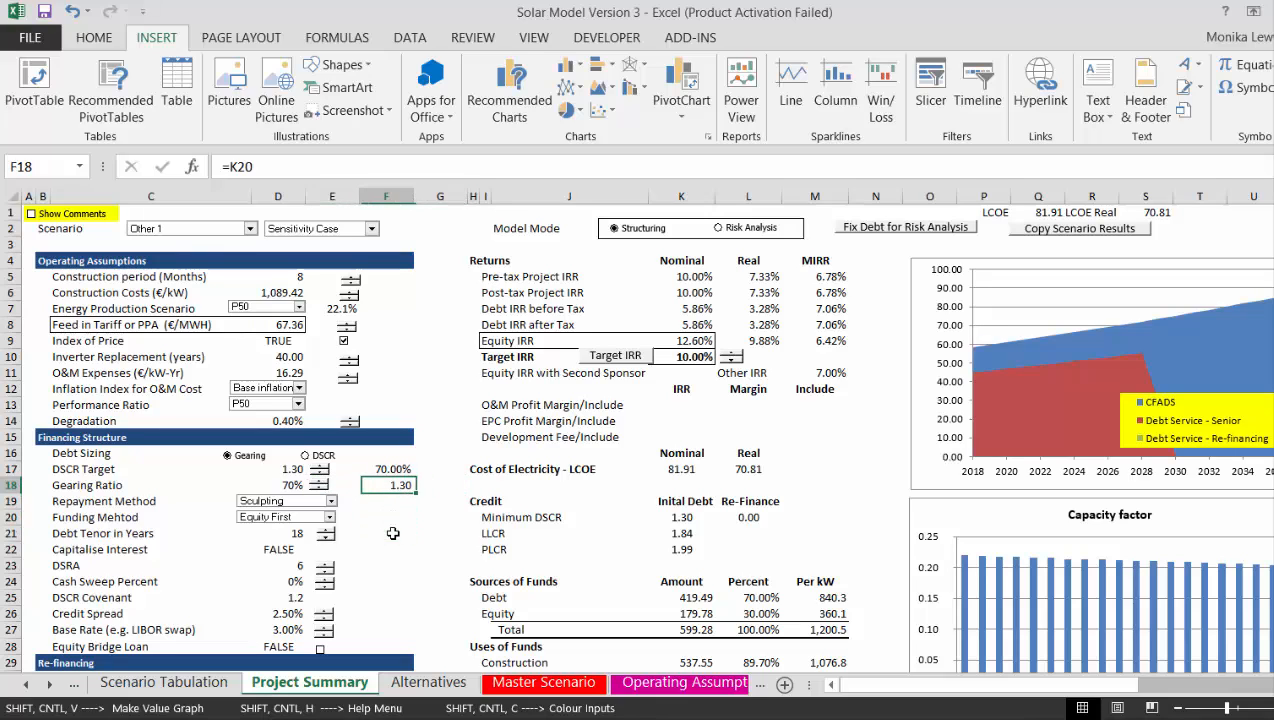
Set the debt Repayment Method to Level in the Financing Structure section
{"action": "left_click", "coordinate": [331, 501]}
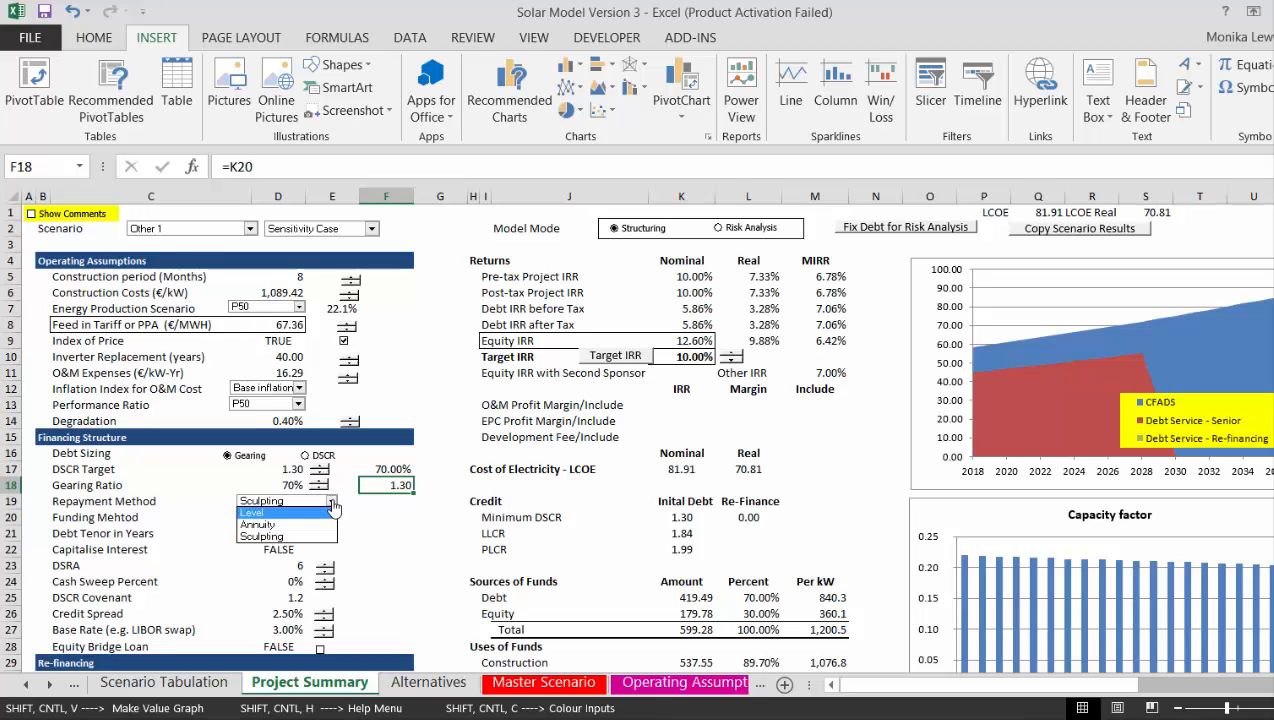
{"action": "left_click", "coordinate": [333, 511]}
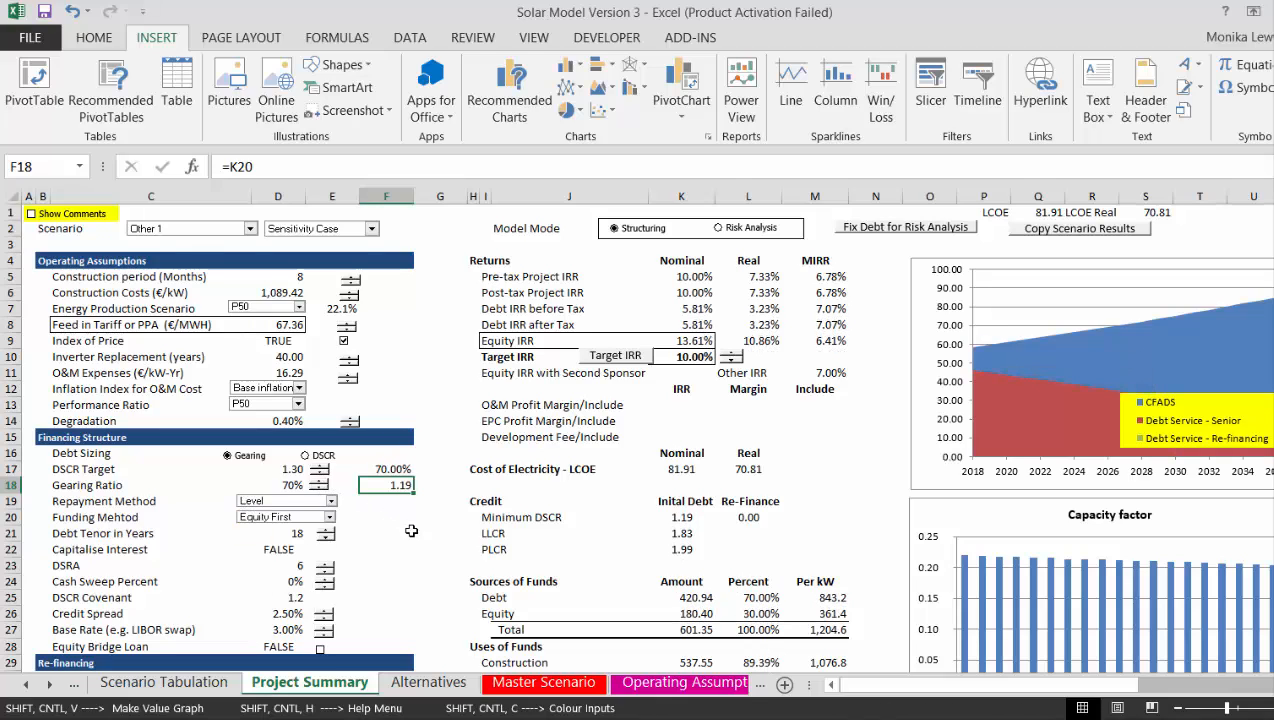
{"action": "left_click", "coordinate": [405, 533]}
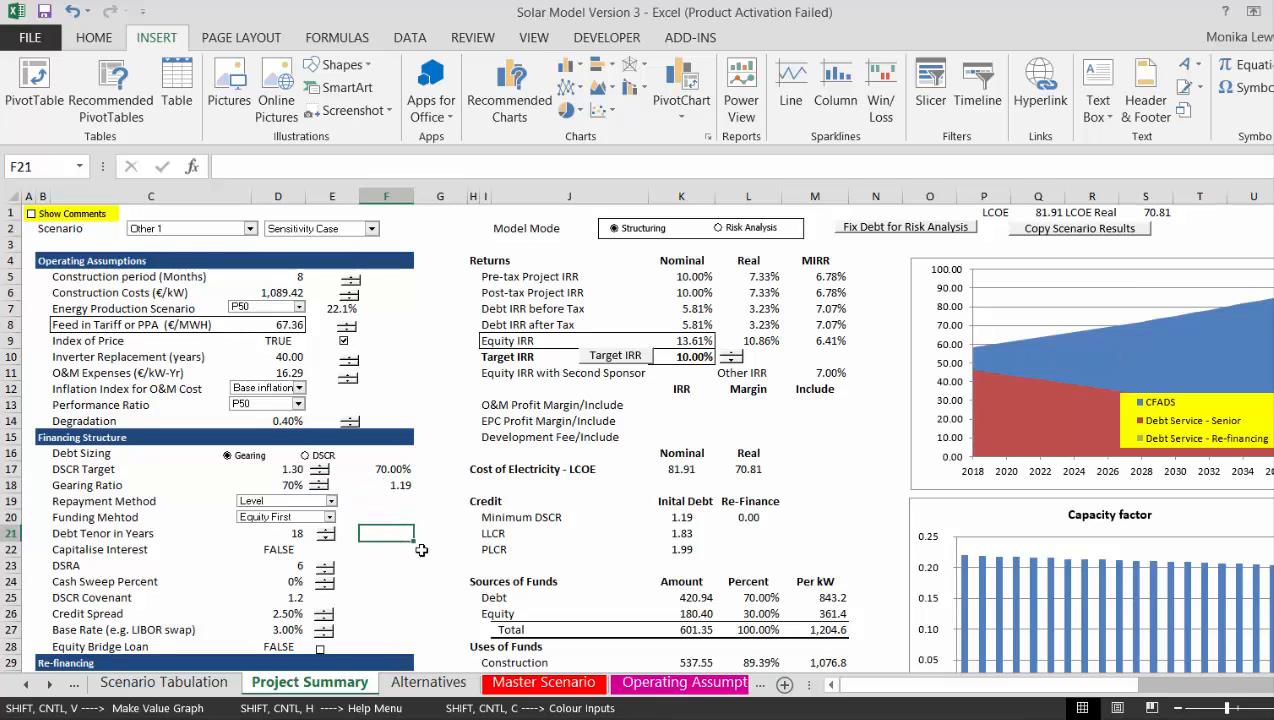
Consult the DSCR column of the Base, Agressive and Worst assumptions table on Project Summary
{"action": "left_click", "coordinate": [452, 576]}
{"action": "key", "text": "Right"}
{"action": "key", "text": "Right"}
{"action": "key", "text": "Right"}
{"action": "key", "text": "Right"}
{"action": "key", "text": "Right"}
{"action": "key", "text": "Right"}
{"action": "key", "text": "Right"}
{"action": "key", "text": "Right"}
{"action": "key", "text": "Right"}
{"action": "key", "text": "Right"}
{"action": "key", "text": "Right"}
{"action": "key", "text": "Right"}
{"action": "key", "text": "Right"}
{"action": "key", "text": "Right"}
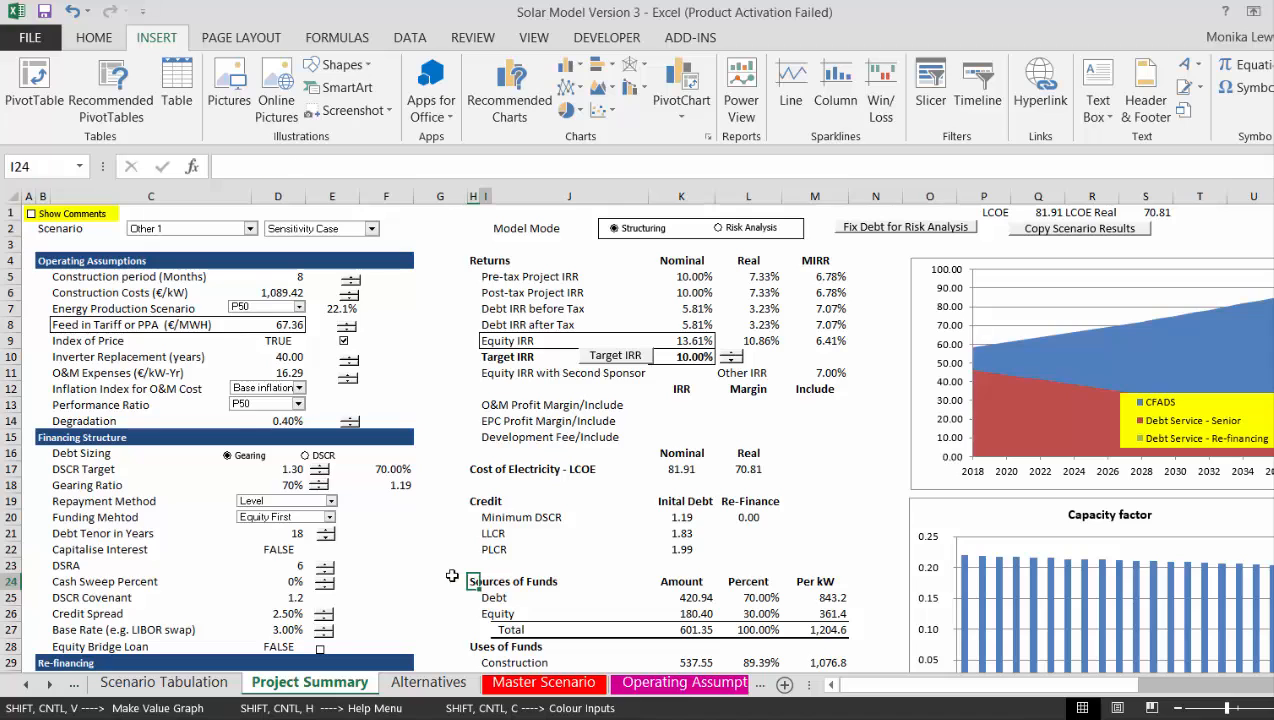
{"action": "key", "text": "Right"}
{"action": "key", "text": "Right"}
{"action": "key", "text": "Right"}
{"action": "key", "text": "Right"}
{"action": "key", "text": "Right"}
{"action": "key", "text": "Right"}
{"action": "key", "text": "Right"}
{"action": "key", "text": "Right"}
{"action": "key", "text": "Right"}
{"action": "key", "text": "Right"}
{"action": "key", "text": "Right"}
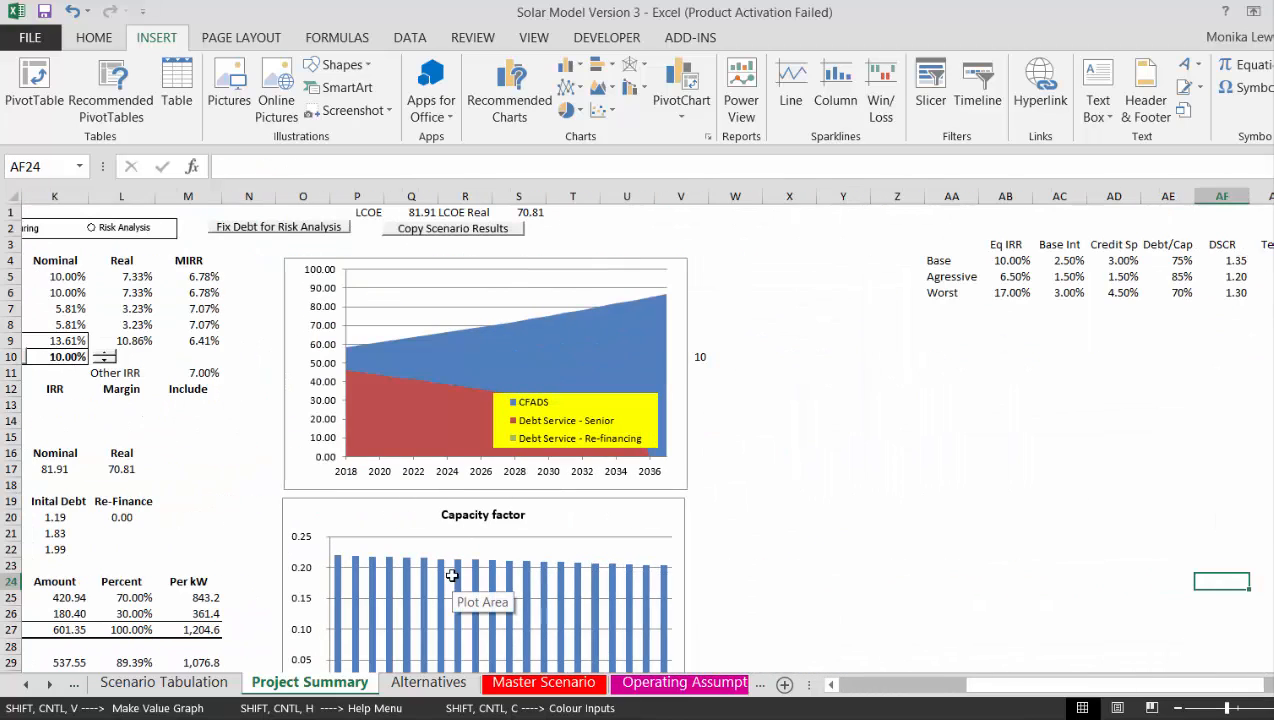
{"action": "key", "text": "Up"}
{"action": "key", "text": "Up"}
{"action": "key", "text": "Up"}
{"action": "key", "text": "Up"}
{"action": "key", "text": "Up"}
{"action": "key", "text": "Up"}
{"action": "key", "text": "Up"}
{"action": "key", "text": "Up"}
{"action": "key", "text": "Up"}
{"action": "key", "text": "Up"}
{"action": "key", "text": "Up"}
{"action": "key", "text": "Up"}
{"action": "key", "text": "Up"}
{"action": "key", "text": "Up"}
{"action": "key", "text": "Up"}
{"action": "key", "text": "Up"}
{"action": "key", "text": "Up"}
{"action": "key", "text": "Up"}
{"action": "key", "text": "Up"}
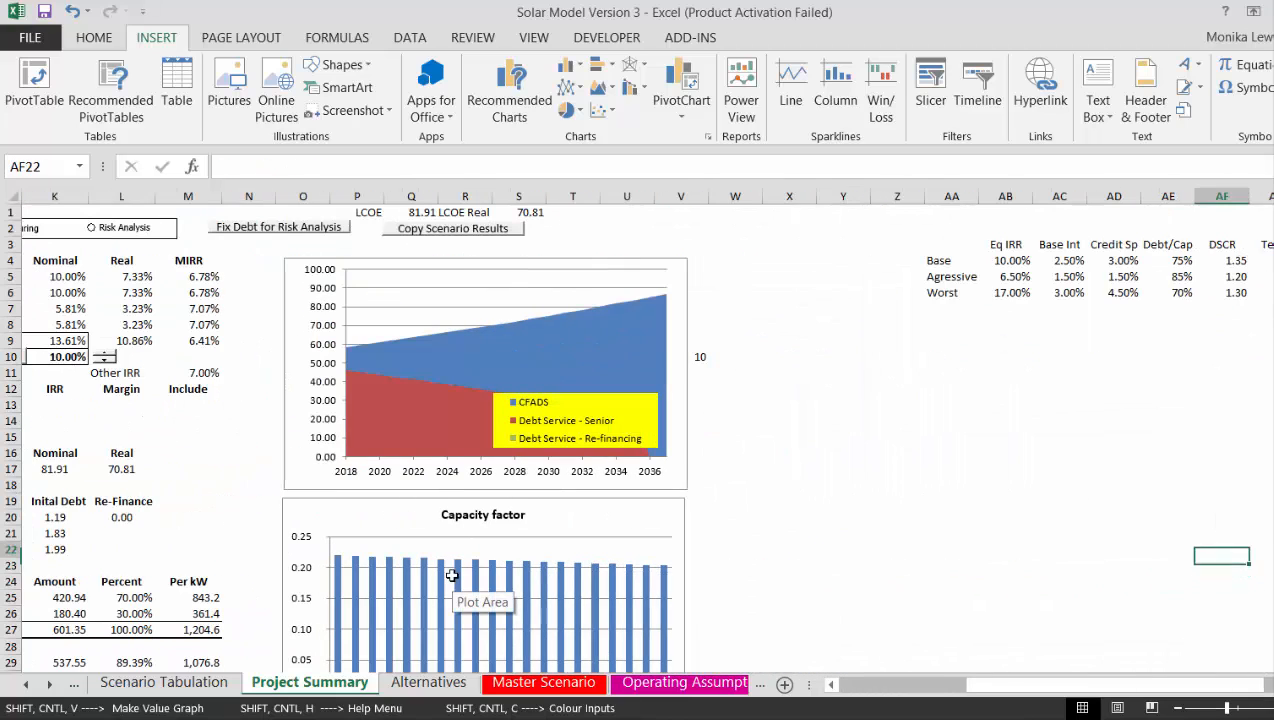
{"action": "key", "text": "Left"}
{"action": "key", "text": "Left"}
{"action": "key", "text": "Up"}
{"action": "key", "text": "Right"}
{"action": "key", "text": "Right"}
{"action": "key", "text": "Right"}
{"action": "key", "text": "Right"}
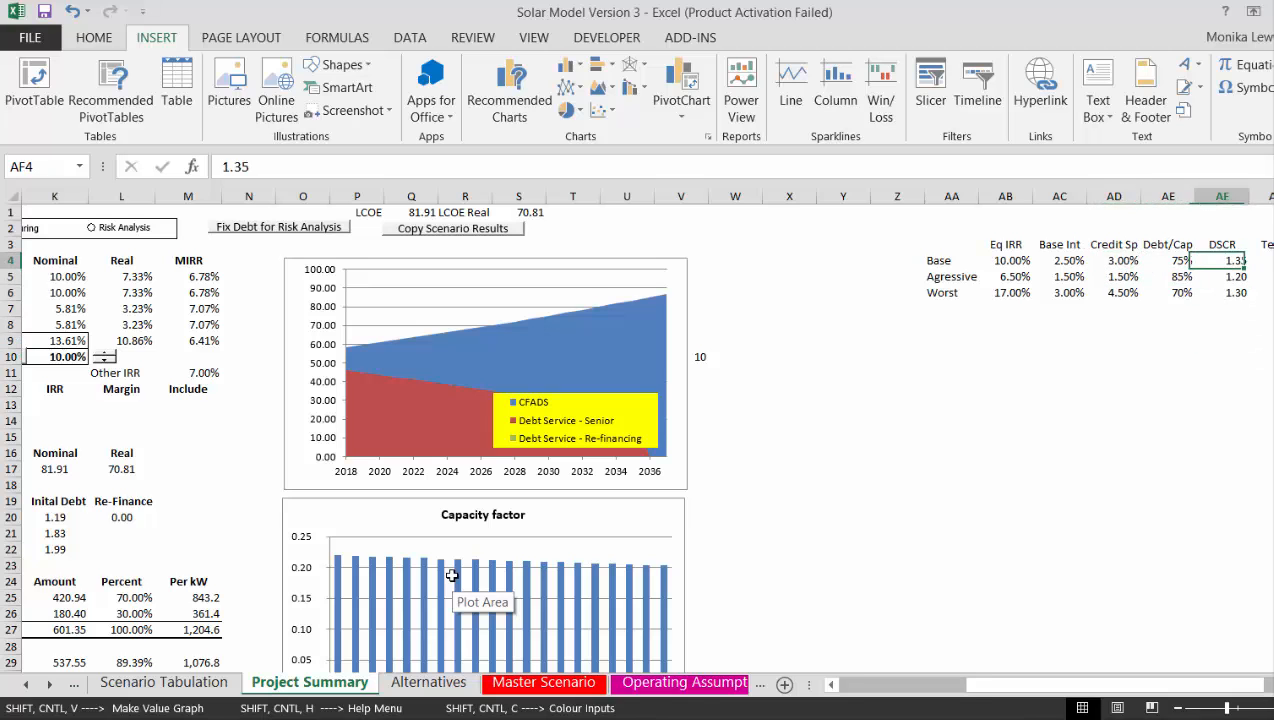
Review the Tenor, Type, Inflation, Dev Fee, EBL and DSRA columns of the scenario assumptions table
{"action": "key", "text": "Left"}
{"action": "key", "text": "Right"}
{"action": "key", "text": "Right"}
{"action": "key", "text": "Right"}
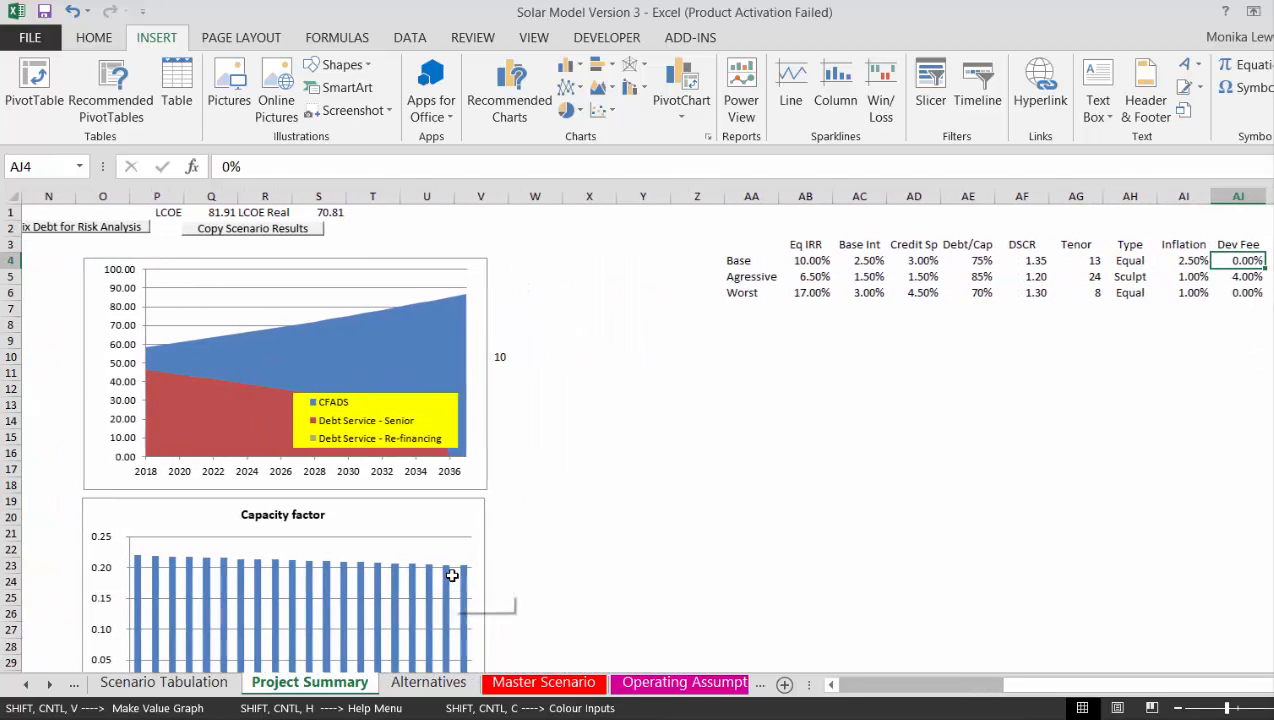
{"action": "key", "text": "Left"}
{"action": "key", "text": "Right"}
{"action": "key", "text": "Right"}
{"action": "key", "text": "Left"}
{"action": "key", "text": "Right"}
{"action": "key", "text": "Right"}
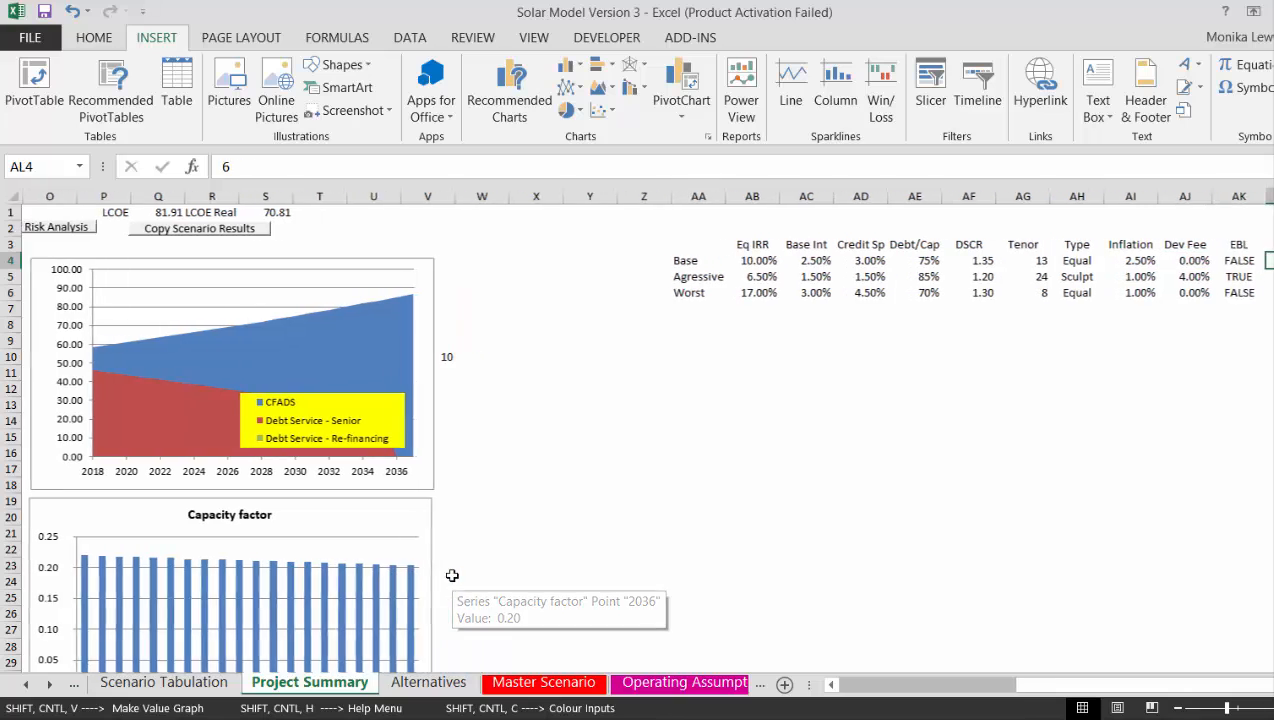
{"action": "key", "text": "Left"}
{"action": "key", "text": "Left"}
{"action": "key", "text": "Left"}
{"action": "key", "text": "Left"}
{"action": "key", "text": "Left"}
{"action": "key", "text": "Right"}
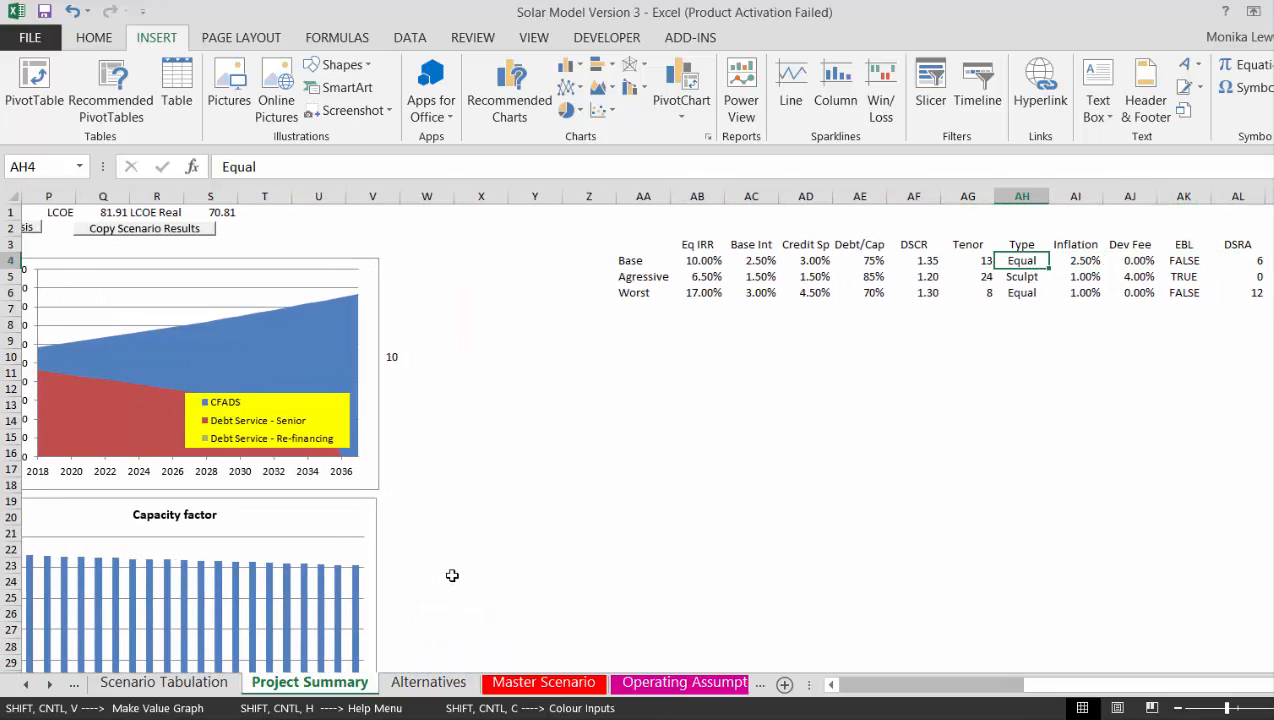
Set Inflation to 1% for the Base case and 2.5% for the Agressive case in the assumptions table
{"action": "key", "text": "Down"}
{"action": "key", "text": "Up"}
{"action": "key", "text": "Right"}
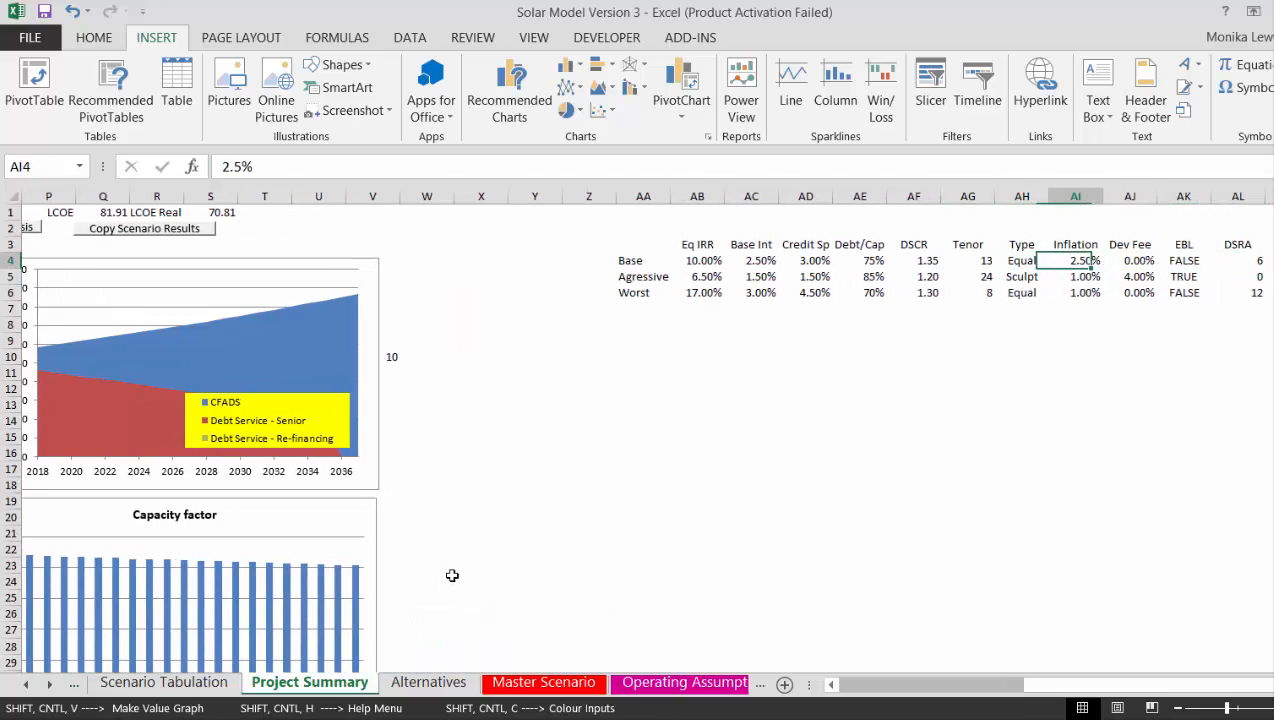
{"action": "type", "text": "1%"}
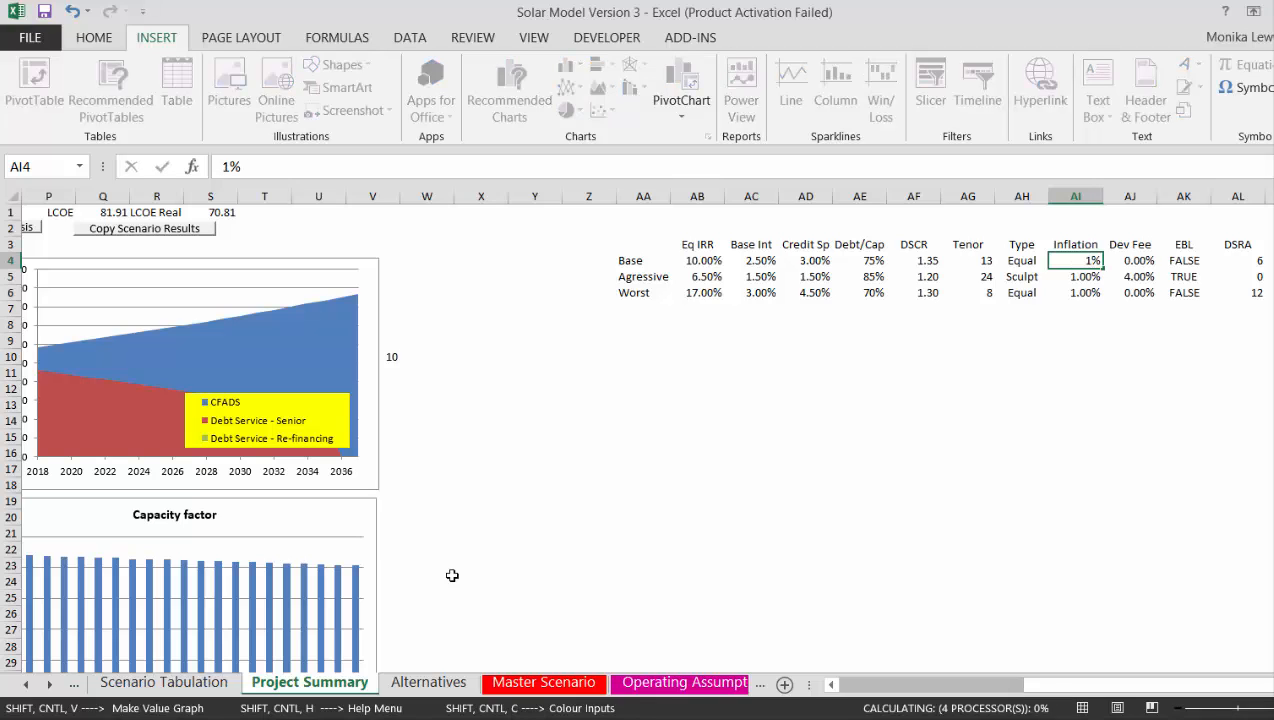
{"action": "key", "text": "Return"}
{"action": "type", "text": "2%"}
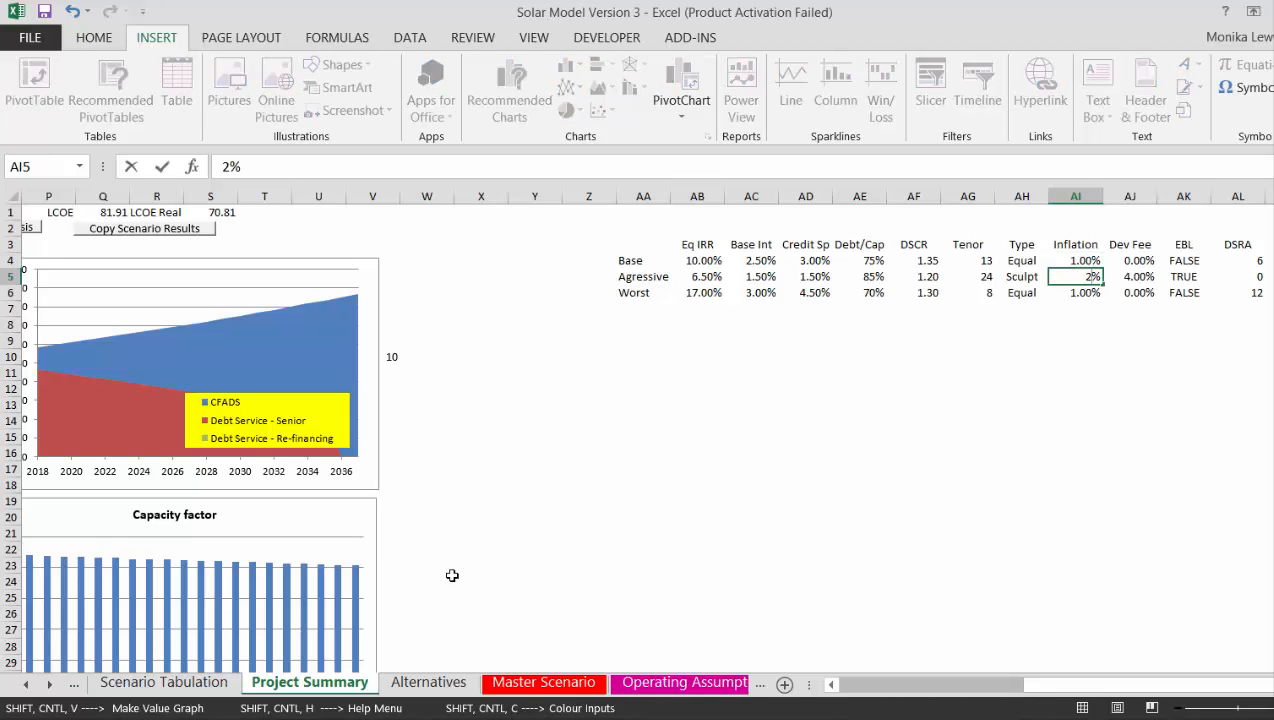
{"action": "key", "text": "Return"}
Examine the Type, Inflation and Dev Fee assumptions in the Agressive row
{"action": "key", "text": "Up"}
{"action": "key", "text": "Right"}
{"action": "key", "text": "Right"}
{"action": "key", "text": "Right"}
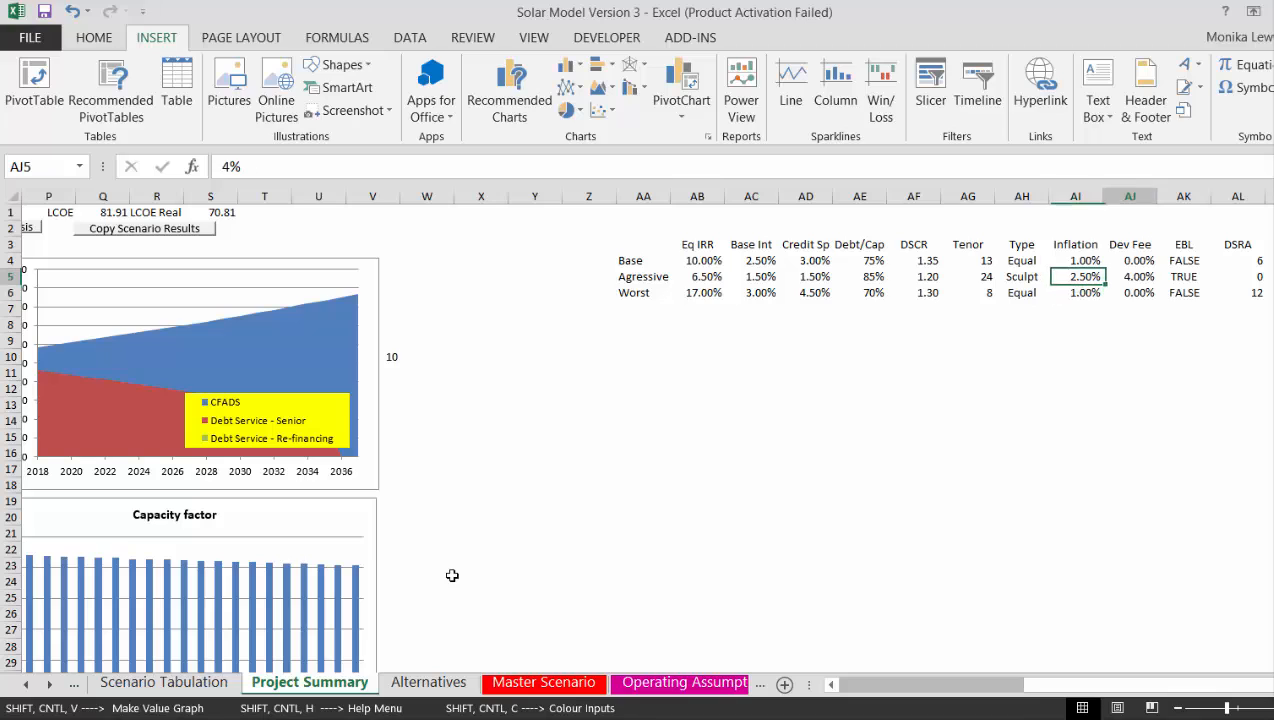
{"action": "key", "text": "Left"}
{"action": "key", "text": "Left"}
{"action": "key", "text": "Left"}
{"action": "key", "text": "Left"}
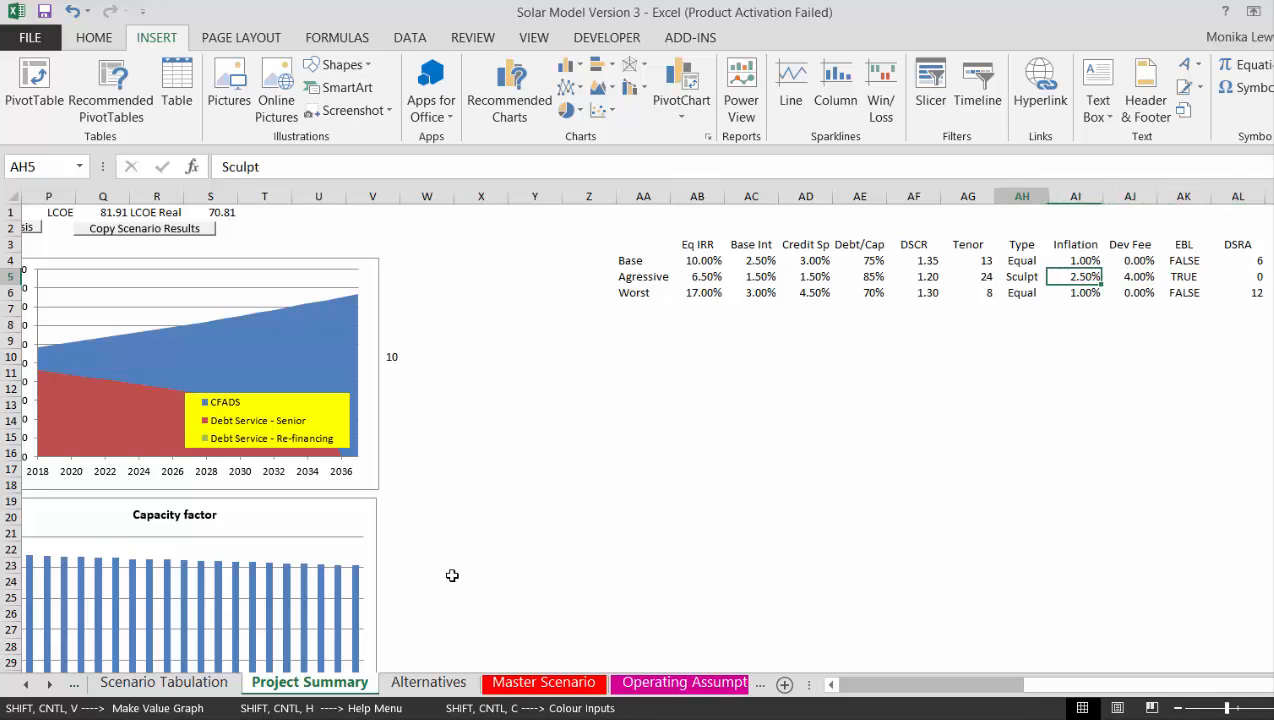
Examine the Dev Fee and EBL assumptions in the Agressive row of the scenario table
{"action": "key", "text": "Right"}
{"action": "key", "text": "Right"}
{"action": "key", "text": "Right"}
{"action": "key", "text": "Right"}
{"action": "key", "text": "Left"}
{"action": "key", "text": "Left"}
{"action": "key", "text": "Left"}
{"action": "key", "text": "Left"}
{"action": "key", "text": "Left"}
{"action": "key", "text": "Left"}
{"action": "key", "text": "Left"}
{"action": "key", "text": "Left"}
{"action": "key", "text": "Left"}
{"action": "key", "text": "Left"}
{"action": "key", "text": "Left"}
{"action": "key", "text": "Left"}
{"action": "key", "text": "Left"}
{"action": "key", "text": "Left"}
{"action": "key", "text": "Left"}
{"action": "key", "text": "Left"}
{"action": "key", "text": "Left"}
{"action": "key", "text": "Left"}
{"action": "key", "text": "Left"}
{"action": "key", "text": "Left"}
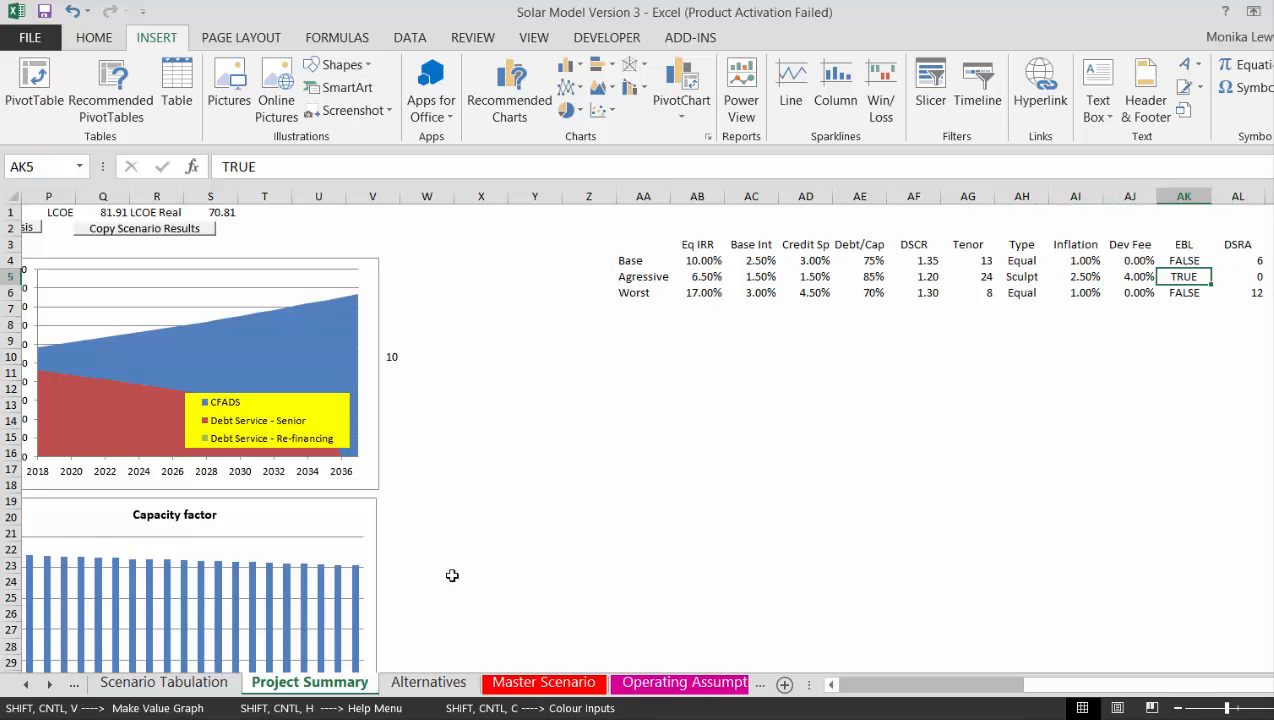
Reduce the Debt Tenor in the Financing Structure section to 15 years
{"action": "key", "text": "Left"}
{"action": "key", "text": "Left"}
{"action": "key", "text": "Left"}
{"action": "key", "text": "Left"}
{"action": "key", "text": "Left"}
{"action": "key", "text": "Left"}
{"action": "key", "text": "Left"}
{"action": "key", "text": "Left"}
{"action": "key", "text": "Left"}
{"action": "key", "text": "Left"}
{"action": "key", "text": "Left"}
{"action": "key", "text": "Left"}
{"action": "key", "text": "Left"}
{"action": "key", "text": "Left"}
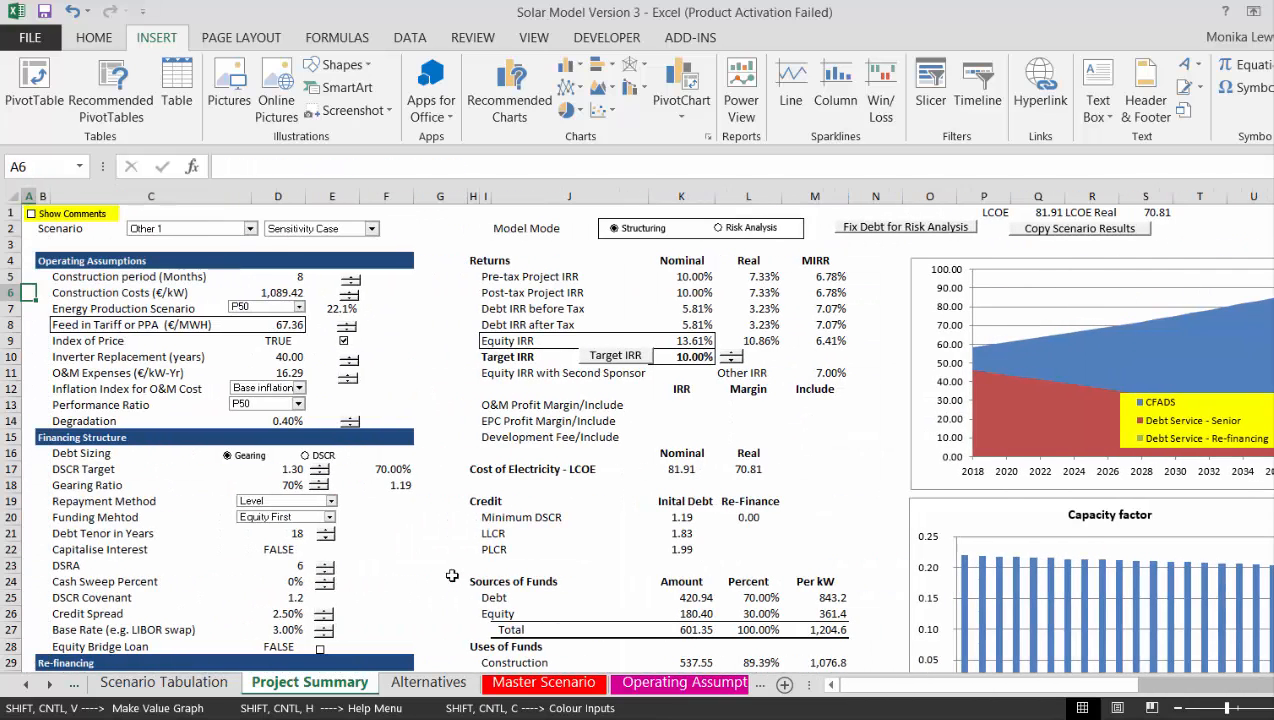
{"action": "key", "text": "Down"}
{"action": "key", "text": "Down"}
{"action": "key", "text": "Down"}
{"action": "key", "text": "Down"}
{"action": "key", "text": "Down"}
{"action": "key", "text": "Down"}
{"action": "key", "text": "Down"}
{"action": "key", "text": "Down"}
{"action": "key", "text": "Down"}
{"action": "key", "text": "Down"}
{"action": "key", "text": "Down"}
{"action": "key", "text": "Down"}
{"action": "key", "text": "Down"}
{"action": "key", "text": "Down"}
{"action": "key", "text": "Down"}
{"action": "key", "text": "Down"}
{"action": "key", "text": "Down"}
{"action": "key", "text": "Down"}
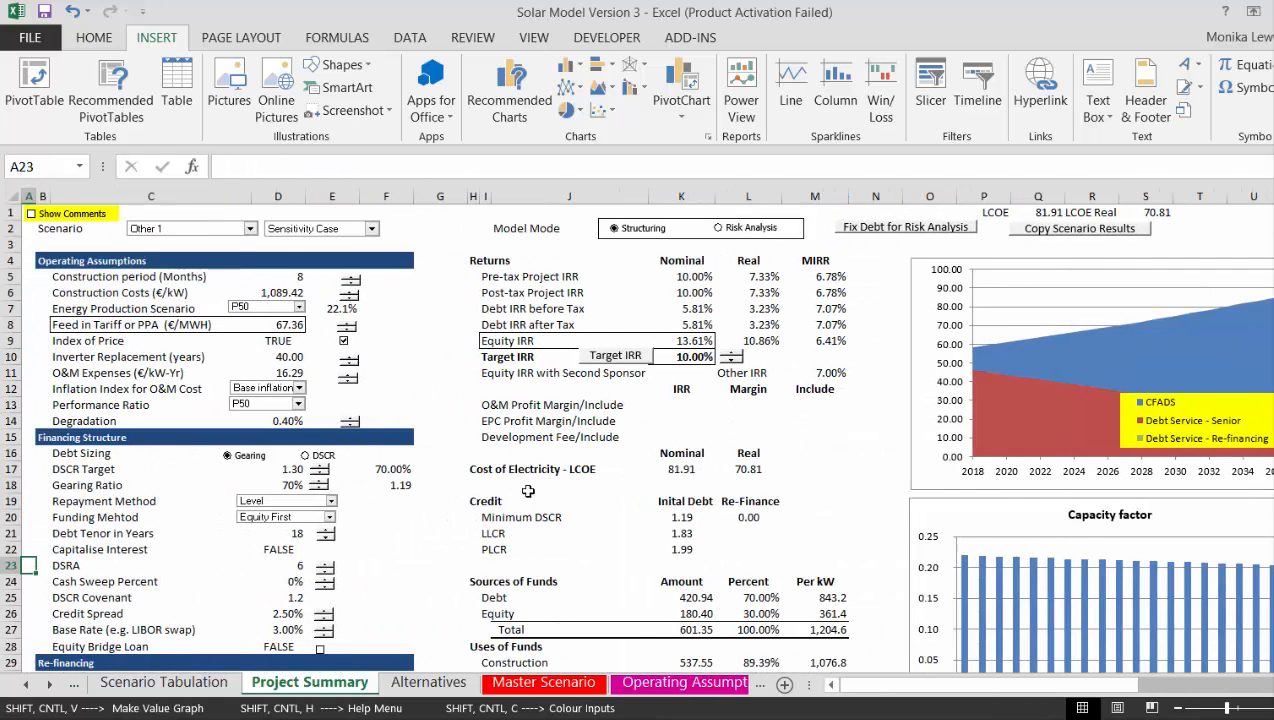
{"action": "left_click", "coordinate": [327, 540]}
{"action": "left_click", "coordinate": [327, 540]}
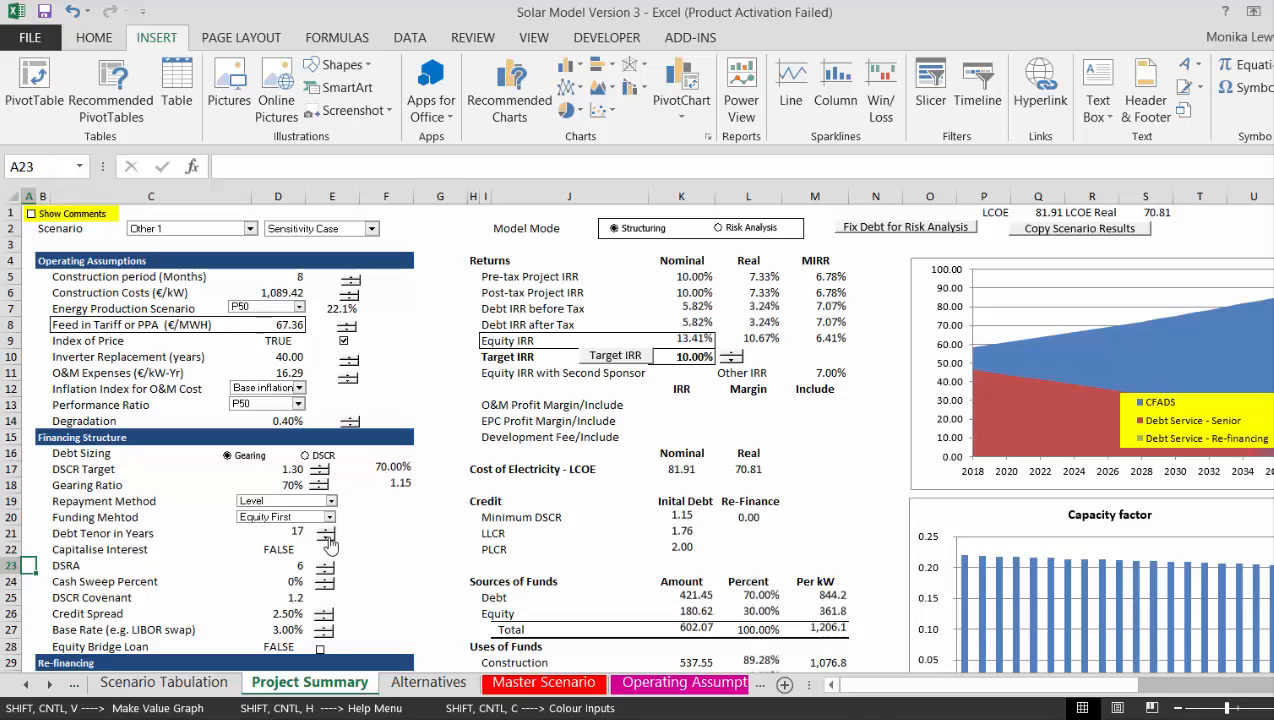
{"action": "left_click", "coordinate": [327, 540]}
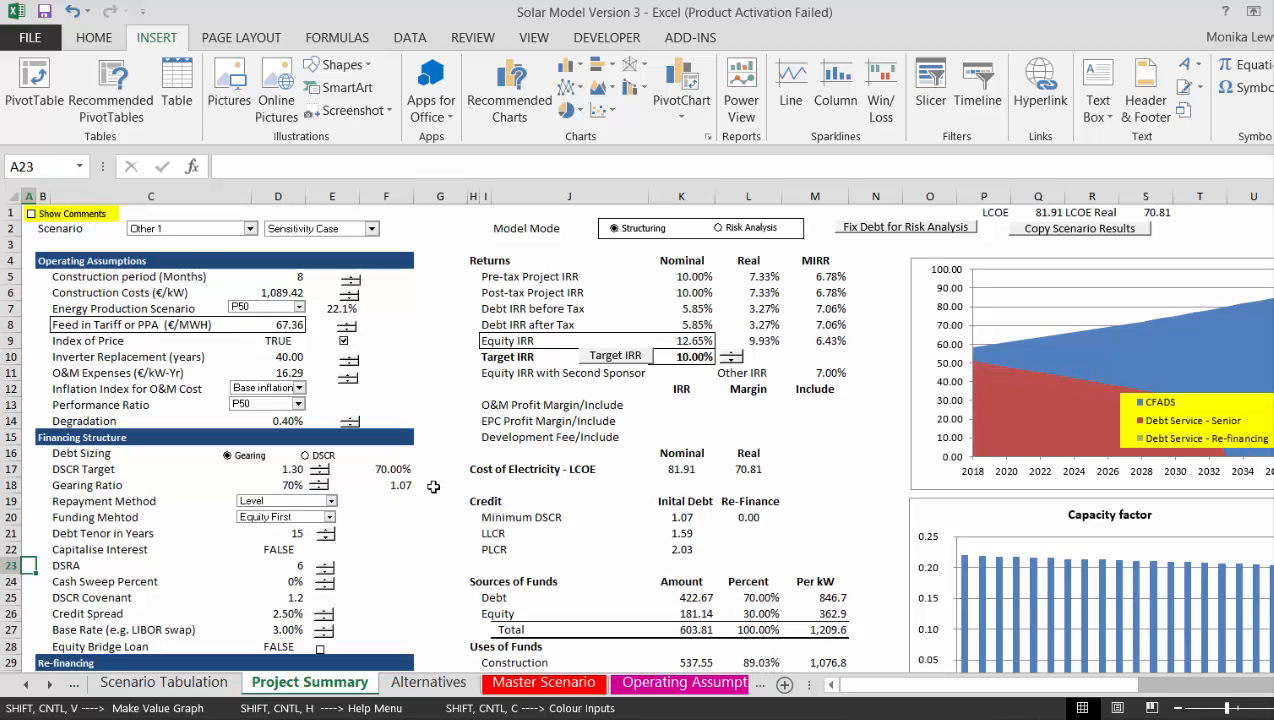
Consult the Tenor column of the scenario assumptions table for the Base case
{"action": "left_click", "coordinate": [441, 483]}
{"action": "key", "text": "Right"}
{"action": "key", "text": "Right"}
{"action": "key", "text": "Right"}
{"action": "key", "text": "Right"}
{"action": "key", "text": "Right"}
{"action": "key", "text": "Right"}
{"action": "key", "text": "Right"}
{"action": "key", "text": "Right"}
{"action": "key", "text": "Right"}
{"action": "key", "text": "Right"}
{"action": "key", "text": "Right"}
{"action": "key", "text": "Right"}
{"action": "key", "text": "Right"}
{"action": "key", "text": "Right"}
{"action": "key", "text": "Right"}
{"action": "key", "text": "Right"}
{"action": "key", "text": "Right"}
{"action": "key", "text": "Right"}
{"action": "key", "text": "Right"}
{"action": "key", "text": "Right"}
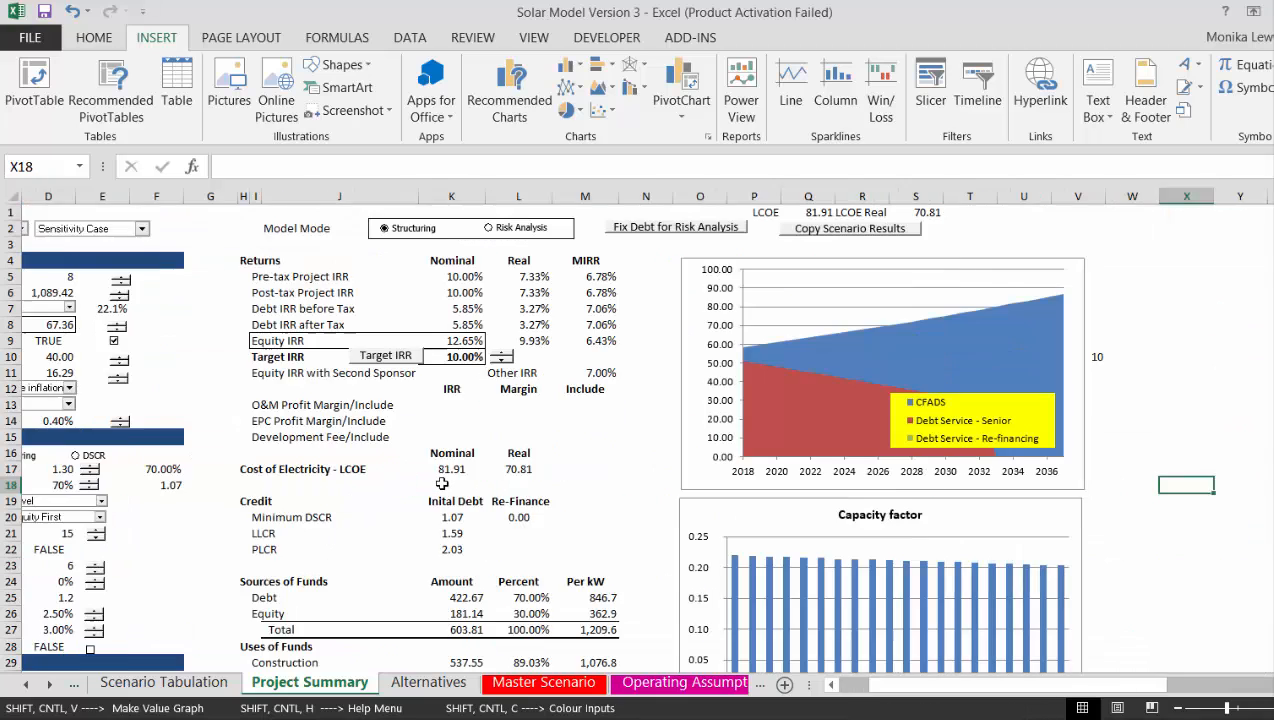
{"action": "key", "text": "Right"}
{"action": "key", "text": "Left"}
{"action": "key", "text": "Left"}
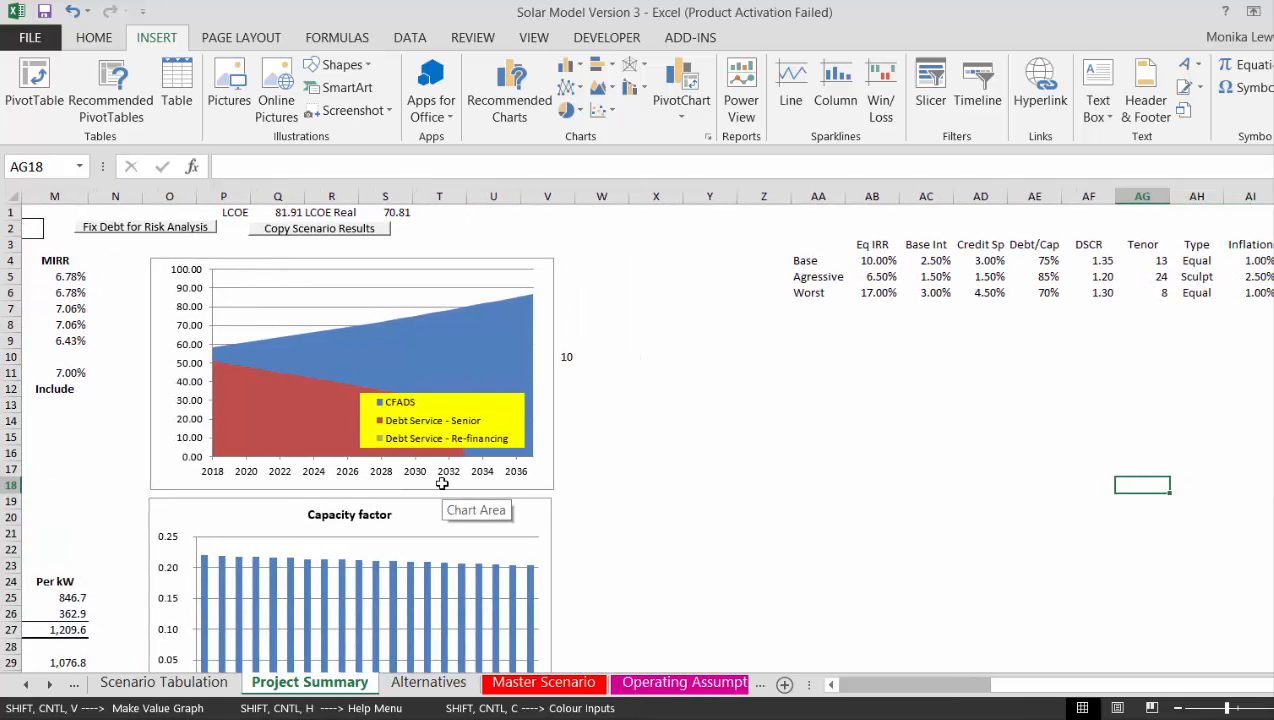
Set the Debt Tenor in the Financing Structure section to 14 years
{"action": "key", "text": "Up"}
{"action": "key", "text": "Left"}
{"action": "key", "text": "Left"}
{"action": "key", "text": "Left"}
{"action": "key", "text": "Left"}
{"action": "key", "text": "Left"}
{"action": "key", "text": "Left"}
{"action": "key", "text": "Left"}
{"action": "key", "text": "Left"}
{"action": "key", "text": "Left"}
{"action": "key", "text": "Left"}
{"action": "key", "text": "Left"}
{"action": "key", "text": "Left"}
{"action": "key", "text": "Left"}
{"action": "key", "text": "Left"}
{"action": "key", "text": "Left"}
{"action": "key", "text": "Left"}
{"action": "key", "text": "Left"}
{"action": "key", "text": "Left"}
{"action": "key", "text": "Left"}
{"action": "key", "text": "Left"}
{"action": "key", "text": "Left"}
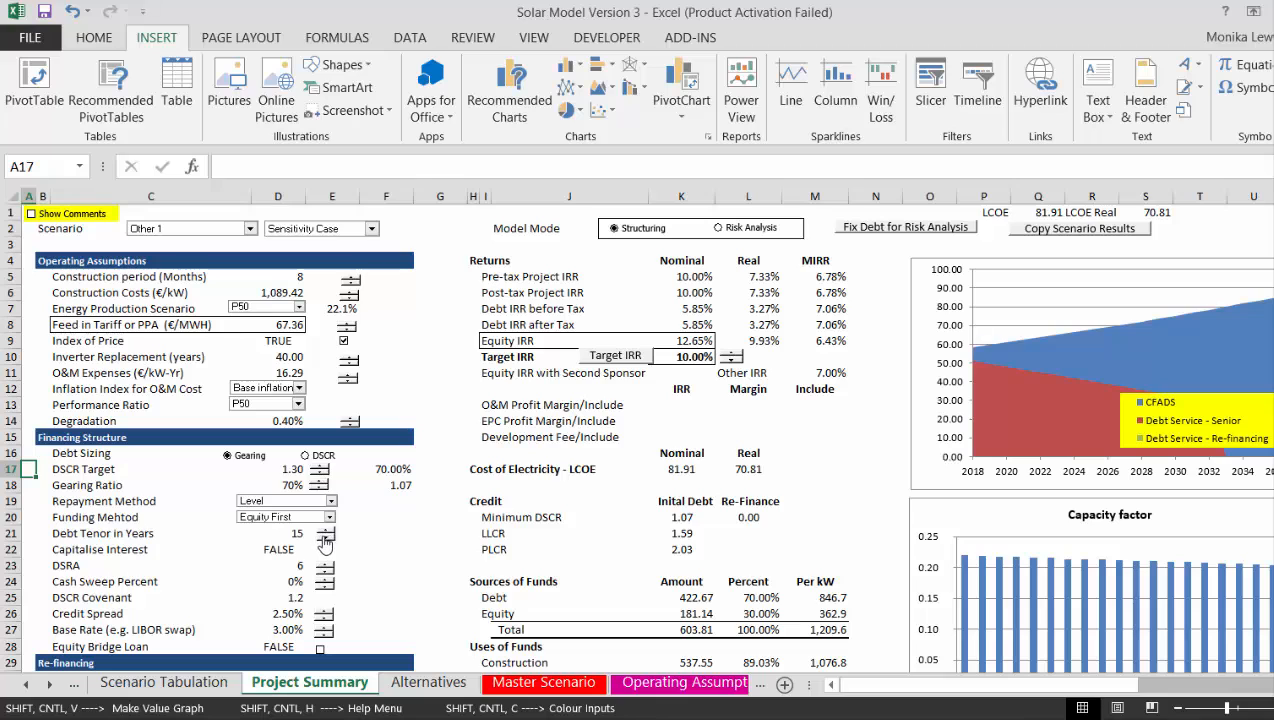
{"action": "left_click", "coordinate": [326, 541]}
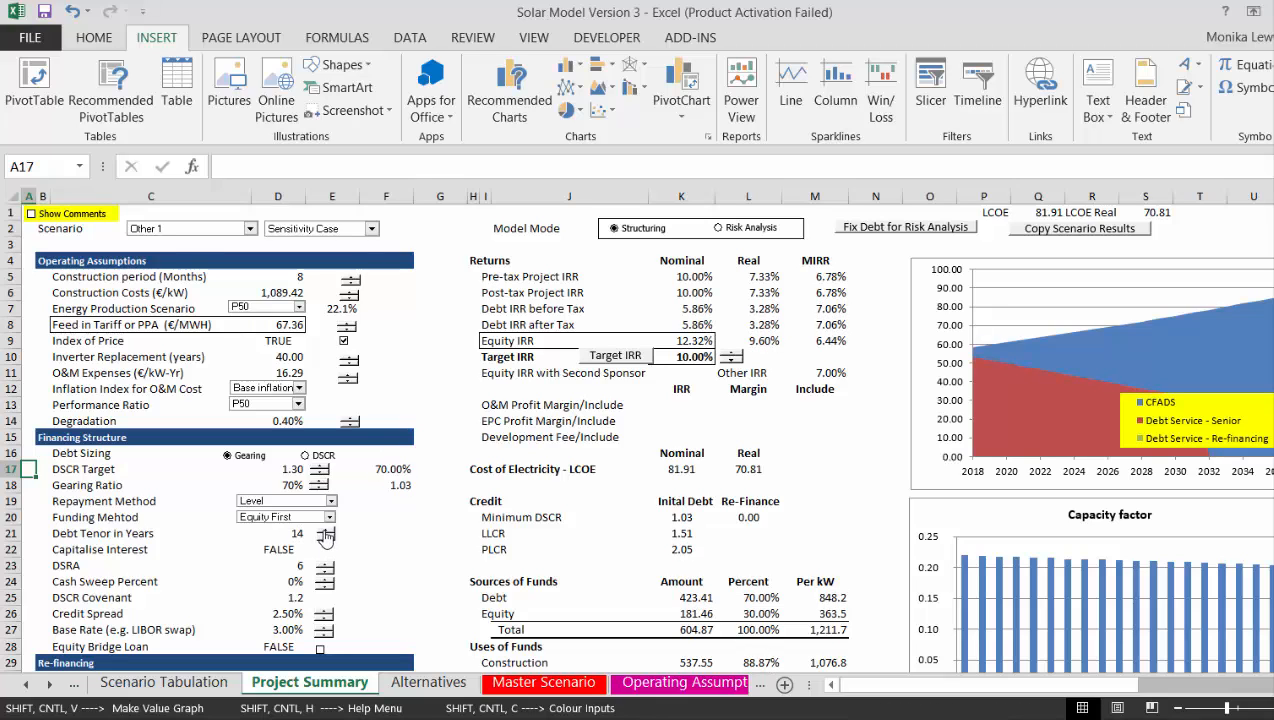
{"action": "left_click", "coordinate": [325, 530]}
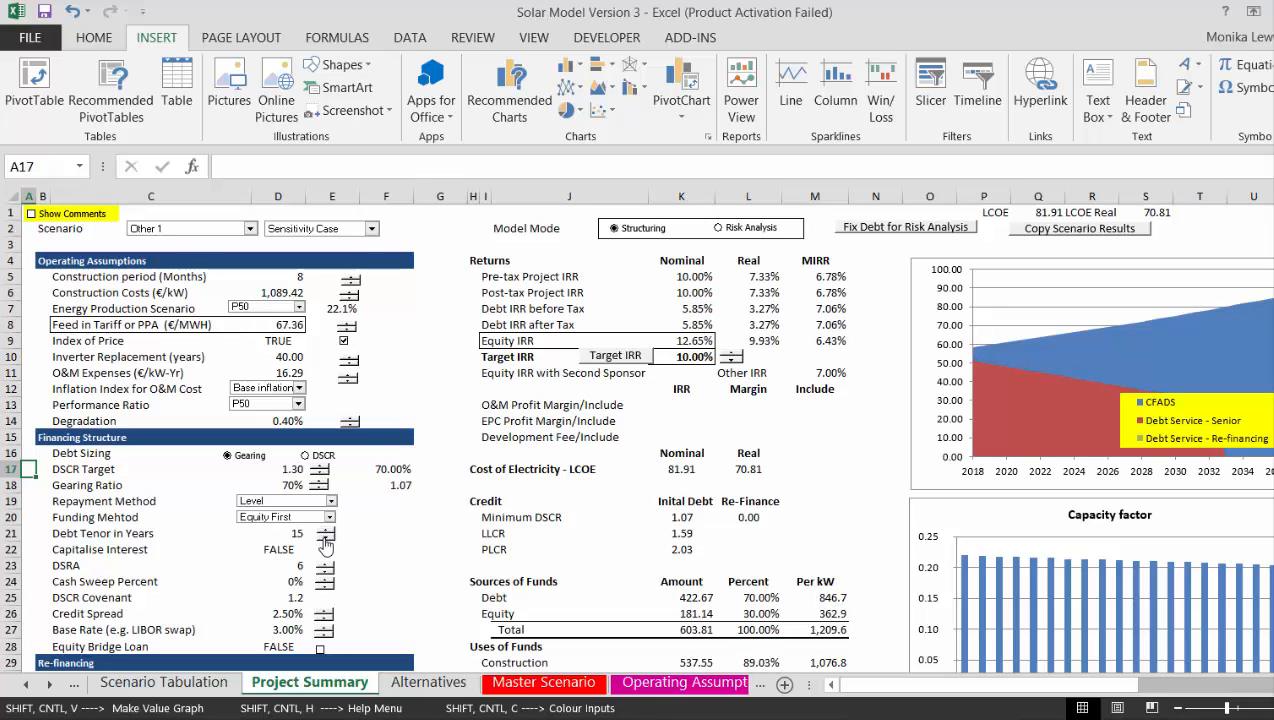
{"action": "left_click", "coordinate": [326, 541]}
Set the Base case Tenor to 14 in the scenario assumptions table
{"action": "left_click", "coordinate": [371, 539]}
{"action": "key", "text": "Right"}
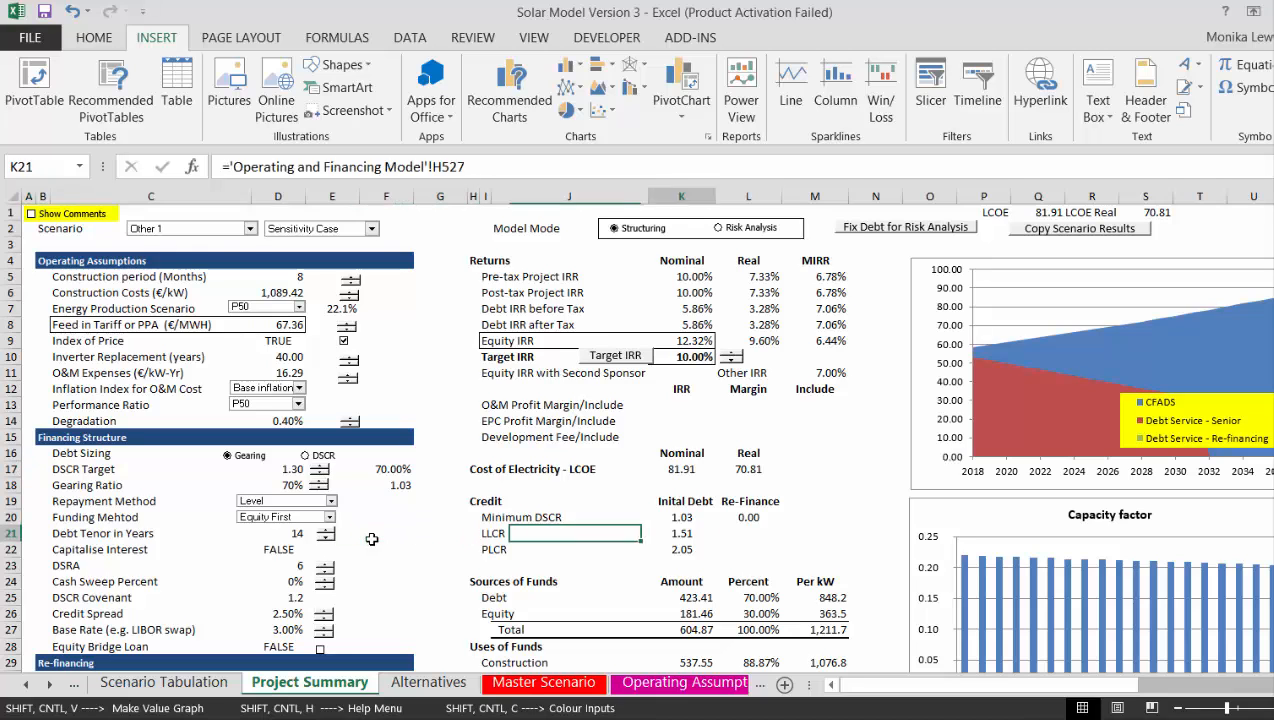
{"action": "key", "text": "Right"}
{"action": "key", "text": "Right"}
{"action": "key", "text": "Right"}
{"action": "key", "text": "Right"}
{"action": "key", "text": "Right"}
{"action": "key", "text": "Right"}
{"action": "key", "text": "Right"}
{"action": "key", "text": "Right"}
{"action": "key", "text": "Right"}
{"action": "key", "text": "Right"}
{"action": "key", "text": "Right"}
{"action": "key", "text": "Right"}
{"action": "key", "text": "Right"}
{"action": "key", "text": "Right"}
{"action": "key", "text": "Right"}
{"action": "key", "text": "Right"}
{"action": "key", "text": "Right"}
{"action": "key", "text": "Right"}
{"action": "key", "text": "Up"}
{"action": "key", "text": "Up"}
{"action": "key", "text": "Up"}
{"action": "key", "text": "Up"}
{"action": "key", "text": "Up"}
{"action": "key", "text": "Up"}
{"action": "key", "text": "Up"}
{"action": "key", "text": "Up"}
{"action": "key", "text": "Up"}
{"action": "key", "text": "Up"}
{"action": "key", "text": "Up"}
{"action": "key", "text": "Up"}
{"action": "key", "text": "Up"}
{"action": "key", "text": "Up"}
{"action": "key", "text": "Up"}
{"action": "key", "text": "Up"}
{"action": "key", "text": "Up"}
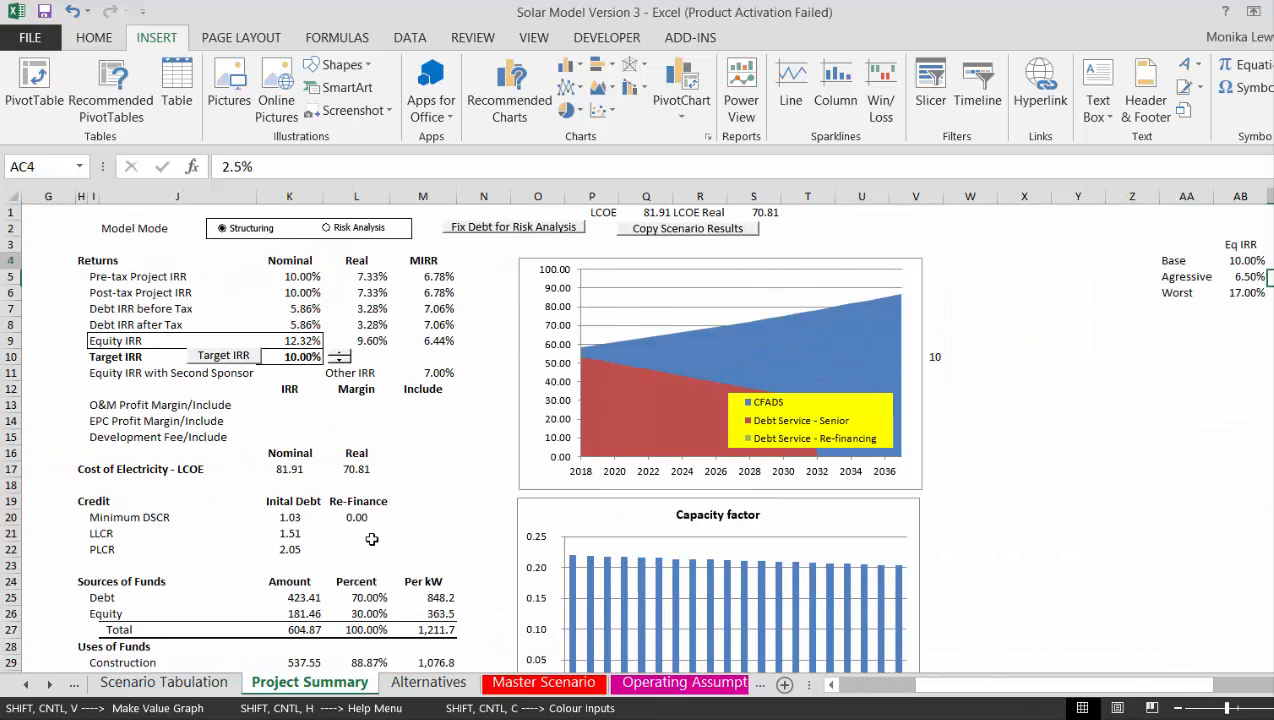
{"action": "key", "text": "Right"}
{"action": "key", "text": "Right"}
{"action": "key", "text": "Right"}
{"action": "key", "text": "Right"}
{"action": "key", "text": "Up"}
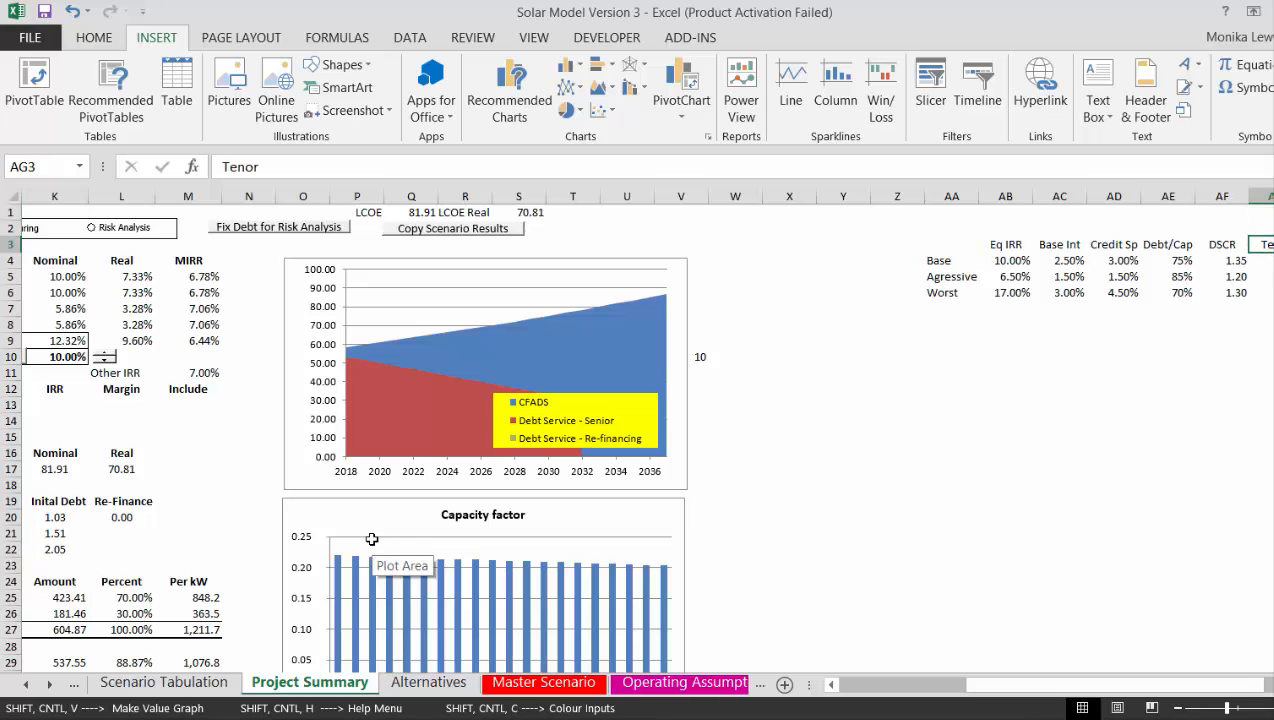
{"action": "key", "text": "Down"}
{"action": "type", "text": "14"}
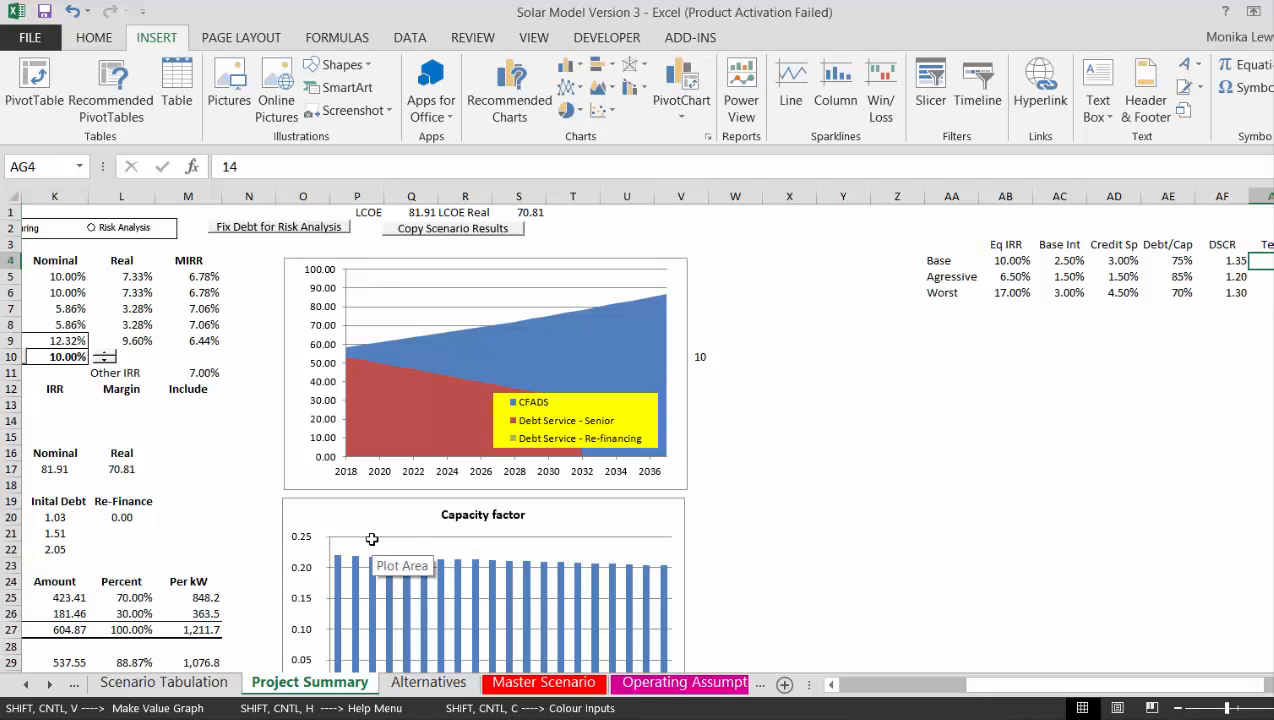
Set the Base case repayment Type to Annuity in the assumptions table
{"action": "key", "text": "Right"}
{"action": "type", "text": "Annu"}
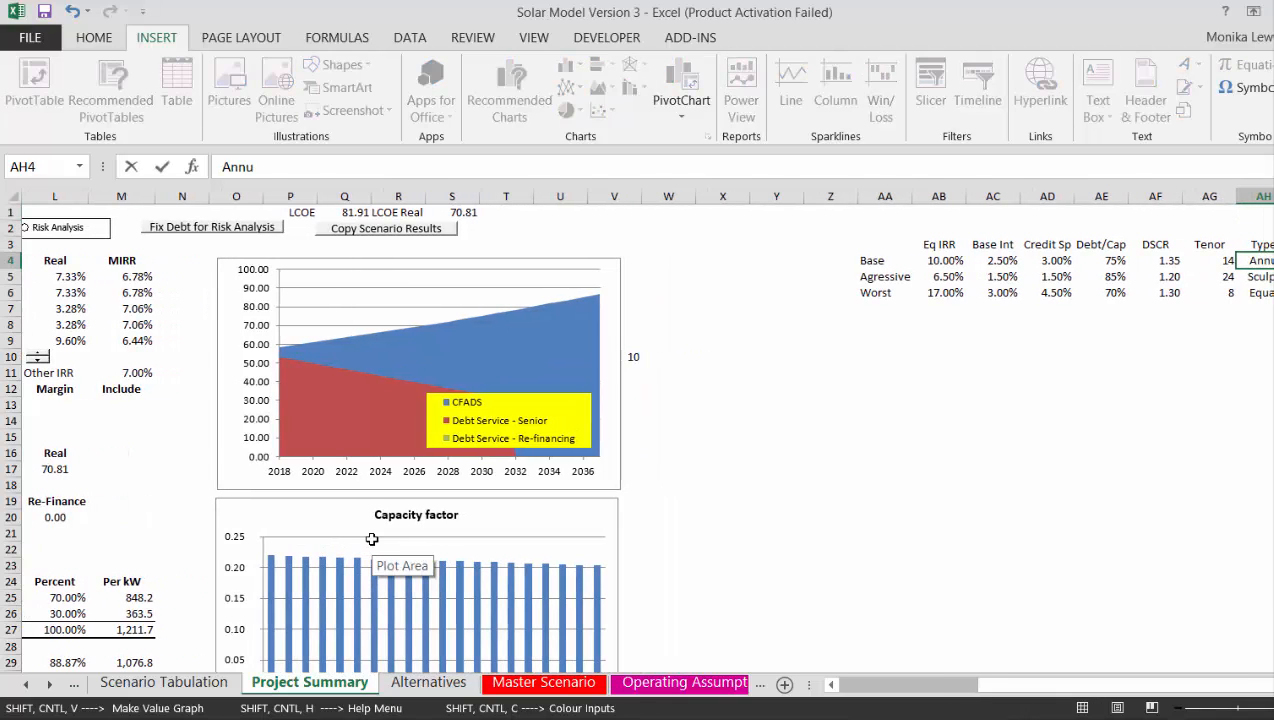
{"action": "type", "text": "ity"}
{"action": "key", "text": "Return"}
{"action": "key", "text": "Left"}
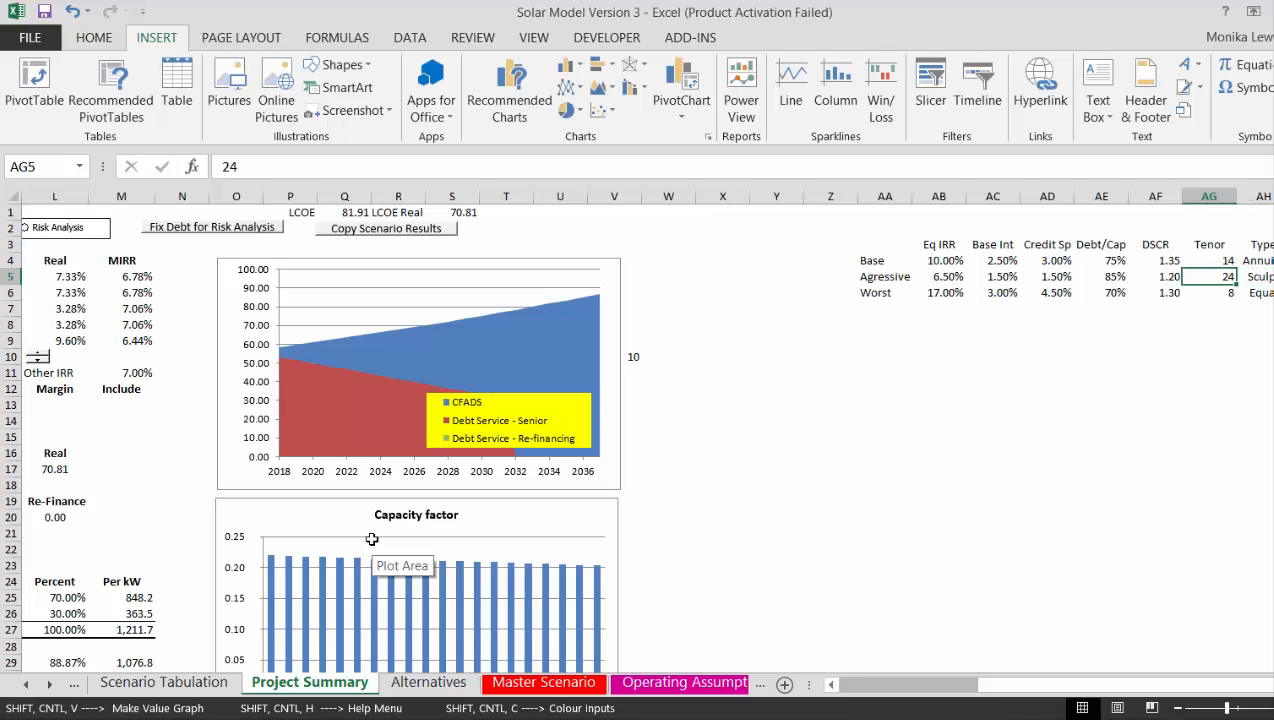
Set the Repayment Method in the Financing Structure section to Annuity
{"action": "key", "text": "Left"}
{"action": "key", "text": "Left"}
{"action": "key", "text": "Left"}
{"action": "key", "text": "Left"}
{"action": "key", "text": "Left"}
{"action": "key", "text": "Left"}
{"action": "key", "text": "Left"}
{"action": "key", "text": "Left"}
{"action": "key", "text": "Left"}
{"action": "key", "text": "Left"}
{"action": "key", "text": "Left"}
{"action": "key", "text": "Left"}
{"action": "key", "text": "Left"}
{"action": "key", "text": "Left"}
{"action": "key", "text": "Left"}
{"action": "key", "text": "Left"}
{"action": "key", "text": "Left"}
{"action": "key", "text": "Left"}
{"action": "key", "text": "Left"}
{"action": "key", "text": "Left"}
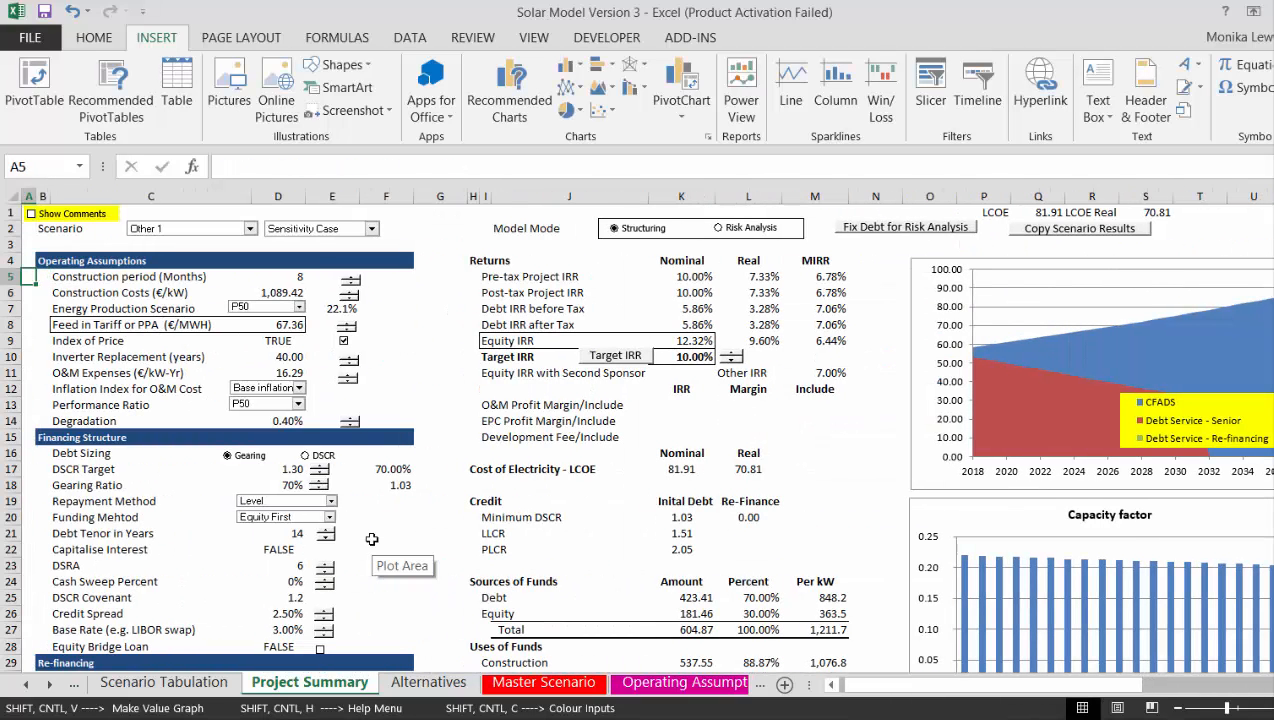
{"action": "left_click", "coordinate": [331, 501]}
{"action": "key", "text": "Return"}
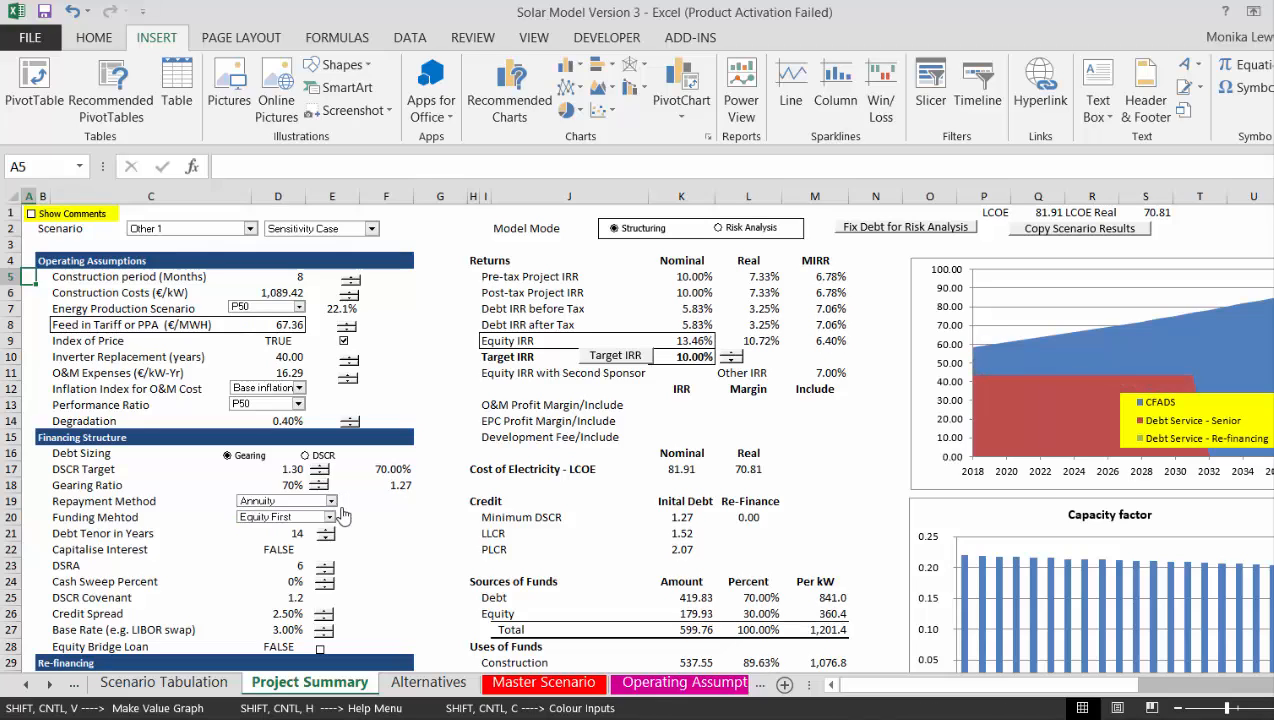
{"action": "left_click", "coordinate": [375, 522]}
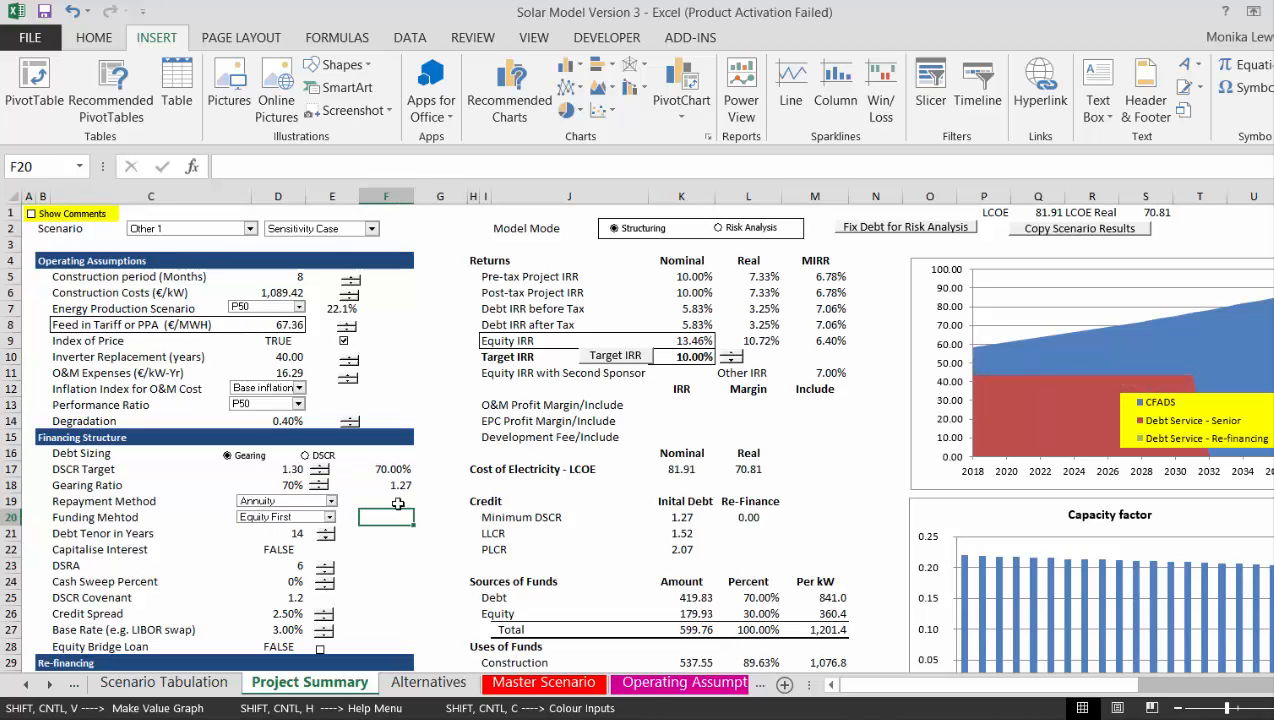
{"action": "left_click", "coordinate": [407, 535]}
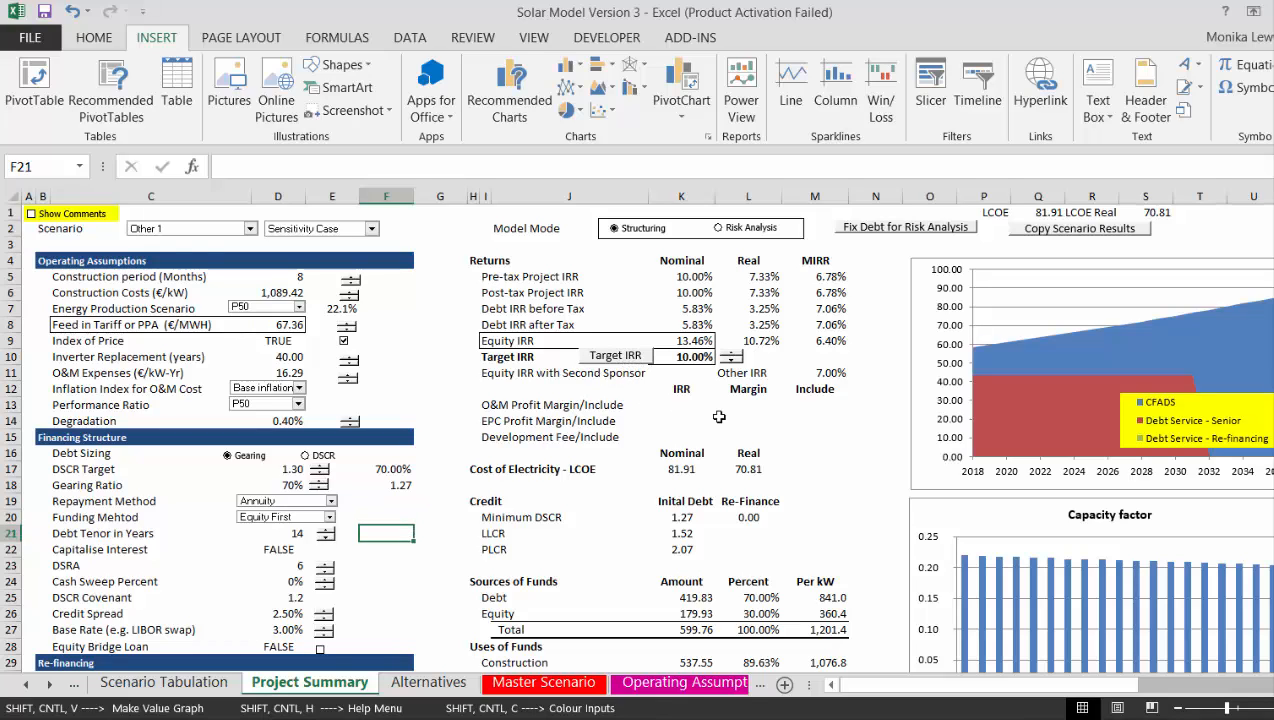
Review the scenario assumptions table from Eq IRR through DSRA for the Base, Agressive and Worst cases
{"action": "key", "text": "Right"}
{"action": "key", "text": "Right"}
{"action": "key", "text": "Right"}
{"action": "key", "text": "Right"}
{"action": "key", "text": "Right"}
{"action": "key", "text": "Right"}
{"action": "key", "text": "Right"}
{"action": "key", "text": "Right"}
{"action": "key", "text": "Right"}
{"action": "key", "text": "Right"}
{"action": "key", "text": "Right"}
{"action": "key", "text": "Right"}
{"action": "key", "text": "Right"}
{"action": "key", "text": "Right"}
{"action": "key", "text": "Right"}
{"action": "key", "text": "Right"}
{"action": "key", "text": "Right"}
{"action": "key", "text": "Right"}
{"action": "key", "text": "Right"}
{"action": "key", "text": "Right"}
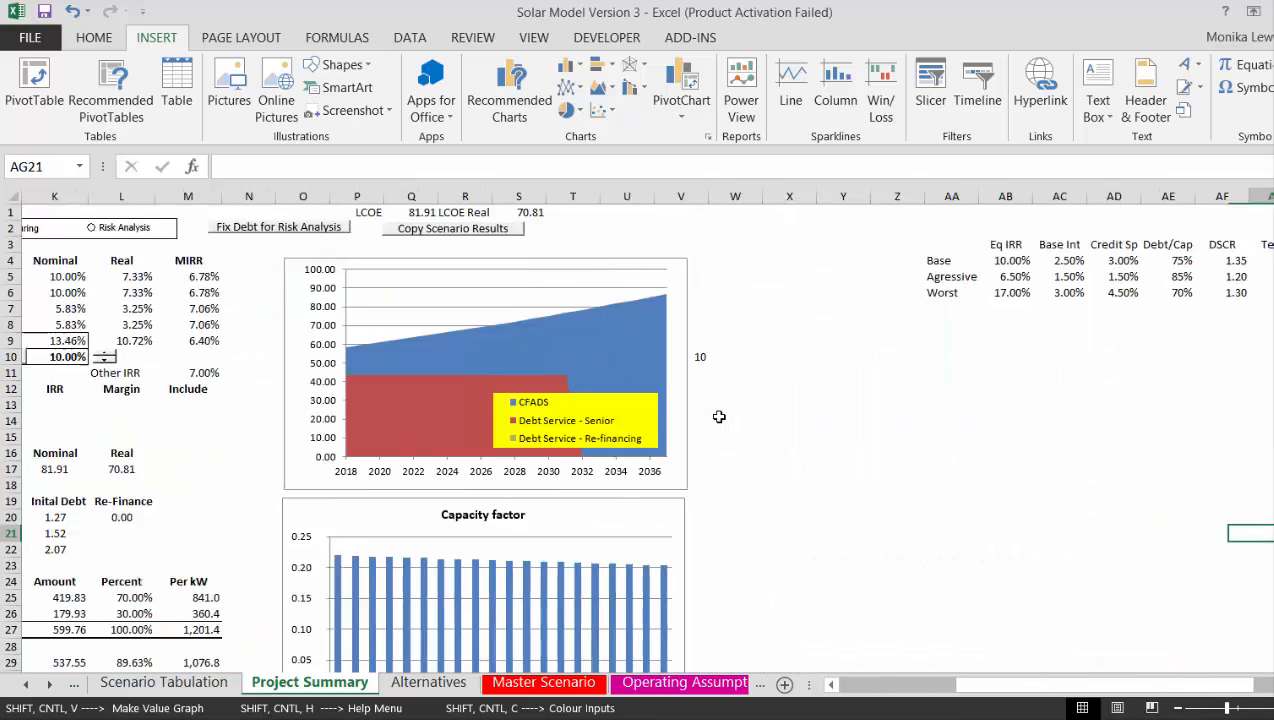
{"action": "key", "text": "Right"}
{"action": "key", "text": "Right"}
{"action": "key", "text": "Right"}
{"action": "key", "text": "Right"}
{"action": "key", "text": "Right"}
{"action": "key", "text": "Right"}
{"action": "key", "text": "Up"}
Run the Target IRR solve to recalculate the feed-in tariff for the 10.00% equity IRR target with gearing-based debt sizing
{"action": "key", "text": "Left"}
{"action": "key", "text": "Left"}
{"action": "key", "text": "Left"}
{"action": "key", "text": "Left"}
{"action": "key", "text": "Left"}
{"action": "key", "text": "Left"}
{"action": "key", "text": "Left"}
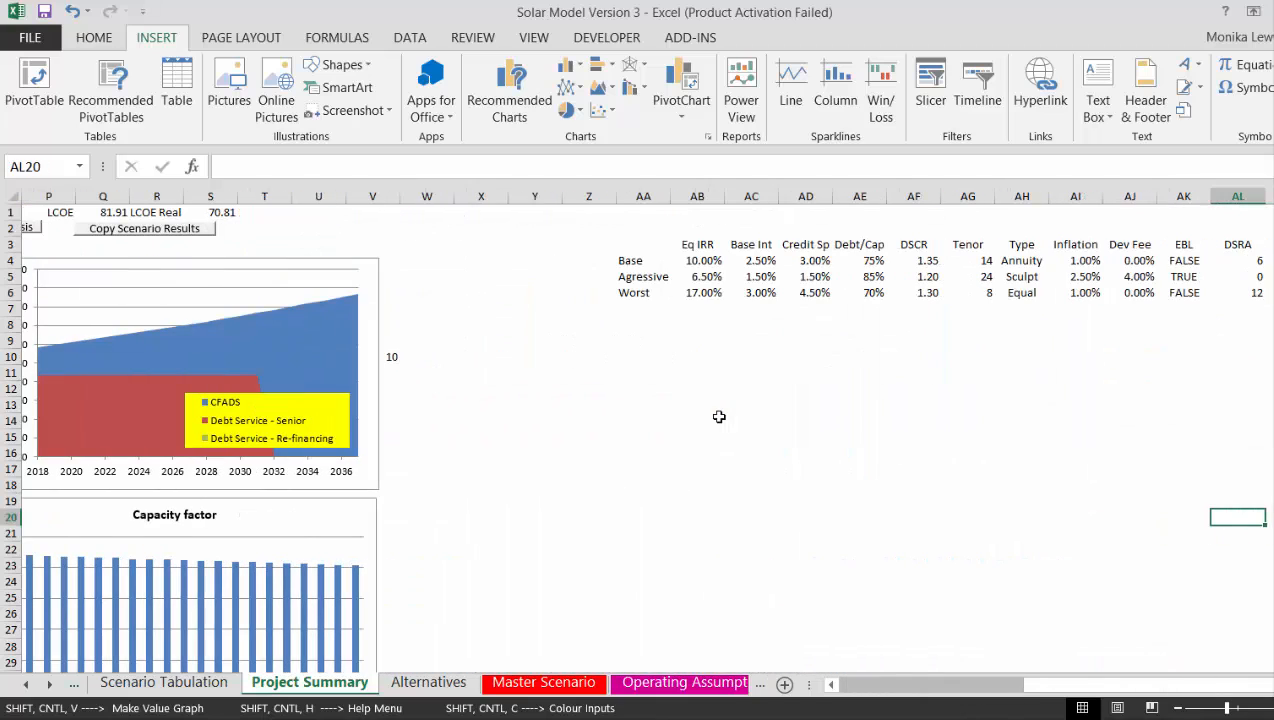
{"action": "key", "text": "Left"}
{"action": "key", "text": "Left"}
{"action": "key", "text": "Left"}
{"action": "key", "text": "Left"}
{"action": "key", "text": "Left"}
{"action": "key", "text": "Left"}
{"action": "key", "text": "Left"}
{"action": "key", "text": "Left"}
{"action": "key", "text": "Left"}
{"action": "key", "text": "Left"}
{"action": "key", "text": "Left"}
{"action": "key", "text": "Left"}
{"action": "key", "text": "Left"}
{"action": "key", "text": "Left"}
{"action": "key", "text": "Left"}
{"action": "key", "text": "Left"}
{"action": "key", "text": "Left"}
{"action": "key", "text": "Left"}
{"action": "key", "text": "Left"}
{"action": "key", "text": "Left"}
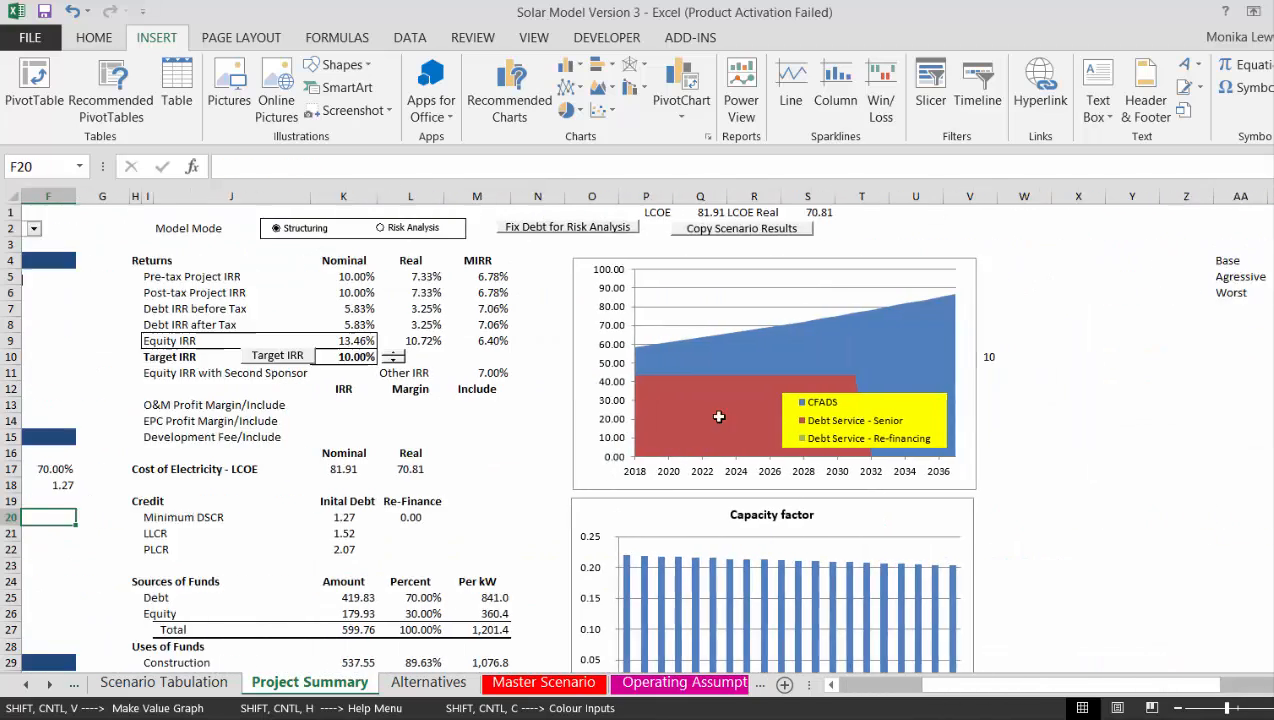
{"action": "key", "text": "Down"}
{"action": "key", "text": "Down"}
{"action": "key", "text": "Down"}
{"action": "key", "text": "Down"}
{"action": "key", "text": "Down"}
{"action": "key", "text": "Down"}
{"action": "key", "text": "Down"}
{"action": "key", "text": "Down"}
{"action": "key", "text": "Up"}
{"action": "key", "text": "Up"}
{"action": "key", "text": "Up"}
{"action": "key", "text": "Up"}
{"action": "key", "text": "Up"}
{"action": "key", "text": "Up"}
{"action": "key", "text": "Up"}
{"action": "key", "text": "Up"}
{"action": "key", "text": "Up"}
{"action": "key", "text": "Up"}
{"action": "key", "text": "Up"}
{"action": "key", "text": "Up"}
{"action": "key", "text": "Up"}
{"action": "key", "text": "Up"}
{"action": "key", "text": "Up"}
{"action": "key", "text": "Up"}
{"action": "key", "text": "Up"}
{"action": "key", "text": "Up"}
{"action": "key", "text": "Up"}
{"action": "key", "text": "Up"}
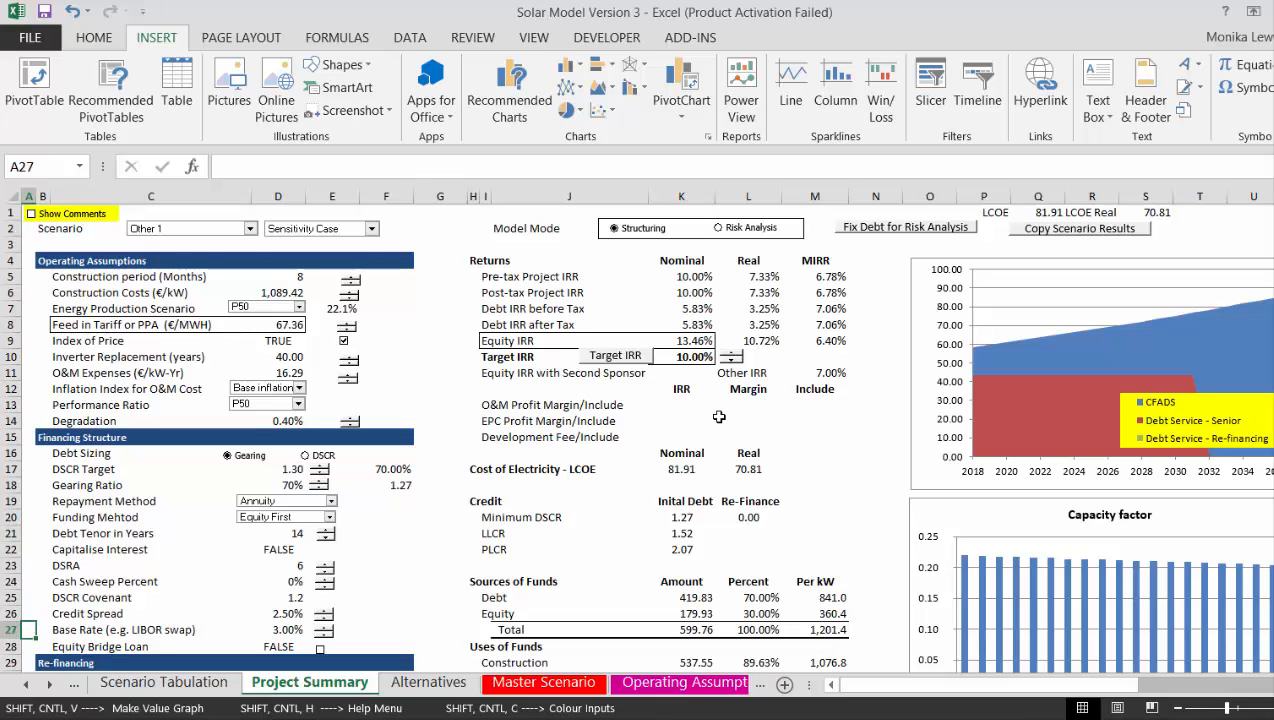
{"action": "key", "text": "Up"}
{"action": "key", "text": "Up"}
{"action": "key", "text": "Up"}
{"action": "key", "text": "Up"}
{"action": "key", "text": "Down"}
{"action": "key", "text": "Down"}
{"action": "key", "text": "Down"}
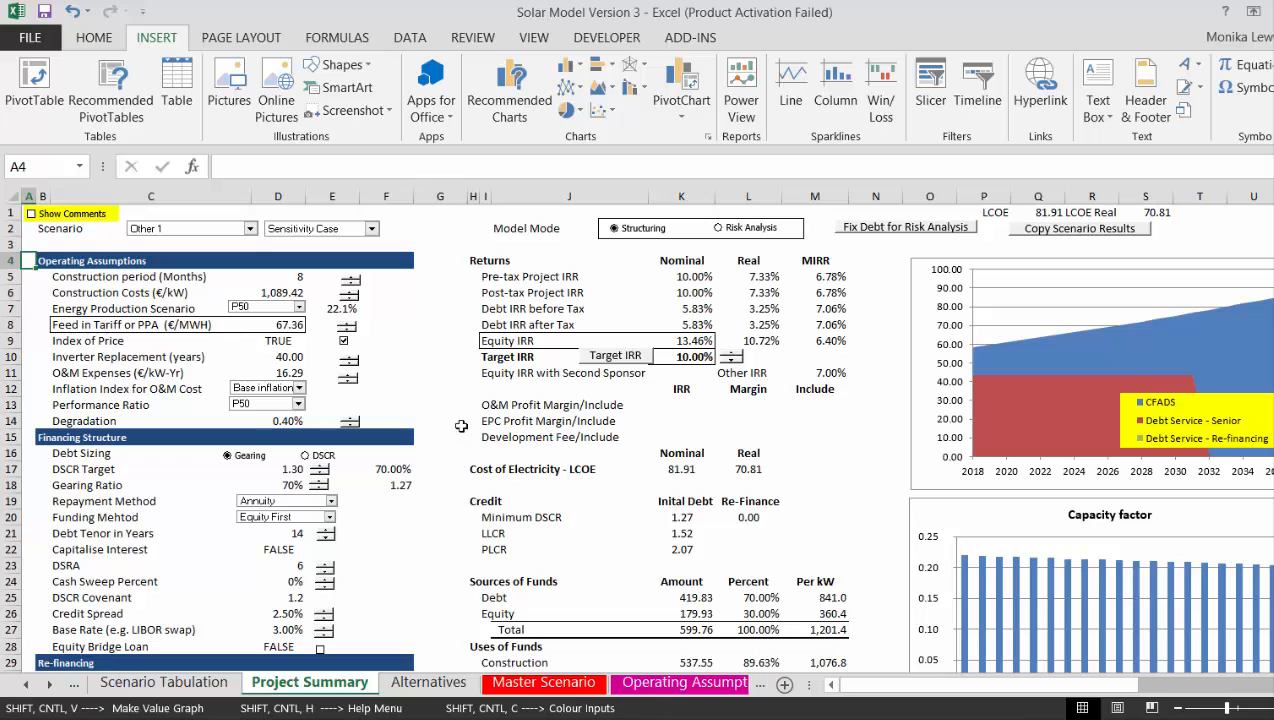
{"action": "left_click", "coordinate": [630, 357]}
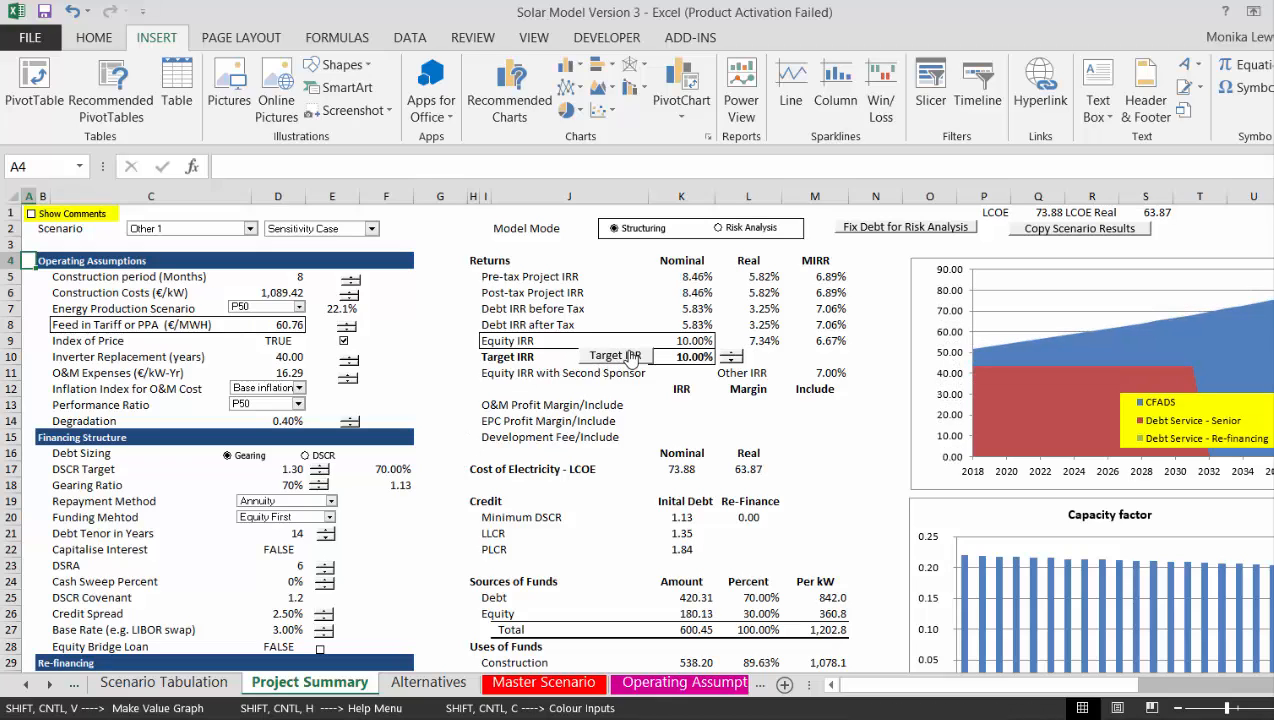
{"action": "left_click", "coordinate": [422, 520]}
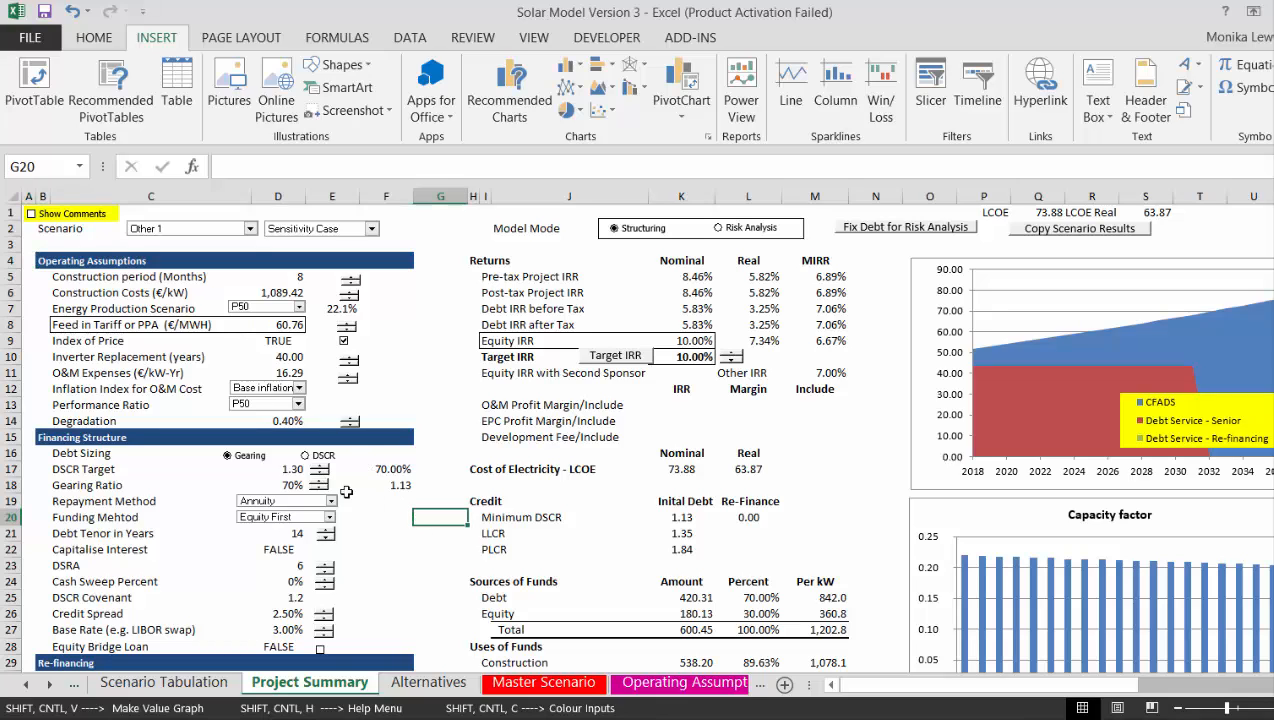
Switch Debt Sizing from Gearing to DSCR and rerun the Target IRR solve for the feed-in tariff
{"action": "left_click", "coordinate": [304, 456]}
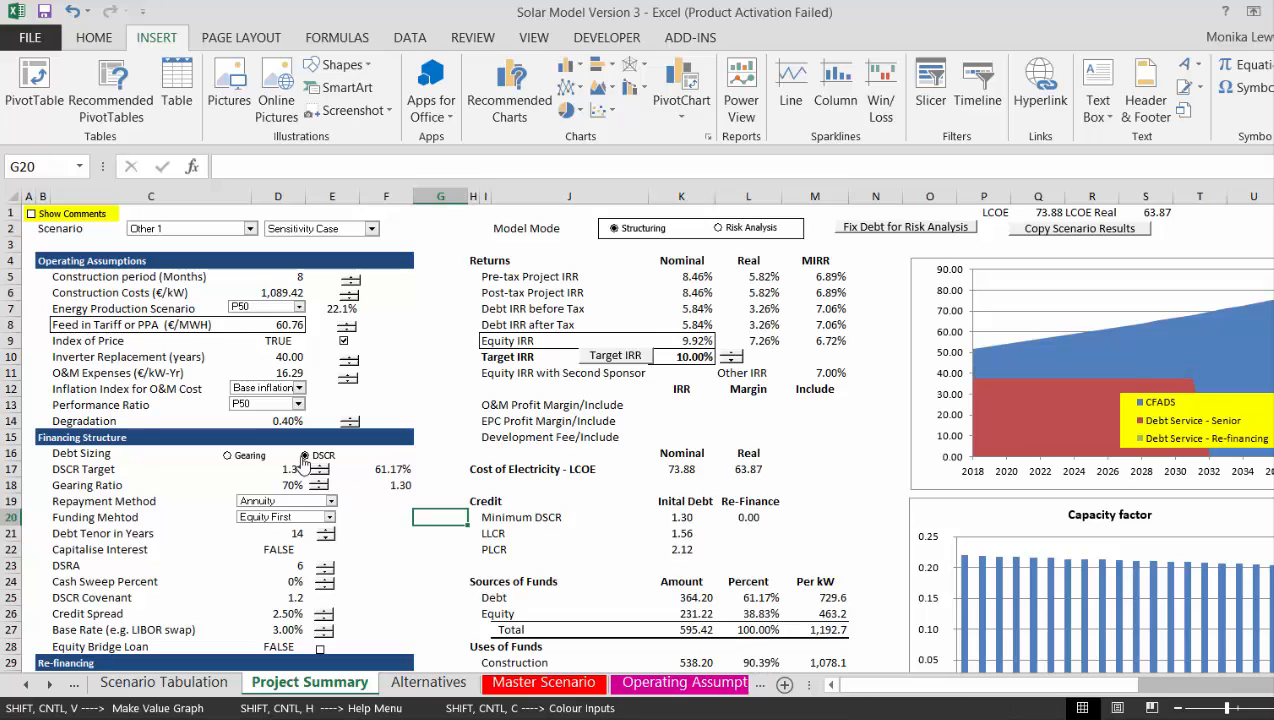
{"action": "left_click", "coordinate": [373, 517]}
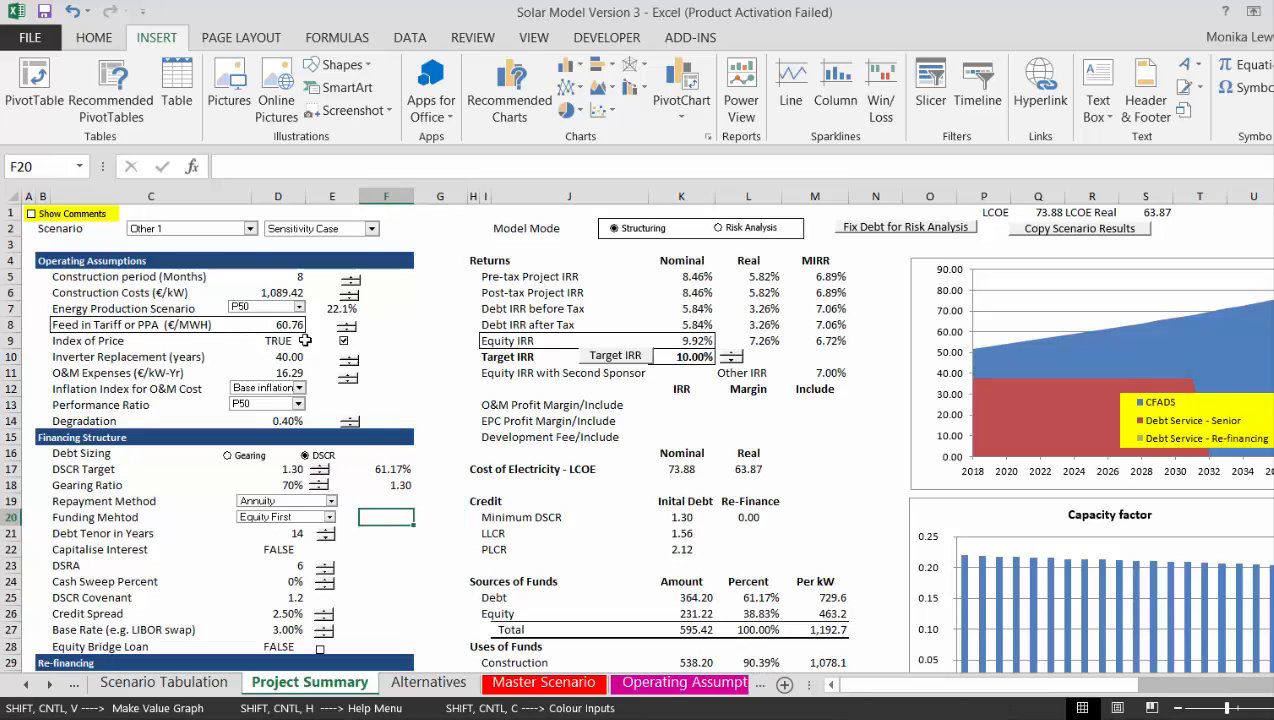
{"action": "left_click", "coordinate": [615, 357]}
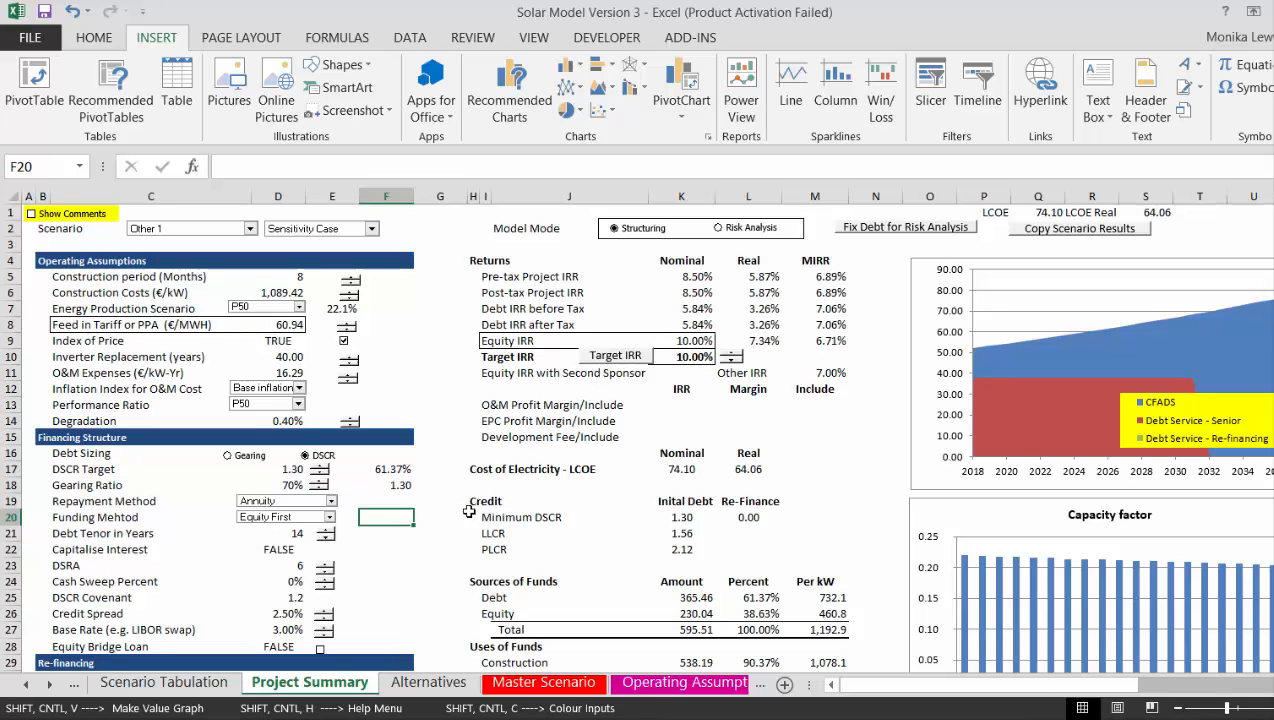
{"action": "key", "text": "Up"}
{"action": "key", "text": "Up"}
{"action": "key", "text": "Right"}
{"action": "key", "text": "Right"}
{"action": "key", "text": "Right"}
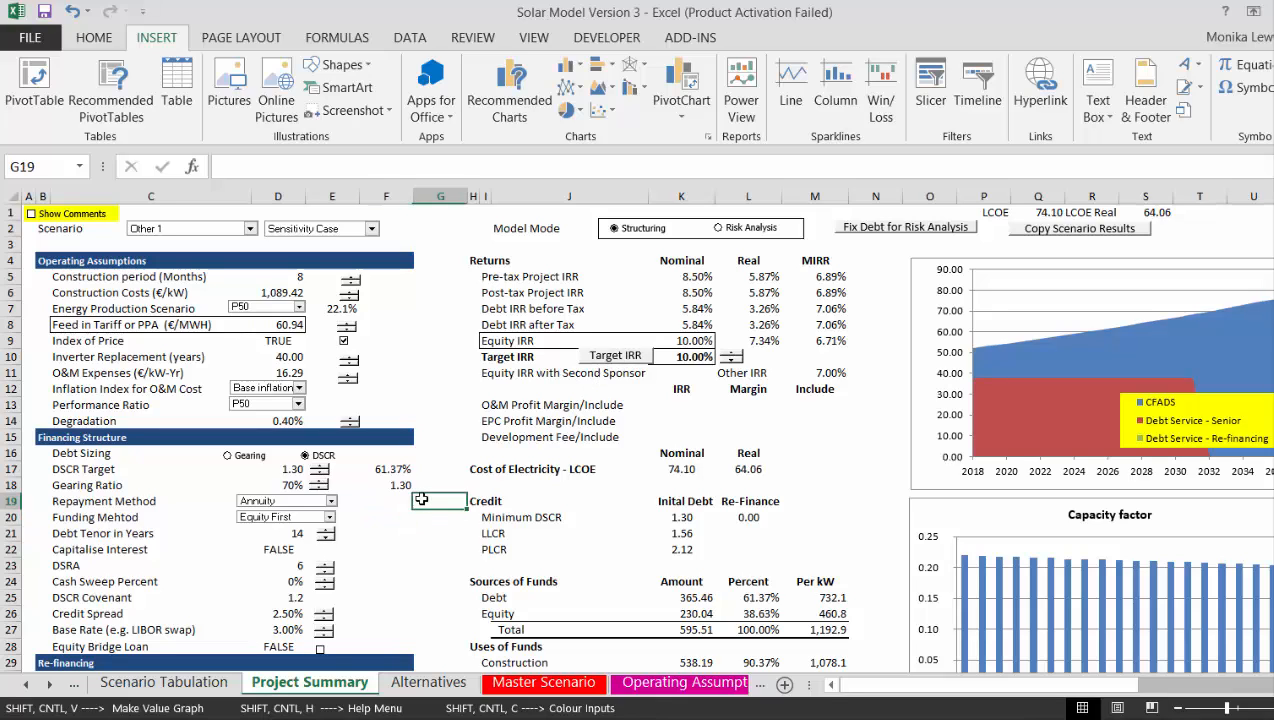
{"action": "key", "text": "Left"}
{"action": "key", "text": "Left"}
{"action": "key", "text": "Left"}
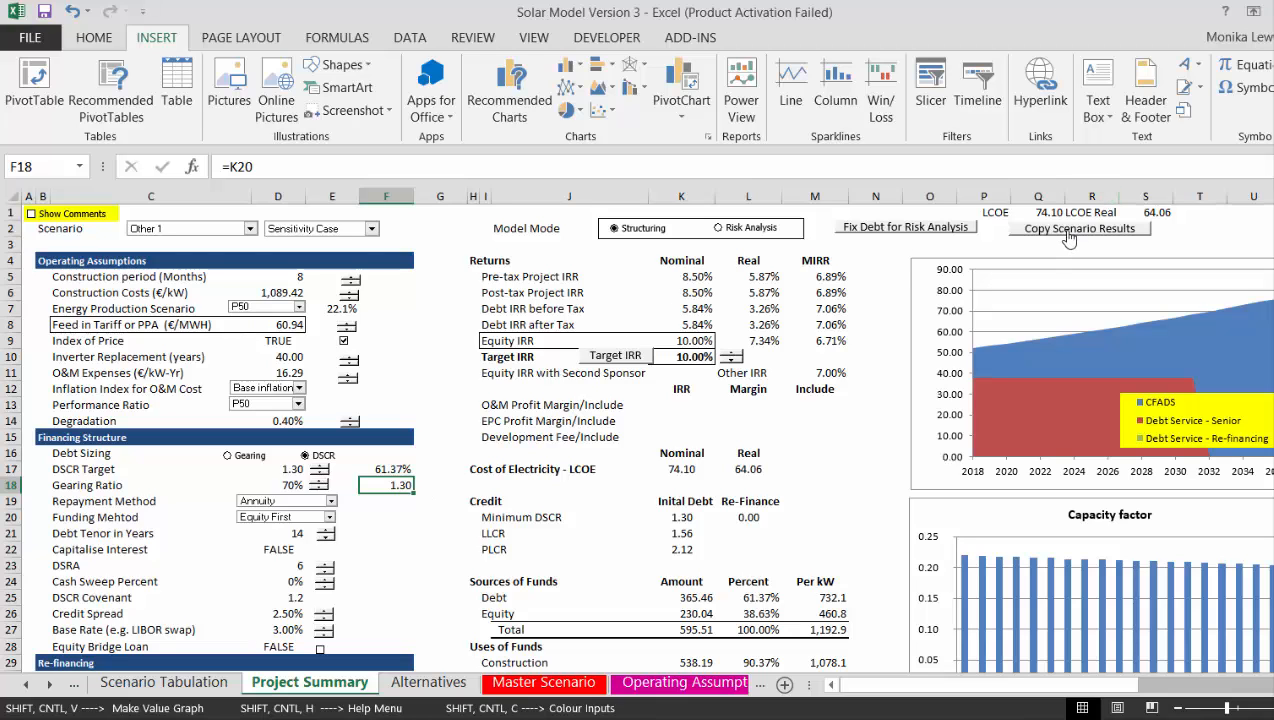
Check the Base, Agressive and Worst assumptions table beside the charts on the Project Summary sheet
{"action": "key", "text": "Right"}
{"action": "key", "text": "Right"}
{"action": "key", "text": "Right"}
{"action": "key", "text": "Right"}
{"action": "key", "text": "Right"}
{"action": "key", "text": "Right"}
{"action": "key", "text": "Right"}
{"action": "key", "text": "Right"}
{"action": "key", "text": "Right"}
{"action": "key", "text": "Right"}
{"action": "key", "text": "Right"}
{"action": "key", "text": "Right"}
{"action": "key", "text": "Right"}
{"action": "key", "text": "Right"}
{"action": "key", "text": "Right"}
{"action": "key", "text": "Right"}
{"action": "key", "text": "Right"}
{"action": "key", "text": "Right"}
{"action": "key", "text": "Right"}
{"action": "key", "text": "Right"}
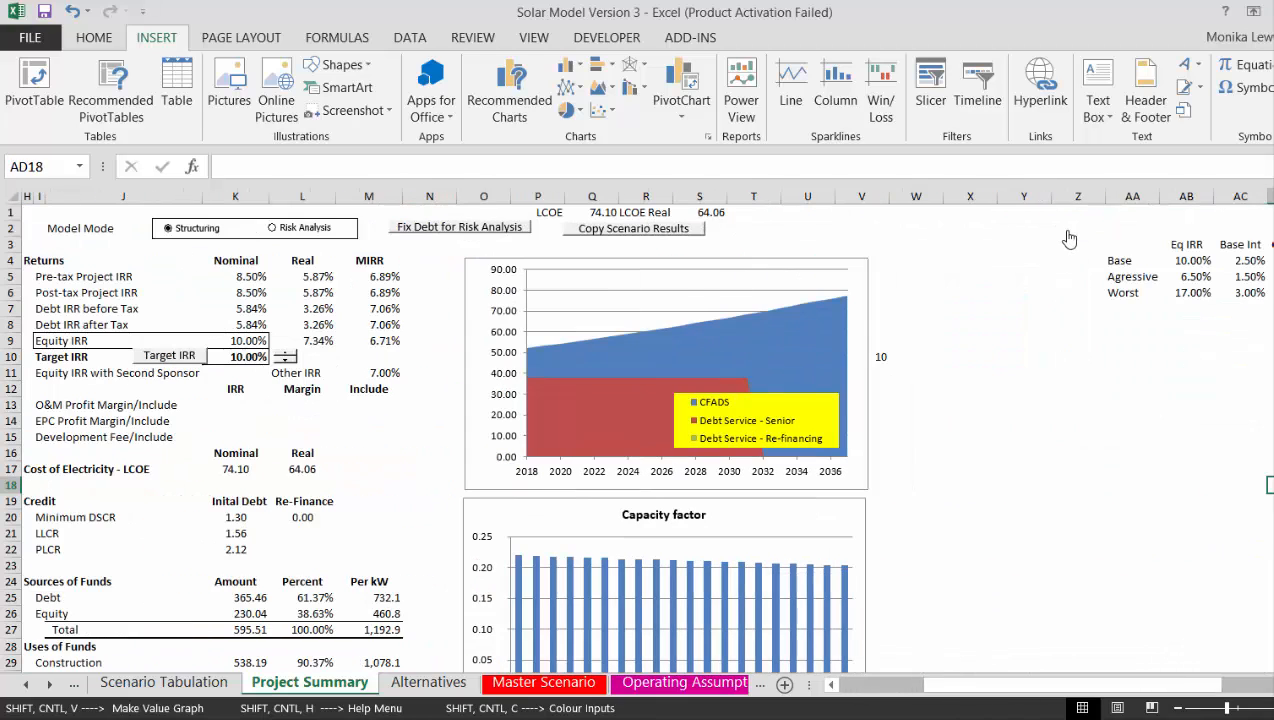
{"action": "key", "text": "Left"}
{"action": "key", "text": "Left"}
{"action": "key", "text": "Left"}
{"action": "key", "text": "Left"}
{"action": "key", "text": "Left"}
{"action": "key", "text": "Left"}
{"action": "key", "text": "Left"}
{"action": "key", "text": "Left"}
{"action": "key", "text": "Left"}
{"action": "key", "text": "Left"}
{"action": "key", "text": "Left"}
{"action": "key", "text": "Left"}
{"action": "key", "text": "Left"}
{"action": "key", "text": "Left"}
{"action": "key", "text": "Left"}
{"action": "key", "text": "Left"}
{"action": "key", "text": "Left"}
{"action": "key", "text": "Left"}
{"action": "key", "text": "Left"}
{"action": "key", "text": "Left"}
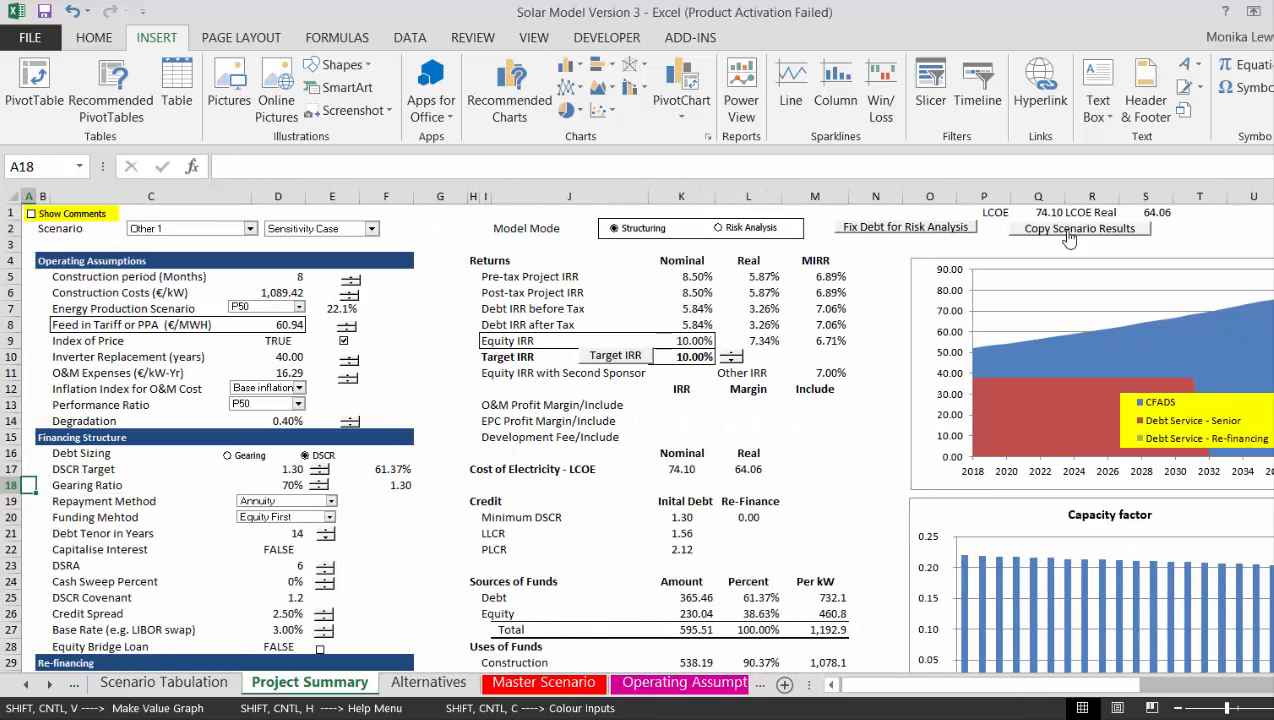
Copy the current scenario results to the Scenario Tabulation sheet under the name Base Financing
{"action": "left_click", "coordinate": [1068, 232]}
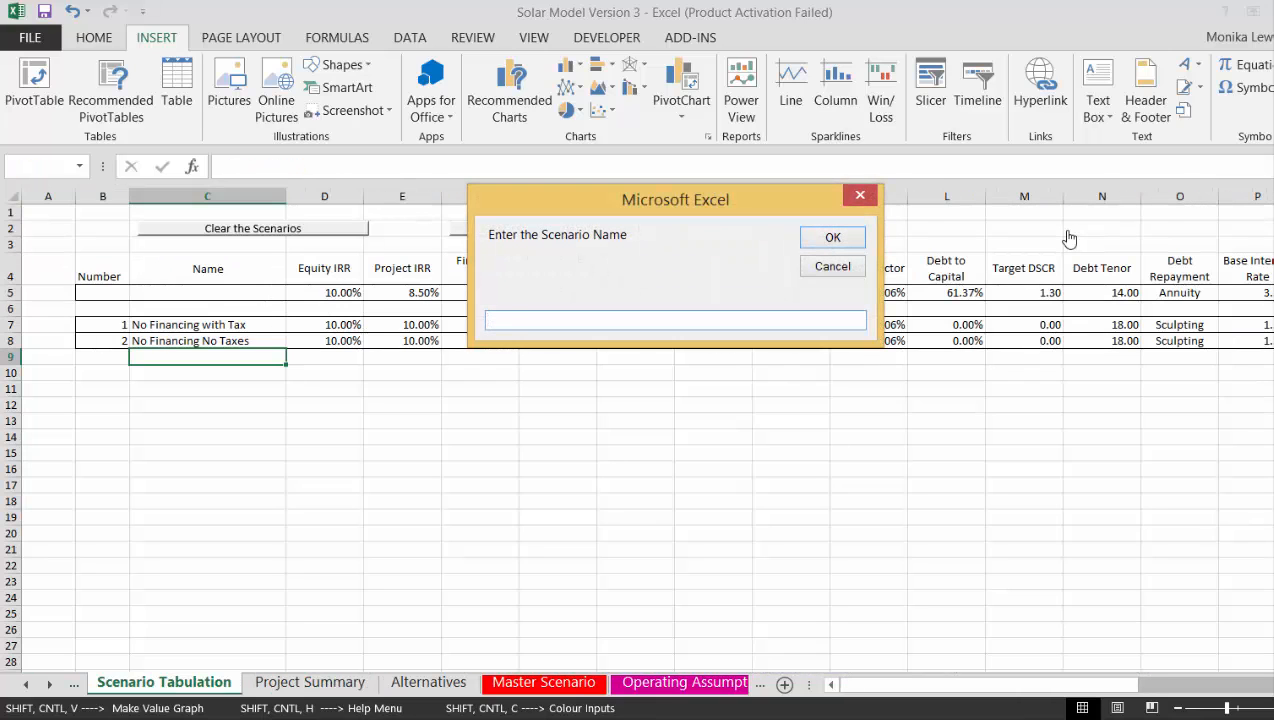
{"action": "type", "text": "Base Fina"}
{"action": "type", "text": "anc"}
{"action": "key", "text": "Return"}
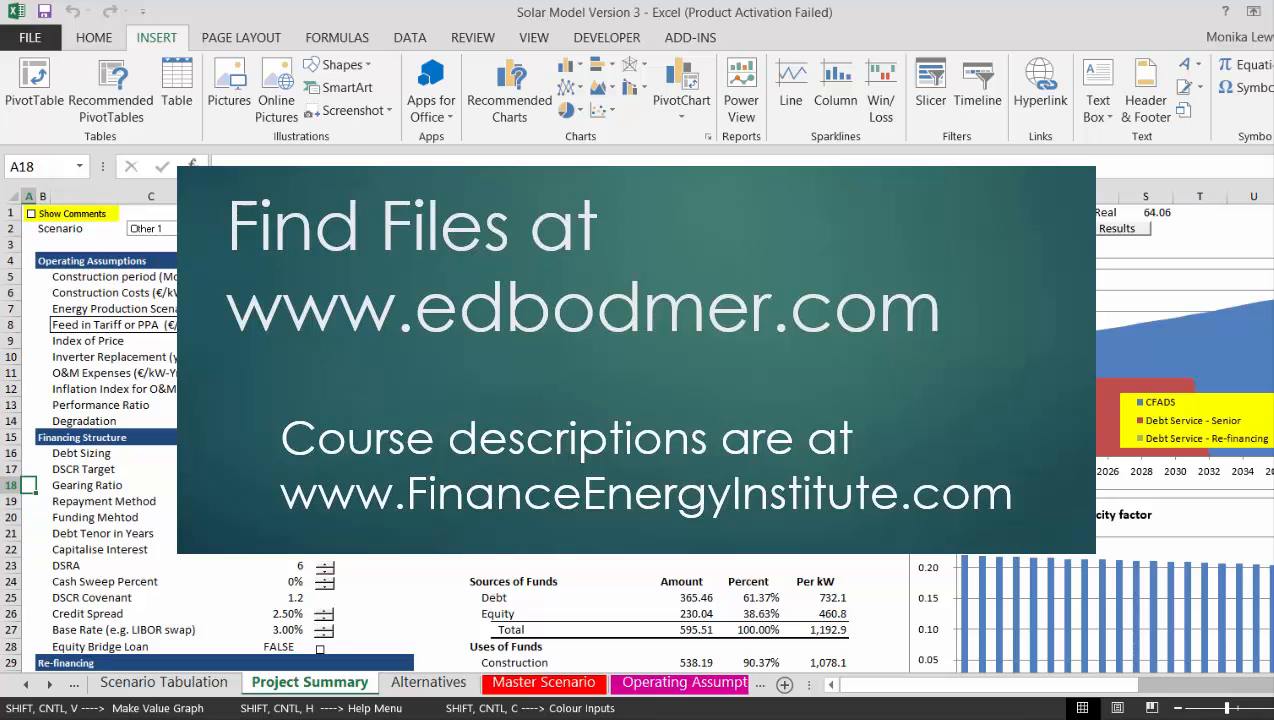
Compare the Real and Nominal LCOE of Base Financing with the two No Financing scenarios in Scenario Tabulation
{"action": "key", "text": "ctrl+Page_Up"}
{"action": "key", "text": "Right"}
{"action": "key", "text": "Right"}
{"action": "key", "text": "Right"}
{"action": "key", "text": "Right"}
{"action": "key", "text": "Right"}
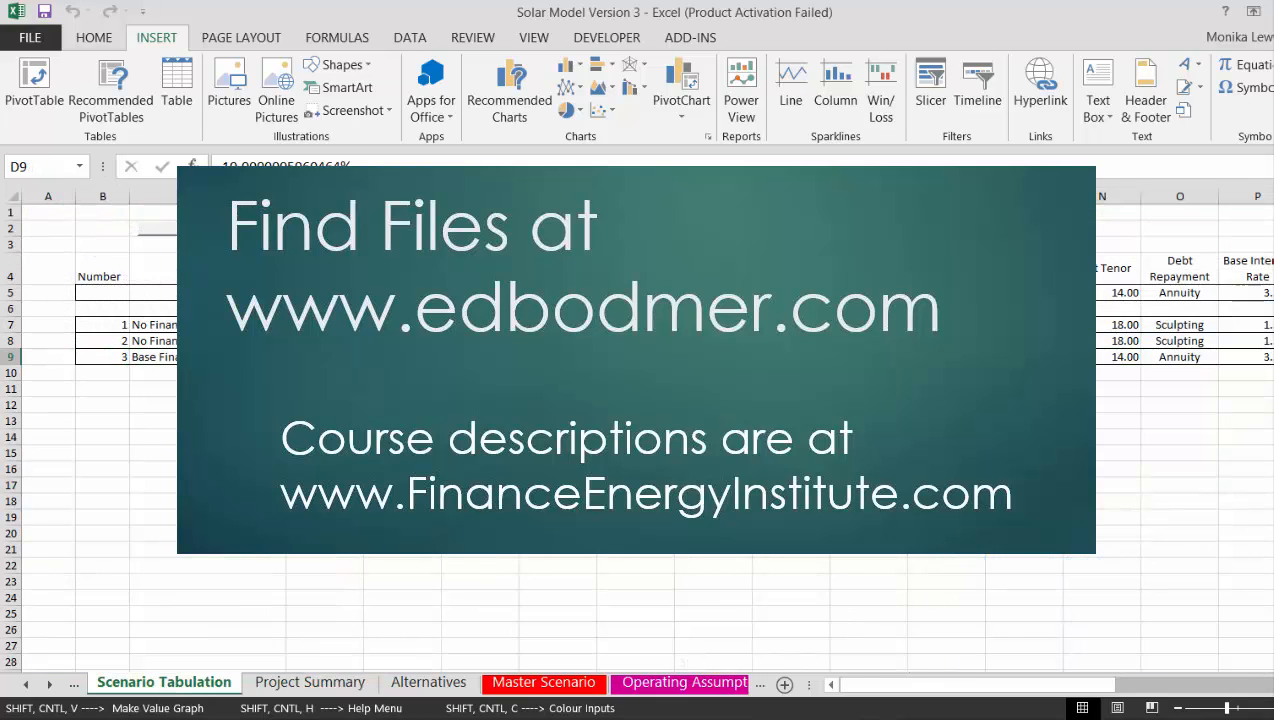
{"action": "key", "text": "Right"}
{"action": "key", "text": "Right"}
{"action": "key", "text": "Up"}
{"action": "key", "text": "Left"}
{"action": "key", "text": "Up"}
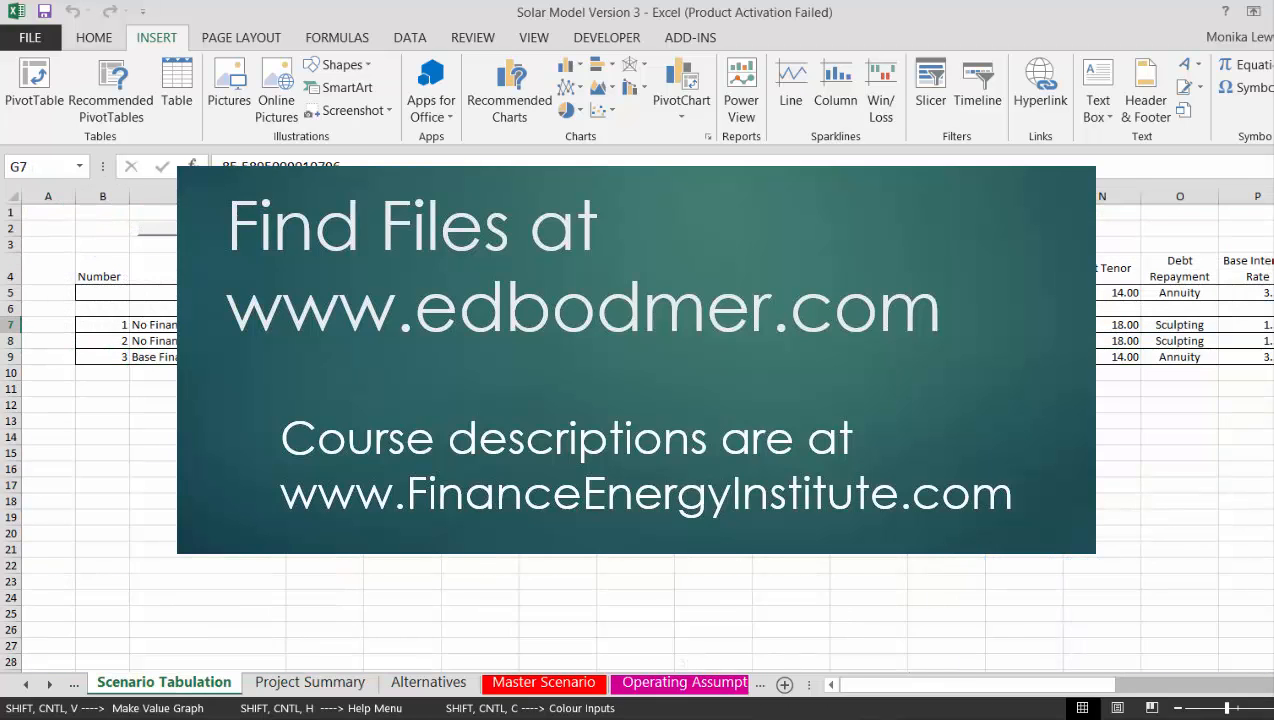
{"action": "key", "text": "Down"}
{"action": "key", "text": "Down"}
{"action": "key", "text": "Right"}
{"action": "key", "text": "Right"}
{"action": "key", "text": "Left"}
{"action": "key", "text": "Left"}
{"action": "key", "text": "Left"}
{"action": "key", "text": "Left"}
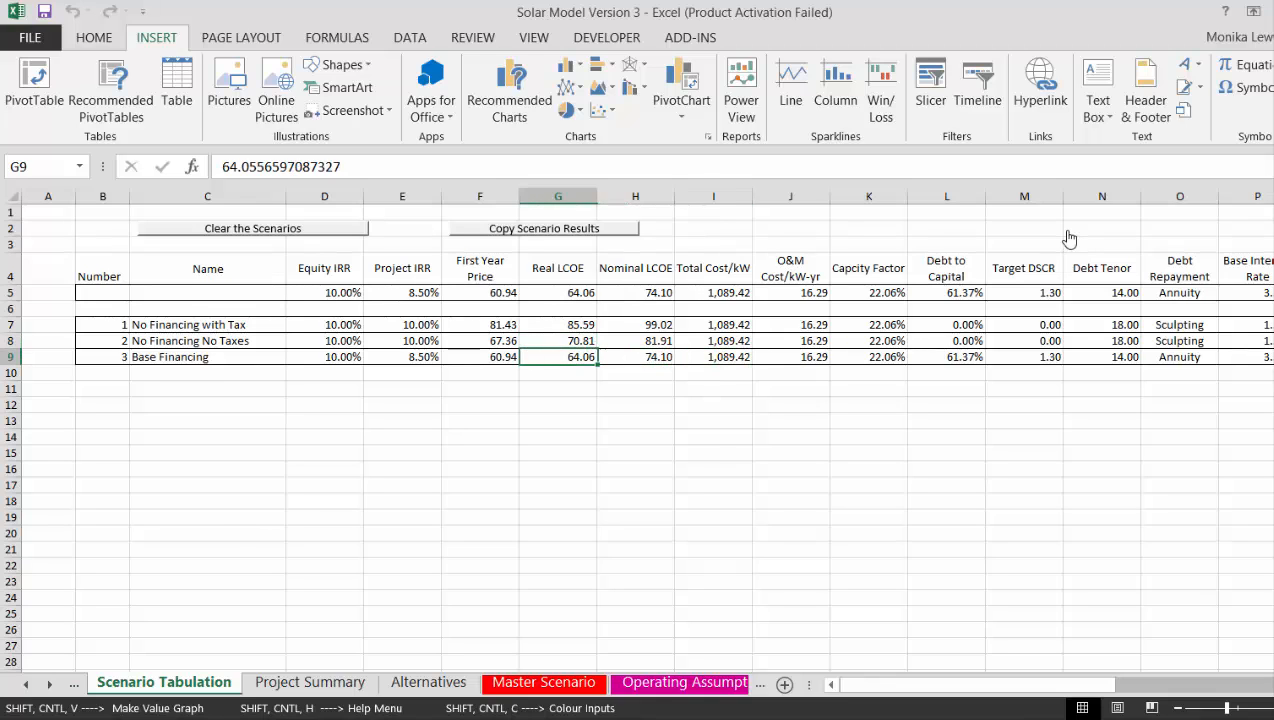
{"action": "key", "text": "Right"}
{"action": "key", "text": "Right"}
{"action": "key", "text": "Right"}
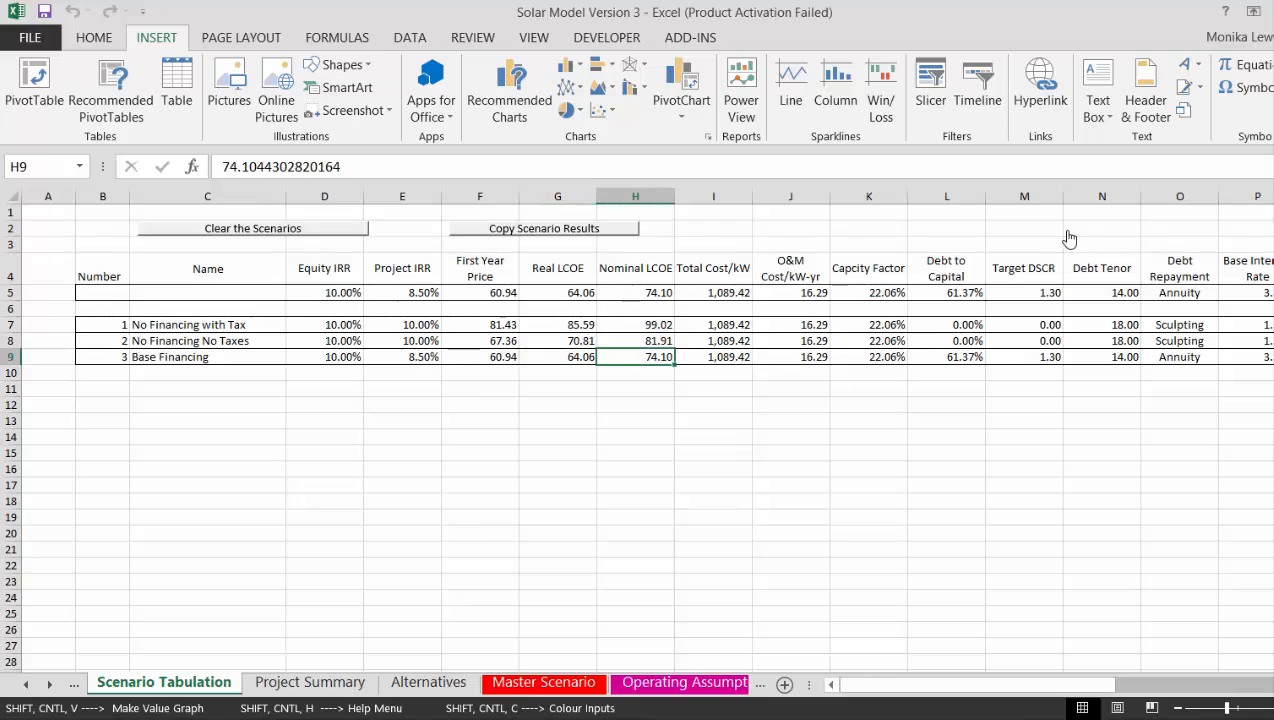
{"action": "key", "text": "Left"}
{"action": "key", "text": "Up"}
{"action": "key", "text": "Up"}
{"action": "key", "text": "Down"}
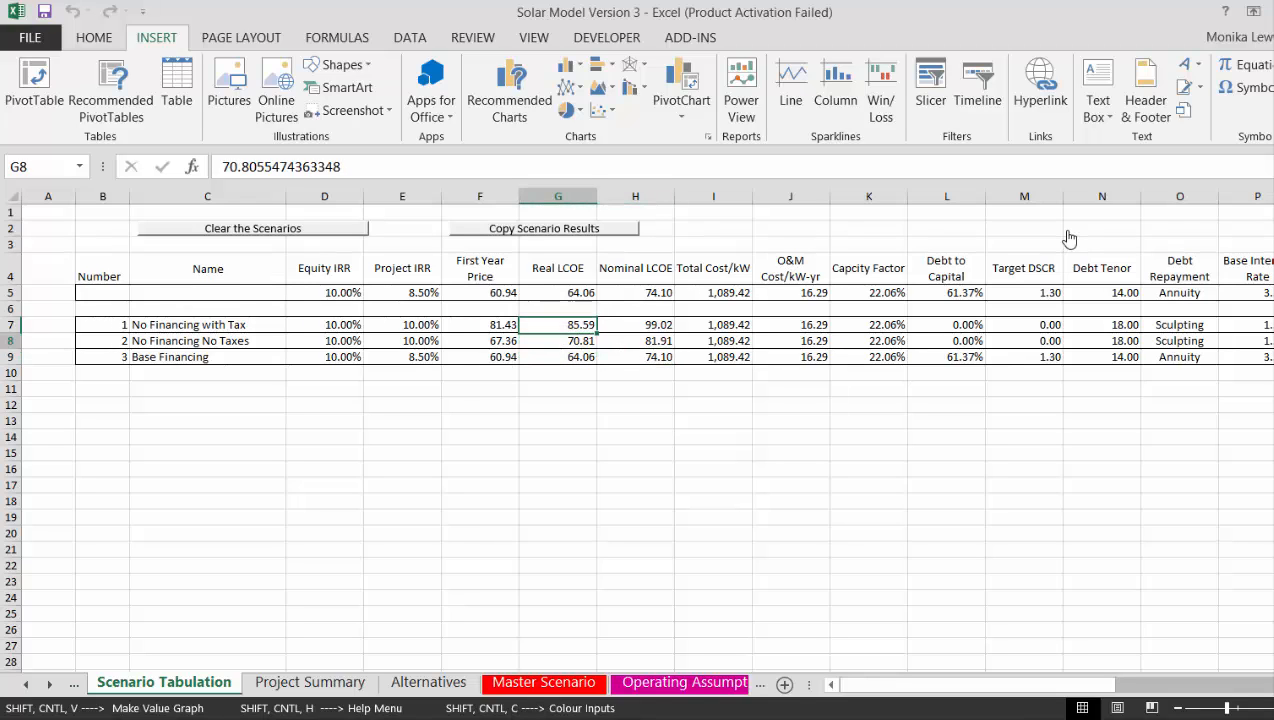
{"action": "key", "text": "Down"}
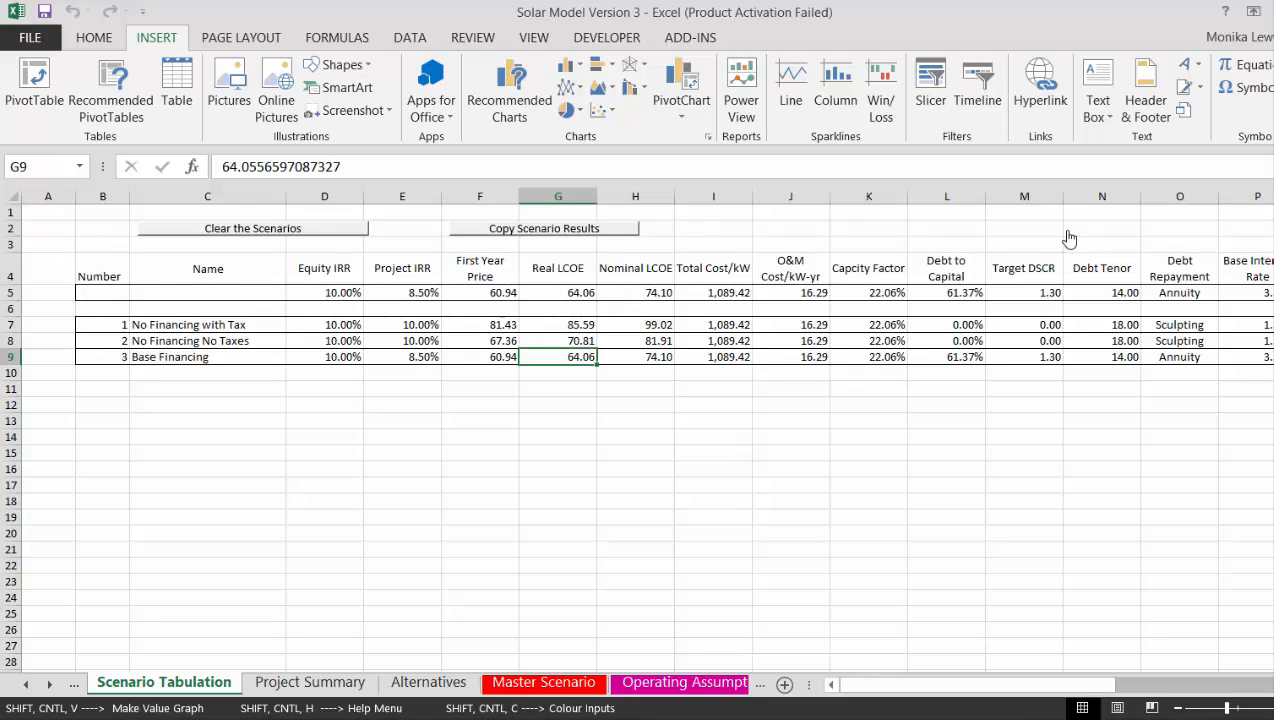
Compare the First Year Price across the three tabulated scenarios
{"action": "key", "text": "Left"}
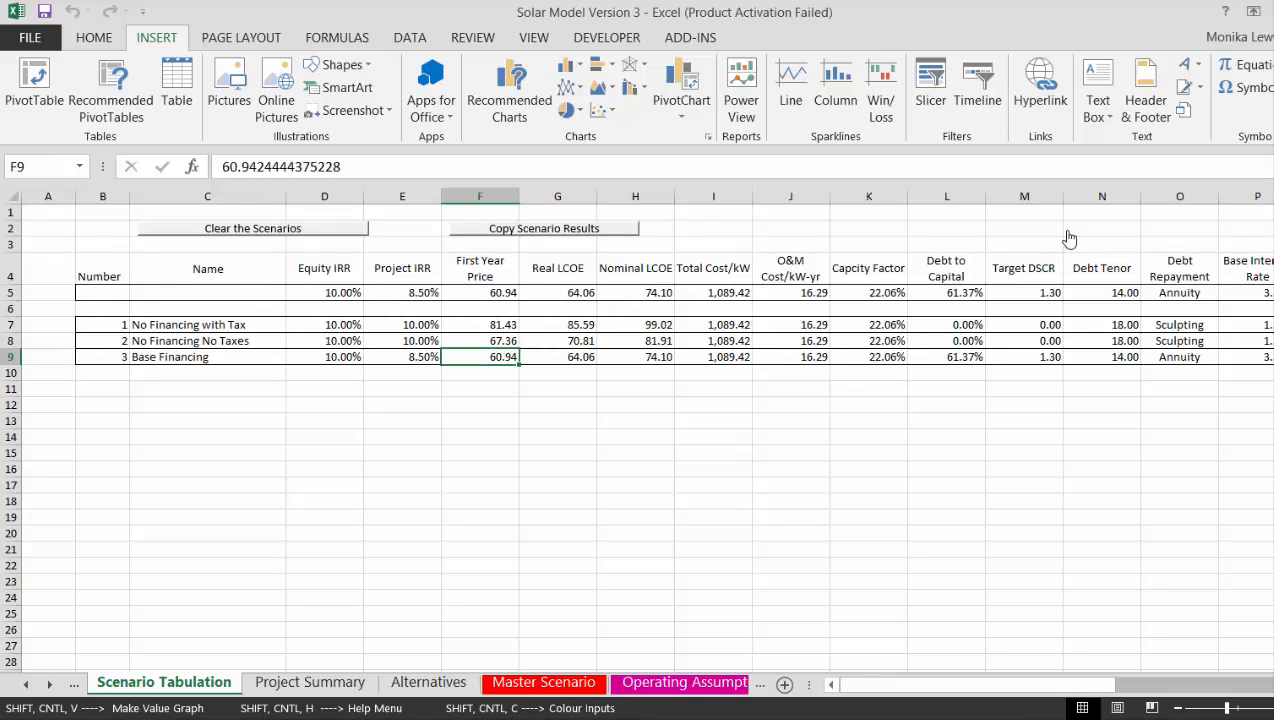
{"action": "key", "text": "Up"}
{"action": "key", "text": "Up"}
{"action": "key", "text": "Down"}
{"action": "key", "text": "Down"}
{"action": "key", "text": "Down"}
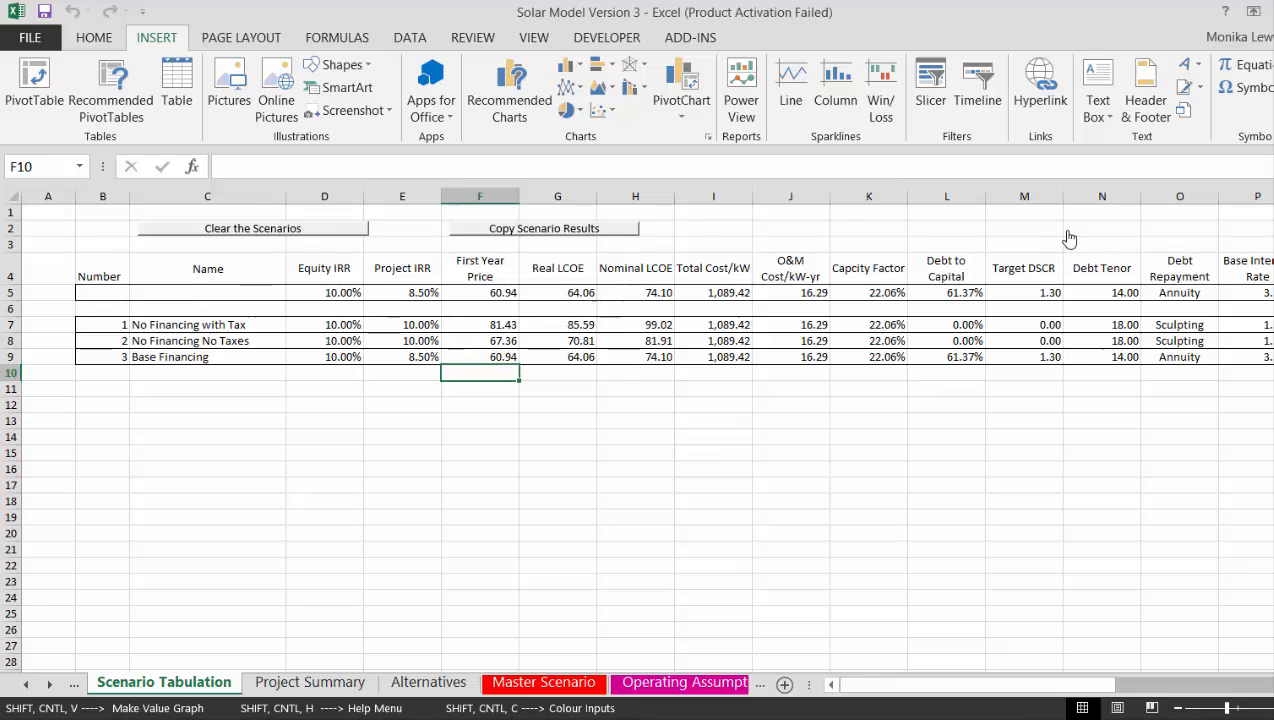
Look up the Agressive case assumptions, such as Eq IRR and Base Int, in the Project Summary assumptions table
{"action": "key", "text": "ctrl+Page_Down"}
{"action": "key", "text": "Right"}
{"action": "key", "text": "Right"}
{"action": "key", "text": "Right"}
{"action": "key", "text": "Right"}
{"action": "key", "text": "Right"}
{"action": "key", "text": "Right"}
{"action": "key", "text": "Right"}
{"action": "key", "text": "Right"}
{"action": "key", "text": "Right"}
{"action": "key", "text": "Right"}
{"action": "key", "text": "Right"}
{"action": "key", "text": "Right"}
{"action": "key", "text": "Right"}
{"action": "key", "text": "Right"}
{"action": "key", "text": "Right"}
{"action": "key", "text": "Right"}
{"action": "key", "text": "Right"}
{"action": "key", "text": "Right"}
{"action": "key", "text": "Right"}
{"action": "key", "text": "Right"}
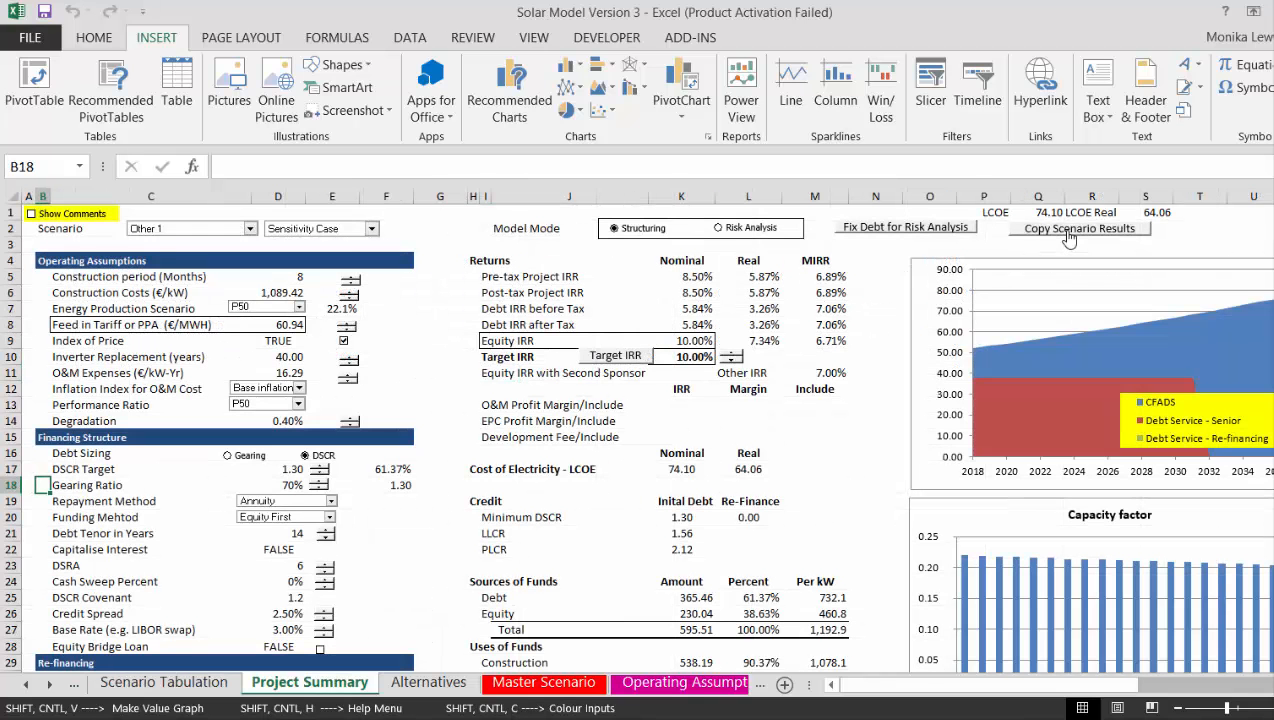
{"action": "key", "text": "Right"}
{"action": "key", "text": "Right"}
{"action": "key", "text": "Right"}
{"action": "key", "text": "Right"}
{"action": "key", "text": "Right"}
{"action": "key", "text": "Right"}
{"action": "key", "text": "Right"}
{"action": "key", "text": "Right"}
{"action": "key", "text": "Right"}
{"action": "key", "text": "Right"}
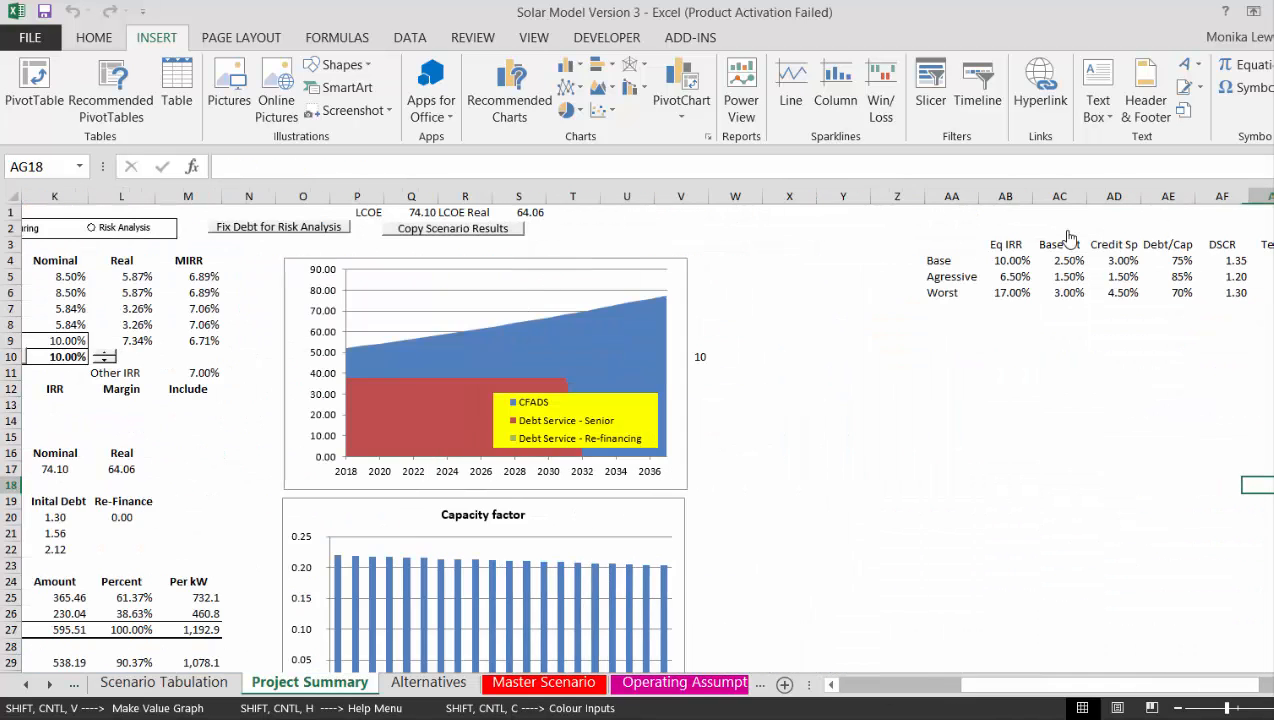
{"action": "key", "text": "Up"}
{"action": "key", "text": "Up"}
{"action": "key", "text": "Up"}
{"action": "key", "text": "Up"}
{"action": "key", "text": "Up"}
{"action": "key", "text": "Up"}
{"action": "key", "text": "Up"}
{"action": "key", "text": "Up"}
{"action": "key", "text": "Up"}
{"action": "key", "text": "Up"}
{"action": "key", "text": "Up"}
{"action": "key", "text": "Up"}
{"action": "key", "text": "Up"}
{"action": "key", "text": "Up"}
{"action": "key", "text": "Up"}
{"action": "key", "text": "Up"}
{"action": "key", "text": "Up"}
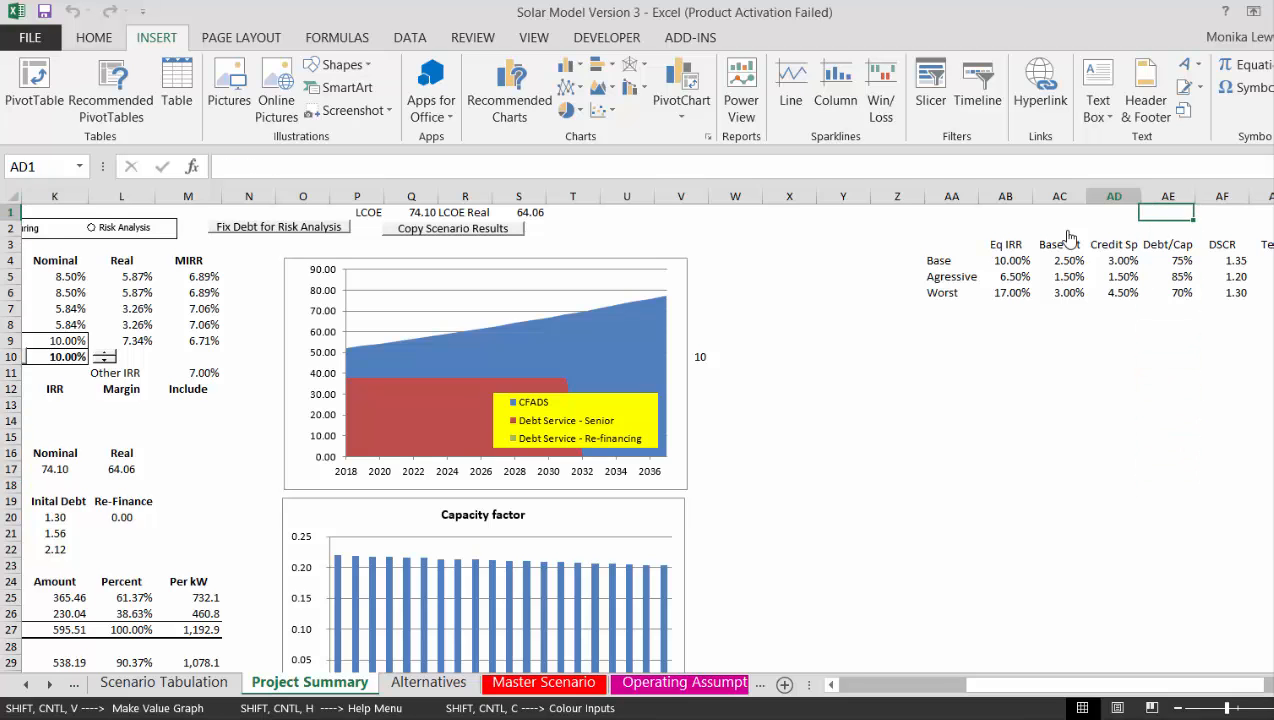
{"action": "key", "text": "Left"}
{"action": "key", "text": "Left"}
{"action": "key", "text": "Left"}
{"action": "key", "text": "Left"}
{"action": "key", "text": "Left"}
{"action": "key", "text": "Left"}
{"action": "key", "text": "Left"}
{"action": "key", "text": "Left"}
{"action": "key", "text": "Left"}
{"action": "key", "text": "Left"}
{"action": "key", "text": "Left"}
{"action": "key", "text": "Left"}
{"action": "key", "text": "Left"}
{"action": "key", "text": "Left"}
{"action": "key", "text": "Left"}
{"action": "key", "text": "Left"}
{"action": "key", "text": "Left"}
{"action": "key", "text": "Left"}
{"action": "key", "text": "Left"}
{"action": "key", "text": "Left"}
{"action": "key", "text": "Left"}
{"action": "key", "text": "Left"}
{"action": "key", "text": "Left"}
{"action": "key", "text": "Left"}
{"action": "key", "text": "Left"}
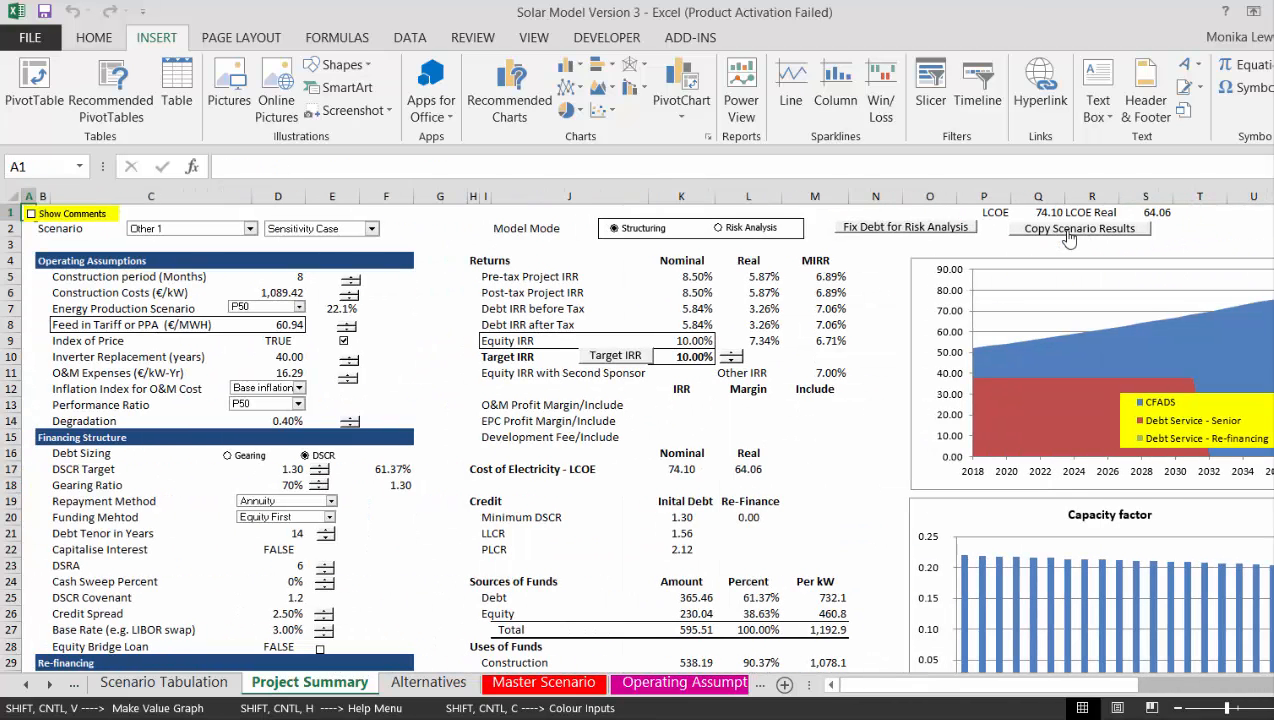
Lower the Target IRR to 6.00% in the Returns section, recalculating the feed-in tariff
{"action": "key", "text": "Down"}
{"action": "key", "text": "Down"}
{"action": "key", "text": "Down"}
{"action": "key", "text": "Down"}
{"action": "key", "text": "Down"}
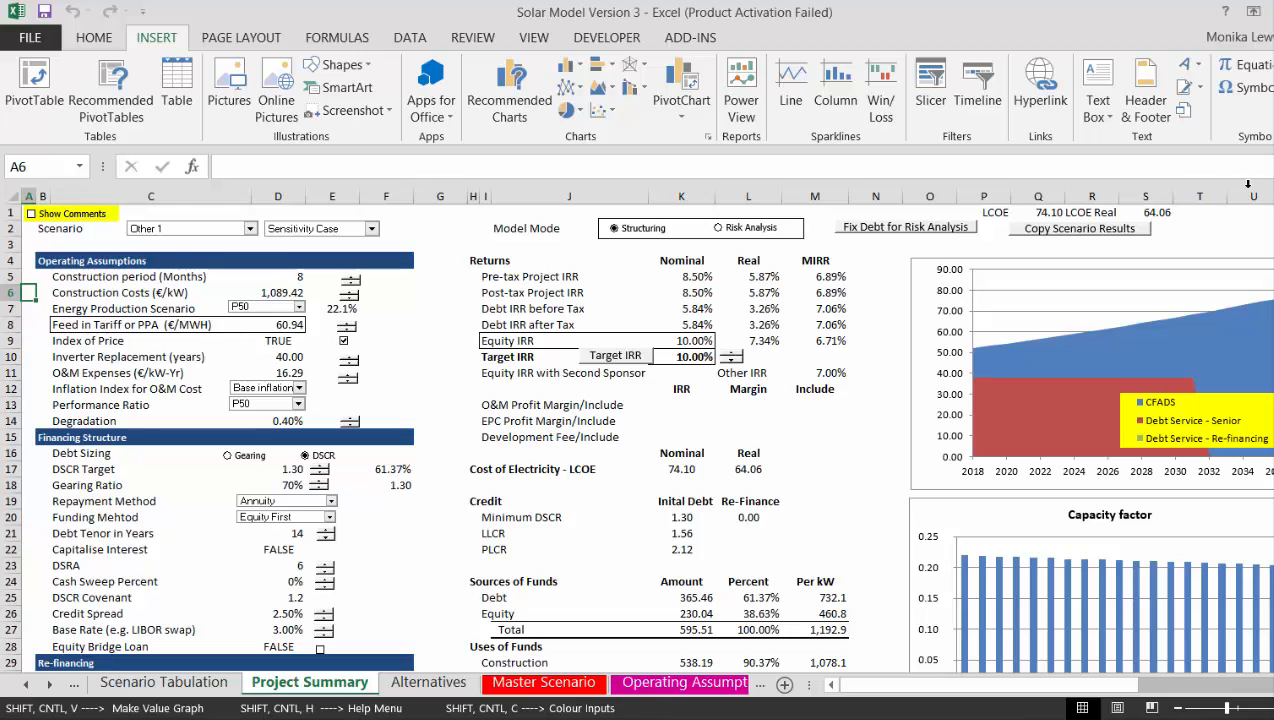
{"action": "left_click", "coordinate": [732, 362]}
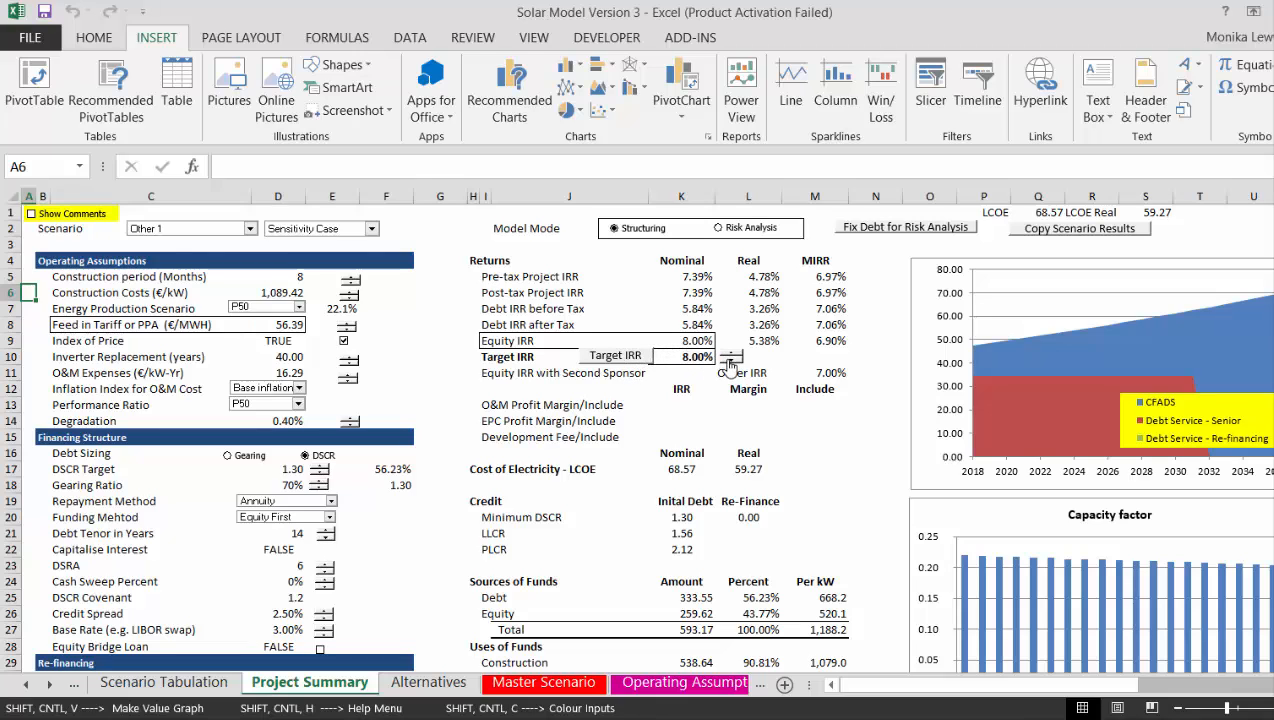
{"action": "left_click", "coordinate": [731, 362]}
{"action": "left_click", "coordinate": [730, 362]}
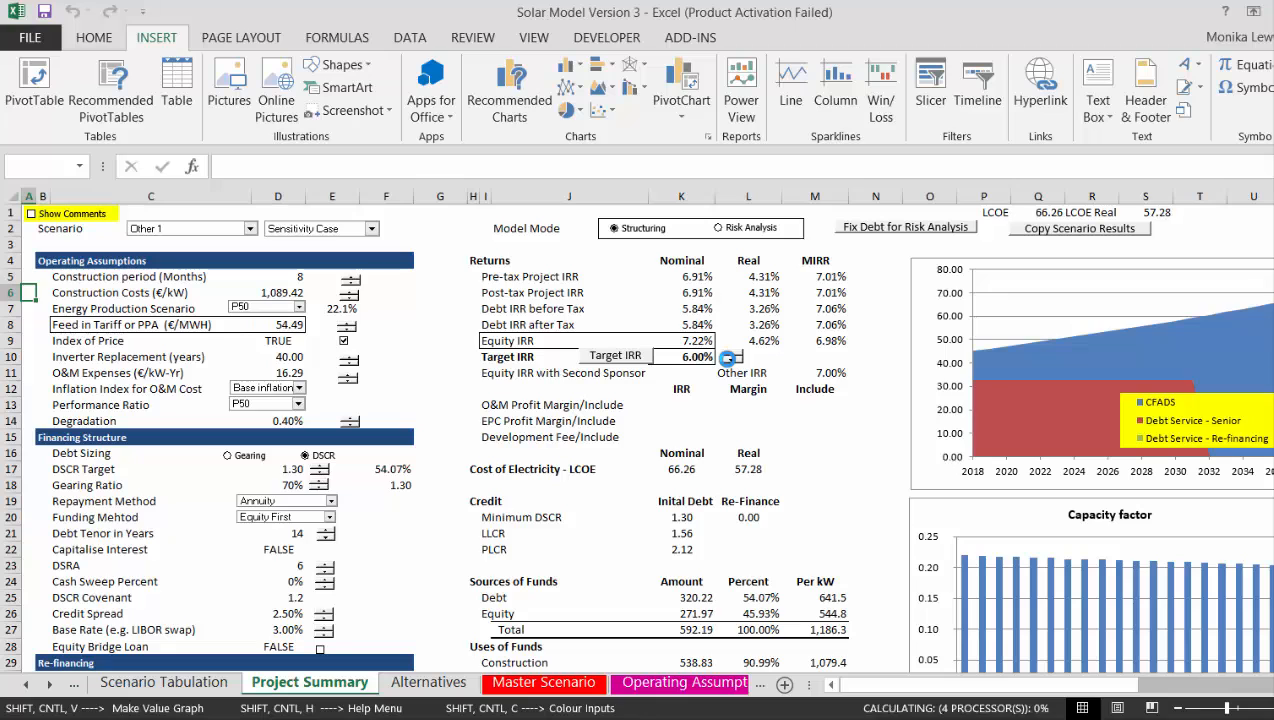
Check which cell the Target IRR spinner is linked to in its control formatting settings
{"action": "right_click", "coordinate": [728, 358]}
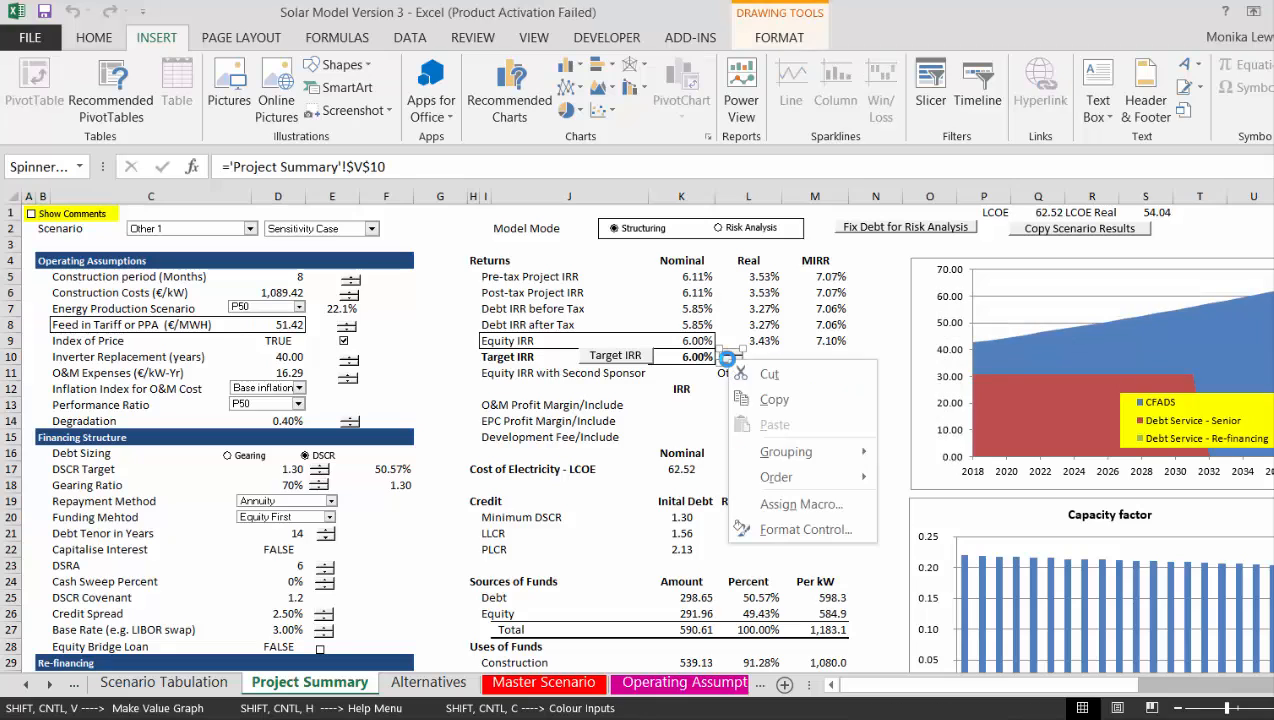
{"action": "left_click", "coordinate": [800, 529]}
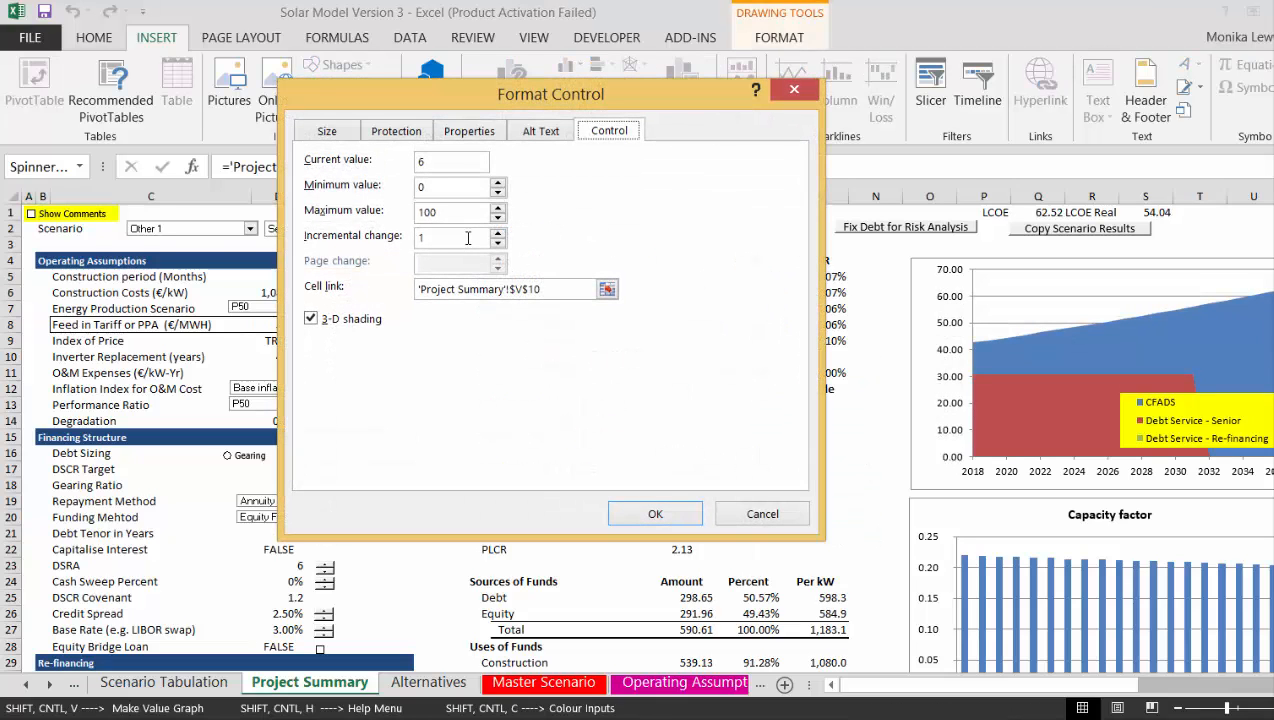
{"action": "left_click", "coordinate": [467, 238]}
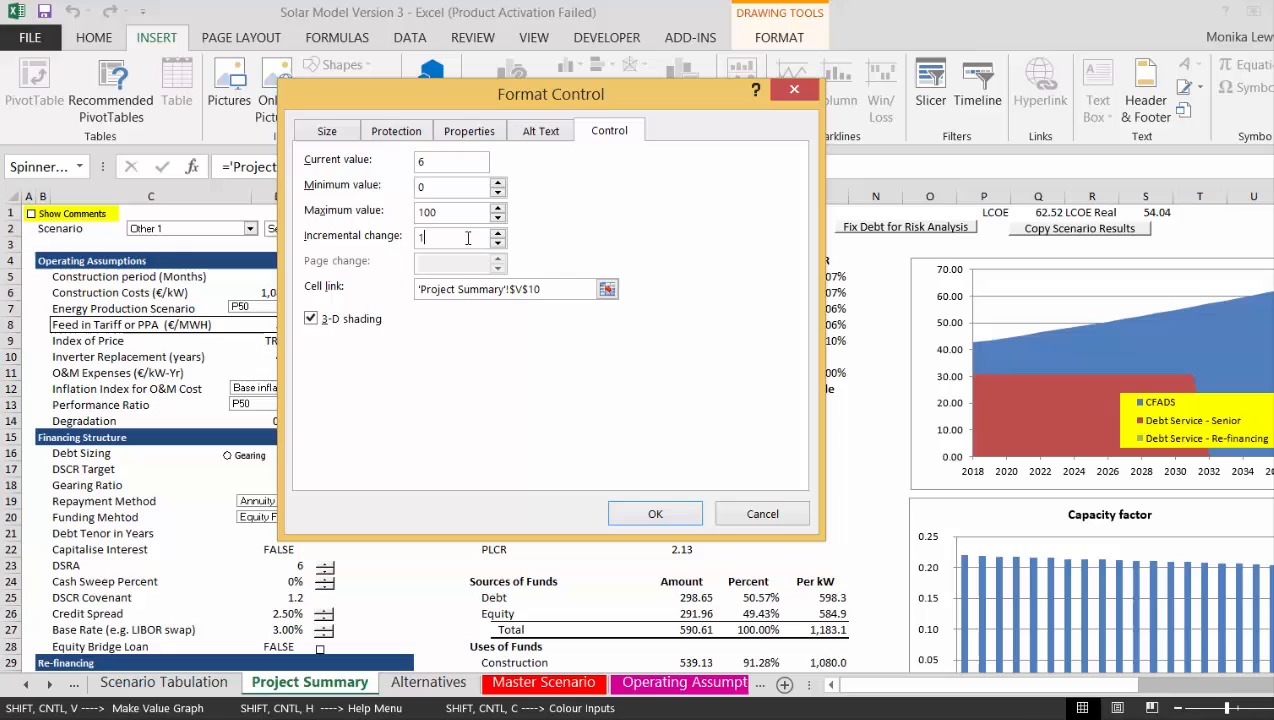
{"action": "left_click", "coordinate": [640, 517]}
Enter 6.5 in cell V10, the linked input that drives the Target IRR
{"action": "left_click", "coordinate": [837, 405]}
{"action": "key", "text": "Up"}
{"action": "key", "text": "Up"}
{"action": "key", "text": "Up"}
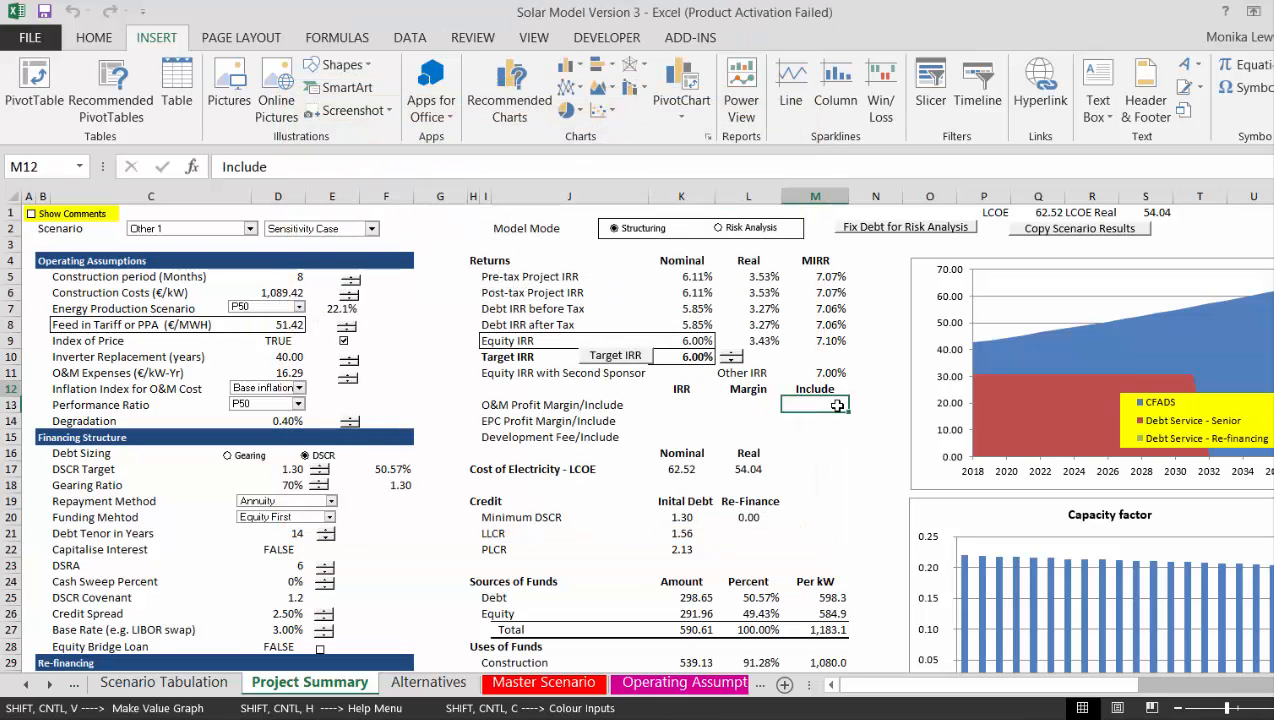
{"action": "key", "text": "Right"}
{"action": "key", "text": "Right"}
{"action": "key", "text": "Right"}
{"action": "key", "text": "Right"}
{"action": "key", "text": "Right"}
{"action": "key", "text": "Right"}
{"action": "key", "text": "Right"}
{"action": "key", "text": "Right"}
{"action": "key", "text": "Right"}
{"action": "key", "text": "Right"}
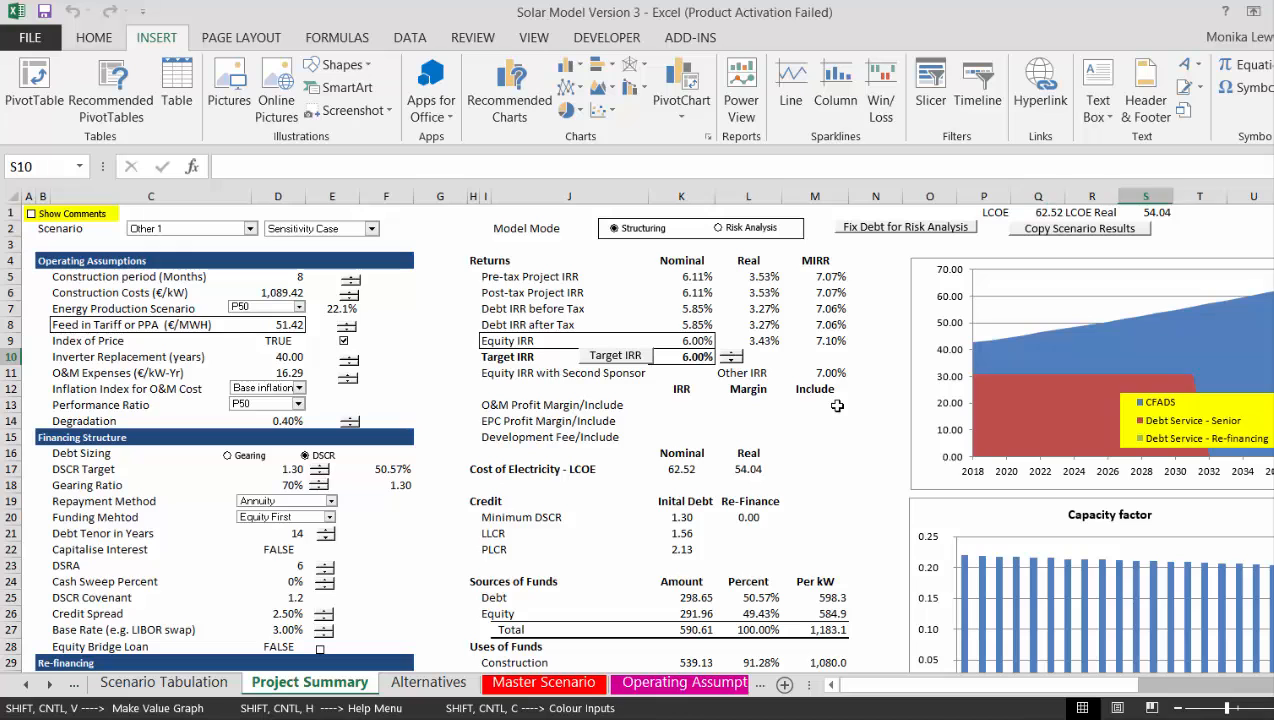
{"action": "key", "text": "Left"}
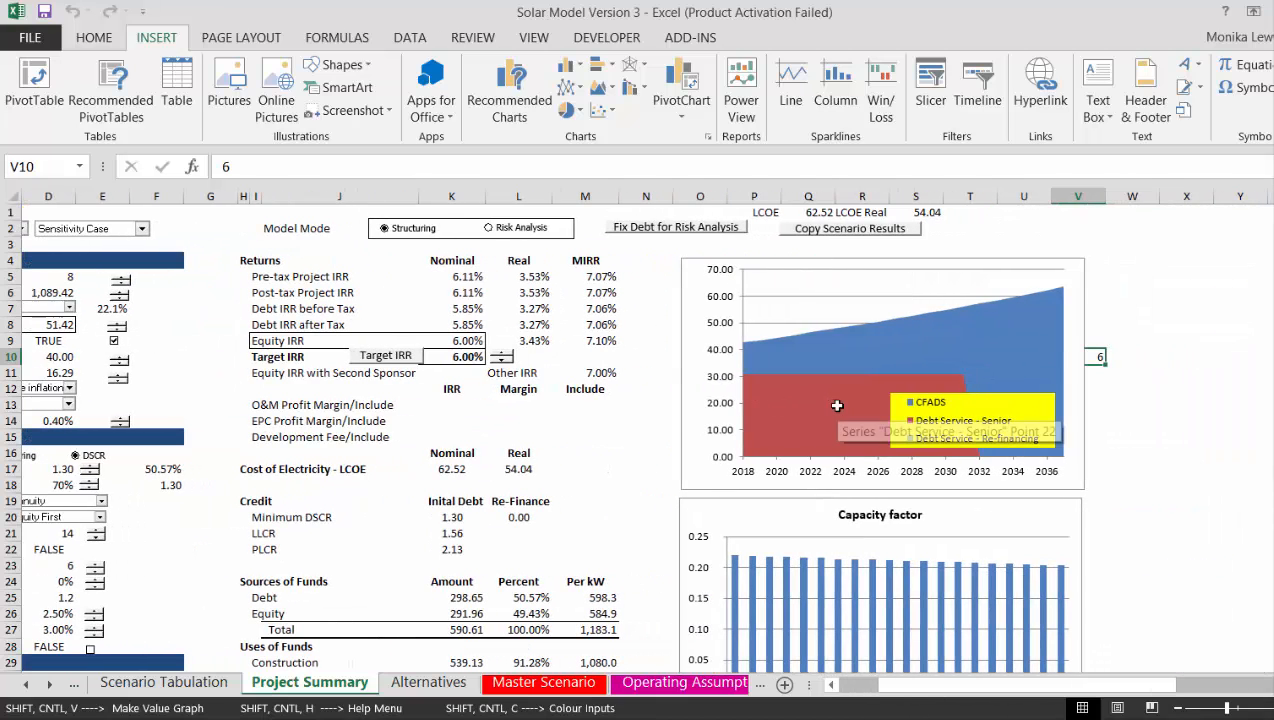
{"action": "type", "text": "6.5"}
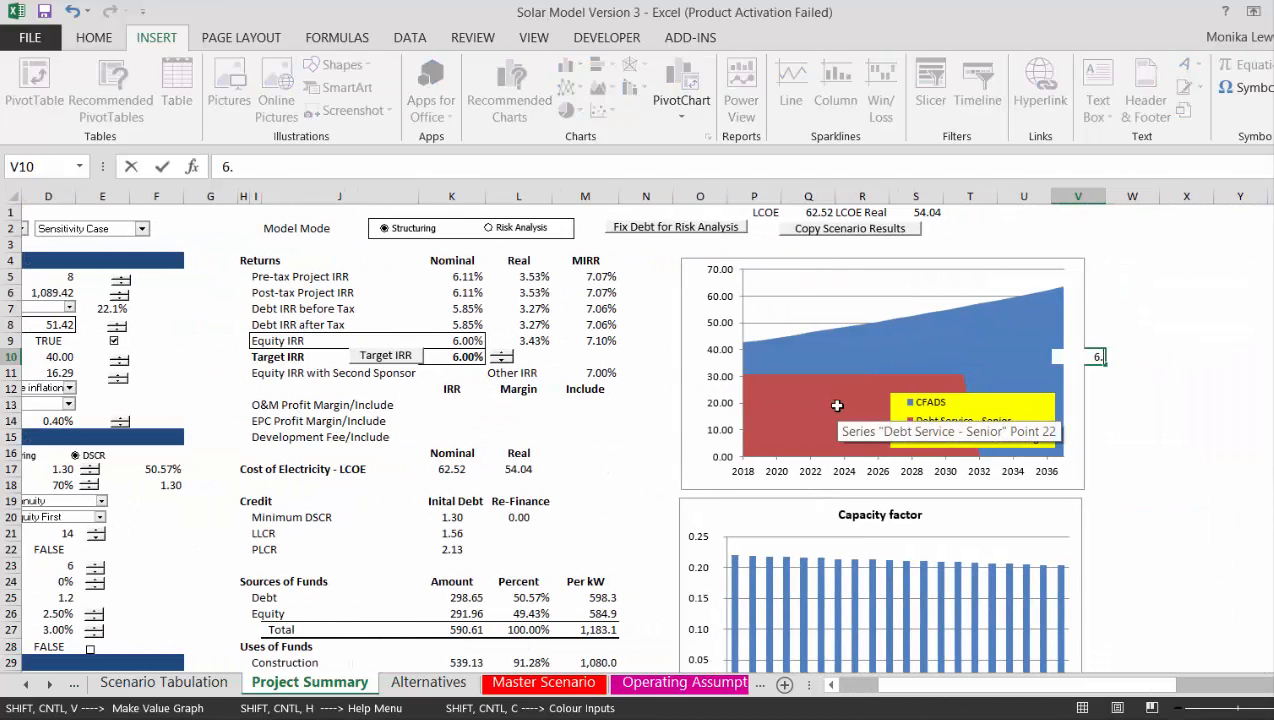
{"action": "key", "text": "ctrl+Return"}
Recalculate the feed-in tariff so that the Equity IRR meets the 6.50% Target IRR
{"action": "key", "text": "Left"}
{"action": "key", "text": "Left"}
{"action": "key", "text": "Left"}
{"action": "key", "text": "Left"}
{"action": "key", "text": "Left"}
{"action": "key", "text": "Left"}
{"action": "key", "text": "Left"}
{"action": "key", "text": "Left"}
{"action": "key", "text": "Left"}
{"action": "key", "text": "Left"}
{"action": "key", "text": "Left"}
{"action": "key", "text": "Left"}
{"action": "key", "text": "Left"}
{"action": "key", "text": "Left"}
{"action": "key", "text": "Left"}
{"action": "key", "text": "Left"}
{"action": "key", "text": "Left"}
{"action": "key", "text": "Left"}
{"action": "key", "text": "Left"}
{"action": "key", "text": "Left"}
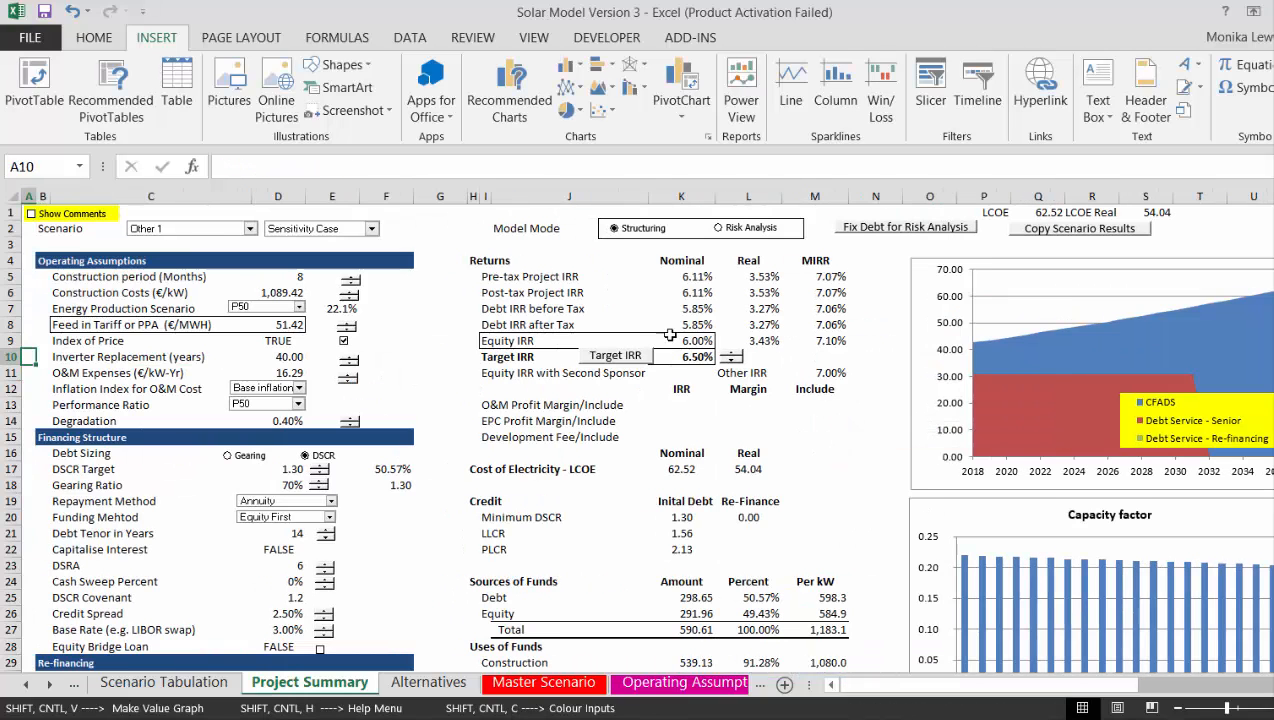
{"action": "left_click", "coordinate": [629, 358]}
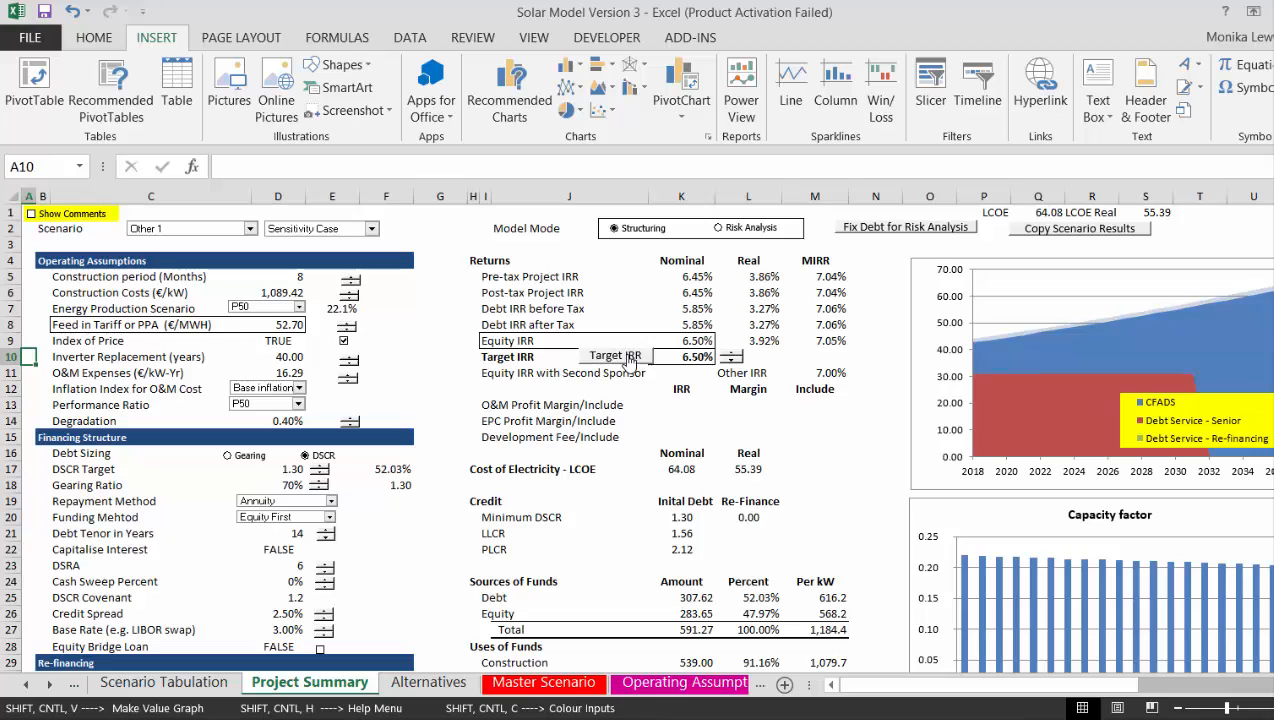
Copy the scenario results to the tabulation under the name Lower Equity IRR
{"action": "left_click", "coordinate": [1035, 232]}
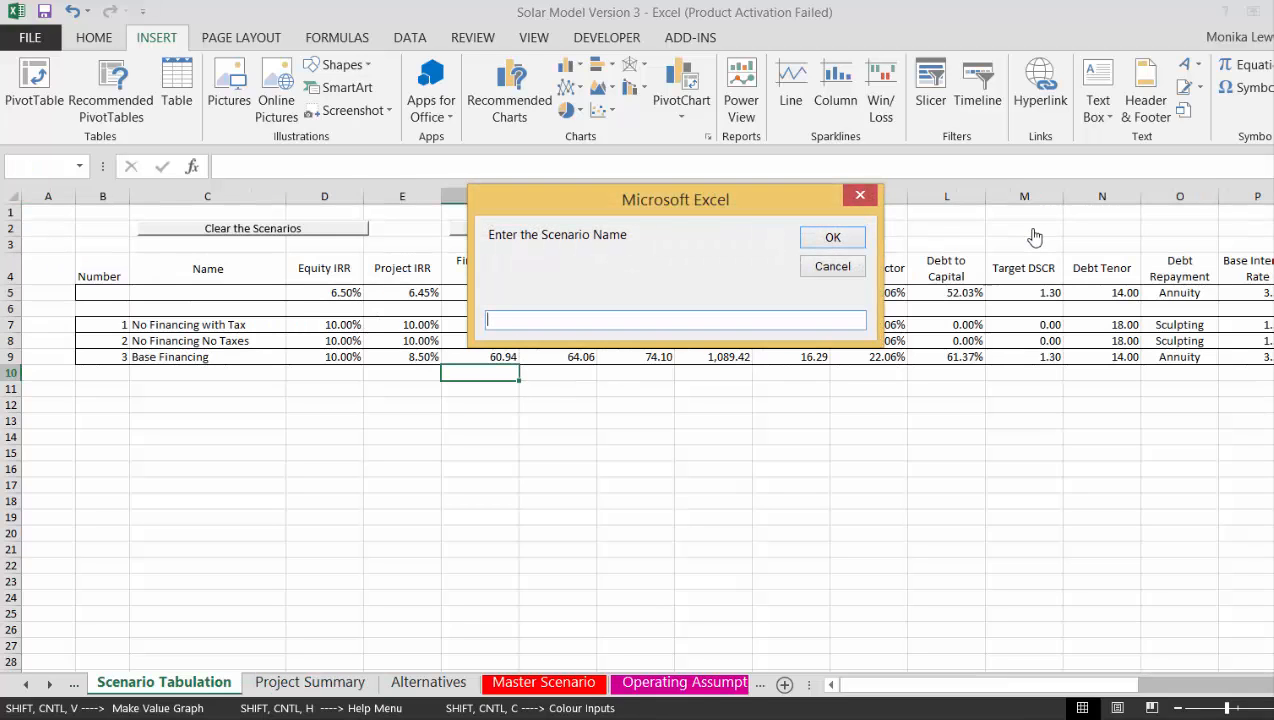
{"action": "type", "text": "Lower Equity IRR"}
{"action": "key", "text": "Return"}
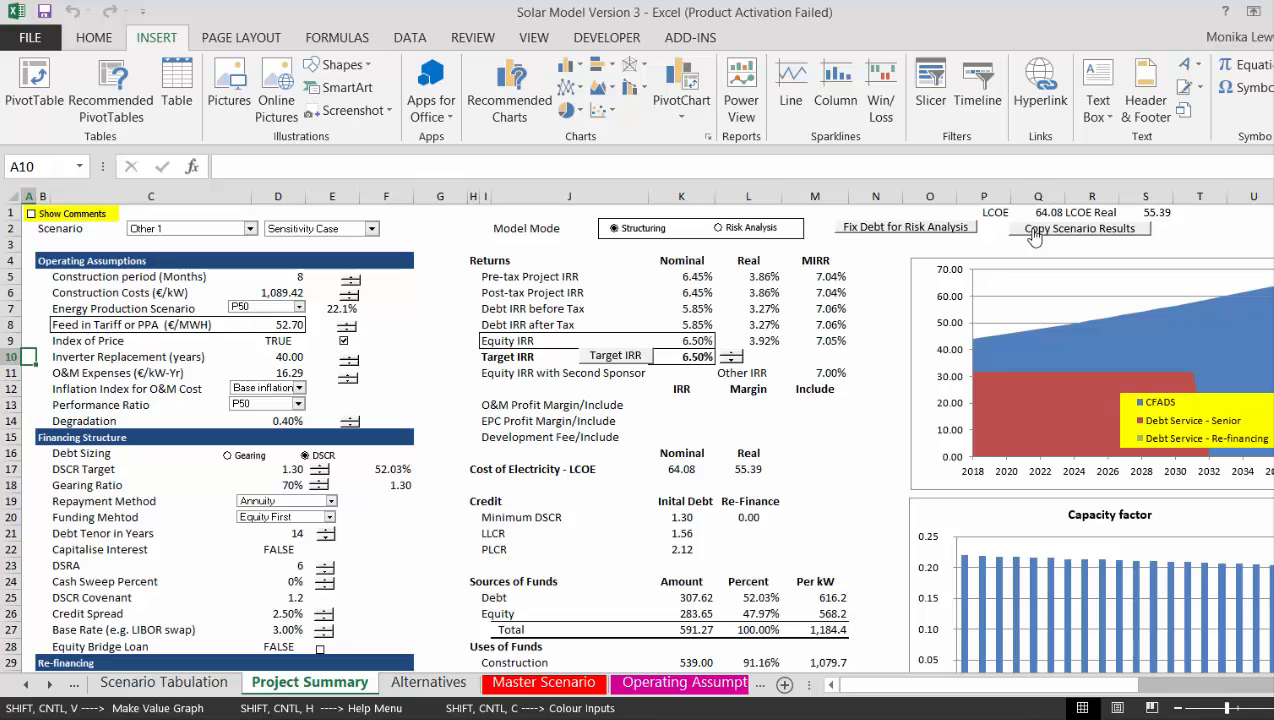
Compare the First Year Price of Lower Equity IRR with Base Financing and the No Financing scenarios in Scenario Tabulation
{"action": "key", "text": "Right"}
{"action": "key", "text": "Right"}
{"action": "key", "text": "Right"}
{"action": "key", "text": "Right"}
{"action": "key", "text": "Right"}
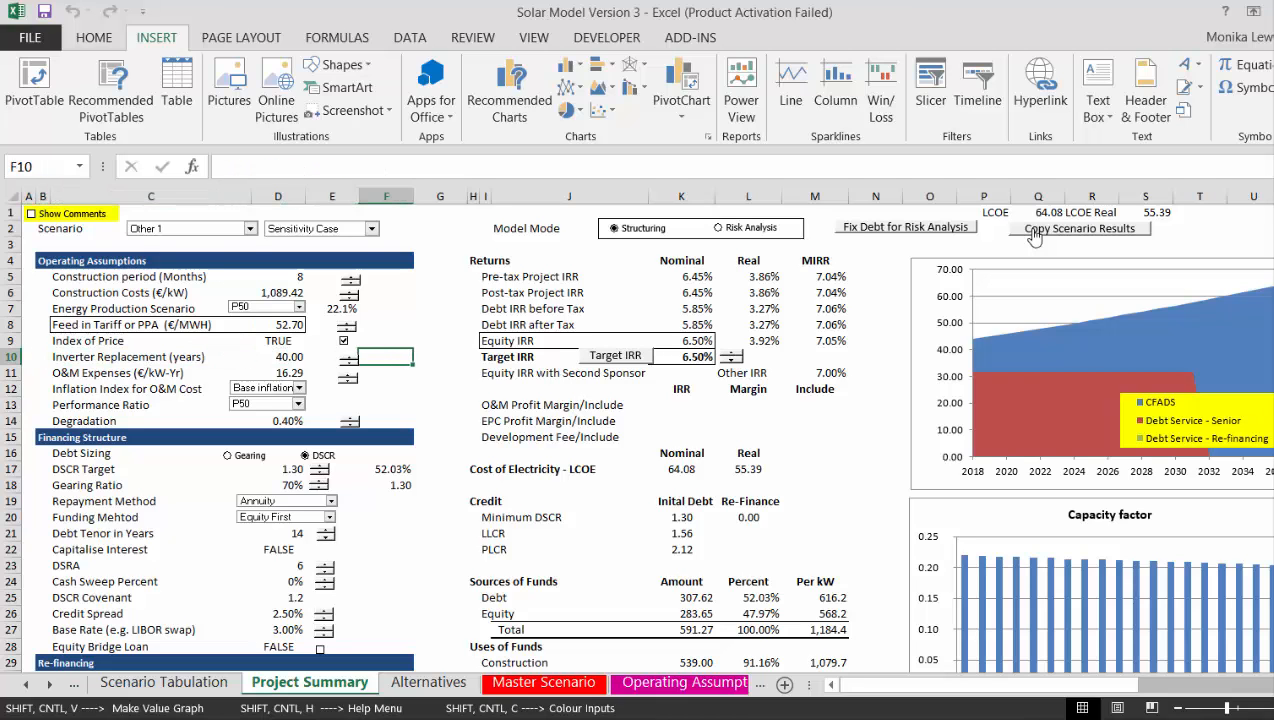
{"action": "key", "text": "ctrl+Page_Up"}
{"action": "key", "text": "Right"}
{"action": "key", "text": "Right"}
{"action": "key", "text": "Right"}
{"action": "key", "text": "Right"}
{"action": "key", "text": "Right"}
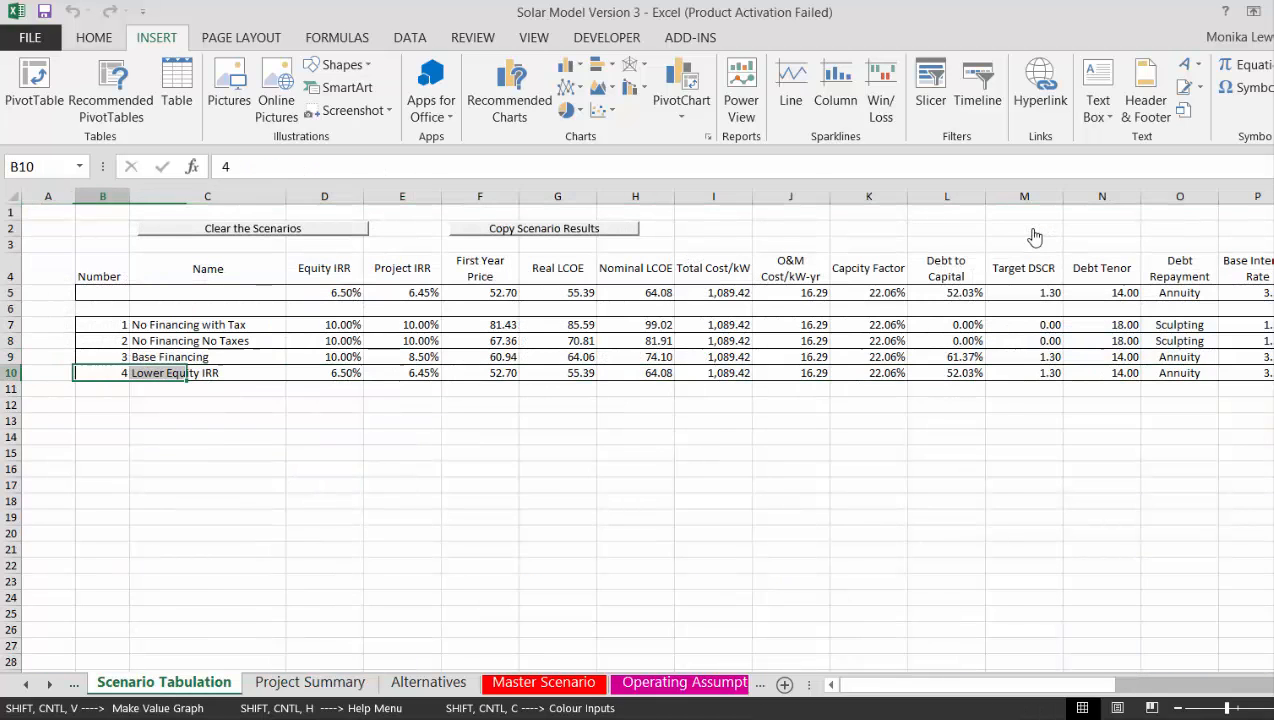
{"action": "key", "text": "Right"}
{"action": "key", "text": "Up"}
{"action": "key", "text": "Left"}
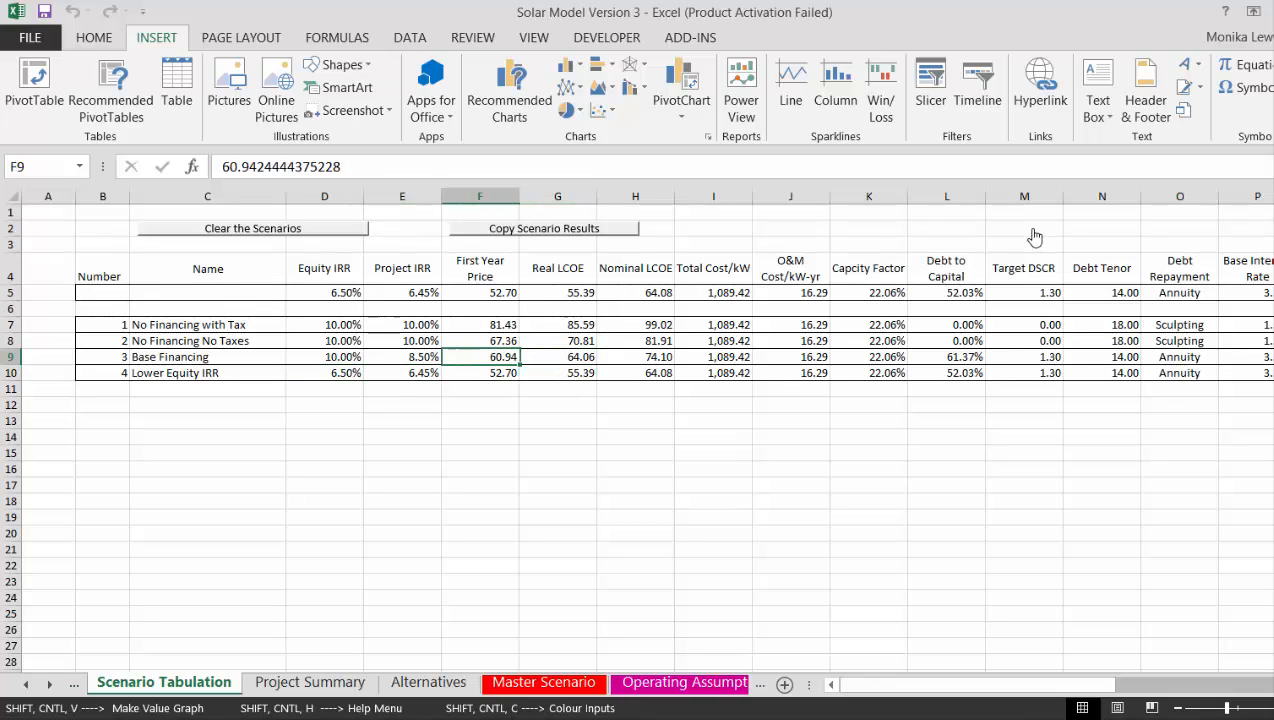
{"action": "key", "text": "Down"}
{"action": "key", "text": "Down"}
{"action": "key", "text": "Up"}
{"action": "key", "text": "Up"}
{"action": "key", "text": "Up"}
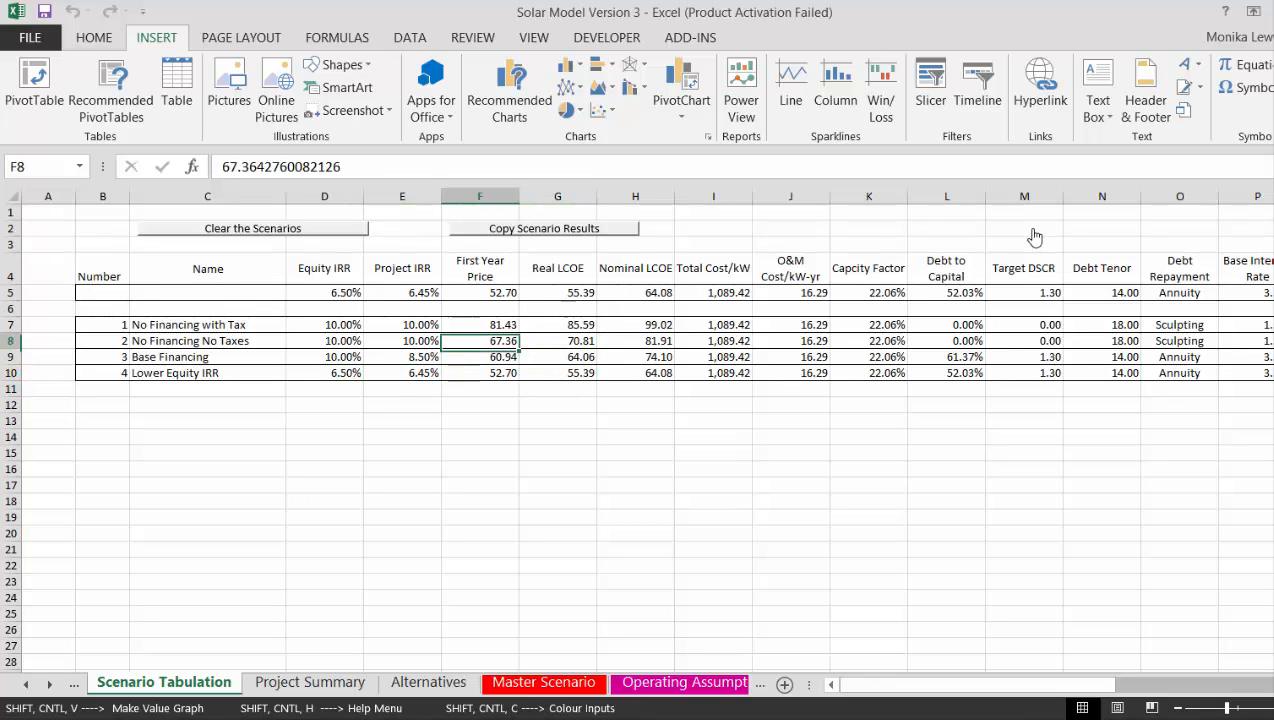
{"action": "key", "text": "Down"}
{"action": "key", "text": "Down"}
{"action": "key", "text": "Down"}
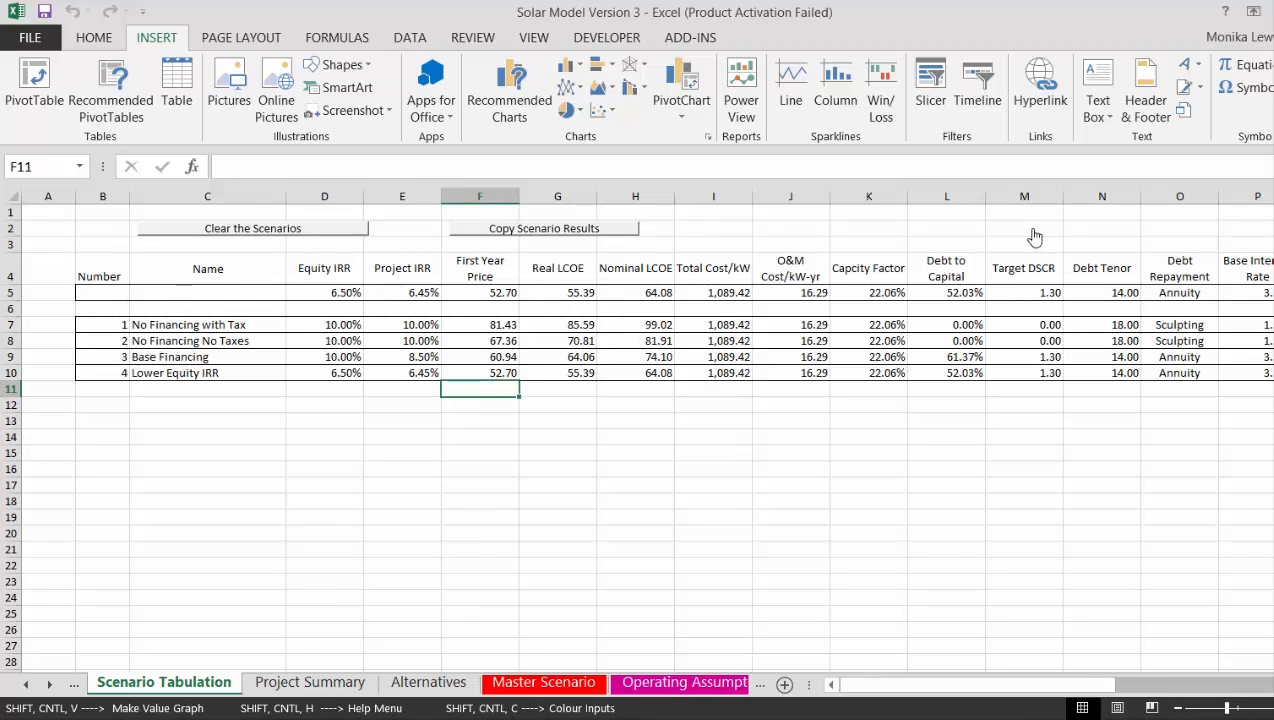
Check the Base, Agressive and Worst case assumptions in the table to the side of the Project Summary charts
{"action": "key", "text": "ctrl+Page_Down"}
{"action": "key", "text": "Right"}
{"action": "key", "text": "Right"}
{"action": "key", "text": "Right"}
{"action": "key", "text": "Right"}
{"action": "key", "text": "Right"}
{"action": "key", "text": "Right"}
{"action": "key", "text": "Right"}
{"action": "key", "text": "Right"}
{"action": "key", "text": "Right"}
{"action": "key", "text": "Right"}
{"action": "key", "text": "Right"}
{"action": "key", "text": "Right"}
{"action": "key", "text": "Right"}
{"action": "key", "text": "Right"}
{"action": "key", "text": "Right"}
{"action": "key", "text": "Right"}
{"action": "key", "text": "Right"}
{"action": "key", "text": "Right"}
{"action": "key", "text": "Right"}
{"action": "key", "text": "Right"}
{"action": "key", "text": "Right"}
{"action": "key", "text": "Right"}
{"action": "key", "text": "Right"}
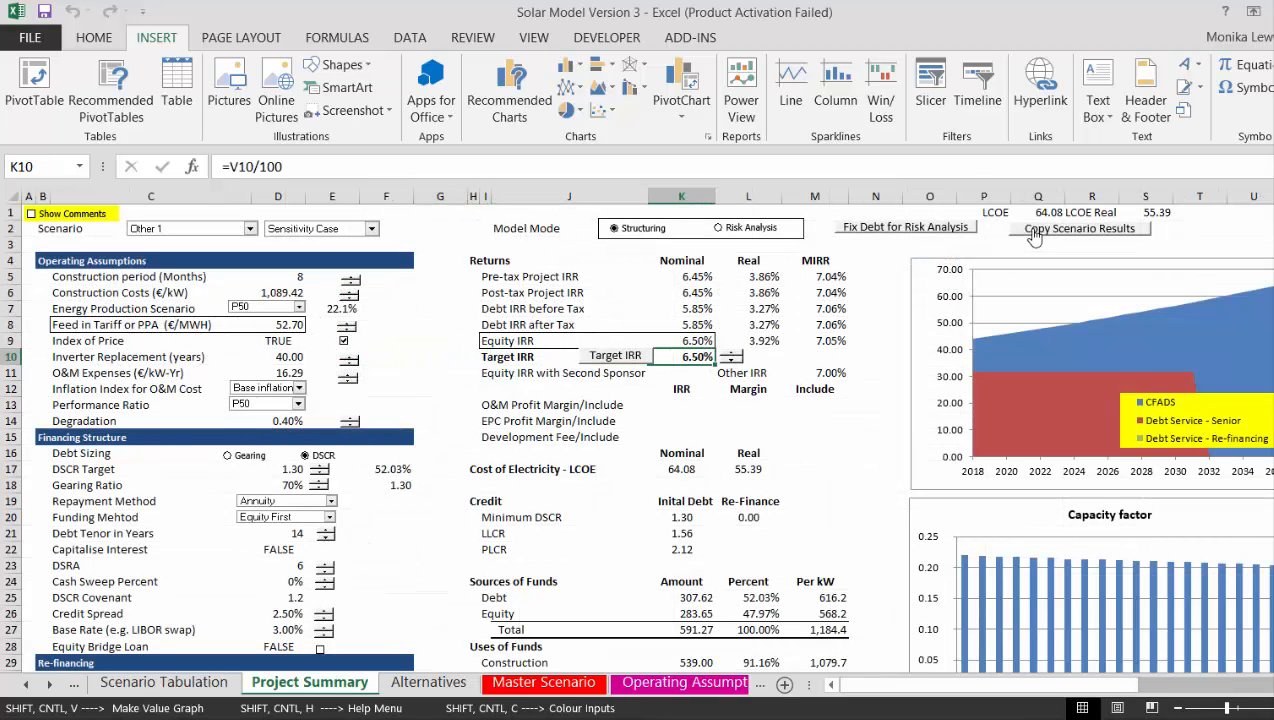
{"action": "key", "text": "Right"}
{"action": "key", "text": "Right"}
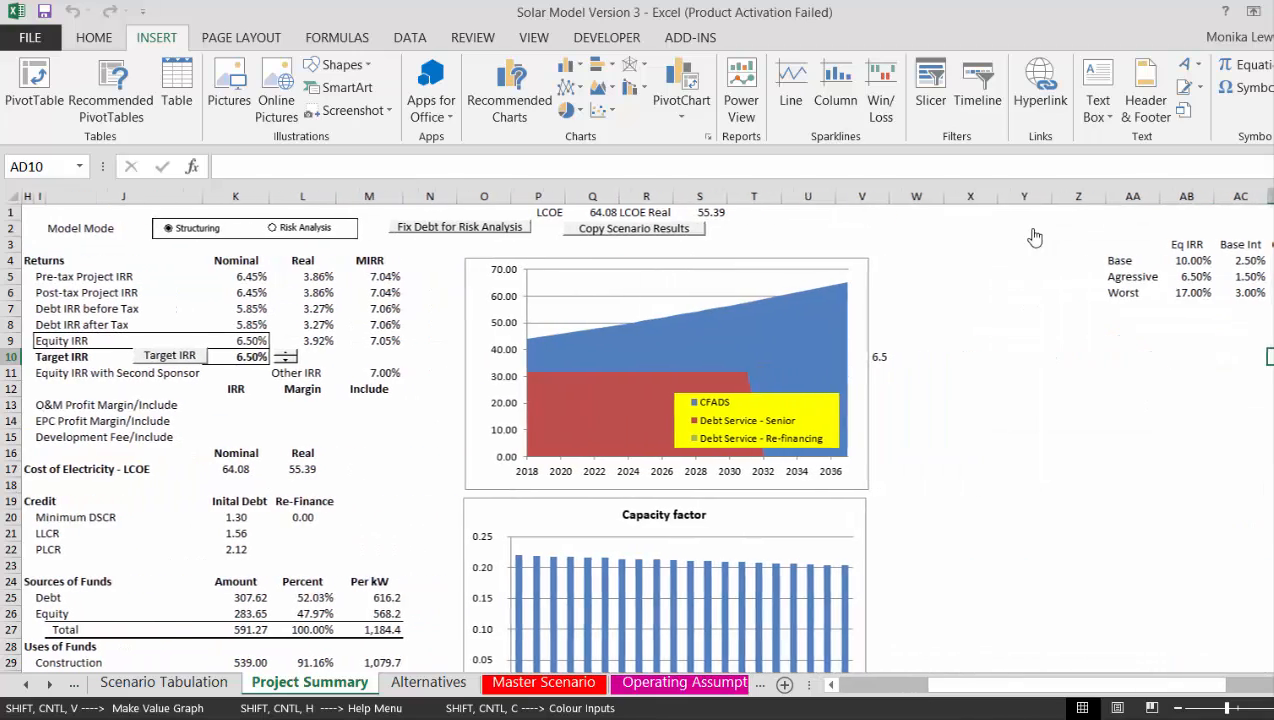
{"action": "key", "text": "Left"}
{"action": "key", "text": "Left"}
{"action": "key", "text": "Left"}
{"action": "key", "text": "Up"}
{"action": "key", "text": "Up"}
{"action": "key", "text": "Left"}
{"action": "key", "text": "Left"}
{"action": "key", "text": "Left"}
{"action": "key", "text": "Left"}
{"action": "key", "text": "Left"}
{"action": "key", "text": "Left"}
{"action": "key", "text": "Left"}
{"action": "key", "text": "Left"}
{"action": "key", "text": "Left"}
{"action": "key", "text": "Left"}
{"action": "key", "text": "Left"}
{"action": "key", "text": "Left"}
{"action": "key", "text": "Left"}
{"action": "key", "text": "Left"}
{"action": "key", "text": "Left"}
{"action": "key", "text": "Left"}
{"action": "key", "text": "Left"}
{"action": "key", "text": "Left"}
{"action": "key", "text": "Left"}
{"action": "key", "text": "Left"}
{"action": "key", "text": "Left"}
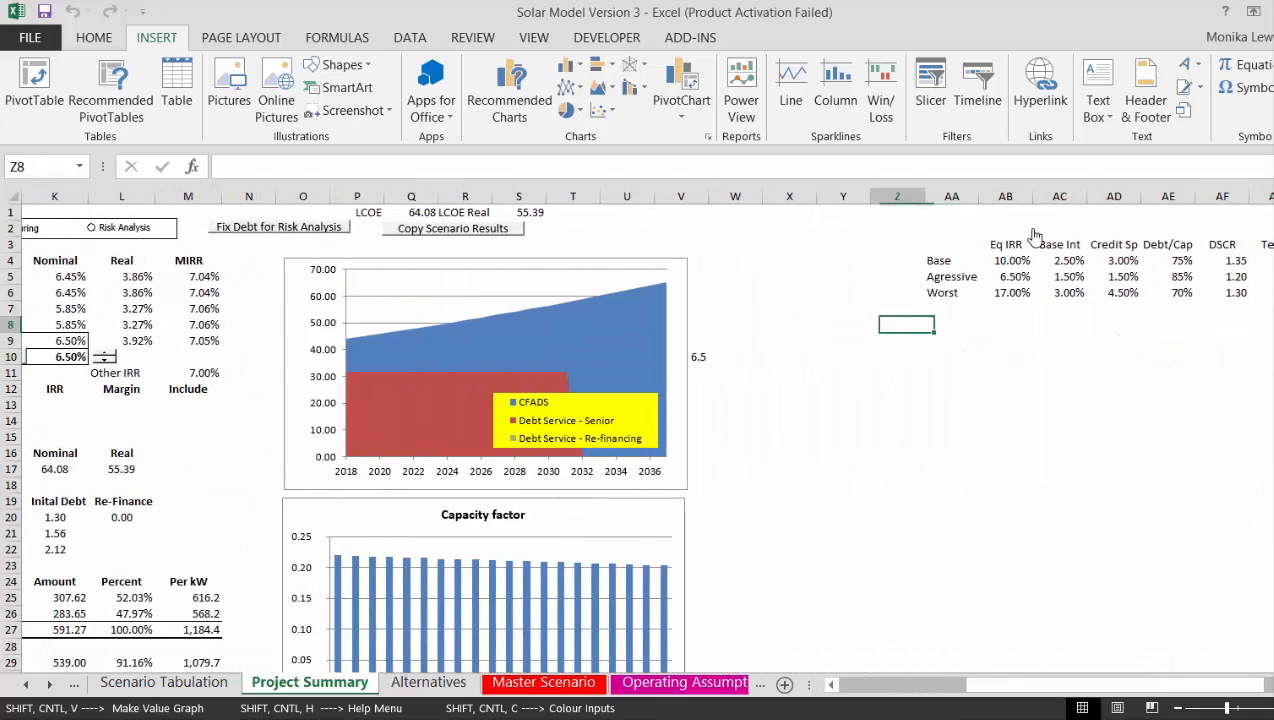
Set the Target IRR input in V10 to 10 and recalculate the feed-in tariff to match it
{"action": "key", "text": "Right"}
{"action": "key", "text": "Right"}
{"action": "key", "text": "Right"}
{"action": "key", "text": "Right"}
{"action": "key", "text": "Right"}
{"action": "key", "text": "Right"}
{"action": "key", "text": "Right"}
{"action": "key", "text": "Right"}
{"action": "key", "text": "Right"}
{"action": "key", "text": "Right"}
{"action": "key", "text": "Right"}
{"action": "key", "text": "Right"}
{"action": "key", "text": "Right"}
{"action": "key", "text": "Right"}
{"action": "key", "text": "Right"}
{"action": "key", "text": "Right"}
{"action": "key", "text": "Right"}
{"action": "key", "text": "Right"}
{"action": "key", "text": "Right"}
{"action": "key", "text": "Right"}
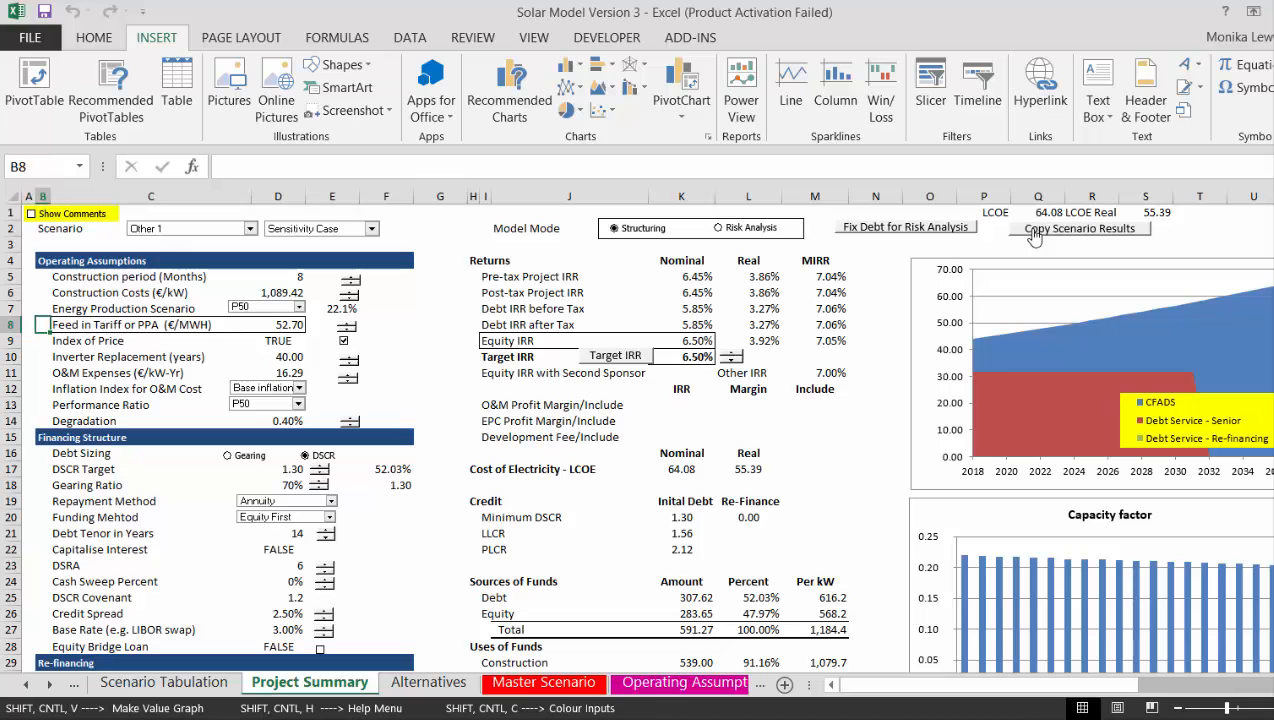
{"action": "key", "text": "Down"}
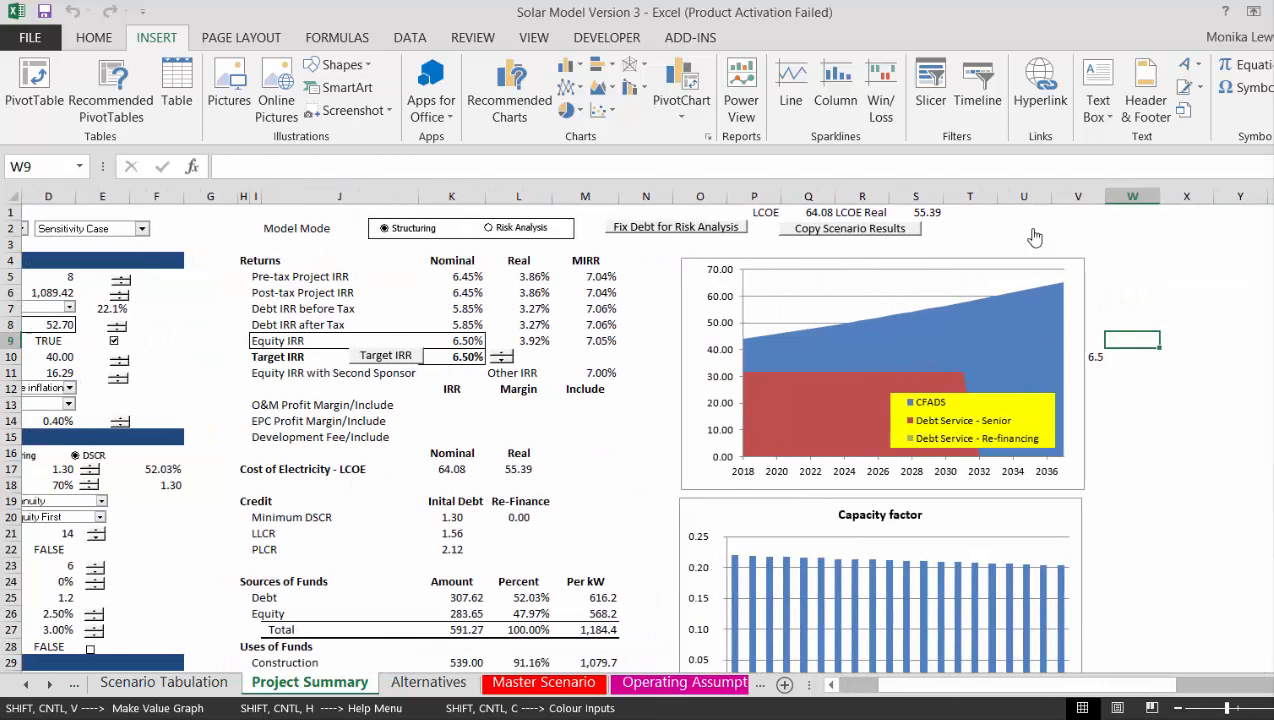
{"action": "key", "text": "Down"}
{"action": "type", "text": "10"}
{"action": "key", "text": "Return"}
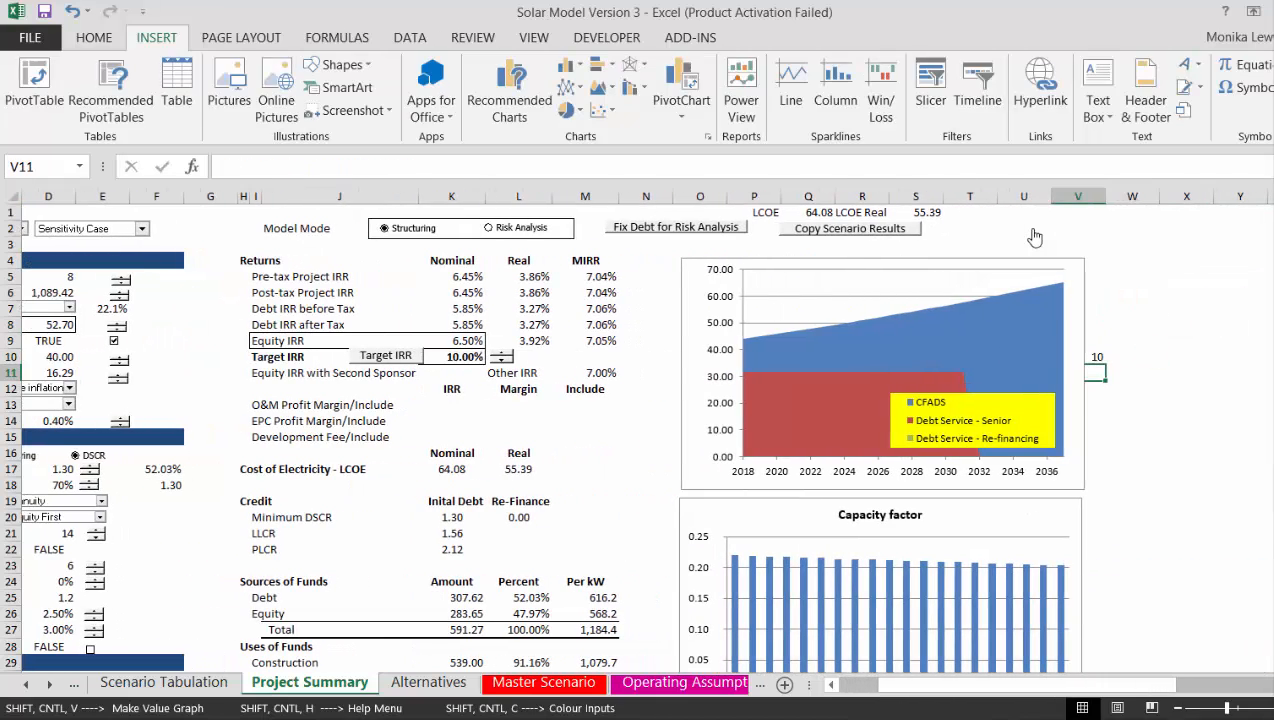
{"action": "key", "text": "Up"}
{"action": "key", "text": "Left"}
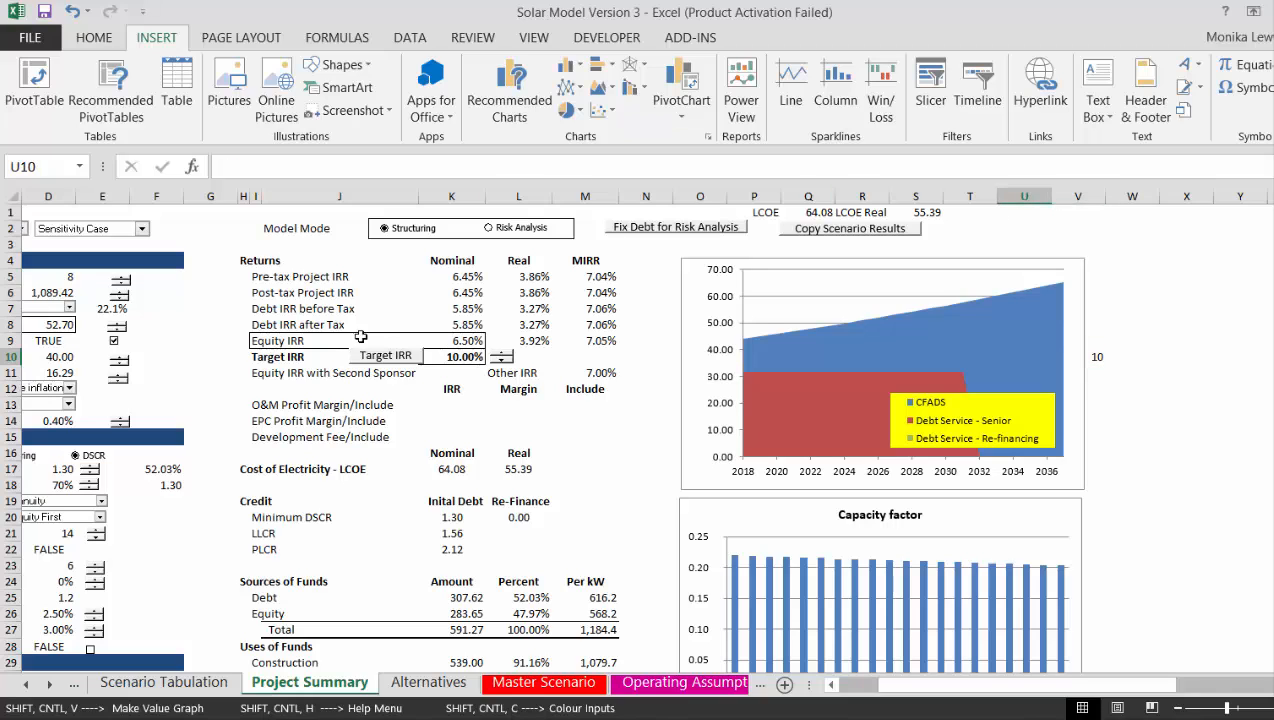
{"action": "left_click", "coordinate": [380, 360]}
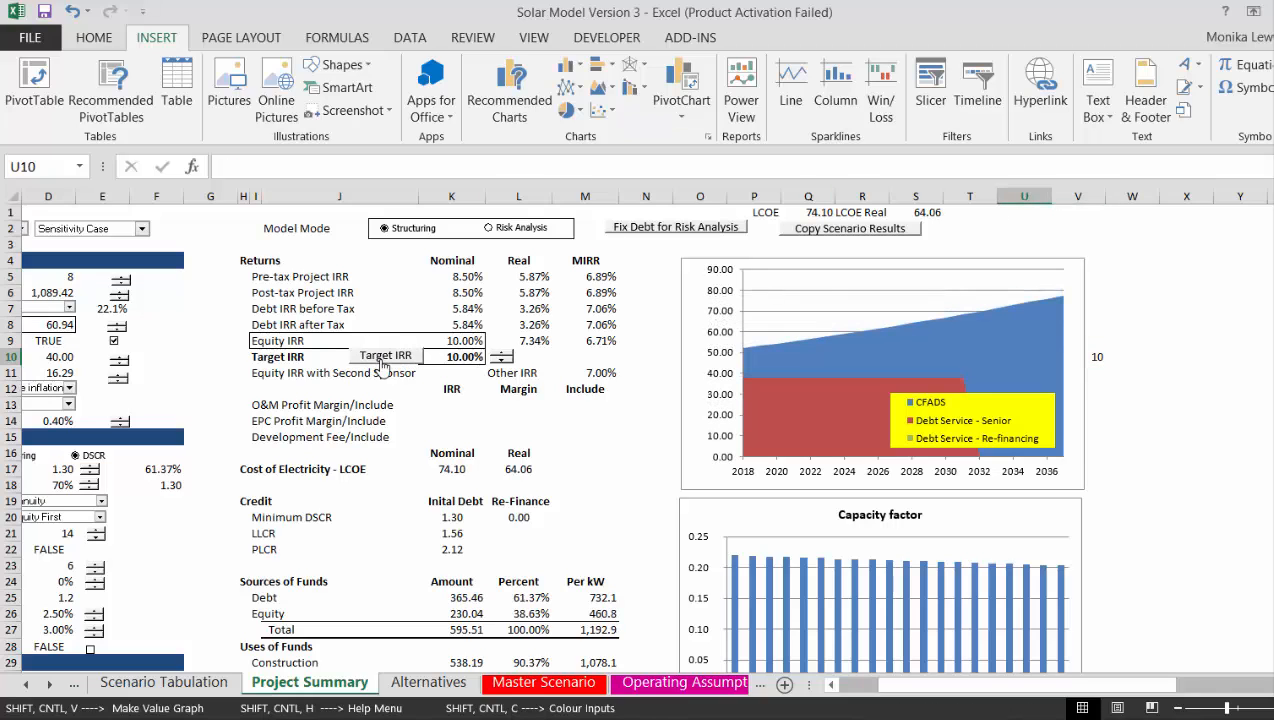
Go back to the case assumptions table to review the Agressive financing terms, such as Base Int and Debt/Cap
{"action": "key", "text": "Right"}
{"action": "key", "text": "Right"}
{"action": "key", "text": "Right"}
{"action": "key", "text": "Right"}
{"action": "key", "text": "Right"}
{"action": "key", "text": "Right"}
{"action": "key", "text": "Right"}
{"action": "key", "text": "Right"}
{"action": "key", "text": "Right"}
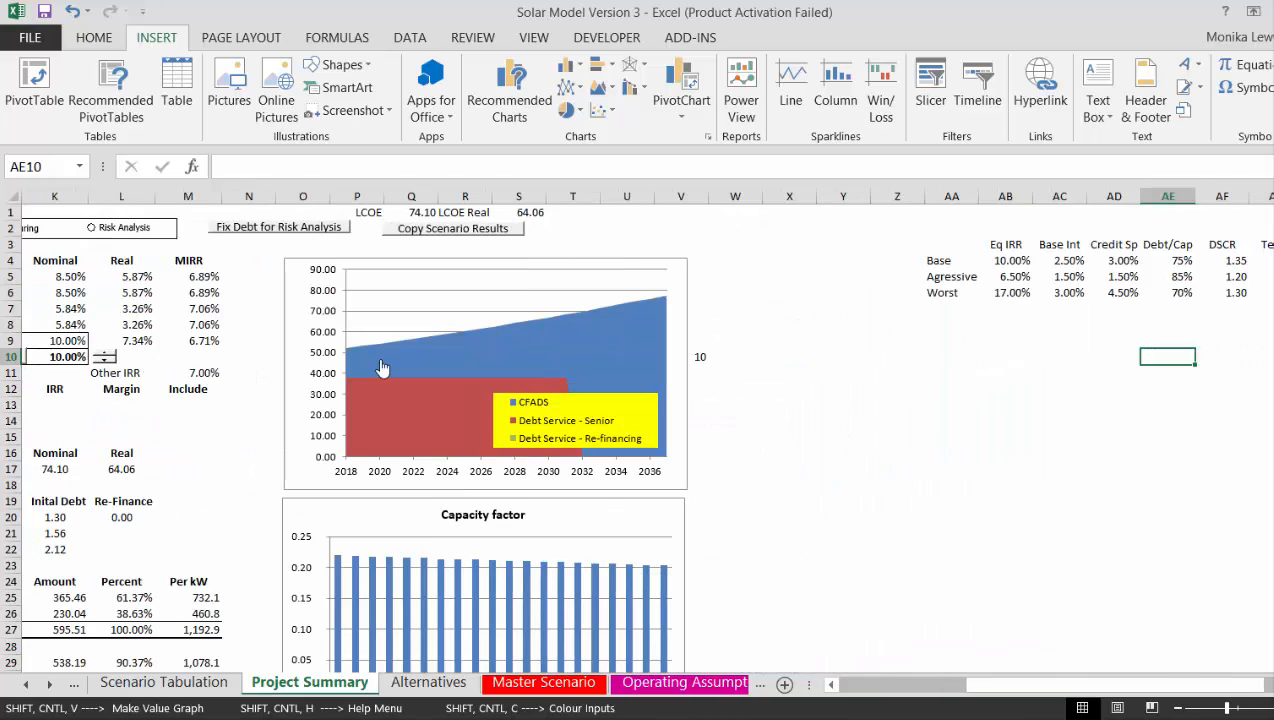
Examine the Agressive case's equity IRR, base interest and credit spread in the financing case table beside the charts
{"action": "key", "text": "Left"}
{"action": "key", "text": "Left"}
{"action": "key", "text": "Left"}
{"action": "key", "text": "Left"}
{"action": "key", "text": "Left"}
{"action": "key", "text": "Left"}
{"action": "key", "text": "Left"}
{"action": "key", "text": "Up"}
{"action": "key", "text": "Up"}
{"action": "key", "text": "Up"}
{"action": "key", "text": "Up"}
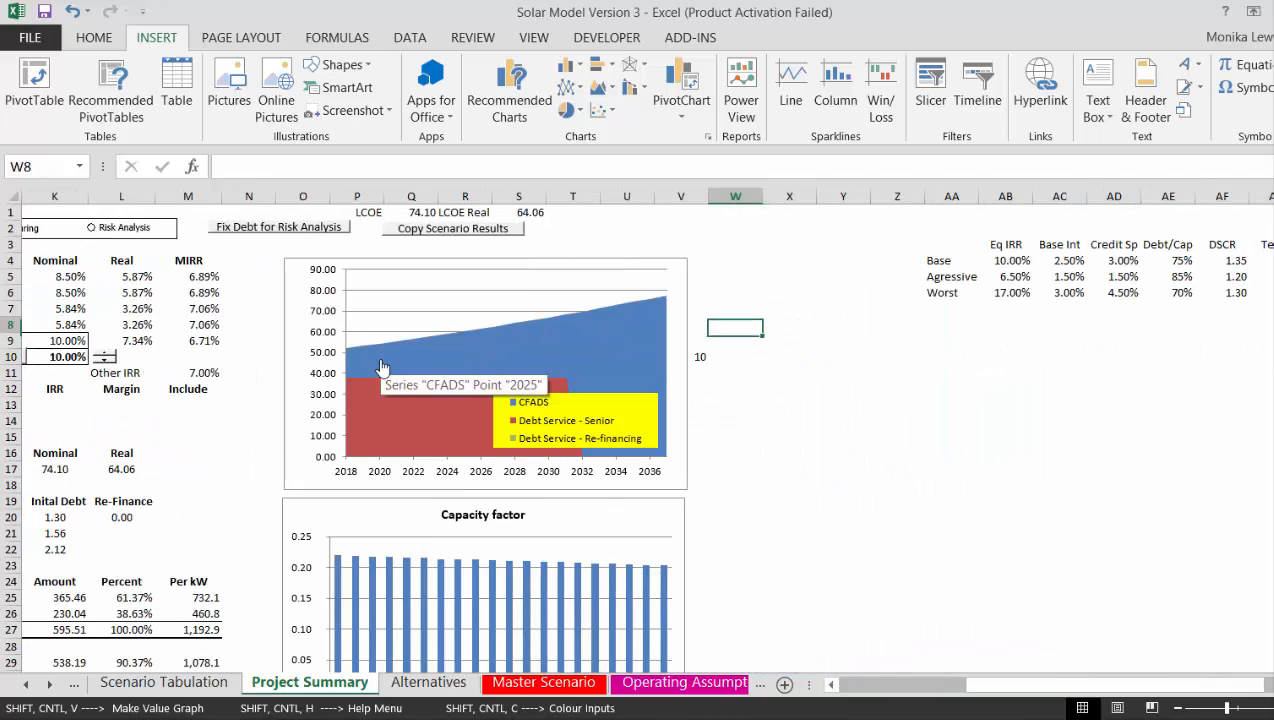
{"action": "key", "text": "Right"}
{"action": "key", "text": "Right"}
{"action": "key", "text": "Right"}
{"action": "key", "text": "Right"}
{"action": "key", "text": "Right"}
{"action": "key", "text": "Right"}
{"action": "key", "text": "Up"}
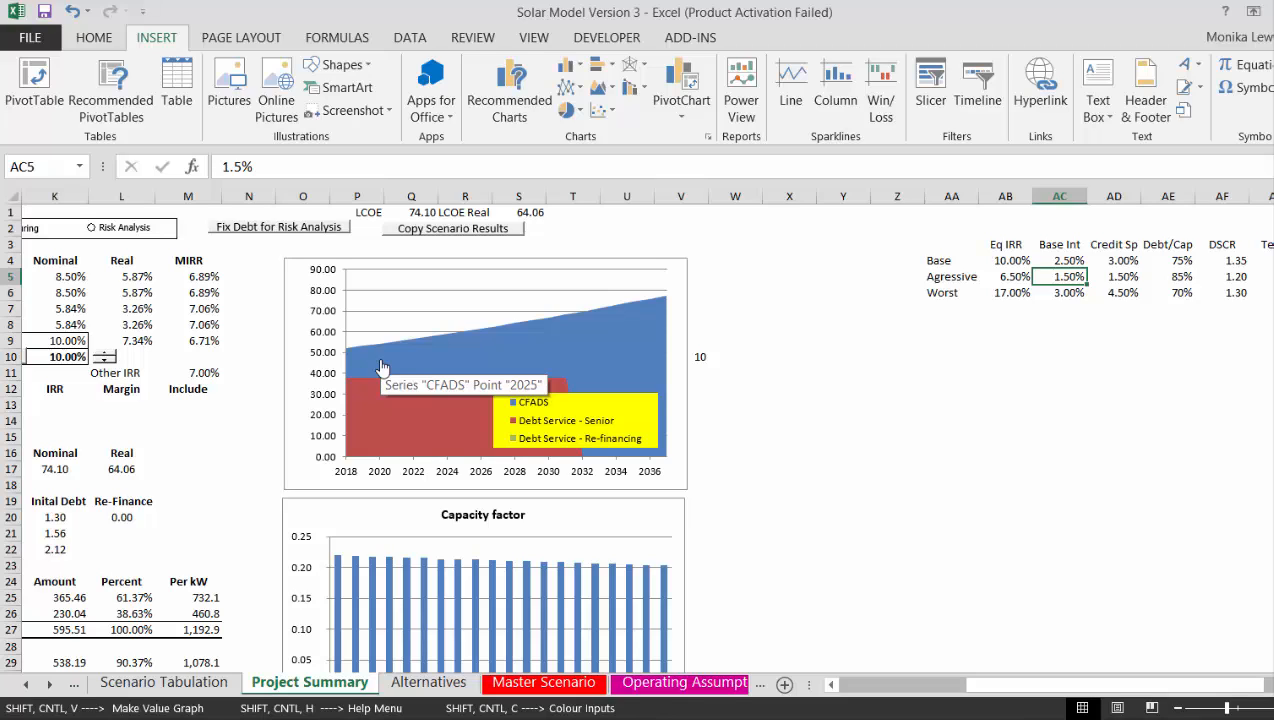
{"action": "key", "text": "Right"}
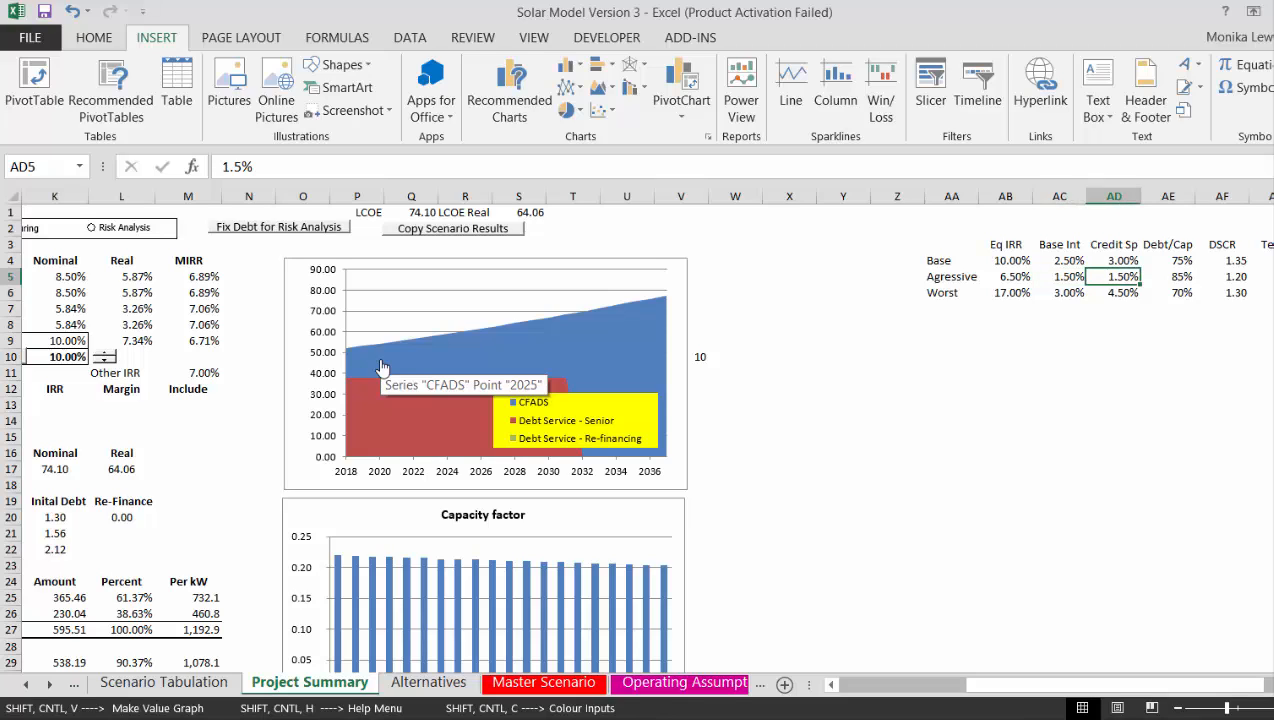
{"action": "key", "text": "Left"}
{"action": "key", "text": "Left"}
{"action": "key", "text": "Left"}
{"action": "key", "text": "Right"}
{"action": "key", "text": "Right"}
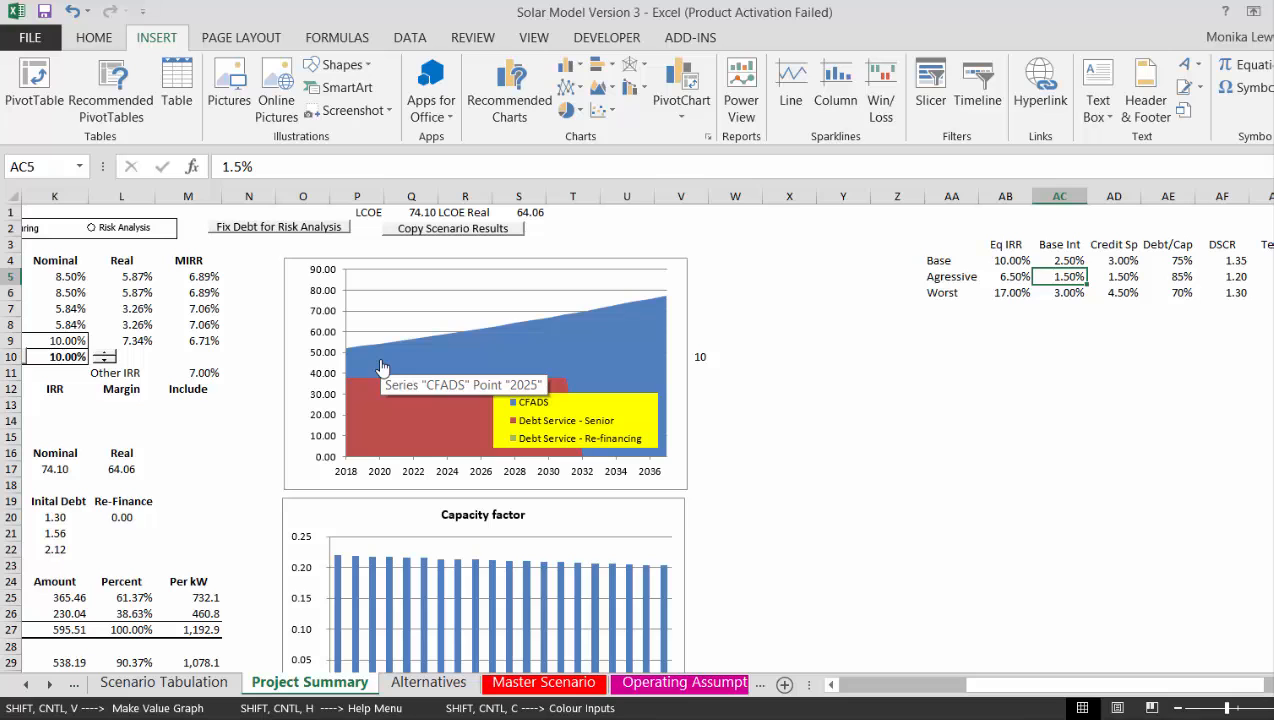
Set the Credit Spread in the Financing Structure section to 1.50%
{"action": "key", "text": "Left"}
{"action": "key", "text": "Left"}
{"action": "key", "text": "Left"}
{"action": "key", "text": "Left"}
{"action": "key", "text": "Left"}
{"action": "key", "text": "Left"}
{"action": "key", "text": "Left"}
{"action": "key", "text": "Left"}
{"action": "key", "text": "Left"}
{"action": "key", "text": "Left"}
{"action": "key", "text": "Left"}
{"action": "key", "text": "Left"}
{"action": "key", "text": "Left"}
{"action": "key", "text": "Left"}
{"action": "key", "text": "Left"}
{"action": "key", "text": "Left"}
{"action": "key", "text": "Left"}
{"action": "key", "text": "Left"}
{"action": "key", "text": "Left"}
{"action": "key", "text": "Left"}
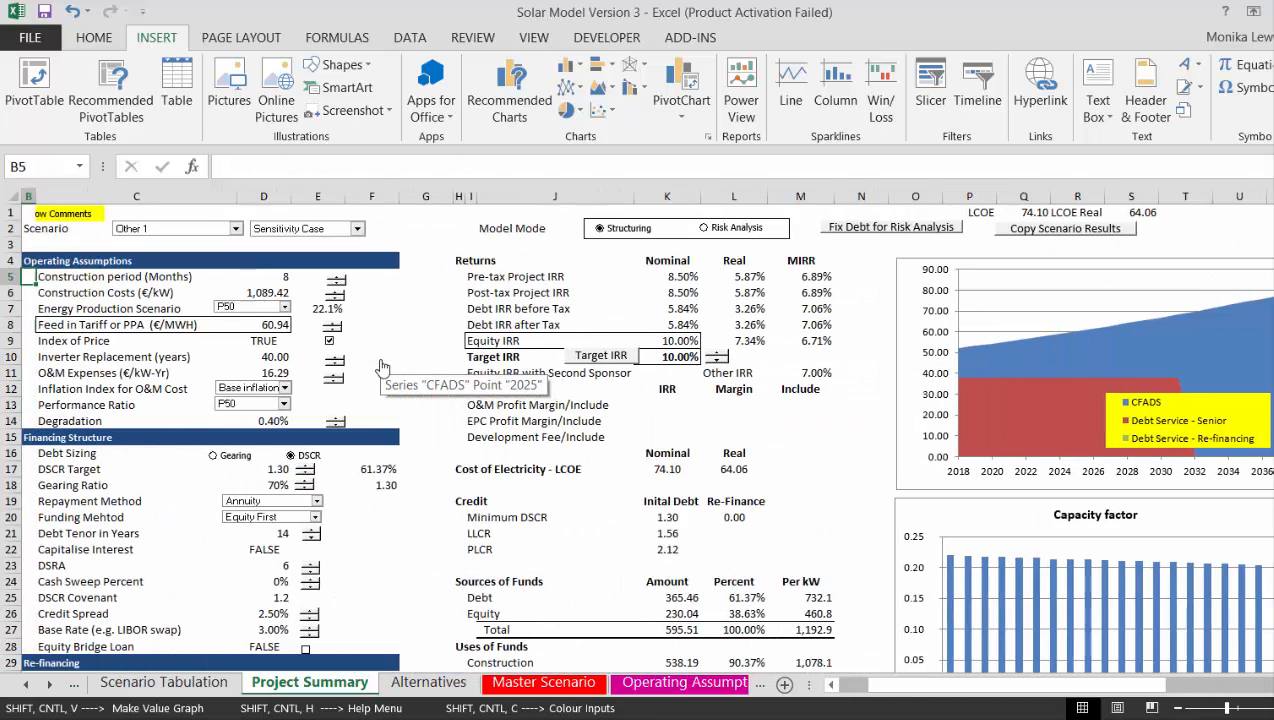
{"action": "key", "text": "Left"}
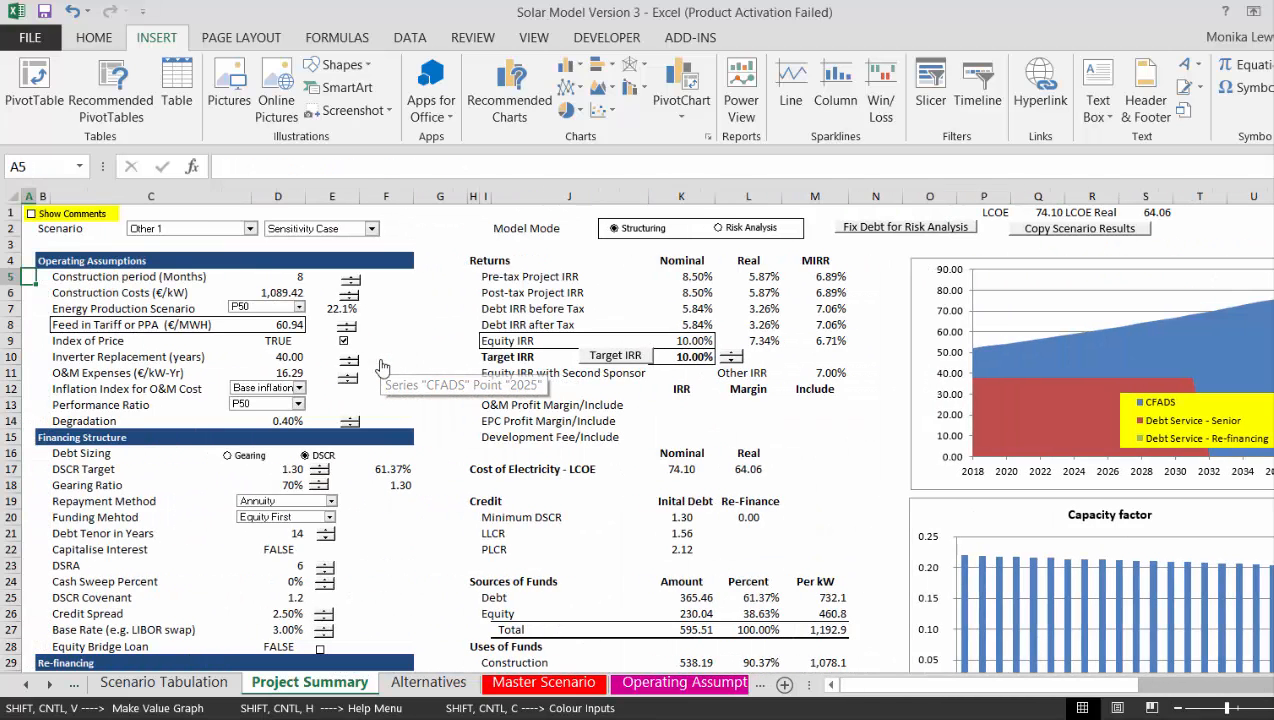
{"action": "left_click", "coordinate": [323, 619]}
{"action": "left_click", "coordinate": [323, 619]}
{"action": "left_click", "coordinate": [323, 619]}
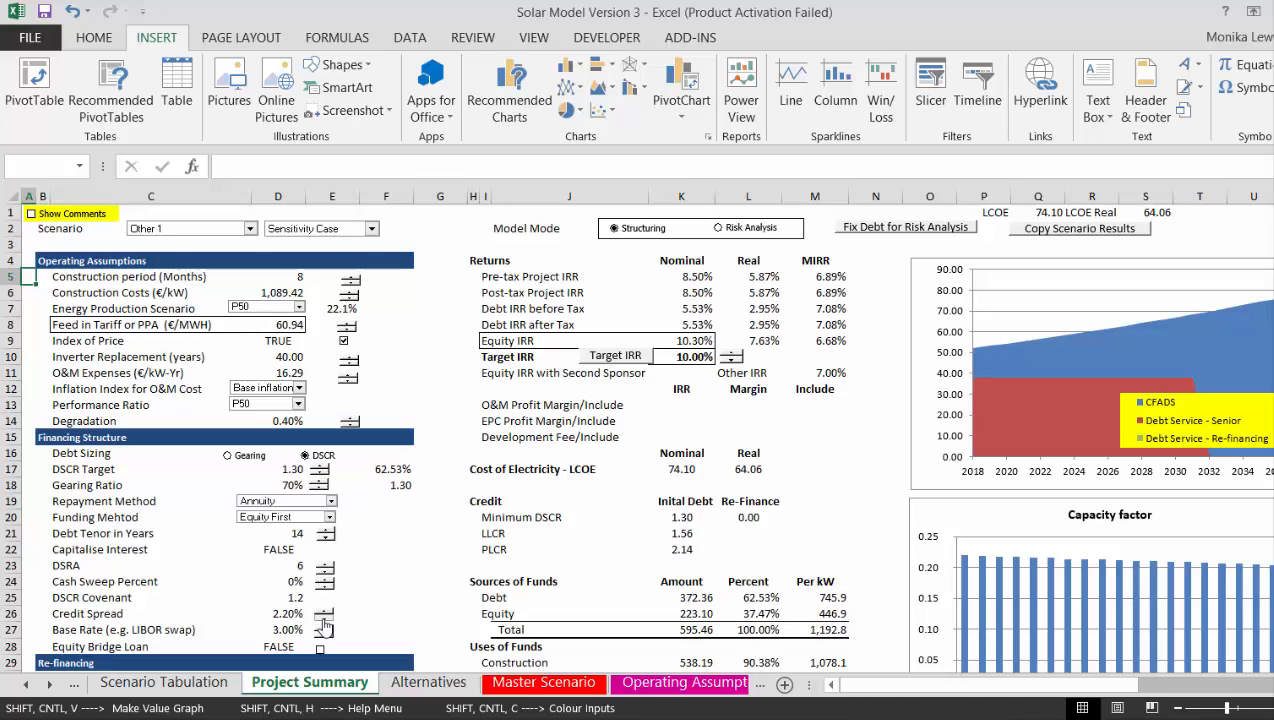
{"action": "left_click", "coordinate": [323, 619]}
{"action": "left_click", "coordinate": [323, 619]}
{"action": "left_click", "coordinate": [323, 619]}
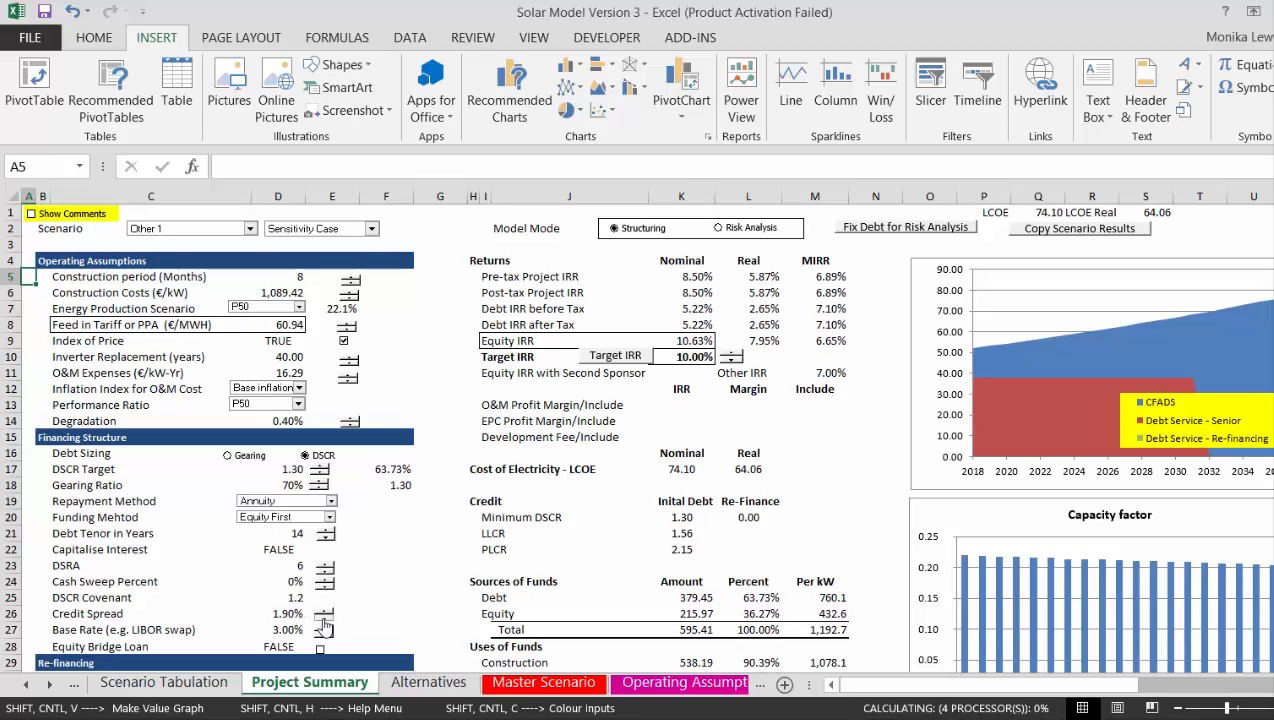
{"action": "left_click", "coordinate": [323, 619]}
{"action": "left_click", "coordinate": [323, 619]}
{"action": "left_click", "coordinate": [323, 619]}
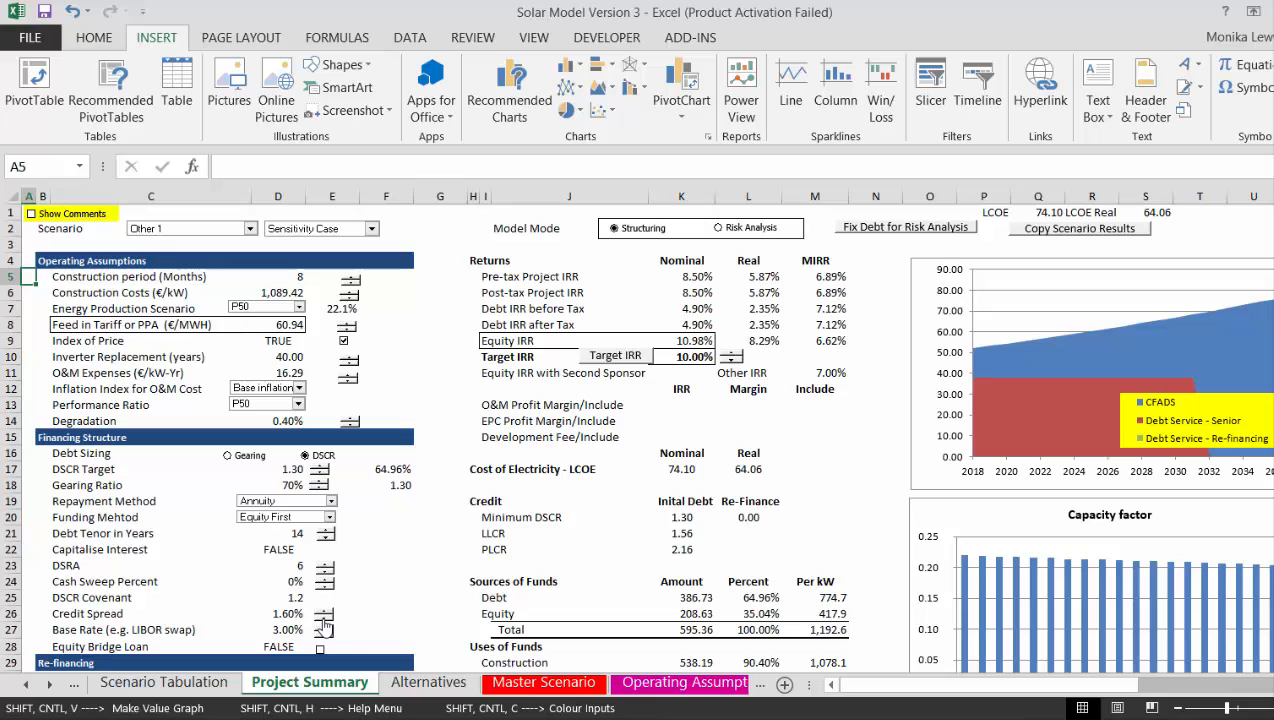
{"action": "left_click", "coordinate": [323, 619]}
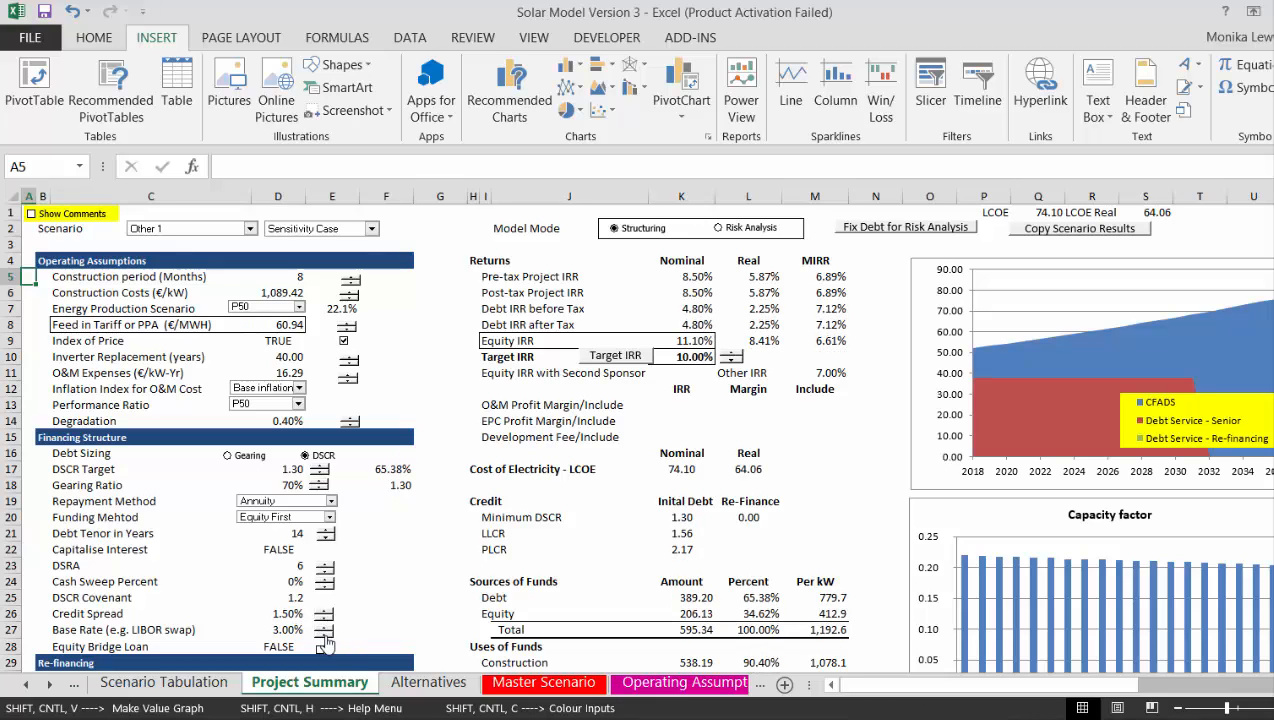
Set the Base Rate (e.g. LIBOR swap) in the Financing Structure section to 1.50%
{"action": "left_click", "coordinate": [324, 635]}
{"action": "left_click", "coordinate": [324, 637]}
{"action": "left_click", "coordinate": [324, 637]}
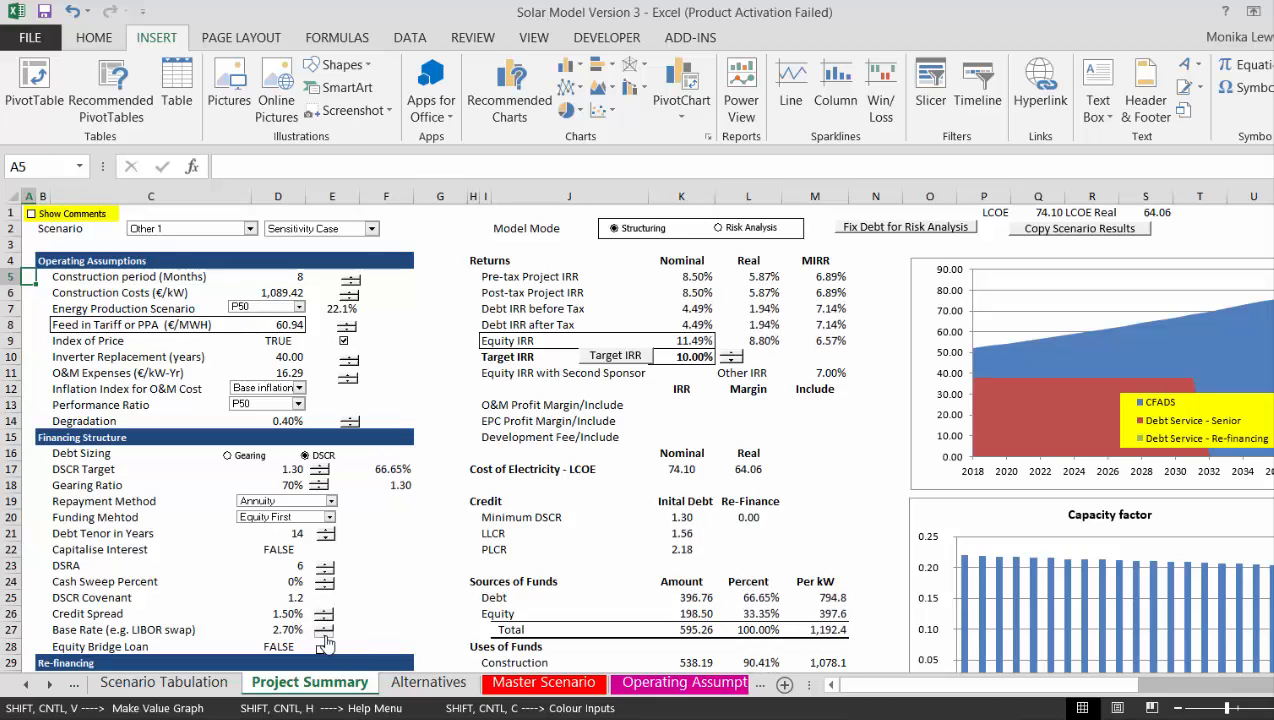
{"action": "left_click", "coordinate": [324, 637]}
{"action": "left_click", "coordinate": [324, 637]}
{"action": "left_click", "coordinate": [324, 637]}
{"action": "left_click", "coordinate": [324, 637]}
{"action": "left_click", "coordinate": [324, 637]}
{"action": "left_click", "coordinate": [324, 637]}
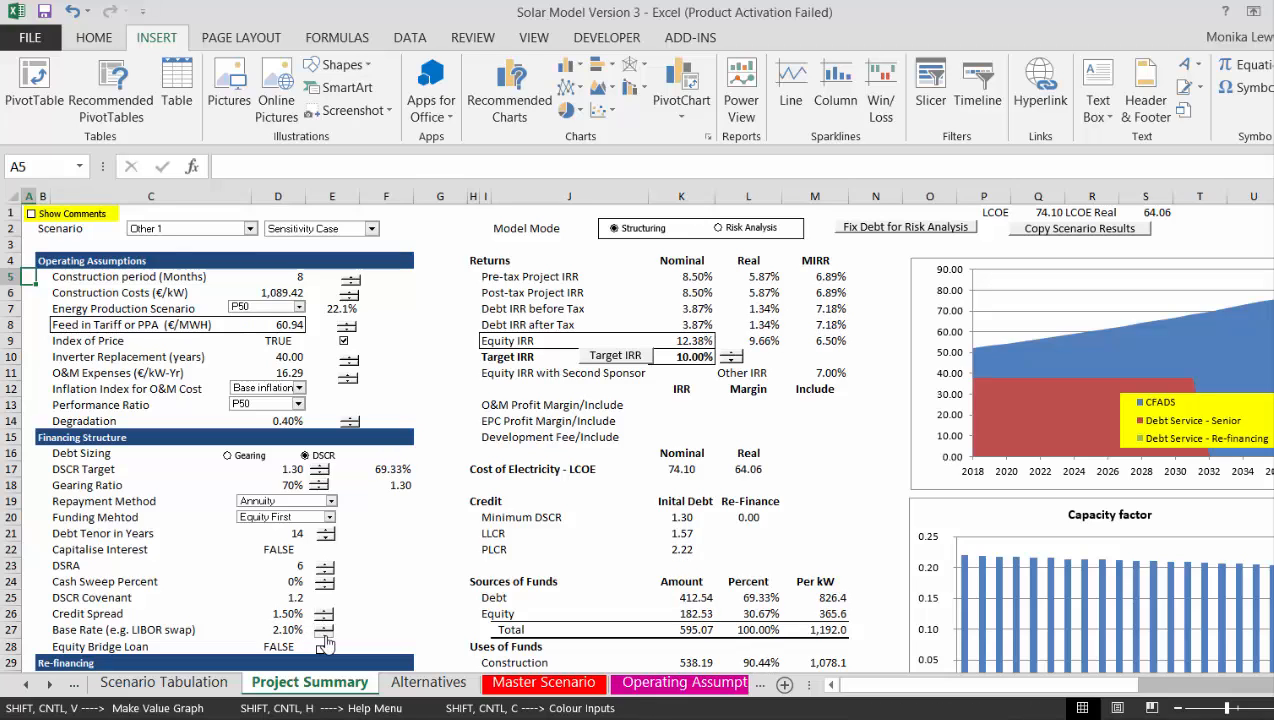
{"action": "left_click", "coordinate": [324, 637]}
{"action": "left_click", "coordinate": [324, 637]}
{"action": "left_click", "coordinate": [324, 637]}
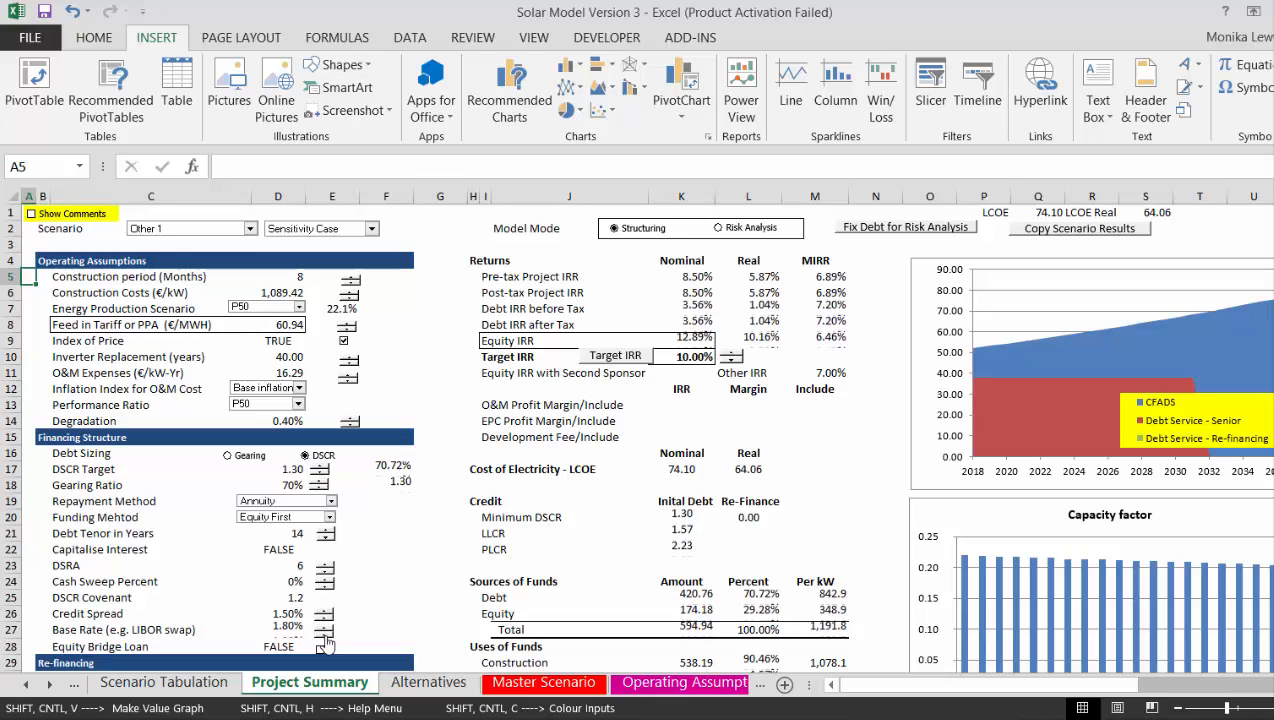
{"action": "left_click", "coordinate": [324, 637]}
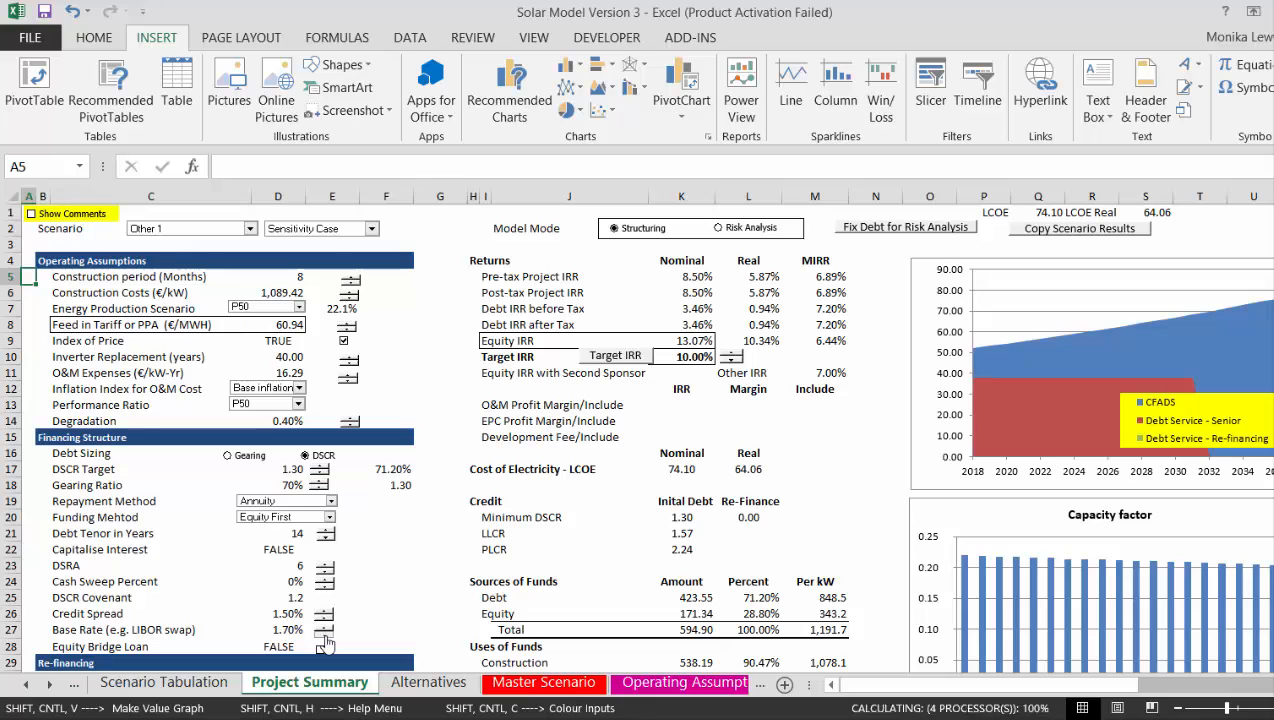
{"action": "left_click", "coordinate": [324, 637]}
{"action": "left_click", "coordinate": [324, 637]}
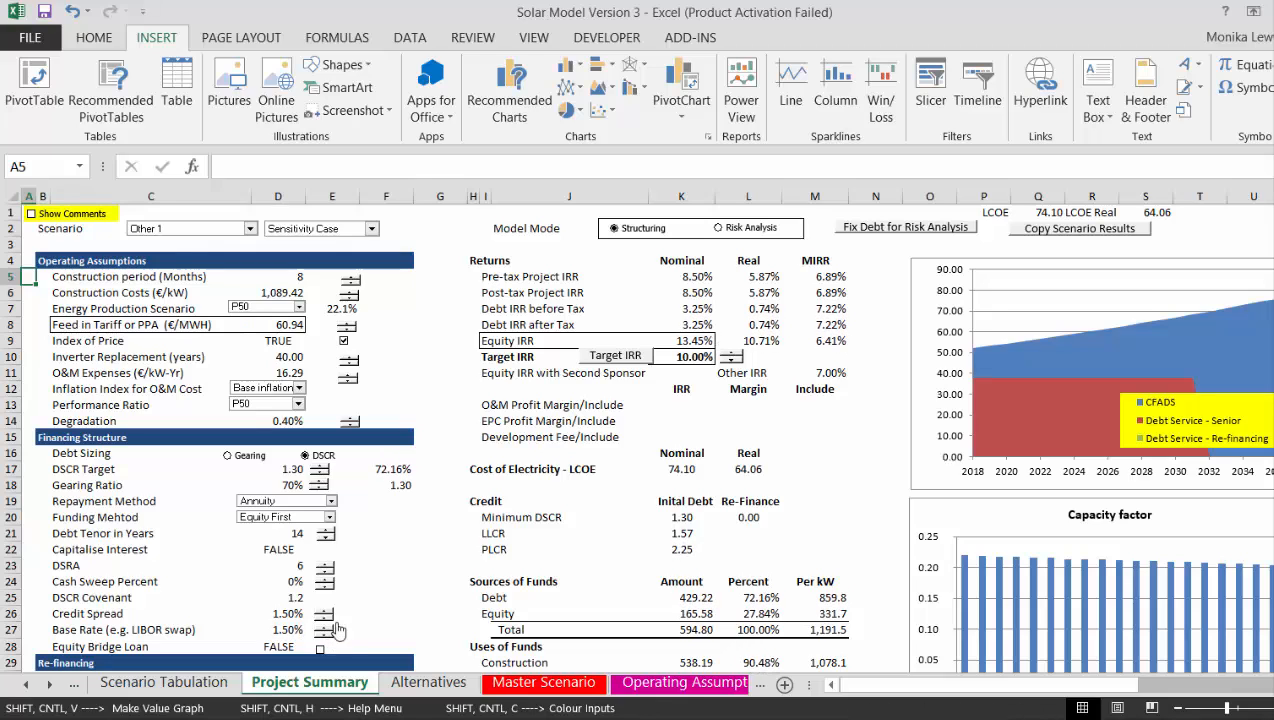
Run the Target IRR macro to solve the feed-in tariff for the 10.00% target equity IRR at the lower interest rates
{"action": "left_click", "coordinate": [368, 595]}
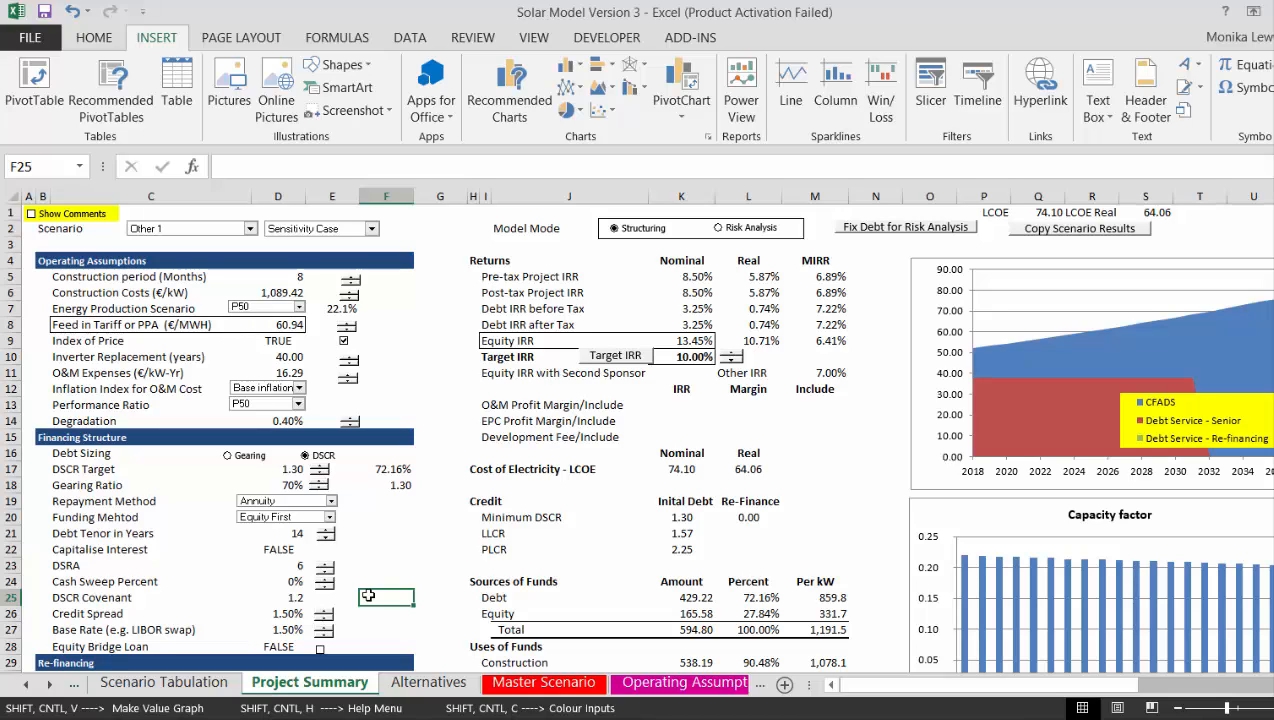
{"action": "key", "text": "Right"}
{"action": "key", "text": "Right"}
{"action": "key", "text": "Right"}
{"action": "key", "text": "Right"}
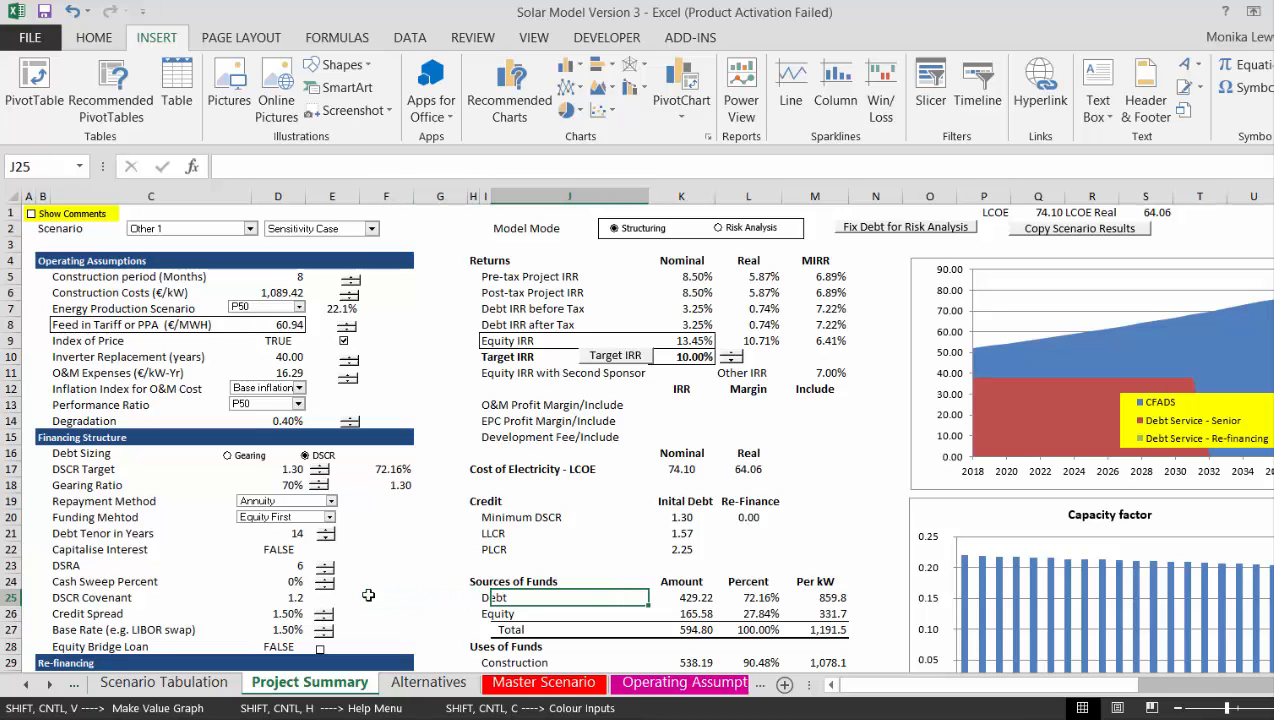
{"action": "left_click", "coordinate": [628, 362]}
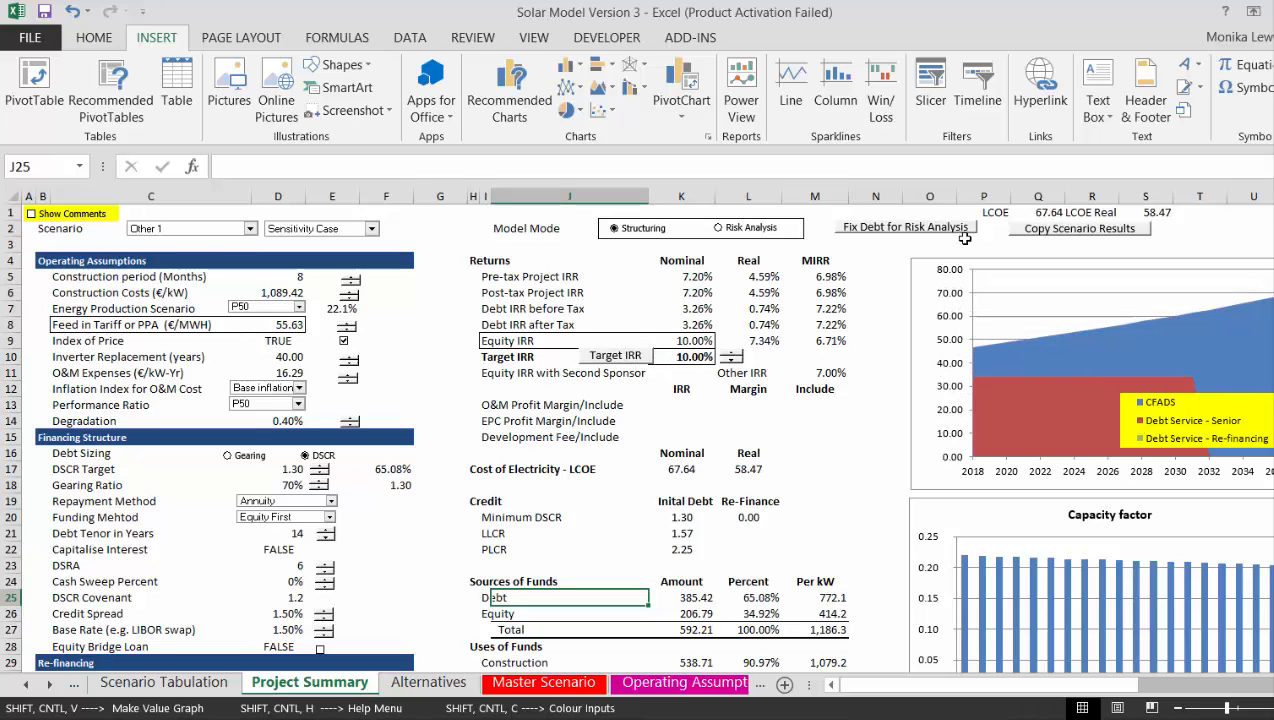
Copy the scenario results to the Scenario Tabulation sheet under the name "Lower Interest Rate"
{"action": "left_click", "coordinate": [1045, 230]}
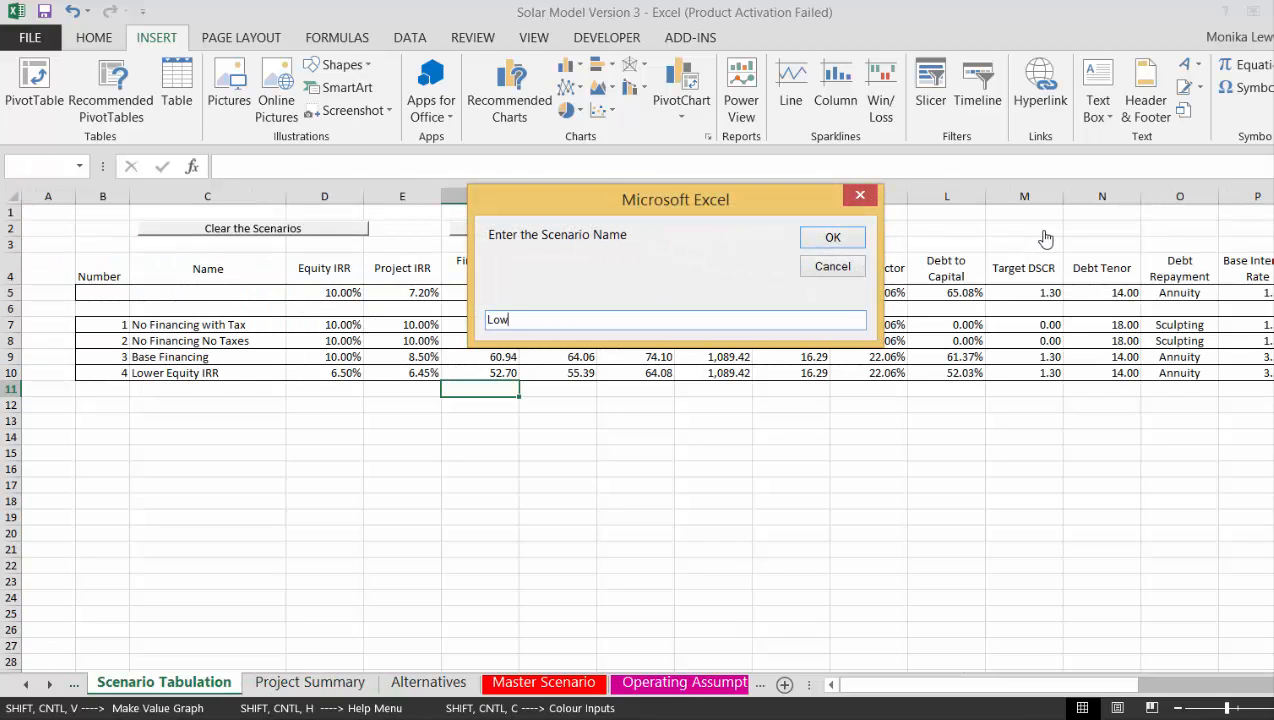
{"action": "type", "text": "Lower Inte"}
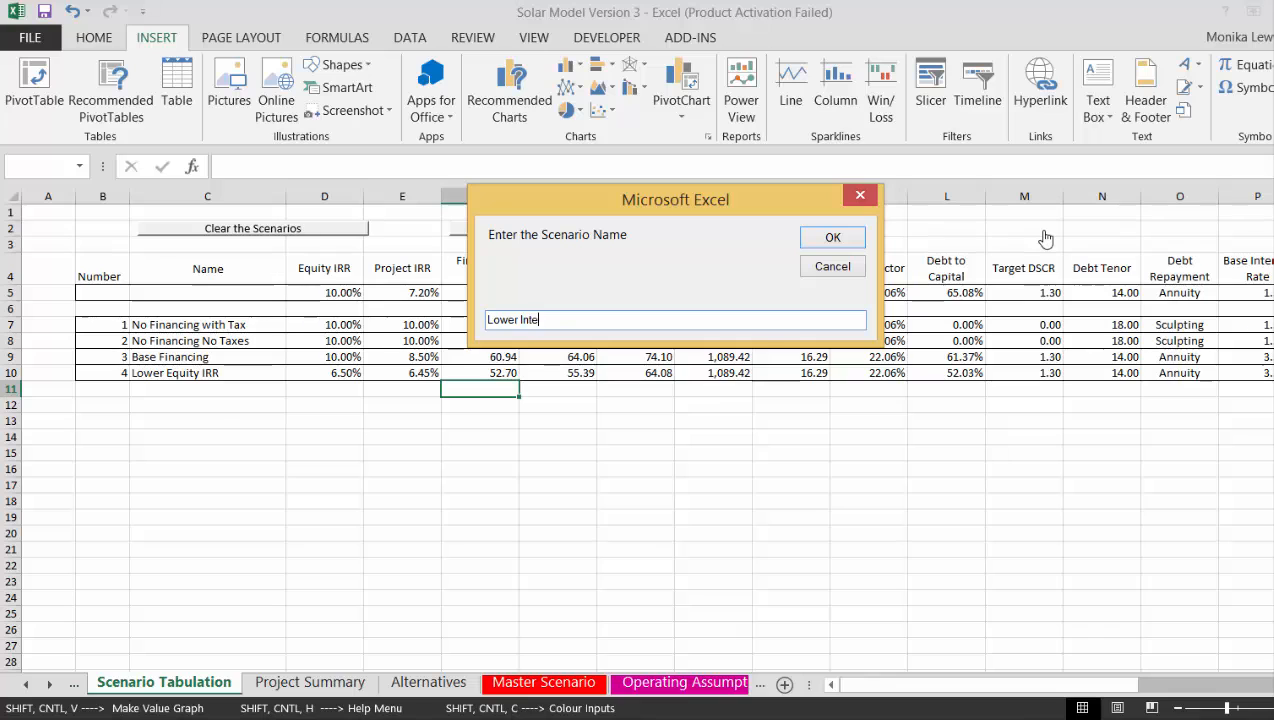
{"action": "type", "text": "rest R"}
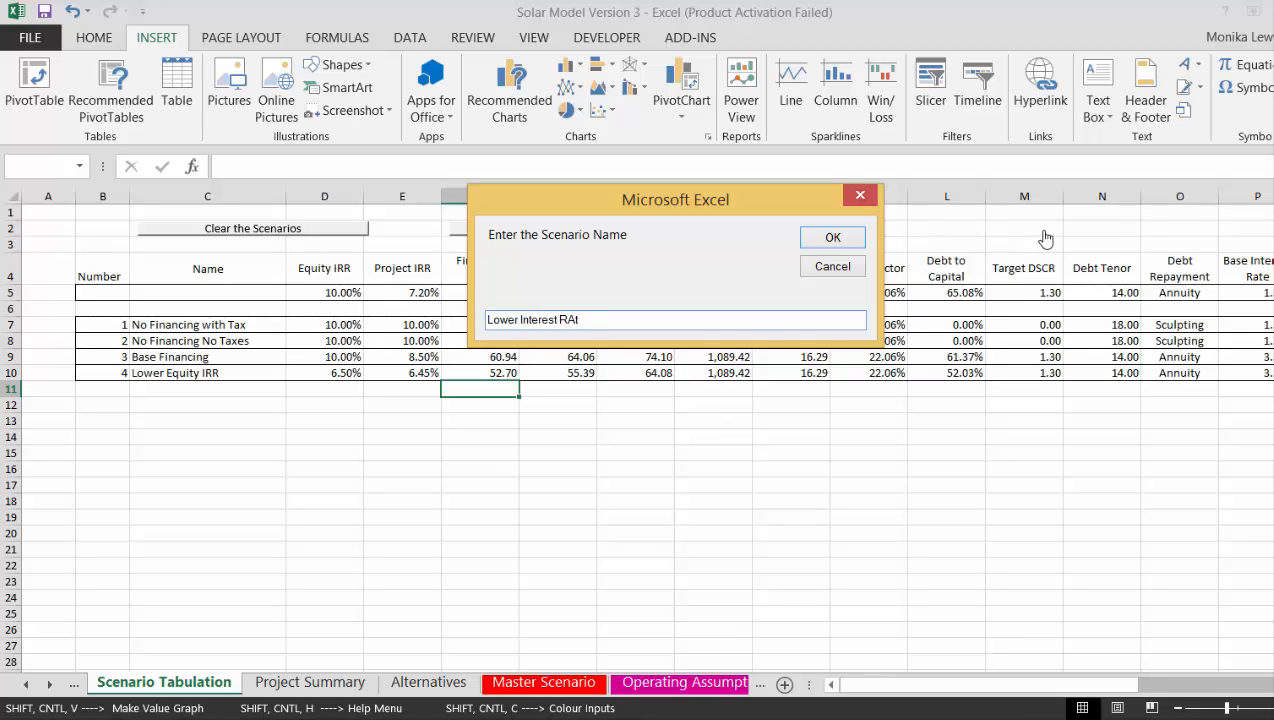
{"action": "type", "text": "ate"}
{"action": "key", "text": "Return"}
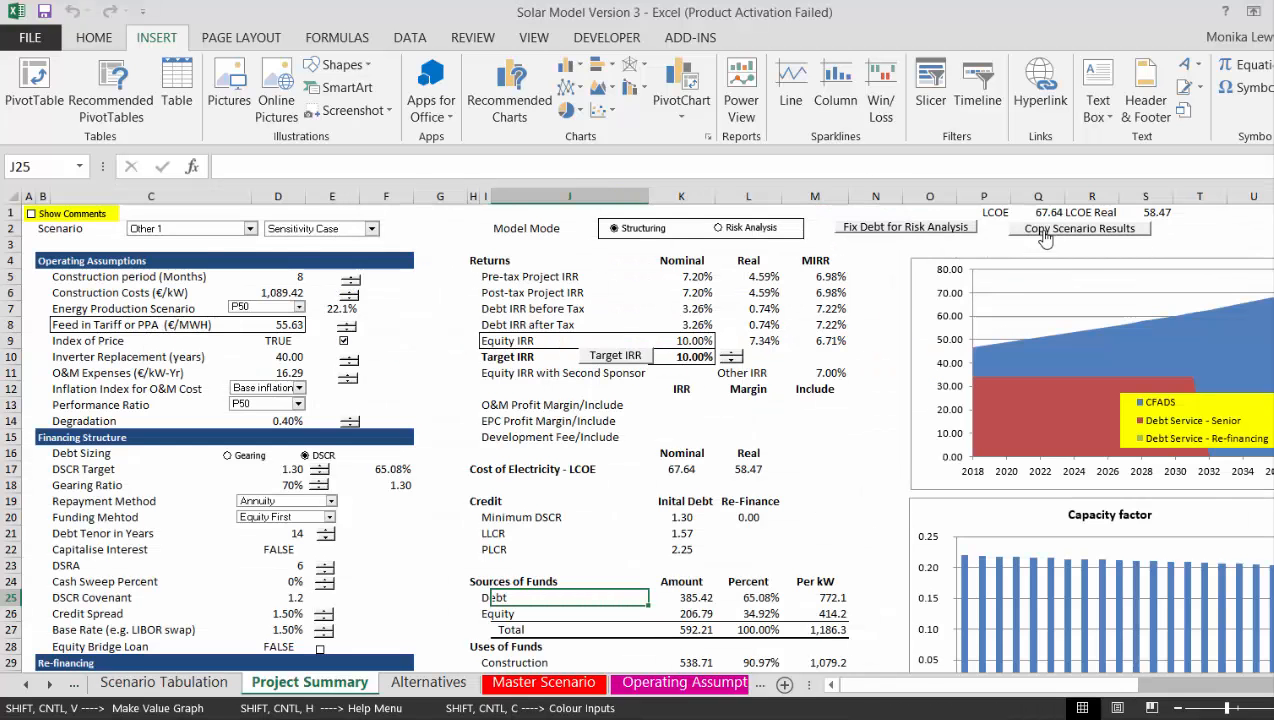
Delete the "Lower Equity IRR" and "Lower Interest Rate" rows from the Scenario Tabulation sheet
{"action": "key", "text": "Up"}
{"action": "left_click", "coordinate": [1045, 232]}
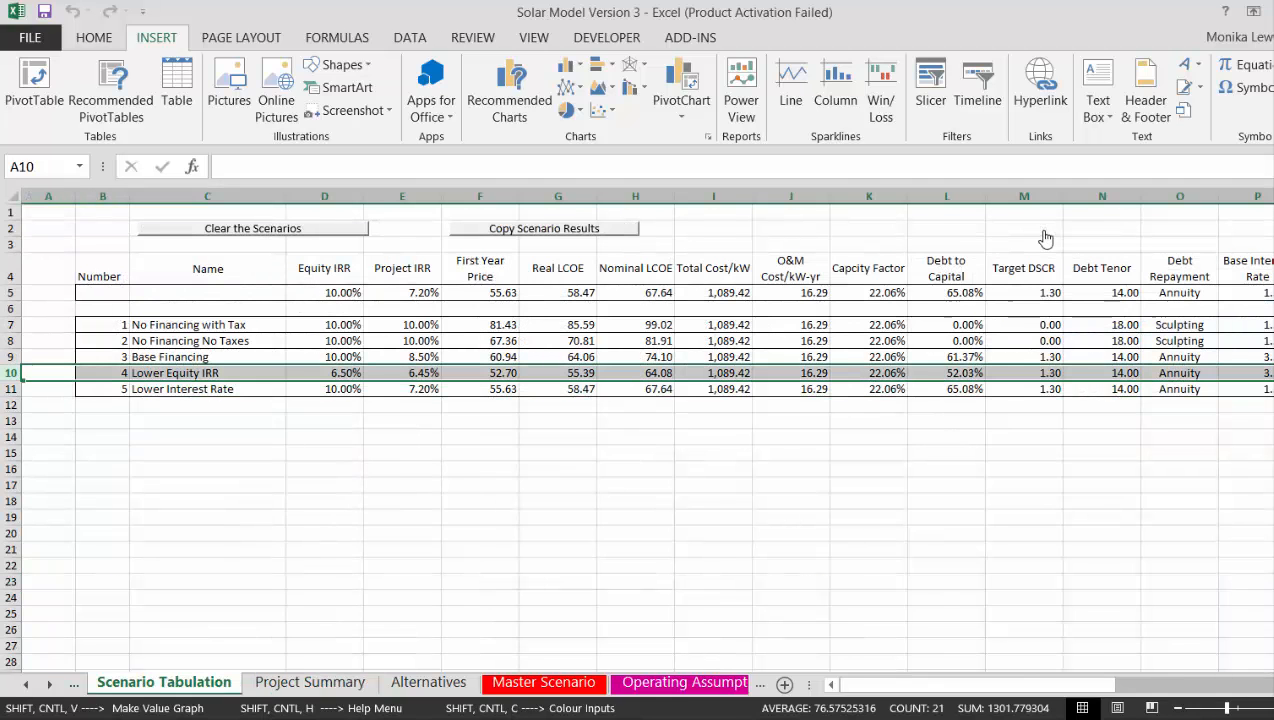
{"action": "key", "text": "shift+Down"}
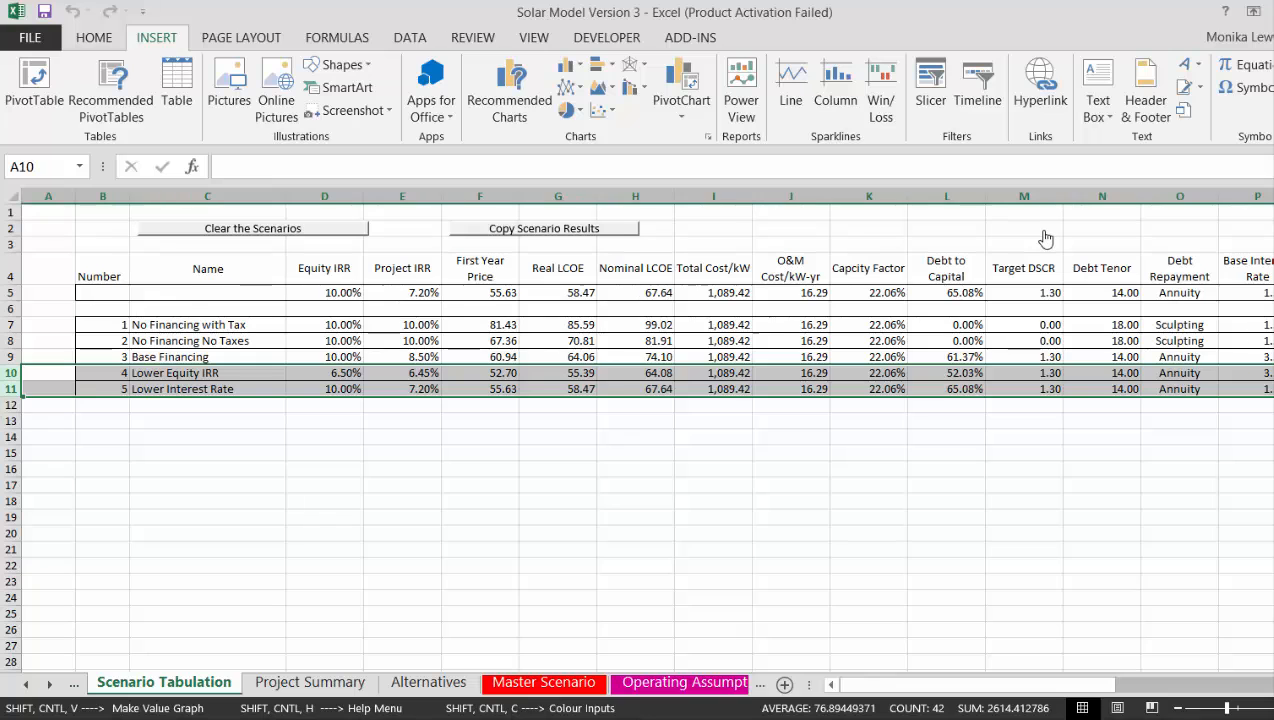
{"action": "key", "text": "ctrl+minus"}
{"action": "key", "text": "Up"}
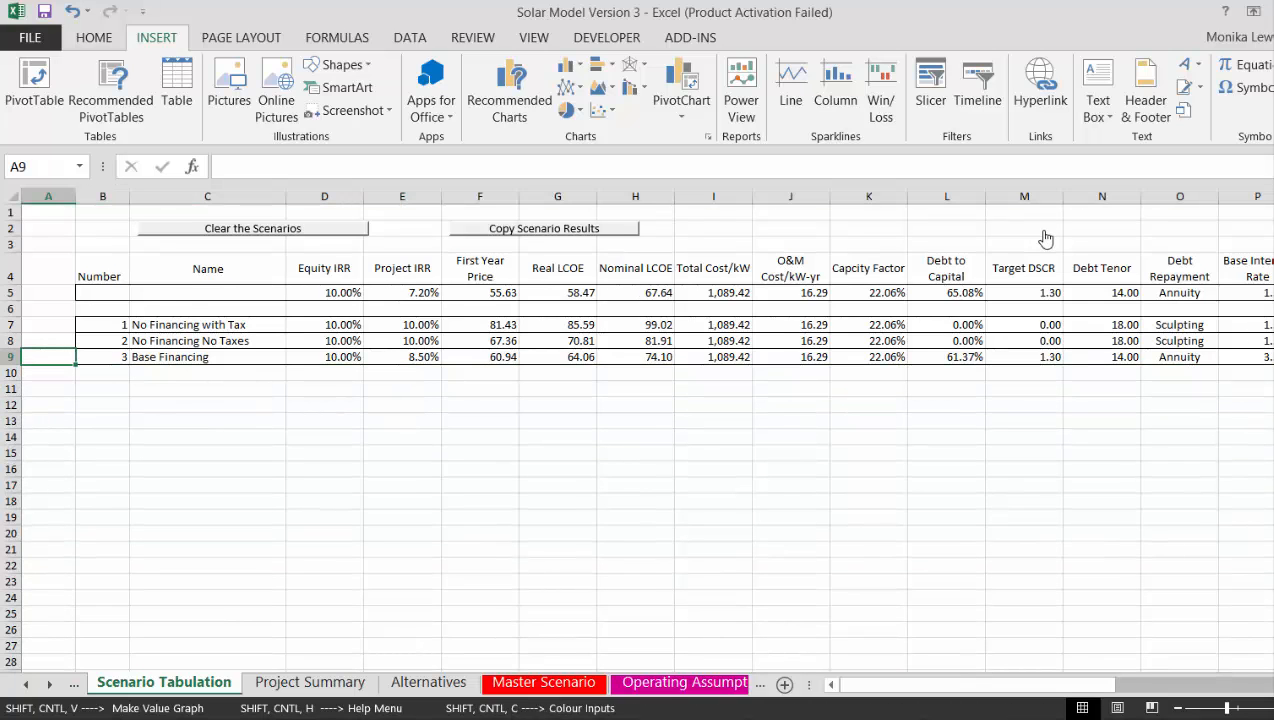
From the Project Summary sheet, copy the scenario results again as "Lower Interest Rate", directly below the Base Financing scenario
{"action": "key", "text": "ctrl+Page_Down"}
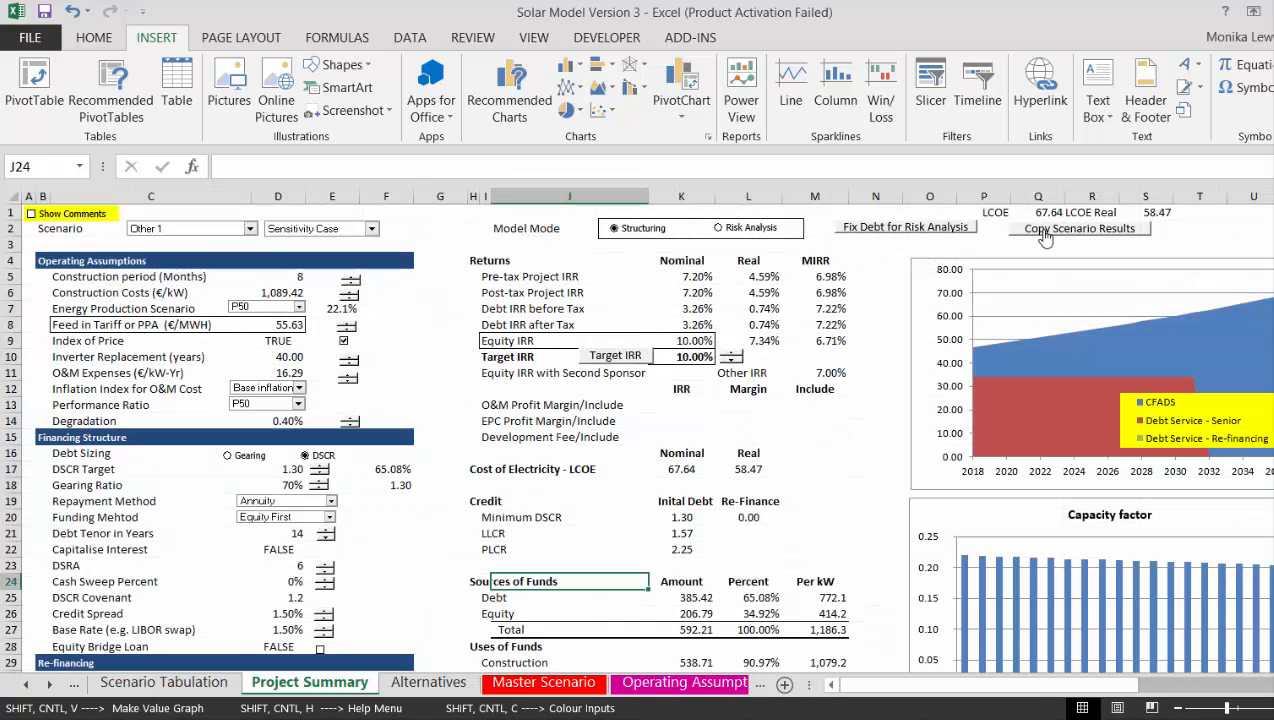
{"action": "left_click", "coordinate": [1053, 230]}
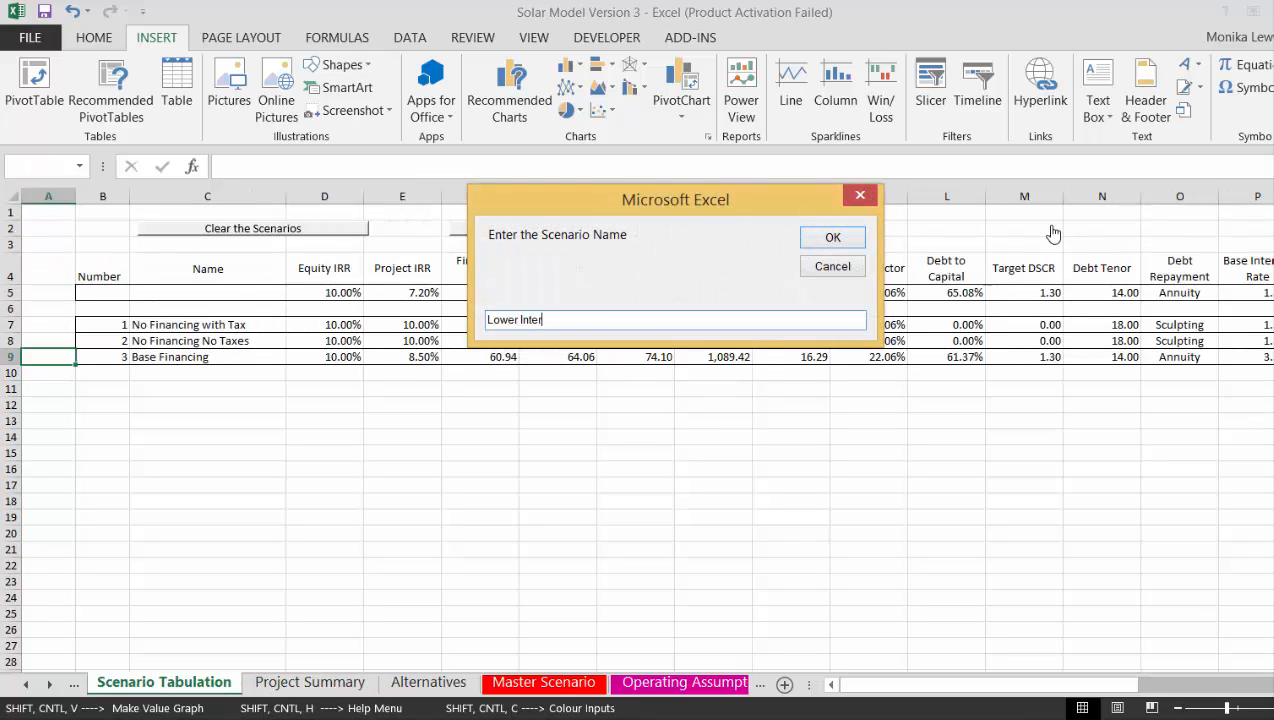
{"action": "type", "text": "Lower Interest Rate"}
{"action": "key", "text": "Return"}
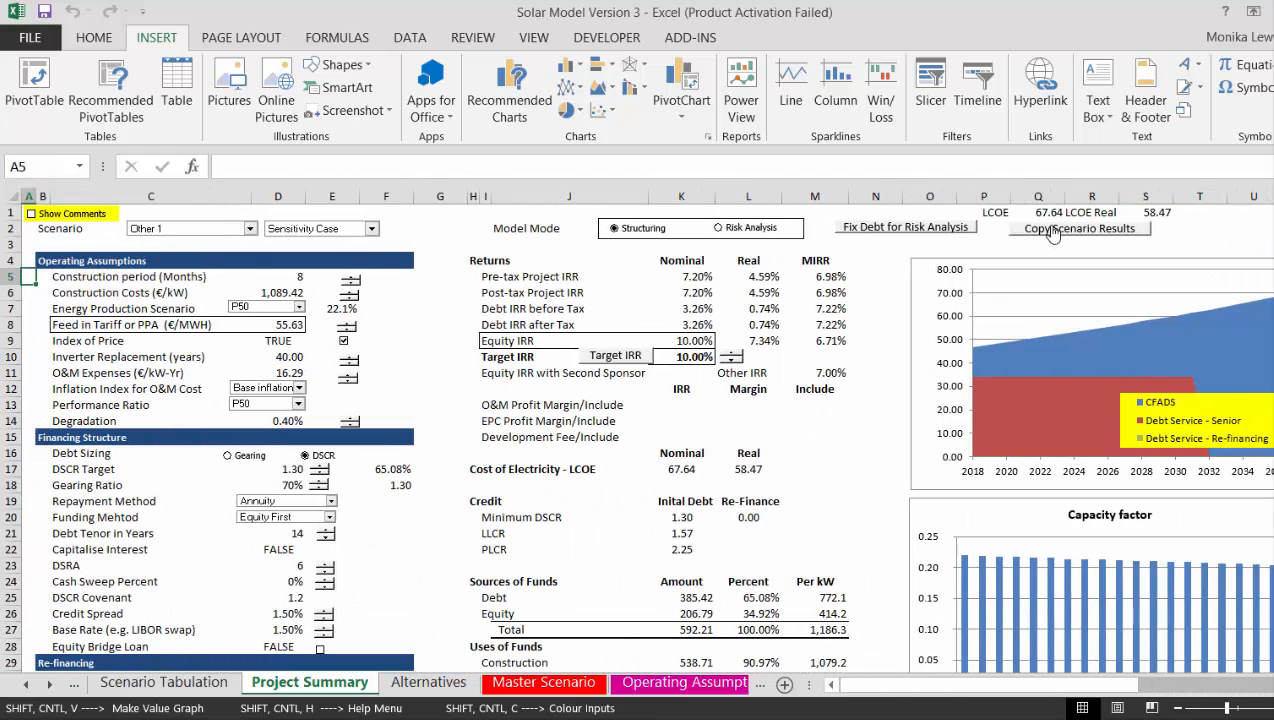
Set the Debt Tenor in Years in the Financing Structure section to 24
{"action": "left_click", "coordinate": [326, 536]}
{"action": "left_click", "coordinate": [326, 536]}
{"action": "left_click", "coordinate": [326, 536]}
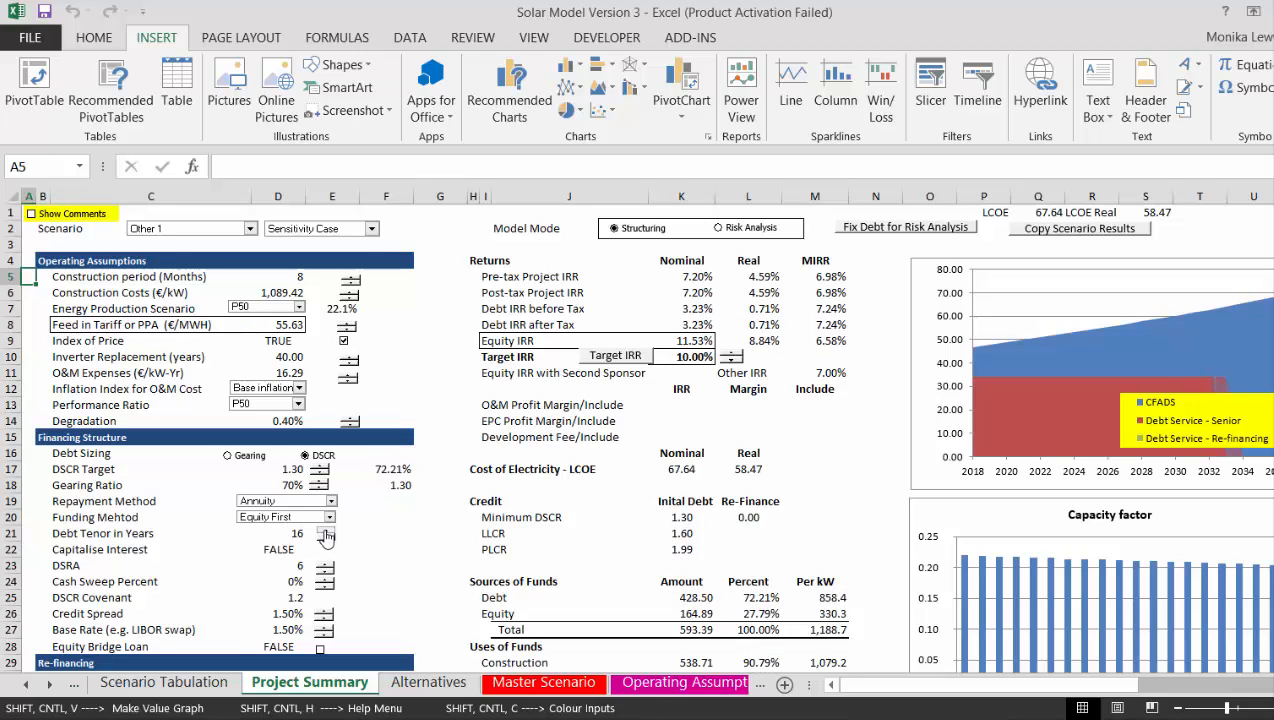
{"action": "left_click", "coordinate": [326, 536]}
{"action": "left_click", "coordinate": [326, 536]}
{"action": "left_click", "coordinate": [323, 532]}
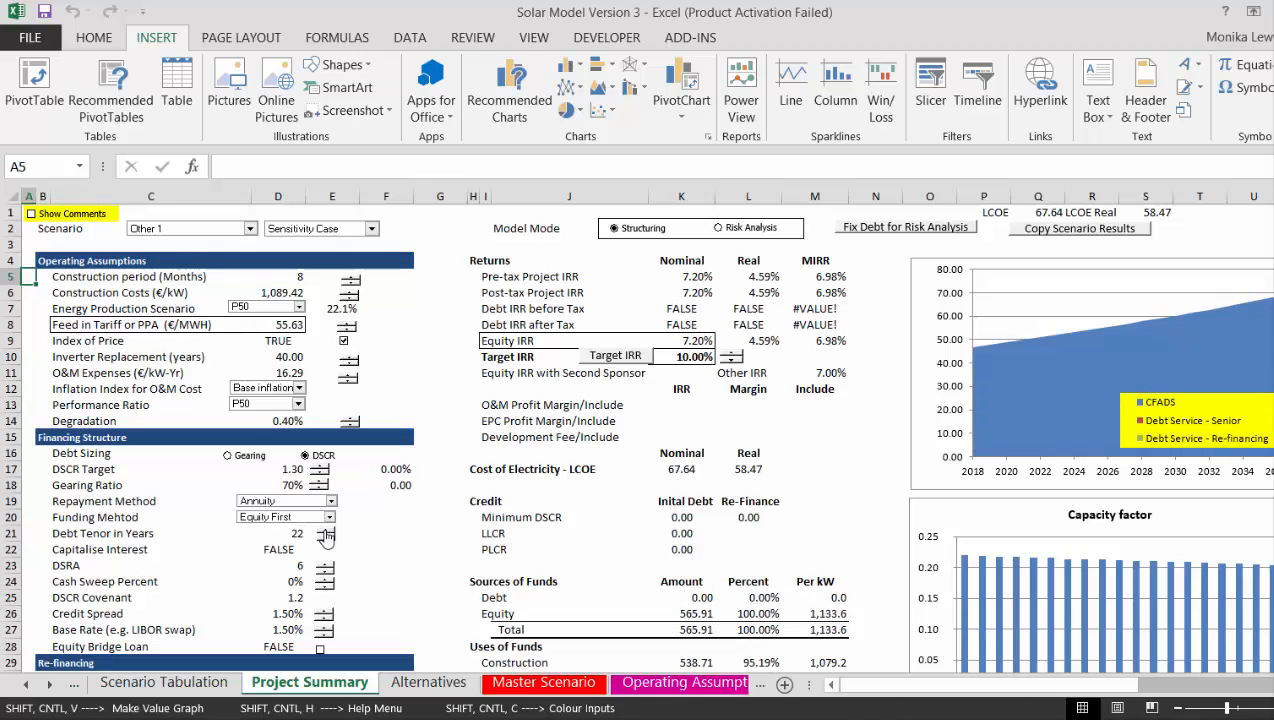
{"action": "left_click", "coordinate": [326, 535]}
{"action": "left_click", "coordinate": [326, 537]}
{"action": "left_click", "coordinate": [401, 517]}
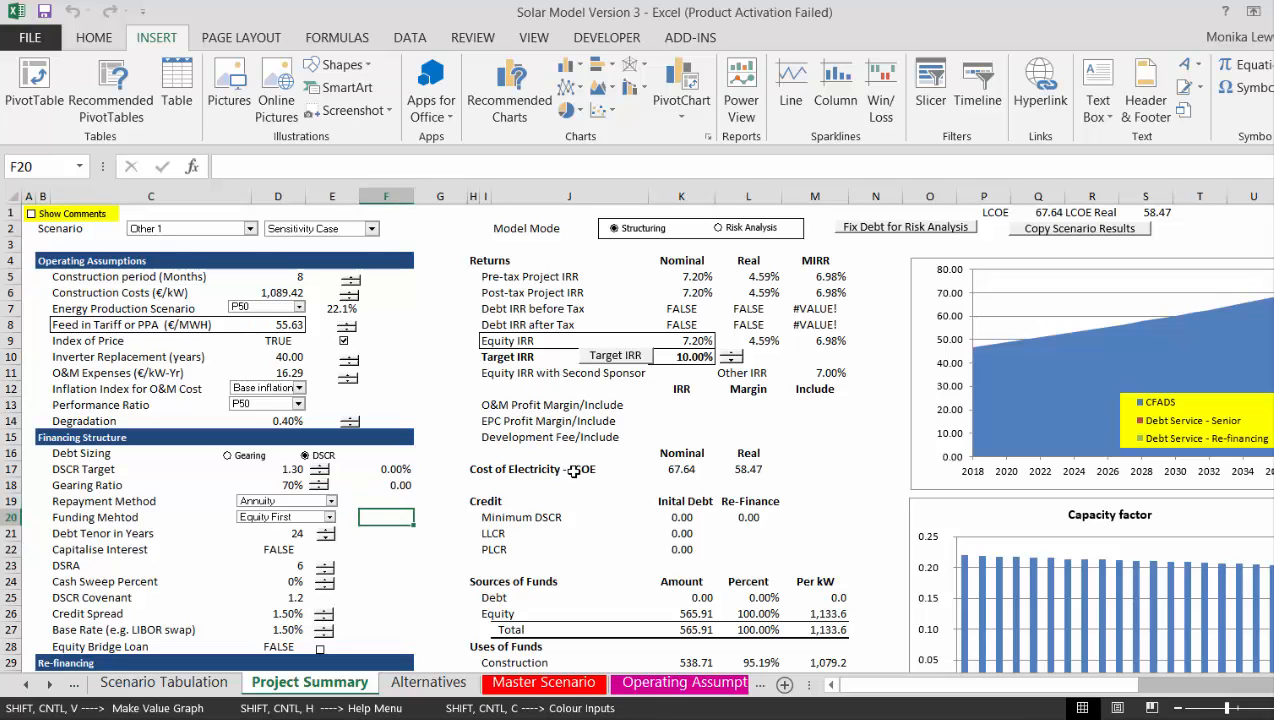
Examine the financing, re-financing and sources and uses of funds sections of the Project Summary with the longer debt tenor
{"action": "key", "text": "Down"}
{"action": "key", "text": "Down"}
{"action": "key", "text": "Down"}
{"action": "key", "text": "Down"}
{"action": "key", "text": "Down"}
{"action": "key", "text": "Down"}
{"action": "key", "text": "Down"}
{"action": "key", "text": "Down"}
{"action": "key", "text": "Down"}
{"action": "key", "text": "Down"}
{"action": "key", "text": "Down"}
{"action": "key", "text": "Down"}
{"action": "key", "text": "Down"}
{"action": "key", "text": "Down"}
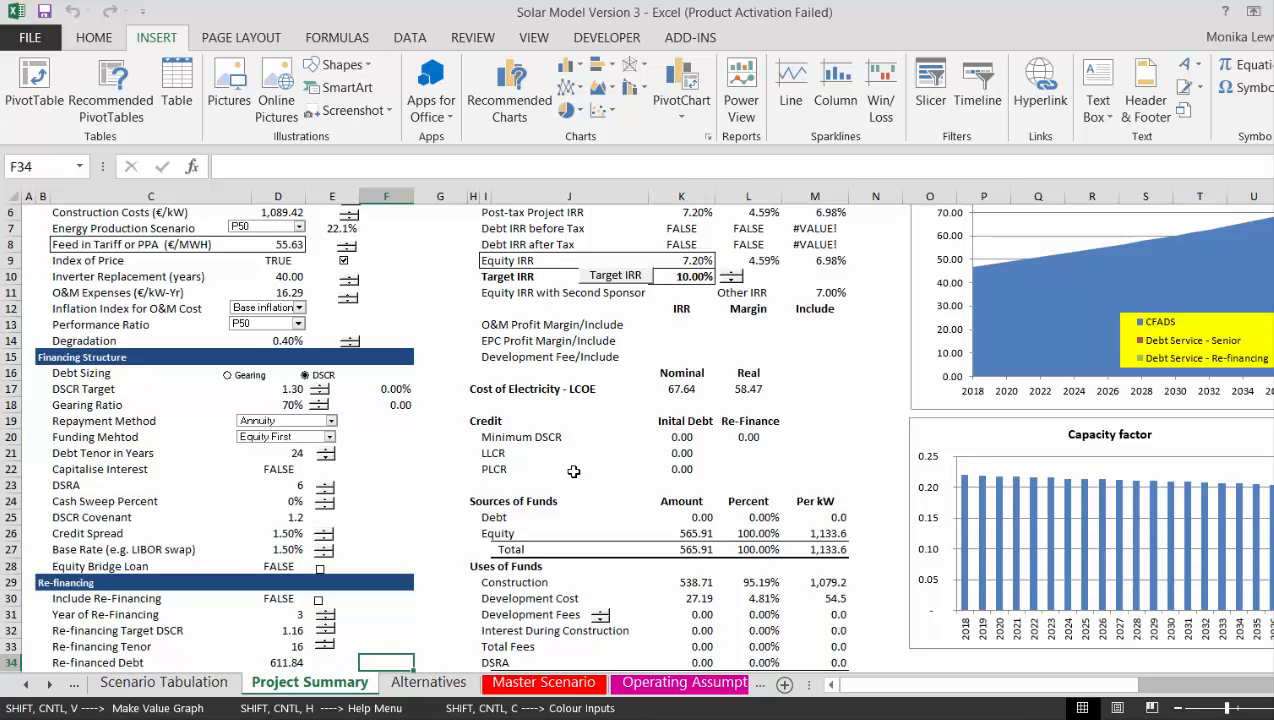
{"action": "key", "text": "Up"}
{"action": "key", "text": "Up"}
{"action": "key", "text": "Up"}
{"action": "key", "text": "Up"}
{"action": "key", "text": "Up"}
{"action": "key", "text": "Up"}
{"action": "key", "text": "Up"}
{"action": "key", "text": "Up"}
{"action": "key", "text": "Up"}
{"action": "key", "text": "Up"}
{"action": "key", "text": "Up"}
{"action": "key", "text": "Up"}
{"action": "key", "text": "Up"}
{"action": "key", "text": "Up"}
{"action": "key", "text": "Up"}
{"action": "key", "text": "Up"}
{"action": "key", "text": "Up"}
{"action": "key", "text": "Up"}
{"action": "key", "text": "Up"}
{"action": "key", "text": "Up"}
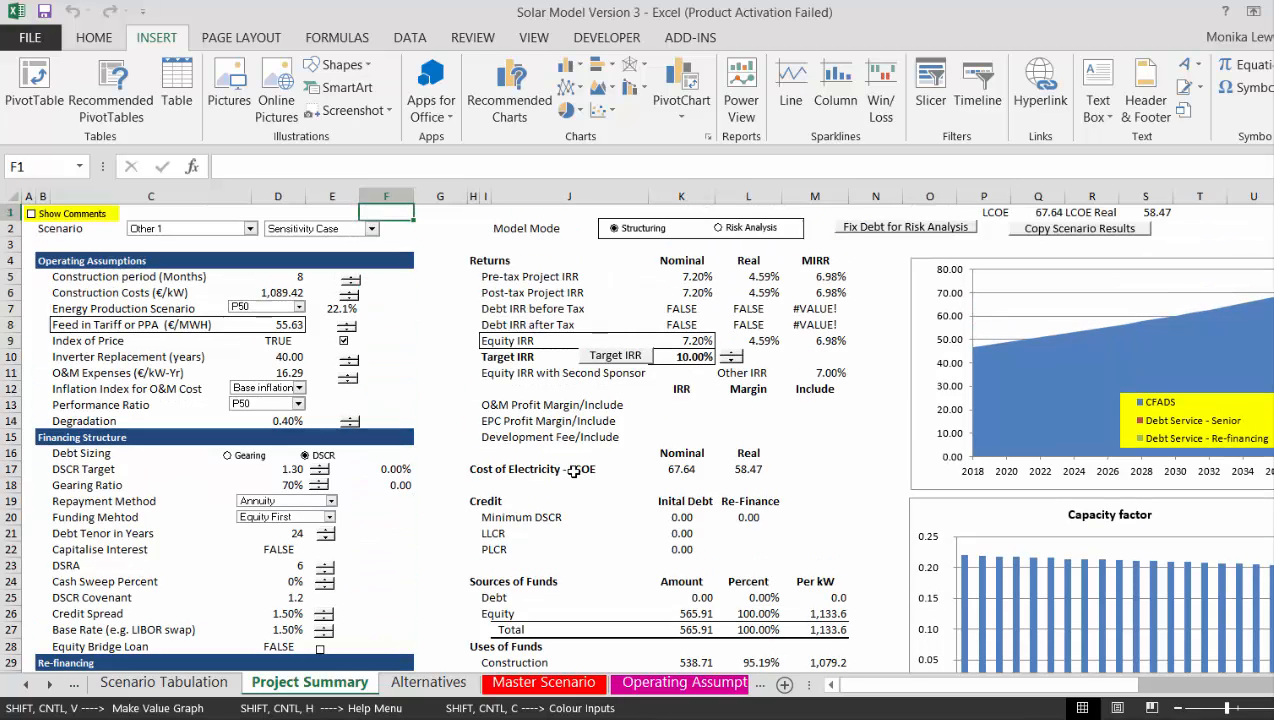
Run the Target IRR macro to re-solve the feed-in tariff for a 10.00% equity IRR with the 24-year debt tenor
{"action": "left_click", "coordinate": [619, 357]}
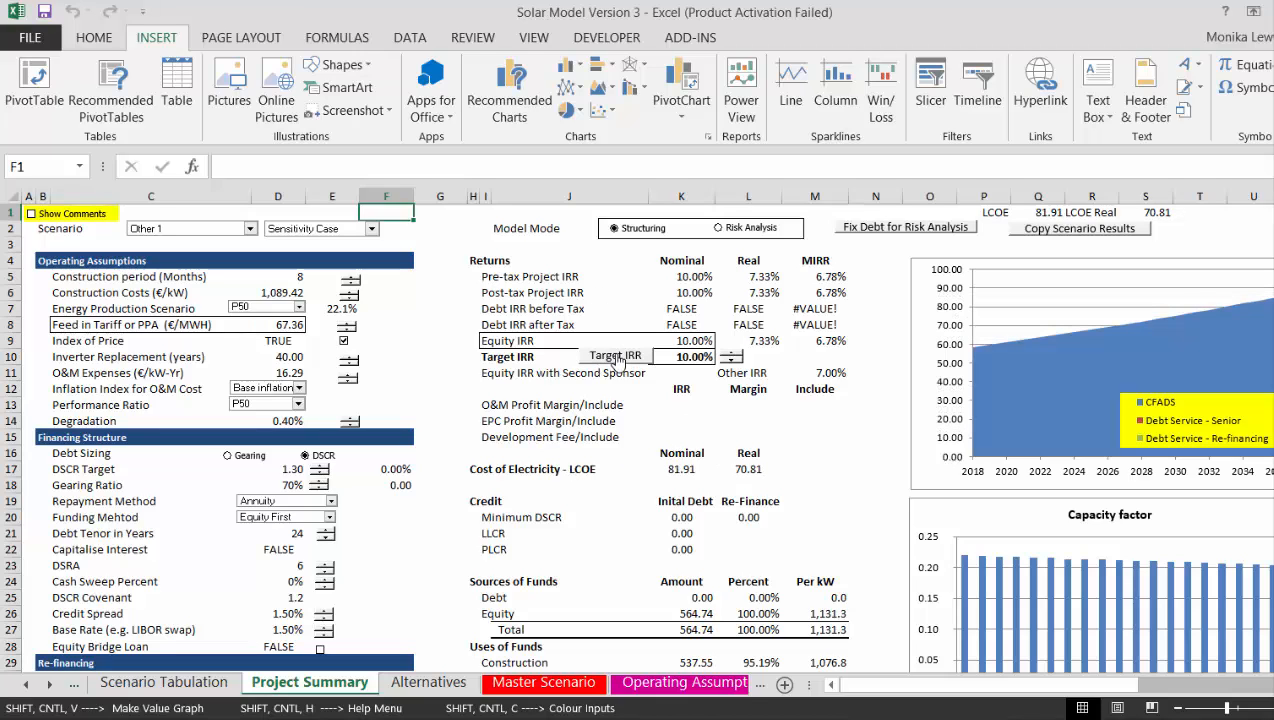
{"action": "left_click", "coordinate": [655, 452]}
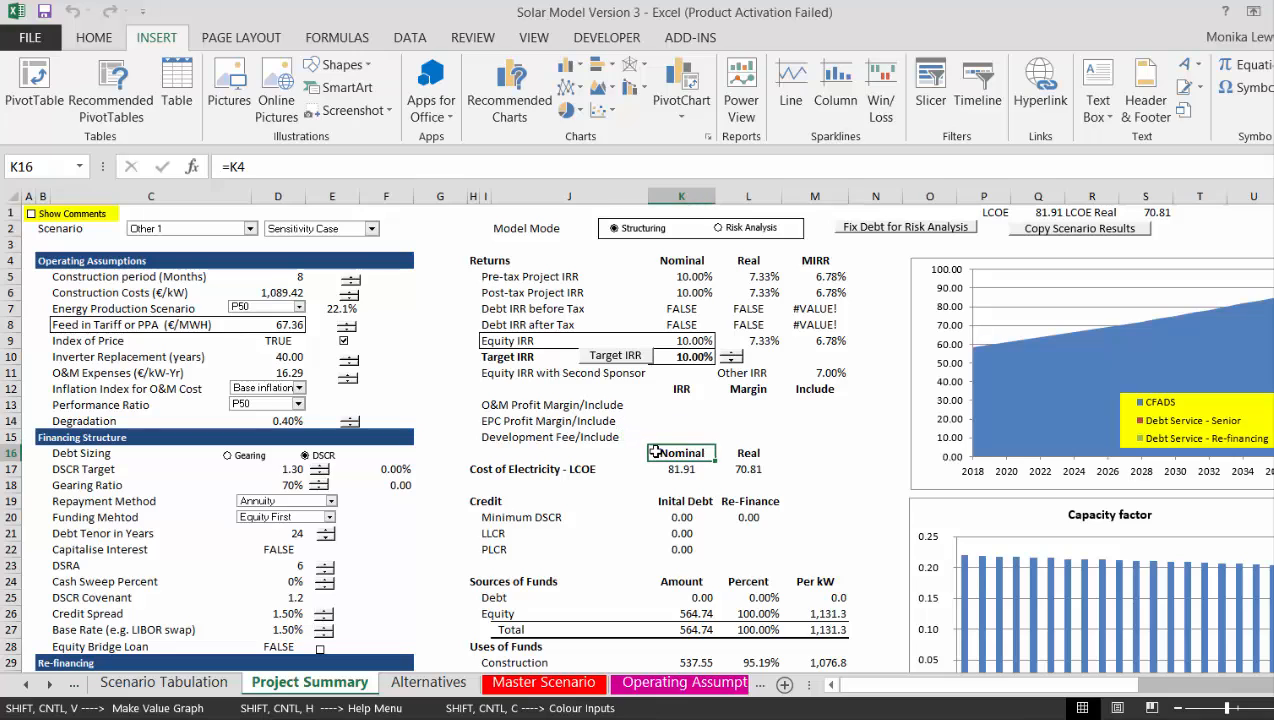
Try the Sculpting repayment method with a 23-year debt tenor and re-solve the feed-in tariff for the 10.00% target equity IRR
{"action": "key", "text": "Down"}
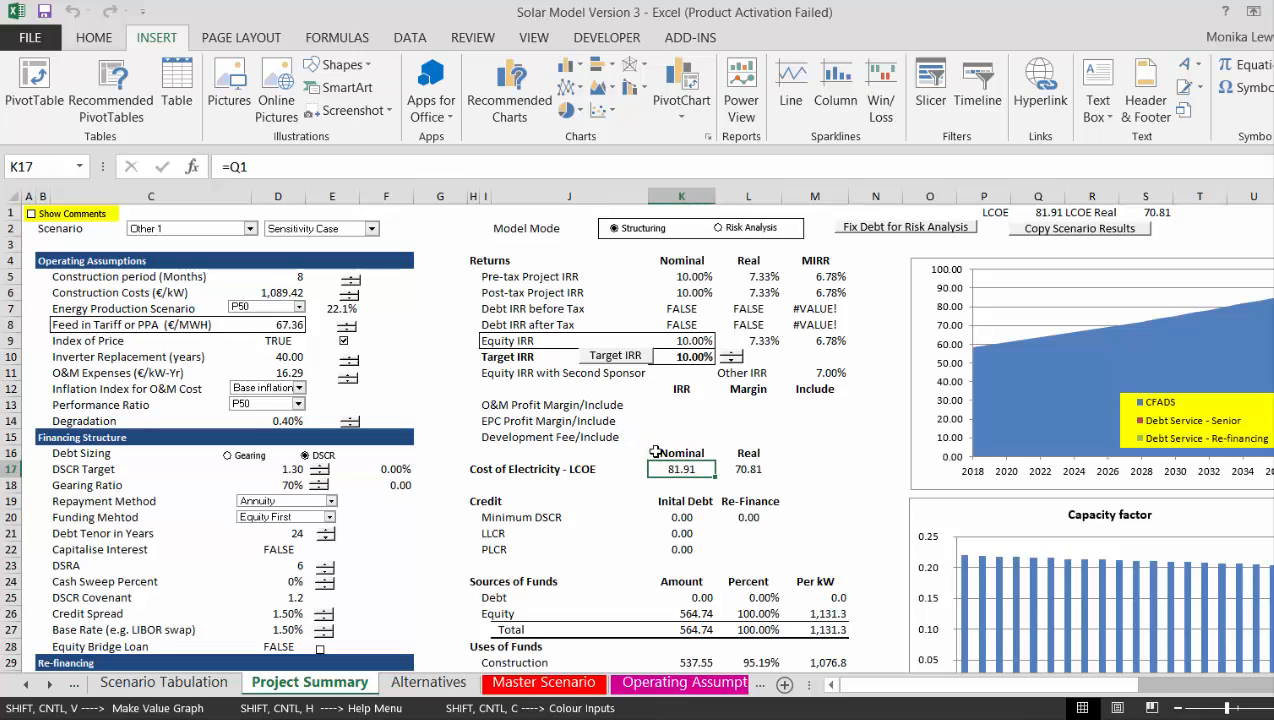
{"action": "left_click", "coordinate": [331, 501]}
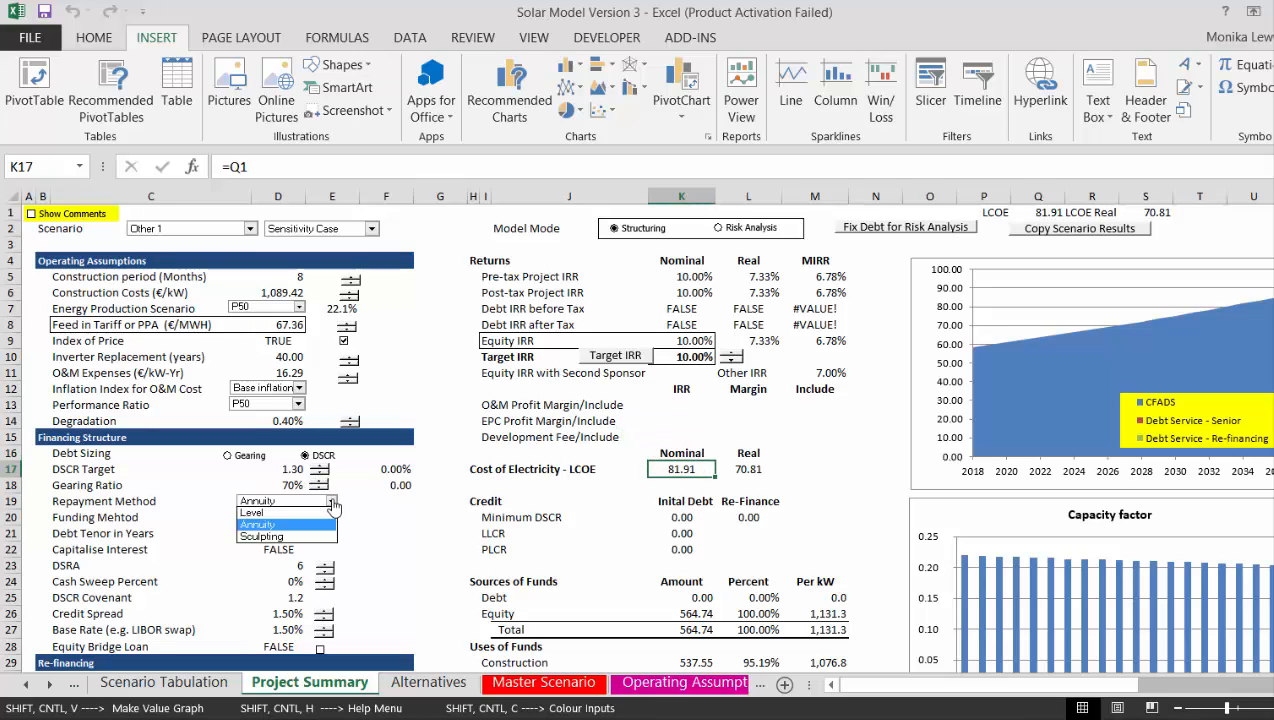
{"action": "left_click", "coordinate": [300, 536]}
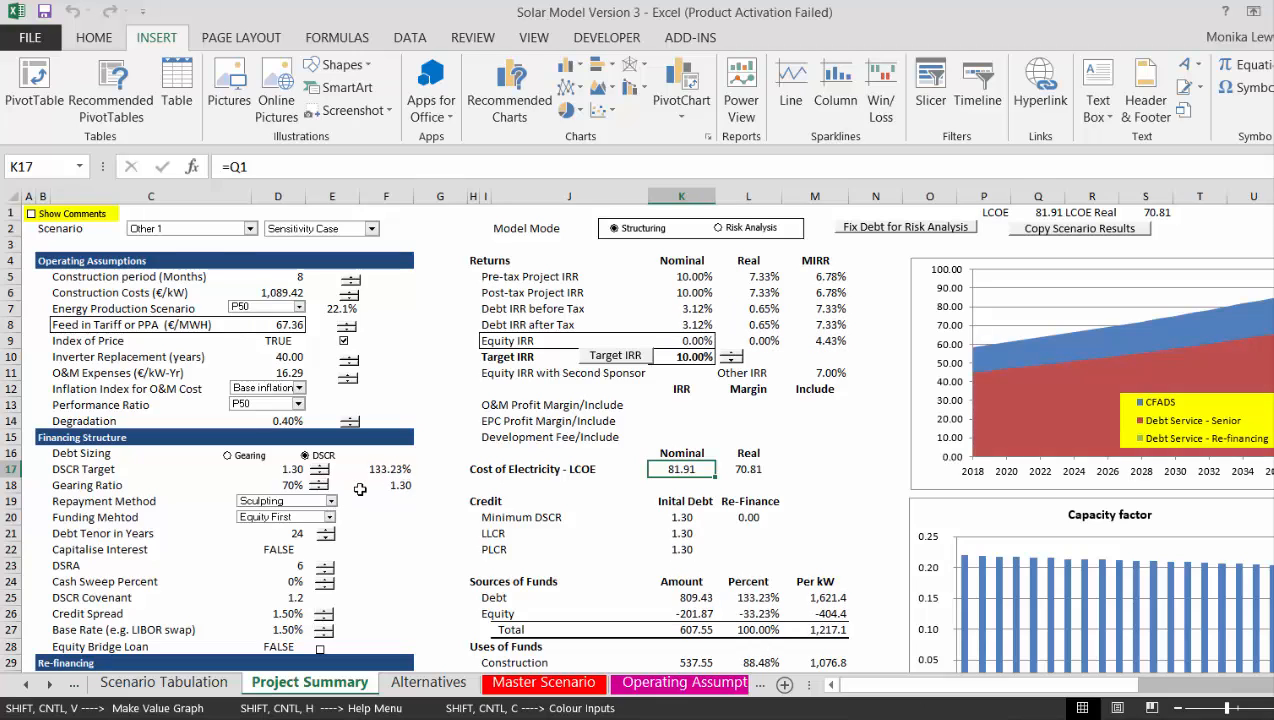
{"action": "left_click", "coordinate": [385, 531]}
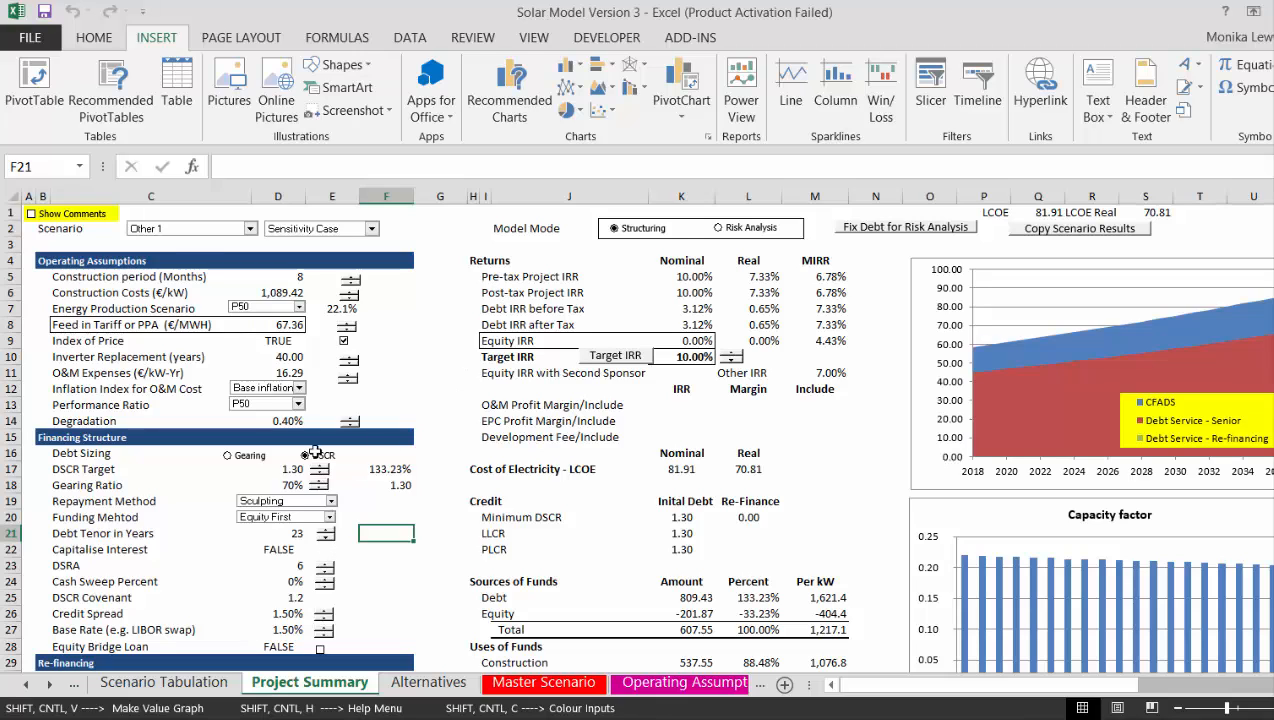
{"action": "left_click", "coordinate": [617, 356]}
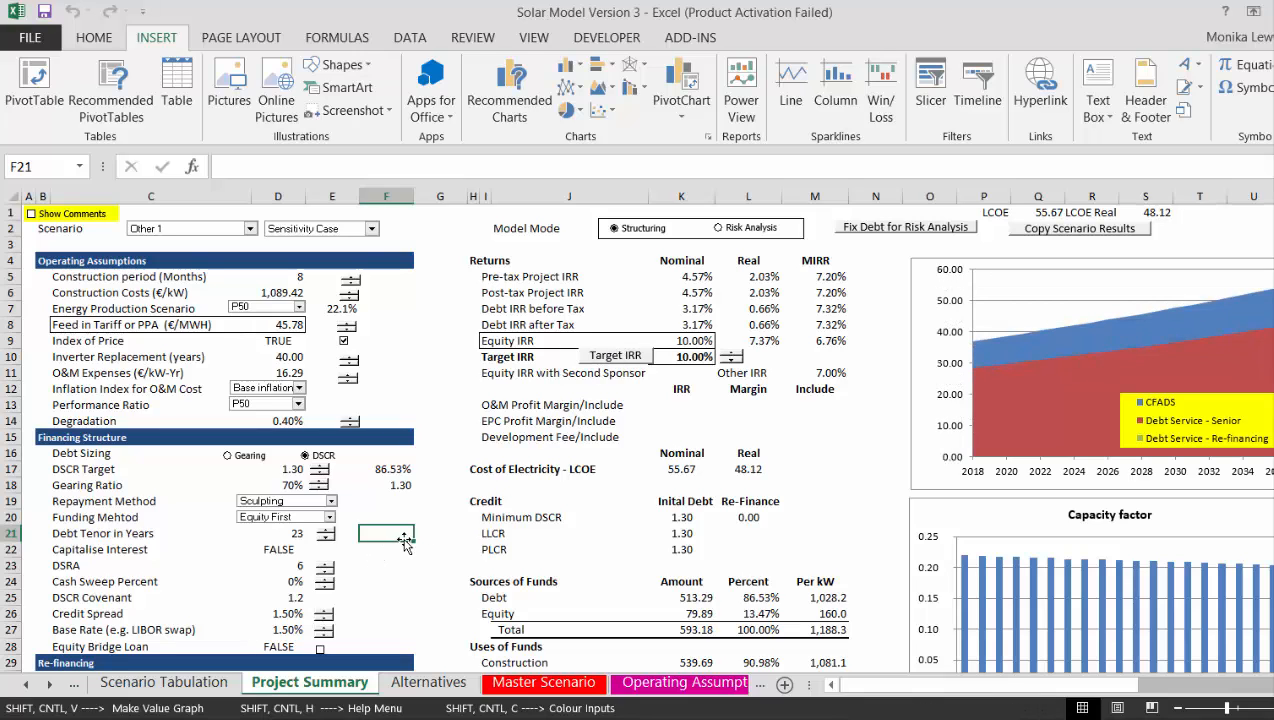
Try the Annuity and Level repayment methods in turn, re-solving the feed-in tariff for the target IRR with Level repayment
{"action": "left_click", "coordinate": [331, 502]}
{"action": "key", "text": "Up"}
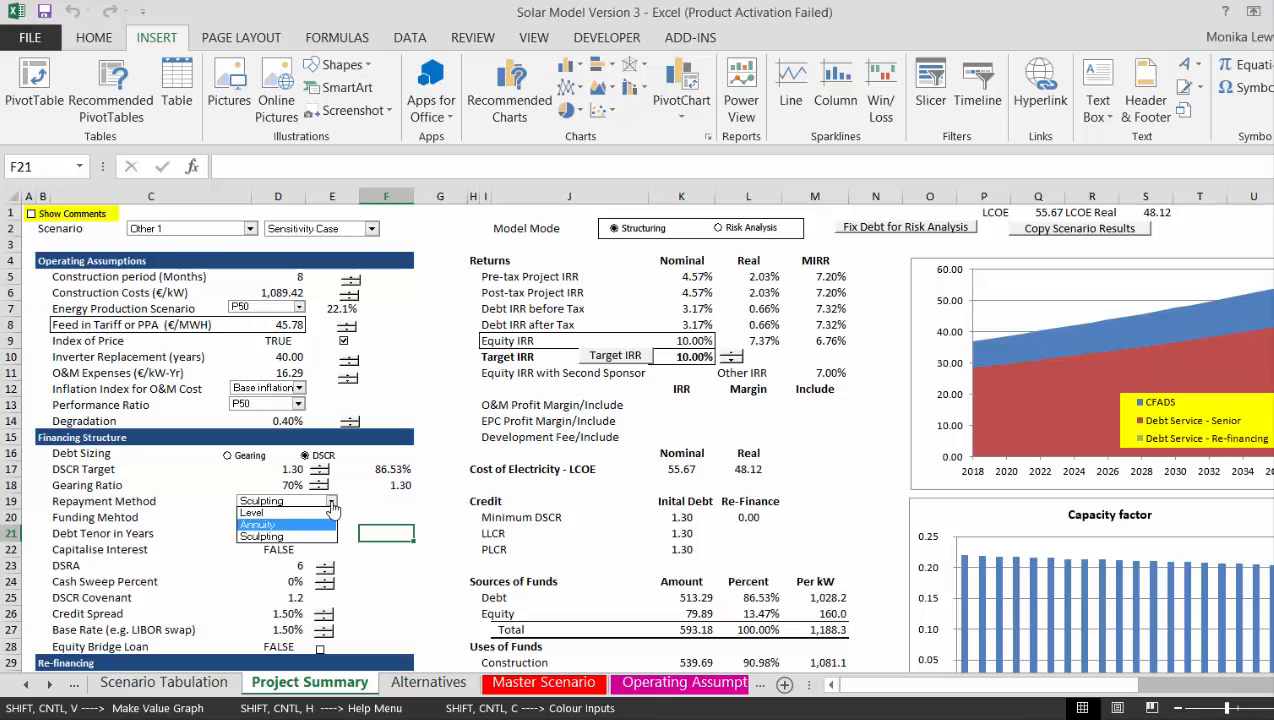
{"action": "key", "text": "Return"}
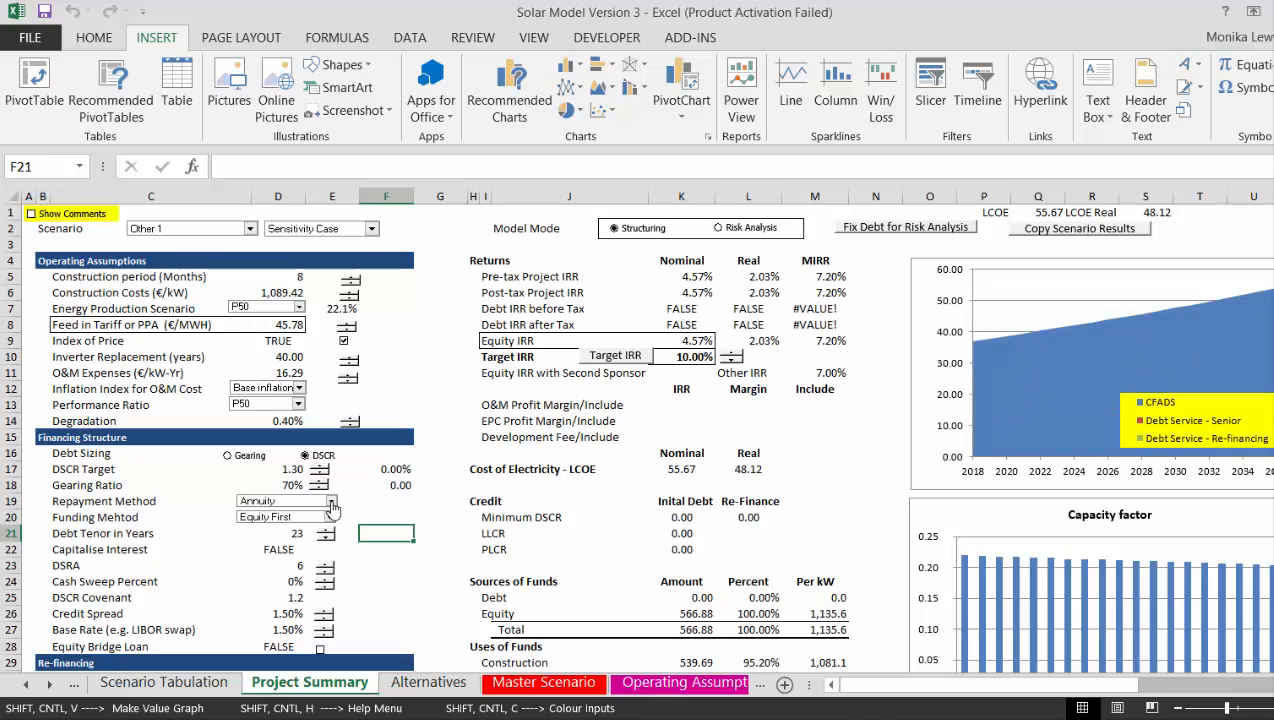
{"action": "left_click", "coordinate": [331, 502]}
{"action": "key", "text": "Return"}
{"action": "left_click", "coordinate": [620, 358]}
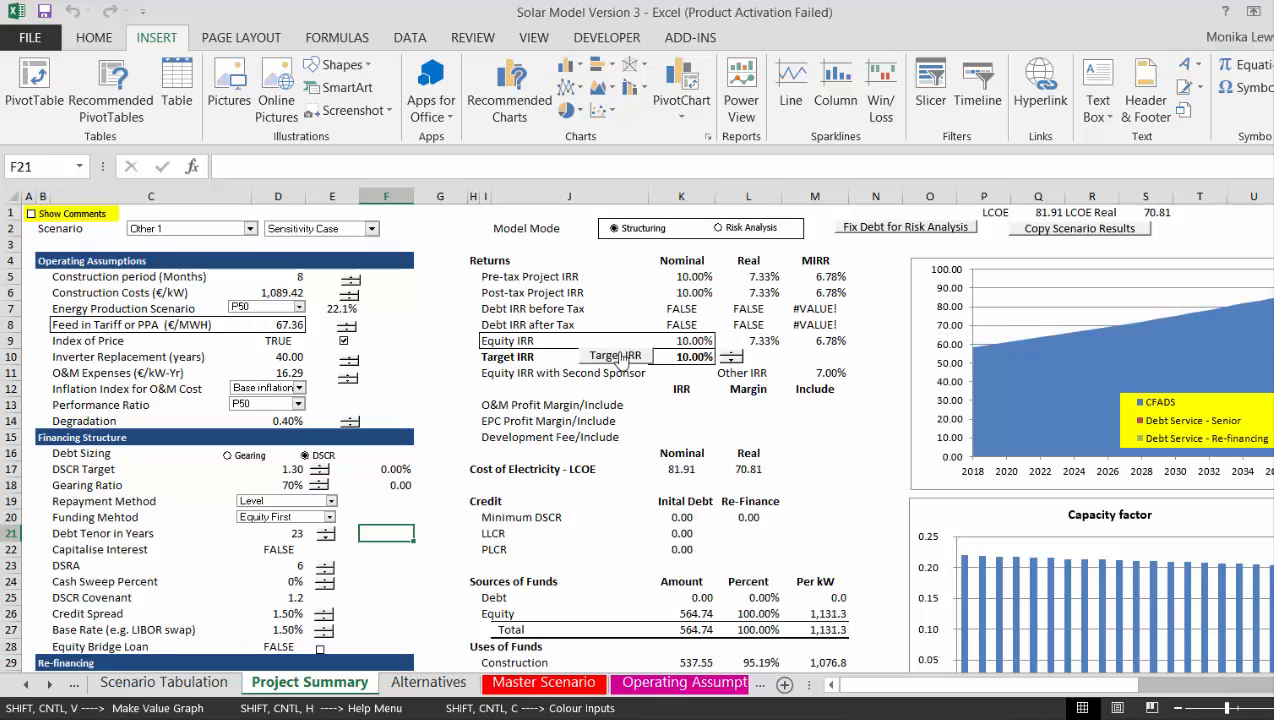
Set the Repayment Method to Sculpting and the Debt Tenor in Years to 14 in the Financing Structure section
{"action": "left_click", "coordinate": [330, 502]}
{"action": "left_click", "coordinate": [320, 536]}
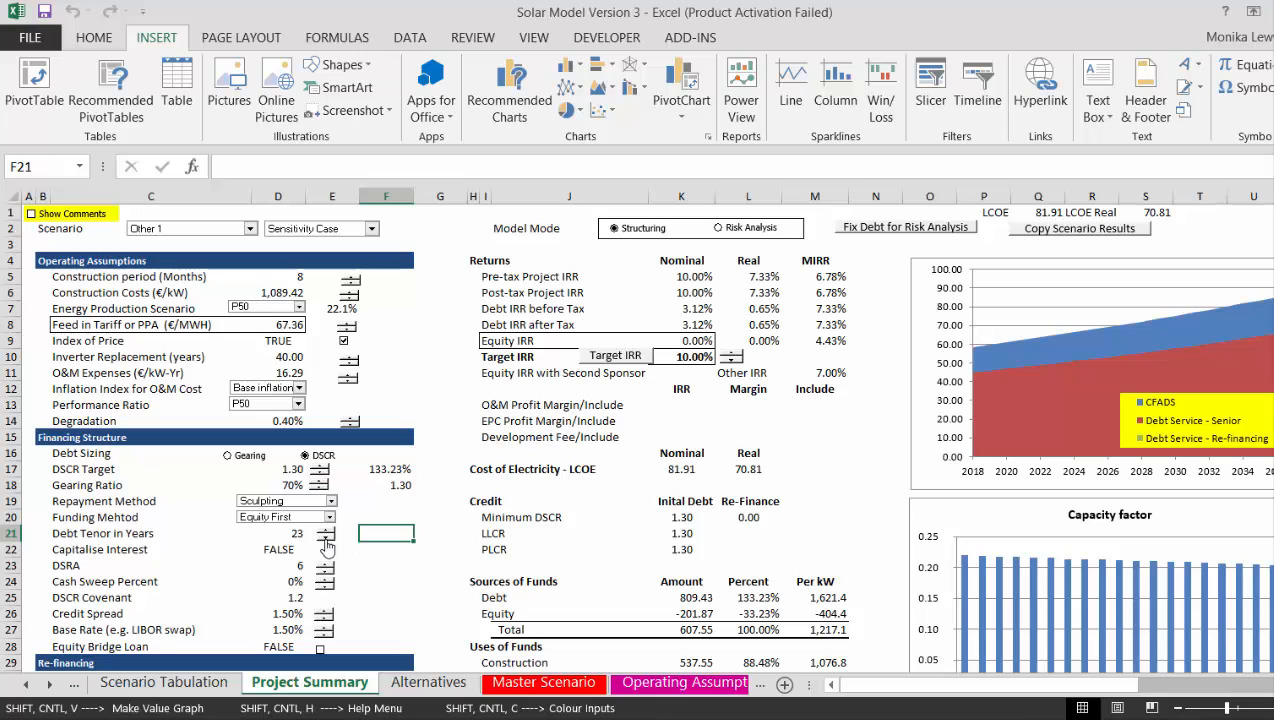
{"action": "left_click", "coordinate": [323, 539]}
{"action": "left_click", "coordinate": [323, 539]}
{"action": "left_click", "coordinate": [323, 539]}
{"action": "left_click", "coordinate": [323, 539]}
{"action": "left_click", "coordinate": [323, 539]}
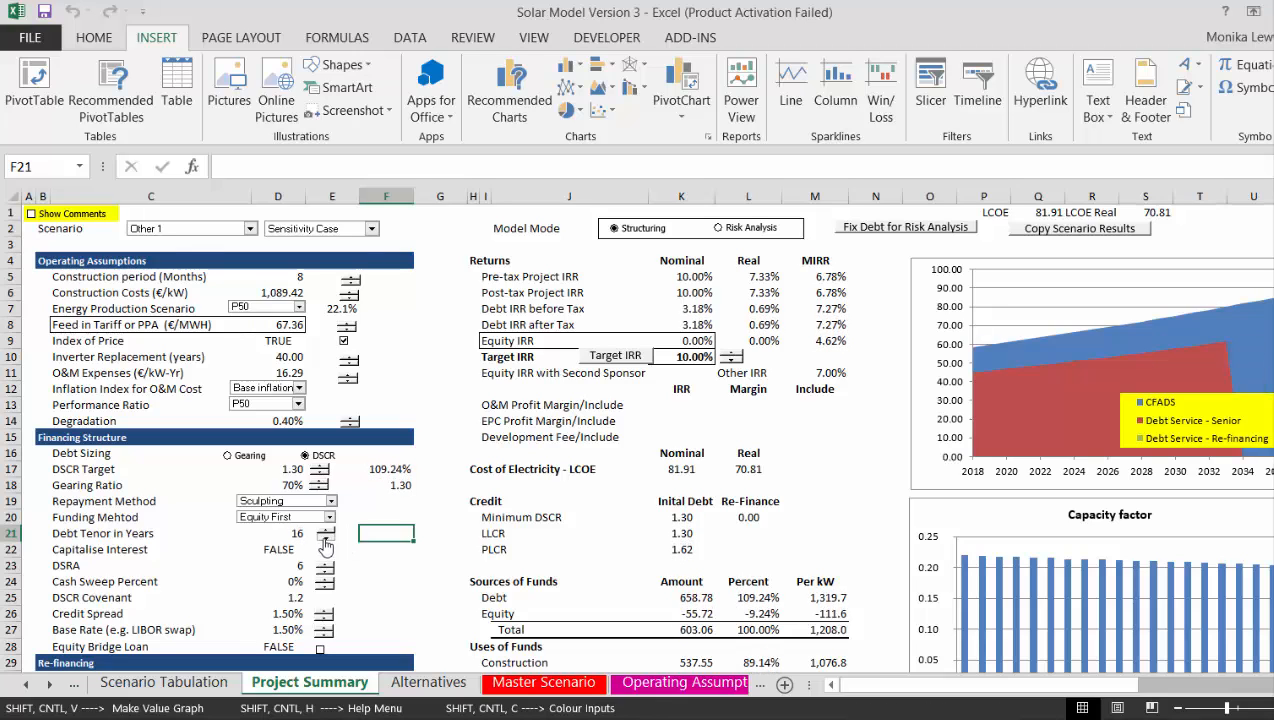
{"action": "left_click", "coordinate": [323, 539]}
{"action": "left_click", "coordinate": [325, 544]}
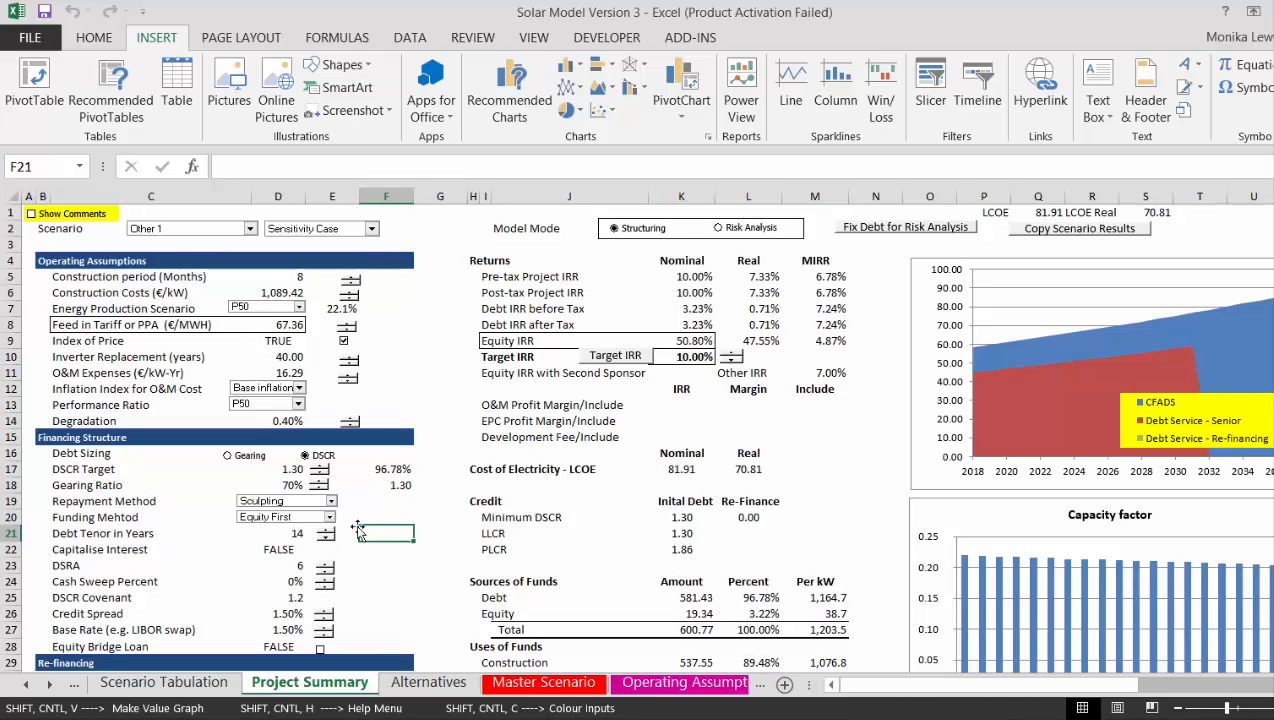
Examine the Base, Agressive and Worst financing assumptions in the table beyond the charts on the Project Summary sheet
{"action": "key", "text": "Right"}
{"action": "key", "text": "Right"}
{"action": "key", "text": "Right"}
{"action": "key", "text": "Right"}
{"action": "key", "text": "Right"}
{"action": "key", "text": "Right"}
{"action": "key", "text": "Right"}
{"action": "key", "text": "Right"}
{"action": "key", "text": "Right"}
{"action": "key", "text": "Right"}
{"action": "key", "text": "Right"}
{"action": "key", "text": "Right"}
{"action": "key", "text": "Right"}
{"action": "key", "text": "Right"}
{"action": "key", "text": "Right"}
{"action": "key", "text": "Right"}
{"action": "key", "text": "Right"}
{"action": "key", "text": "Right"}
{"action": "key", "text": "Right"}
{"action": "key", "text": "Right"}
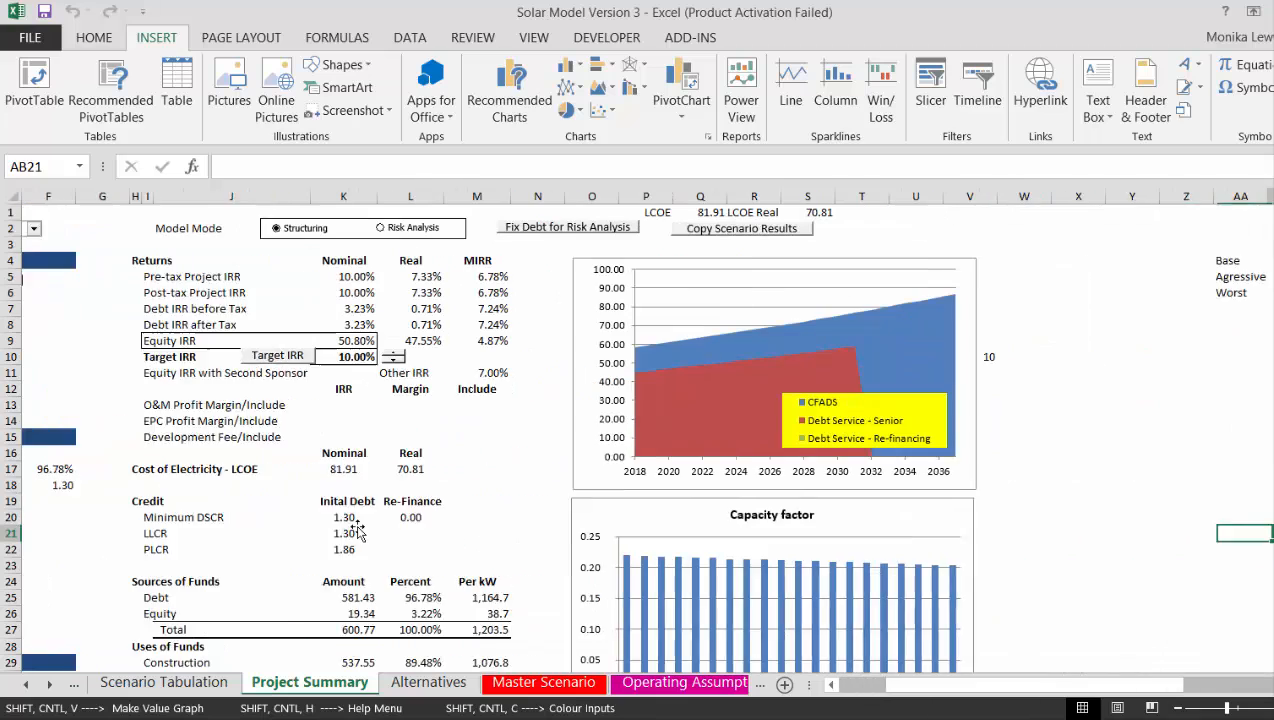
{"action": "key", "text": "Left"}
{"action": "key", "text": "Left"}
{"action": "key", "text": "Up"}
{"action": "key", "text": "Up"}
{"action": "key", "text": "Up"}
{"action": "key", "text": "Up"}
{"action": "key", "text": "Up"}
{"action": "key", "text": "Up"}
{"action": "key", "text": "Up"}
{"action": "key", "text": "Up"}
{"action": "key", "text": "Up"}
{"action": "key", "text": "Up"}
{"action": "key", "text": "Up"}
{"action": "key", "text": "Up"}
{"action": "key", "text": "Up"}
{"action": "key", "text": "Up"}
{"action": "key", "text": "Up"}
{"action": "key", "text": "Up"}
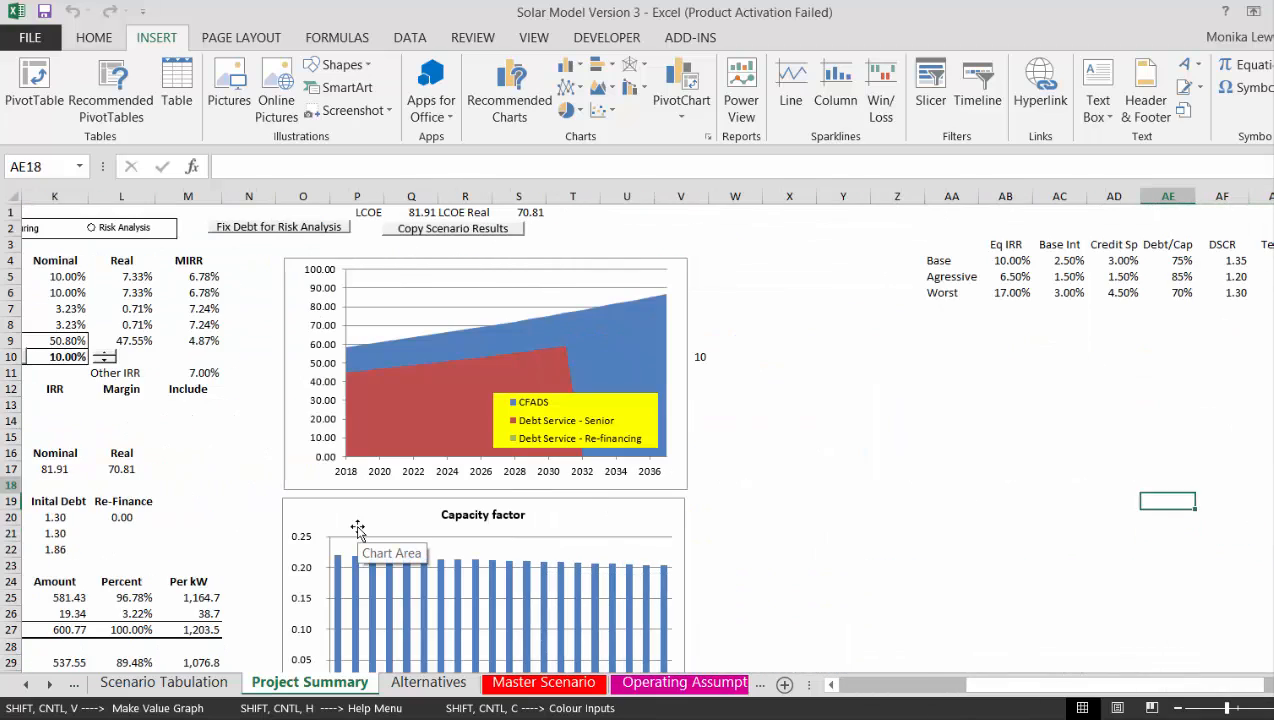
{"action": "key", "text": "Left"}
{"action": "key", "text": "Left"}
{"action": "key", "text": "Left"}
{"action": "key", "text": "Up"}
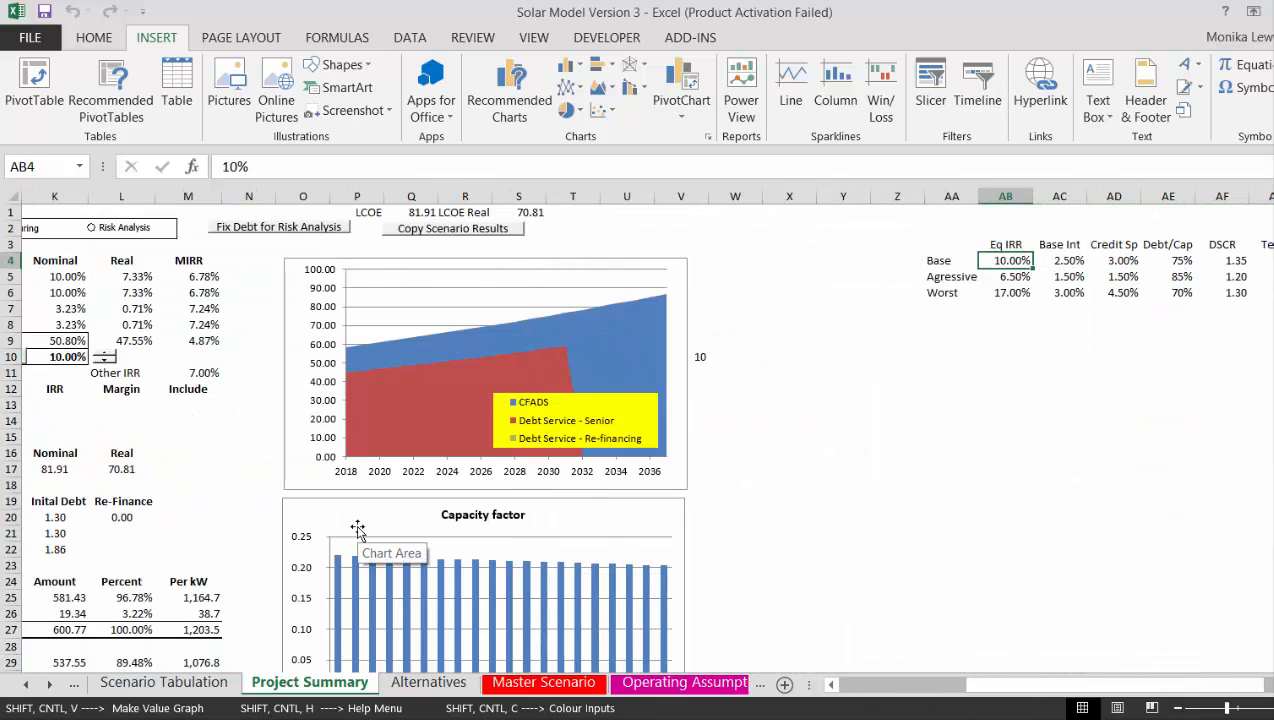
{"action": "key", "text": "Right"}
{"action": "key", "text": "Right"}
{"action": "key", "text": "Left"}
{"action": "key", "text": "Right"}
{"action": "key", "text": "Right"}
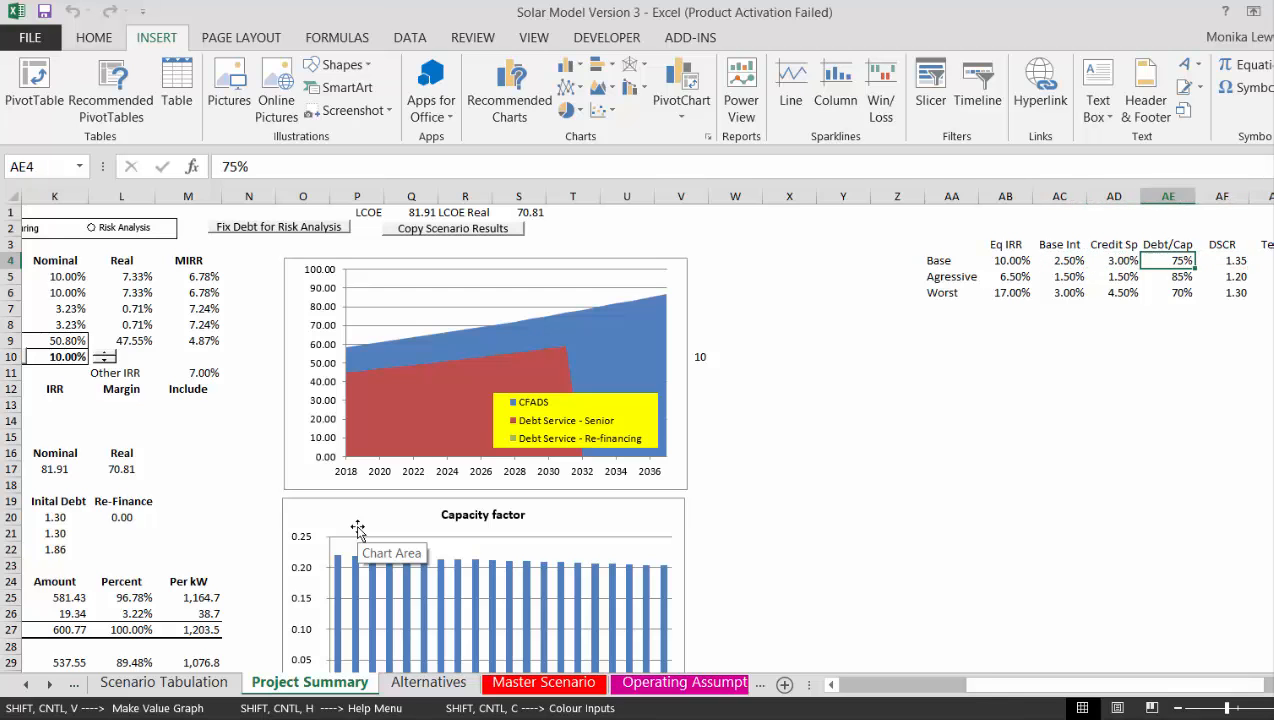
Set the DSCR Target in the Financing Structure section to 1.35
{"action": "key", "text": "Left"}
{"action": "key", "text": "Left"}
{"action": "key", "text": "Left"}
{"action": "key", "text": "Left"}
{"action": "key", "text": "Left"}
{"action": "key", "text": "Left"}
{"action": "key", "text": "Left"}
{"action": "key", "text": "Left"}
{"action": "key", "text": "Left"}
{"action": "key", "text": "Left"}
{"action": "key", "text": "Left"}
{"action": "key", "text": "Left"}
{"action": "key", "text": "Left"}
{"action": "key", "text": "Left"}
{"action": "key", "text": "Left"}
{"action": "key", "text": "Left"}
{"action": "key", "text": "Left"}
{"action": "key", "text": "Left"}
{"action": "key", "text": "Left"}
{"action": "key", "text": "Left"}
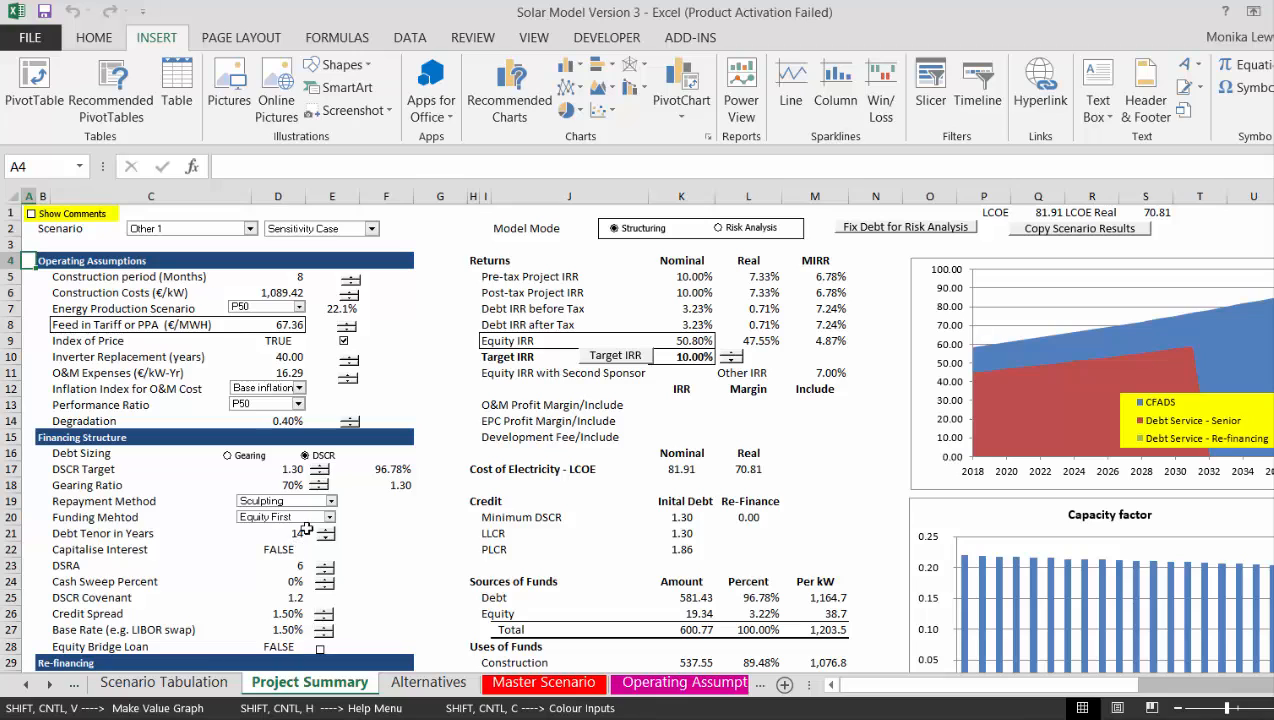
{"action": "left_click", "coordinate": [320, 467]}
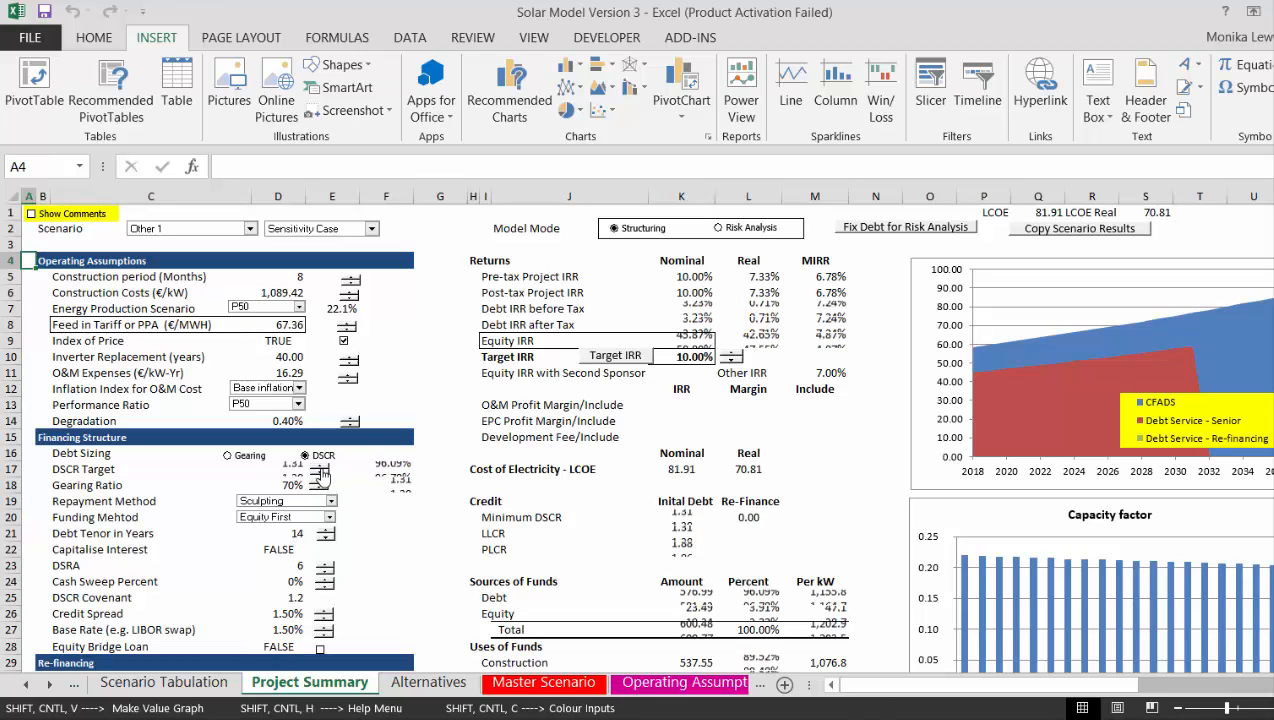
{"action": "left_click", "coordinate": [320, 467]}
{"action": "left_click", "coordinate": [320, 467]}
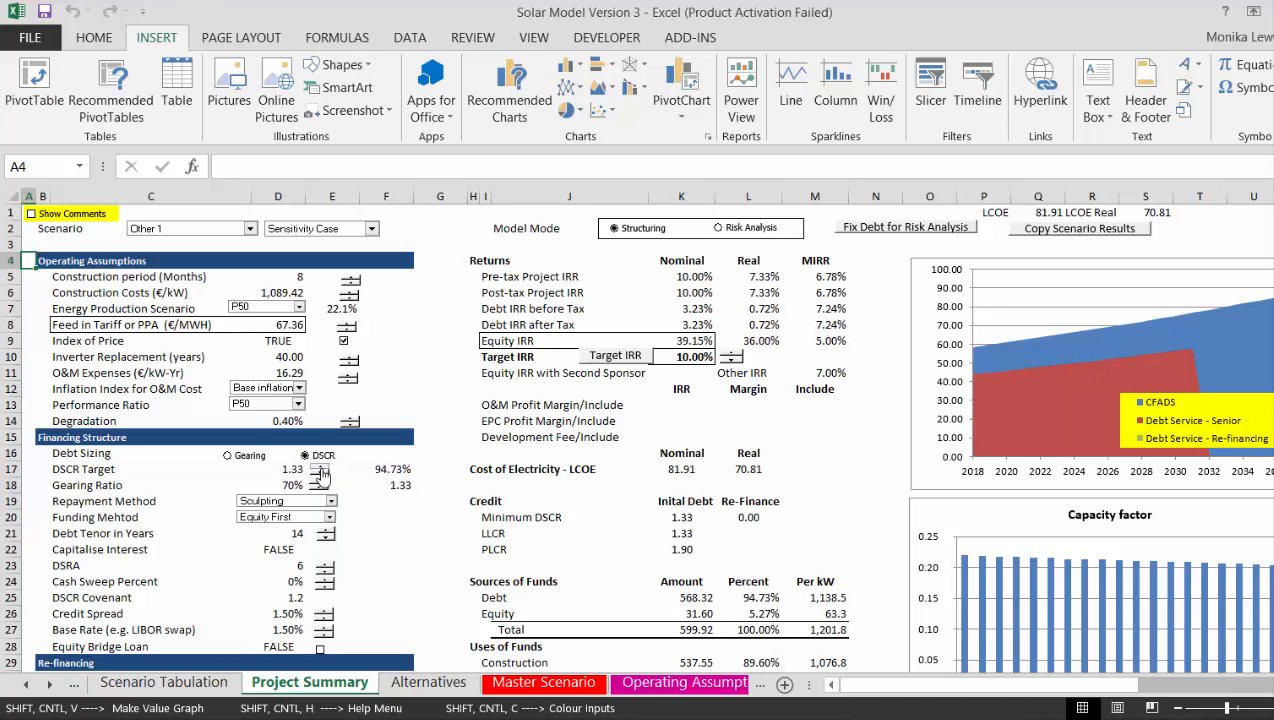
{"action": "left_click", "coordinate": [320, 467]}
{"action": "left_click", "coordinate": [320, 467]}
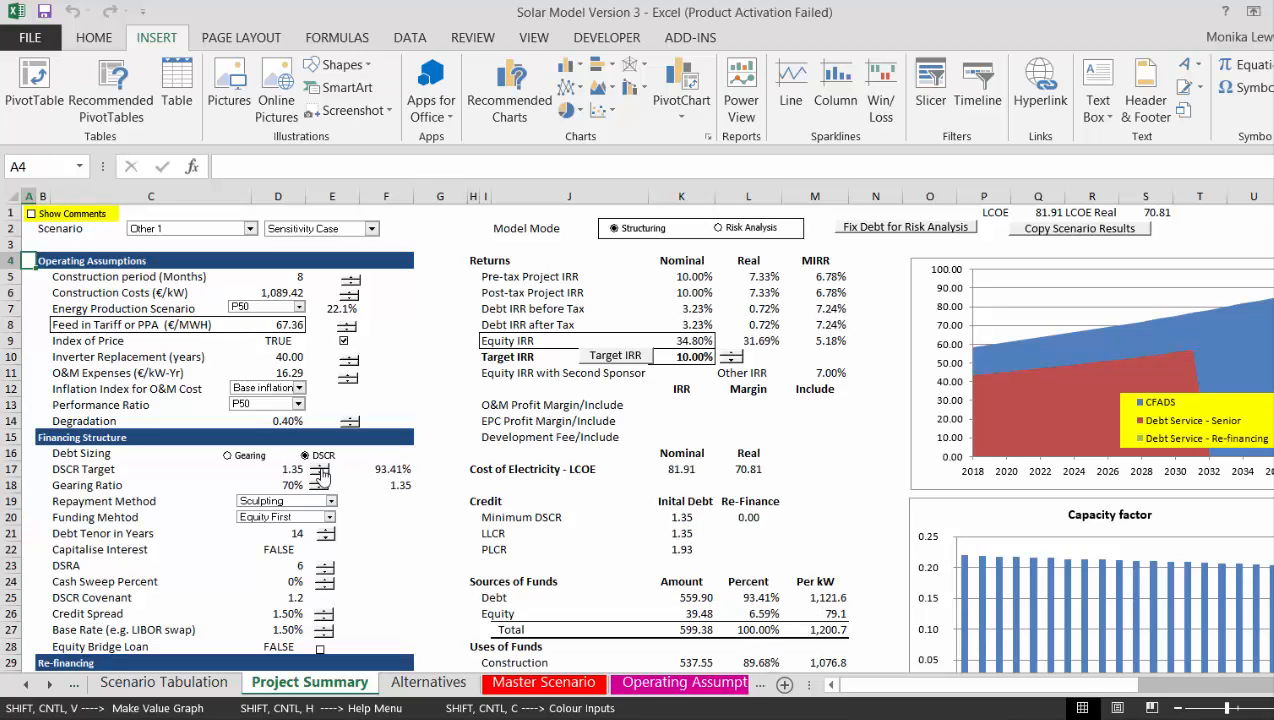
{"action": "left_click", "coordinate": [380, 534]}
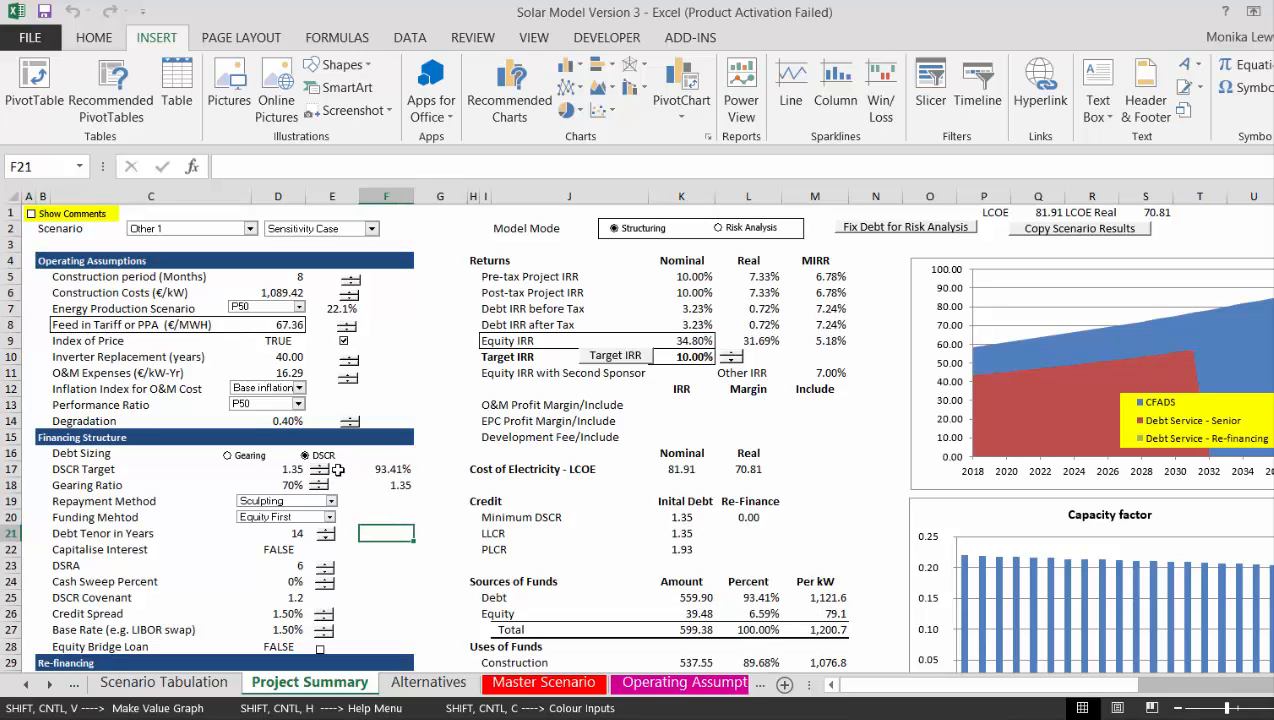
Run the Target IRR macro to re-solve the feed-in tariff for a 10.00% equity IRR, and check the resulting debt percentage beside DSCR Target
{"action": "left_click", "coordinate": [620, 357]}
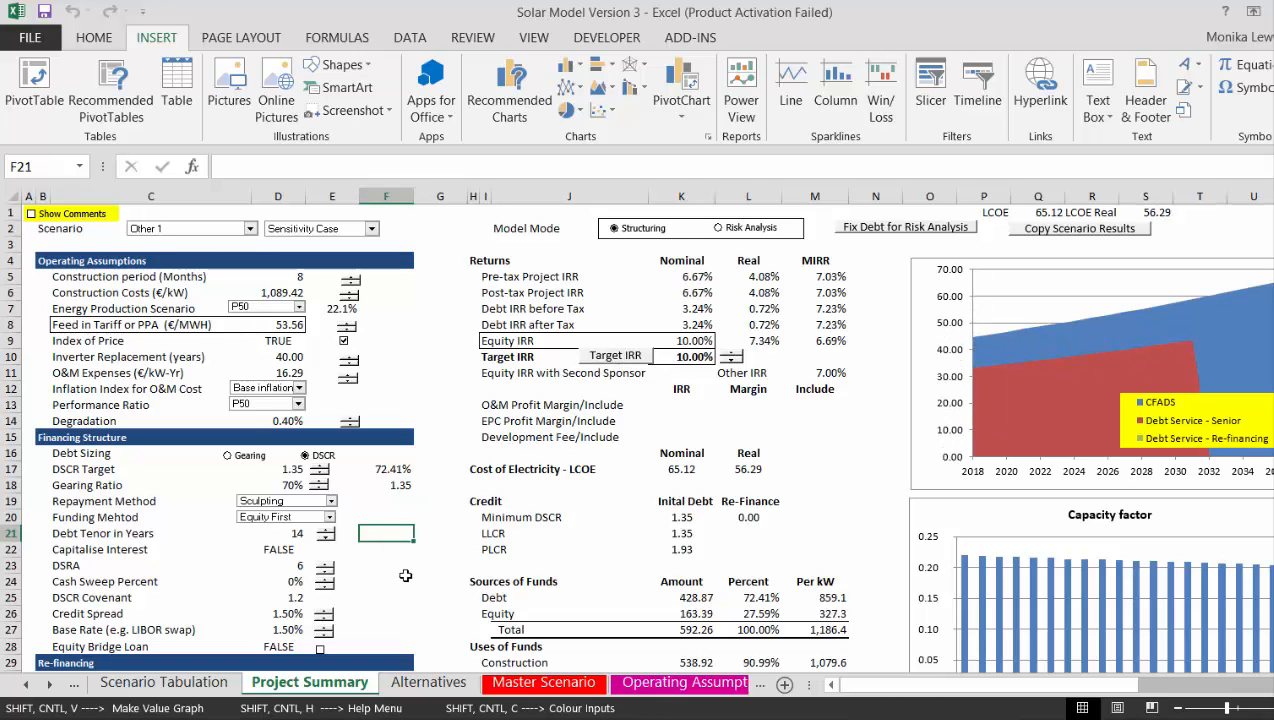
{"action": "left_click", "coordinate": [408, 507]}
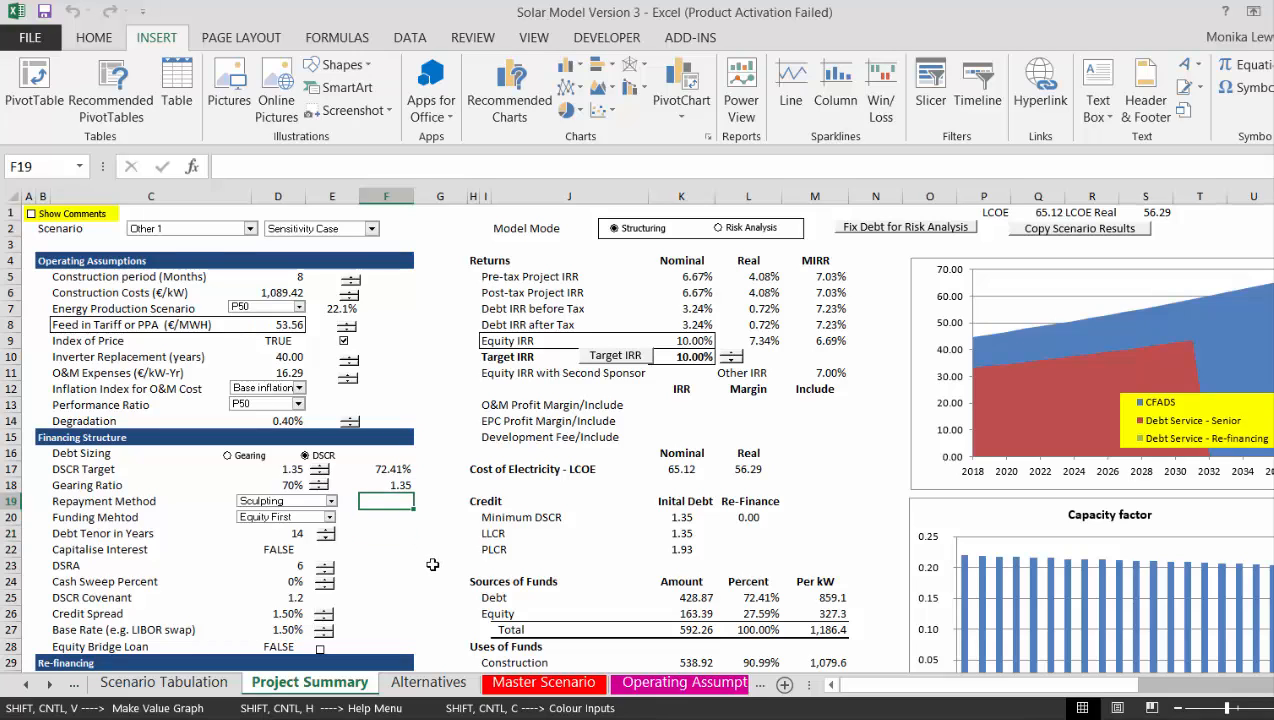
{"action": "key", "text": "Up"}
{"action": "key", "text": "Up"}
{"action": "key", "text": "Left"}
{"action": "key", "text": "Right"}
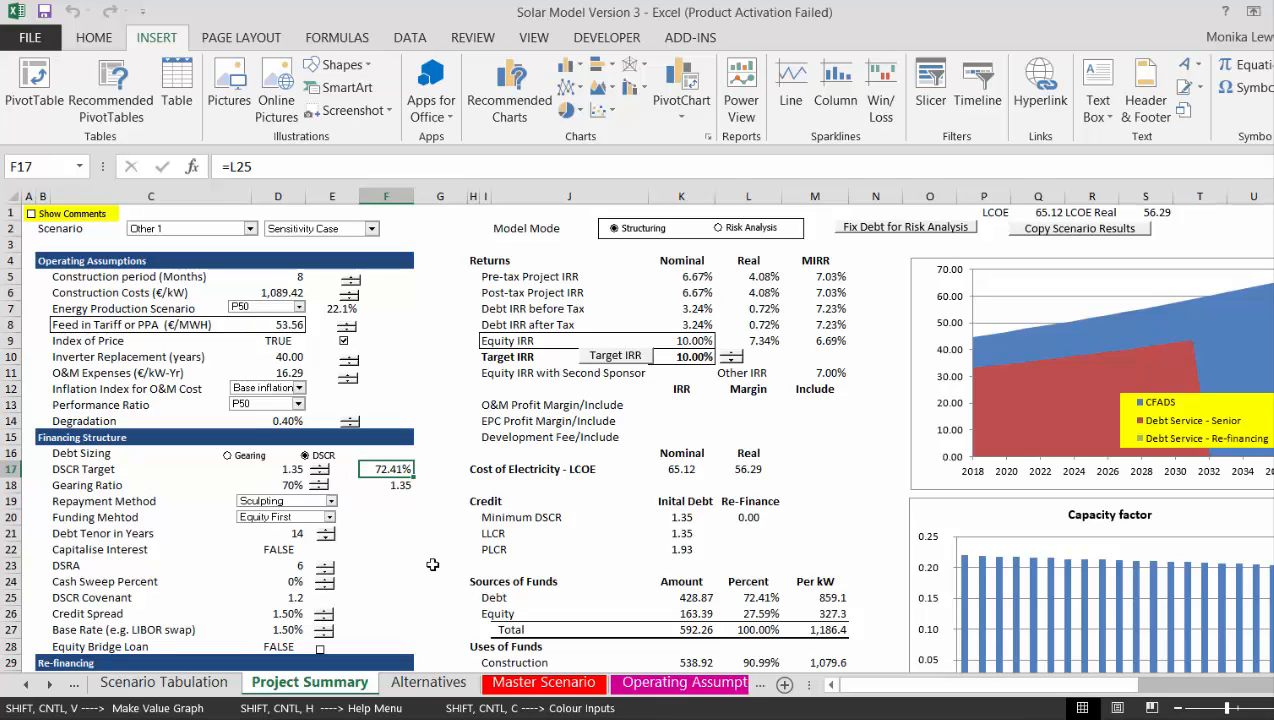
Copy the scenario results to the Scenario Tabulation sheet under the name "Sculpting"
{"action": "left_click", "coordinate": [1057, 234]}
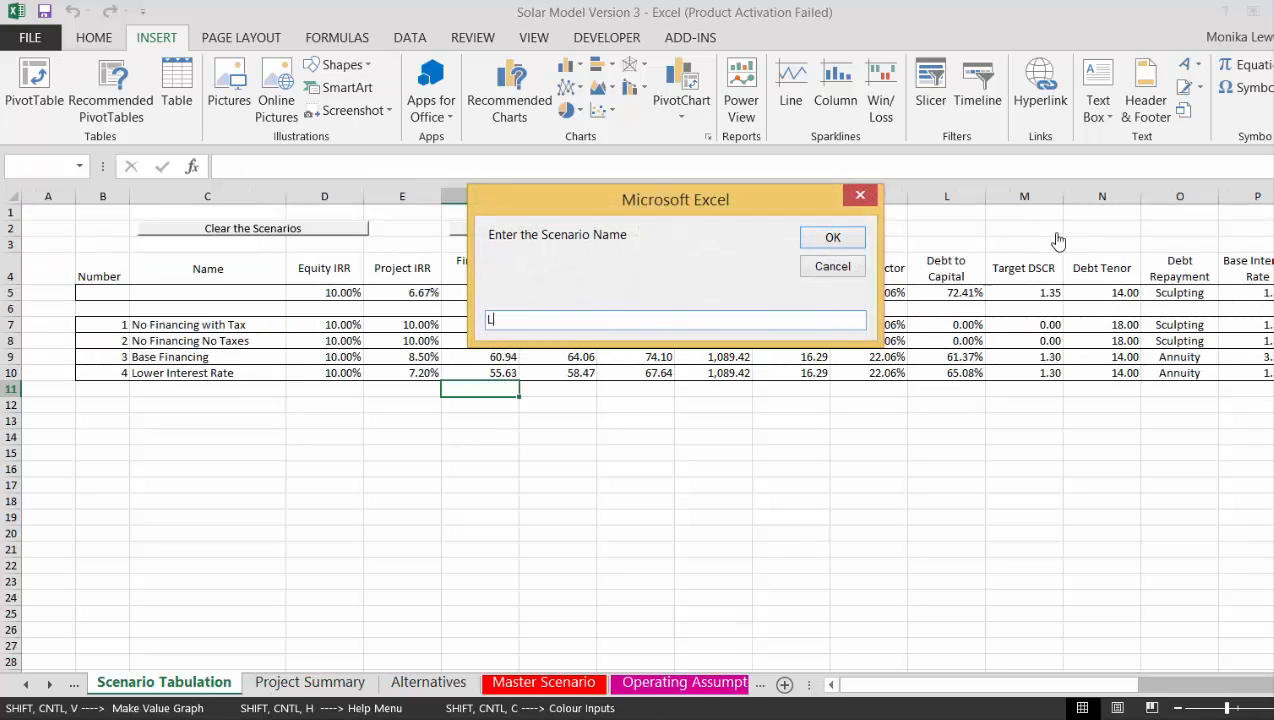
{"action": "type", "text": "Sculpting"}
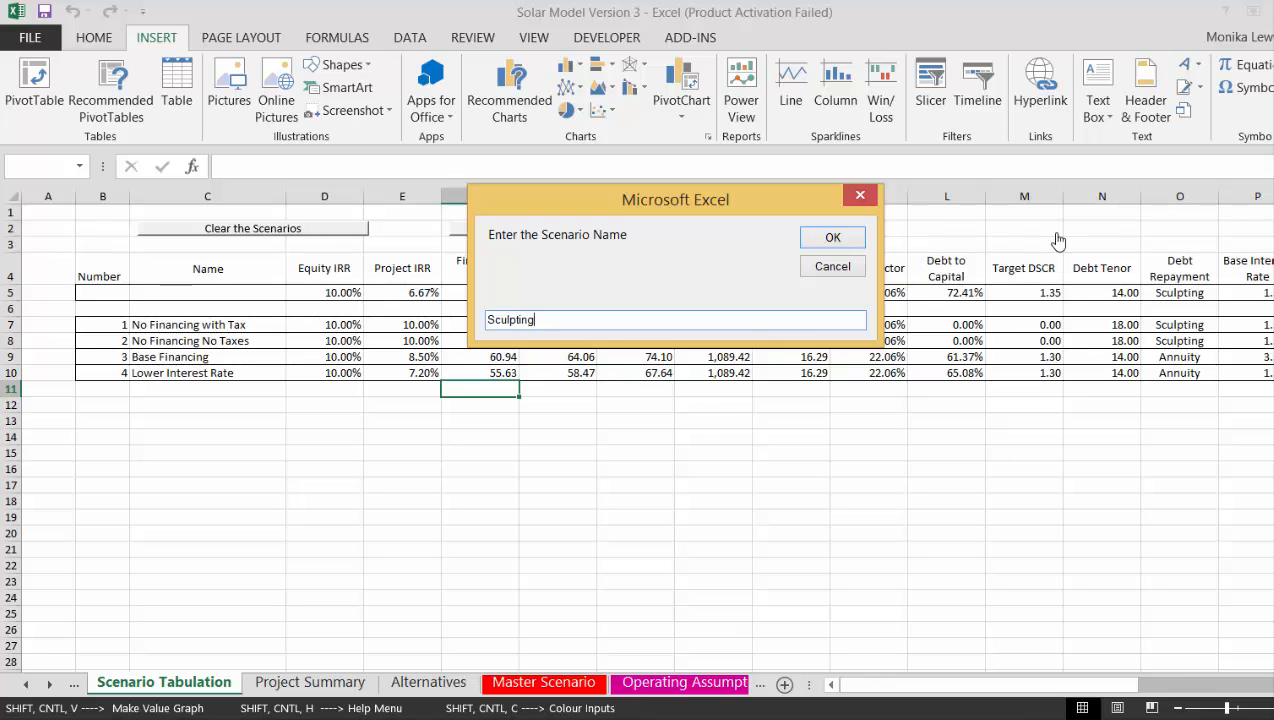
{"action": "key", "text": "Return"}
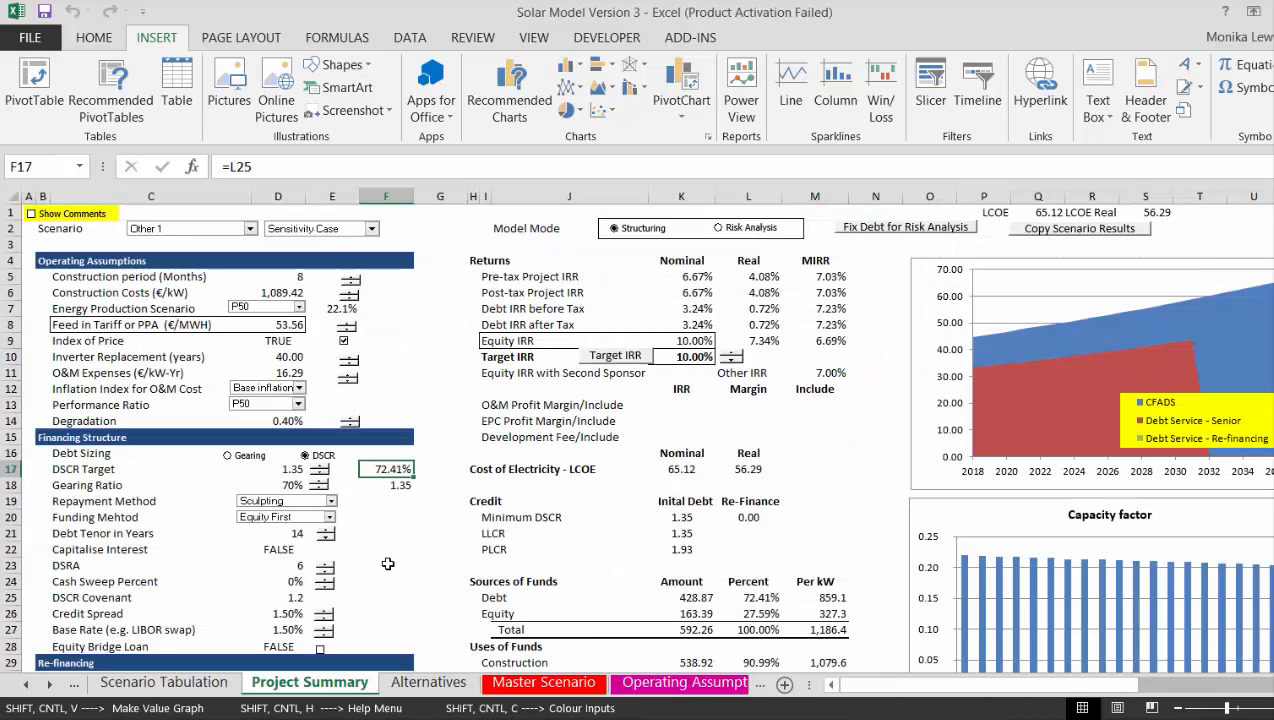
Set the Debt Tenor in Years to 24 while keeping the Sculpting repayment method
{"action": "left_click", "coordinate": [388, 564]}
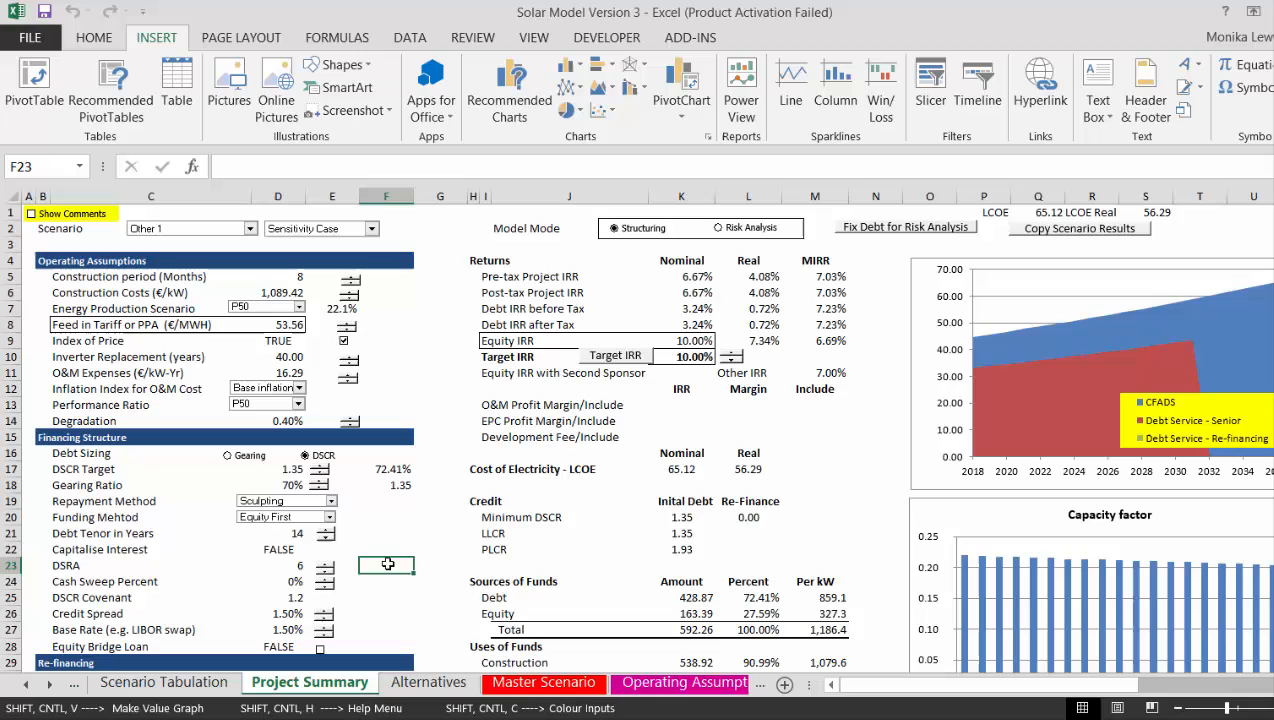
{"action": "left_click", "coordinate": [327, 533]}
{"action": "left_click", "coordinate": [327, 533]}
{"action": "left_click", "coordinate": [327, 533]}
{"action": "left_click", "coordinate": [327, 533]}
{"action": "left_click", "coordinate": [327, 533]}
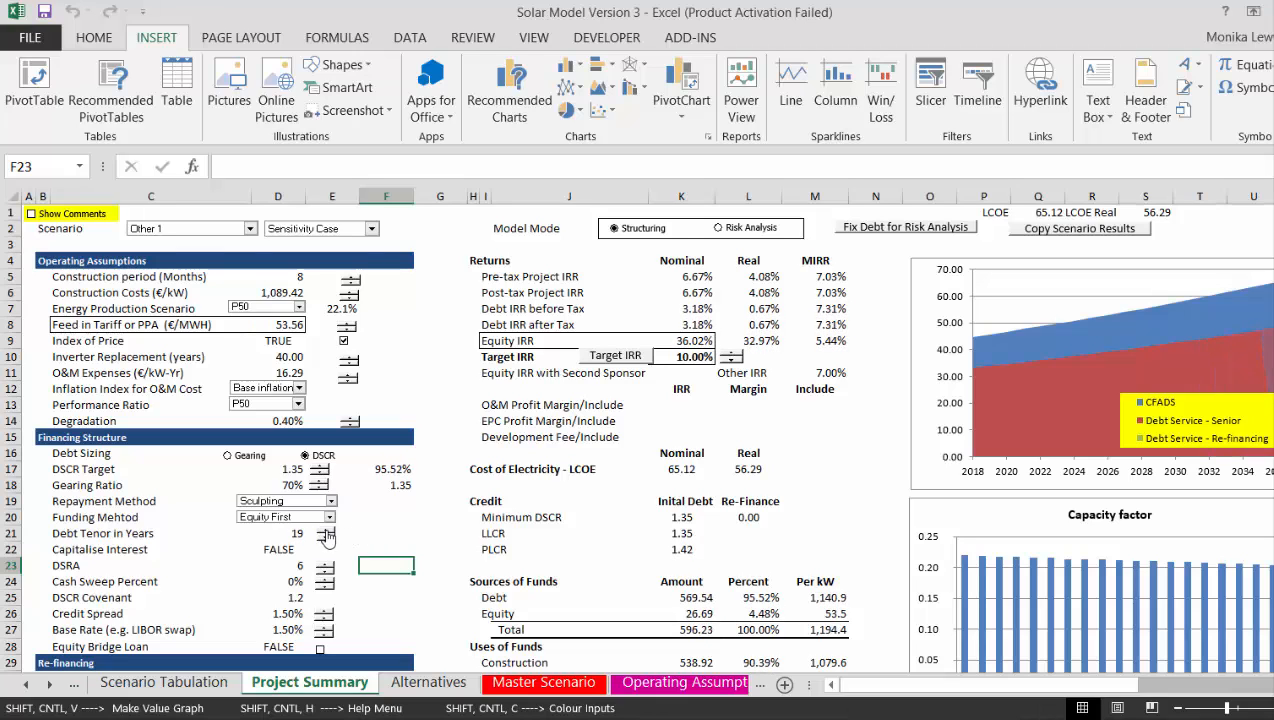
{"action": "left_click", "coordinate": [326, 533]}
{"action": "left_click", "coordinate": [326, 533]}
{"action": "left_click", "coordinate": [326, 533]}
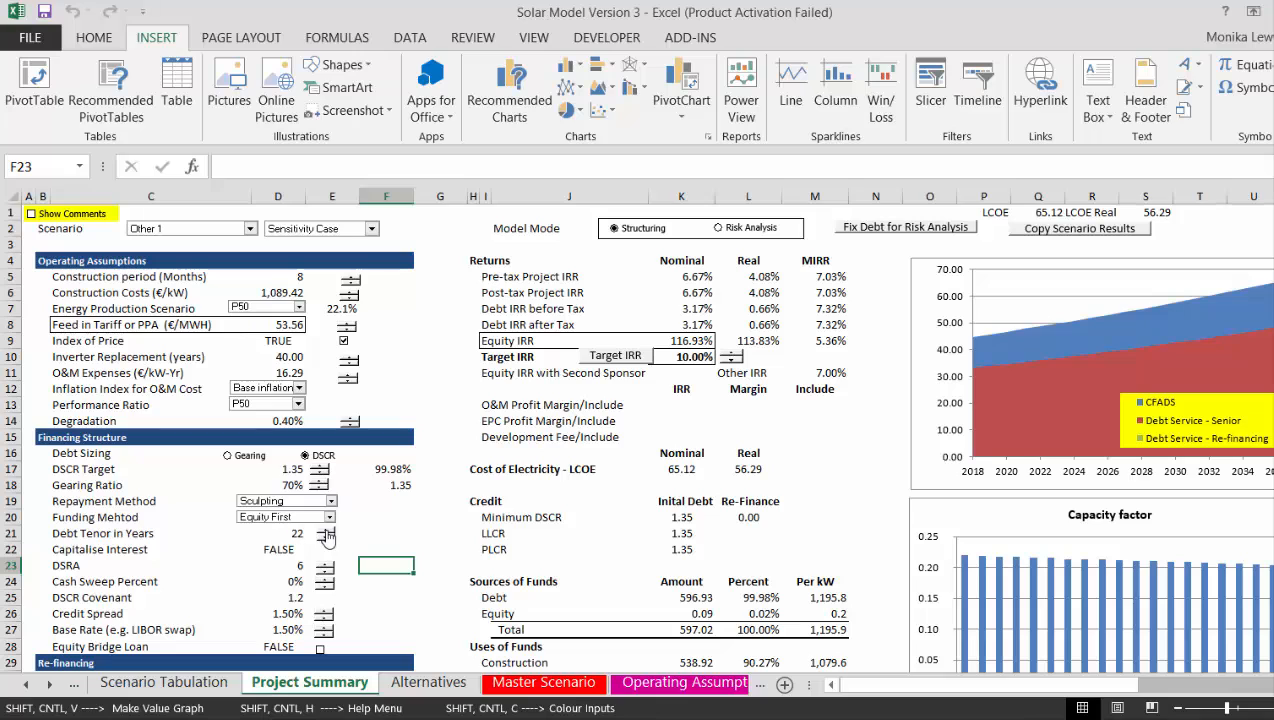
{"action": "left_click", "coordinate": [327, 533]}
{"action": "left_click", "coordinate": [327, 533]}
{"action": "left_click", "coordinate": [385, 544]}
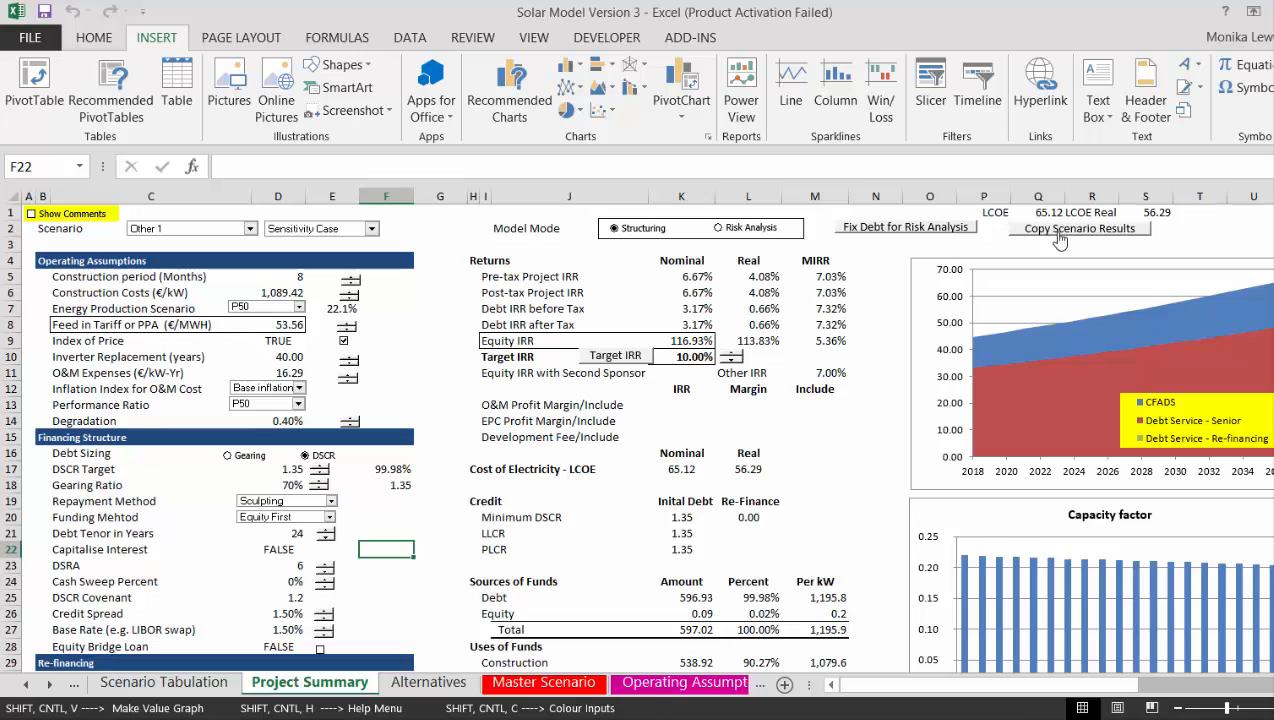
Re-solve the feed-in tariff with the Target IRR macro and copy the scenario results as "Longer Debt Tenor"
{"action": "left_click", "coordinate": [632, 358]}
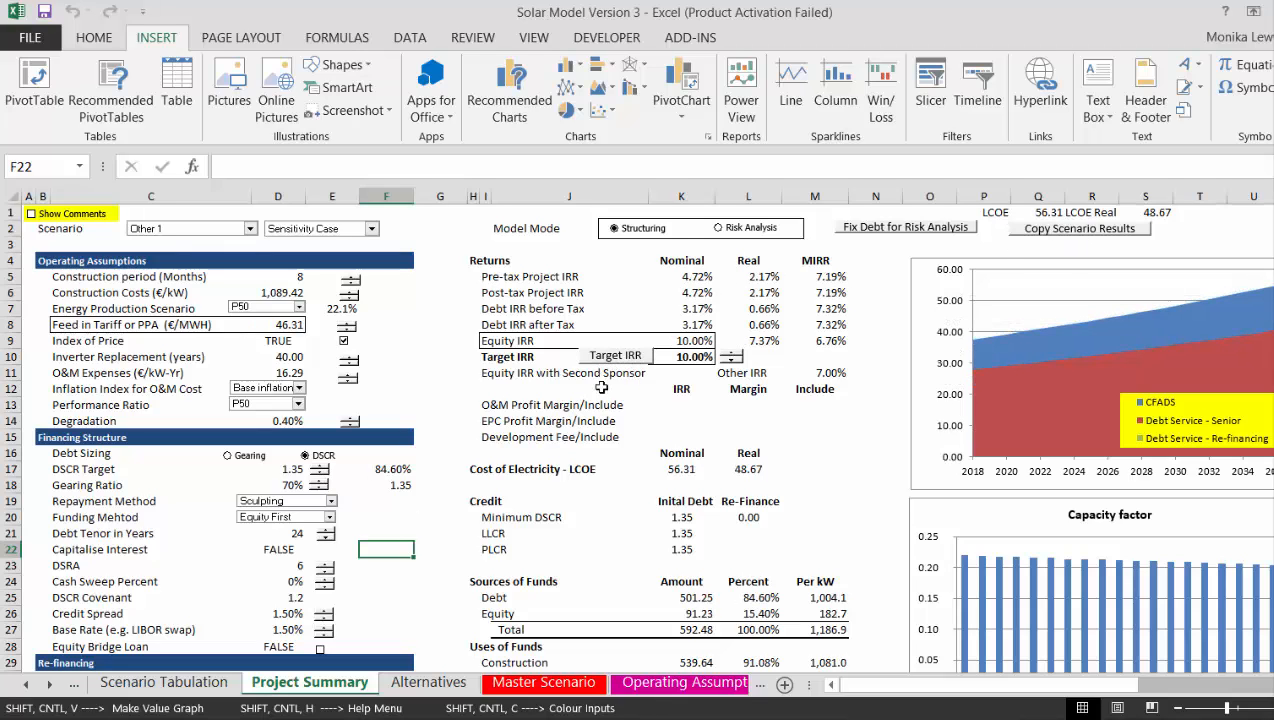
{"action": "left_click", "coordinate": [1042, 230]}
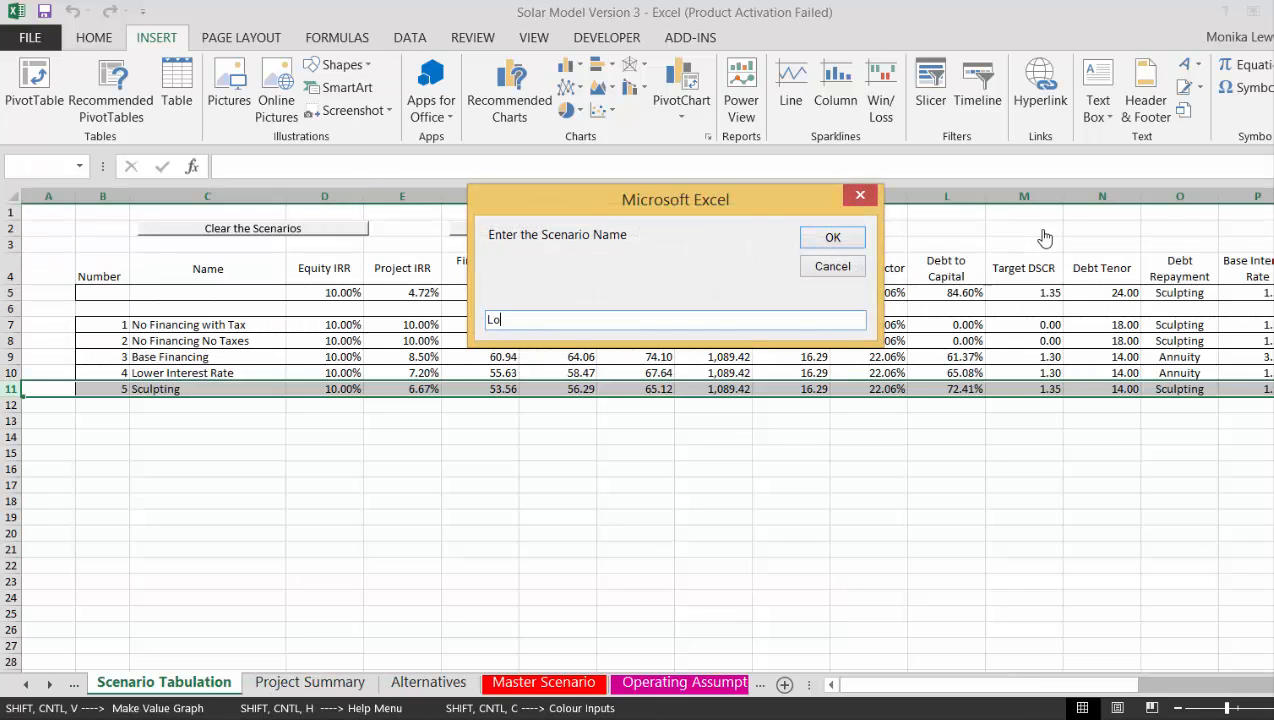
{"action": "type", "text": "Longer Debt Tenor"}
{"action": "key", "text": "Return"}
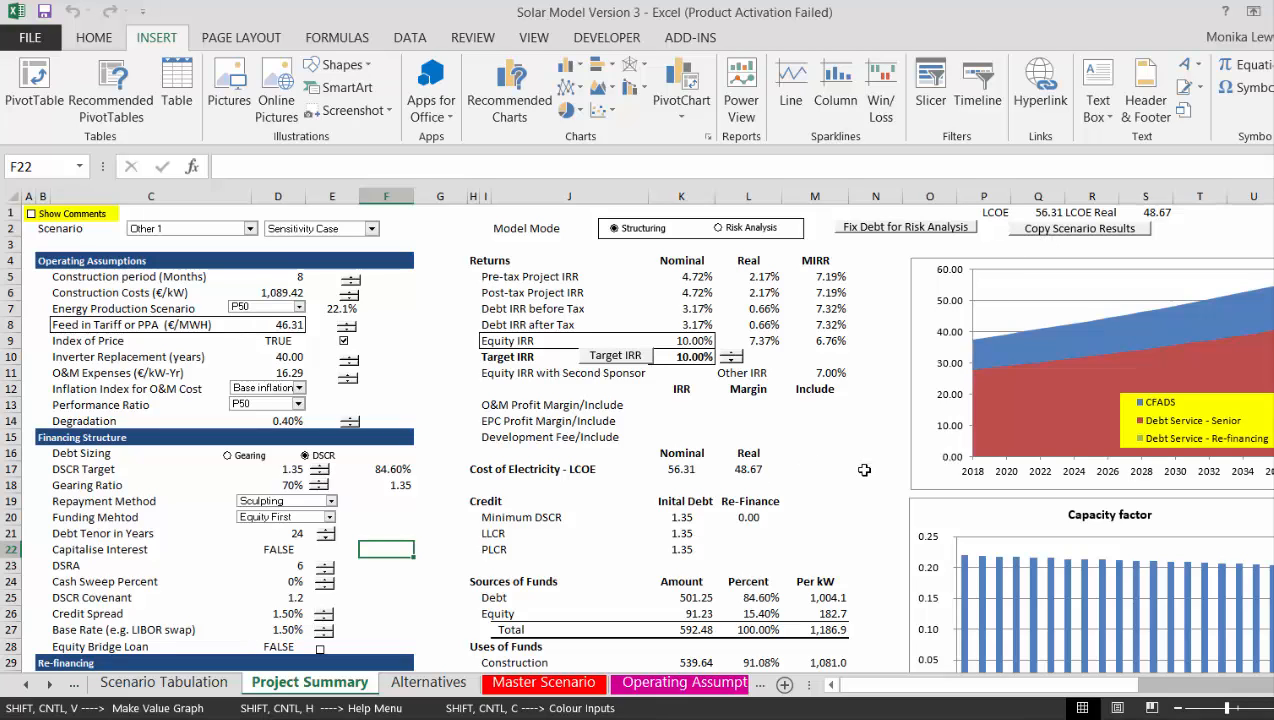
Examine the DSCR, tenor, repayment type and inflation assumptions of the Base, Agressive and Worst cases beyond the charts
{"action": "key", "text": "Right"}
{"action": "key", "text": "Right"}
{"action": "key", "text": "Right"}
{"action": "key", "text": "Right"}
{"action": "key", "text": "Right"}
{"action": "key", "text": "Right"}
{"action": "key", "text": "Right"}
{"action": "key", "text": "Right"}
{"action": "key", "text": "Right"}
{"action": "key", "text": "Right"}
{"action": "key", "text": "Right"}
{"action": "key", "text": "Right"}
{"action": "key", "text": "Right"}
{"action": "key", "text": "Right"}
{"action": "key", "text": "Right"}
{"action": "key", "text": "Right"}
{"action": "key", "text": "Right"}
{"action": "key", "text": "Right"}
{"action": "key", "text": "Right"}
{"action": "key", "text": "Right"}
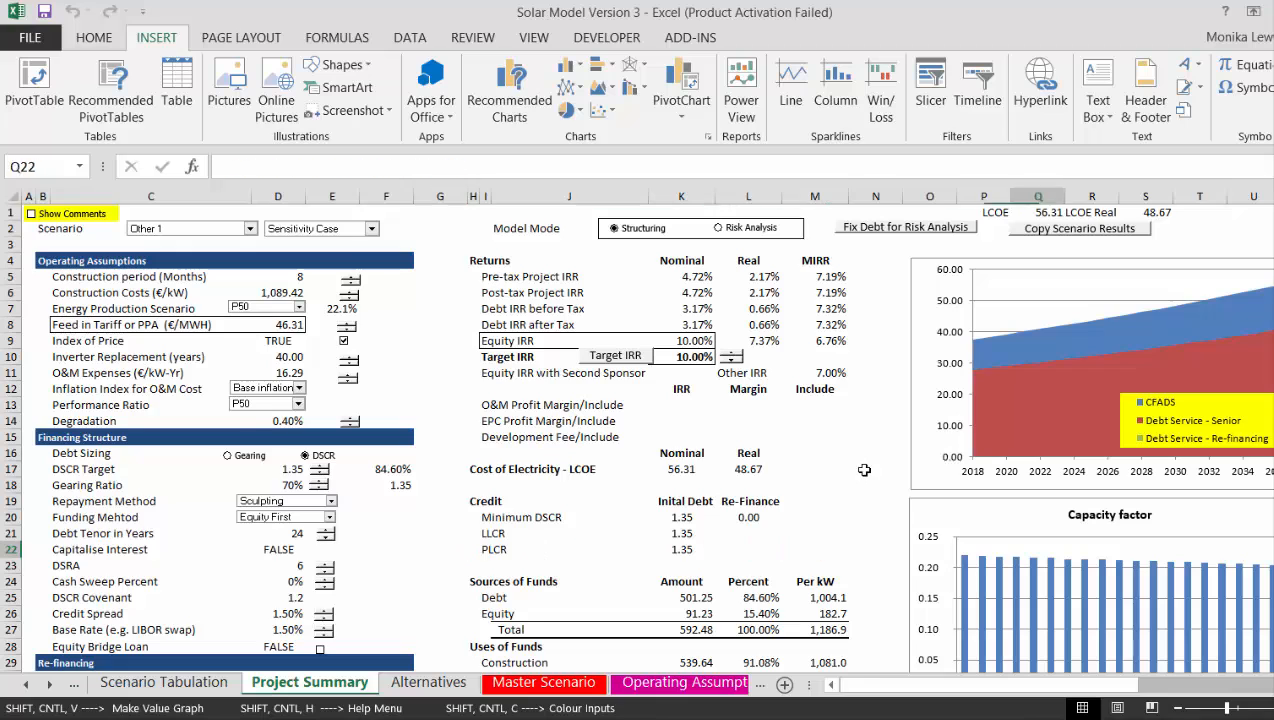
{"action": "key", "text": "Right"}
{"action": "key", "text": "Right"}
{"action": "key", "text": "Right"}
{"action": "key", "text": "Right"}
{"action": "key", "text": "Right"}
{"action": "key", "text": "Right"}
{"action": "key", "text": "Right"}
{"action": "key", "text": "Right"}
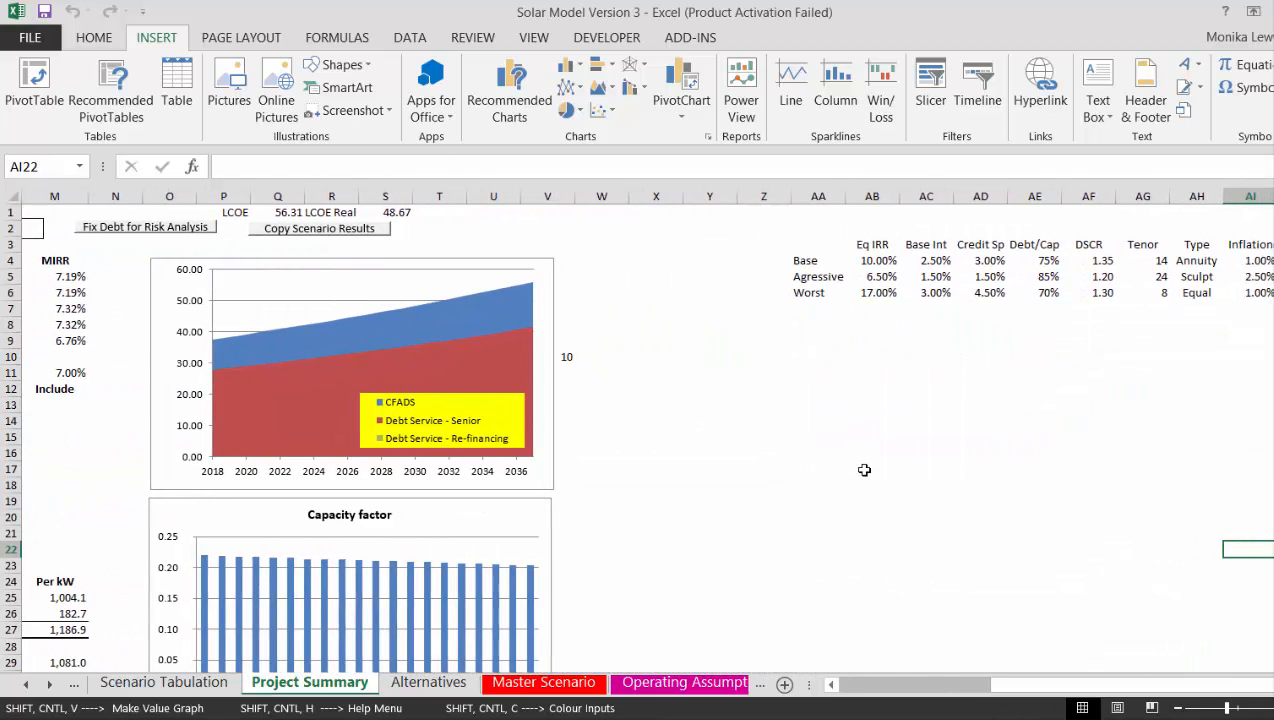
Lower the DSCR Target to 1.20 and re-solve the feed-in tariff with the Target IRR macro
{"action": "key", "text": "Left"}
{"action": "key", "text": "Left"}
{"action": "key", "text": "Left"}
{"action": "key", "text": "Left"}
{"action": "key", "text": "Left"}
{"action": "key", "text": "Left"}
{"action": "key", "text": "Left"}
{"action": "key", "text": "Left"}
{"action": "key", "text": "Left"}
{"action": "key", "text": "Left"}
{"action": "key", "text": "Left"}
{"action": "key", "text": "Left"}
{"action": "key", "text": "Left"}
{"action": "key", "text": "Left"}
{"action": "key", "text": "Left"}
{"action": "key", "text": "Left"}
{"action": "key", "text": "Left"}
{"action": "key", "text": "Left"}
{"action": "key", "text": "Left"}
{"action": "key", "text": "Left"}
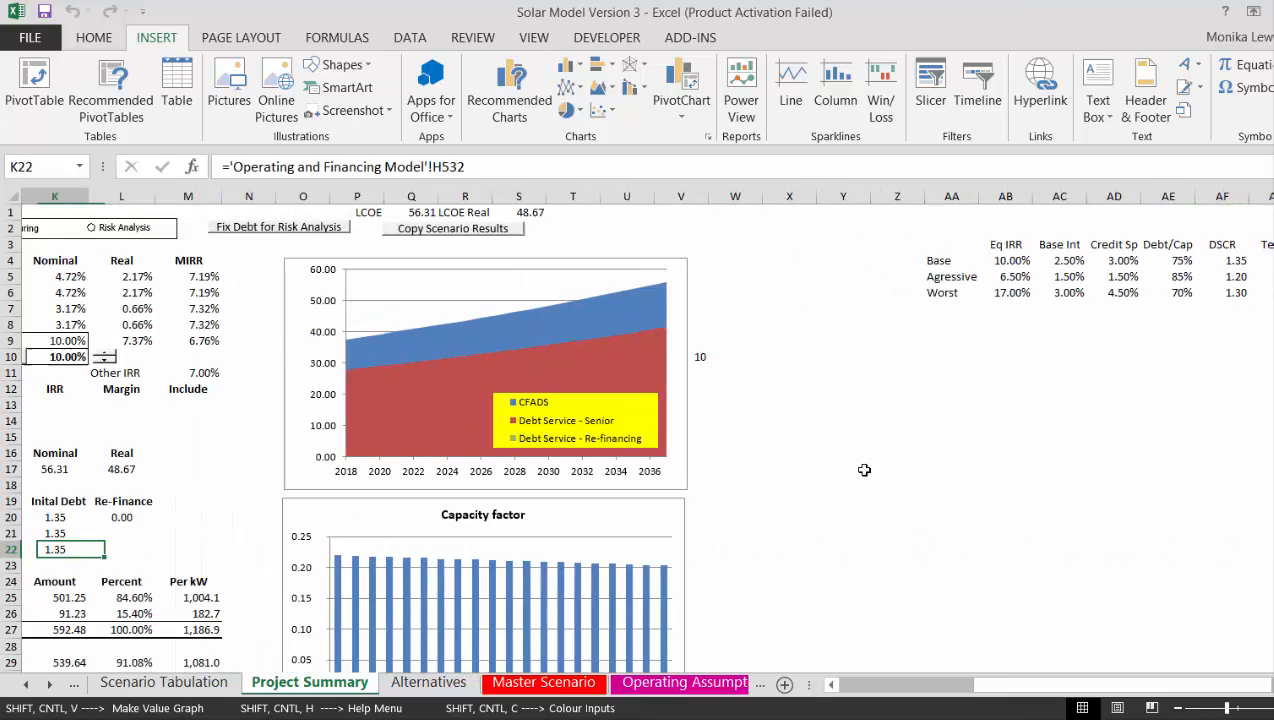
{"action": "key", "text": "Left"}
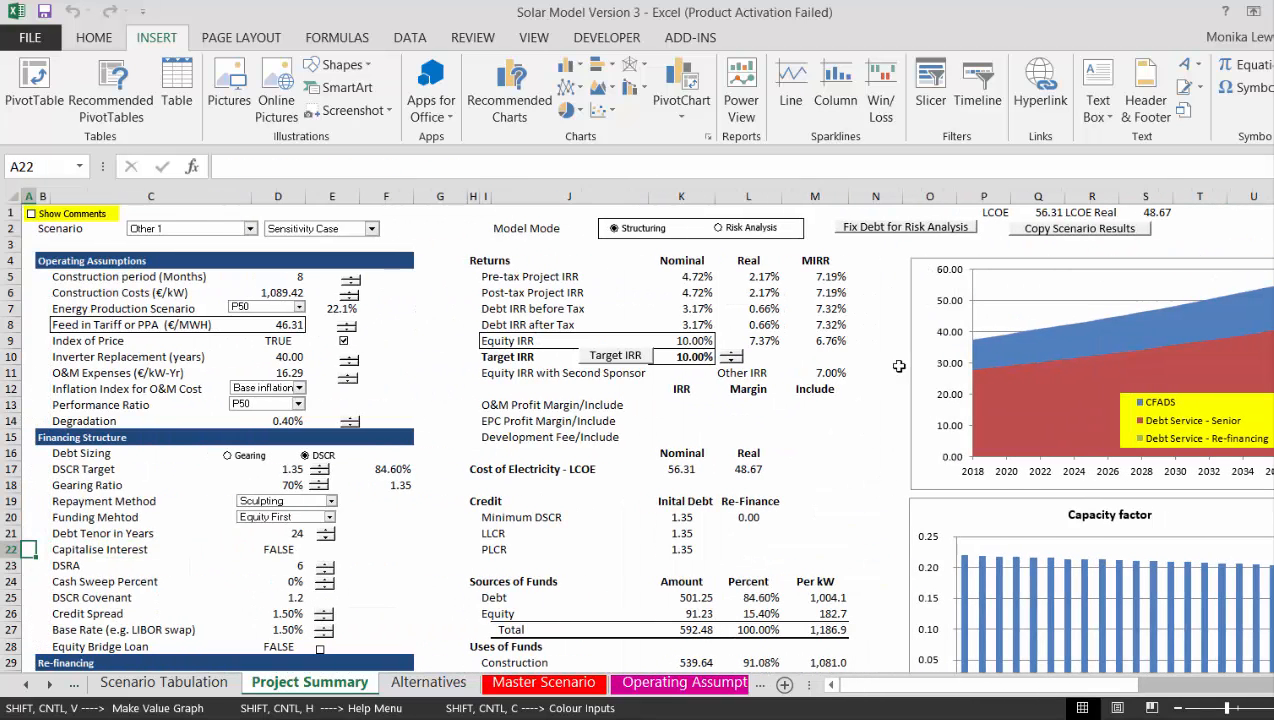
{"action": "left_click", "coordinate": [320, 475]}
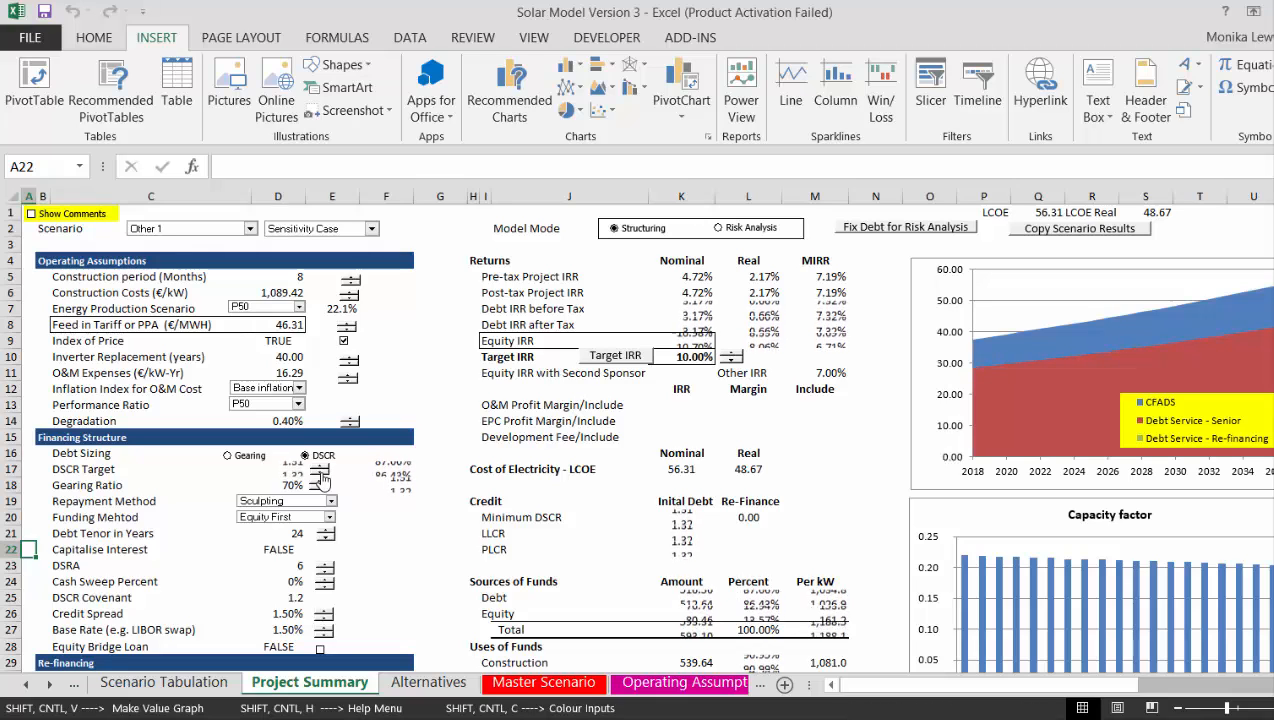
{"action": "left_click", "coordinate": [320, 475]}
{"action": "left_click", "coordinate": [320, 475]}
{"action": "left_click", "coordinate": [320, 475]}
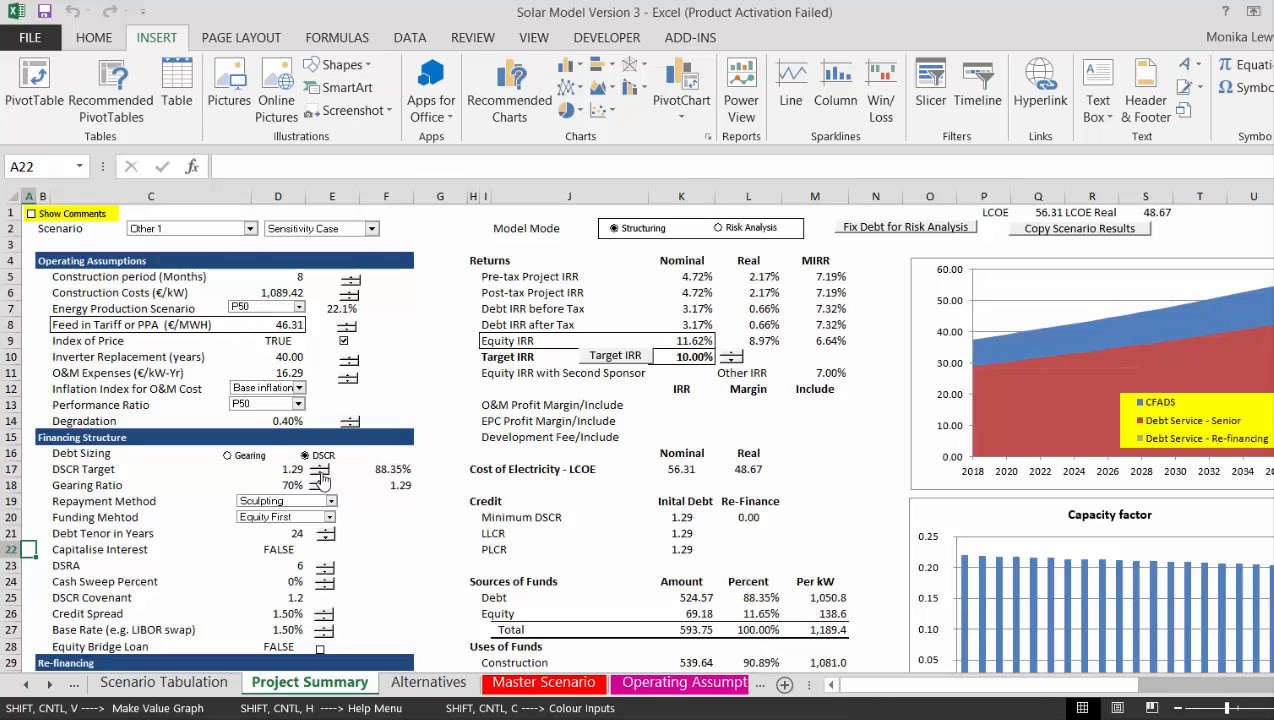
{"action": "left_click", "coordinate": [320, 475]}
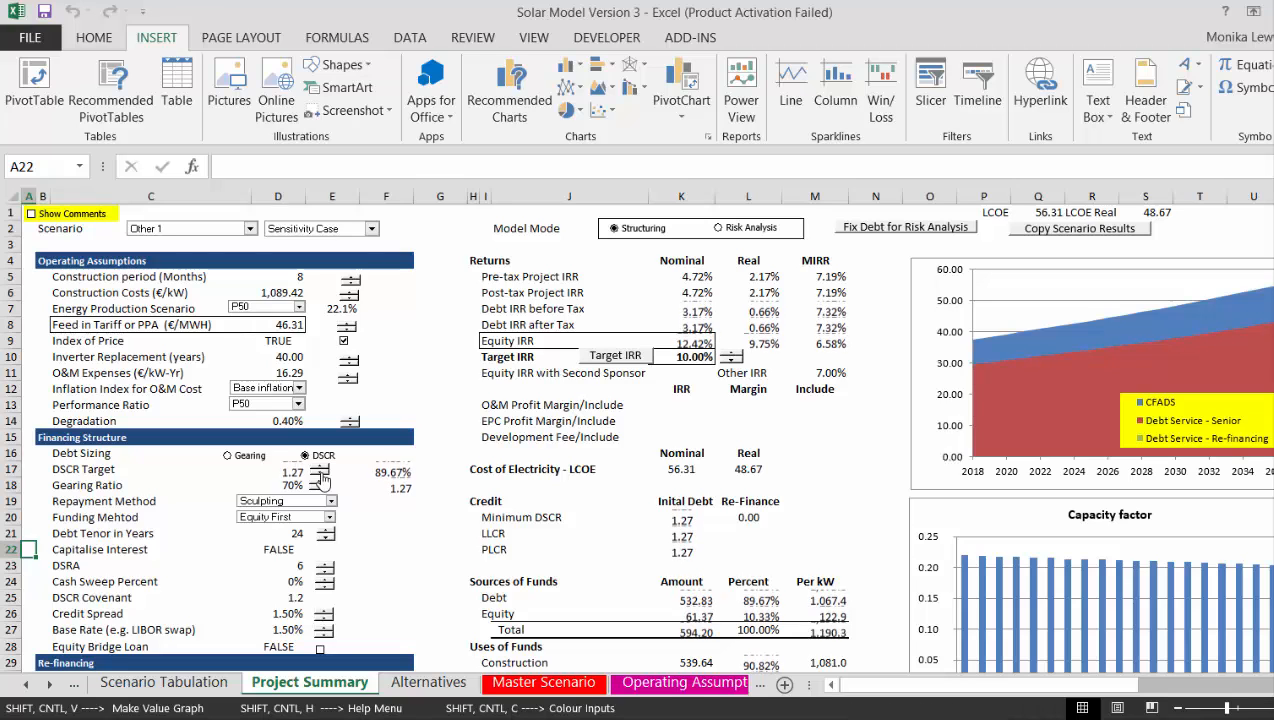
{"action": "left_click", "coordinate": [320, 475]}
{"action": "left_click", "coordinate": [320, 475]}
{"action": "left_click", "coordinate": [320, 475]}
{"action": "left_click", "coordinate": [320, 475]}
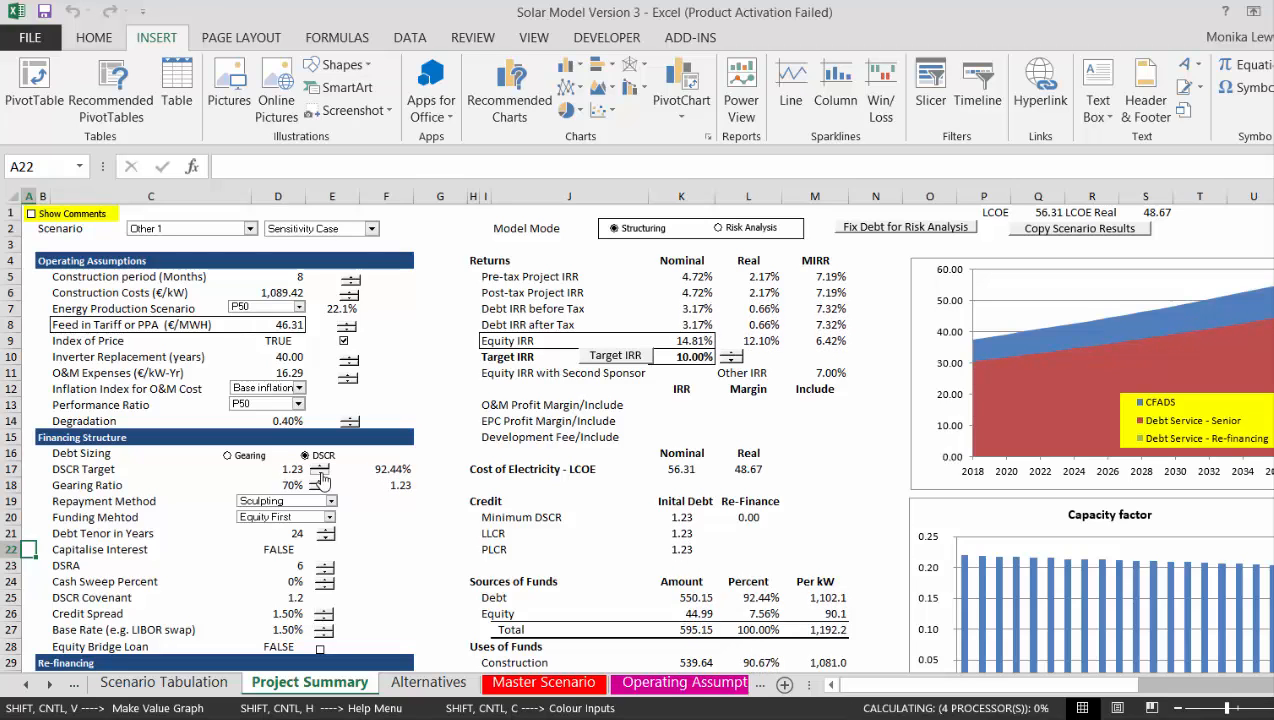
{"action": "left_click", "coordinate": [320, 475]}
{"action": "left_click", "coordinate": [320, 475]}
{"action": "left_click", "coordinate": [322, 481]}
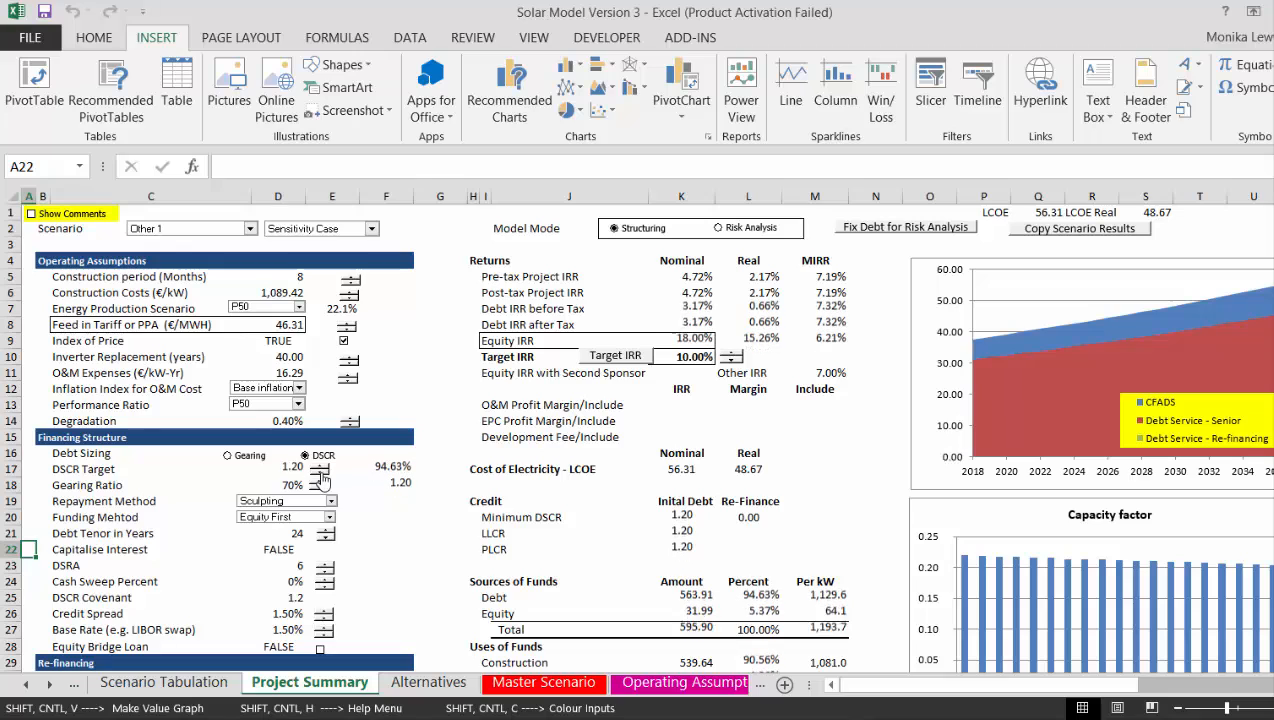
{"action": "left_click", "coordinate": [386, 546]}
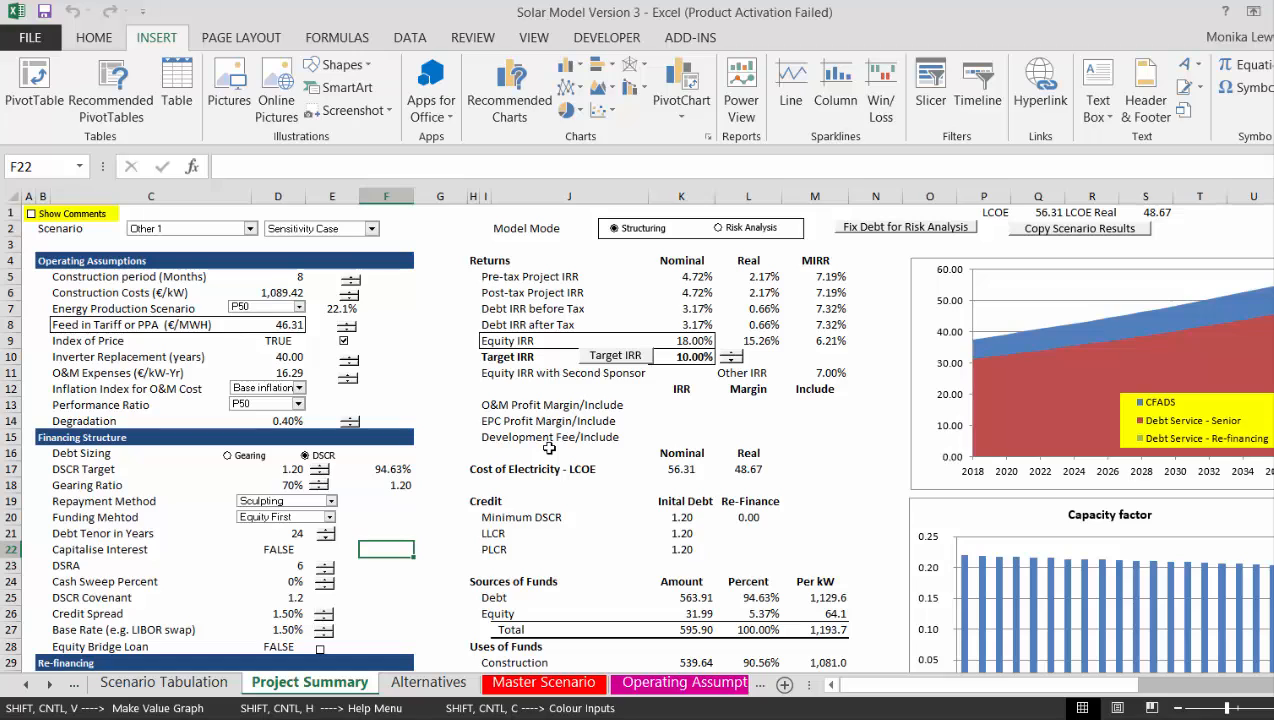
{"action": "left_click", "coordinate": [607, 360]}
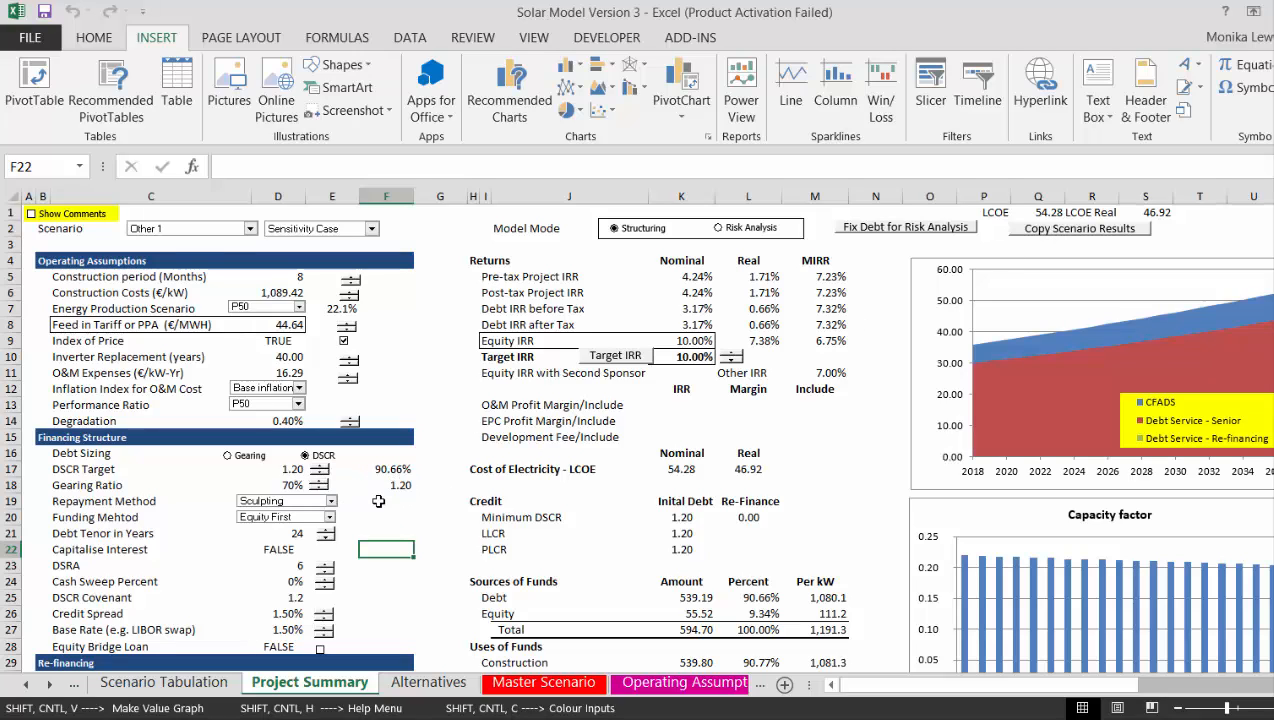
Switch debt sizing to Gearing with an 85% ratio and re-solve the feed-in tariff with the Target IRR macro
{"action": "left_click", "coordinate": [229, 457]}
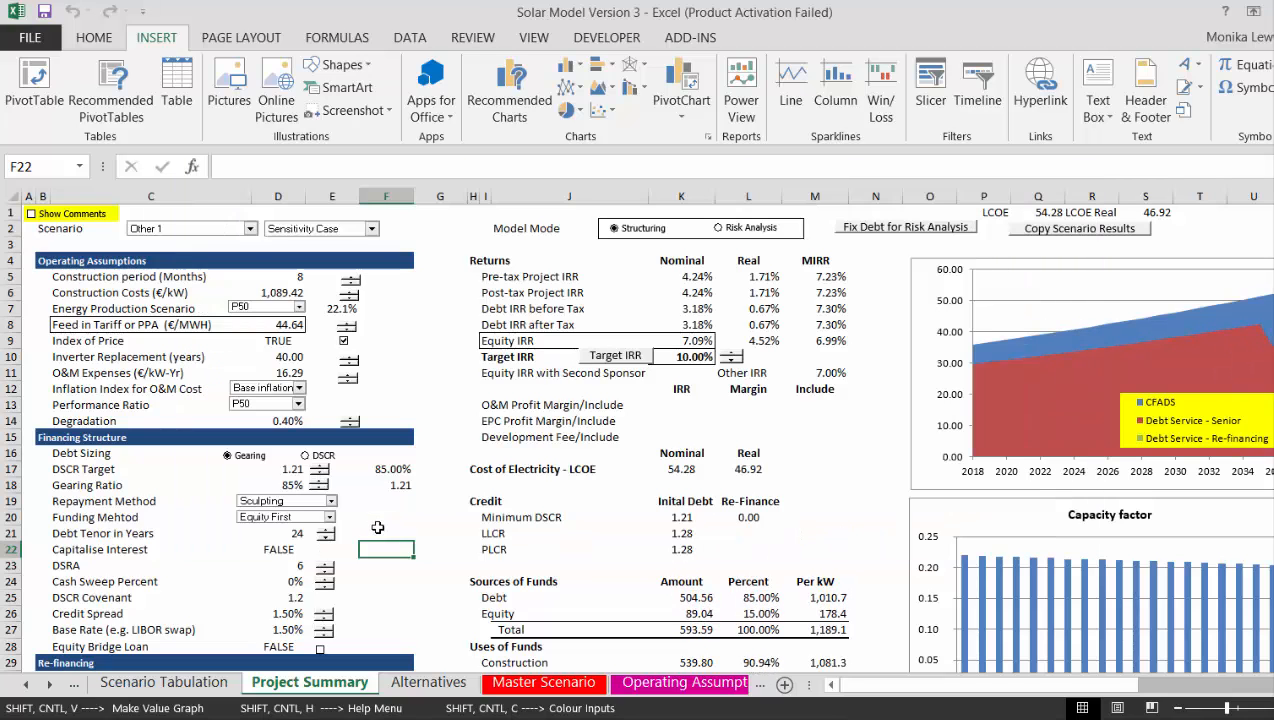
{"action": "left_click", "coordinate": [378, 527]}
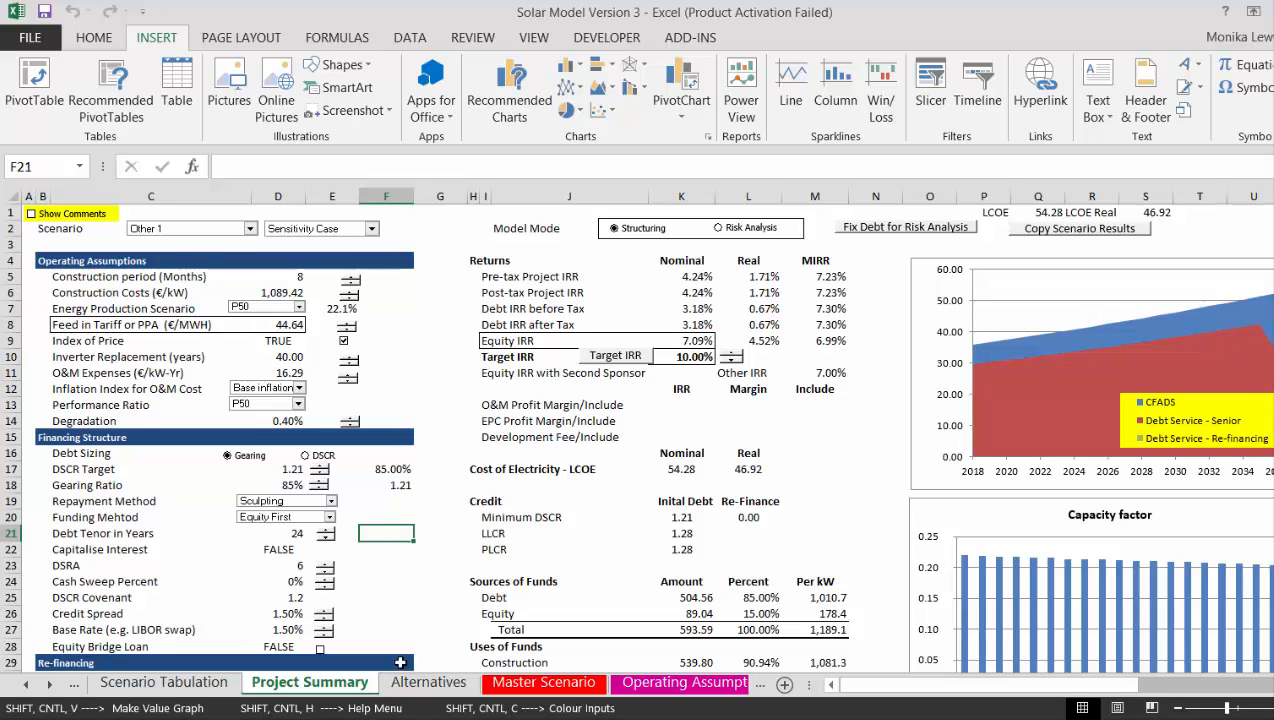
{"action": "left_click", "coordinate": [426, 593]}
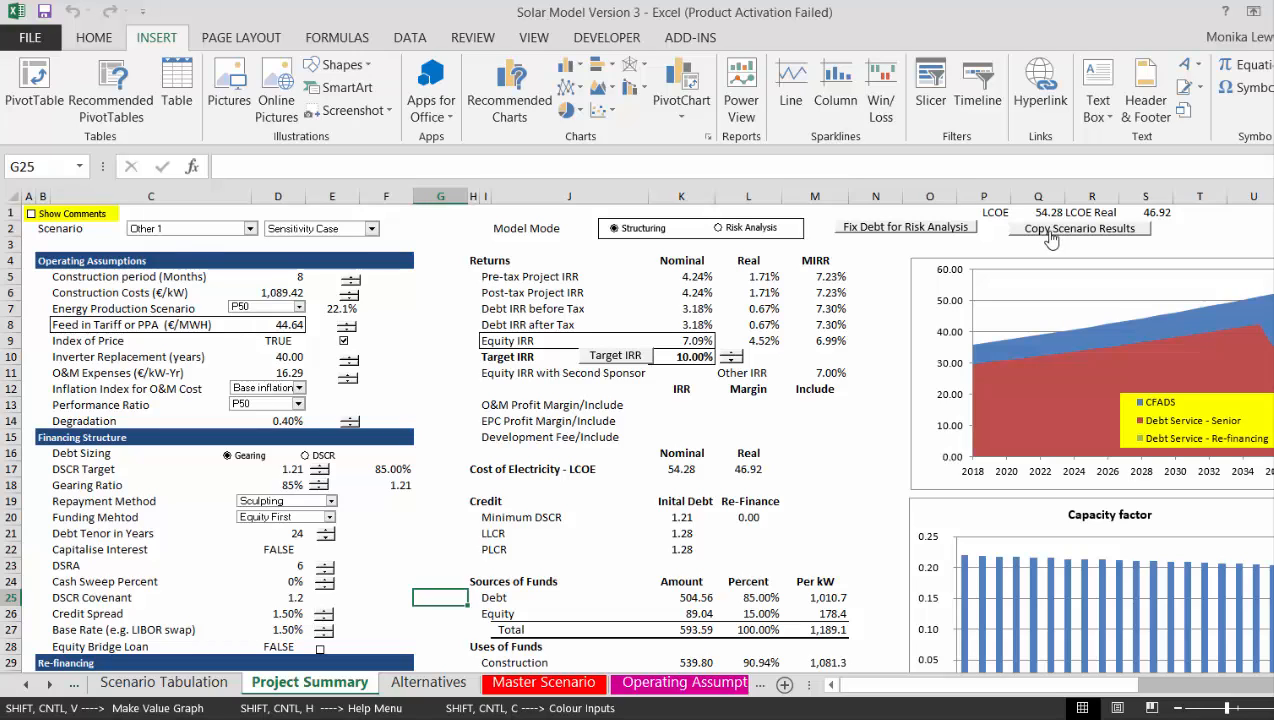
{"action": "left_click", "coordinate": [607, 362]}
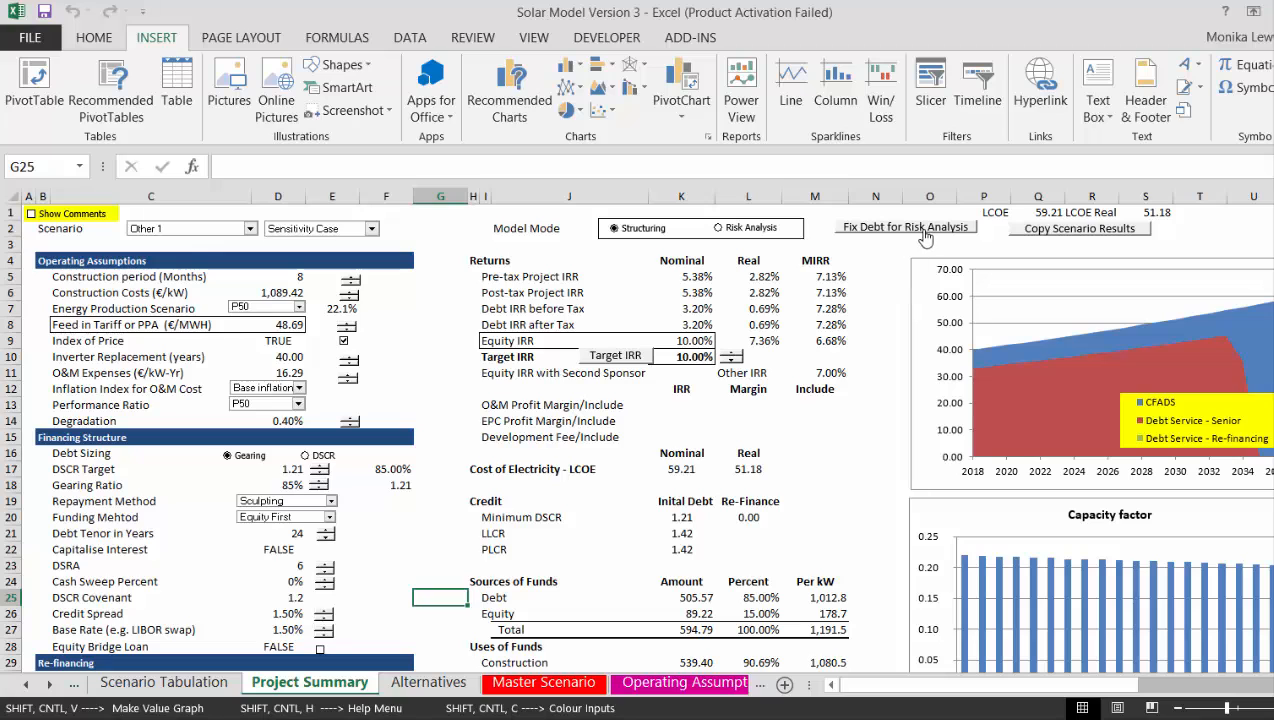
Copy the scenario results to the Scenario Tabulation sheet under the name "85% Gearing Constraint"
{"action": "left_click", "coordinate": [1031, 231]}
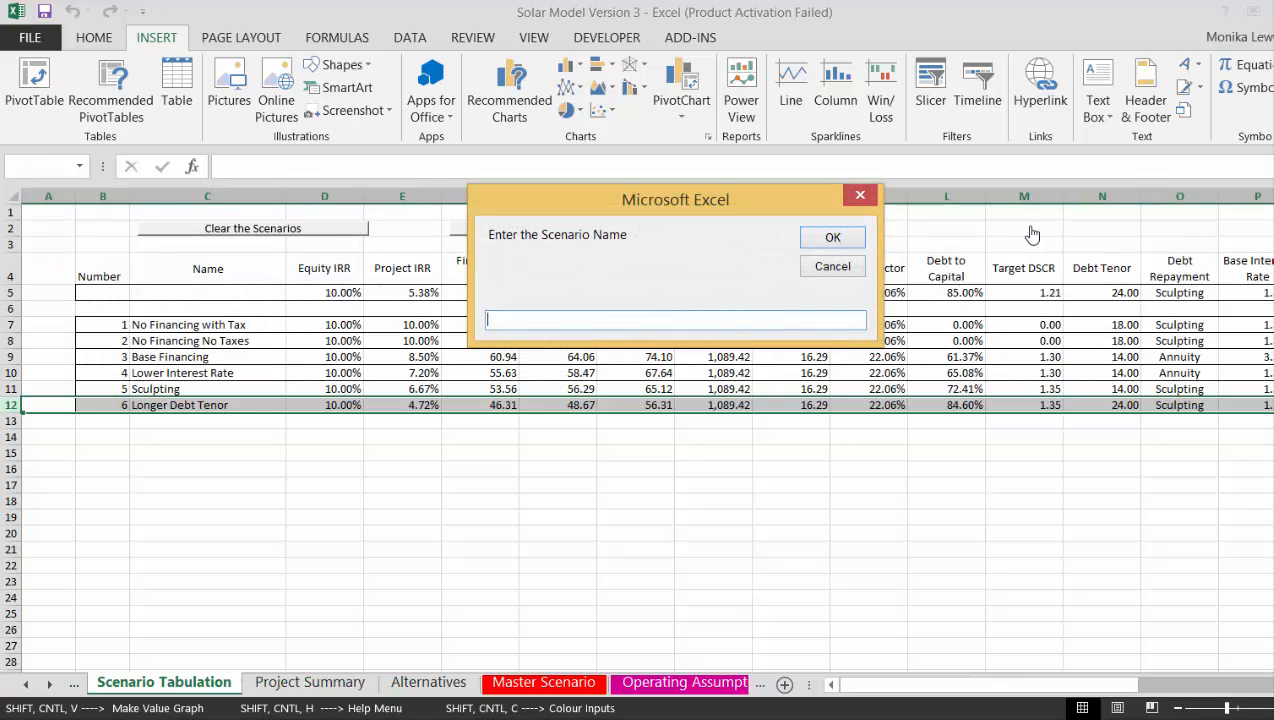
{"action": "type", "text": "85% Gearing Constraint"}
{"action": "key", "text": "Return"}
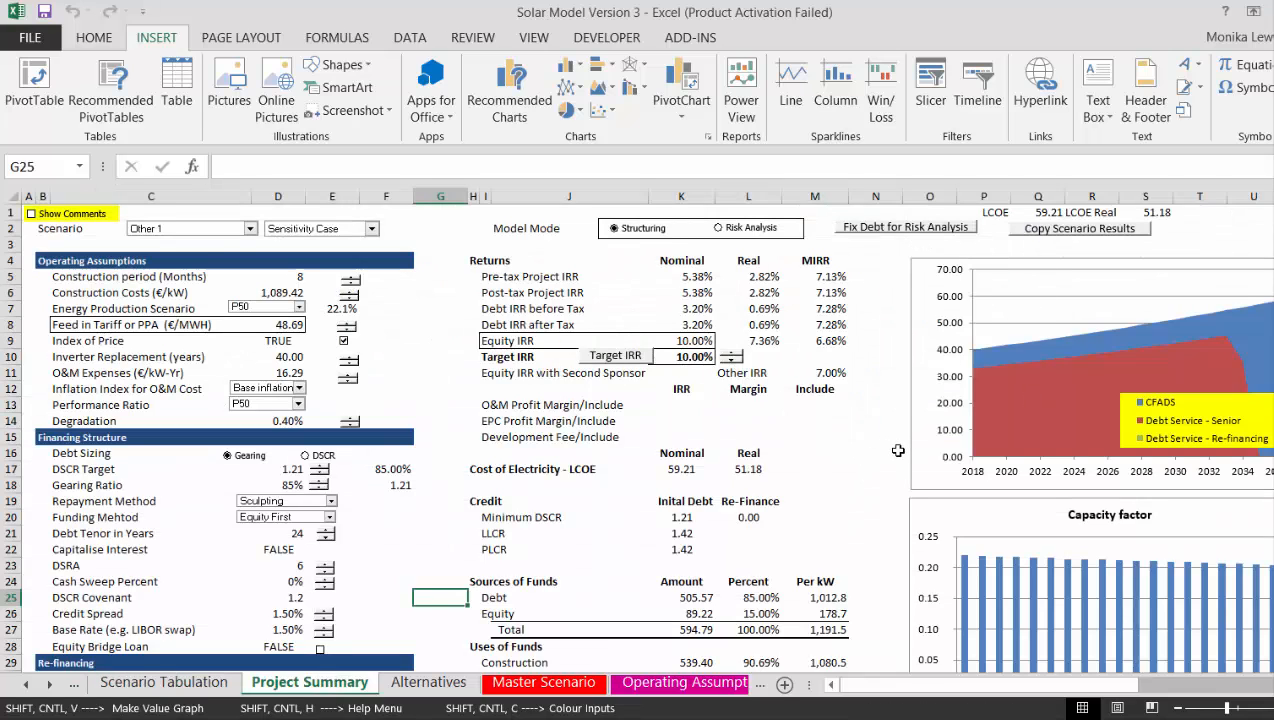
Examine the Agressive case's DSCR, tenor, repayment type and inflation against the Base and Worst cases beyond the charts
{"action": "left_click", "coordinate": [898, 451]}
{"action": "key", "text": "Right"}
{"action": "key", "text": "Right"}
{"action": "key", "text": "Right"}
{"action": "key", "text": "Right"}
{"action": "key", "text": "Right"}
{"action": "key", "text": "Right"}
{"action": "key", "text": "Right"}
{"action": "key", "text": "Right"}
{"action": "key", "text": "Right"}
{"action": "key", "text": "Right"}
{"action": "key", "text": "Right"}
{"action": "key", "text": "Right"}
{"action": "key", "text": "Right"}
{"action": "key", "text": "Right"}
{"action": "key", "text": "Right"}
{"action": "key", "text": "Right"}
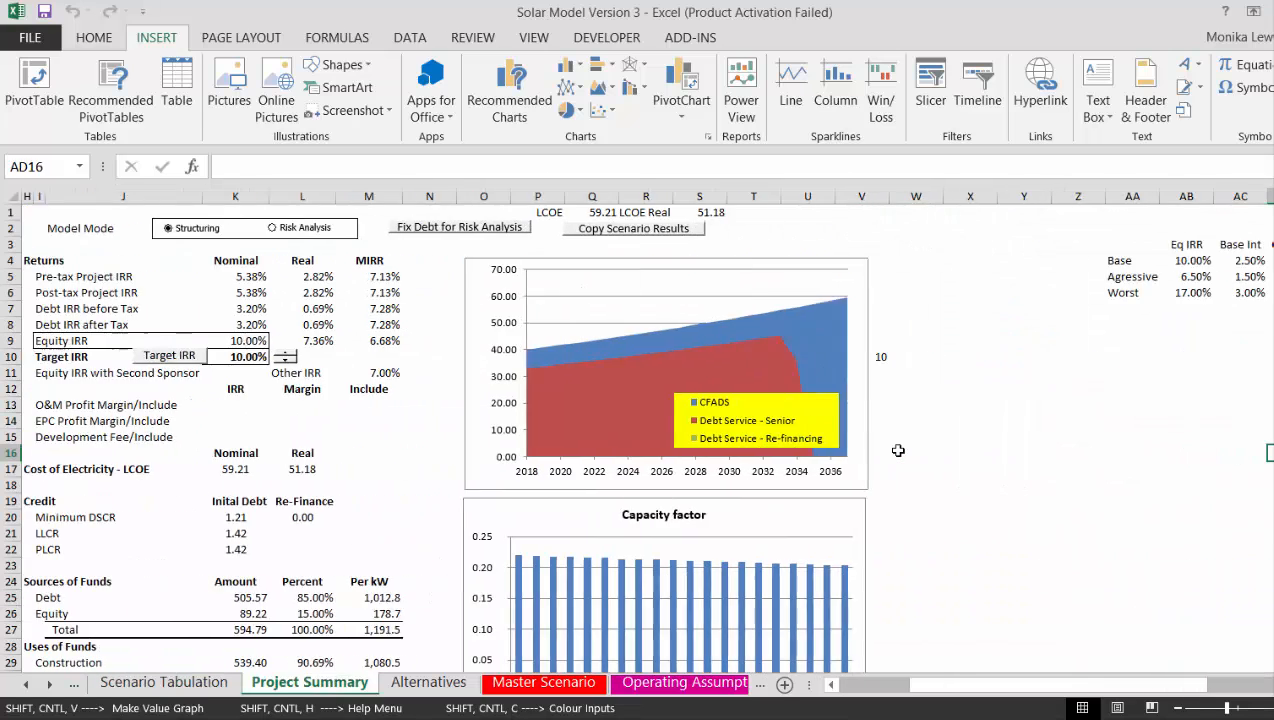
{"action": "key", "text": "Right"}
{"action": "key", "text": "Right"}
{"action": "key", "text": "Right"}
{"action": "key", "text": "Right"}
{"action": "key", "text": "Right"}
{"action": "key", "text": "Up"}
{"action": "key", "text": "Up"}
{"action": "key", "text": "Up"}
{"action": "key", "text": "Up"}
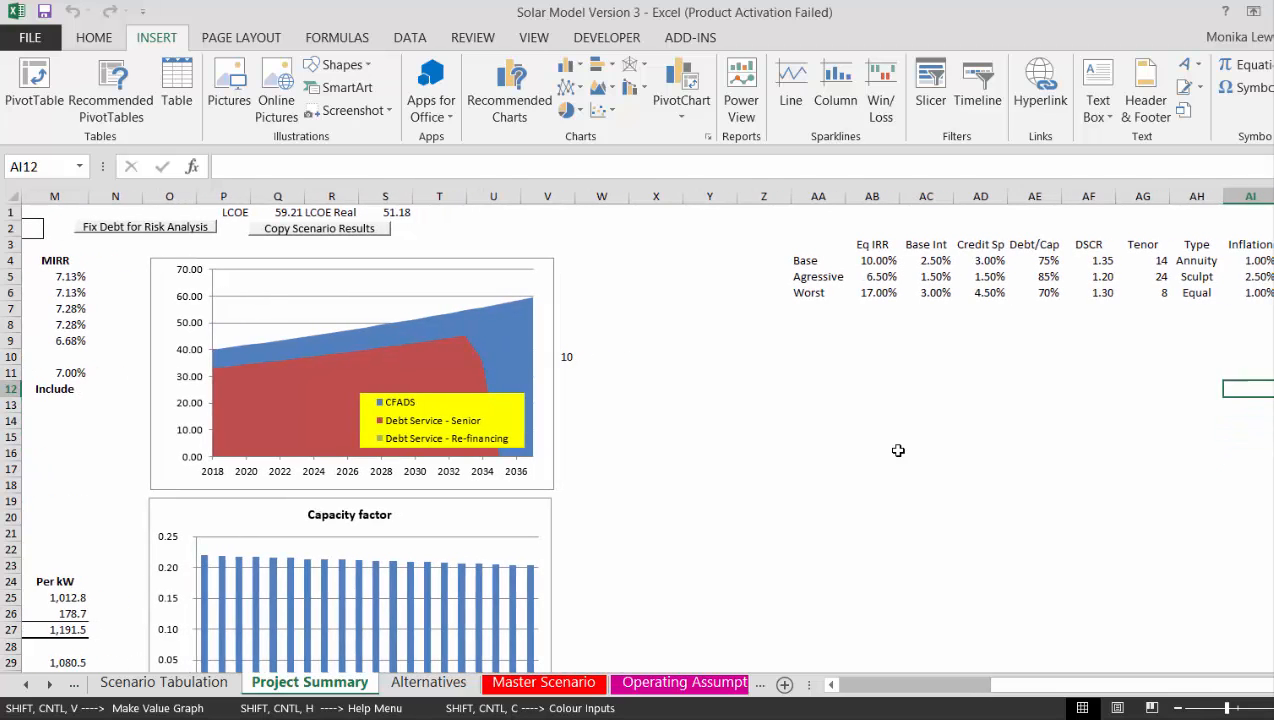
{"action": "key", "text": "Up"}
{"action": "key", "text": "Up"}
{"action": "key", "text": "Up"}
{"action": "key", "text": "Up"}
{"action": "key", "text": "Up"}
{"action": "key", "text": "Up"}
{"action": "key", "text": "Up"}
{"action": "key", "text": "Left"}
{"action": "key", "text": "Left"}
{"action": "key", "text": "Left"}
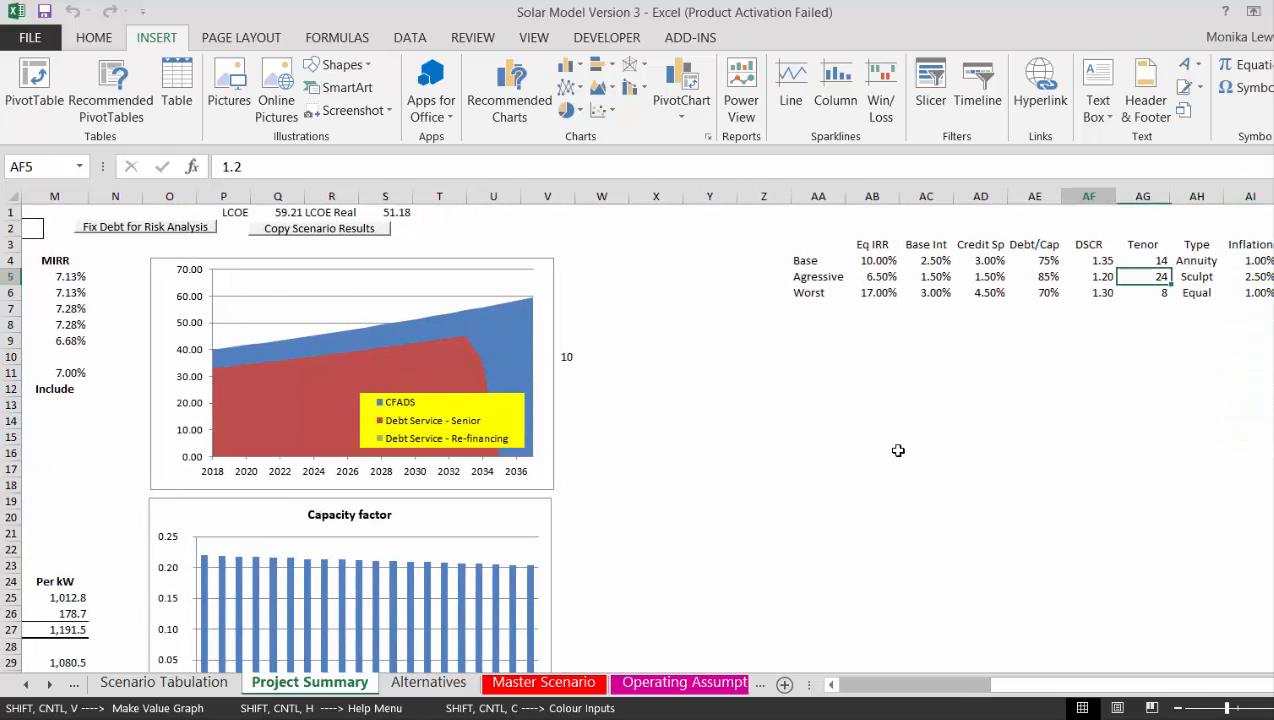
{"action": "key", "text": "ctrl+Left"}
{"action": "key", "text": "ctrl+Left"}
{"action": "key", "text": "ctrl+Left"}
{"action": "key", "text": "ctrl+Left"}
{"action": "key", "text": "ctrl+Left"}
{"action": "key", "text": "ctrl+Left"}
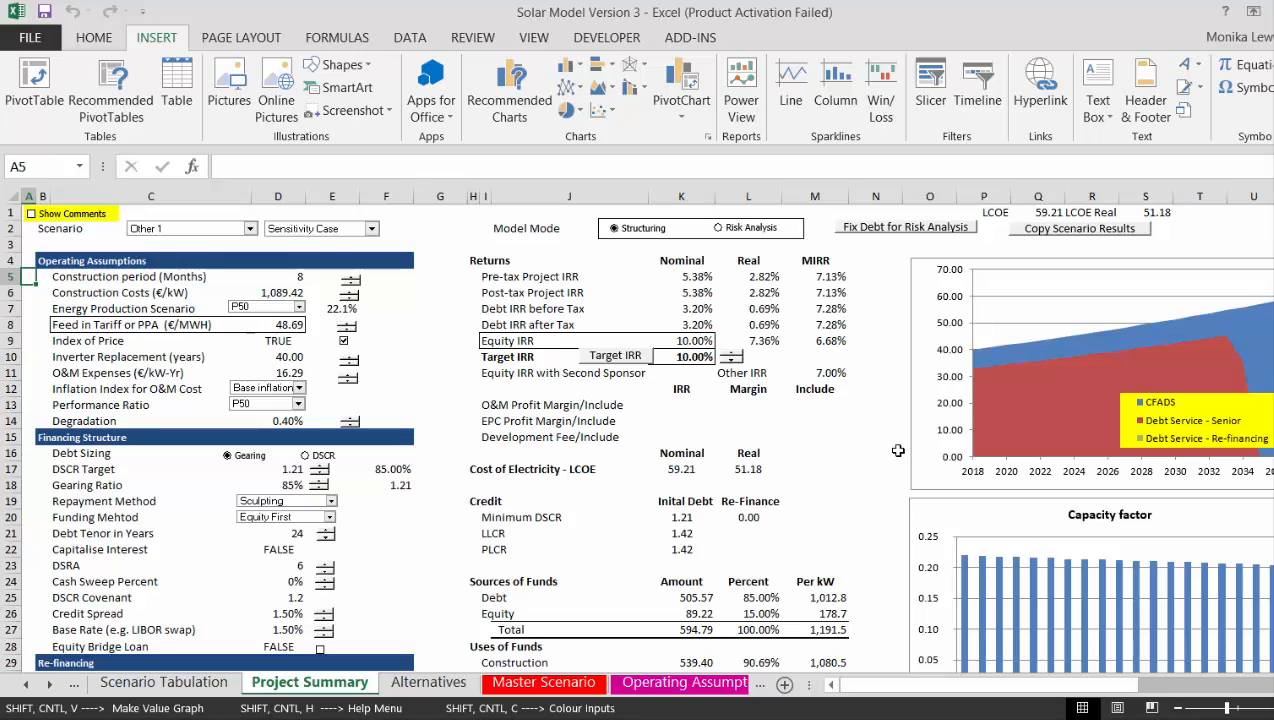
Check the available Inflation Index options for O&M cost, keeping Base inflation selected
{"action": "left_click", "coordinate": [301, 391]}
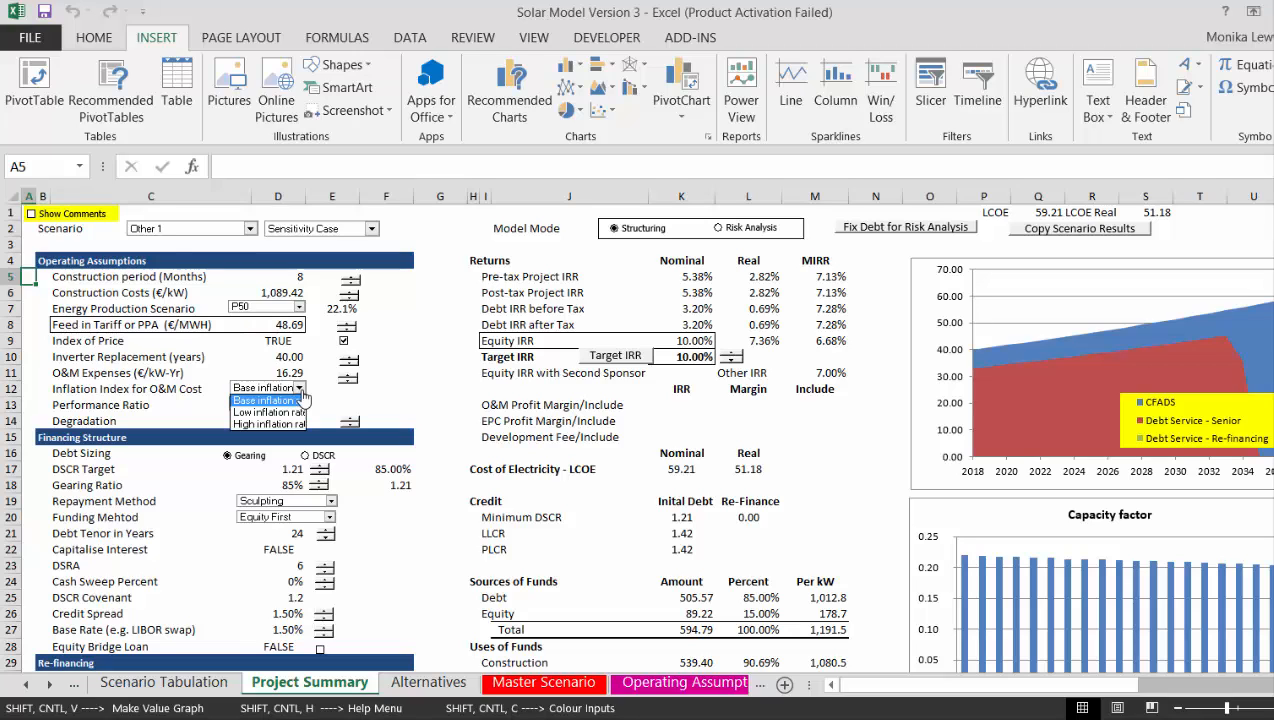
{"action": "key", "text": "Down"}
{"action": "key", "text": "Return"}
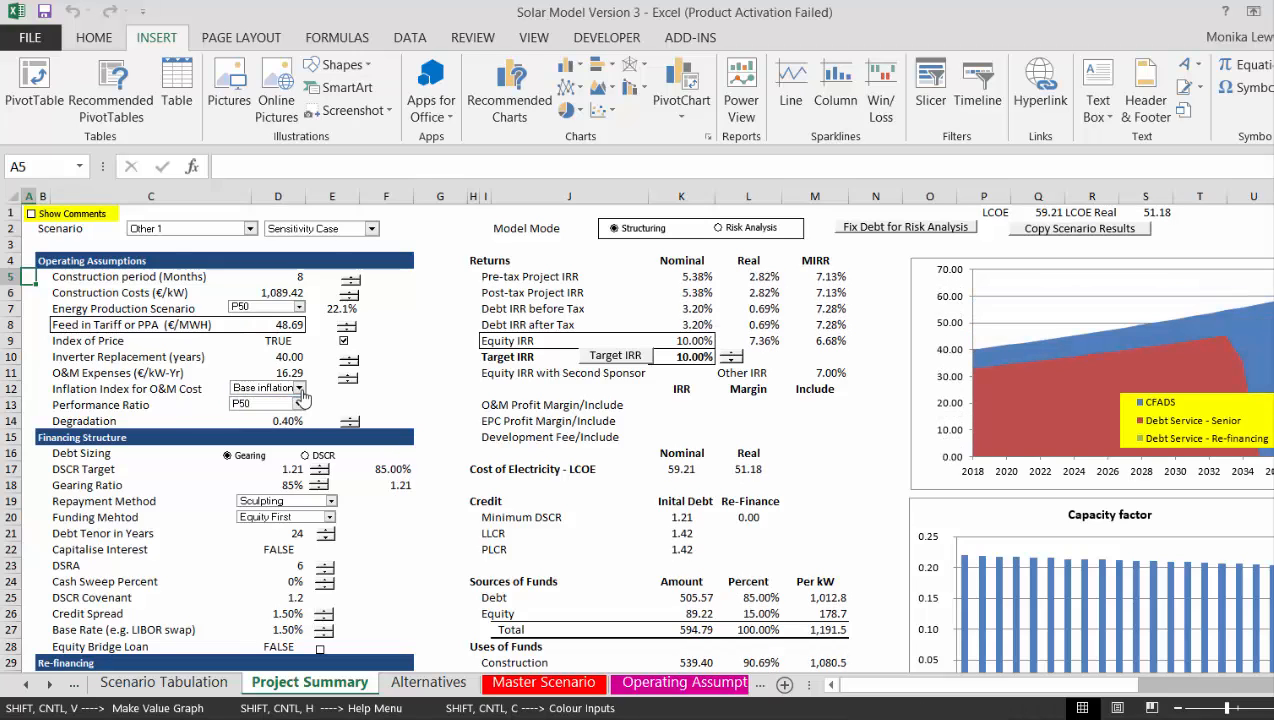
{"action": "left_click", "coordinate": [777, 419]}
{"action": "left_click", "coordinate": [782, 419]}
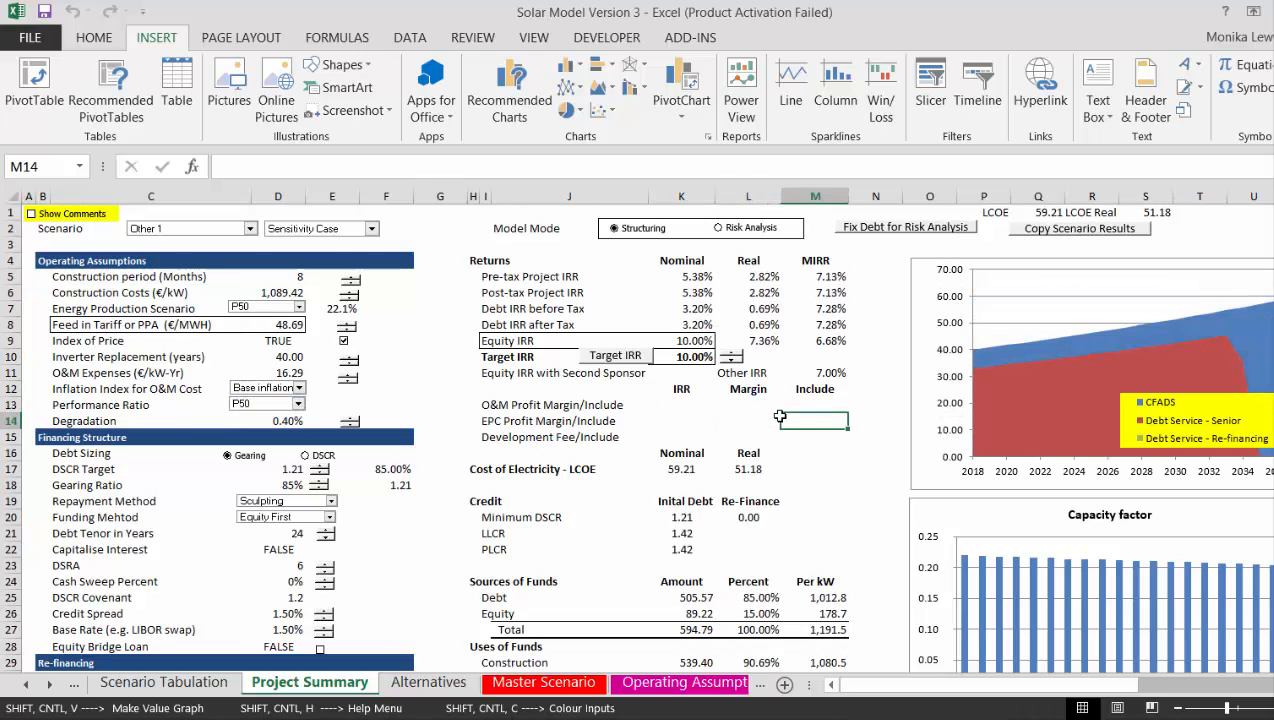
Examine the inflation, Dev Fee, EBL and DSRA assumptions of the three cases, and return to the summary results
{"action": "key", "text": "Right"}
{"action": "key", "text": "Right"}
{"action": "key", "text": "Right"}
{"action": "key", "text": "Right"}
{"action": "key", "text": "Right"}
{"action": "key", "text": "Right"}
{"action": "key", "text": "Right"}
{"action": "key", "text": "Right"}
{"action": "key", "text": "Right"}
{"action": "key", "text": "Right"}
{"action": "key", "text": "Right"}
{"action": "key", "text": "Right"}
{"action": "key", "text": "Right"}
{"action": "key", "text": "Right"}
{"action": "key", "text": "Right"}
{"action": "key", "text": "Right"}
{"action": "key", "text": "Right"}
{"action": "key", "text": "Right"}
{"action": "key", "text": "Right"}
{"action": "key", "text": "Right"}
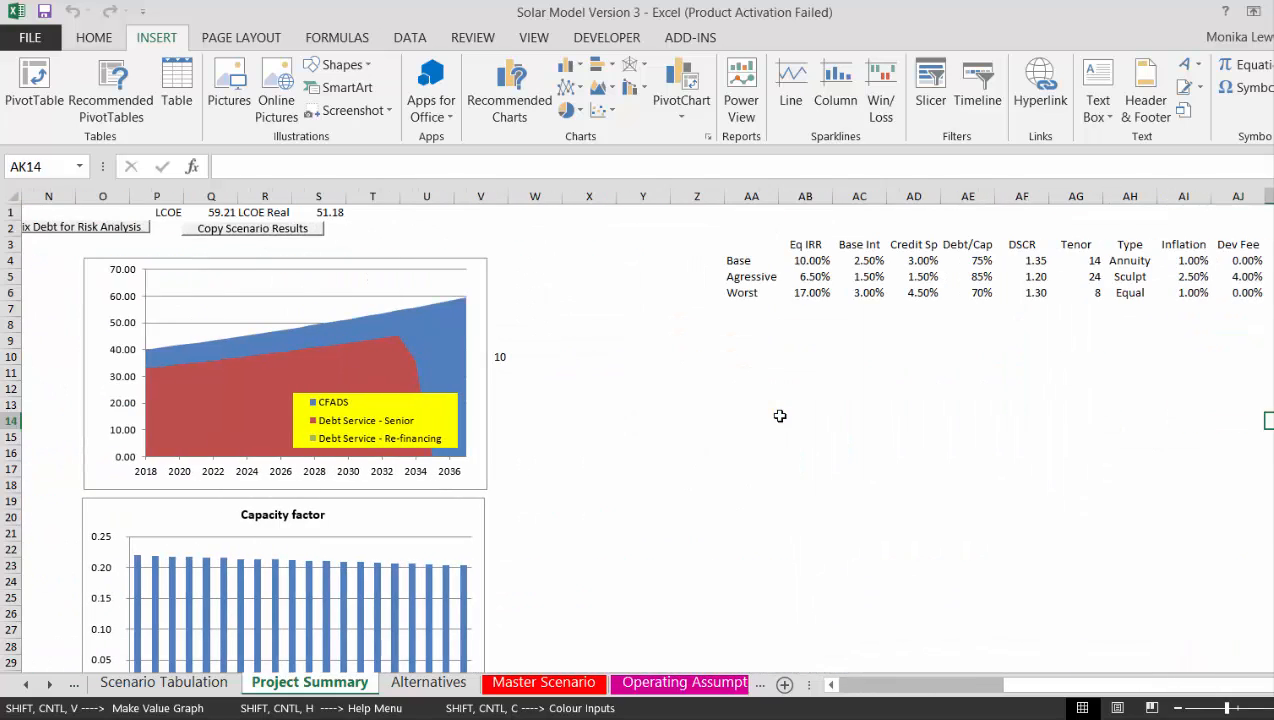
{"action": "key", "text": "Left"}
{"action": "key", "text": "Left"}
{"action": "key", "text": "Up"}
{"action": "key", "text": "Up"}
{"action": "key", "text": "Up"}
{"action": "key", "text": "Up"}
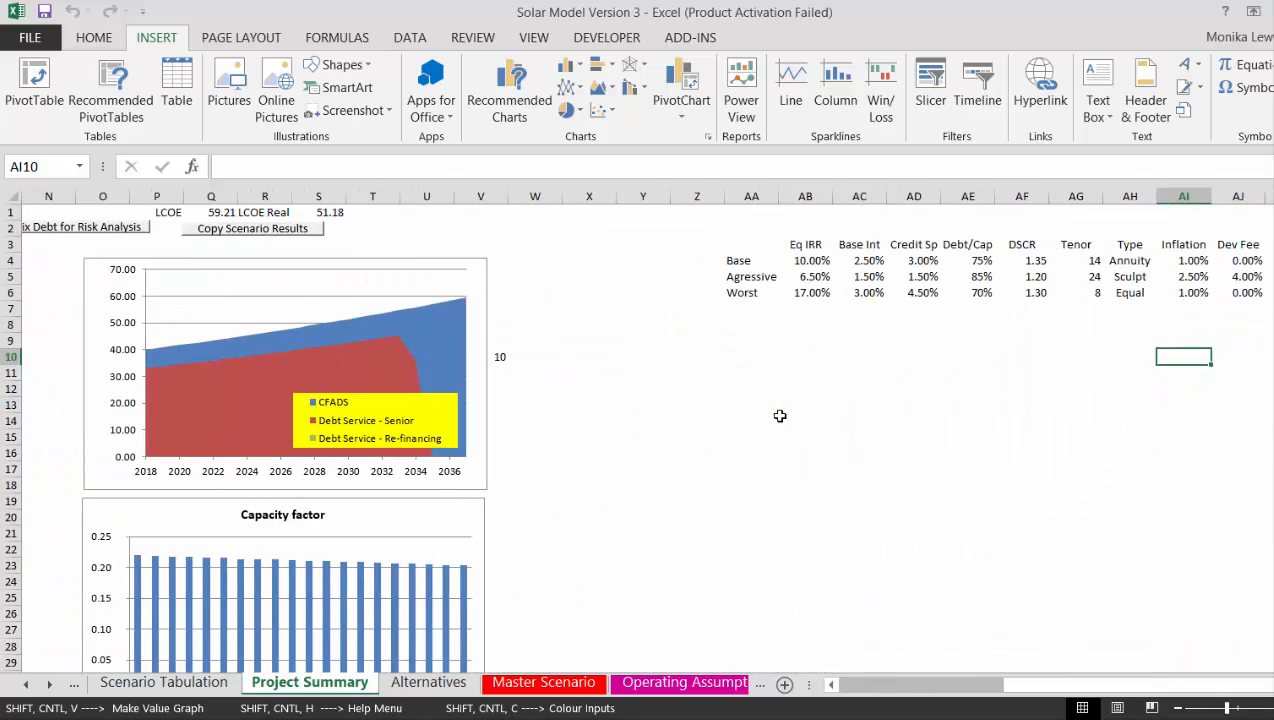
{"action": "key", "text": "Up"}
{"action": "key", "text": "Right"}
{"action": "key", "text": "Right"}
{"action": "key", "text": "Right"}
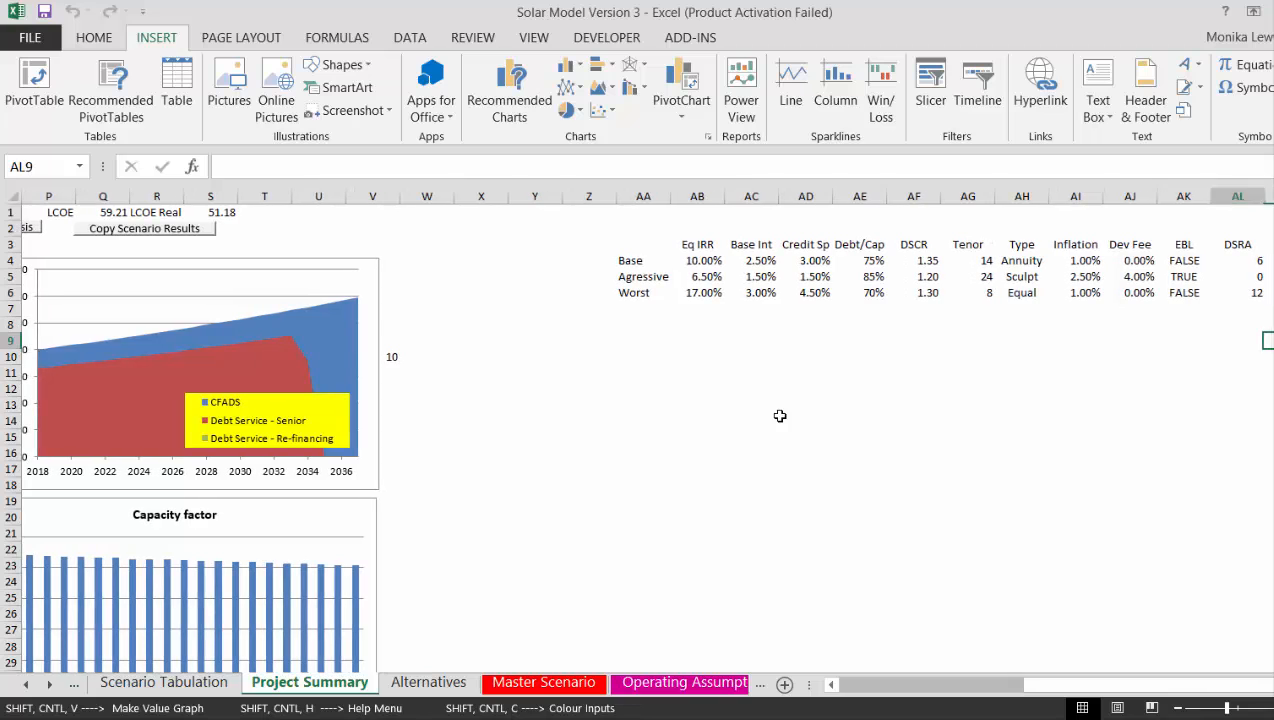
{"action": "key", "text": "Left"}
{"action": "key", "text": "Left"}
{"action": "key", "text": "Left"}
{"action": "key", "text": "Left"}
{"action": "key", "text": "Left"}
{"action": "key", "text": "Left"}
{"action": "key", "text": "Left"}
{"action": "key", "text": "Left"}
{"action": "key", "text": "Left"}
{"action": "key", "text": "Left"}
{"action": "key", "text": "Left"}
{"action": "key", "text": "Left"}
{"action": "key", "text": "Left"}
{"action": "key", "text": "Left"}
{"action": "key", "text": "Left"}
{"action": "key", "text": "Left"}
{"action": "key", "text": "Left"}
{"action": "key", "text": "Left"}
{"action": "key", "text": "Left"}
{"action": "key", "text": "Left"}
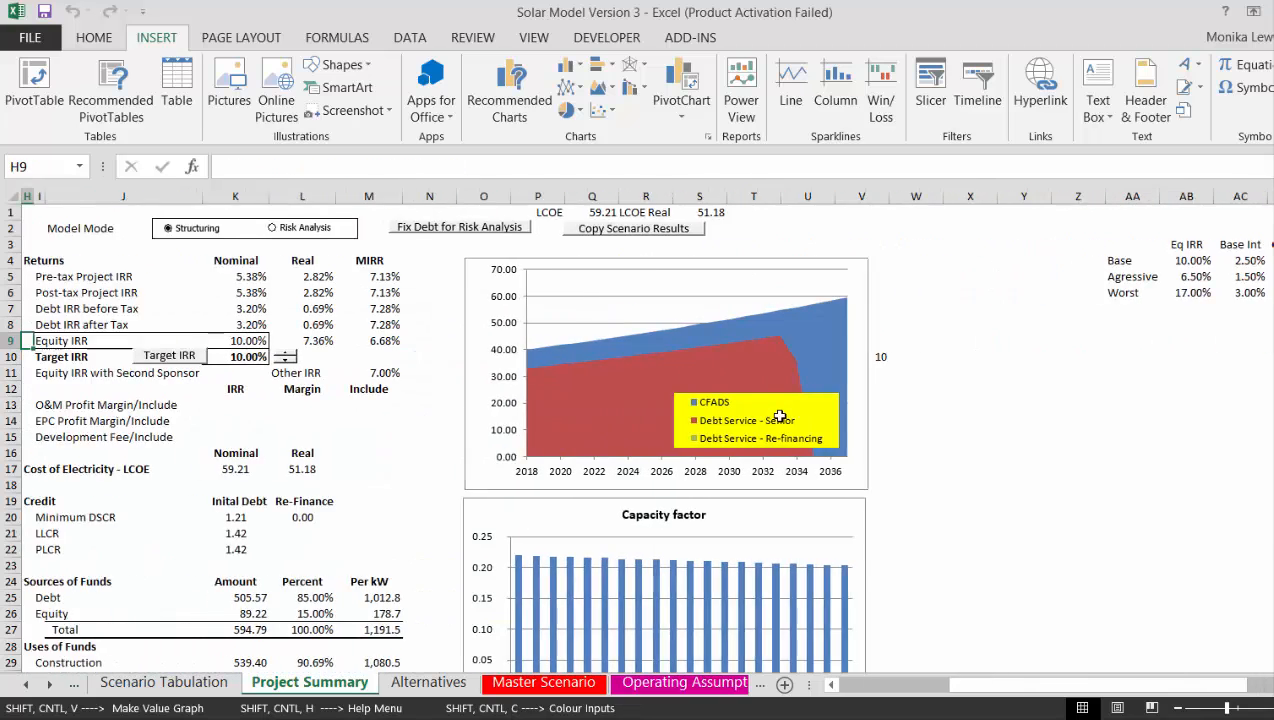
Raise the Development Fees in the Uses of Funds to 27.19
{"action": "key", "text": "Left"}
{"action": "key", "text": "Left"}
{"action": "key", "text": "Left"}
{"action": "key", "text": "Left"}
{"action": "key", "text": "Left"}
{"action": "key", "text": "Left"}
{"action": "key", "text": "Left"}
{"action": "key", "text": "Down"}
{"action": "key", "text": "Down"}
{"action": "key", "text": "Down"}
{"action": "key", "text": "Down"}
{"action": "key", "text": "Down"}
{"action": "key", "text": "Down"}
{"action": "key", "text": "Down"}
{"action": "key", "text": "Down"}
{"action": "key", "text": "Down"}
{"action": "key", "text": "Down"}
{"action": "key", "text": "Down"}
{"action": "key", "text": "Down"}
{"action": "key", "text": "Down"}
{"action": "key", "text": "Down"}
{"action": "key", "text": "Down"}
{"action": "key", "text": "Down"}
{"action": "key", "text": "Down"}
{"action": "key", "text": "Down"}
{"action": "key", "text": "Down"}
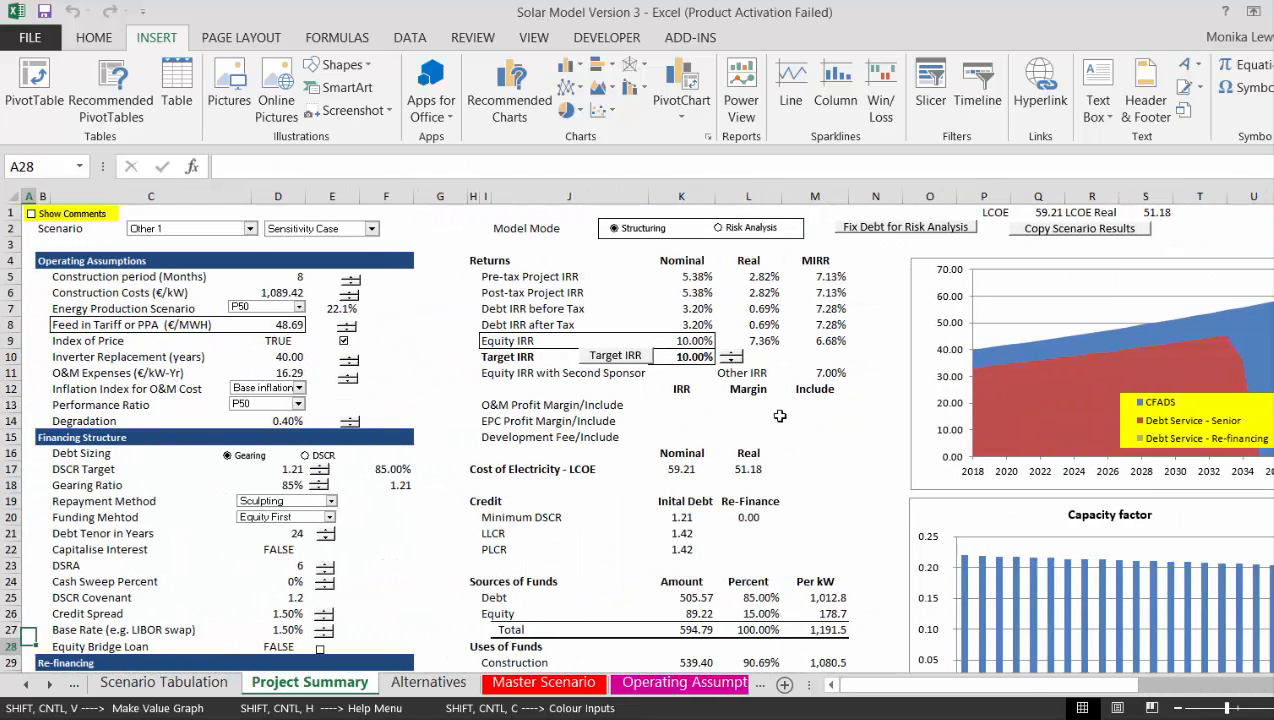
{"action": "key", "text": "Down"}
{"action": "key", "text": "Down"}
{"action": "key", "text": "Down"}
{"action": "key", "text": "Down"}
{"action": "key", "text": "Down"}
{"action": "key", "text": "Down"}
{"action": "key", "text": "Down"}
{"action": "key", "text": "Down"}
{"action": "key", "text": "Down"}
{"action": "key", "text": "Down"}
{"action": "key", "text": "Down"}
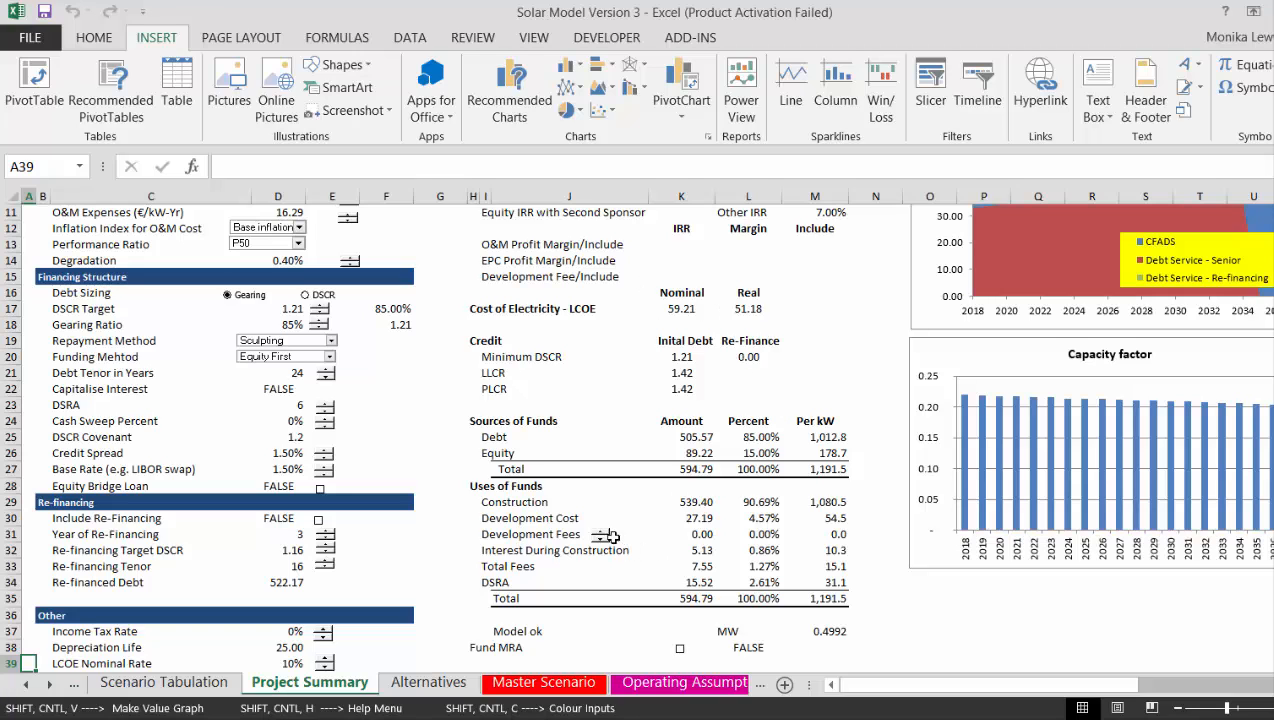
{"action": "left_click", "coordinate": [600, 537]}
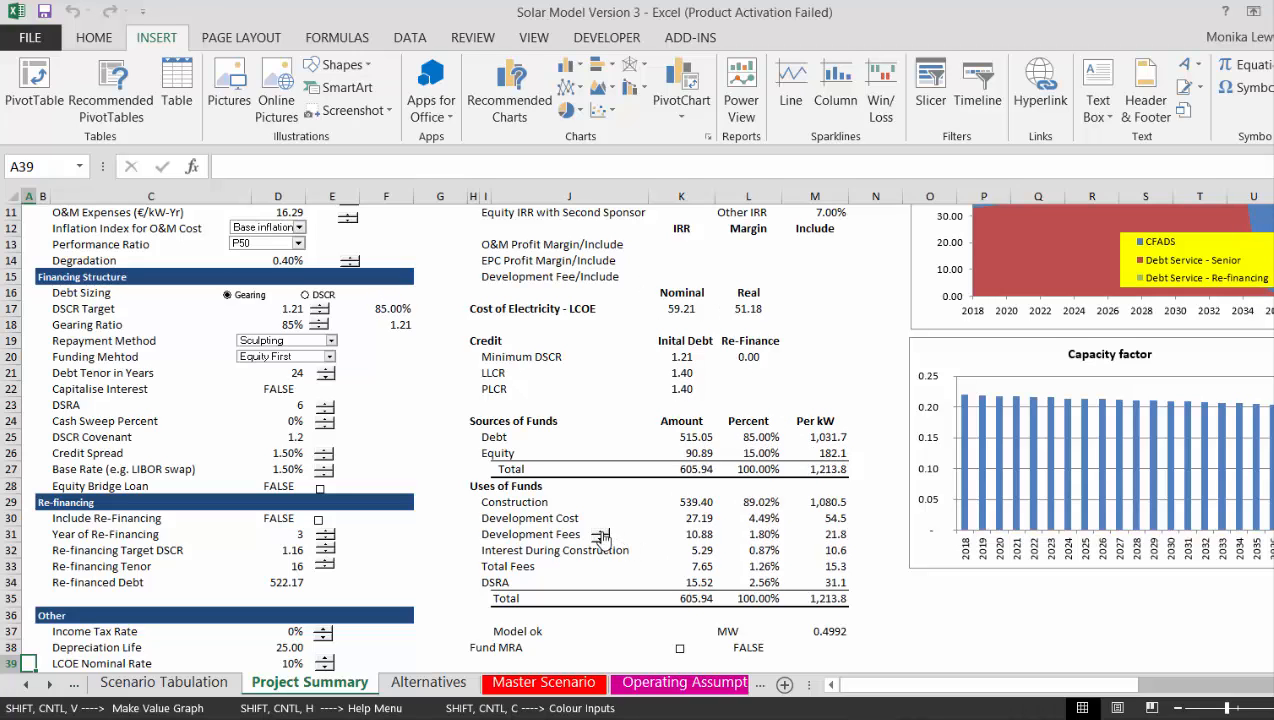
{"action": "left_click", "coordinate": [600, 537]}
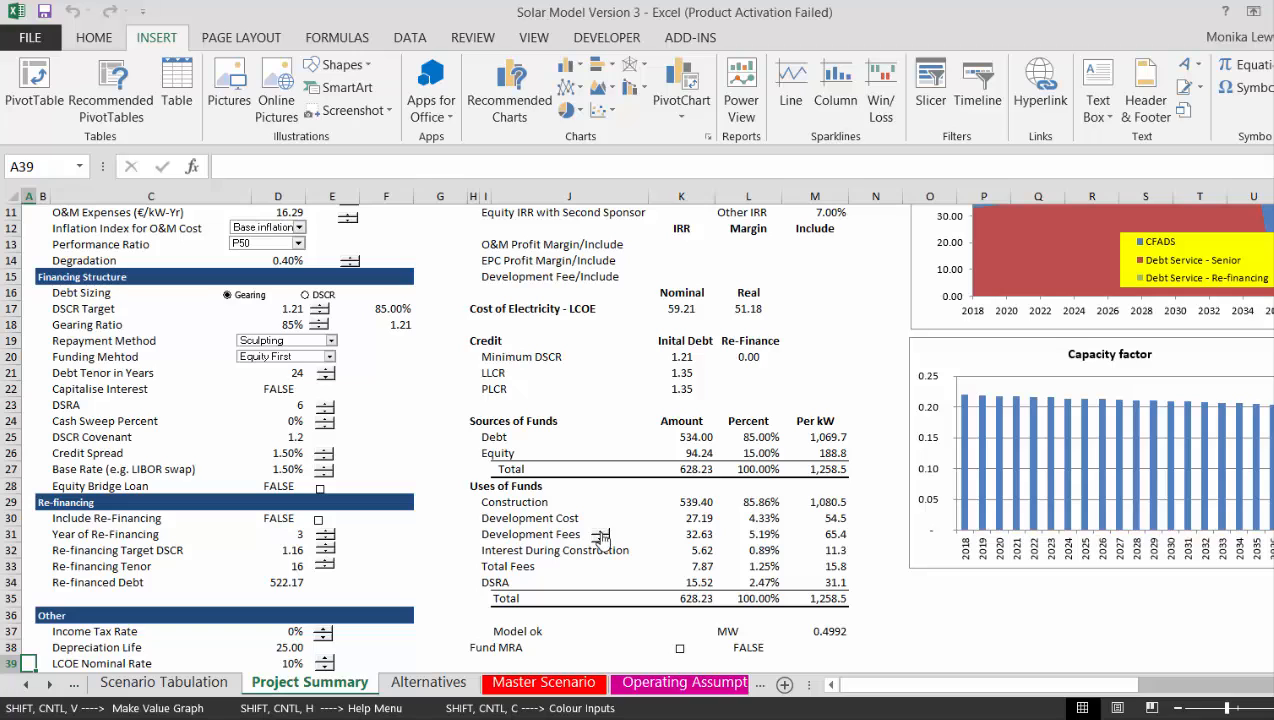
{"action": "left_click", "coordinate": [600, 539]}
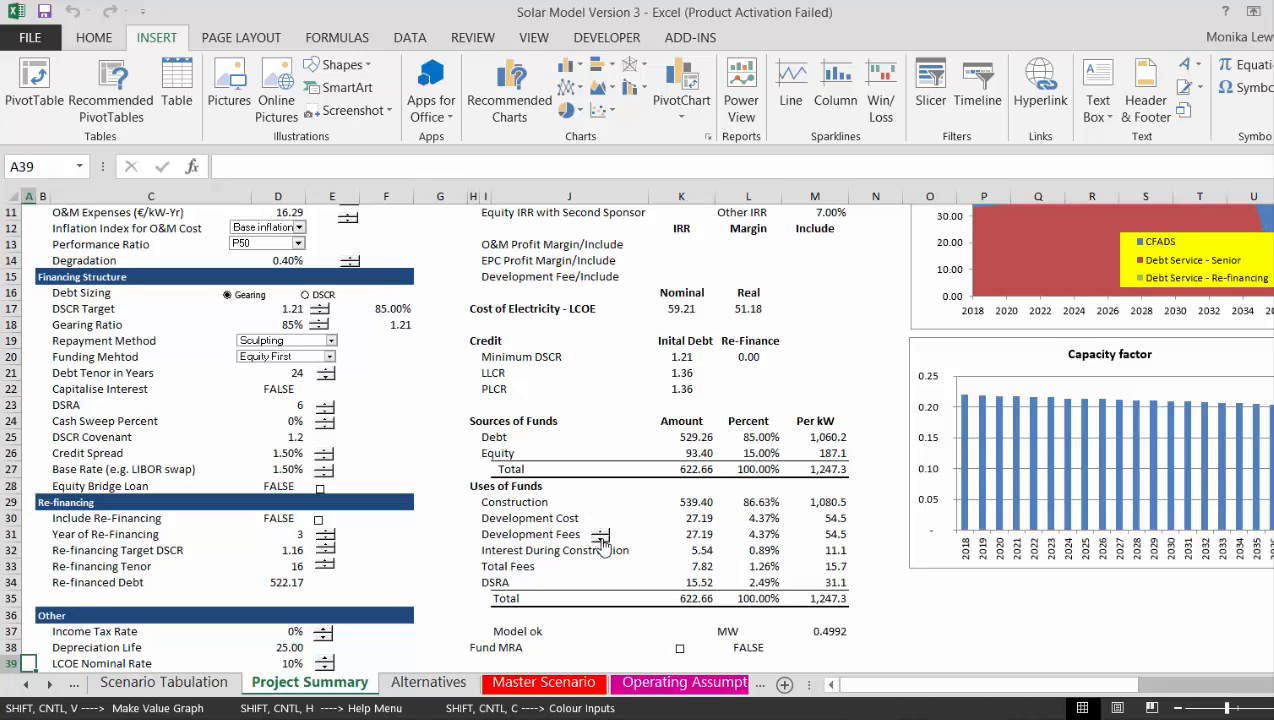
Run the Target IRR calculation to re-solve the feed-in tariff for a 10.00% equity IRR
{"action": "left_click", "coordinate": [611, 418]}
{"action": "key", "text": "Up"}
{"action": "key", "text": "Up"}
{"action": "key", "text": "Up"}
{"action": "key", "text": "Up"}
{"action": "key", "text": "Up"}
{"action": "key", "text": "Up"}
{"action": "key", "text": "Up"}
{"action": "key", "text": "Up"}
{"action": "key", "text": "Up"}
{"action": "key", "text": "Up"}
{"action": "key", "text": "Up"}
{"action": "key", "text": "Up"}
{"action": "key", "text": "Up"}
{"action": "key", "text": "Up"}
{"action": "key", "text": "Up"}
{"action": "key", "text": "Up"}
{"action": "key", "text": "Up"}
{"action": "key", "text": "Up"}
{"action": "key", "text": "Up"}
{"action": "key", "text": "Up"}
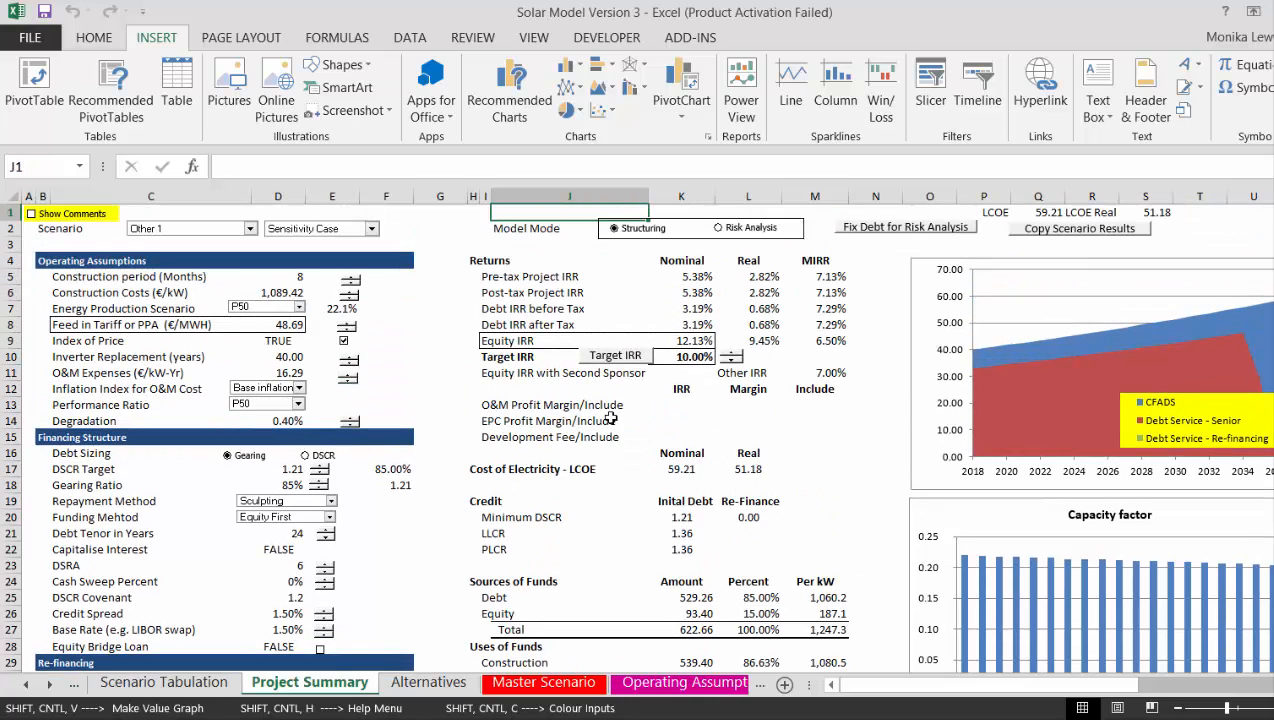
{"action": "left_click", "coordinate": [615, 357]}
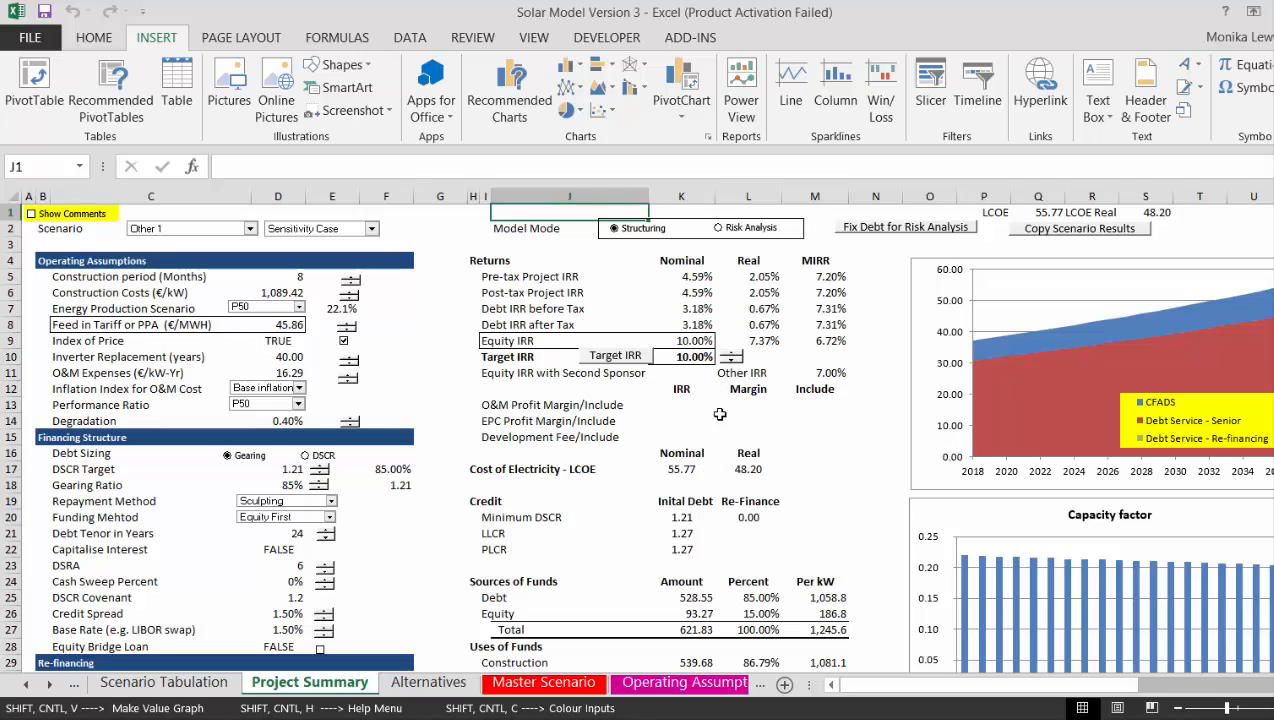
{"action": "left_click", "coordinate": [821, 449]}
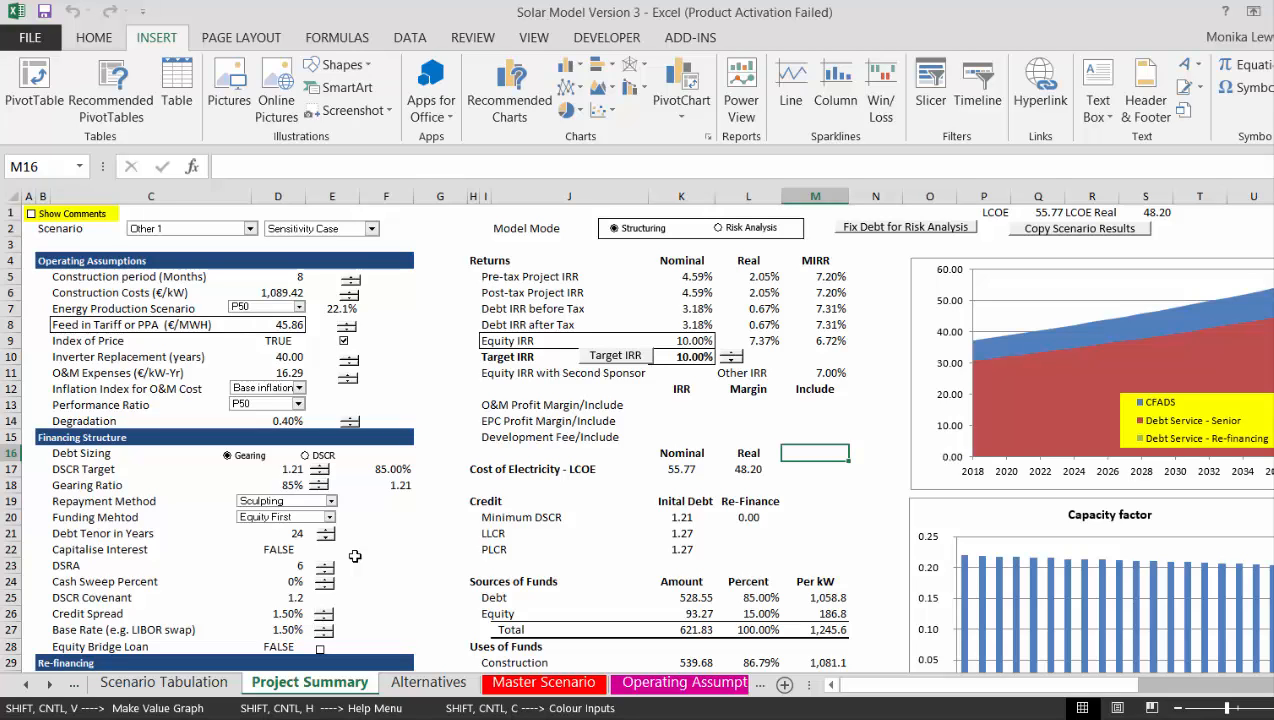
Copy the scenario results to the Scenario Tabulation sheet under the name "Development Fee"
{"action": "left_click", "coordinate": [1026, 238]}
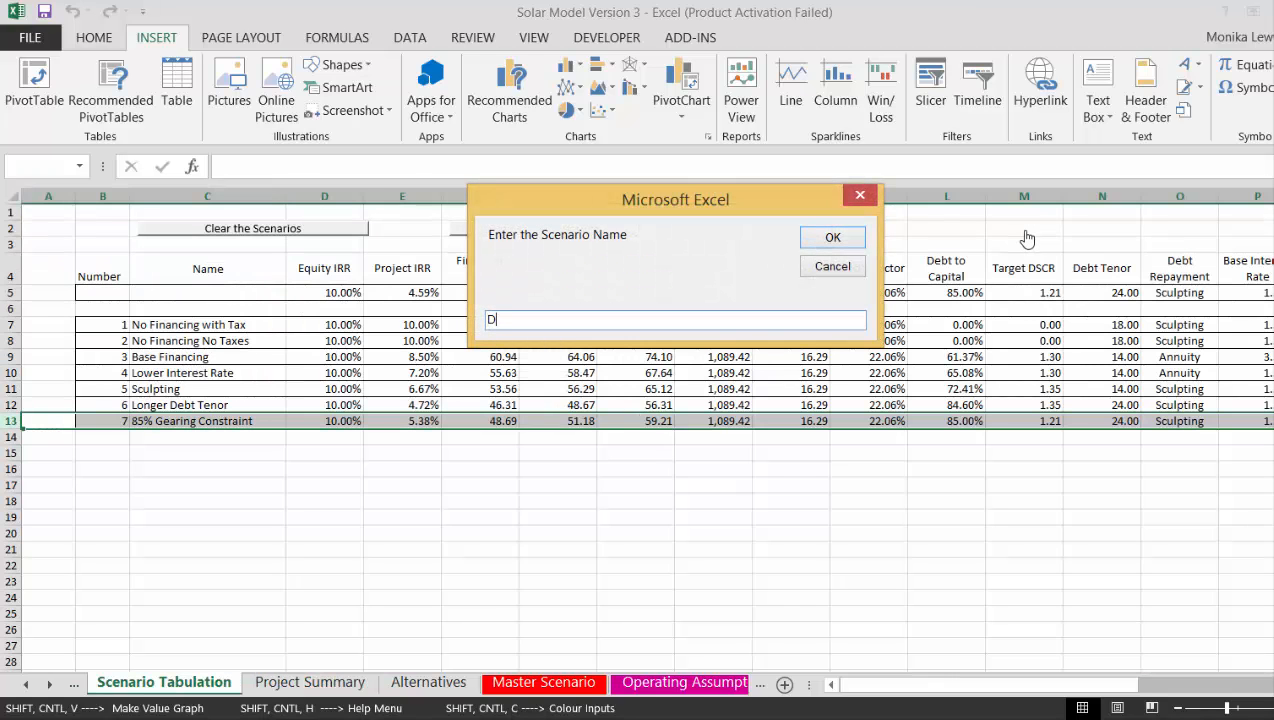
{"action": "type", "text": "Development Fee"}
{"action": "key", "text": "Return"}
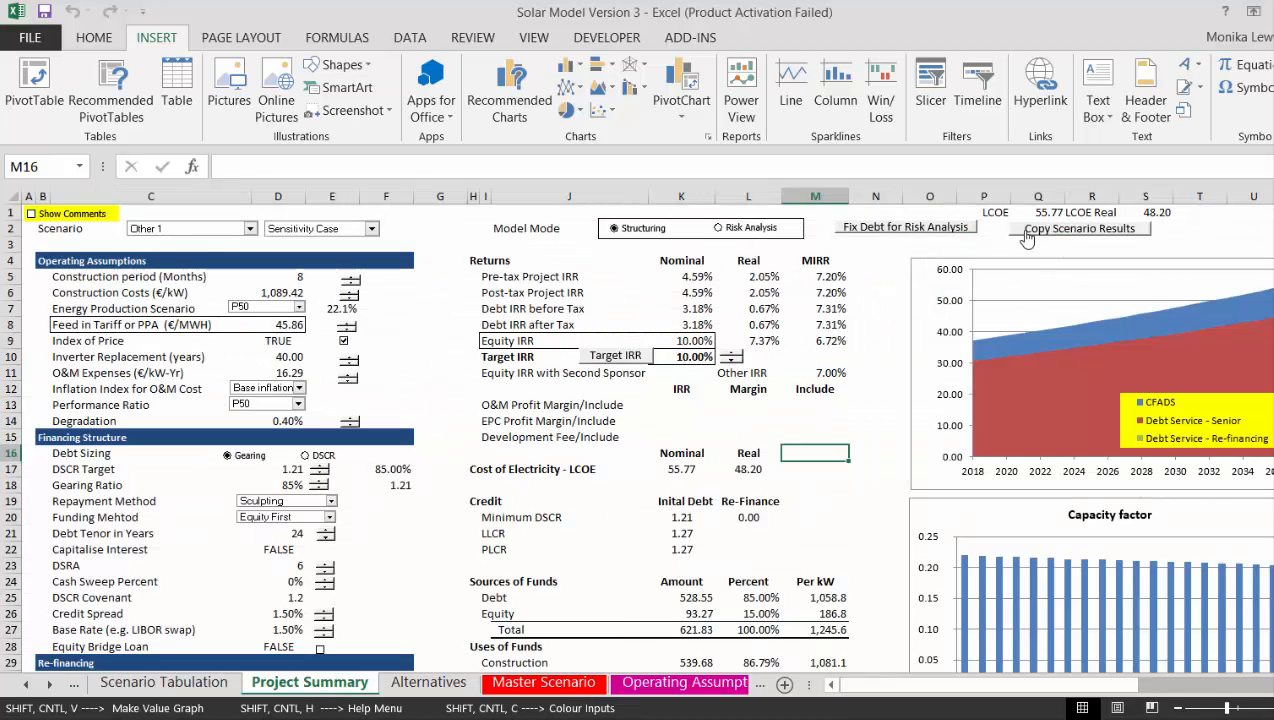
Examine the Agressive case's EBL, Dev Fee and remaining financing assumptions in the case comparison table beyond the charts
{"action": "key", "text": "Down"}
{"action": "key", "text": "Right"}
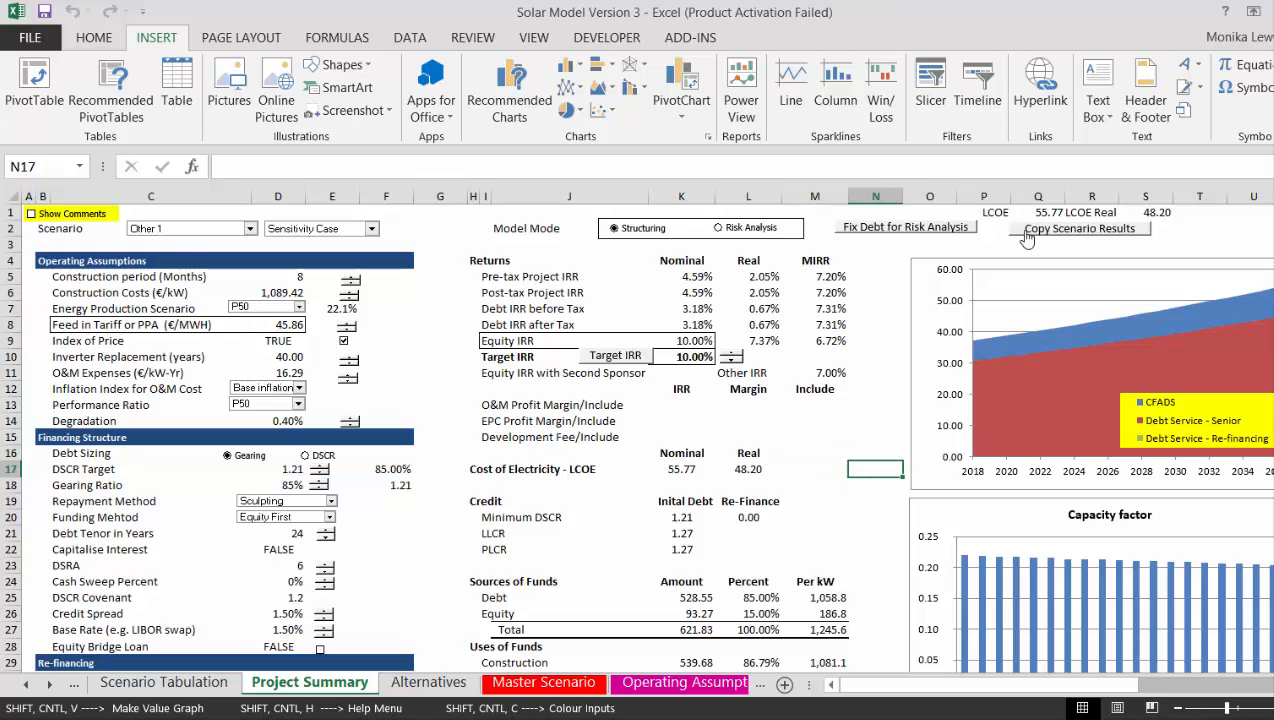
{"action": "key", "text": "Right"}
{"action": "key", "text": "Right"}
{"action": "key", "text": "Right"}
{"action": "key", "text": "Right"}
{"action": "key", "text": "Right"}
{"action": "key", "text": "Right"}
{"action": "key", "text": "Right"}
{"action": "key", "text": "Right"}
{"action": "key", "text": "Right"}
{"action": "key", "text": "Right"}
{"action": "key", "text": "Right"}
{"action": "key", "text": "Right"}
{"action": "key", "text": "Right"}
{"action": "key", "text": "Right"}
{"action": "key", "text": "Right"}
{"action": "key", "text": "Right"}
{"action": "key", "text": "Right"}
{"action": "key", "text": "Right"}
{"action": "key", "text": "Right"}
{"action": "key", "text": "Right"}
{"action": "key", "text": "Left"}
{"action": "key", "text": "Left"}
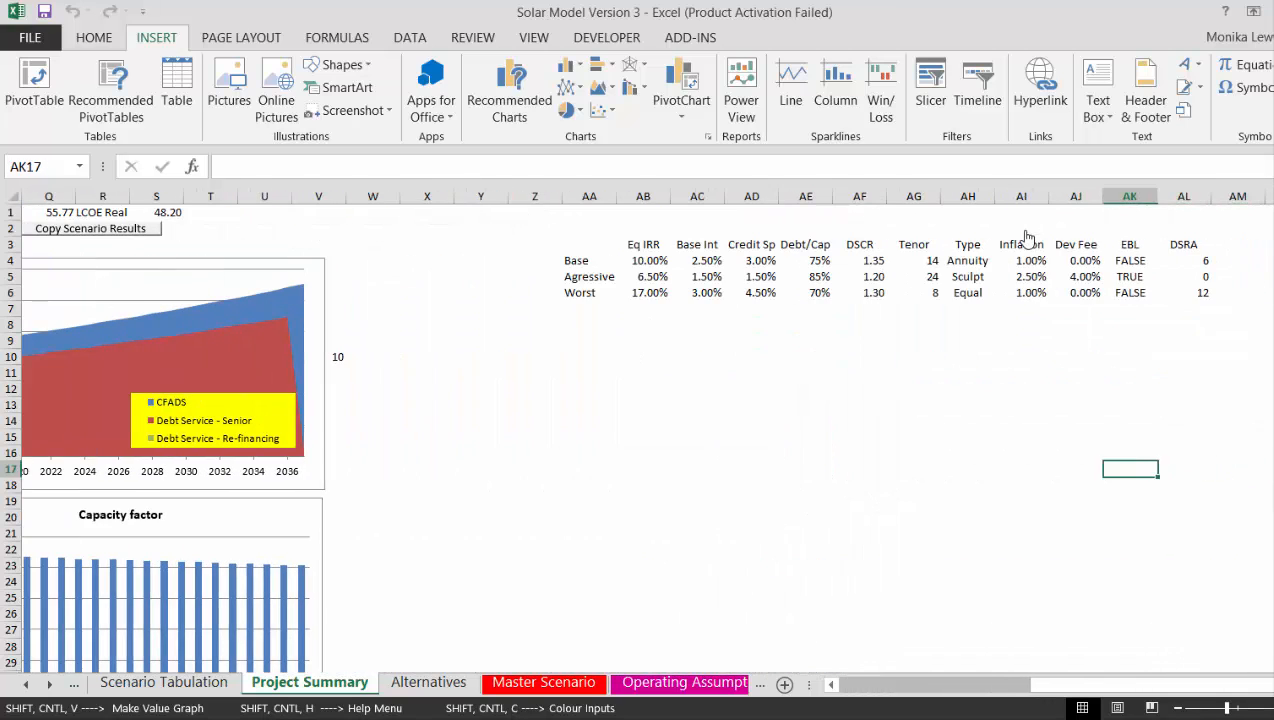
{"action": "key", "text": "Left"}
{"action": "key", "text": "Up"}
{"action": "key", "text": "Up"}
{"action": "key", "text": "Up"}
{"action": "key", "text": "Up"}
{"action": "key", "text": "Up"}
{"action": "key", "text": "Up"}
{"action": "key", "text": "Up"}
{"action": "key", "text": "Up"}
{"action": "key", "text": "Up"}
{"action": "key", "text": "Up"}
{"action": "key", "text": "Up"}
{"action": "key", "text": "Up"}
{"action": "key", "text": "Right"}
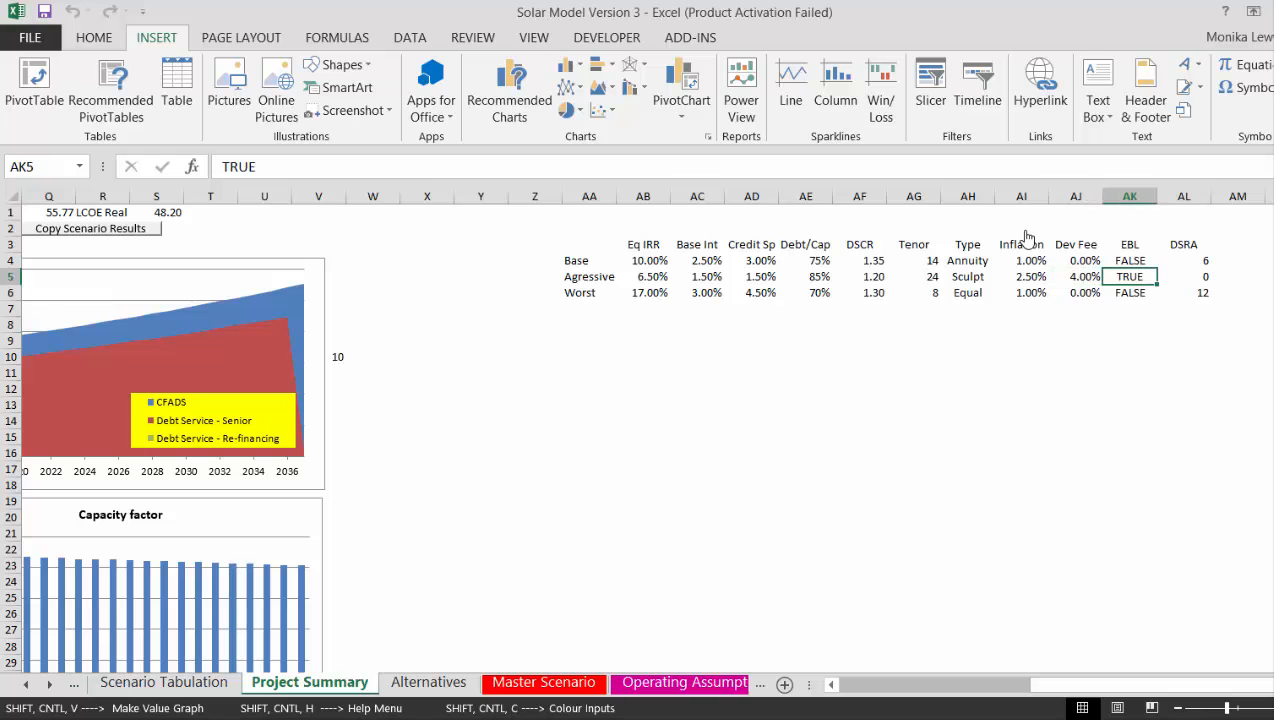
{"action": "key", "text": "Left"}
{"action": "key", "text": "Left"}
{"action": "key", "text": "Right"}
{"action": "key", "text": "Right"}
{"action": "key", "text": "Left"}
{"action": "key", "text": "Left"}
{"action": "key", "text": "Left"}
{"action": "key", "text": "Left"}
{"action": "key", "text": "Left"}
{"action": "key", "text": "Left"}
{"action": "key", "text": "Left"}
{"action": "key", "text": "Left"}
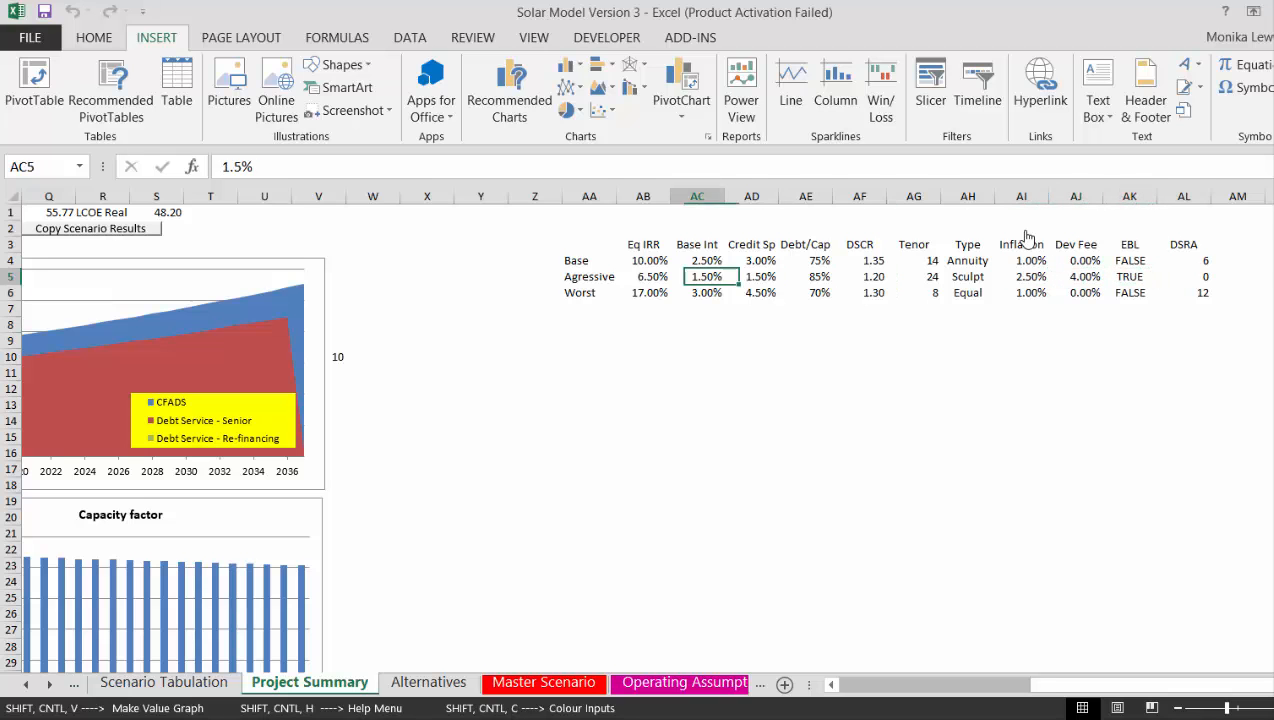
Examine the Project Summary's financing structure, re-financing, uses of funds and other assumptions for the next aggressive change
{"action": "key", "text": "Left"}
{"action": "key", "text": "Left"}
{"action": "key", "text": "Left"}
{"action": "key", "text": "Left"}
{"action": "key", "text": "Left"}
{"action": "key", "text": "Left"}
{"action": "key", "text": "Left"}
{"action": "key", "text": "Left"}
{"action": "key", "text": "Left"}
{"action": "key", "text": "Left"}
{"action": "key", "text": "Left"}
{"action": "key", "text": "Left"}
{"action": "key", "text": "Left"}
{"action": "key", "text": "Left"}
{"action": "key", "text": "Left"}
{"action": "key", "text": "Left"}
{"action": "key", "text": "Left"}
{"action": "key", "text": "Left"}
{"action": "key", "text": "Left"}
{"action": "key", "text": "Left"}
{"action": "key", "text": "Down"}
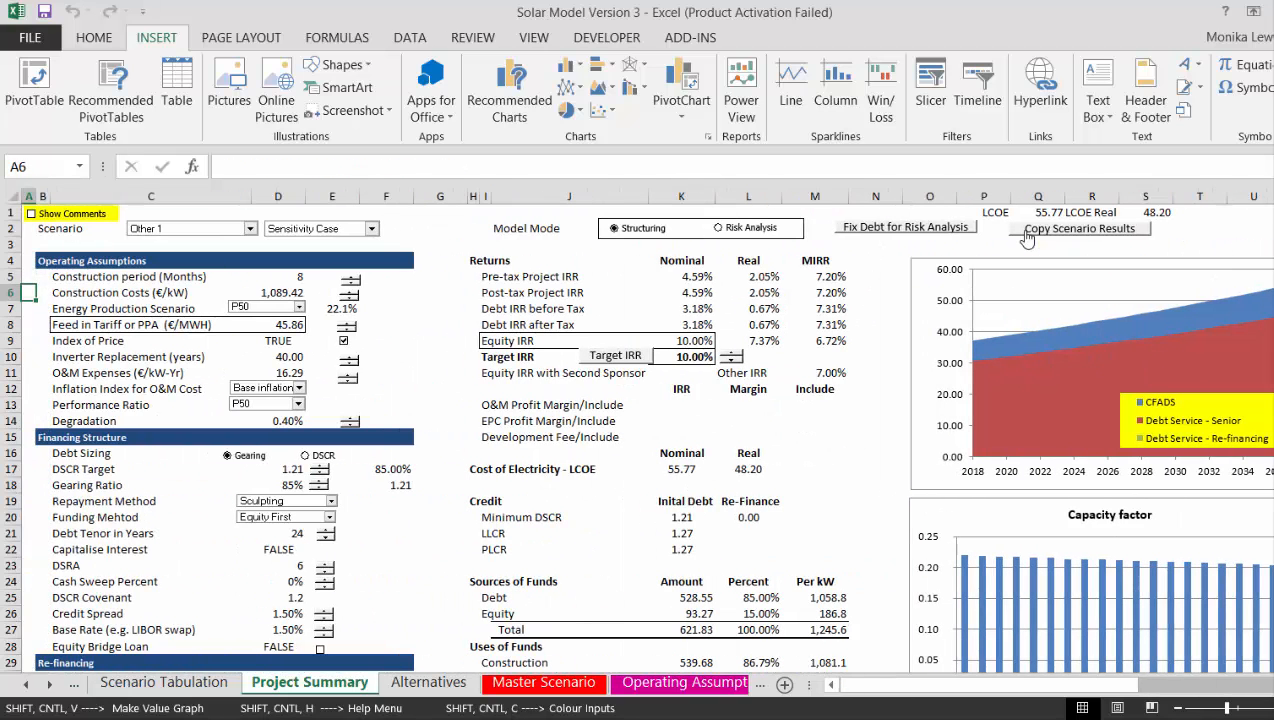
{"action": "key", "text": "Down"}
{"action": "key", "text": "Down"}
{"action": "key", "text": "Down"}
{"action": "key", "text": "Down"}
{"action": "key", "text": "Down"}
{"action": "key", "text": "Down"}
{"action": "key", "text": "Down"}
{"action": "key", "text": "Down"}
{"action": "key", "text": "Down"}
{"action": "key", "text": "Down"}
{"action": "key", "text": "Down"}
{"action": "key", "text": "Down"}
{"action": "key", "text": "Down"}
{"action": "key", "text": "Down"}
{"action": "key", "text": "Down"}
{"action": "key", "text": "Down"}
{"action": "key", "text": "Down"}
{"action": "key", "text": "Down"}
{"action": "key", "text": "Down"}
{"action": "key", "text": "Down"}
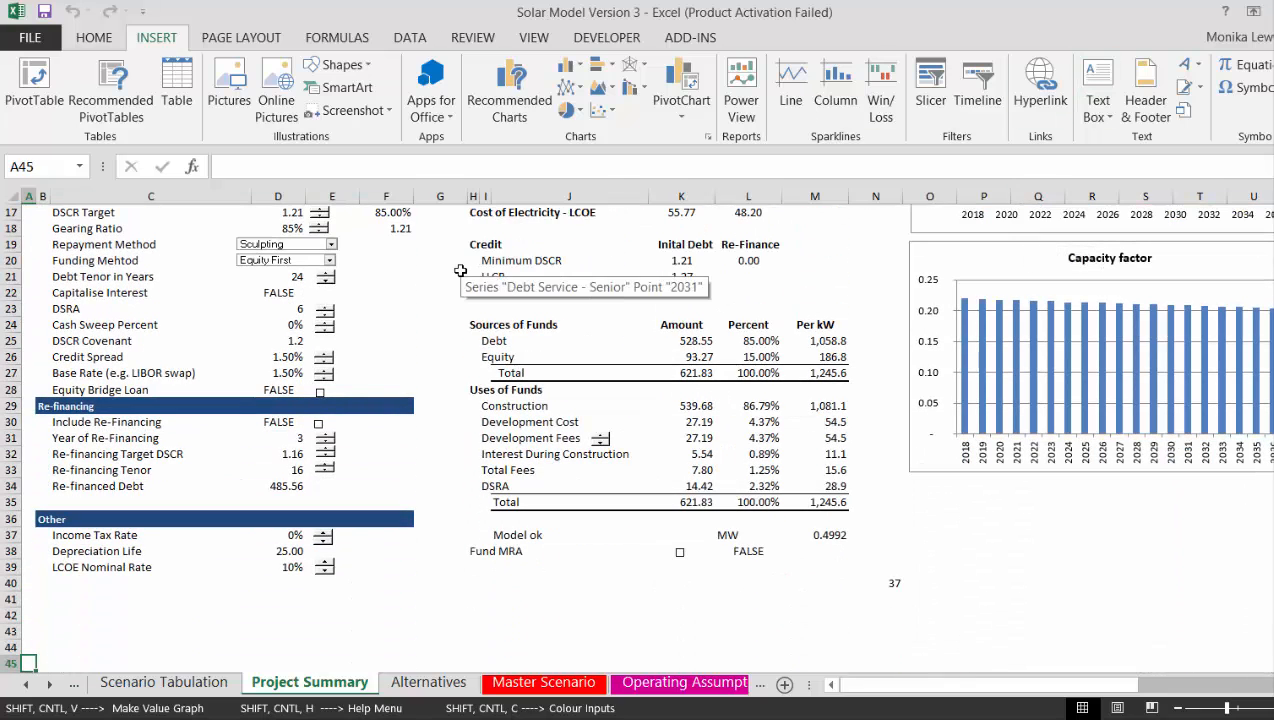
{"action": "key", "text": "Up"}
{"action": "key", "text": "Up"}
{"action": "key", "text": "Up"}
{"action": "key", "text": "Up"}
{"action": "key", "text": "Up"}
{"action": "key", "text": "Up"}
{"action": "key", "text": "Up"}
{"action": "key", "text": "Up"}
{"action": "key", "text": "Up"}
{"action": "key", "text": "Up"}
{"action": "key", "text": "Up"}
{"action": "key", "text": "Up"}
{"action": "key", "text": "Up"}
{"action": "key", "text": "Up"}
{"action": "key", "text": "Up"}
{"action": "key", "text": "Up"}
{"action": "key", "text": "Up"}
{"action": "key", "text": "Up"}
{"action": "key", "text": "Up"}
{"action": "key", "text": "Up"}
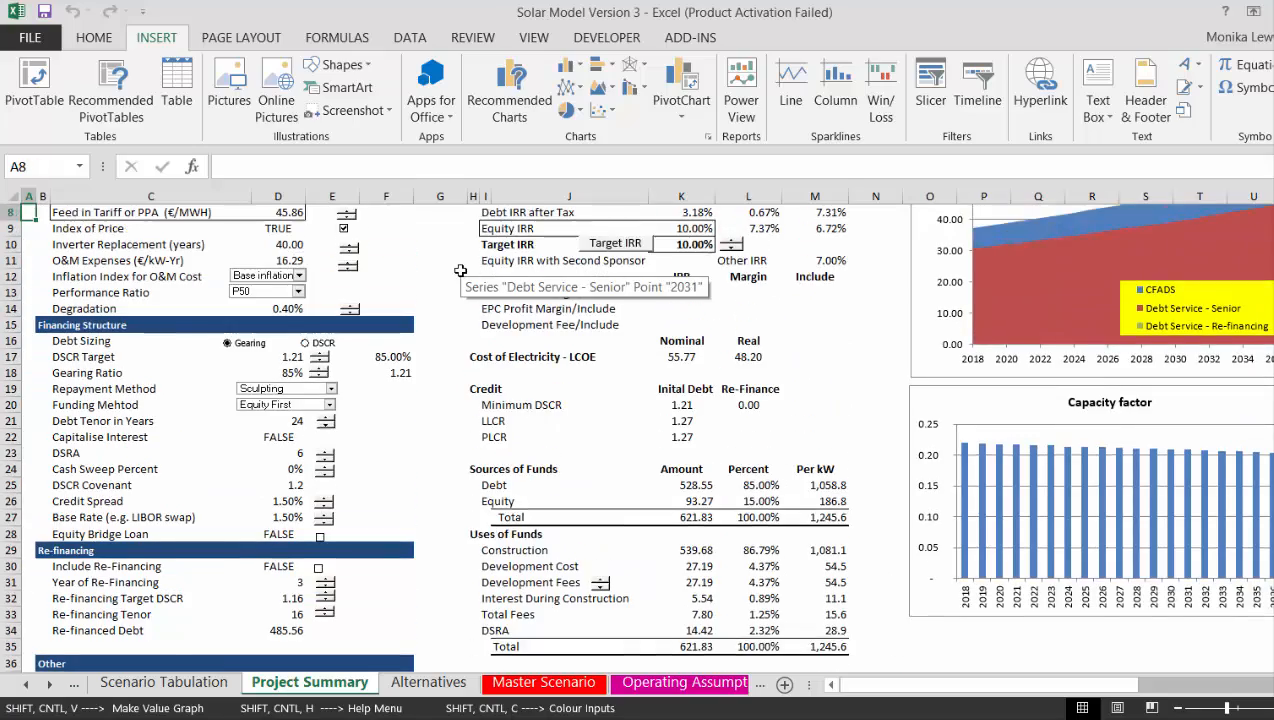
{"action": "key", "text": "Up"}
{"action": "key", "text": "Up"}
{"action": "key", "text": "Up"}
{"action": "key", "text": "Up"}
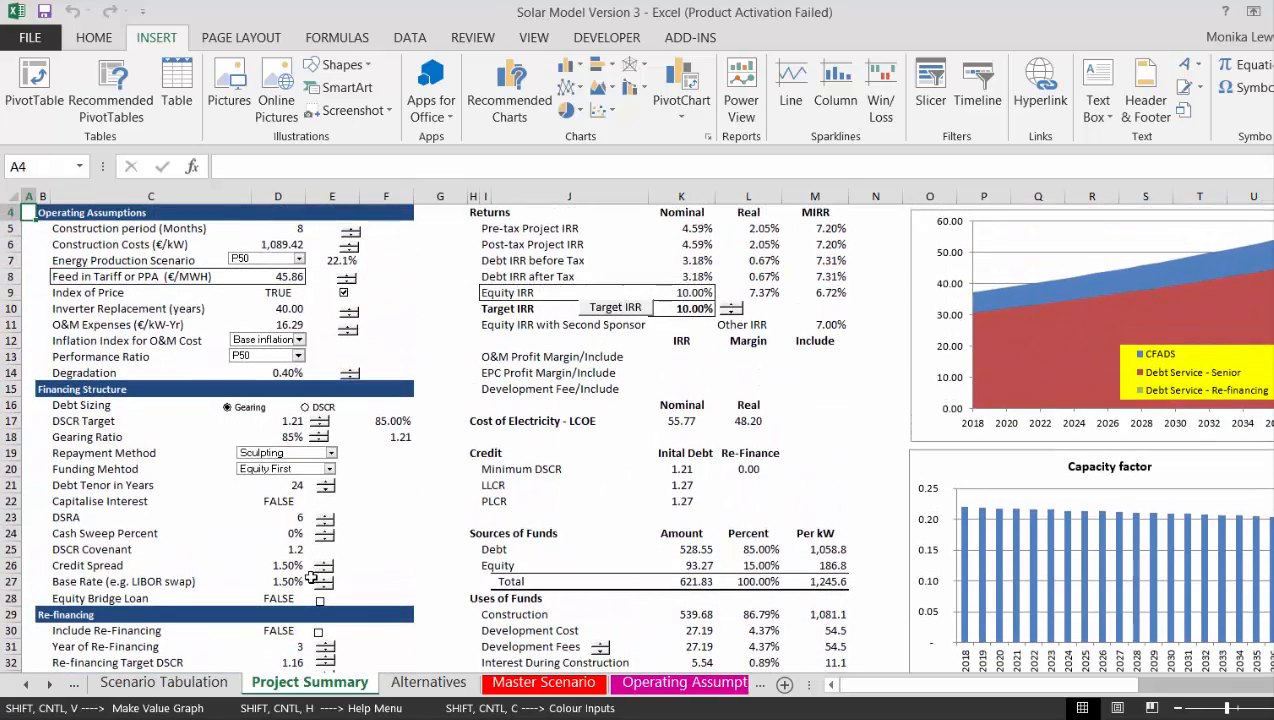
Try the Equity Bridge Loan option in the Financing Structure and switch it back off
{"action": "left_click", "coordinate": [319, 601]}
{"action": "left_click", "coordinate": [620, 311]}
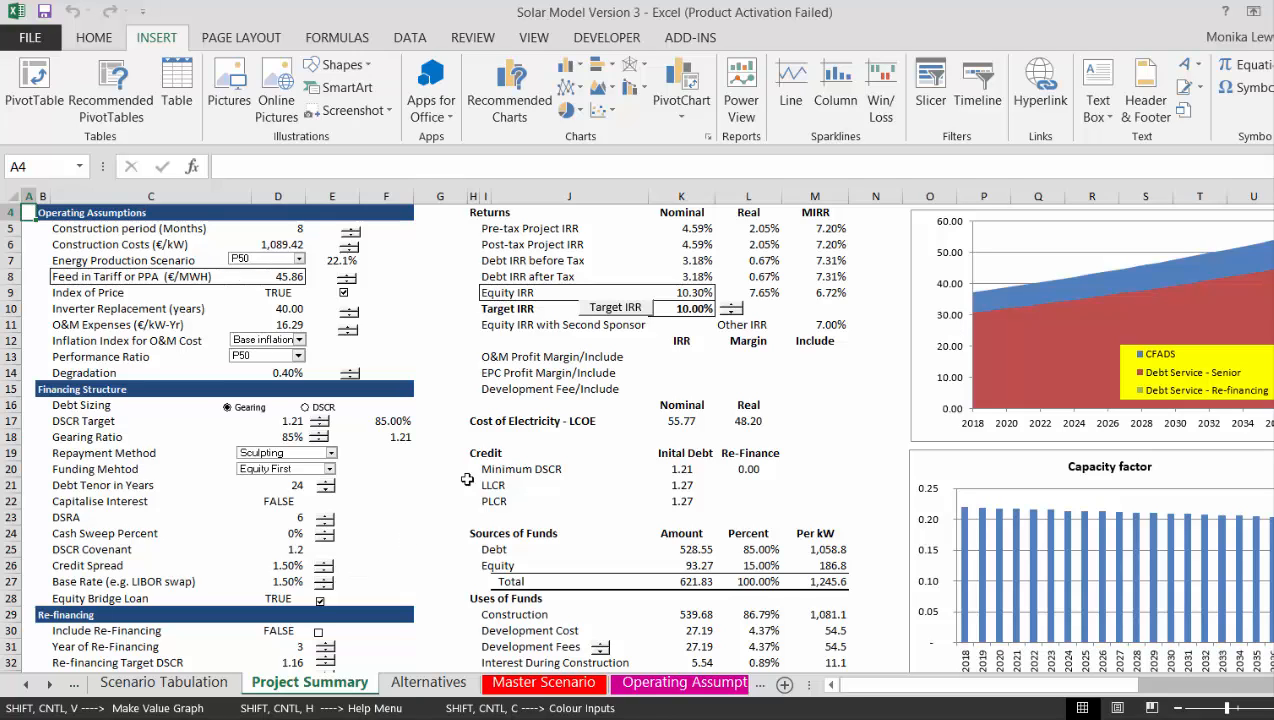
{"action": "left_click", "coordinate": [464, 546]}
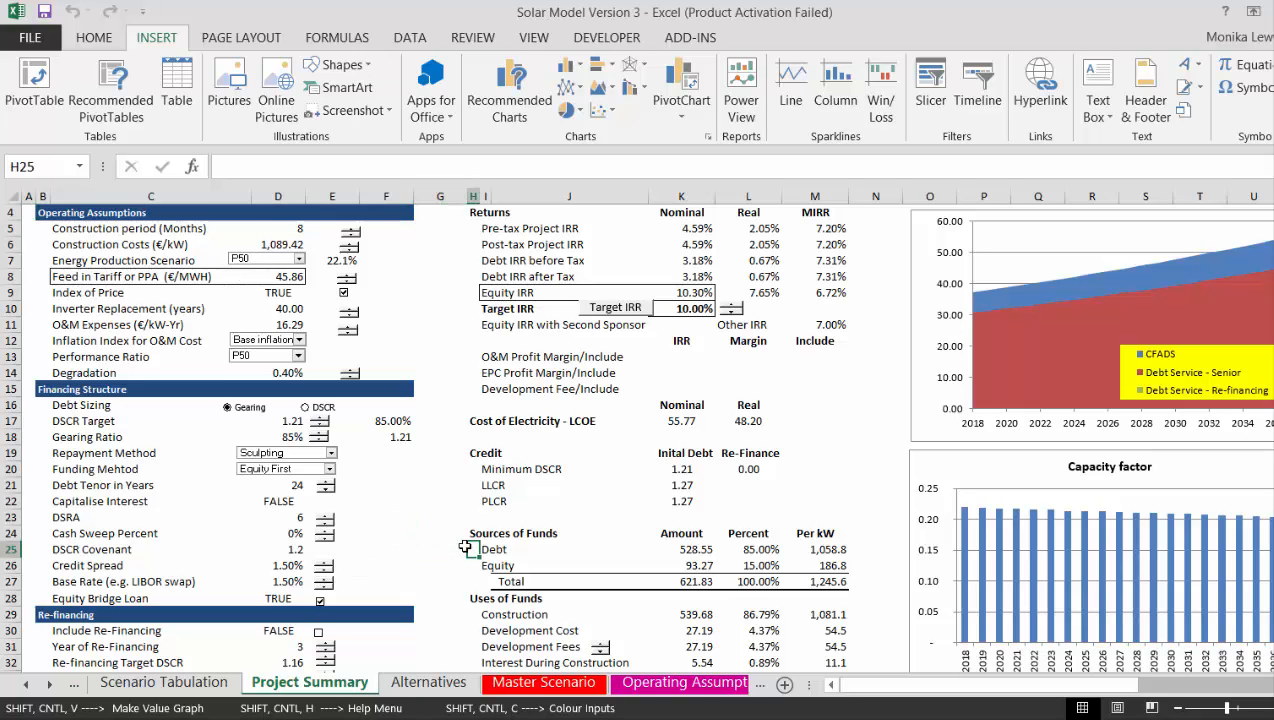
{"action": "left_click", "coordinate": [319, 600]}
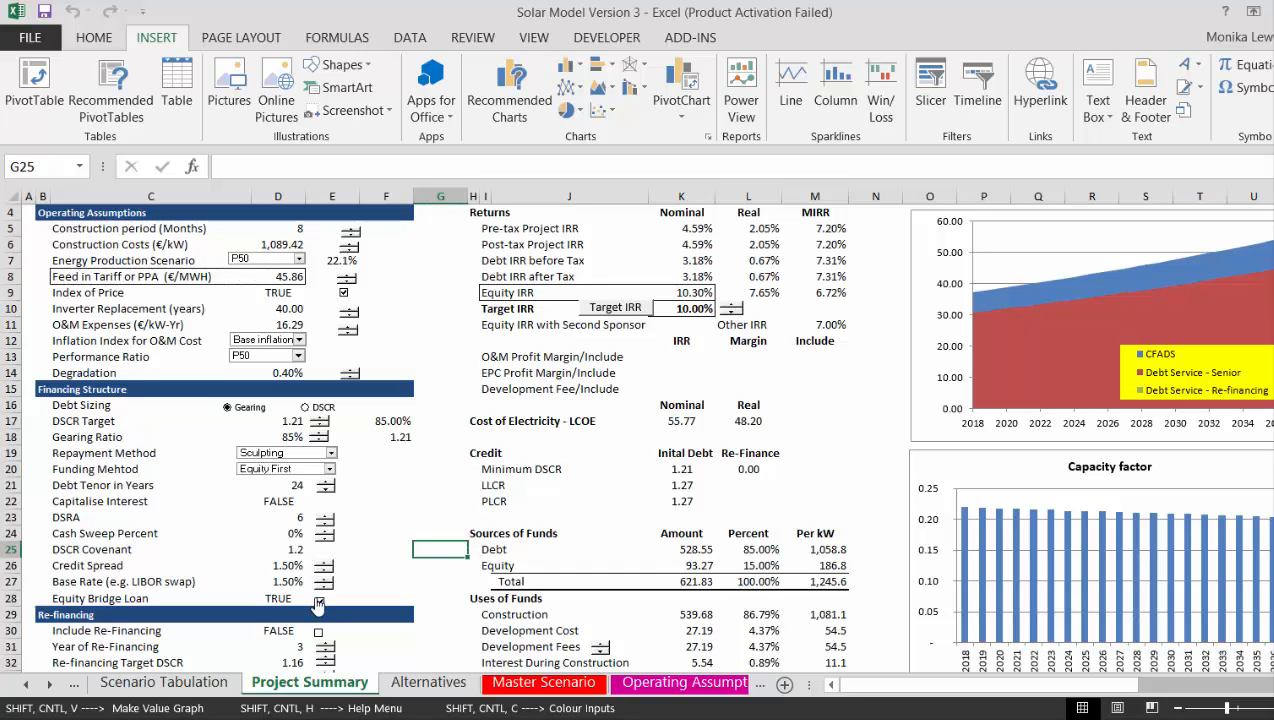
Set the DSRA to 0 and run the Target IRR calculation to re-solve the feed-in tariff for a 10.00% equity IRR
{"action": "left_click", "coordinate": [324, 523]}
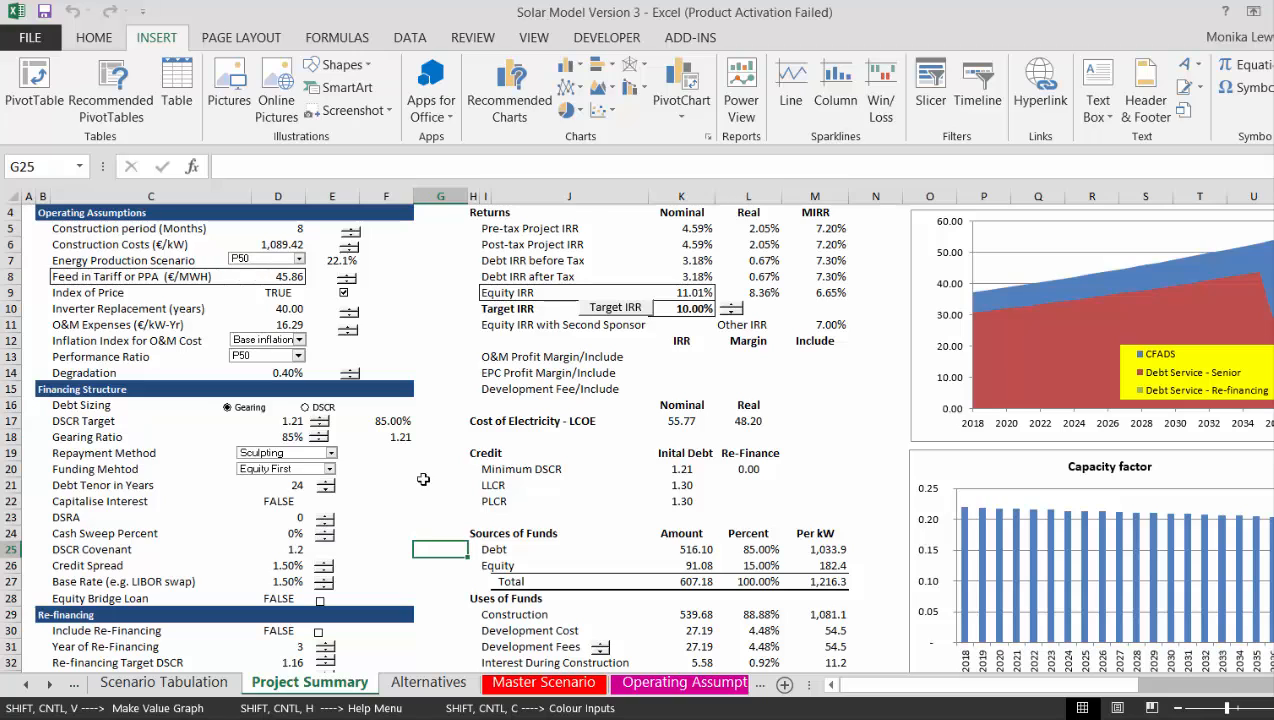
{"action": "left_click", "coordinate": [400, 500]}
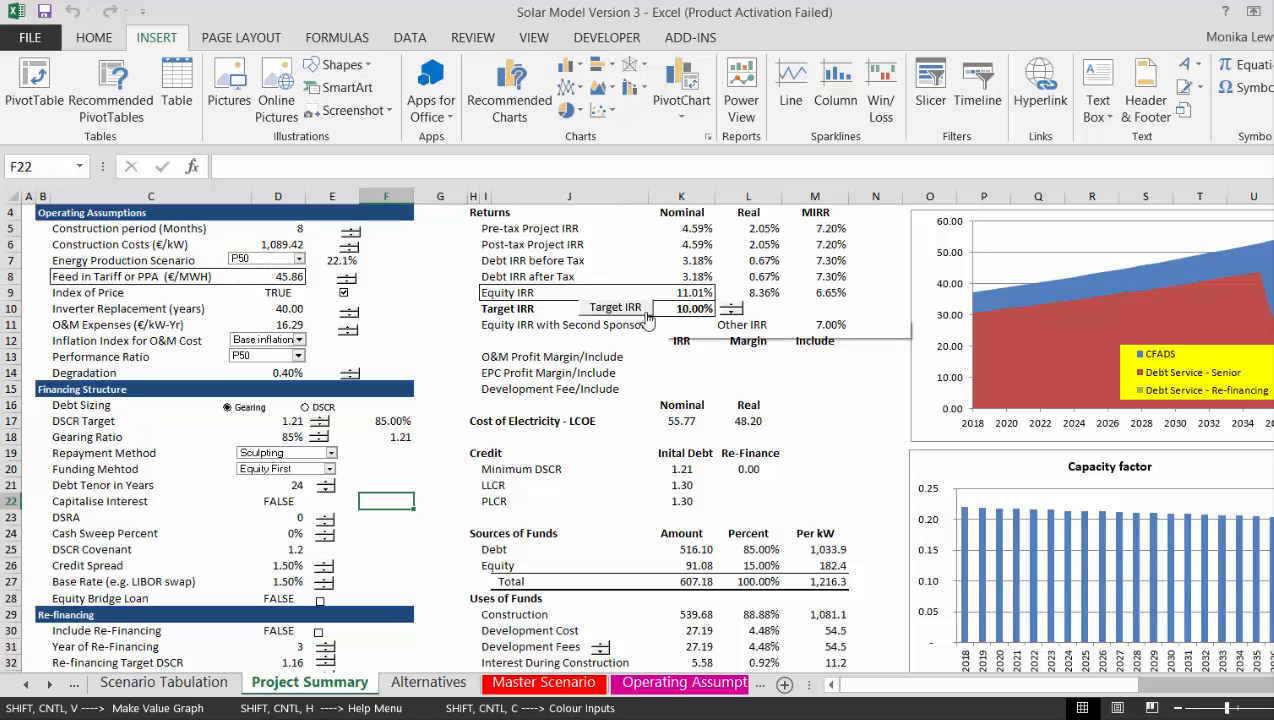
{"action": "left_click", "coordinate": [624, 316]}
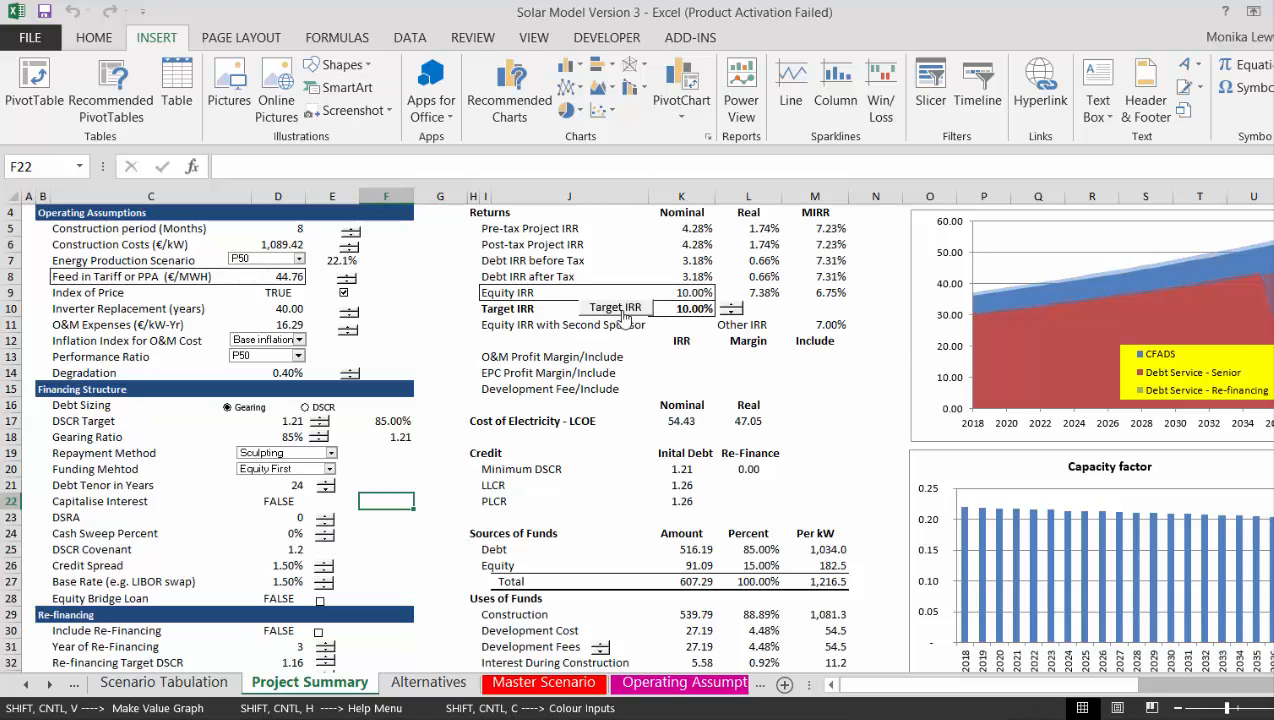
{"action": "left_click", "coordinate": [441, 548]}
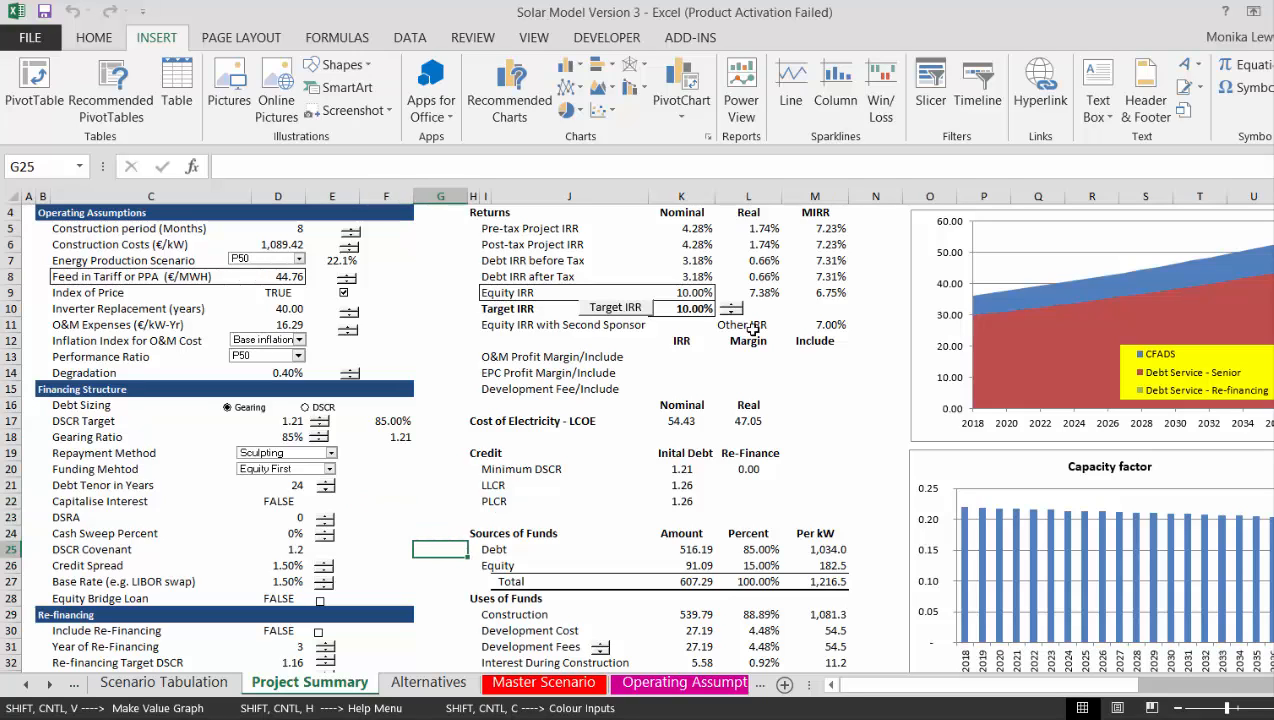
Copy the scenario results to the Scenario Tabulation sheet under the name "DSRA L/C"
{"action": "left_click", "coordinate": [868, 318]}
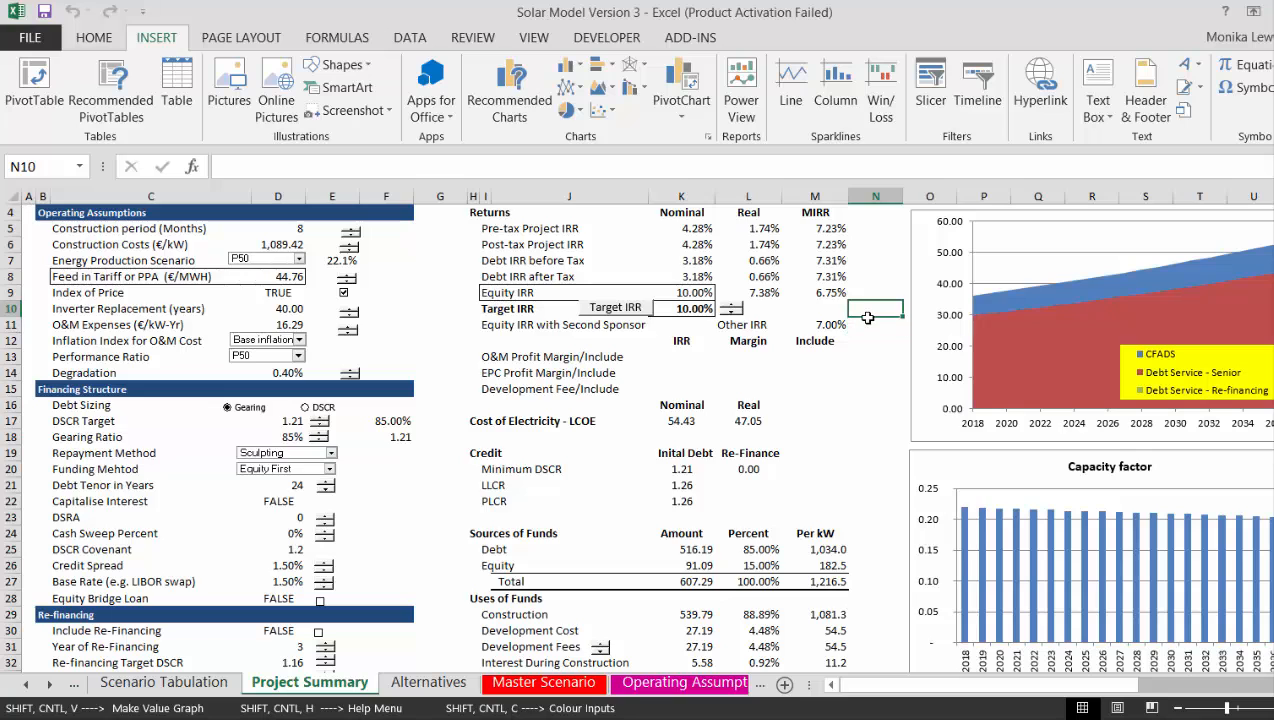
{"action": "key", "text": "ctrl+Up"}
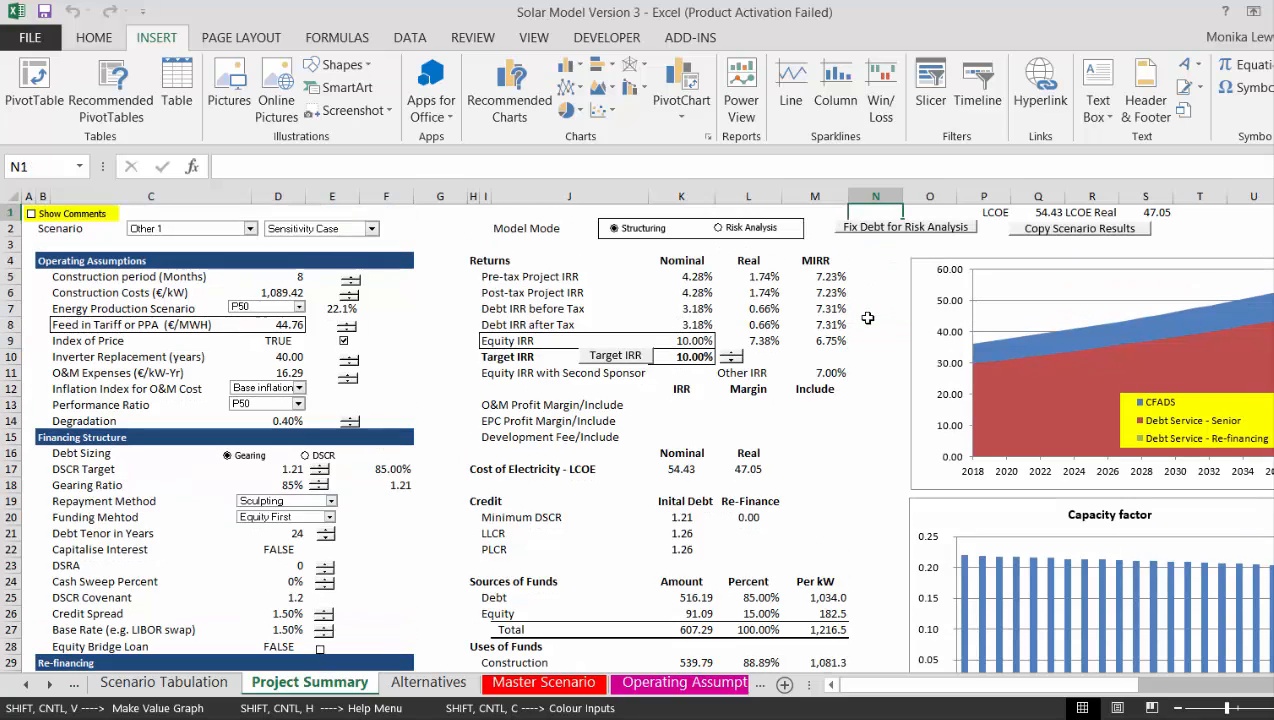
{"action": "left_click", "coordinate": [1092, 229]}
{"action": "type", "text": "D"}
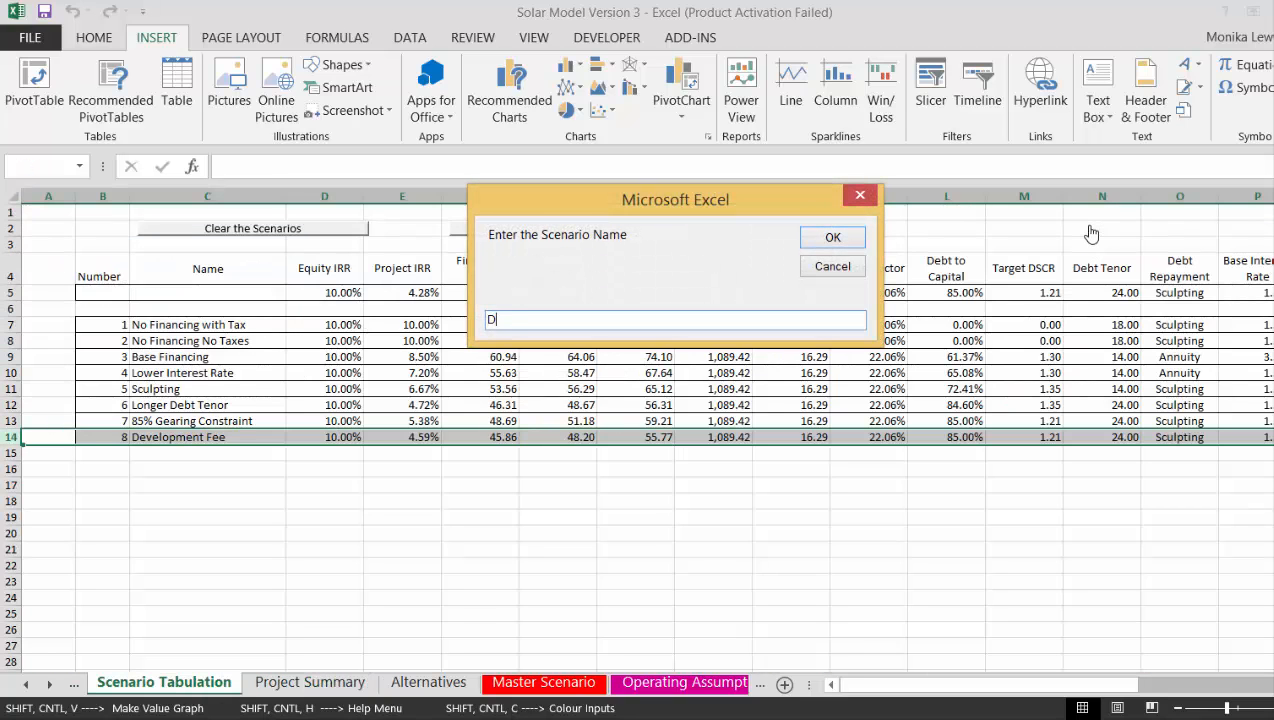
{"action": "type", "text": "SRA L/C"}
{"action": "key", "text": "Return"}
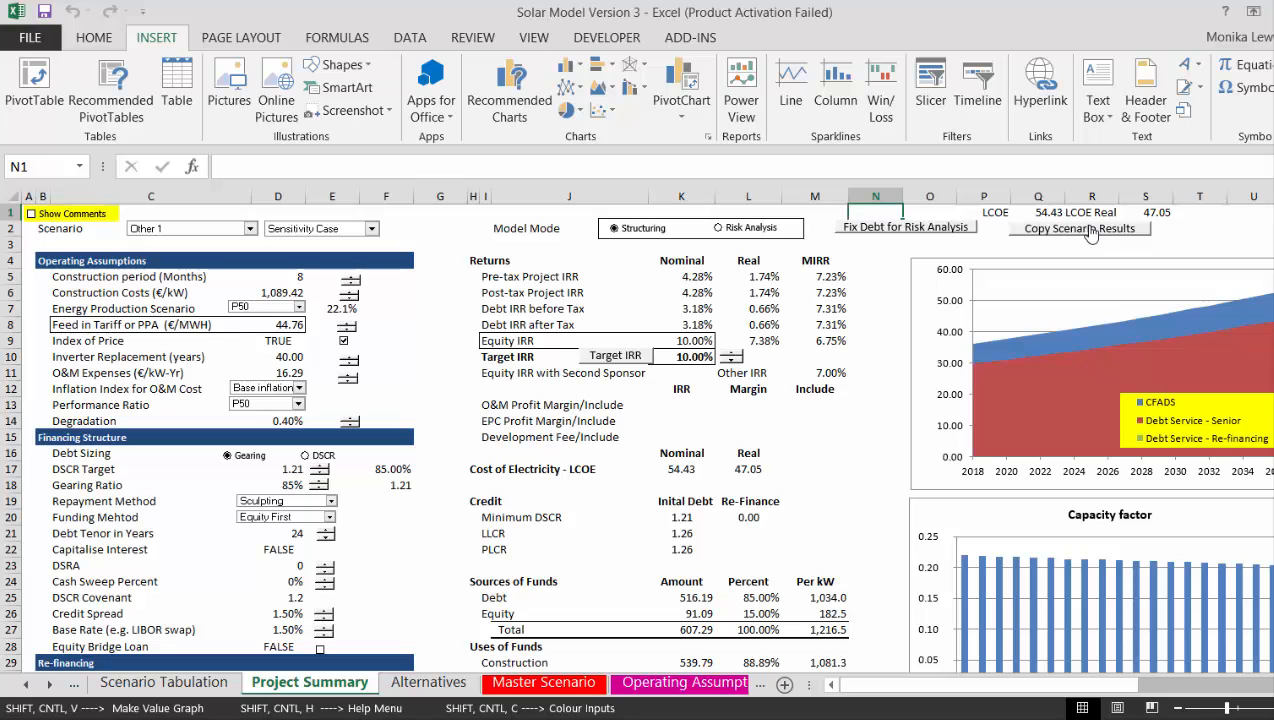
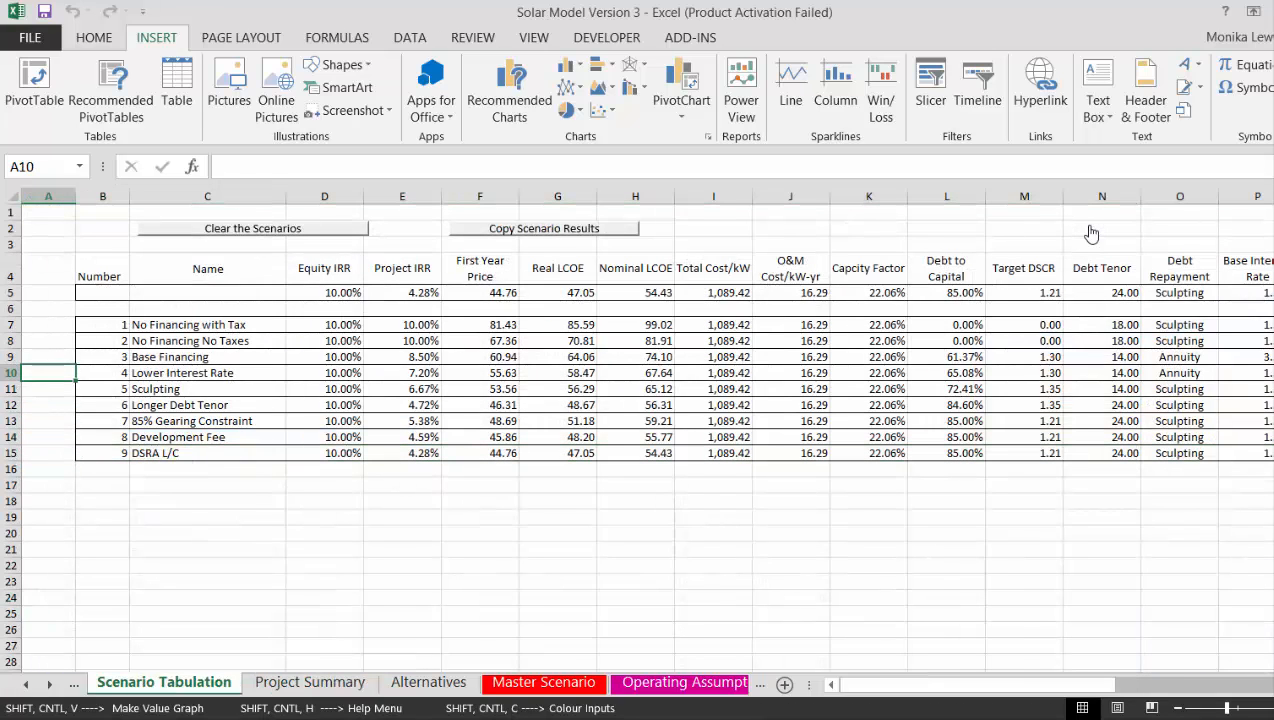
Compare the Nominal LCOE across the recorded scenarios in the Scenario Tabulation, from No Financing with Tax to DSRA L/C
{"action": "key", "text": "Right"}
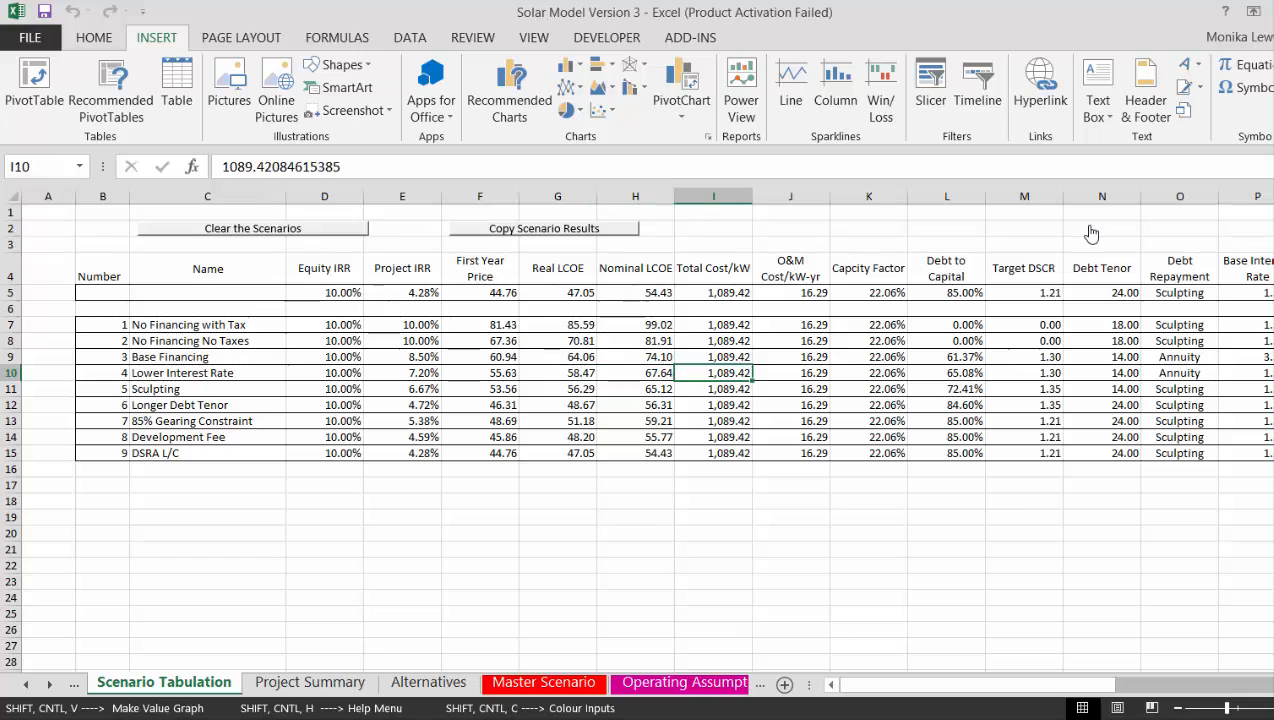
{"action": "key", "text": "Up"}
{"action": "key", "text": "Up"}
{"action": "key", "text": "Left"}
{"action": "key", "text": "Up"}
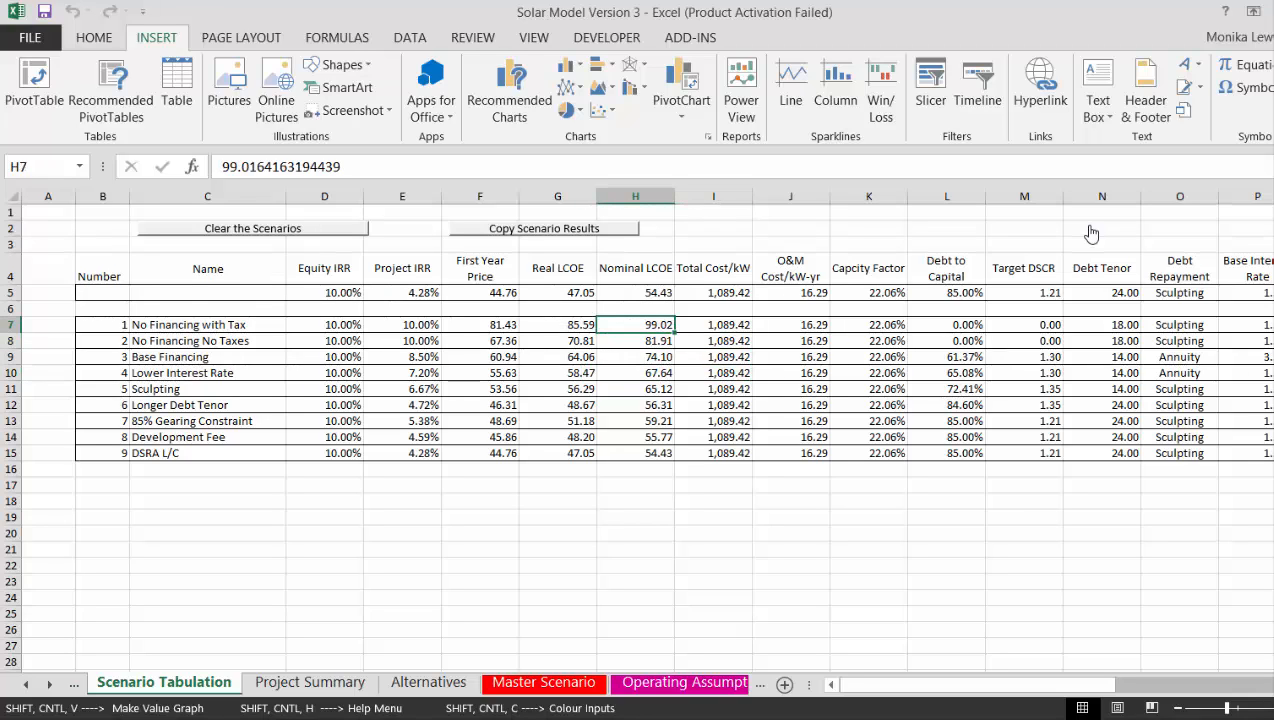
{"action": "key", "text": "Down"}
{"action": "key", "text": "Down"}
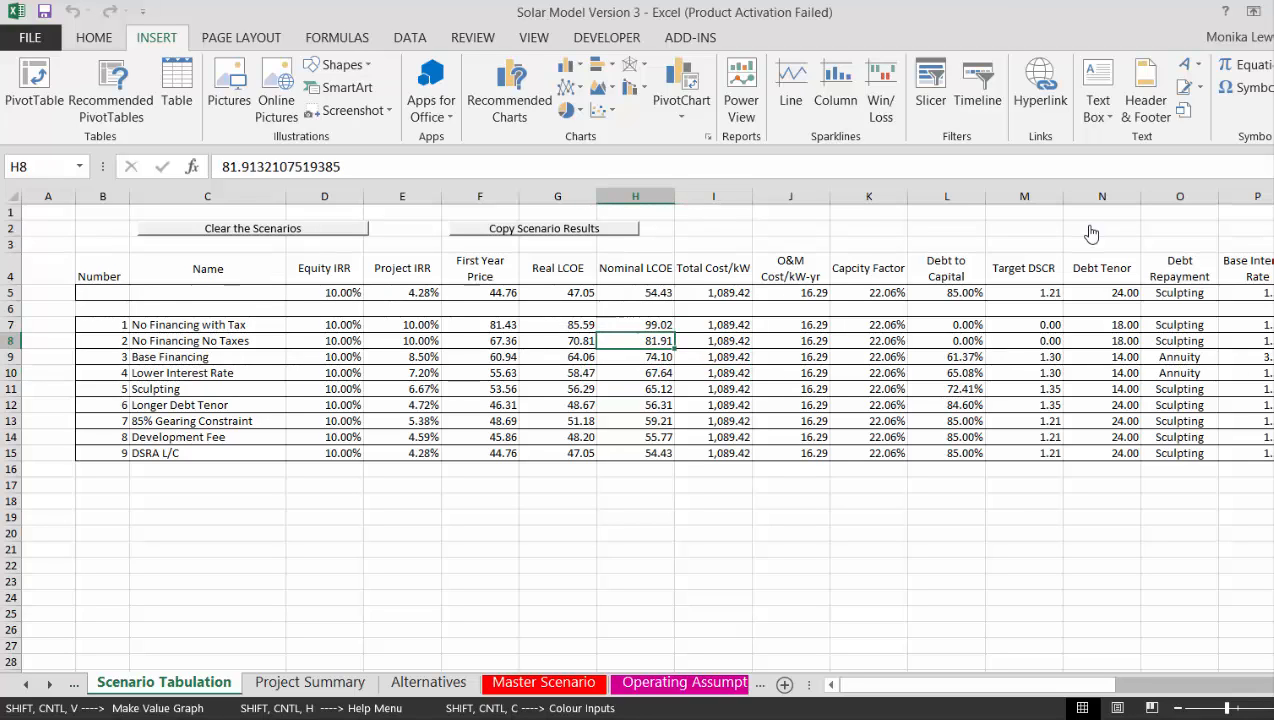
{"action": "key", "text": "Down"}
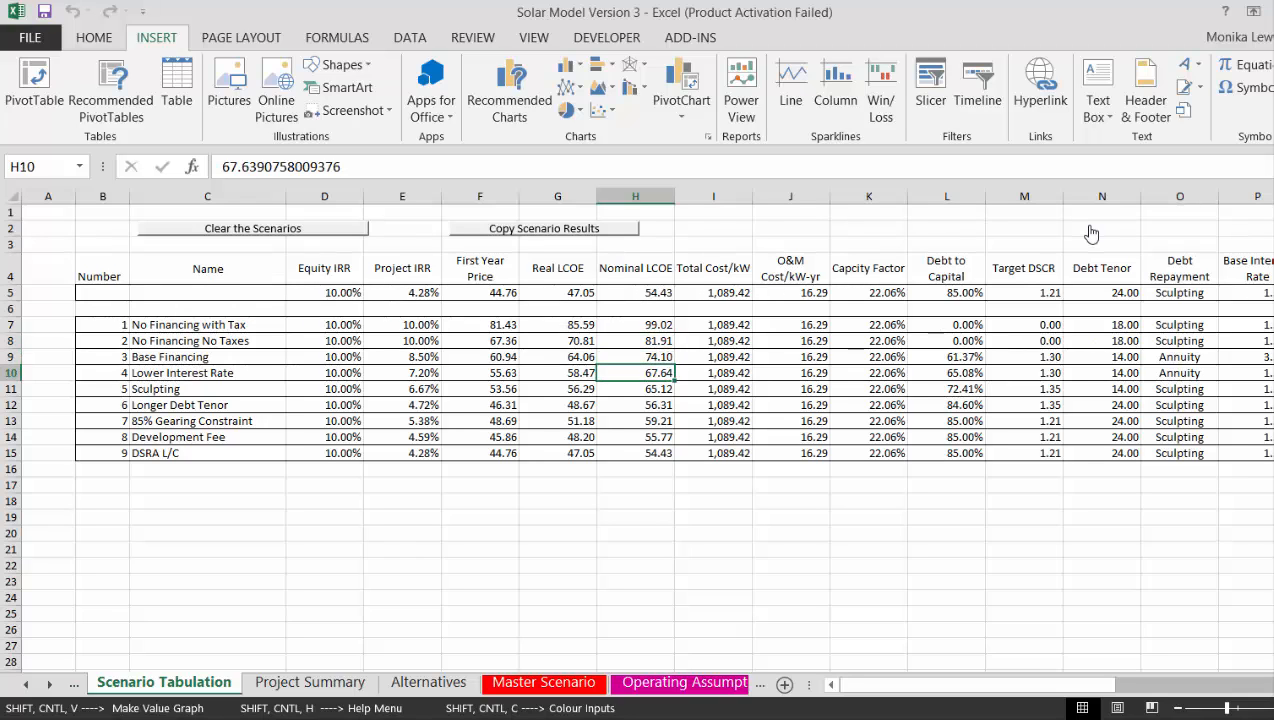
{"action": "key", "text": "Down"}
{"action": "key", "text": "Down"}
{"action": "key", "text": "Down"}
{"action": "key", "text": "Down"}
{"action": "key", "text": "Down"}
{"action": "key", "text": "Down"}
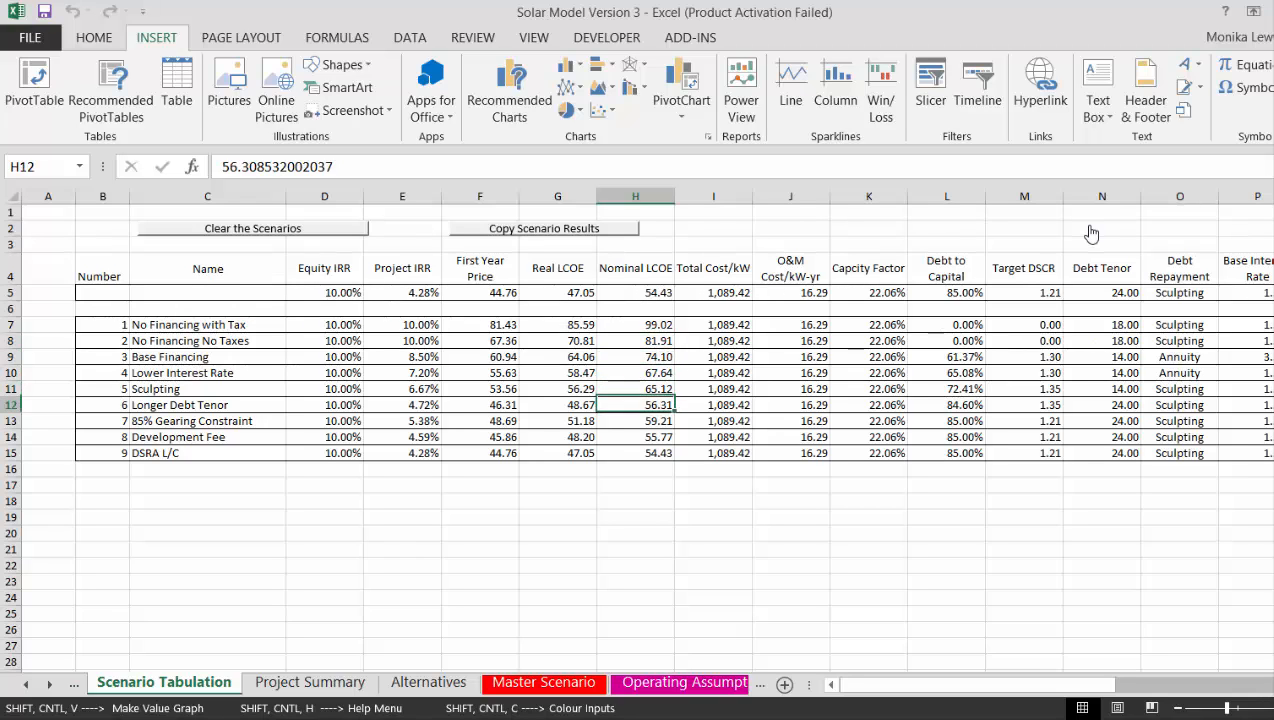
{"action": "key", "text": "Up"}
{"action": "key", "text": "Up"}
{"action": "key", "text": "Up"}
{"action": "key", "text": "Up"}
{"action": "key", "text": "Up"}
{"action": "key", "text": "Up"}
{"action": "key", "text": "Up"}
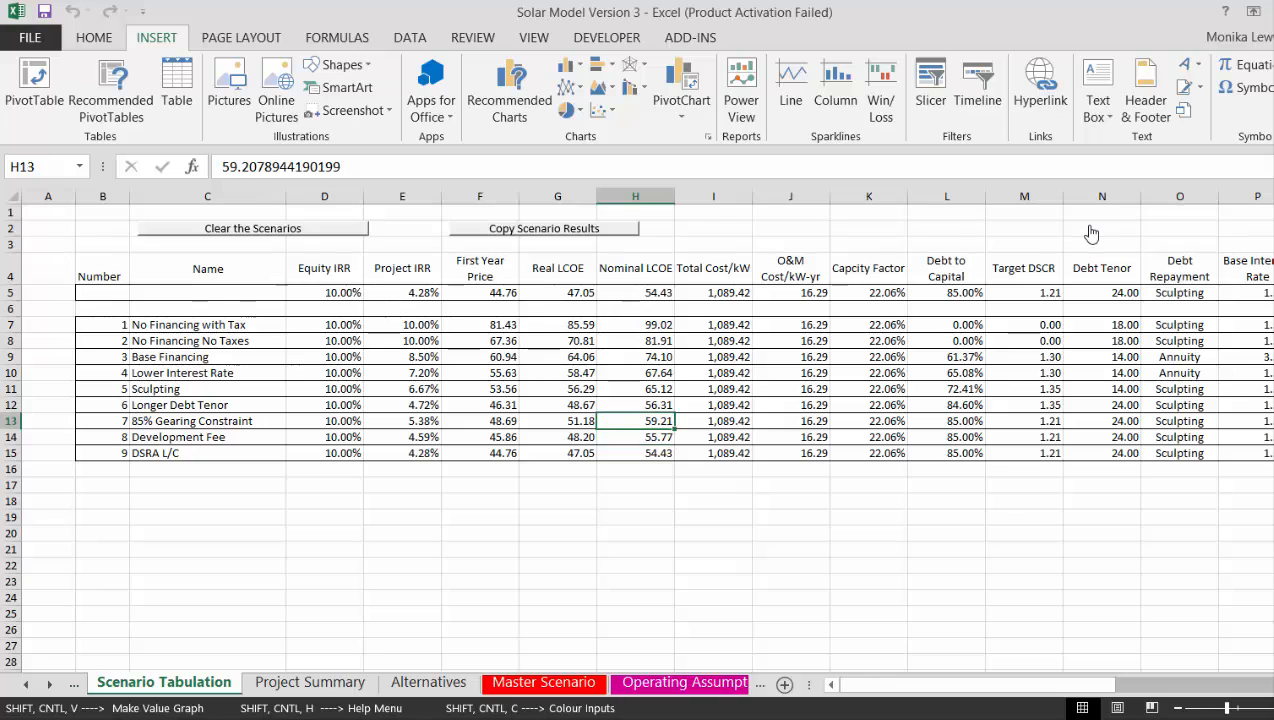
{"action": "key", "text": "Up"}
{"action": "key", "text": "Down"}
{"action": "key", "text": "Down"}
{"action": "key", "text": "Down"}
{"action": "key", "text": "Down"}
{"action": "key", "text": "Down"}
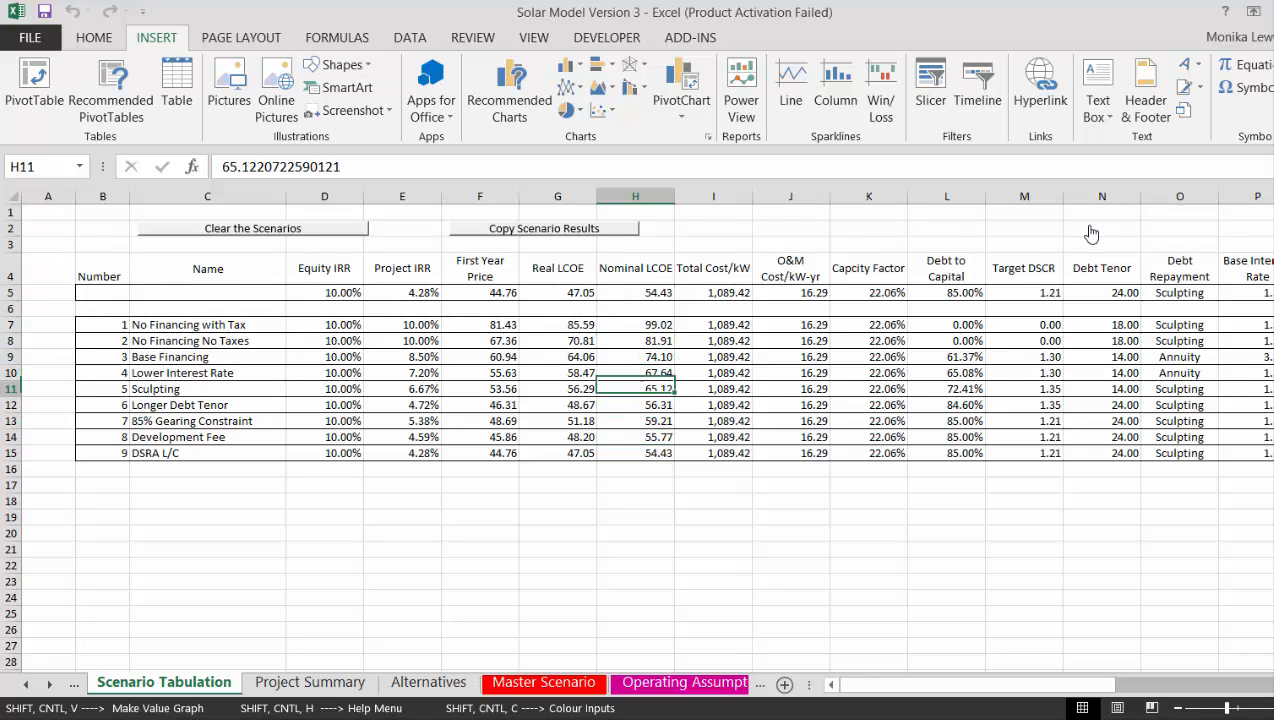
{"action": "key", "text": "Down"}
{"action": "key", "text": "Down"}
{"action": "key", "text": "Down"}
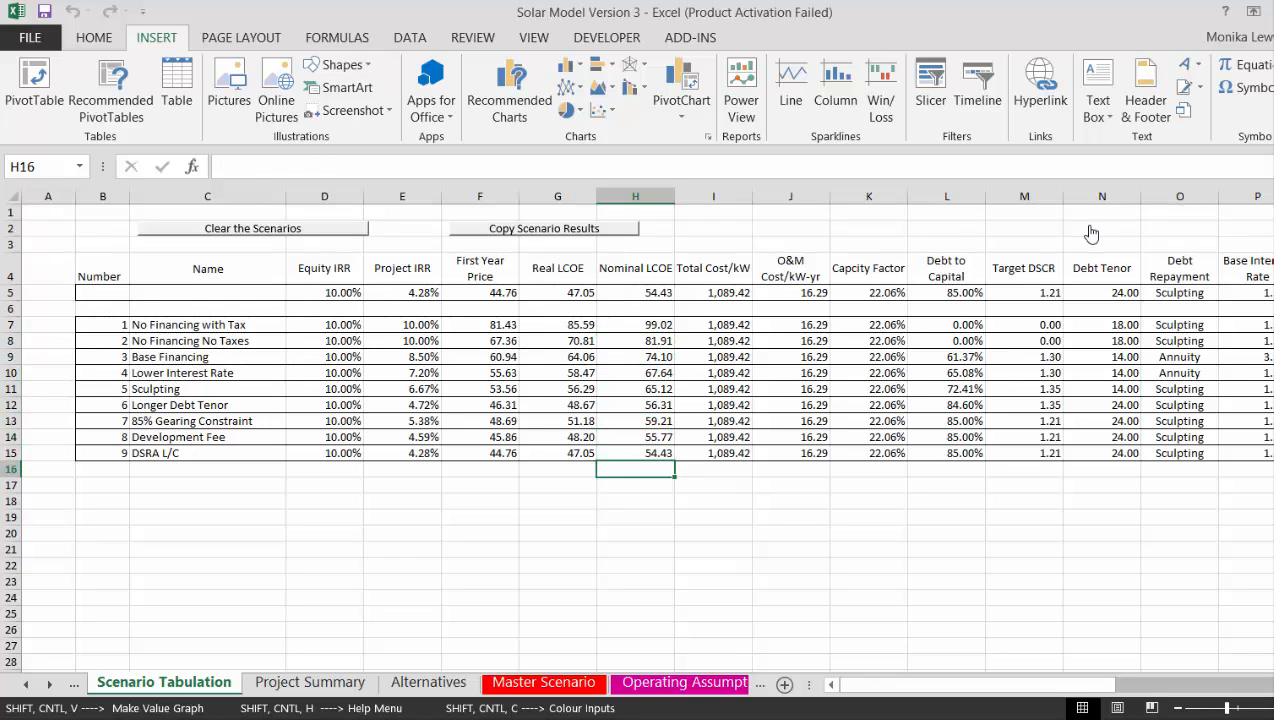
{"action": "key", "text": "Up"}
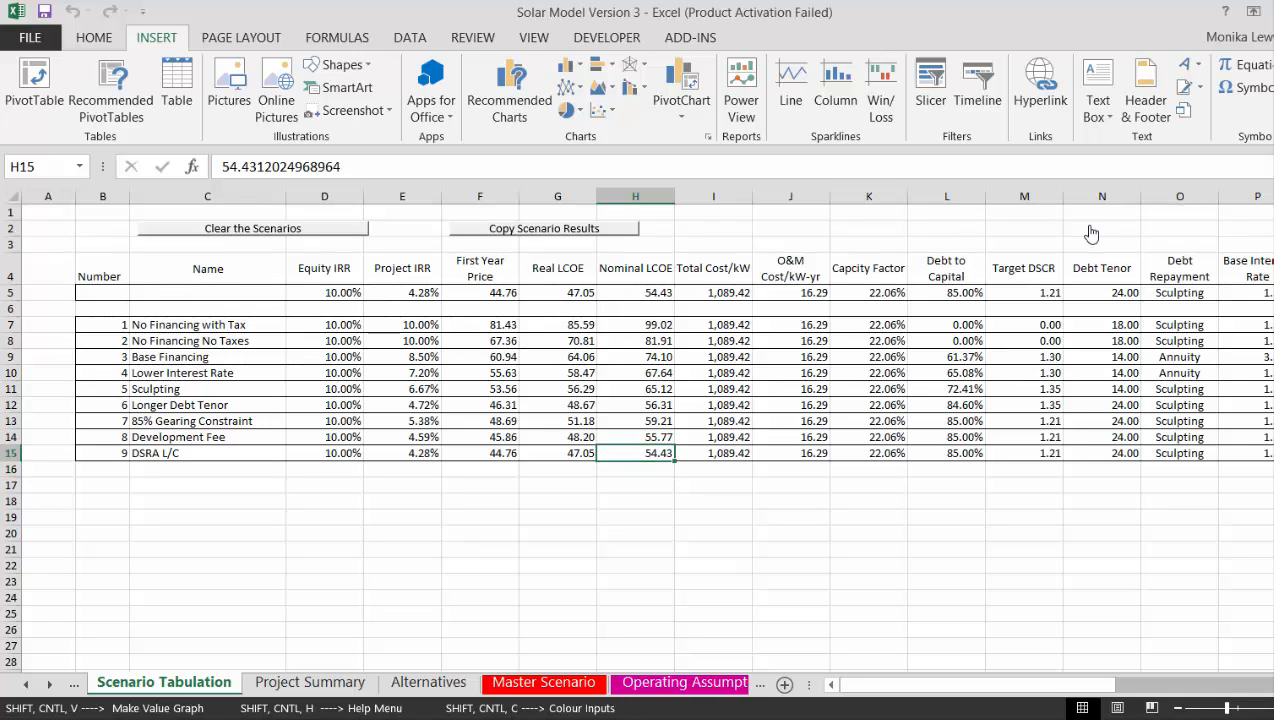
{"action": "key", "text": "ctrl+Up"}
{"action": "key", "text": "Up"}
{"action": "key", "text": "Down"}
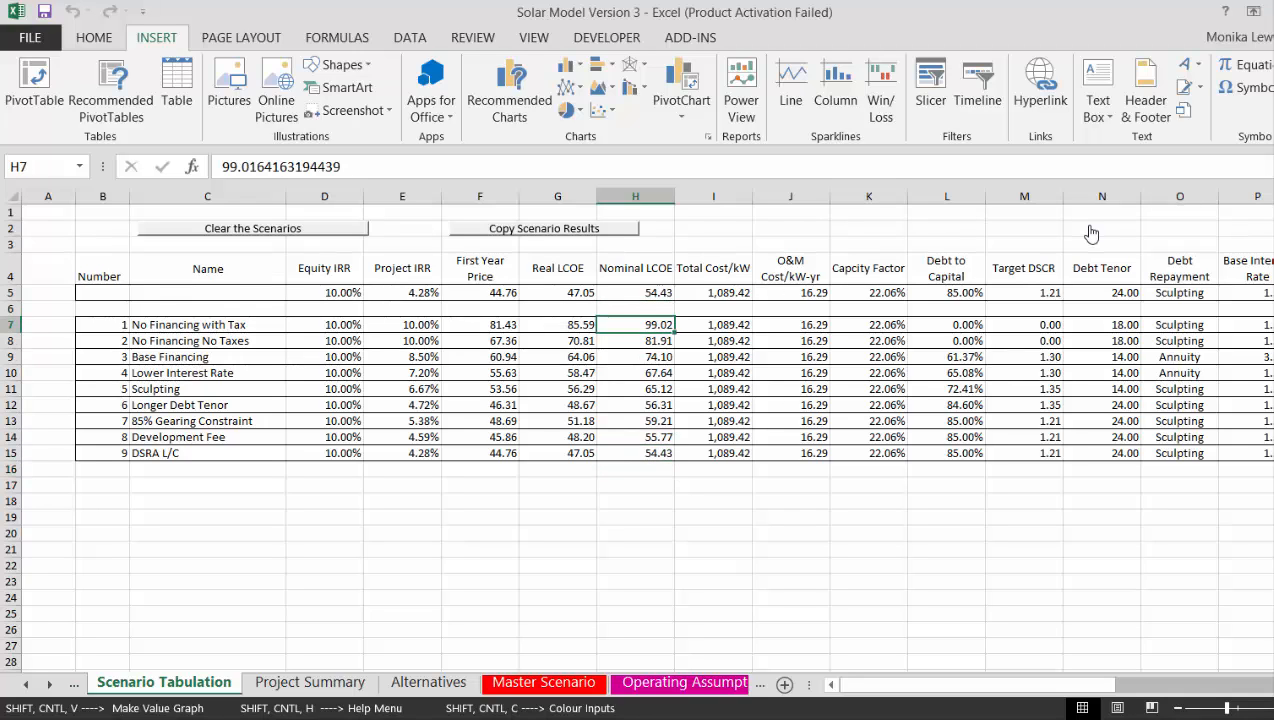
{"action": "key", "text": "Down"}
{"action": "key", "text": "ctrl+Down"}
{"action": "key", "text": "Down"}
{"action": "key", "text": "Down"}
{"action": "key", "text": "Down"}
{"action": "key", "text": "Down"}
{"action": "key", "text": "Down"}
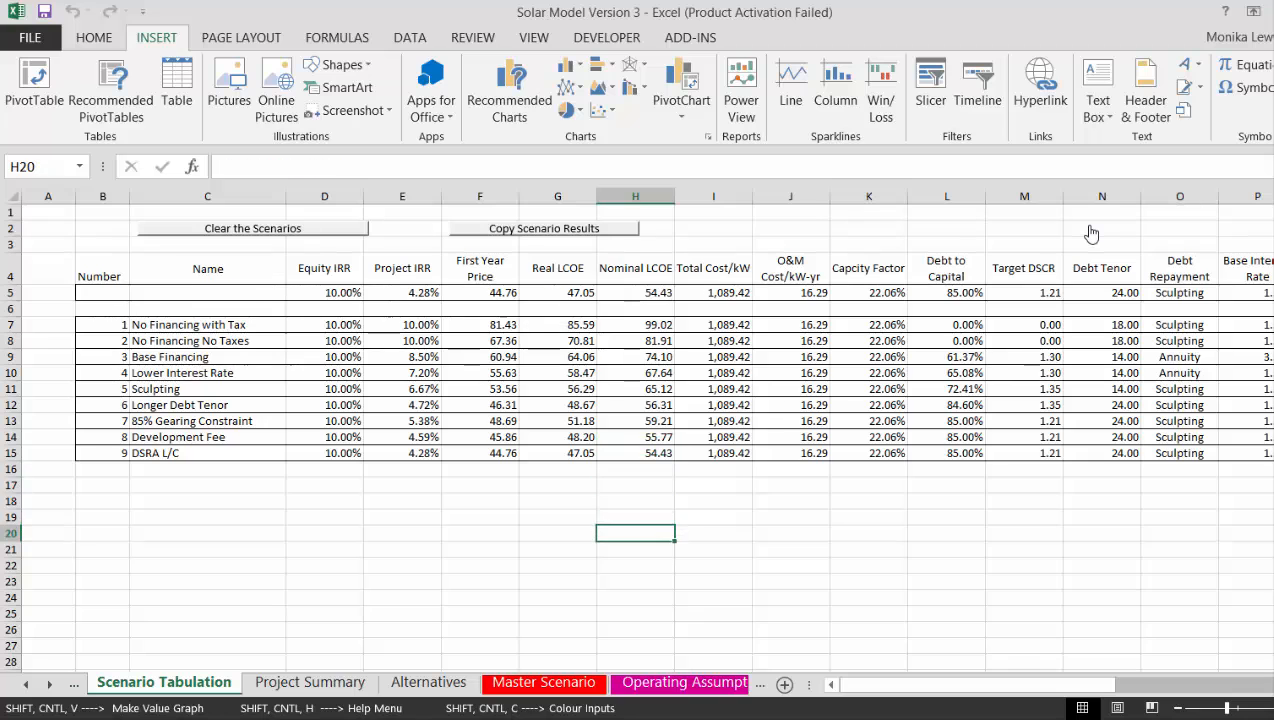
Set the target equity IRR to 6.5% on the Project Summary sheet and run the Target IRR calculation to re-solve the feed-in tariff
{"action": "key", "text": "ctrl+Page_Down"}
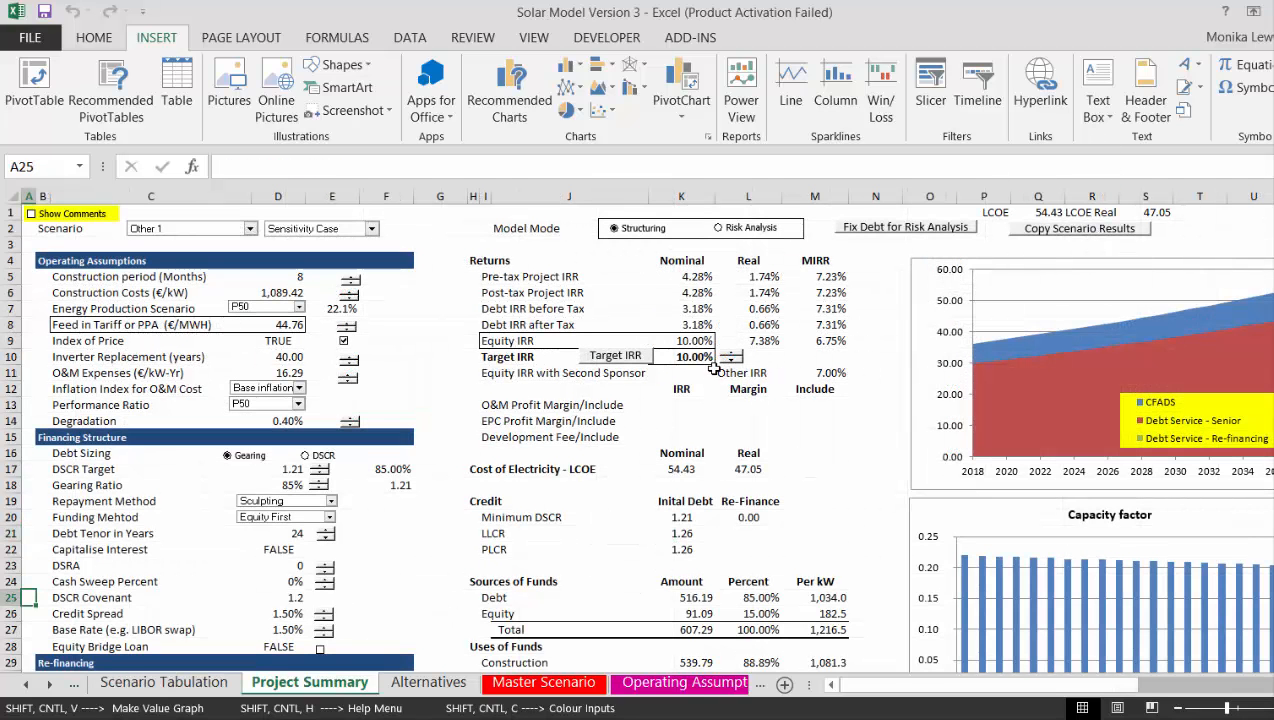
{"action": "left_click", "coordinate": [912, 357]}
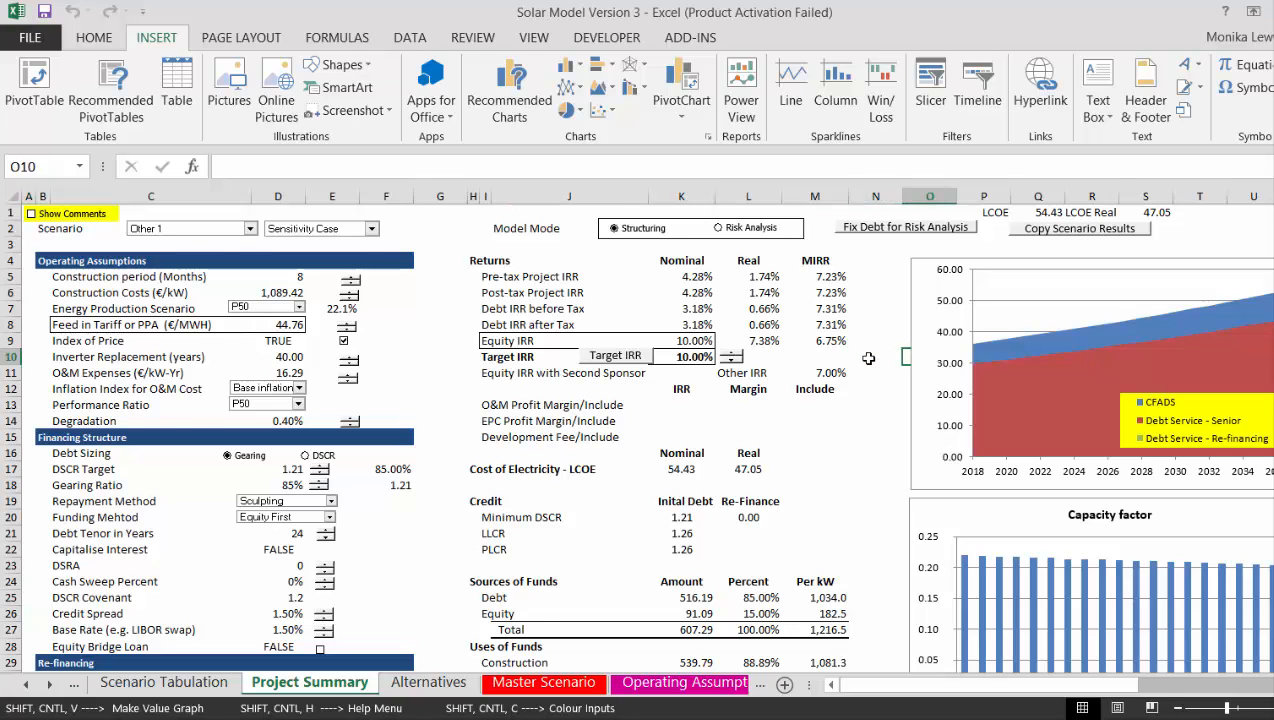
{"action": "key", "text": "Right"}
{"action": "key", "text": "Right"}
{"action": "key", "text": "Right"}
{"action": "key", "text": "Right"}
{"action": "key", "text": "Right"}
{"action": "key", "text": "Right"}
{"action": "key", "text": "Right"}
{"action": "key", "text": "Right"}
{"action": "key", "text": "Left"}
{"action": "type", "text": "6."}
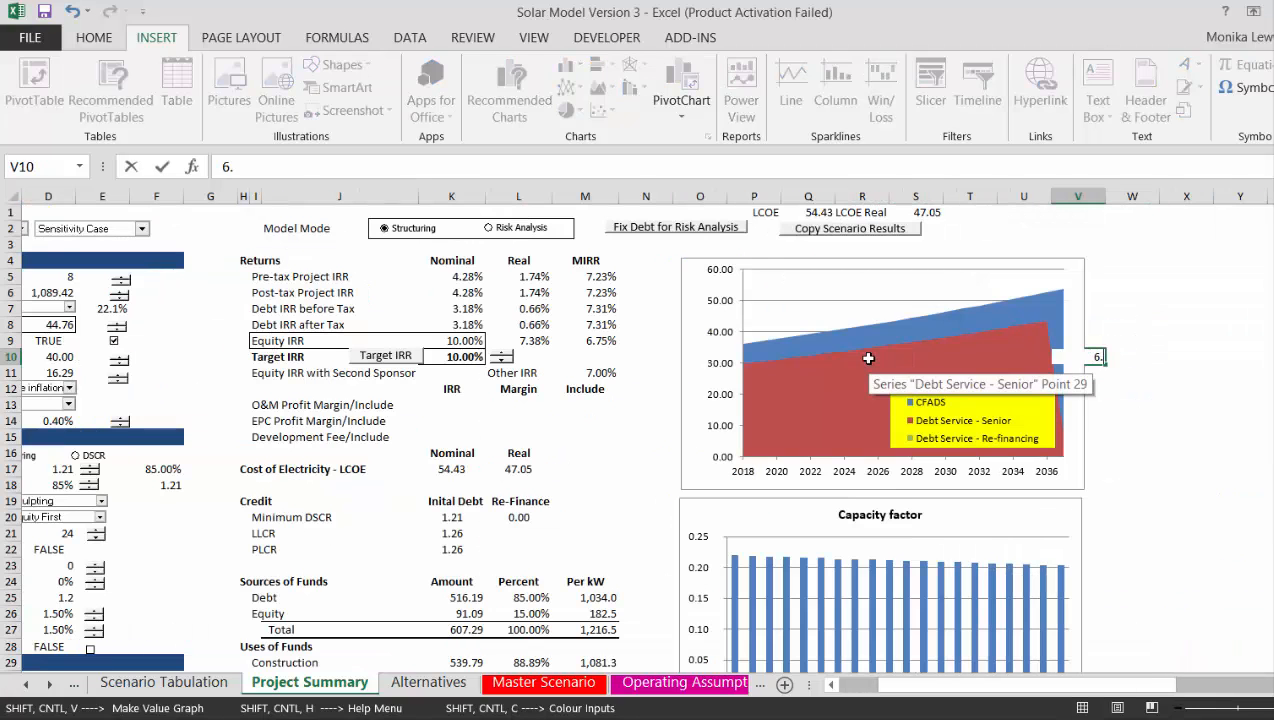
{"action": "type", "text": "5"}
{"action": "key", "text": "Return"}
{"action": "key", "text": "Left"}
{"action": "key", "text": "Left"}
{"action": "key", "text": "Left"}
{"action": "key", "text": "Left"}
{"action": "key", "text": "Left"}
{"action": "key", "text": "Left"}
{"action": "key", "text": "Left"}
{"action": "key", "text": "Left"}
{"action": "key", "text": "Left"}
{"action": "key", "text": "Left"}
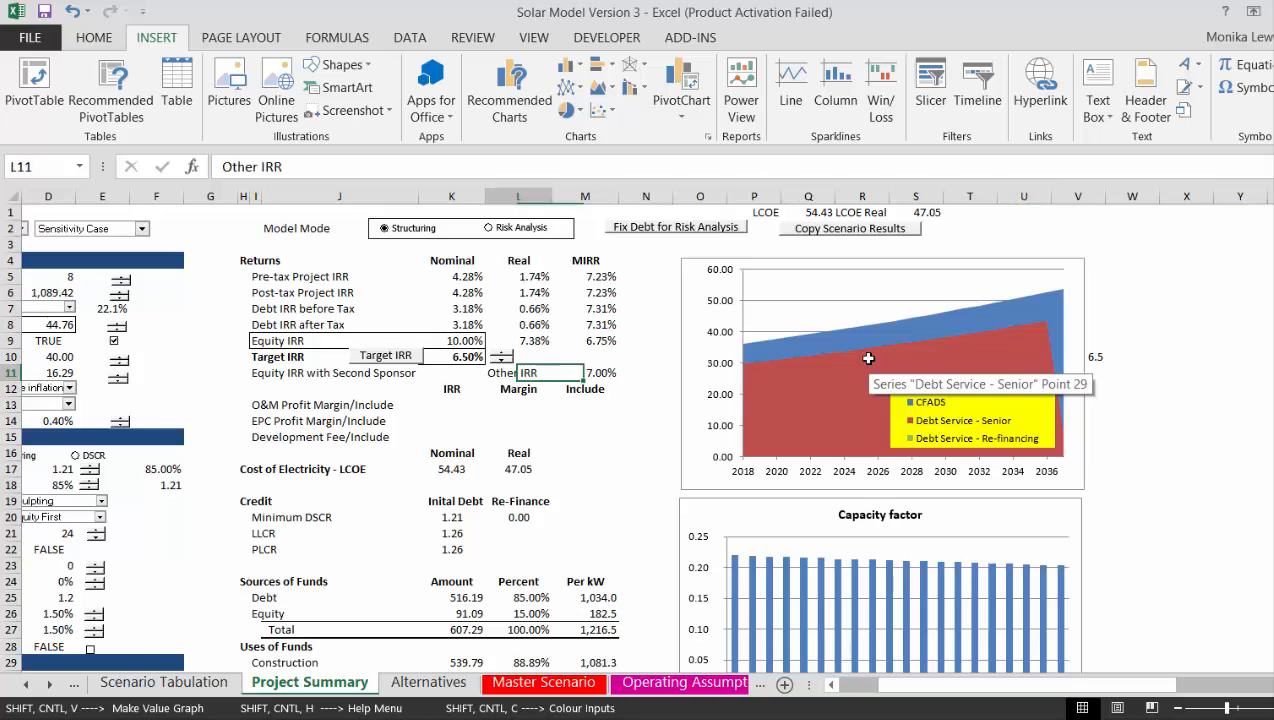
{"action": "key", "text": "Home"}
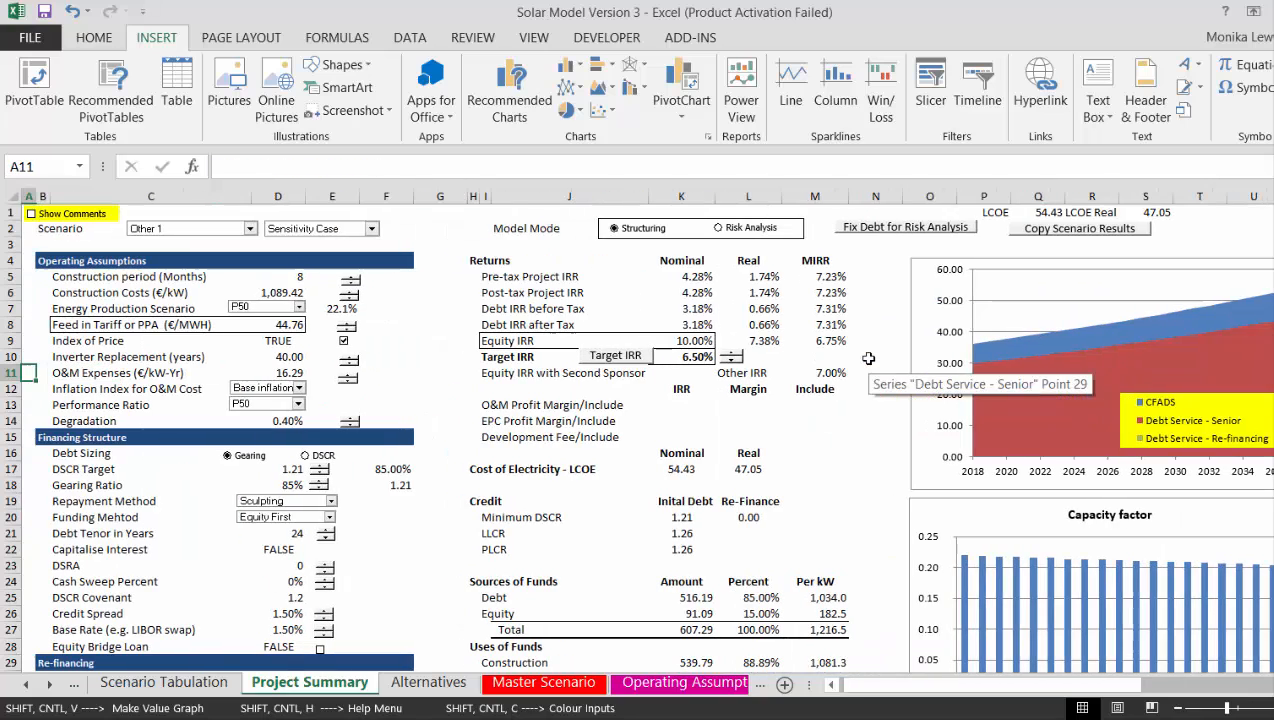
{"action": "left_click", "coordinate": [633, 359]}
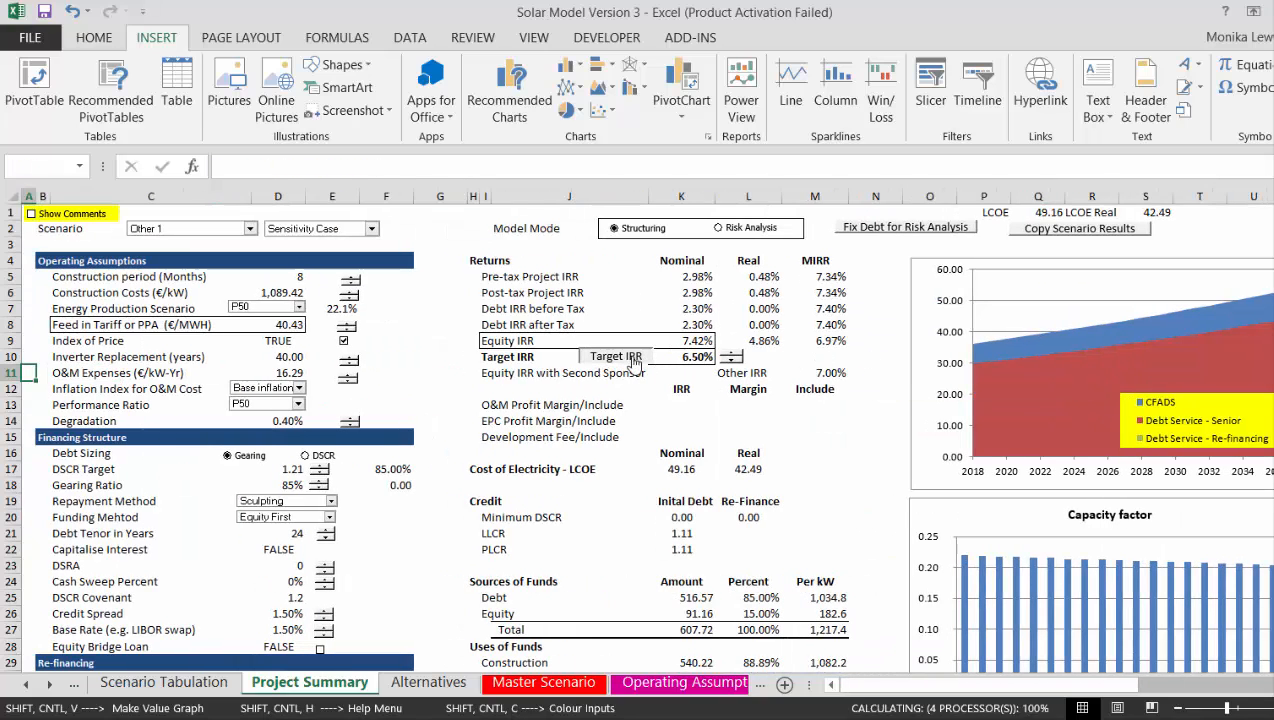
Copy the scenario results to the Scenario Tabulation sheet under the name "Lower Equity IRR"
{"action": "left_click", "coordinate": [1062, 238]}
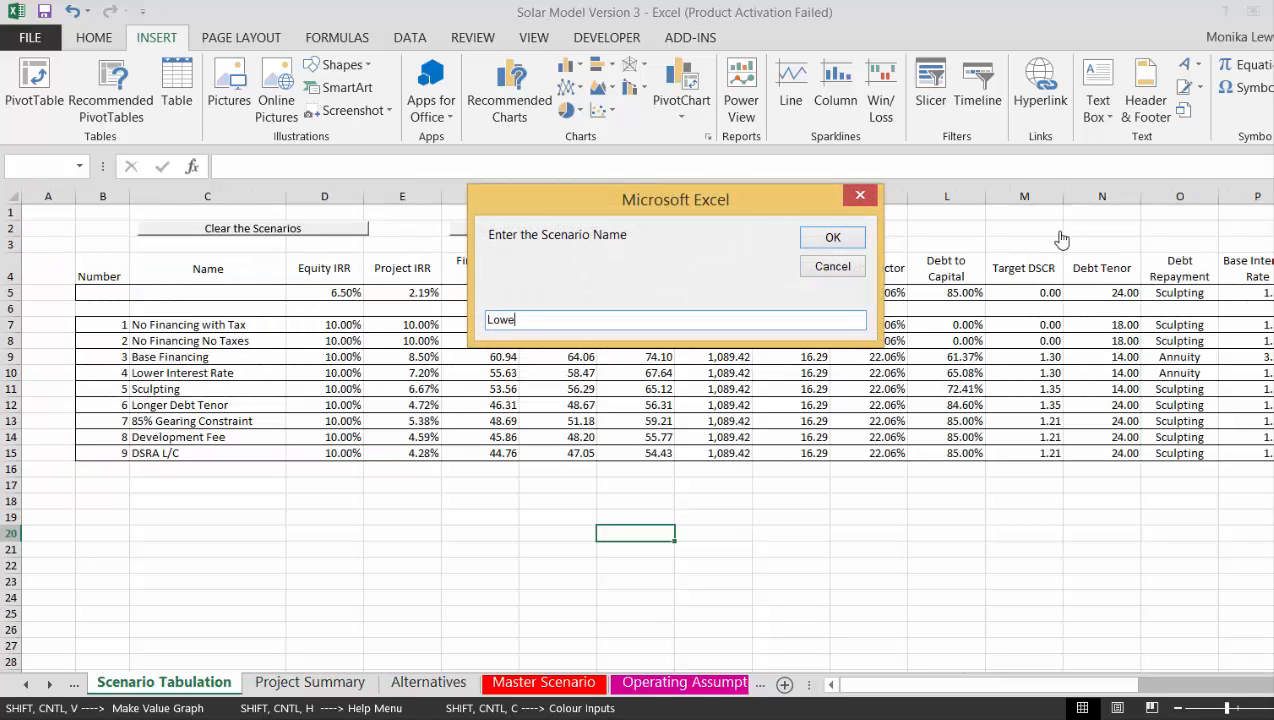
{"action": "type", "text": "Lower IRR"}
{"action": "key", "text": "BackSpace"}
{"action": "key", "text": "BackSpace"}
{"action": "key", "text": "BackSpace"}
{"action": "type", "text": "Equi"}
{"action": "key", "text": "Return"}
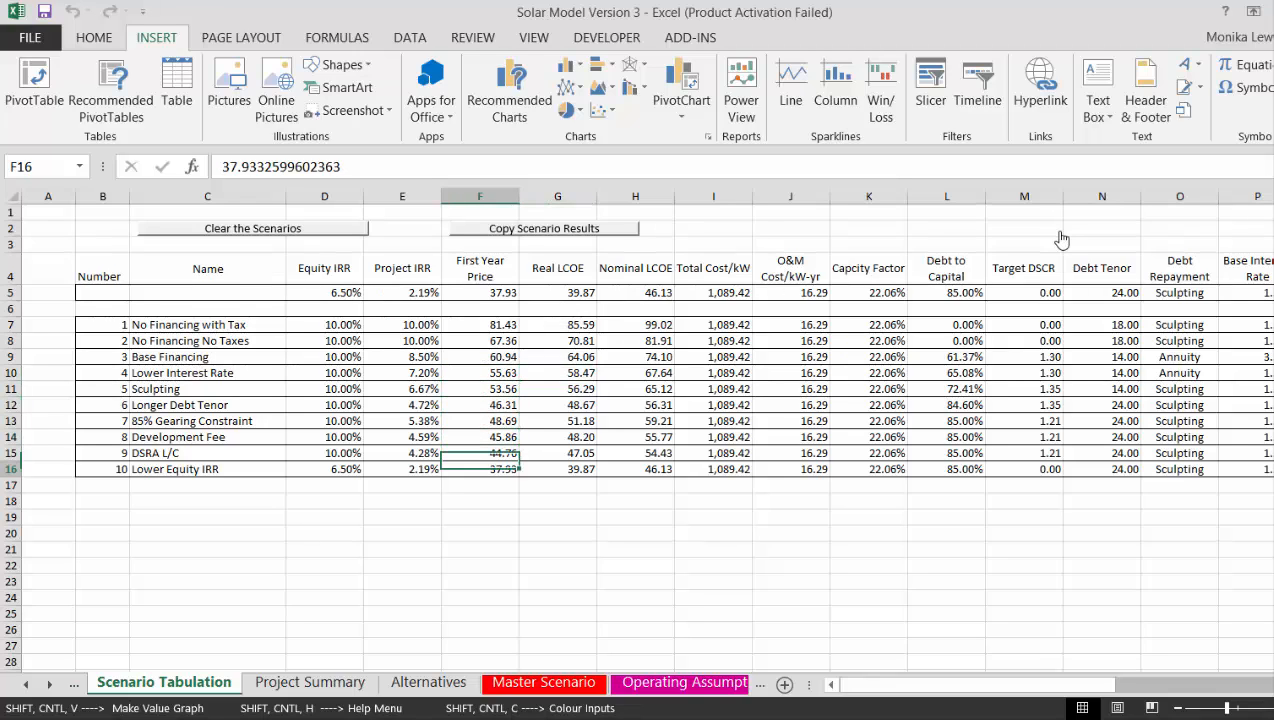
Compare the First Year Price across the recorded scenarios, from Lower Equity IRR up to No Financing with Tax and back
{"action": "key", "text": "Up"}
{"action": "key", "text": "Up"}
{"action": "key", "text": "Up"}
{"action": "key", "text": "Up"}
{"action": "key", "text": "Up"}
{"action": "key", "text": "Up"}
{"action": "key", "text": "Up"}
{"action": "key", "text": "Up"}
{"action": "key", "text": "Up"}
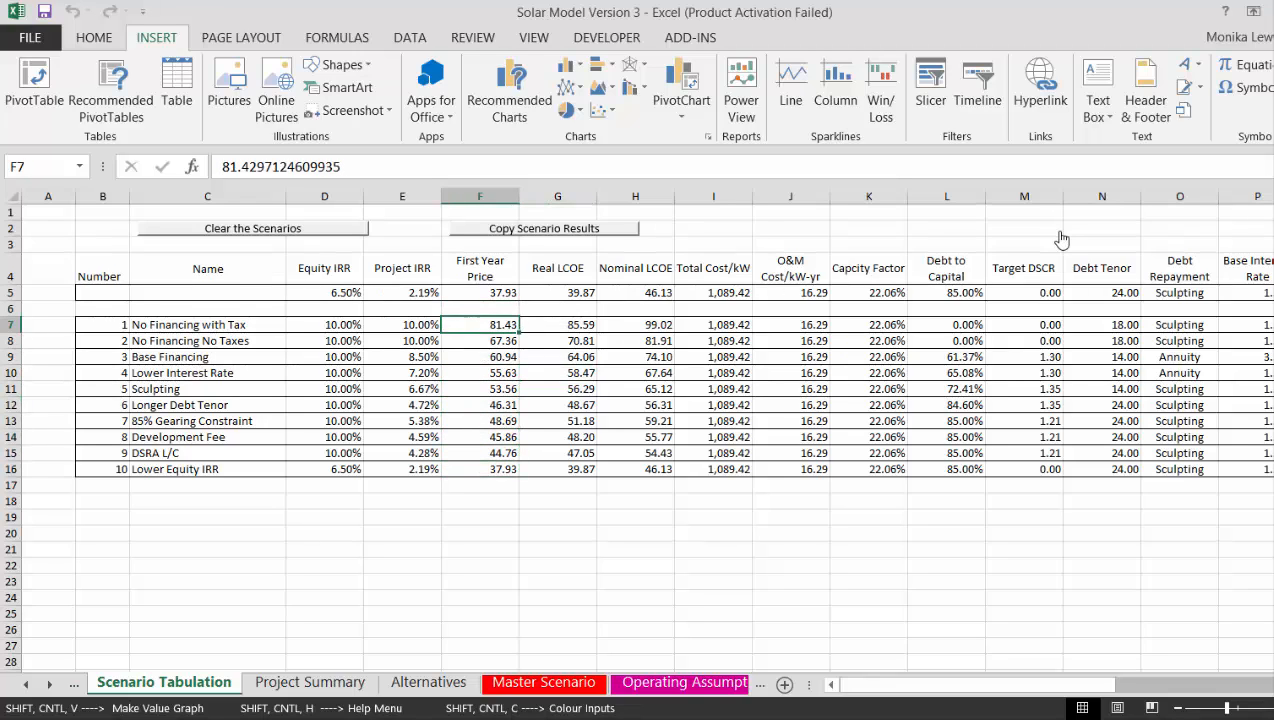
{"action": "key", "text": "Down"}
{"action": "key", "text": "Down"}
{"action": "key", "text": "Down"}
{"action": "key", "text": "Down"}
{"action": "key", "text": "Down"}
{"action": "key", "text": "Down"}
{"action": "key", "text": "Down"}
{"action": "key", "text": "Down"}
{"action": "key", "text": "Down"}
{"action": "key", "text": "Right"}
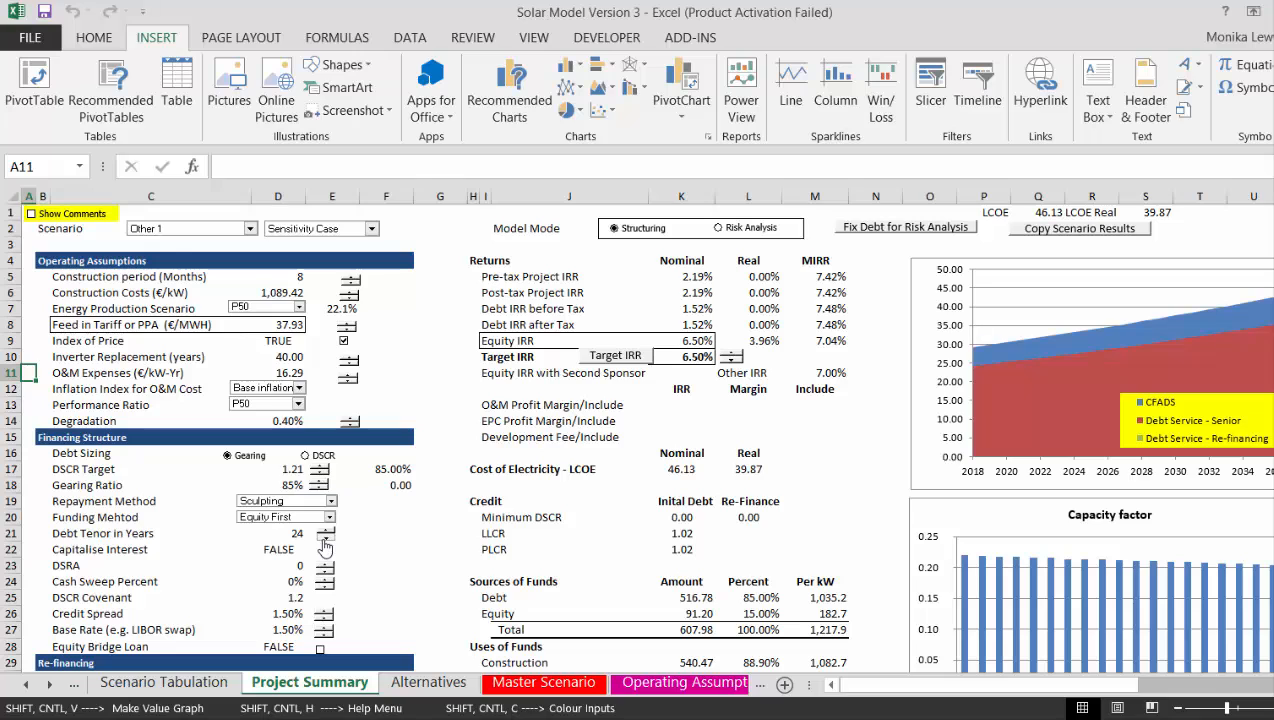
Re-run the Target IRR calculation on the Project Summary sheet and return to the Scenario Tabulation sheet
{"action": "left_click", "coordinate": [616, 361]}
{"action": "left_click", "coordinate": [431, 520]}
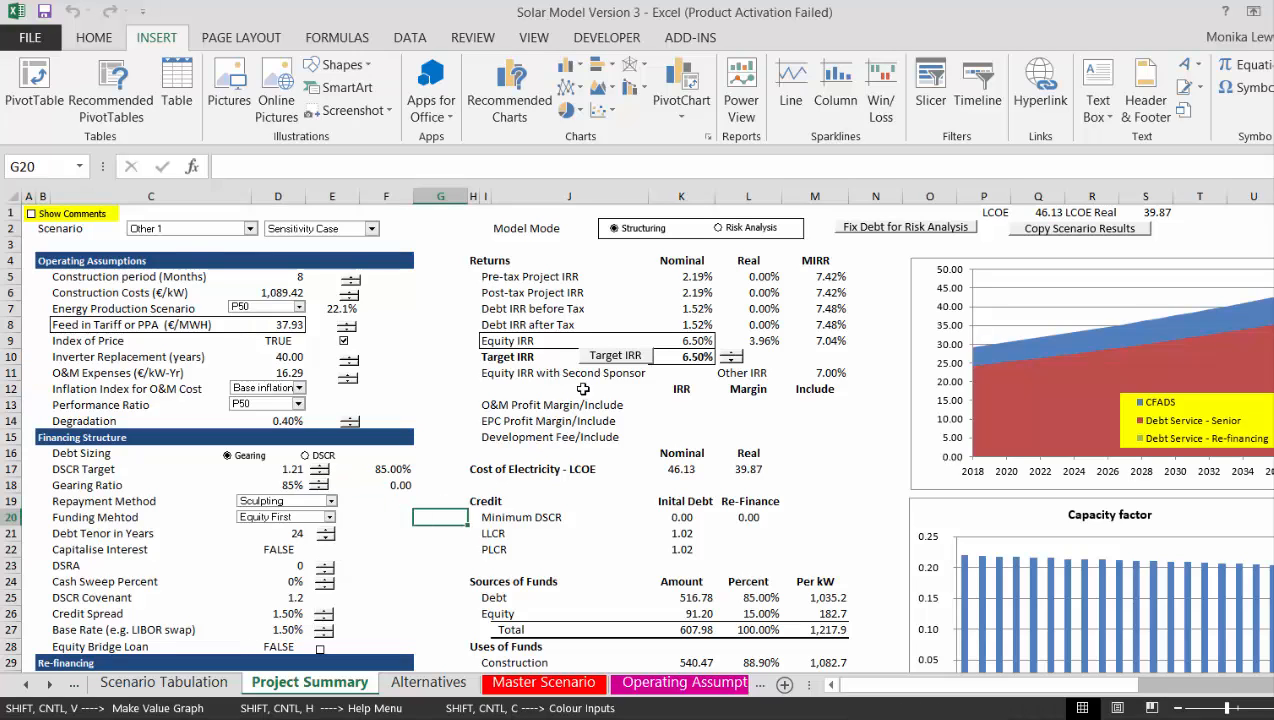
{"action": "left_click", "coordinate": [615, 361]}
{"action": "key", "text": "ctrl+Page_Up"}
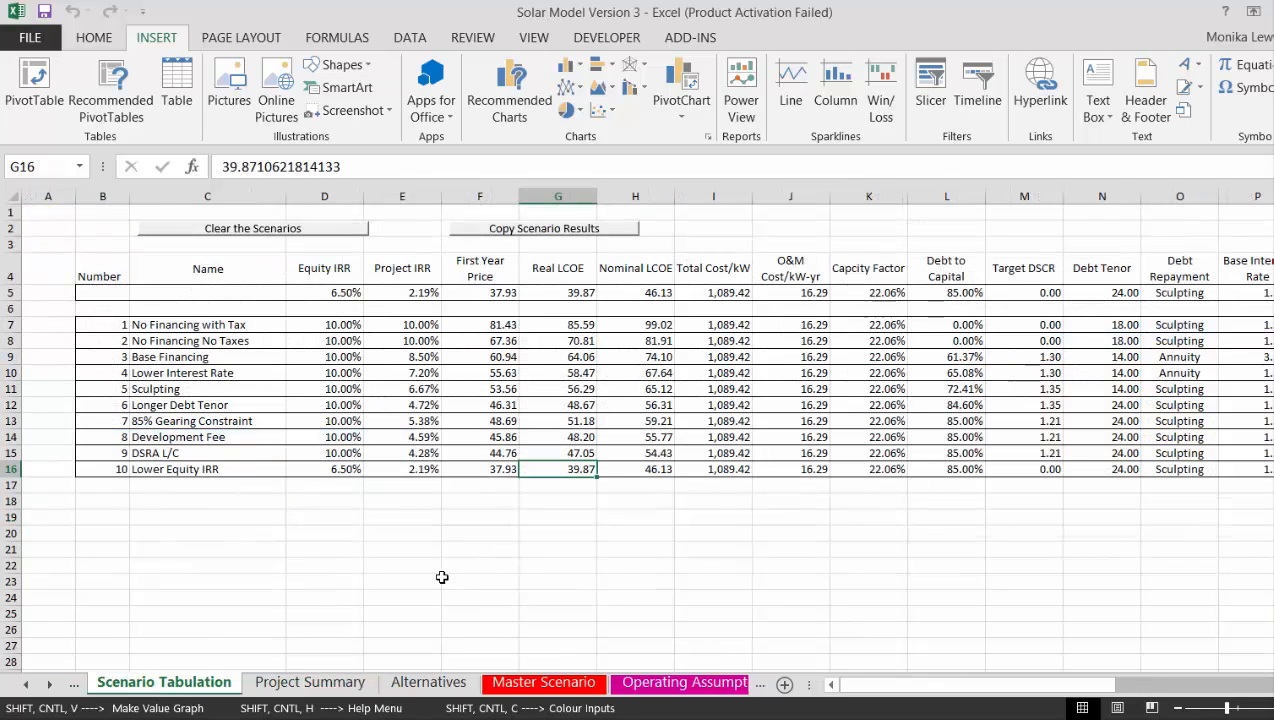
Create a copy of the Scenario Tabulation sheet in a new workbook
{"action": "key", "text": "Up"}
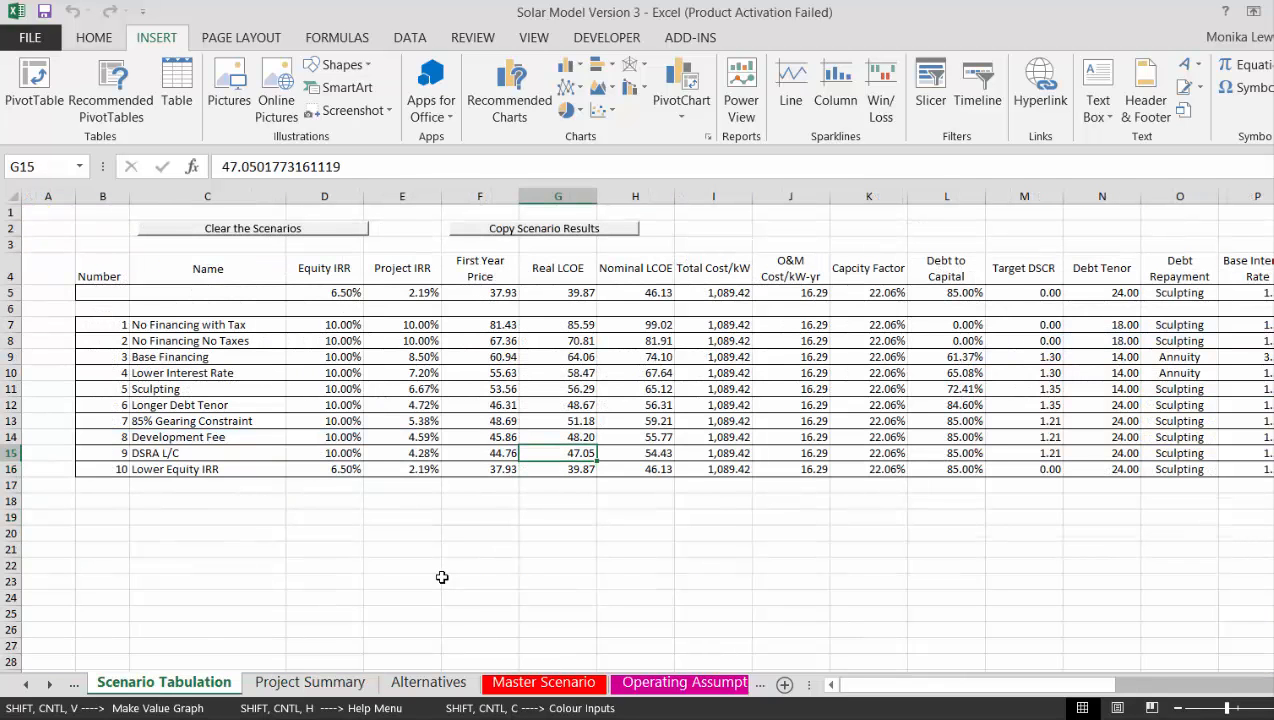
{"action": "key", "text": "alt+e"}
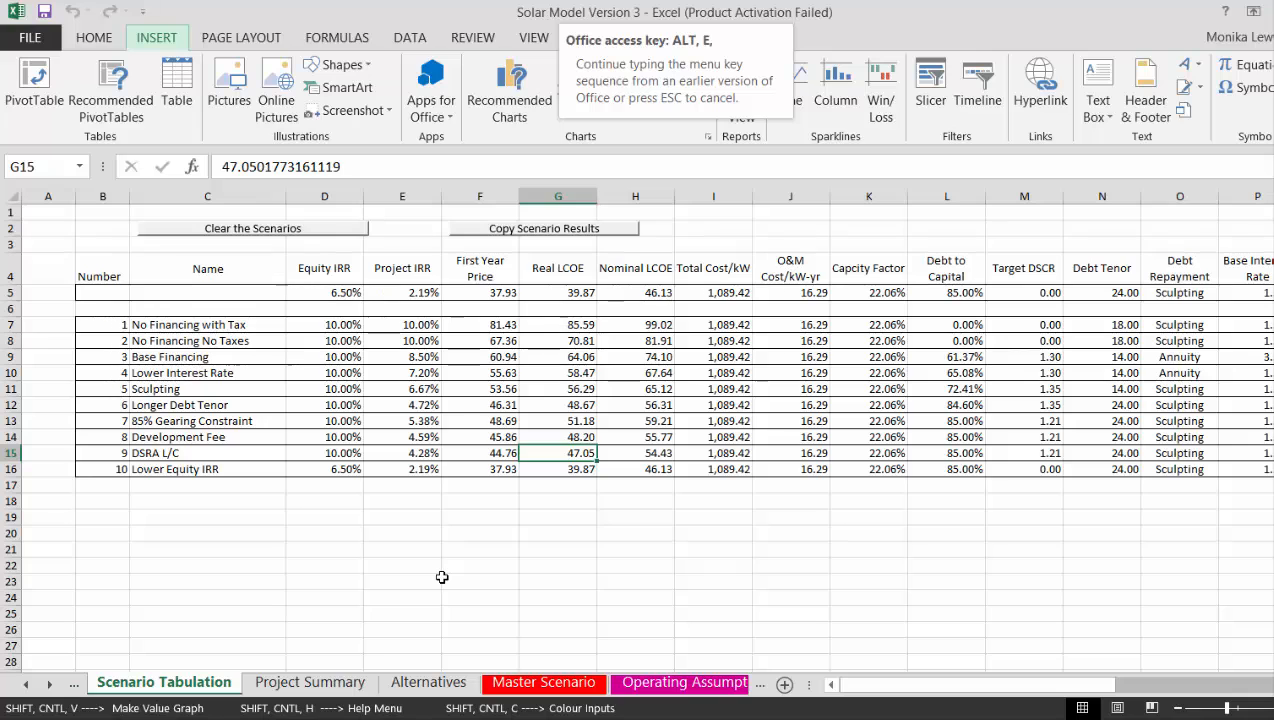
{"action": "key", "text": "m"}
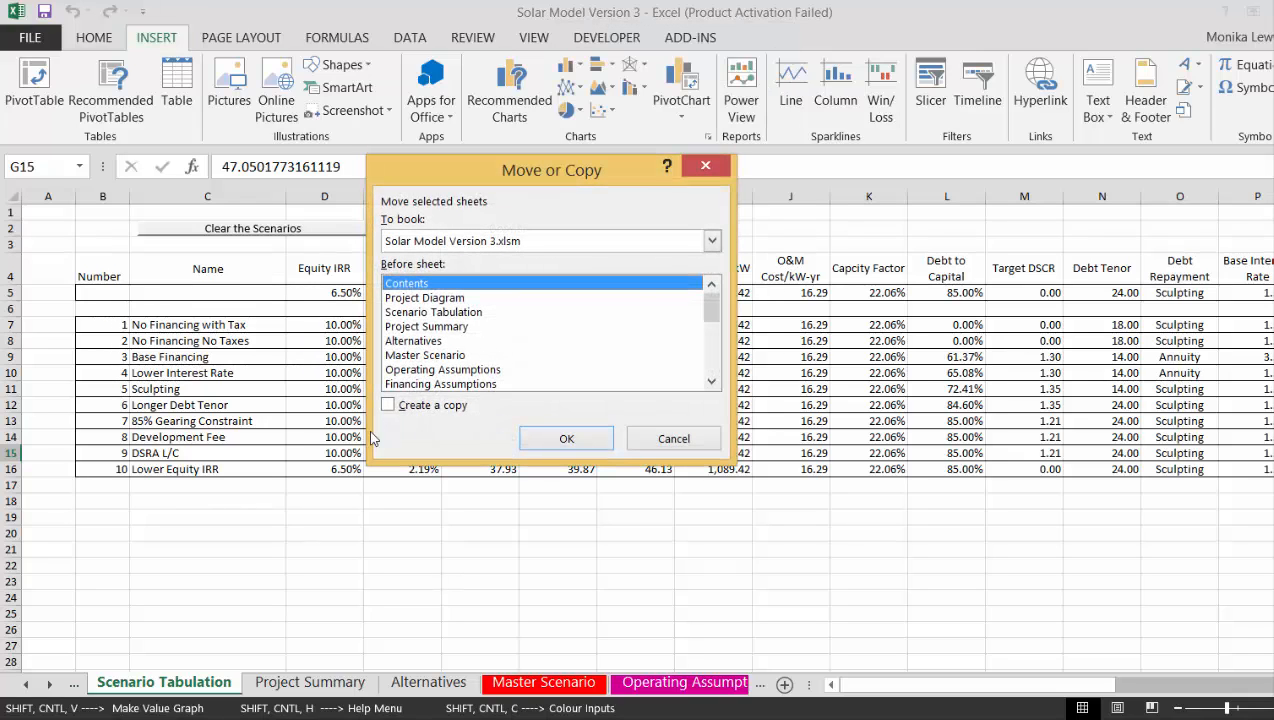
{"action": "left_click", "coordinate": [712, 242]}
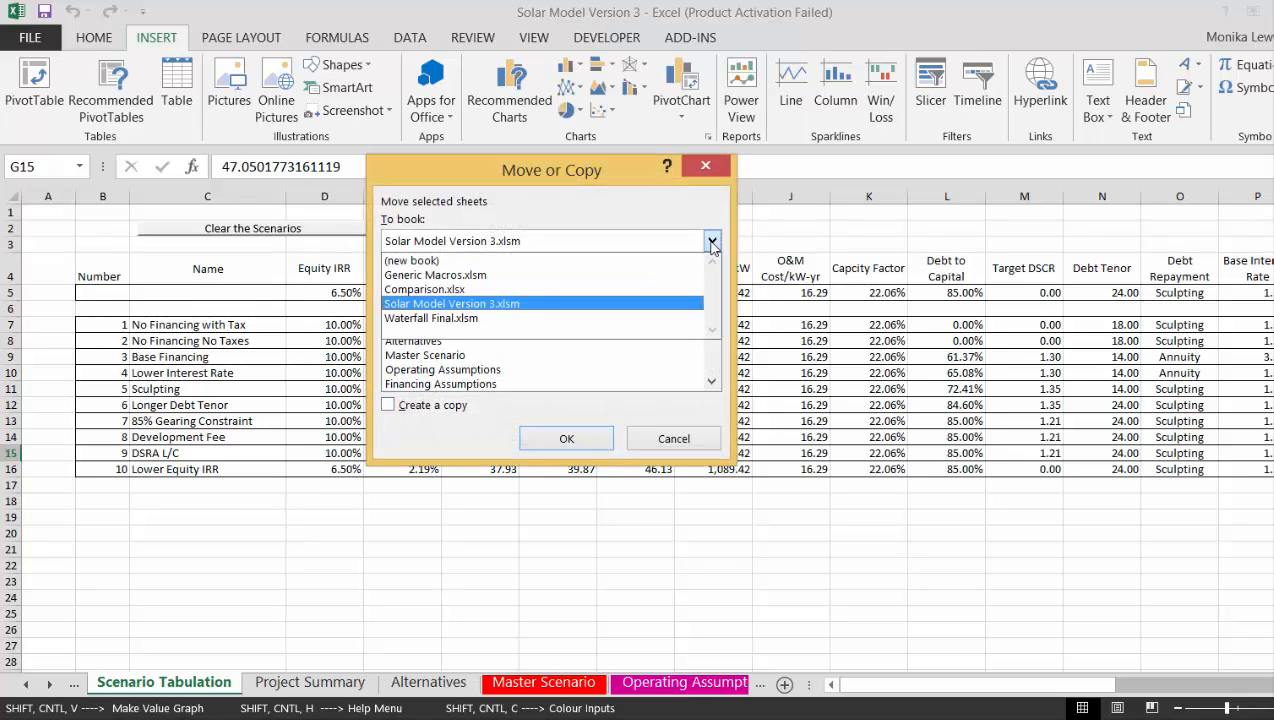
{"action": "left_click", "coordinate": [577, 261]}
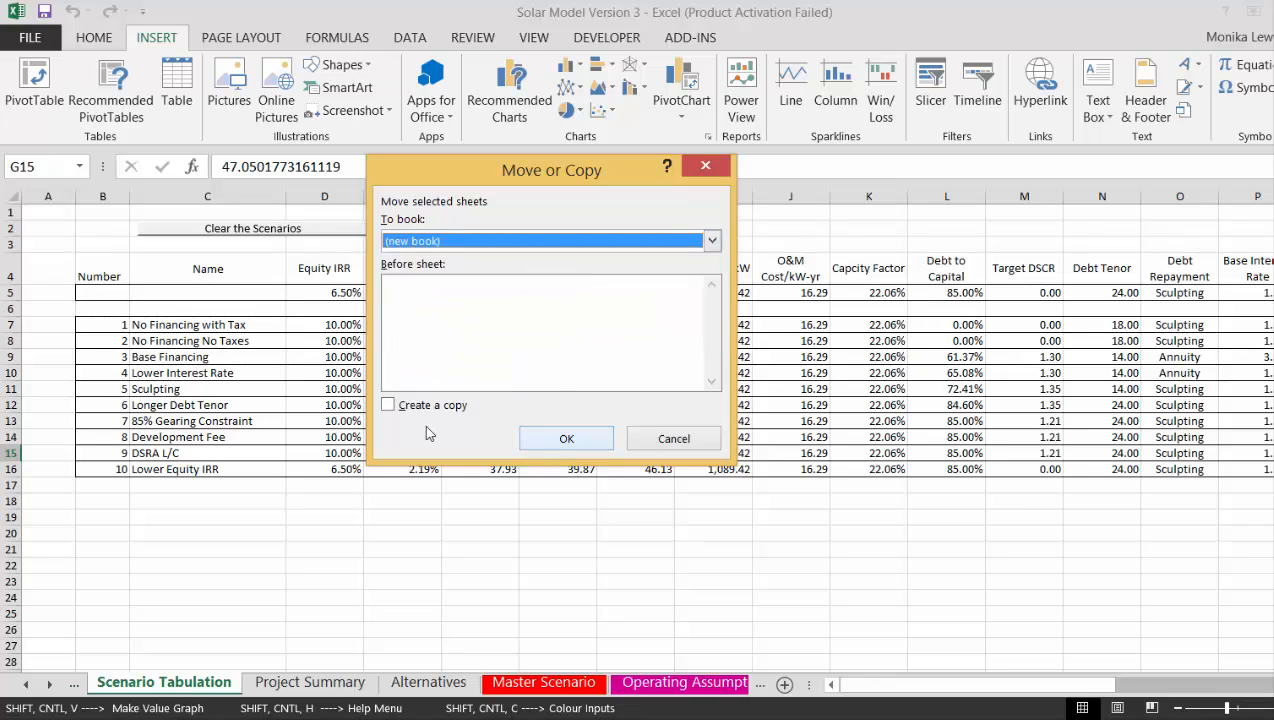
{"action": "left_click", "coordinate": [388, 405]}
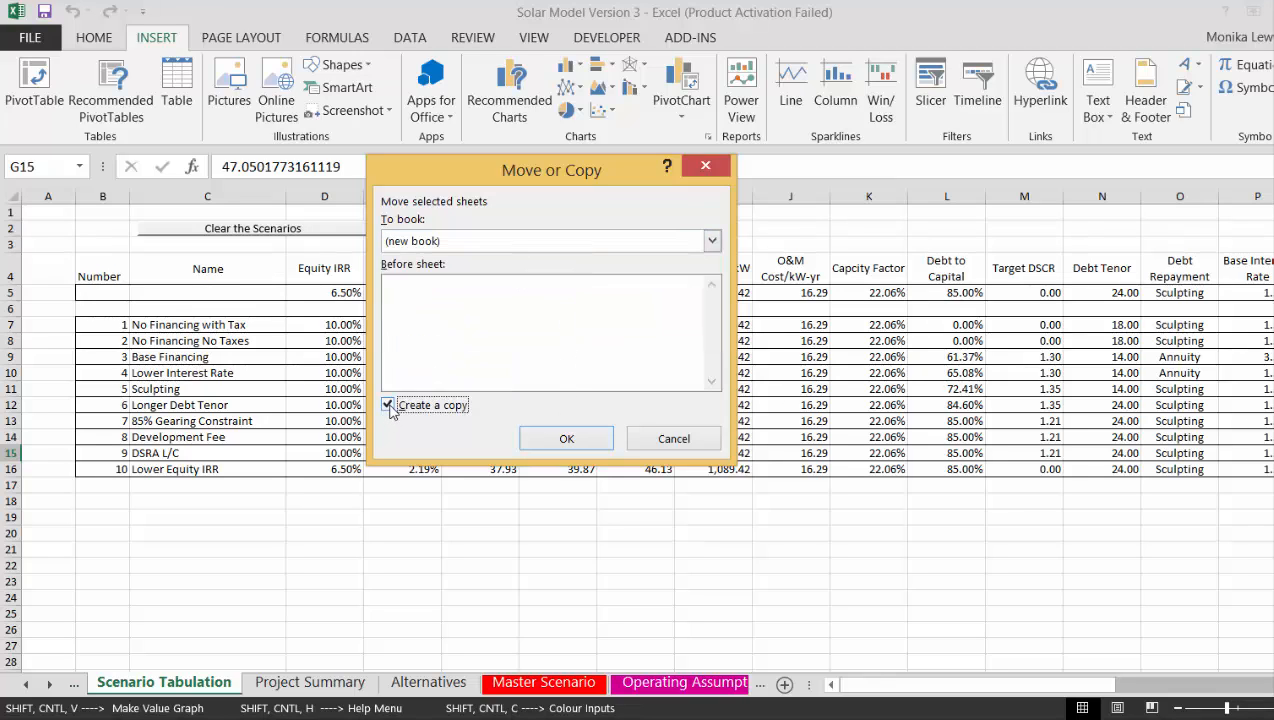
{"action": "left_click", "coordinate": [540, 443]}
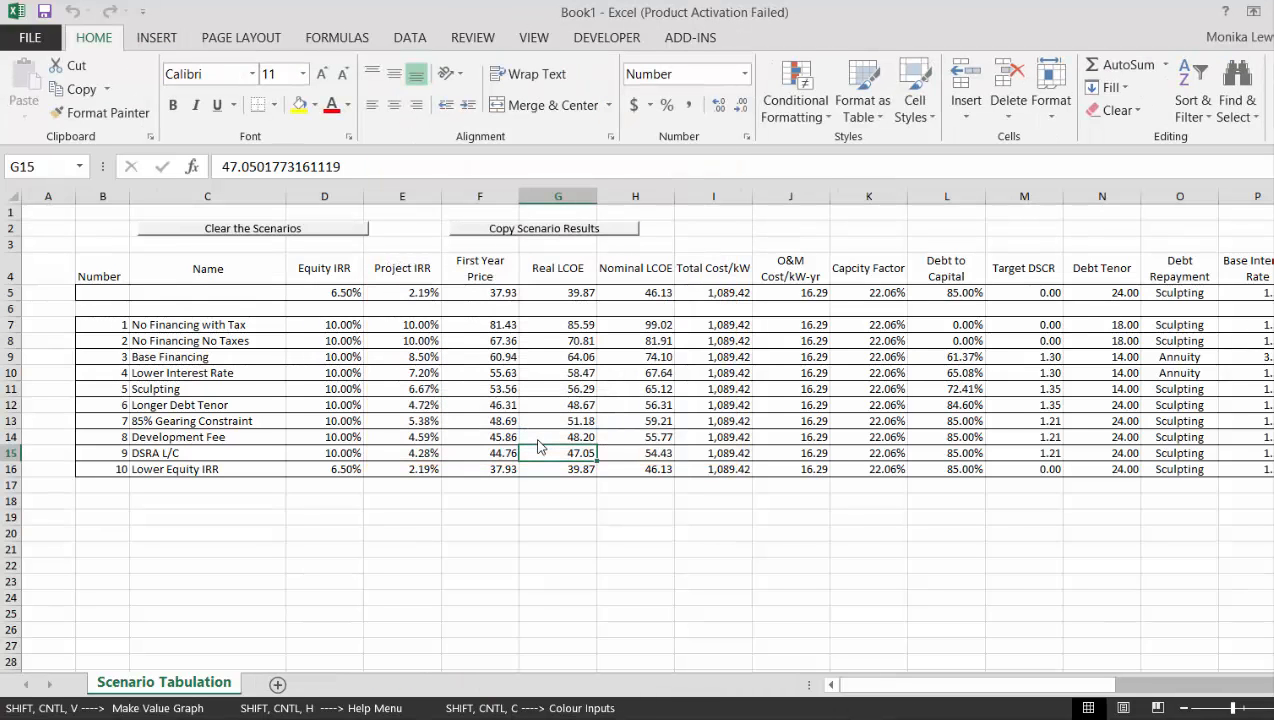
Link cell C20 below the copied table to the first scenario's name in C7
{"action": "key", "text": "Down"}
{"action": "key", "text": "Down"}
{"action": "key", "text": "Down"}
{"action": "key", "text": "Down"}
{"action": "key", "text": "Right"}
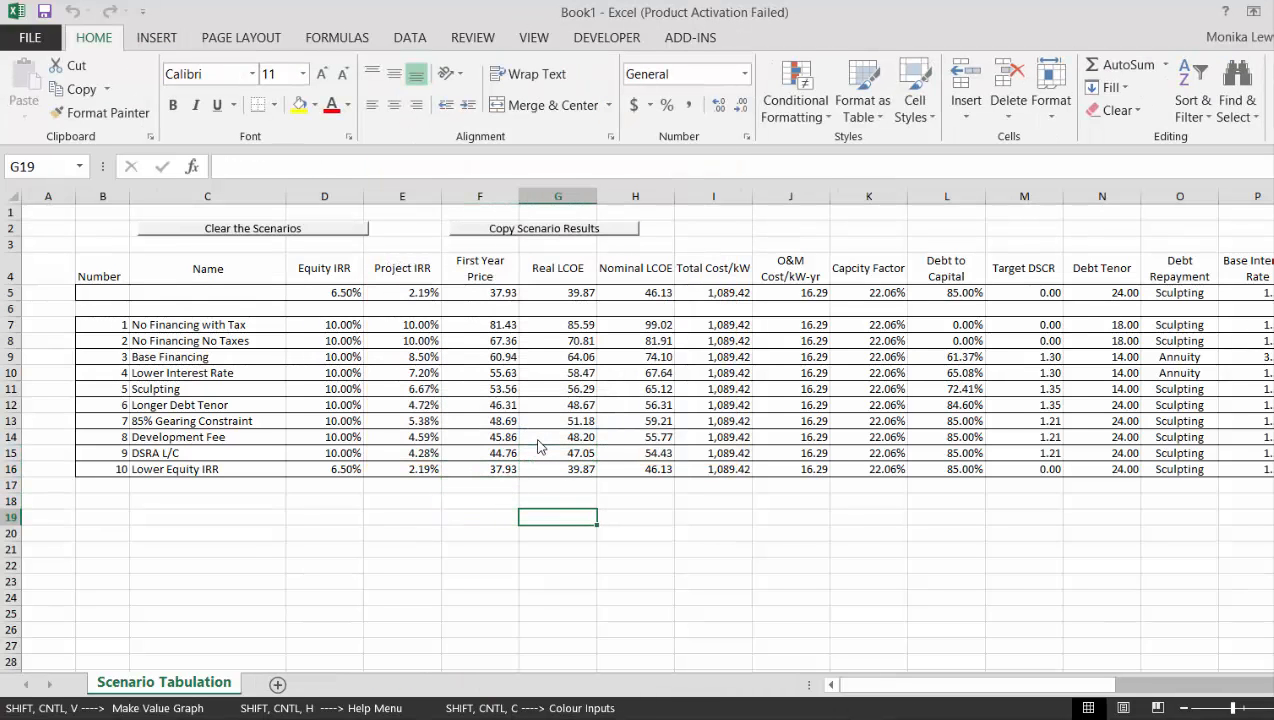
{"action": "key", "text": "Right"}
{"action": "key", "text": "Left"}
{"action": "key", "text": "Down"}
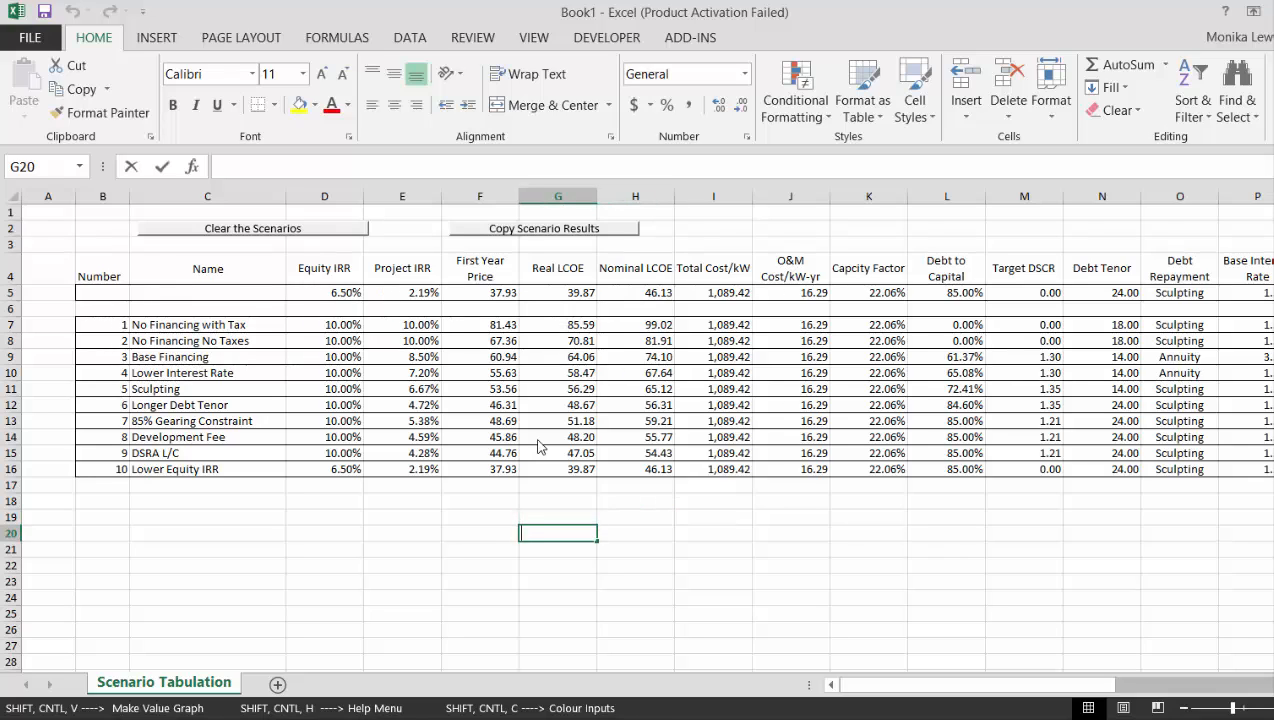
{"action": "type", "text": "="}
{"action": "key", "text": "Escape"}
{"action": "key", "text": "Left"}
{"action": "key", "text": "Left"}
{"action": "key", "text": "Left"}
{"action": "key", "text": "Left"}
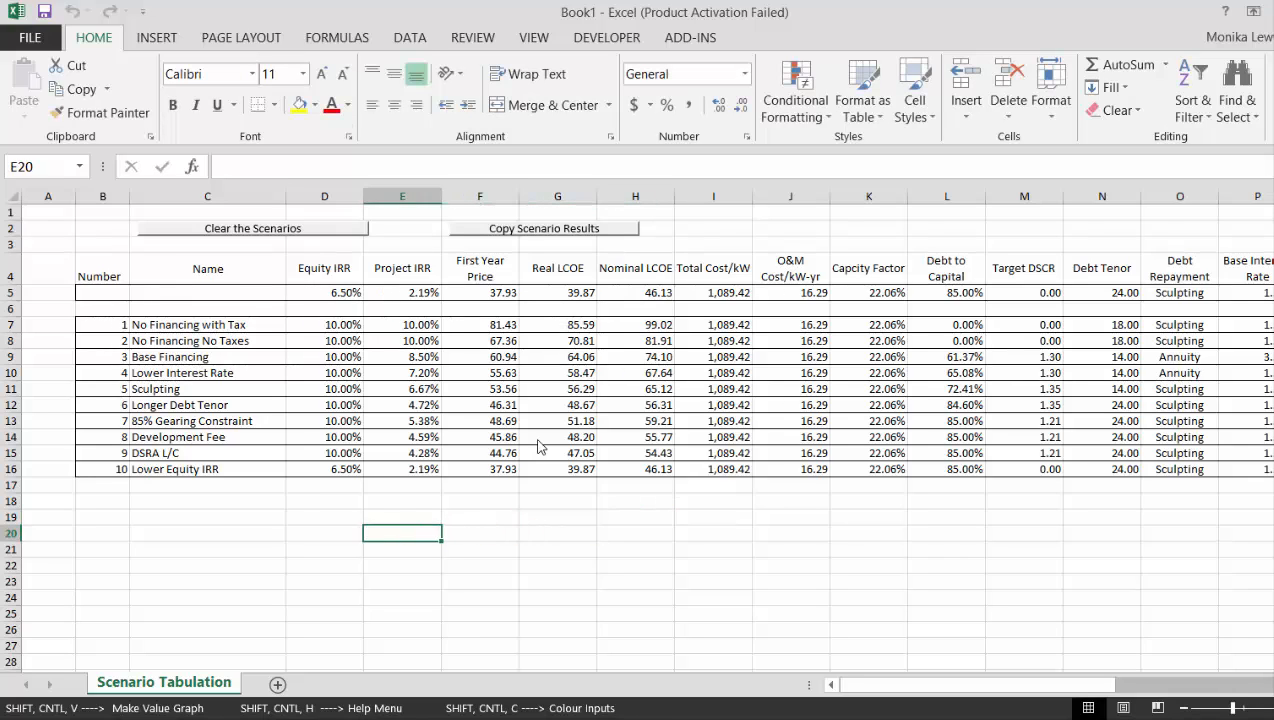
{"action": "type", "text": "="}
{"action": "key", "text": "Up"}
{"action": "key", "text": "Up"}
{"action": "key", "text": "Up"}
{"action": "key", "text": "Up"}
{"action": "key", "text": "Up"}
{"action": "key", "text": "Up"}
{"action": "key", "text": "Up"}
{"action": "key", "text": "Up"}
{"action": "key", "text": "Up"}
{"action": "key", "text": "Up"}
{"action": "key", "text": "Up"}
{"action": "key", "text": "Up"}
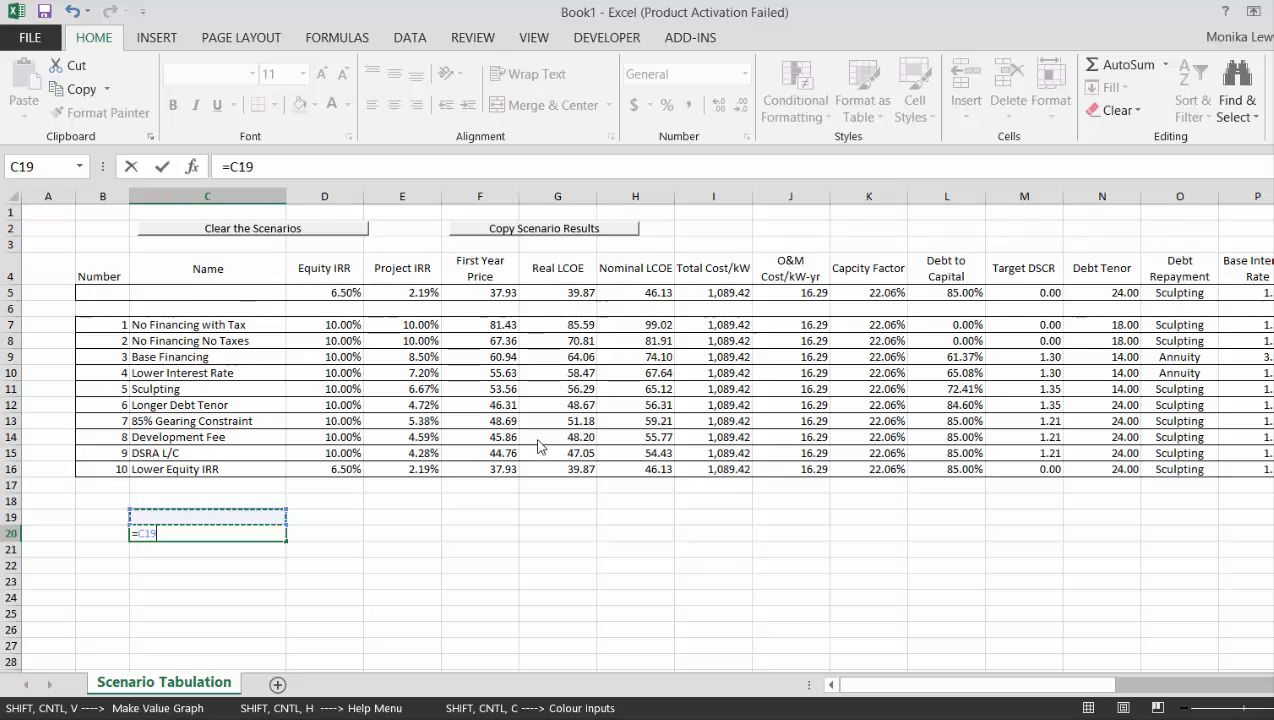
{"action": "key", "text": "Up"}
{"action": "key", "text": "Return"}
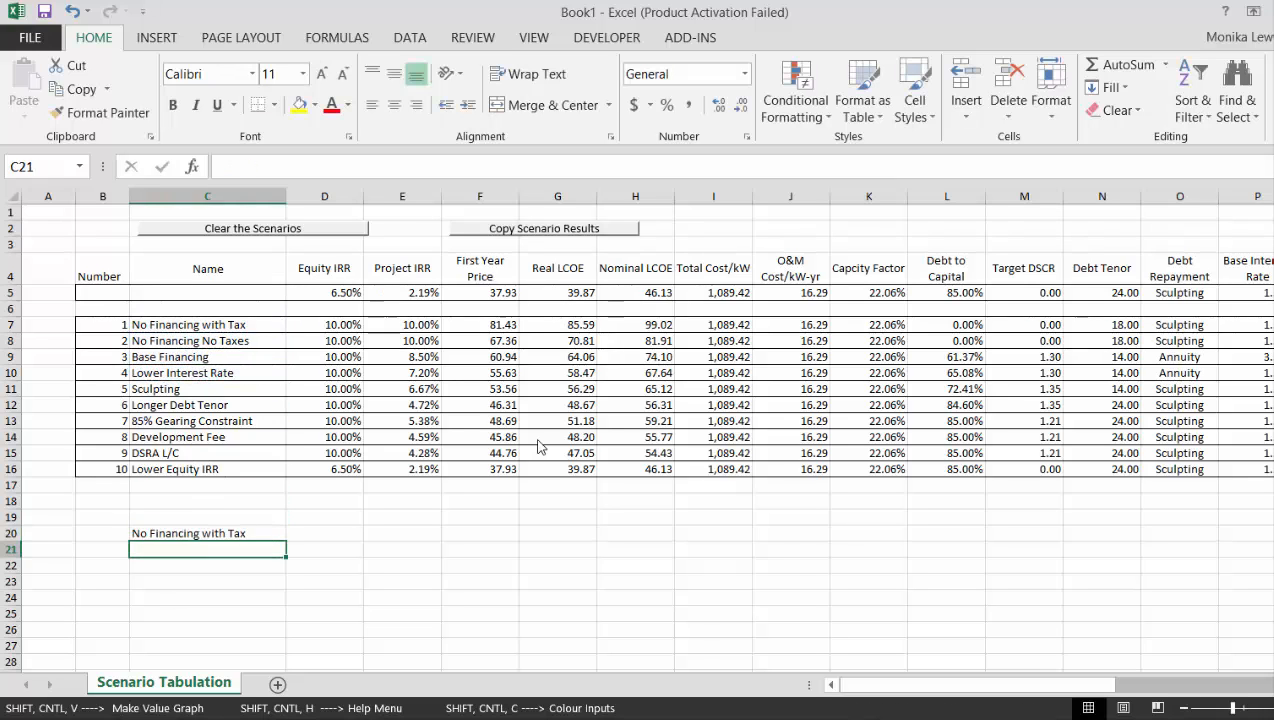
Link cell D20 to the Nominal LCOE of No Financing with Tax using =H7
{"action": "key", "text": "Up"}
{"action": "key", "text": "Right"}
{"action": "type", "text": "="}
{"action": "key", "text": "Right"}
{"action": "key", "text": "Right"}
{"action": "key", "text": "Right"}
{"action": "key", "text": "Right"}
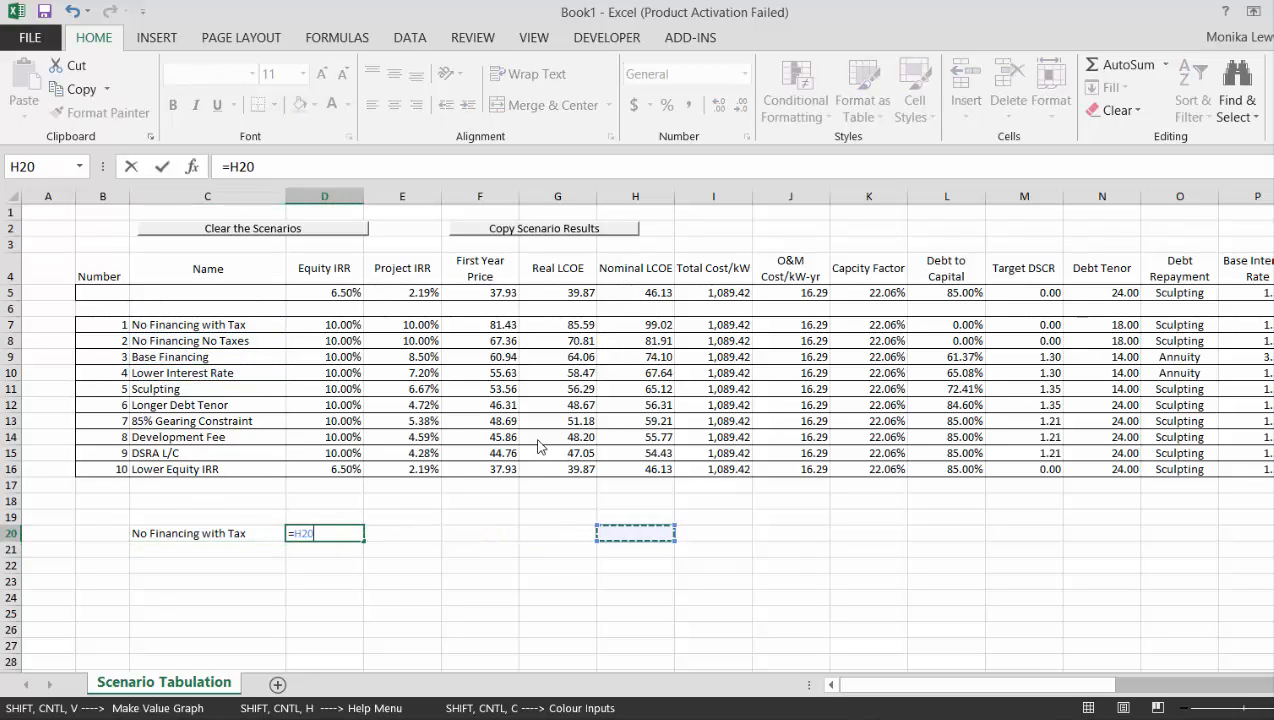
{"action": "key", "text": "Up"}
{"action": "key", "text": "Up"}
{"action": "key", "text": "Up"}
{"action": "key", "text": "Up"}
{"action": "key", "text": "Up"}
{"action": "key", "text": "Up"}
{"action": "key", "text": "Up"}
{"action": "key", "text": "Up"}
{"action": "key", "text": "Up"}
{"action": "key", "text": "Up"}
{"action": "key", "text": "Up"}
{"action": "key", "text": "Up"}
{"action": "key", "text": "Up"}
{"action": "key", "text": "Return"}
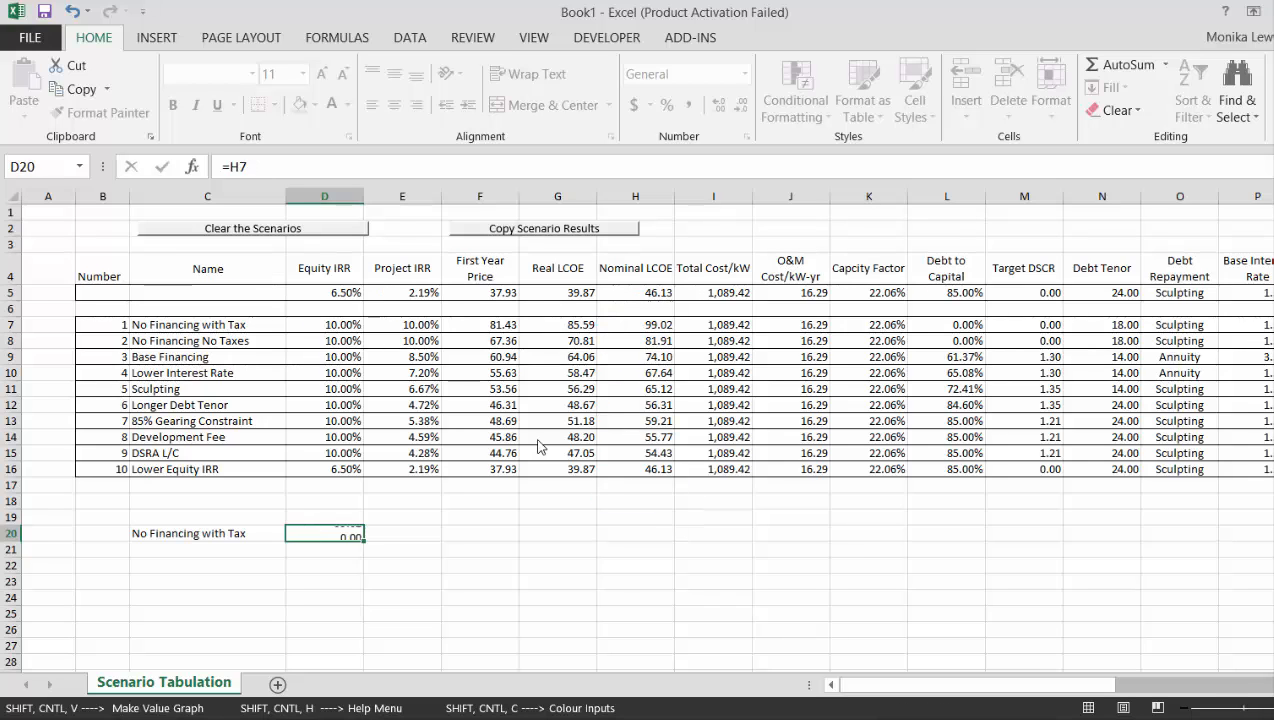
Link cell C21 to the second scenario's name, No Financing No Taxes, using =C8
{"action": "key", "text": "Left"}
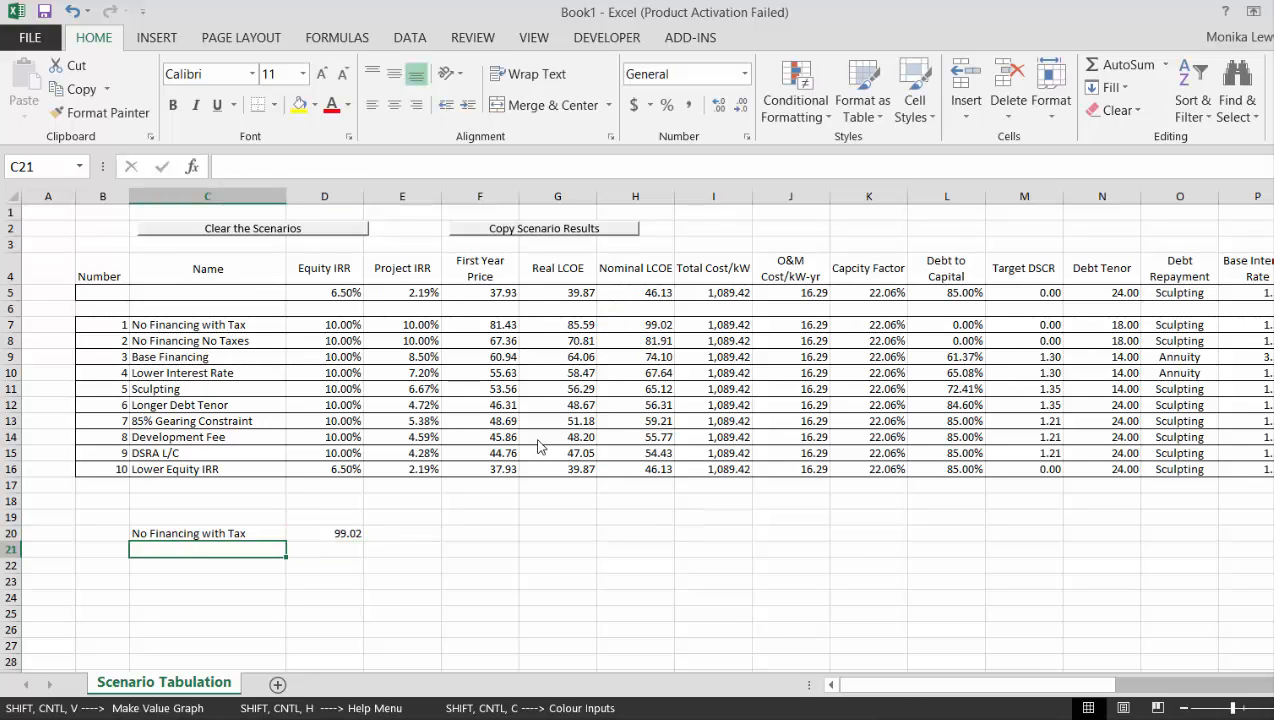
{"action": "type", "text": "="}
{"action": "key", "text": "Up"}
{"action": "key", "text": "Up"}
{"action": "key", "text": "Up"}
{"action": "key", "text": "Up"}
{"action": "key", "text": "Up"}
{"action": "key", "text": "Up"}
{"action": "key", "text": "Up"}
{"action": "key", "text": "Up"}
{"action": "key", "text": "Up"}
{"action": "key", "text": "Up"}
{"action": "key", "text": "Up"}
{"action": "key", "text": "Up"}
{"action": "key", "text": "Up"}
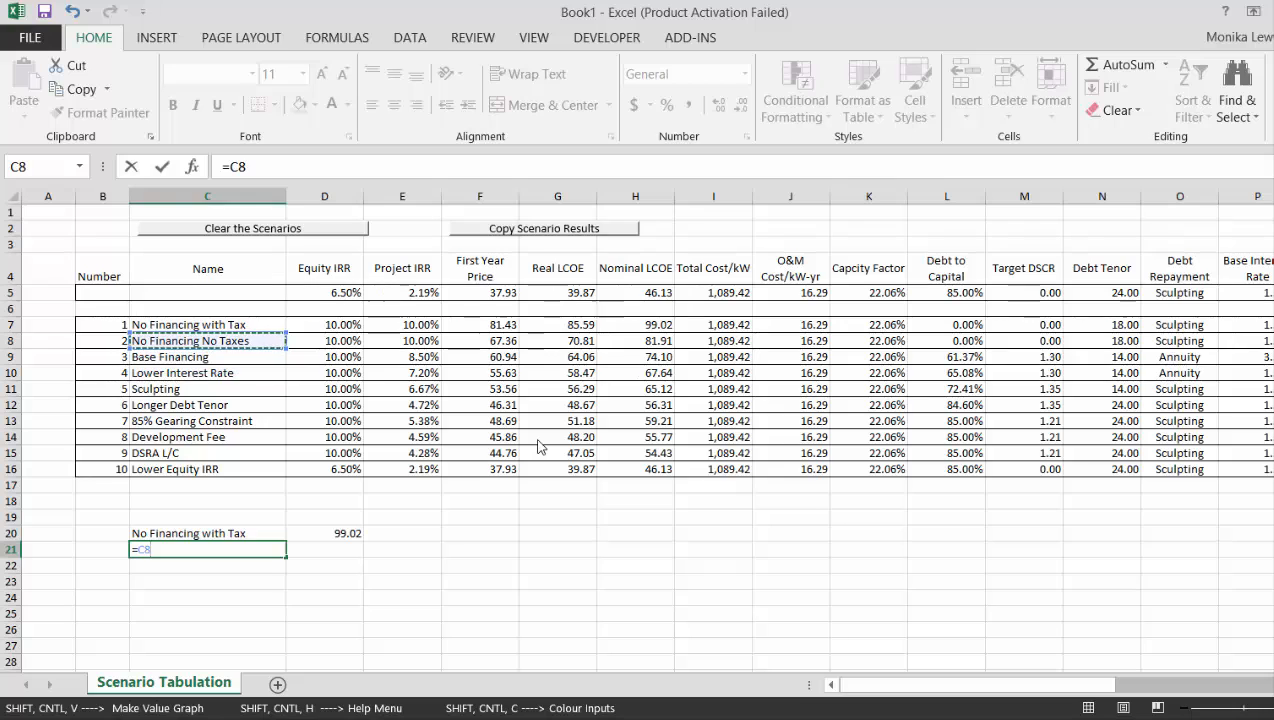
{"action": "key", "text": "Return"}
Enter =H8-H7 in cell D21 to calculate the change in Nominal LCOE from the previous scenario
{"action": "key", "text": "Up"}
{"action": "key", "text": "Right"}
{"action": "type", "text": "="}
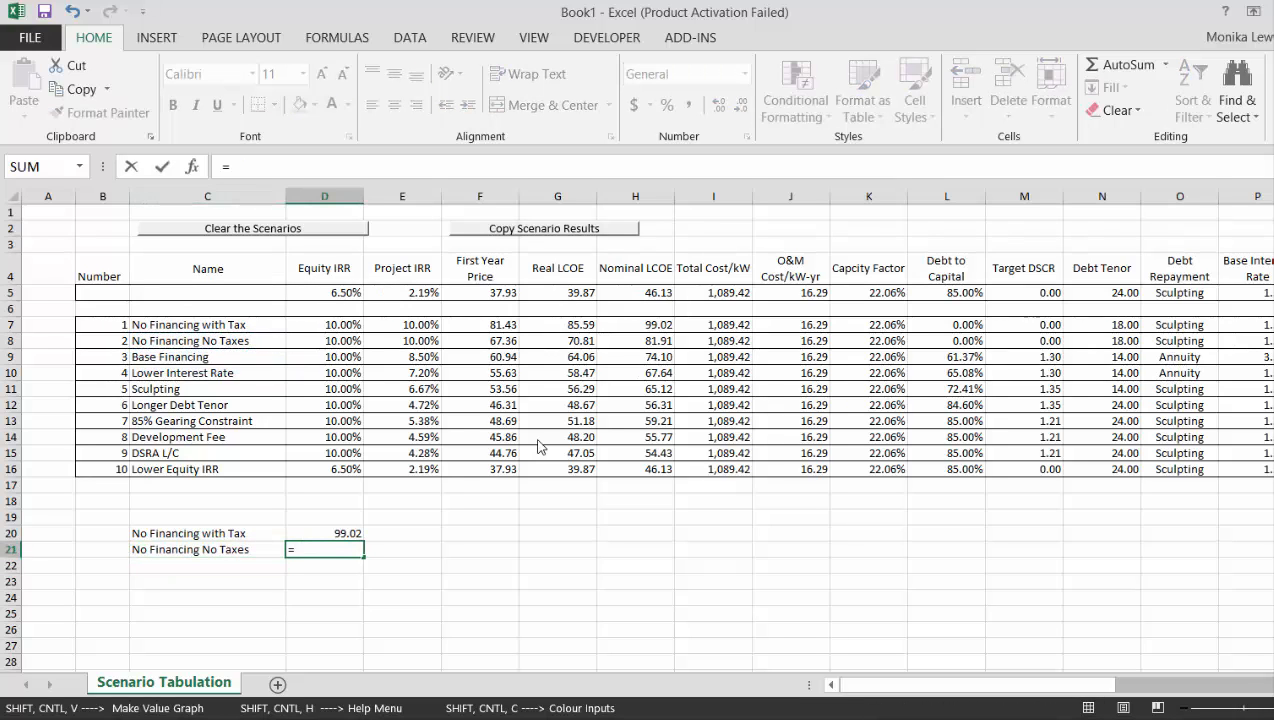
{"action": "key", "text": "Right"}
{"action": "key", "text": "Up"}
{"action": "key", "text": "Up"}
{"action": "key", "text": "Up"}
{"action": "key", "text": "Up"}
{"action": "key", "text": "Up"}
{"action": "key", "text": "Up"}
{"action": "key", "text": "Up"}
{"action": "key", "text": "Up"}
{"action": "key", "text": "Up"}
{"action": "key", "text": "Up"}
{"action": "key", "text": "Up"}
{"action": "key", "text": "Up"}
{"action": "key", "text": "Up"}
{"action": "key", "text": "Right"}
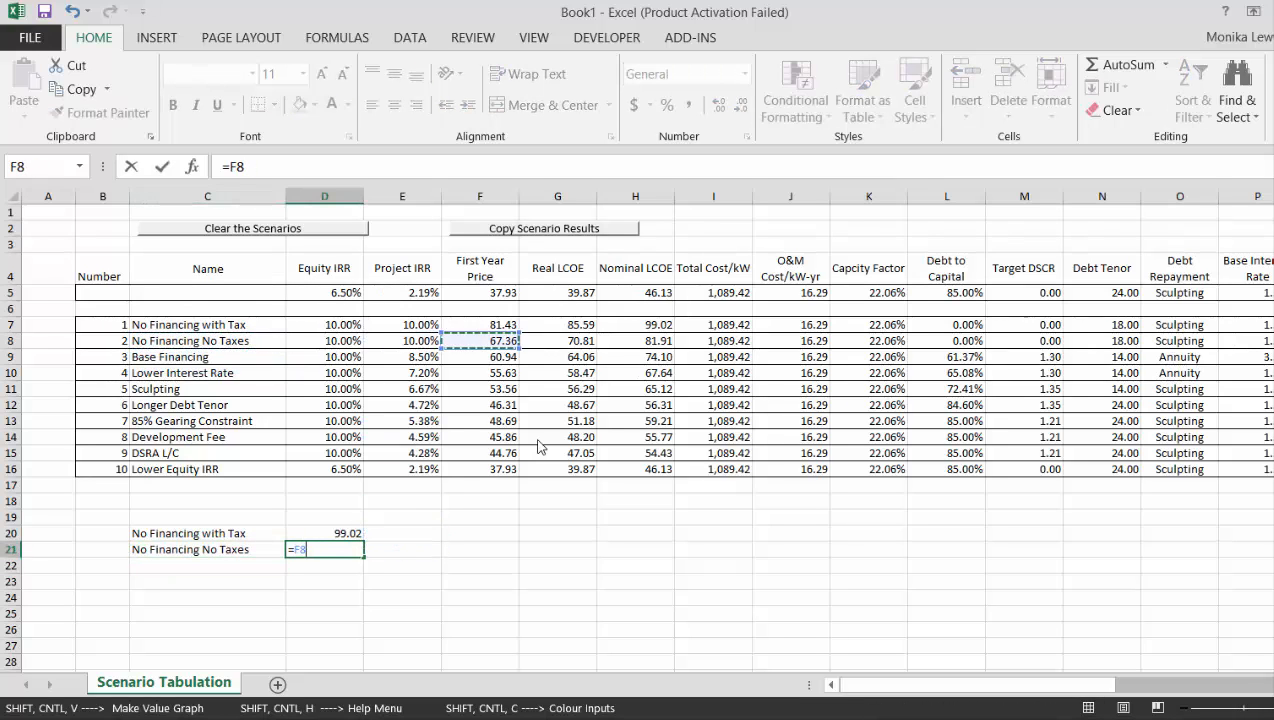
{"action": "key", "text": "Right"}
{"action": "key", "text": "Right"}
{"action": "type", "text": "-"}
{"action": "key", "text": "Up"}
{"action": "key", "text": "Up"}
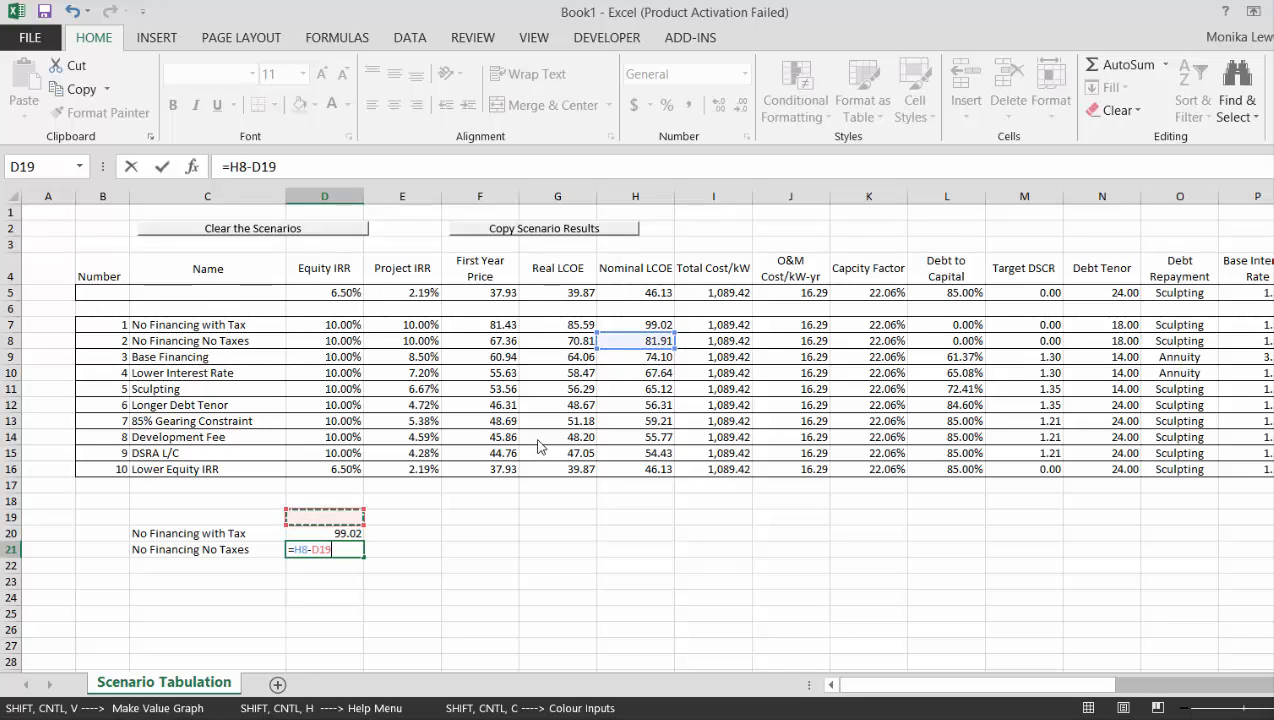
{"action": "key", "text": "Up"}
{"action": "key", "text": "Up"}
{"action": "key", "text": "Up"}
{"action": "key", "text": "Up"}
{"action": "key", "text": "Up"}
{"action": "key", "text": "Up"}
{"action": "key", "text": "Up"}
{"action": "key", "text": "Up"}
{"action": "key", "text": "Up"}
{"action": "key", "text": "Up"}
{"action": "key", "text": "Up"}
{"action": "key", "text": "Up"}
{"action": "key", "text": "Right"}
{"action": "key", "text": "Right"}
{"action": "key", "text": "Right"}
{"action": "key", "text": "Right"}
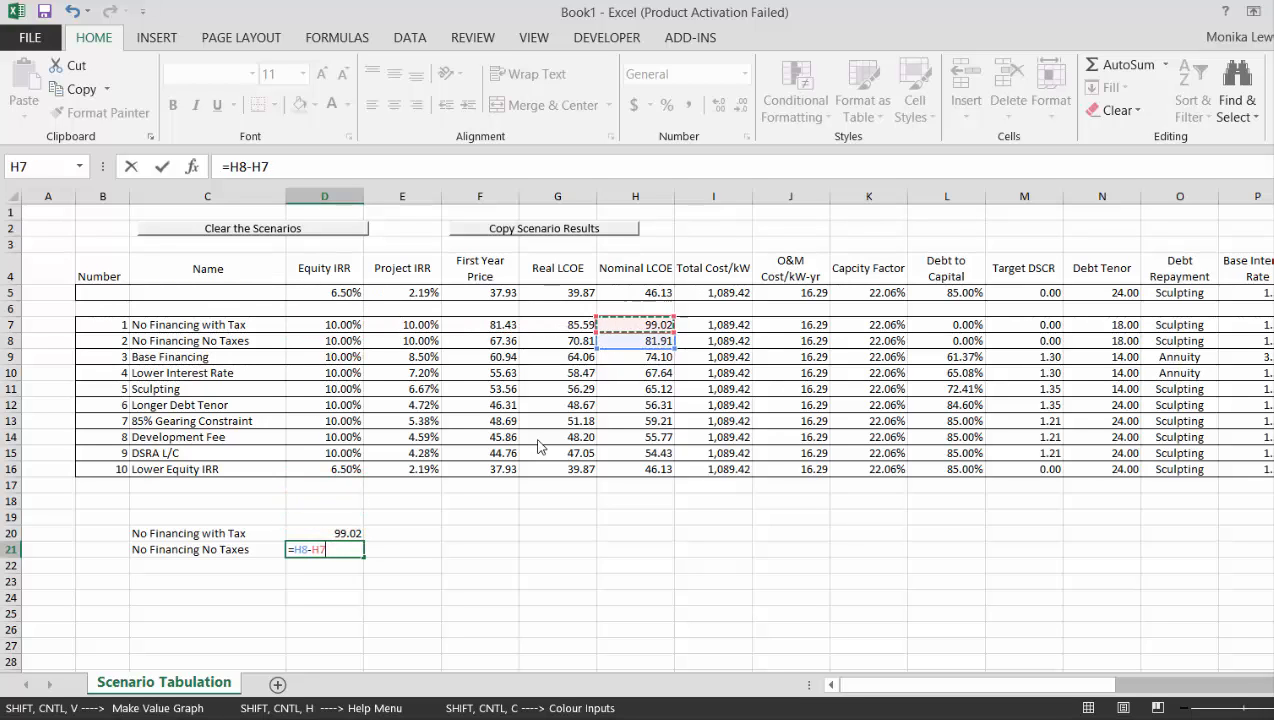
{"action": "key", "text": "Return"}
Fill the name and LCOE-change formulas in C21:D21 down through row 30
{"action": "key", "text": "Up"}
{"action": "key", "text": "Left"}
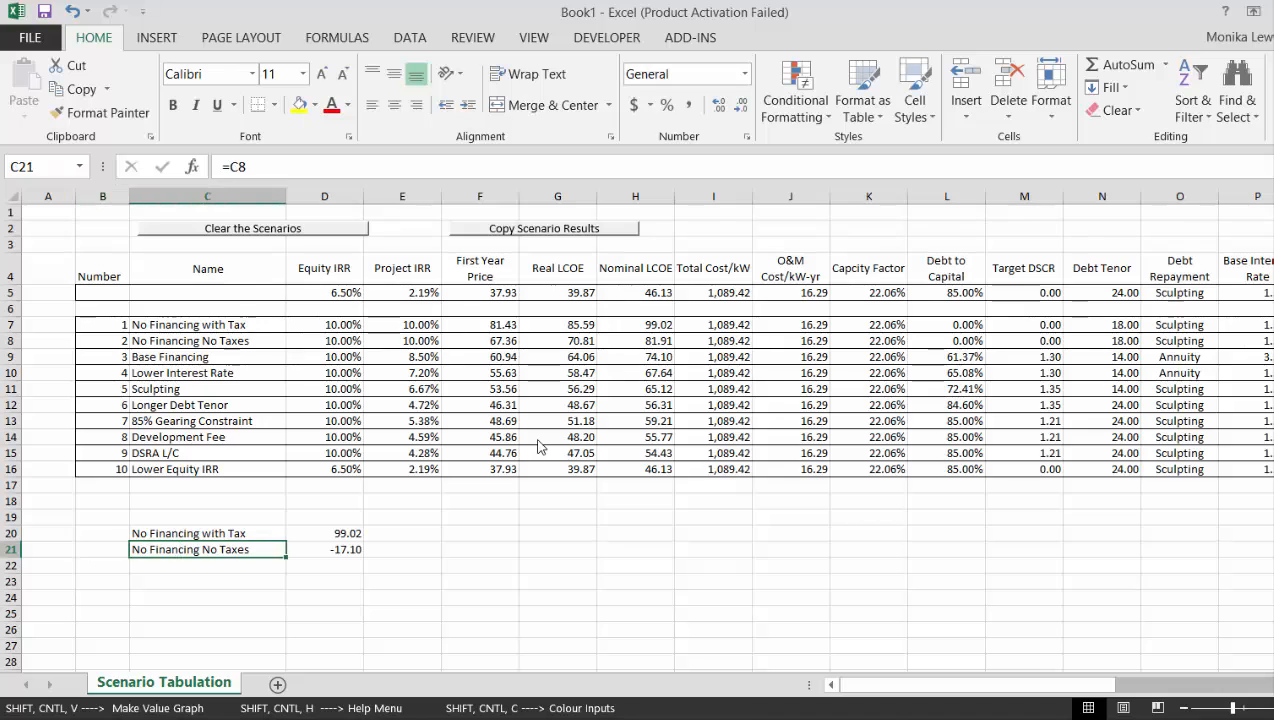
{"action": "key", "text": "shift+Right"}
{"action": "key", "text": "shift+Down"}
{"action": "key", "text": "shift+Down"}
{"action": "key", "text": "shift+Down"}
{"action": "key", "text": "shift+Down"}
{"action": "key", "text": "shift+Down"}
{"action": "key", "text": "shift+Down"}
{"action": "key", "text": "shift+Down"}
{"action": "key", "text": "shift+Down"}
{"action": "key", "text": "shift+Down"}
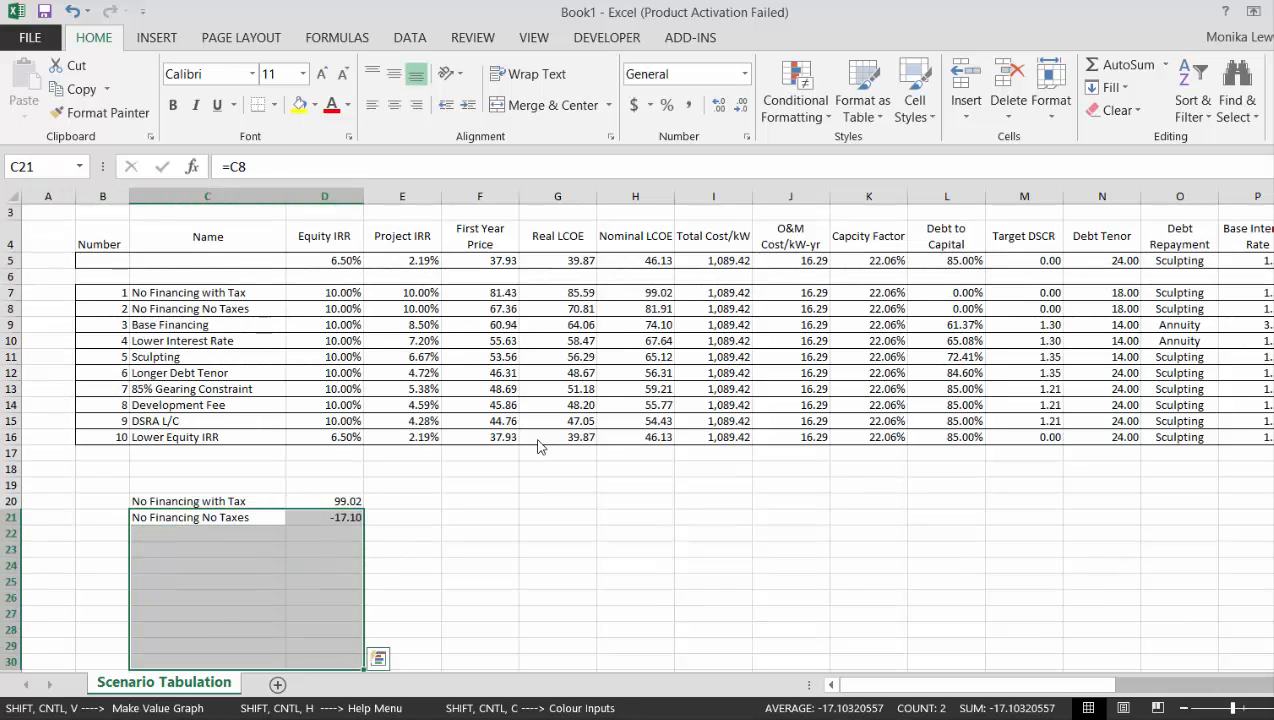
{"action": "key", "text": "ctrl+d"}
Clear the surplus name and LCOE-change formulas from C30:D30 below the Lower Equity IRR row
{"action": "key", "text": "Down"}
{"action": "key", "text": "Down"}
{"action": "key", "text": "Down"}
{"action": "key", "text": "Down"}
{"action": "key", "text": "Down"}
{"action": "key", "text": "Down"}
{"action": "key", "text": "Down"}
{"action": "key", "text": "Down"}
{"action": "key", "text": "Down"}
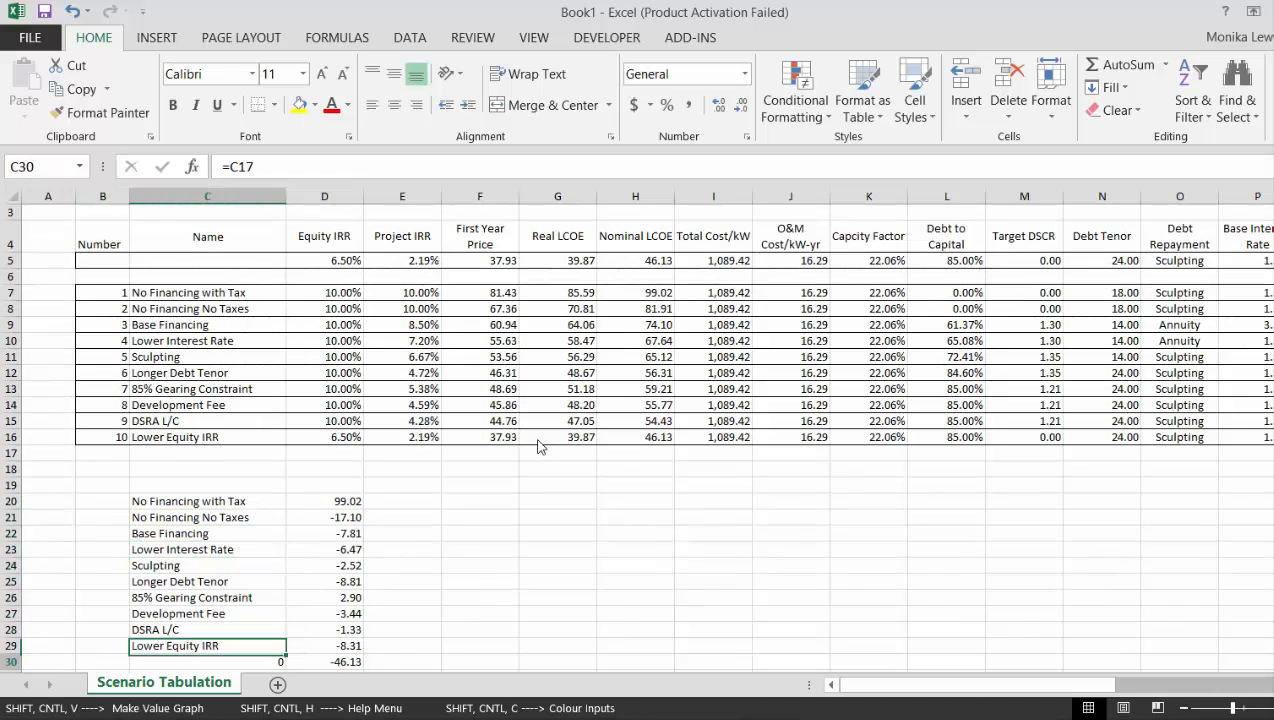
{"action": "key", "text": "Down"}
{"action": "key", "text": "Down"}
{"action": "key", "text": "Up"}
{"action": "key", "text": "Up"}
{"action": "key", "text": "shift+Right"}
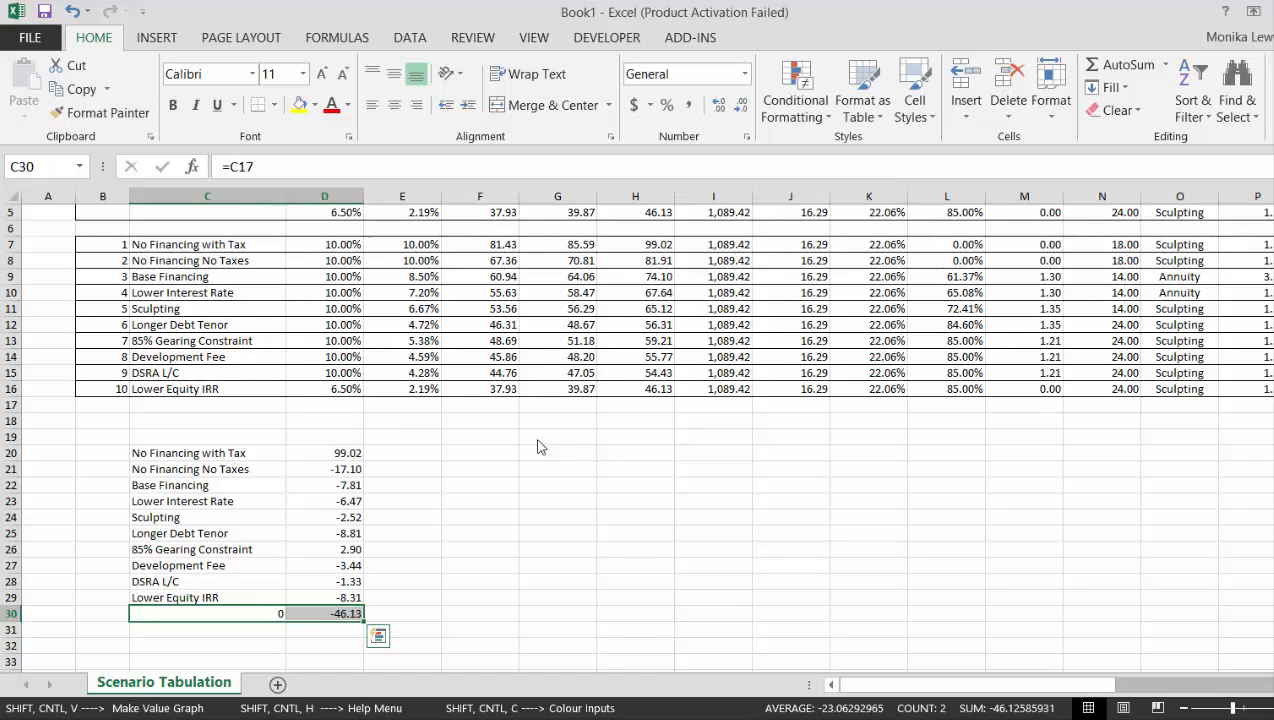
{"action": "key", "text": "Delete"}
Label cell C30 as Final Case, leaving its value in column D blank
{"action": "key", "text": "Left"}
{"action": "key", "text": "Right"}
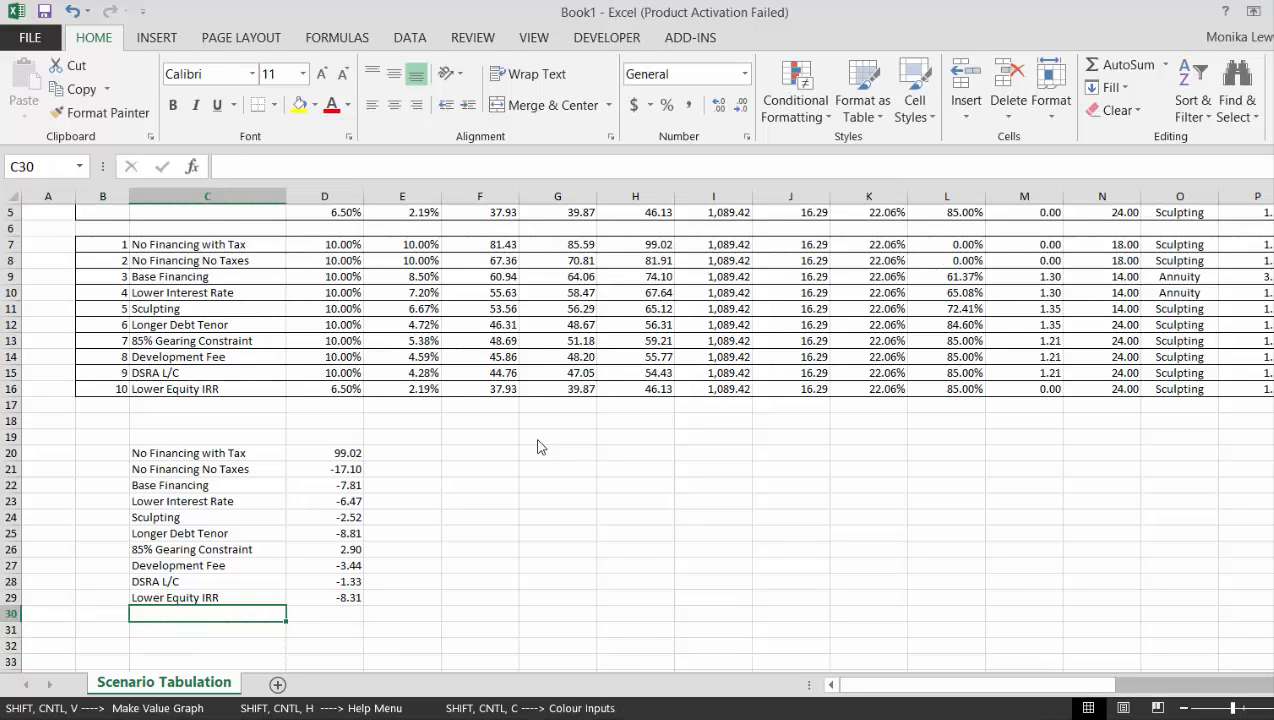
{"action": "type", "text": "Final Case"}
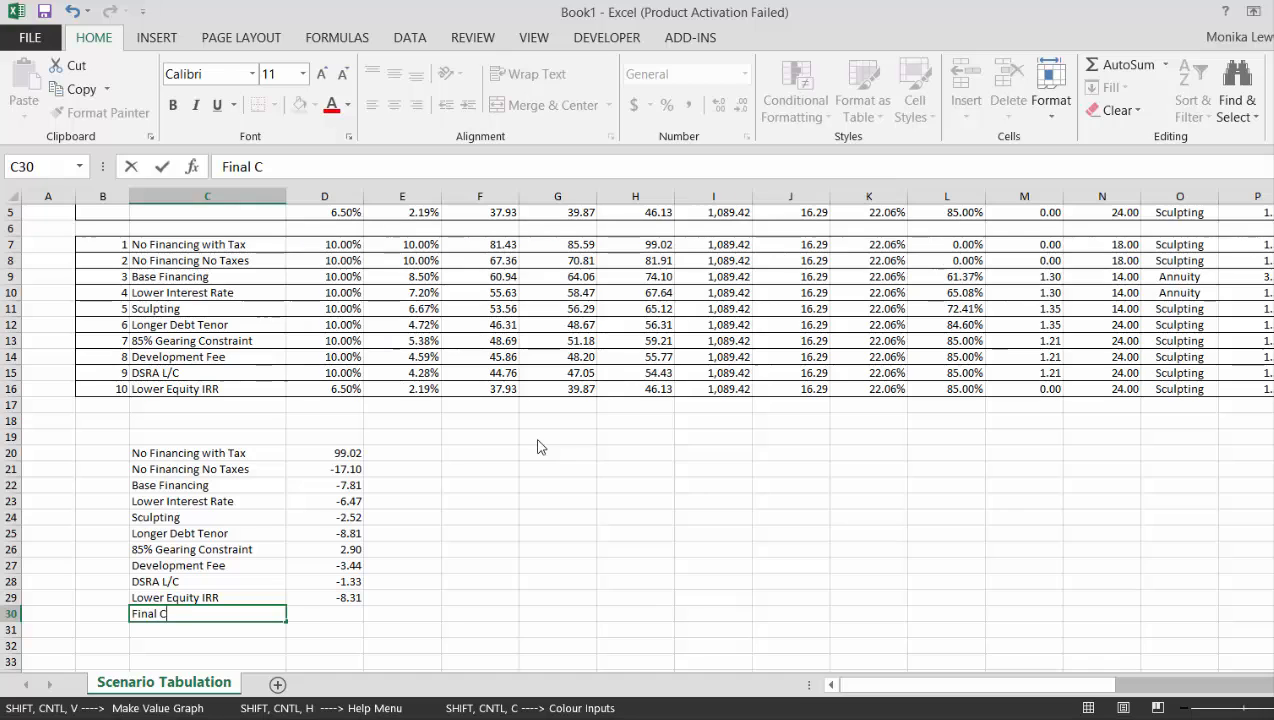
{"action": "key", "text": "Return"}
Select the name and value table C20:D30, including the Final Case row, as the chart data
{"action": "key", "text": "Up"}
{"action": "key", "text": "Up"}
{"action": "key", "text": "Up"}
{"action": "key", "text": "Up"}
{"action": "key", "text": "Up"}
{"action": "key", "text": "Up"}
{"action": "key", "text": "Up"}
{"action": "key", "text": "Up"}
{"action": "key", "text": "Up"}
{"action": "key", "text": "Up"}
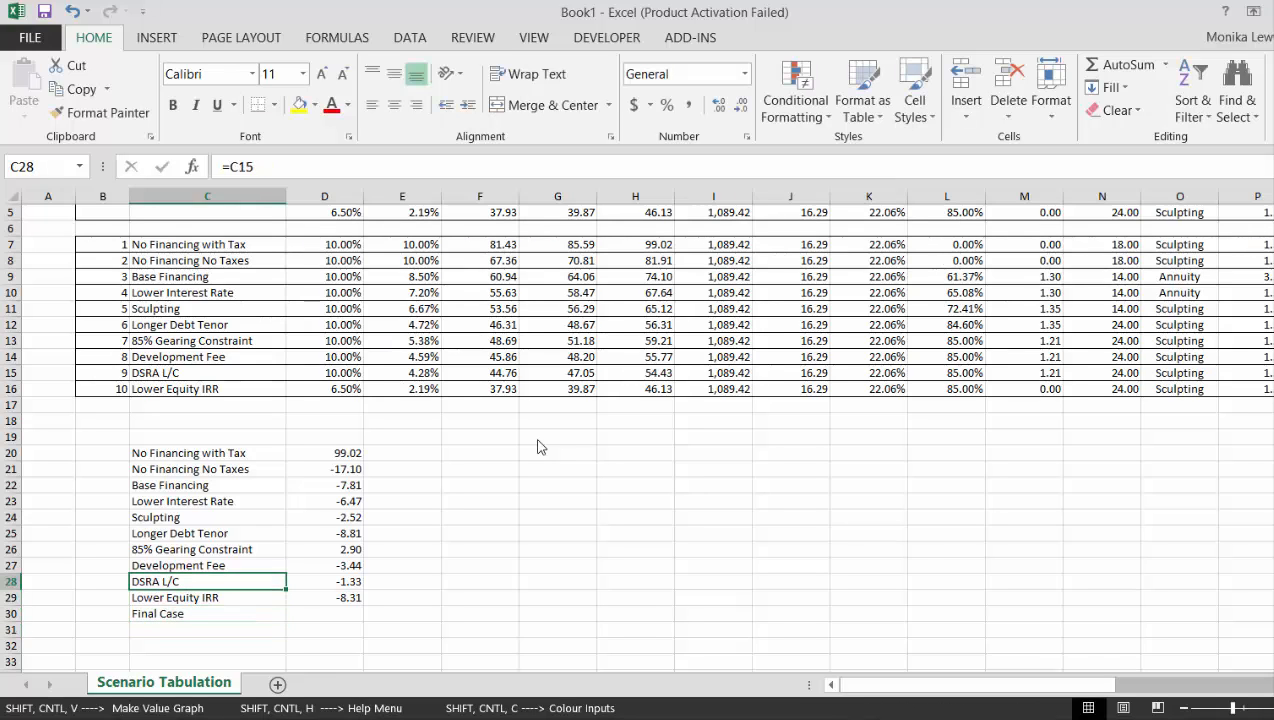
{"action": "key", "text": "Up"}
{"action": "key", "text": "shift+Right"}
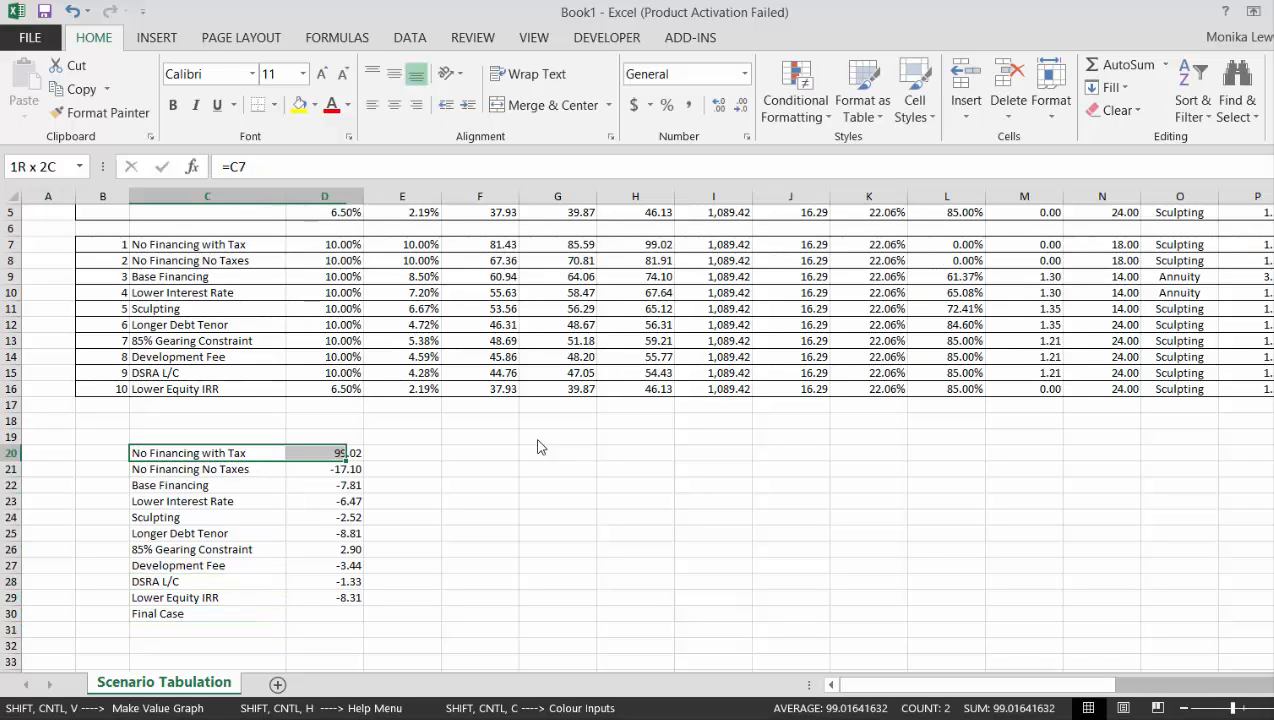
{"action": "key", "text": "shift+Down"}
{"action": "key", "text": "shift+Down"}
{"action": "key", "text": "shift+Down"}
{"action": "key", "text": "shift+Down"}
{"action": "key", "text": "shift+Down"}
{"action": "key", "text": "shift+Down"}
{"action": "key", "text": "shift+Down"}
{"action": "key", "text": "shift+Down"}
{"action": "key", "text": "shift+Down"}
{"action": "key", "text": "shift+Down"}
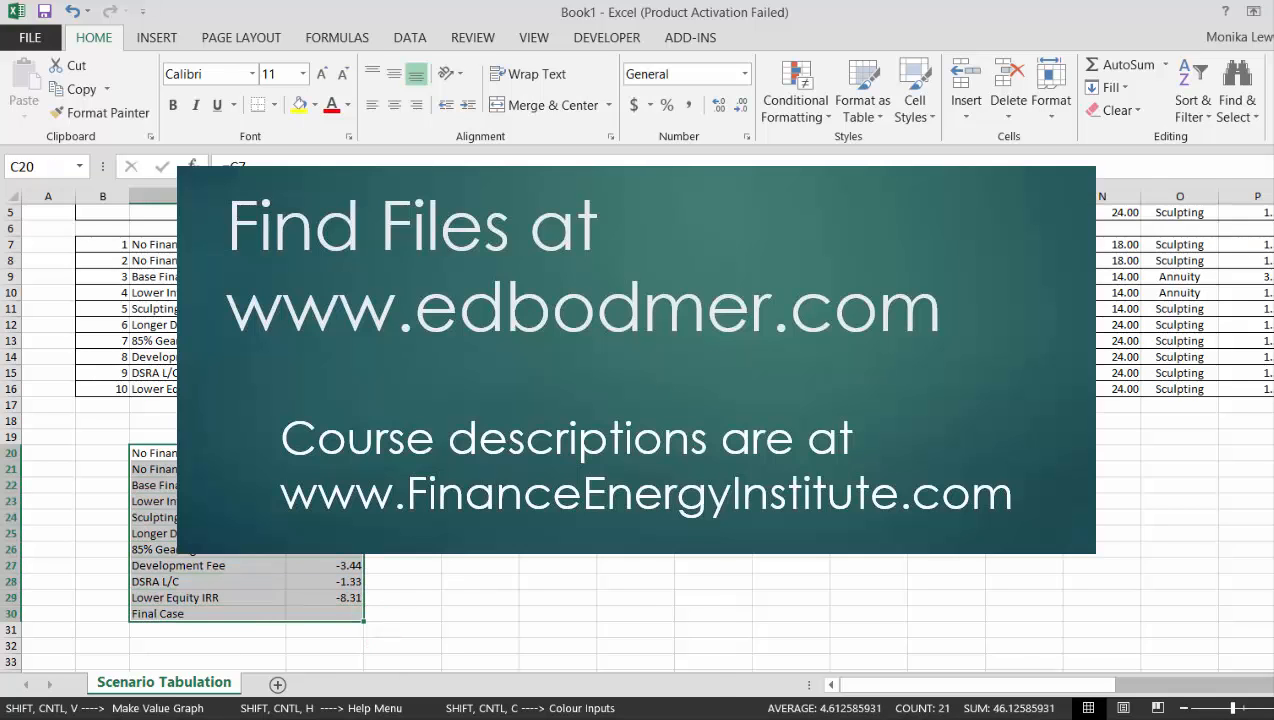
Look at the 12. Excel Utilities (fm) folder containing the Waterfall Final file, and return to the workbook
{"action": "left_click", "coordinate": [260, 718]}
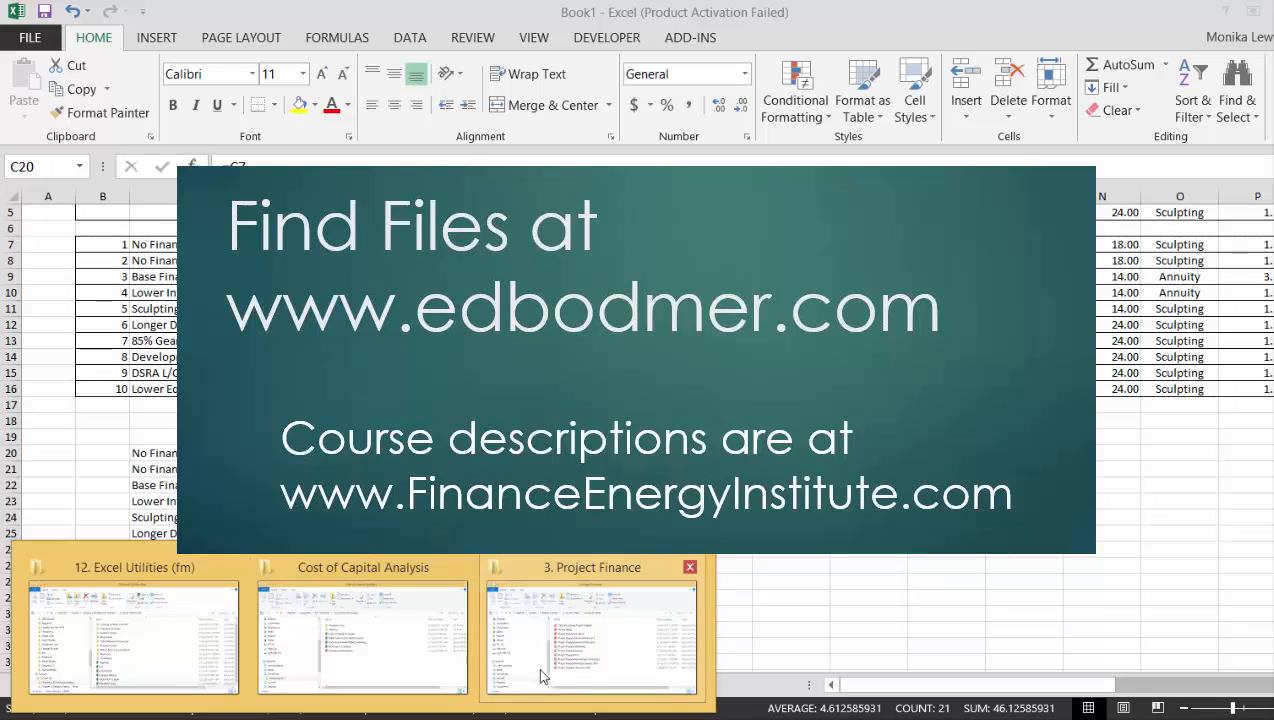
{"action": "left_click", "coordinate": [219, 683]}
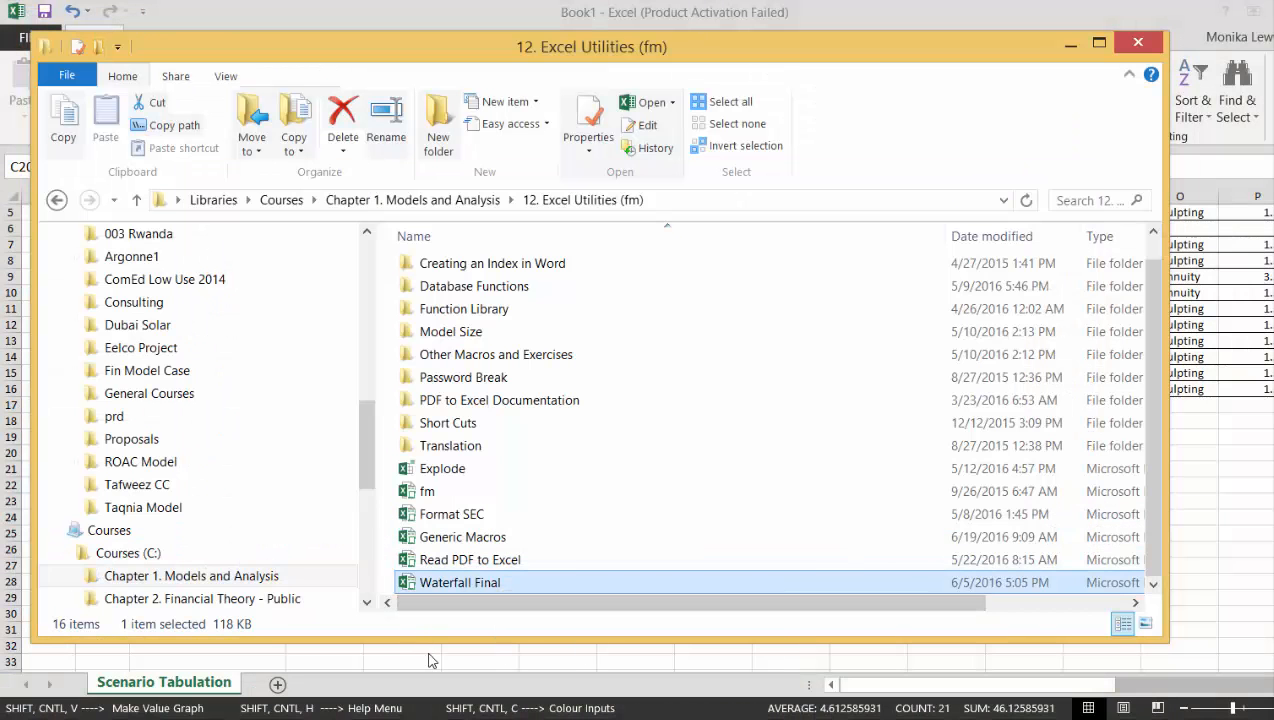
{"action": "left_click", "coordinate": [429, 655]}
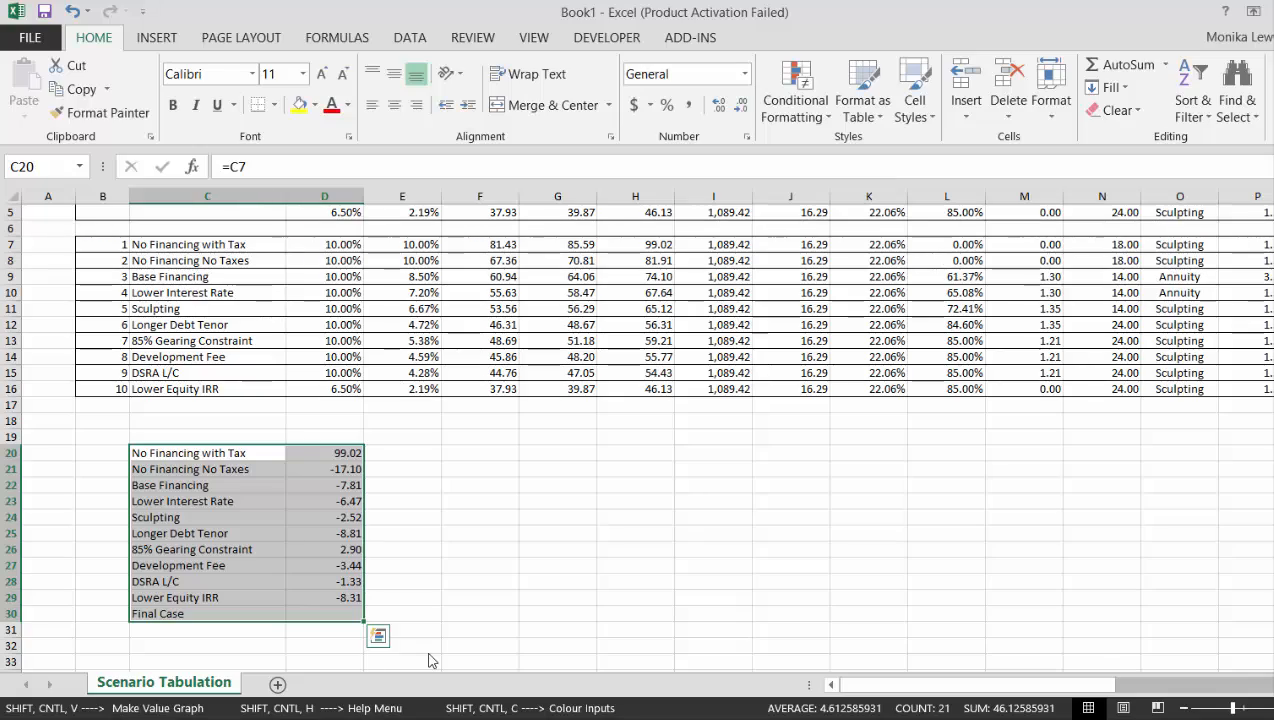
Generate a value build-up chart with Comma format, x-axis values, grid lines, bar borders and deletion of earlier graphs, and return to the macro options
{"action": "key", "text": "ctrl+shift+v"}
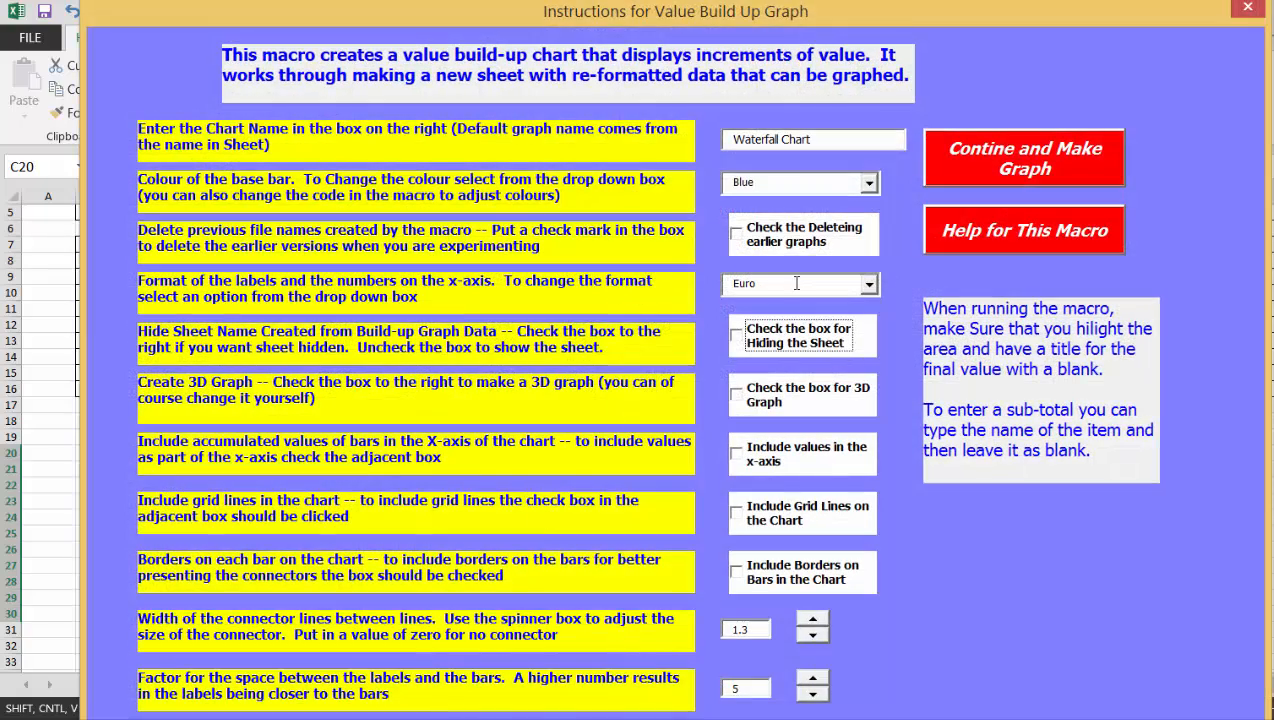
{"action": "left_click", "coordinate": [869, 286]}
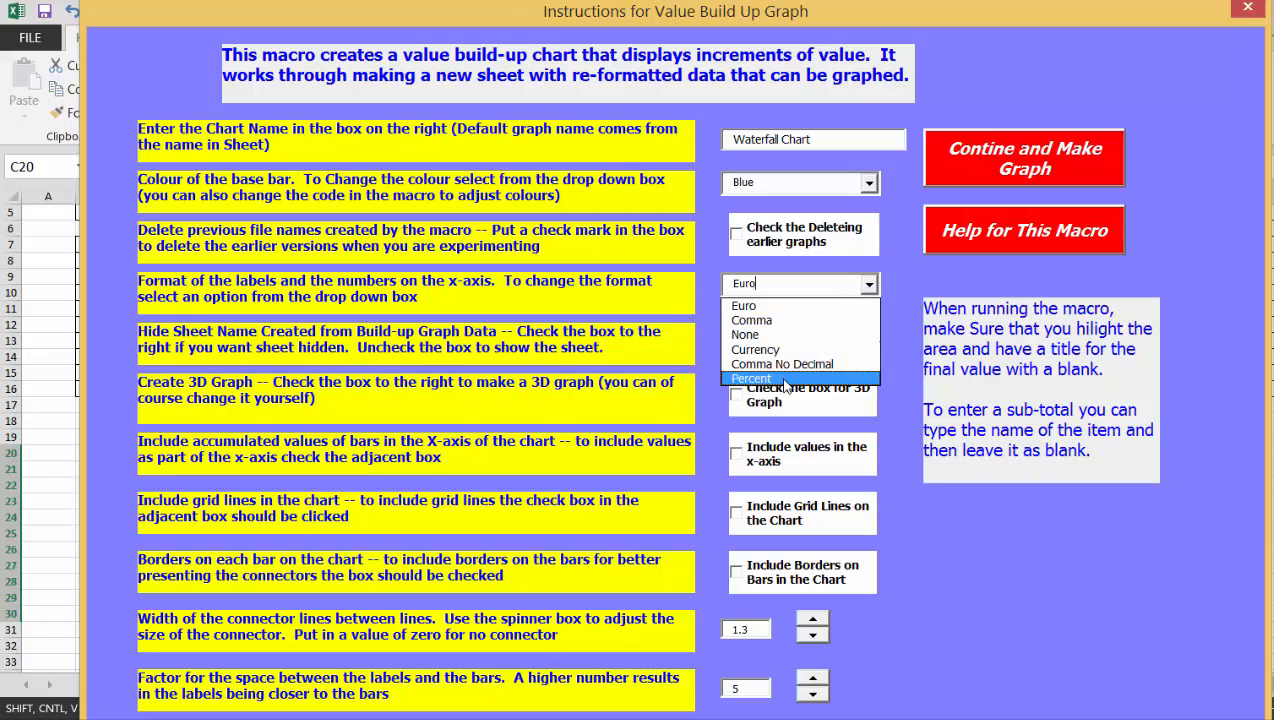
{"action": "left_click", "coordinate": [765, 320]}
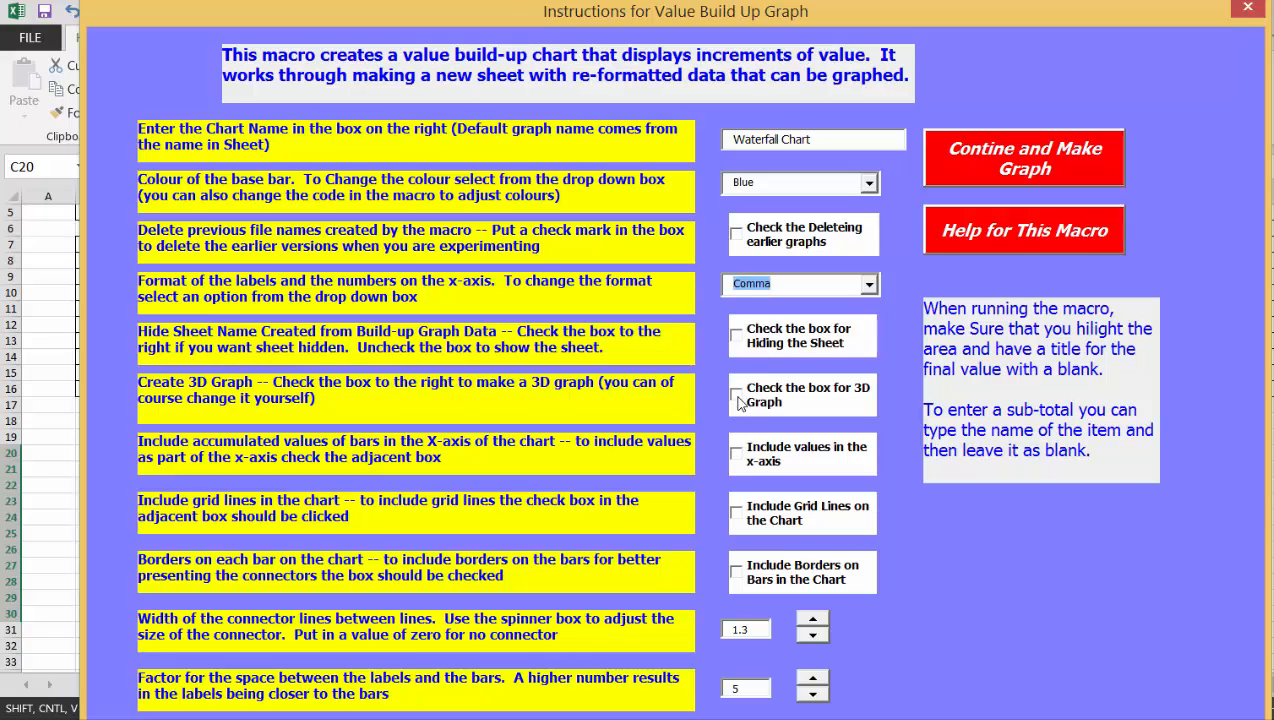
{"action": "left_click", "coordinate": [737, 455]}
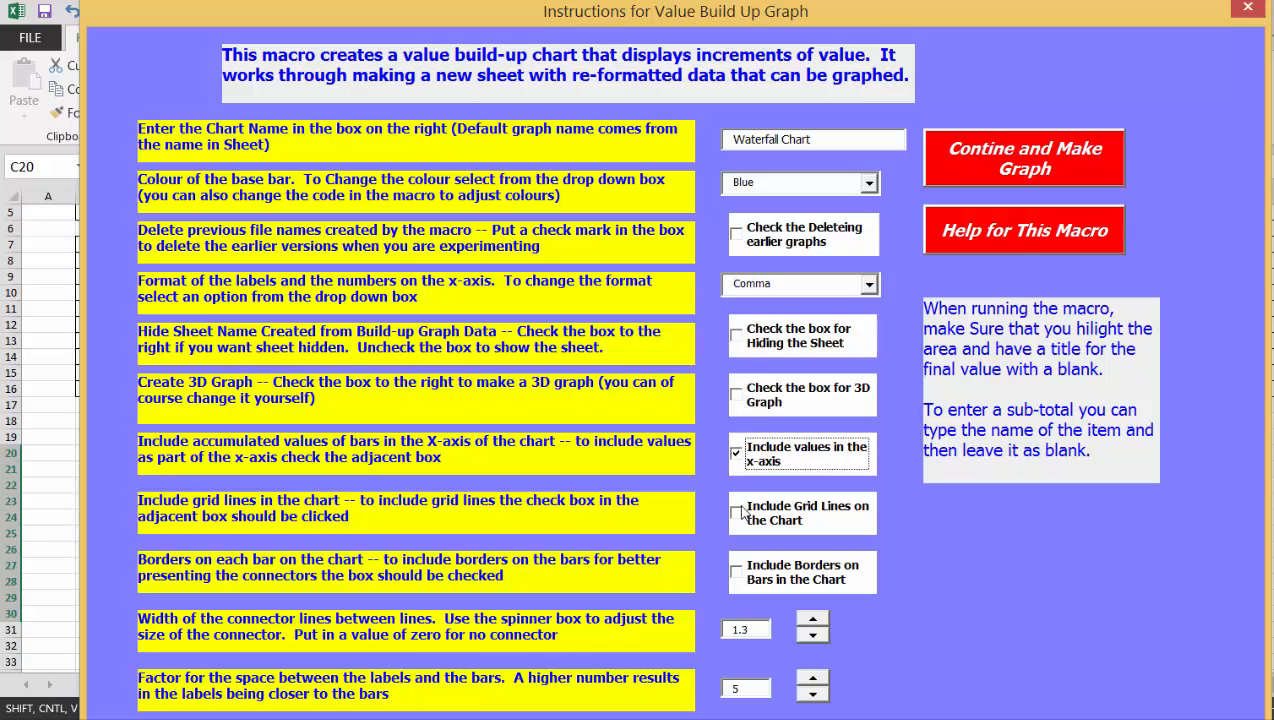
{"action": "left_click", "coordinate": [740, 512]}
{"action": "left_click", "coordinate": [740, 574]}
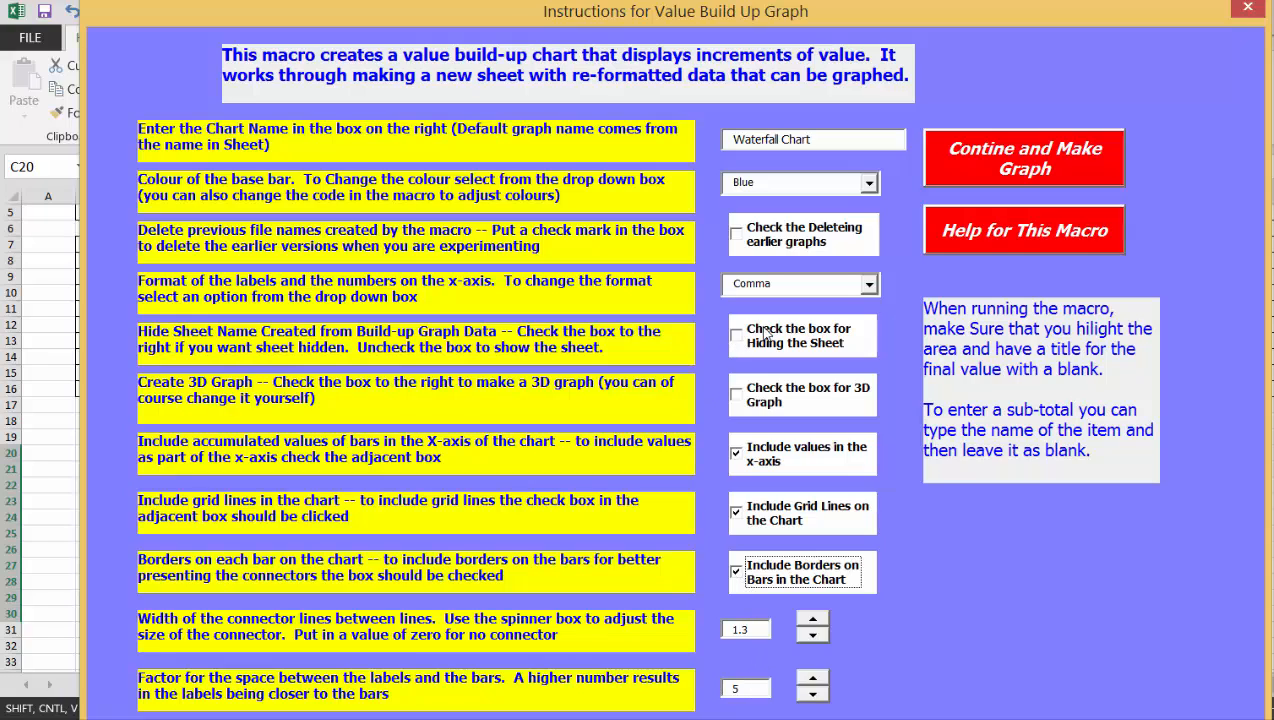
{"action": "left_click", "coordinate": [738, 234]}
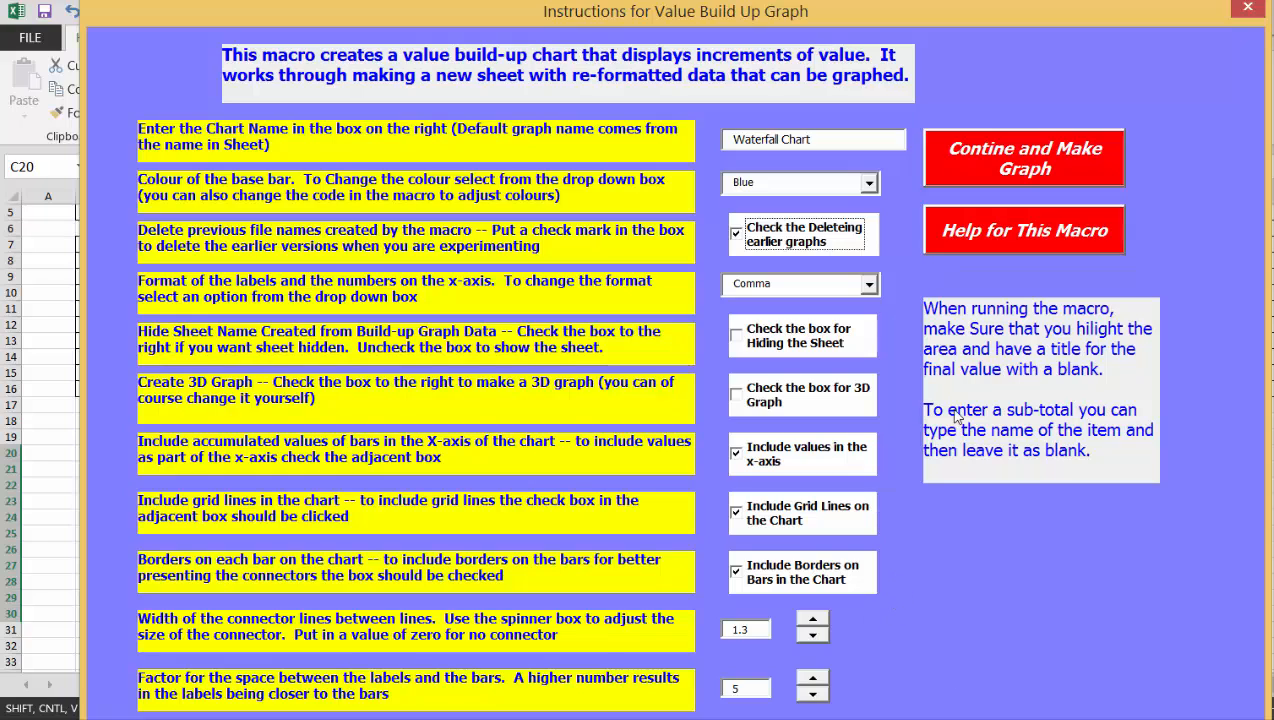
{"action": "left_click", "coordinate": [1005, 168]}
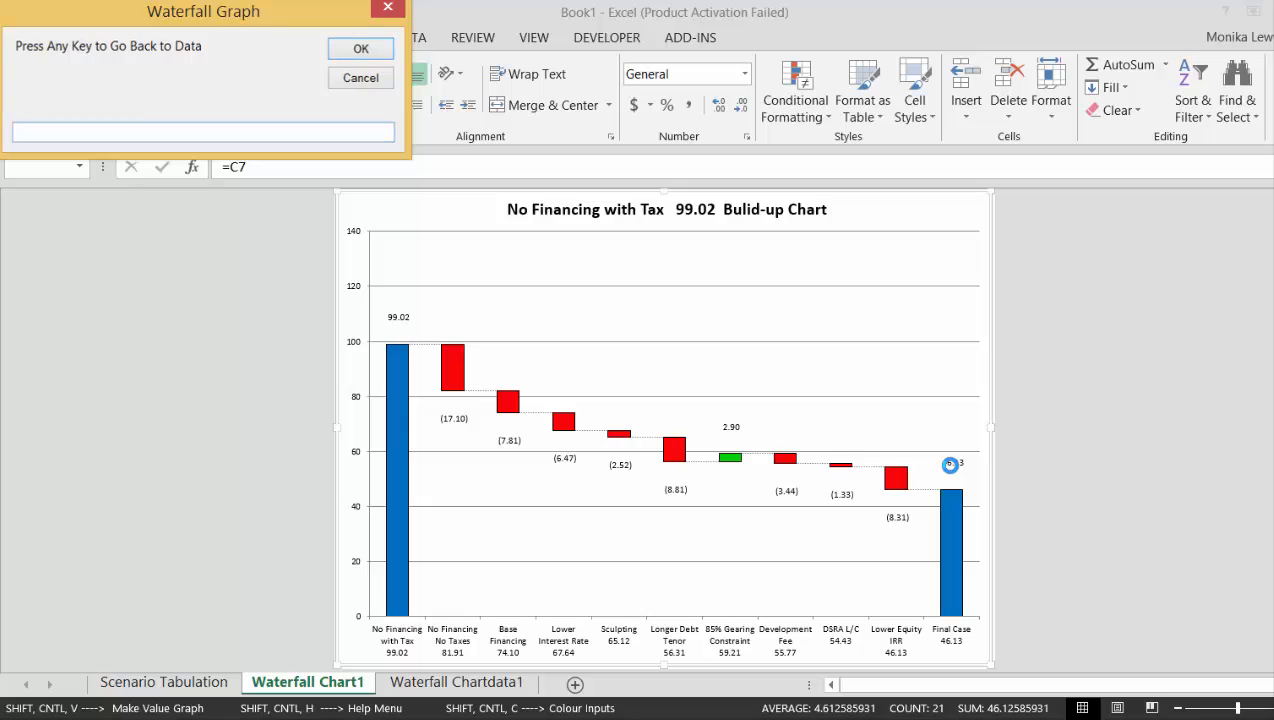
{"action": "key", "text": "Return"}
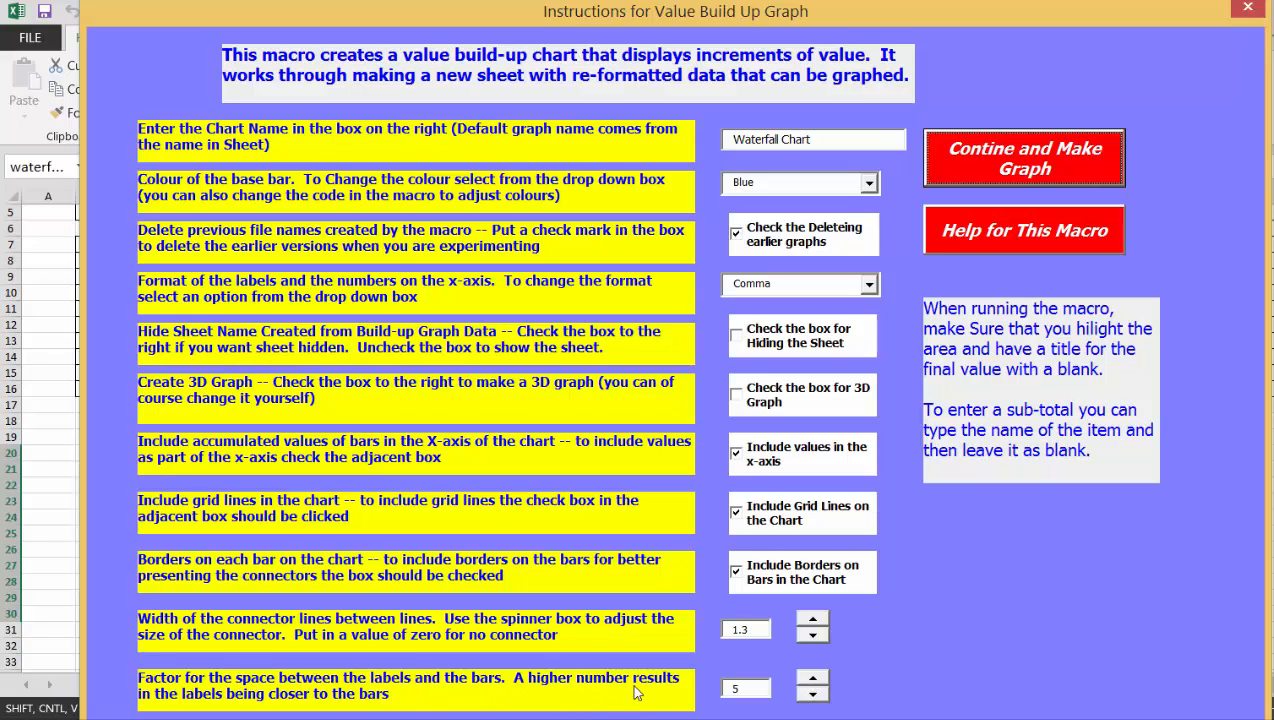
Set the label-to-bar spacing factor to 12, regenerate the waterfall chart and return to the macro options
{"action": "left_click", "coordinate": [815, 678]}
{"action": "double_click", "coordinate": [815, 678]}
{"action": "left_click", "coordinate": [815, 678]}
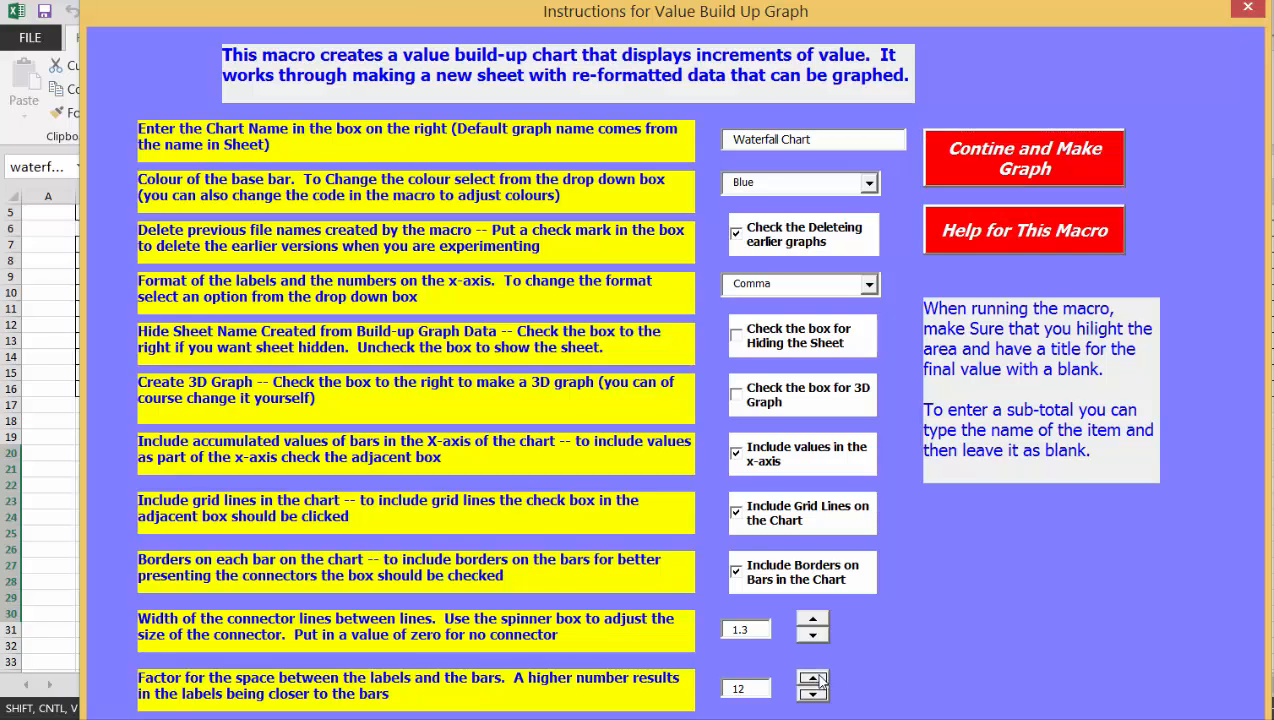
{"action": "left_click", "coordinate": [967, 166]}
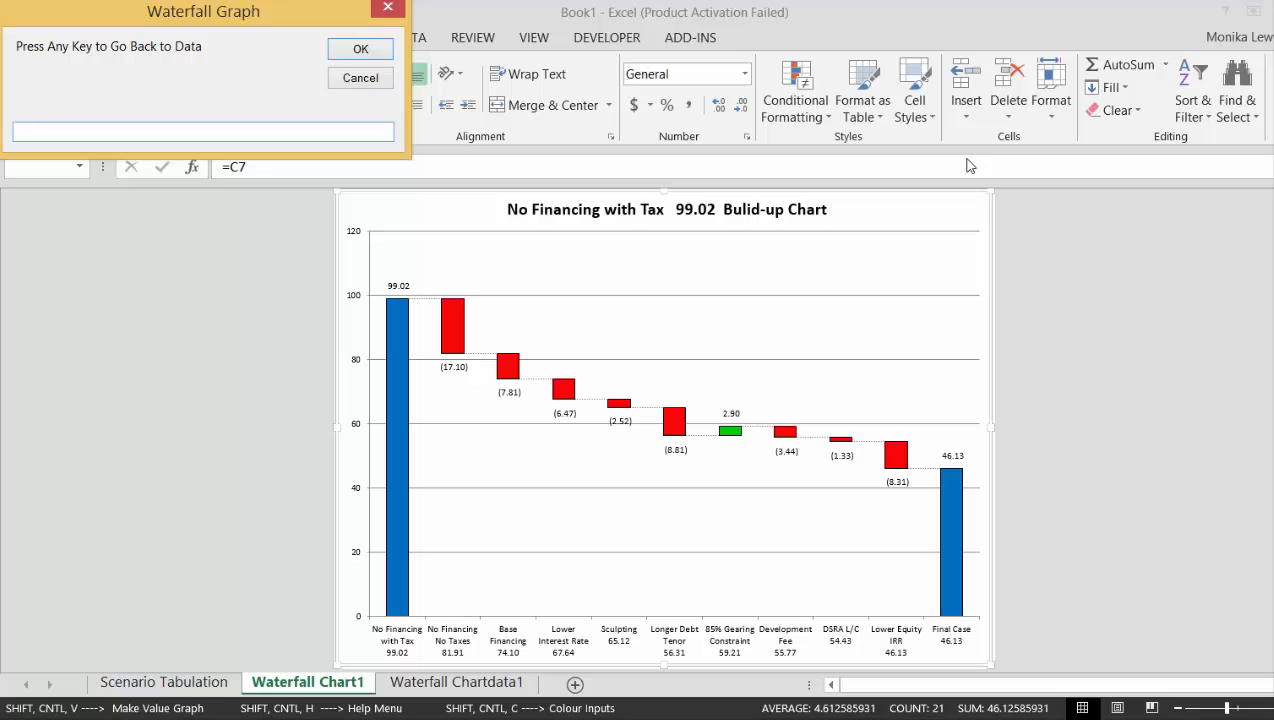
{"action": "key", "text": "Return"}
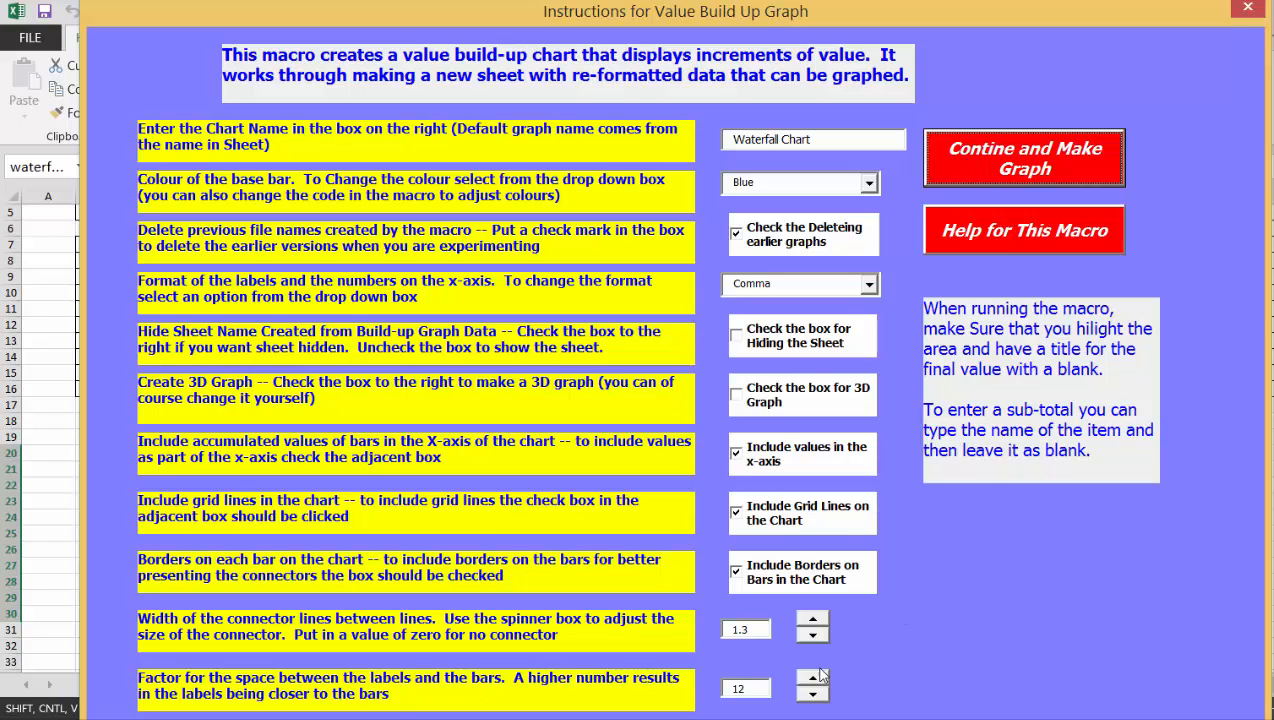
Raise the label-to-bar spacing factor to 22, regenerate the waterfall chart and dismiss the return-to-data prompt
{"action": "left_click", "coordinate": [815, 678]}
{"action": "left_click", "coordinate": [815, 678]}
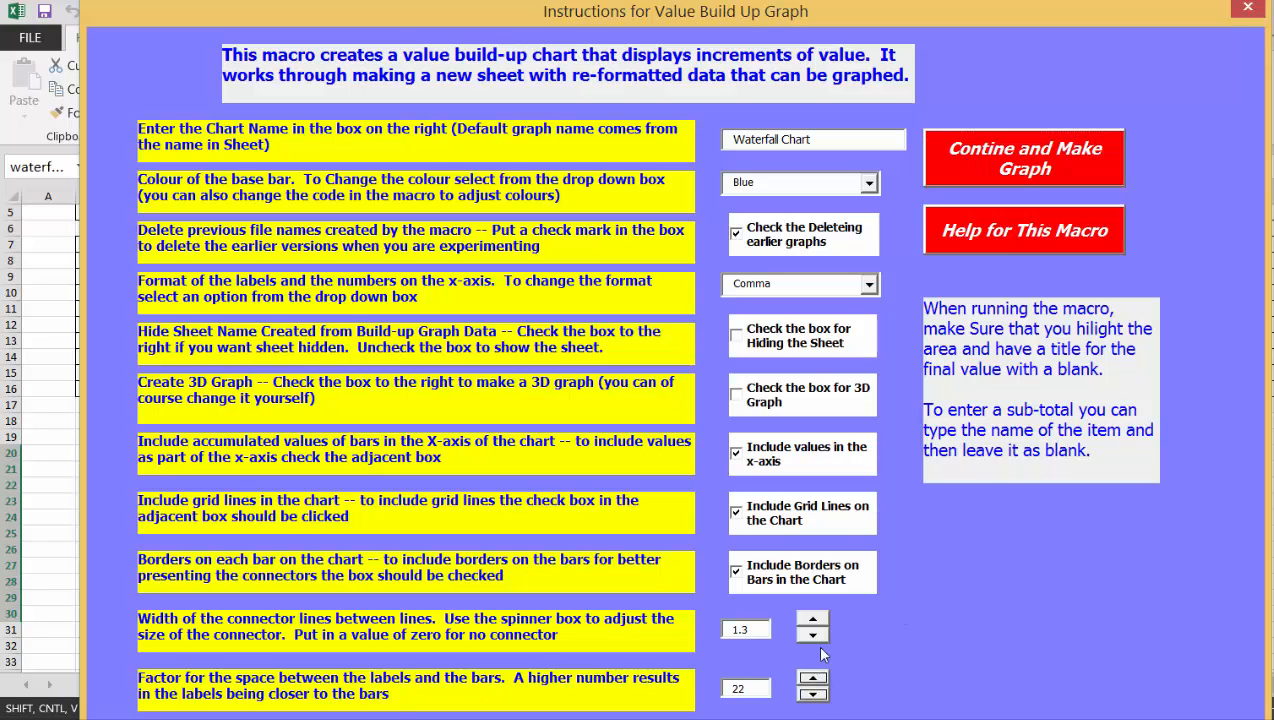
{"action": "left_click", "coordinate": [990, 161]}
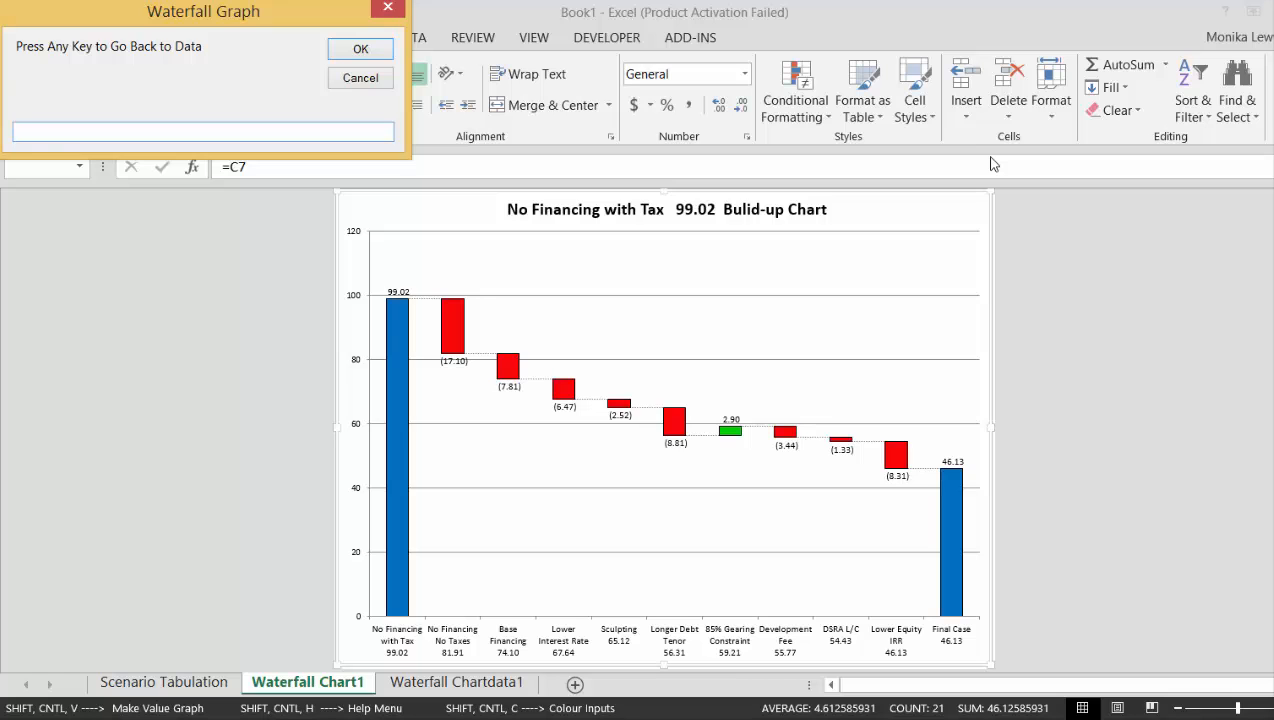
{"action": "key", "text": "Return"}
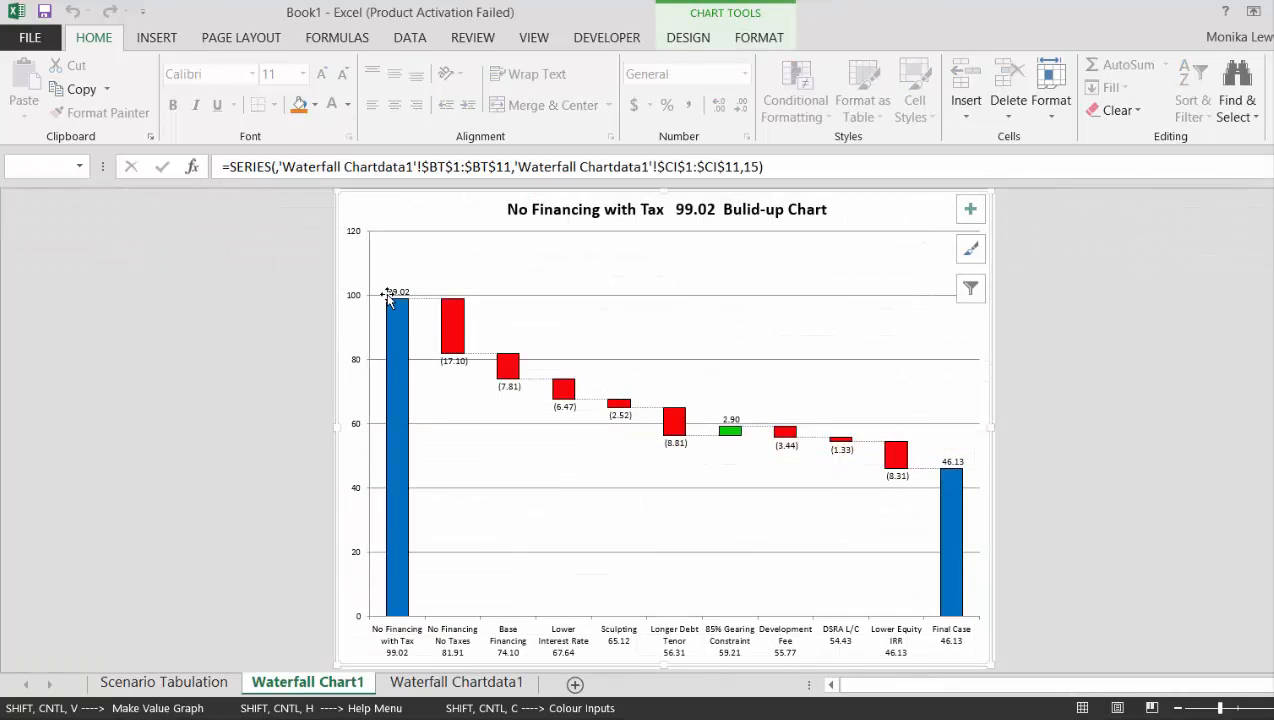
Format the labels above the blue and green bars in bold at font size 14
{"action": "left_click", "coordinate": [392, 293]}
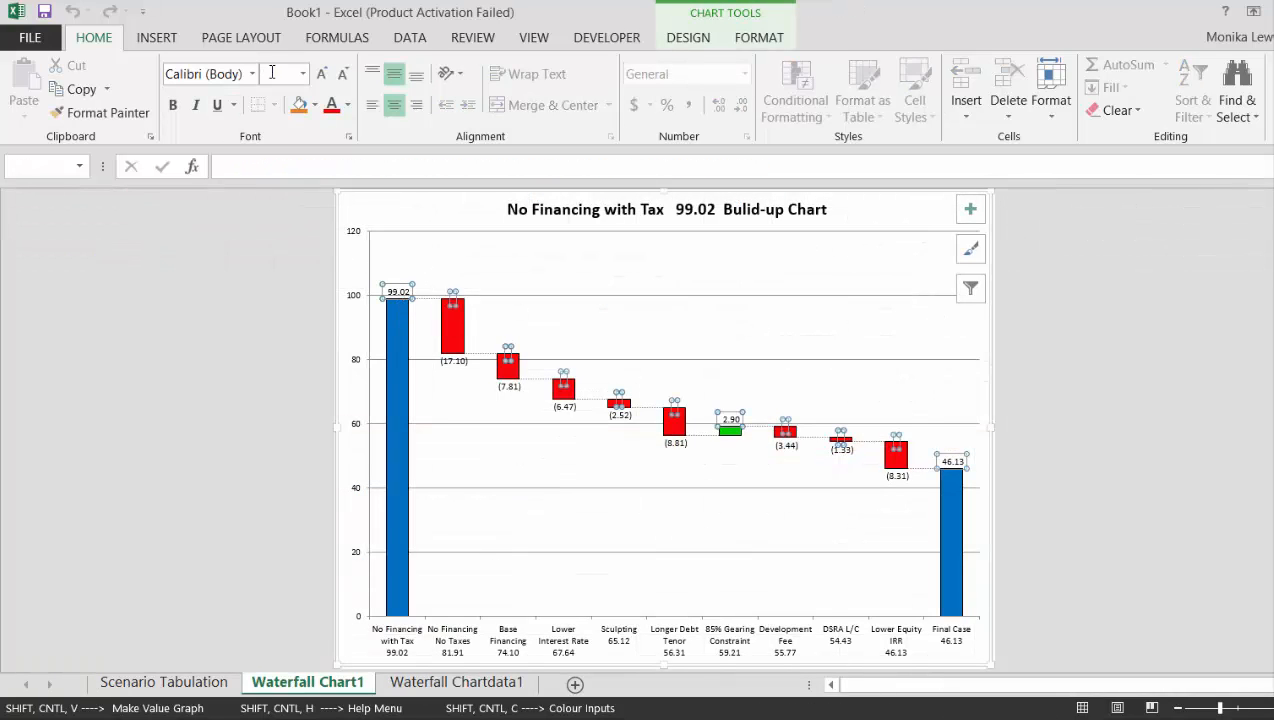
{"action": "left_click", "coordinate": [302, 73]}
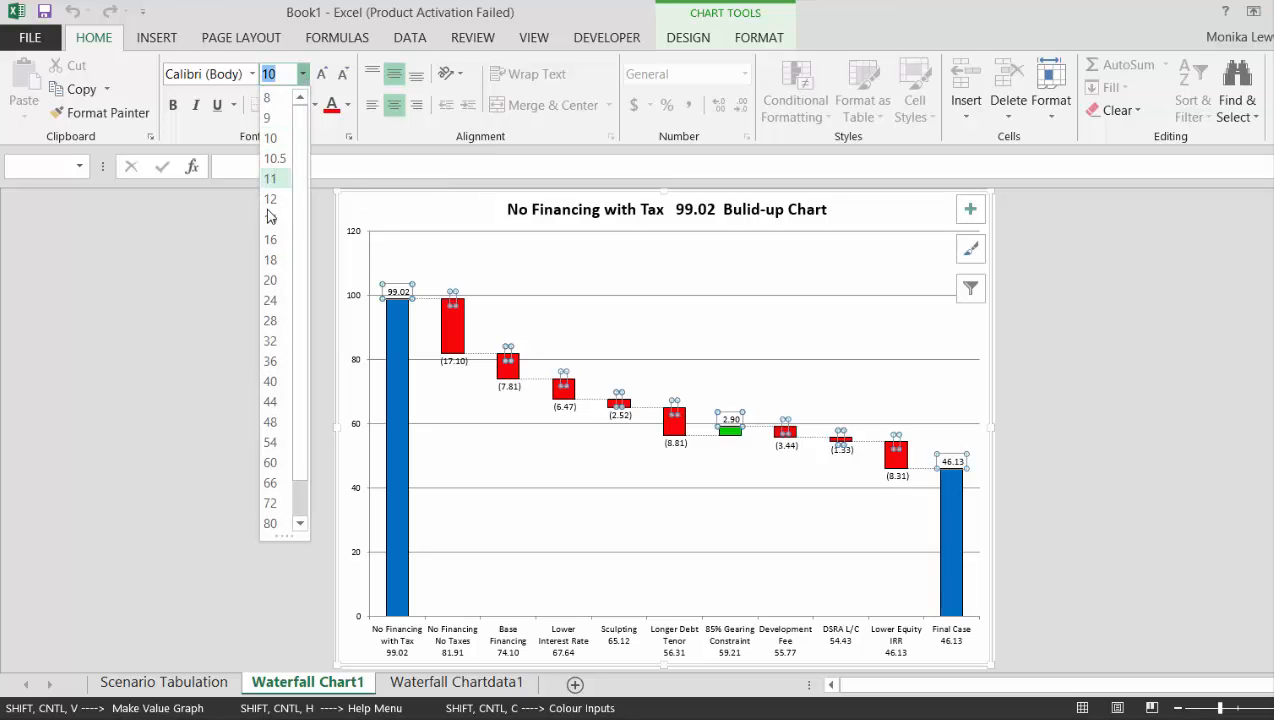
{"action": "left_click", "coordinate": [270, 280]}
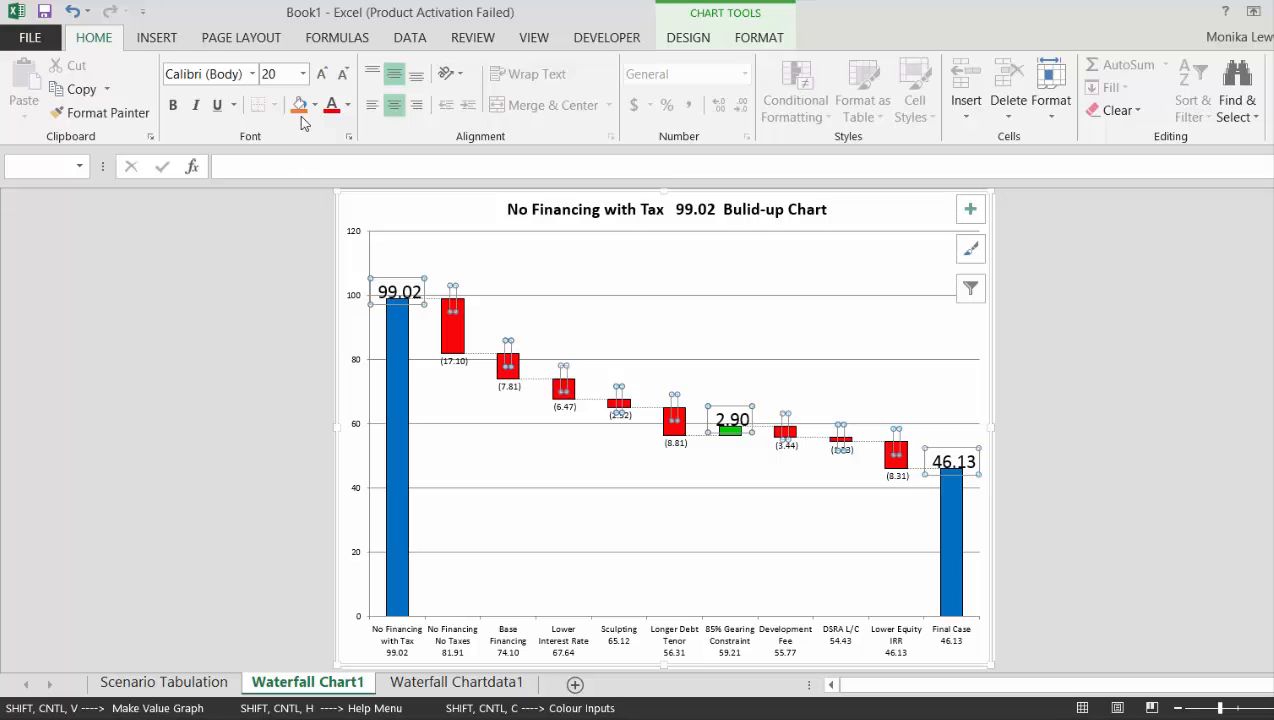
{"action": "left_click", "coordinate": [302, 73]}
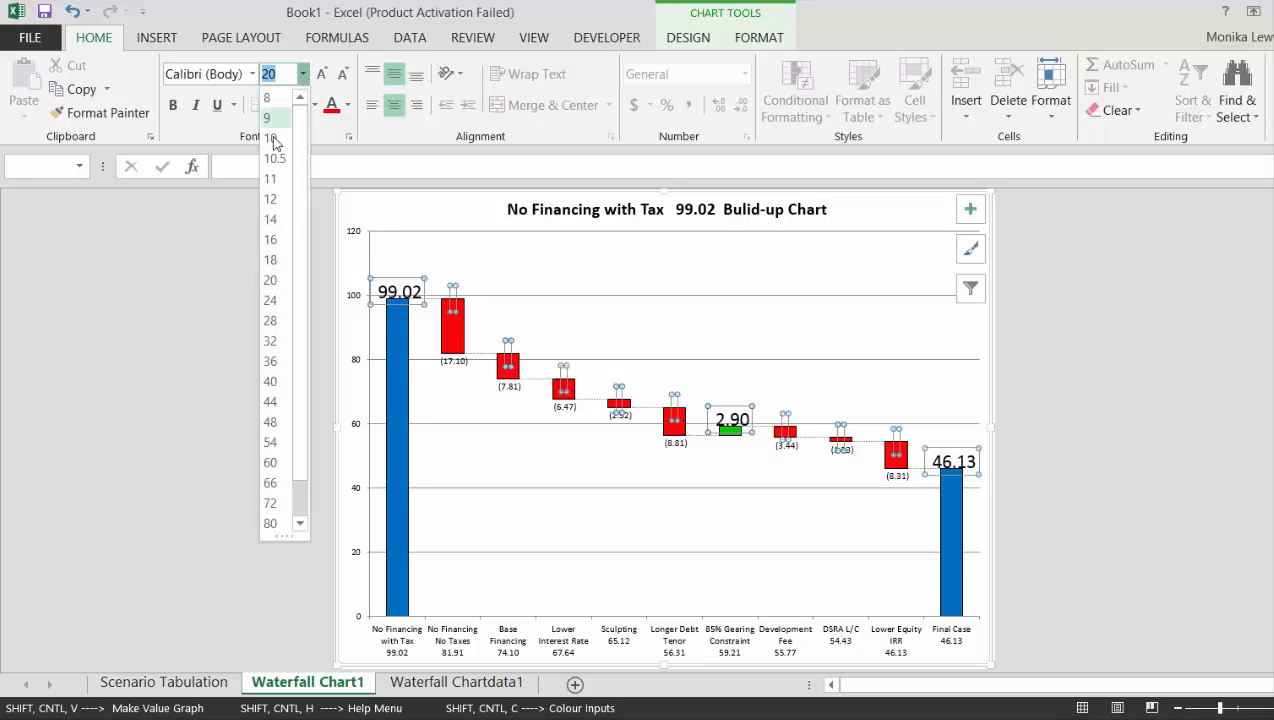
{"action": "left_click", "coordinate": [274, 220]}
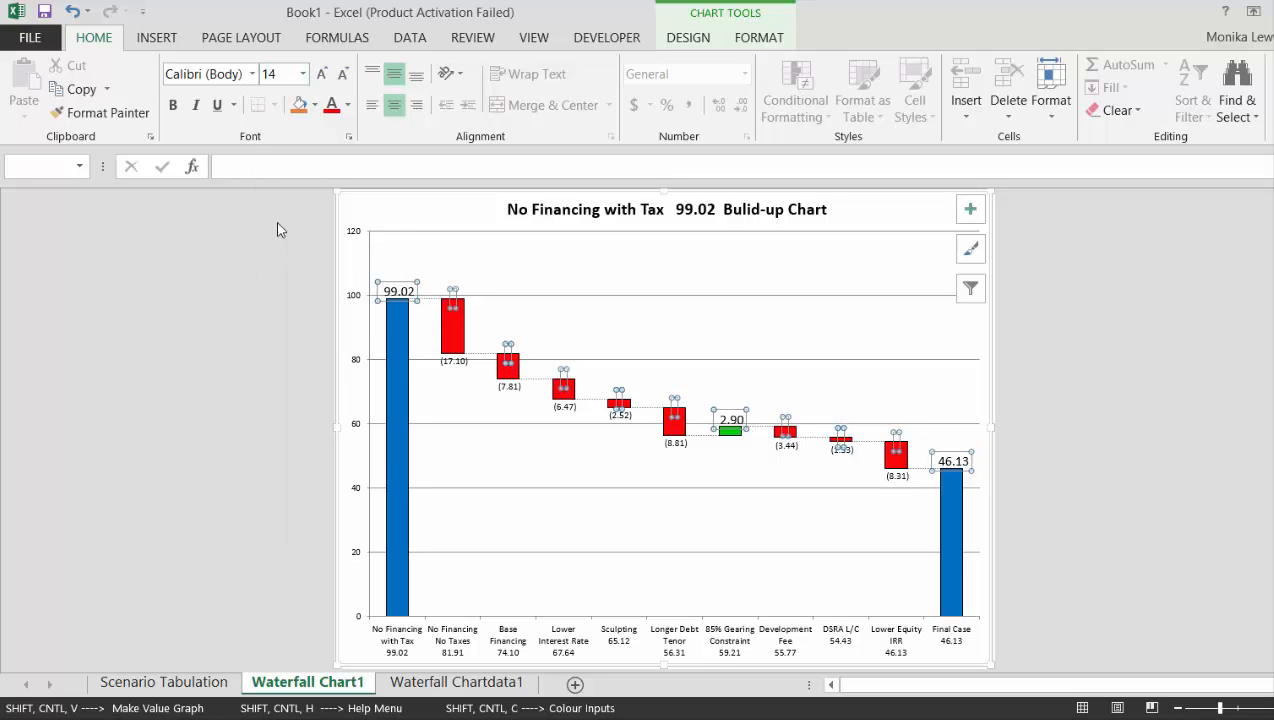
{"action": "key", "text": "ctrl+b"}
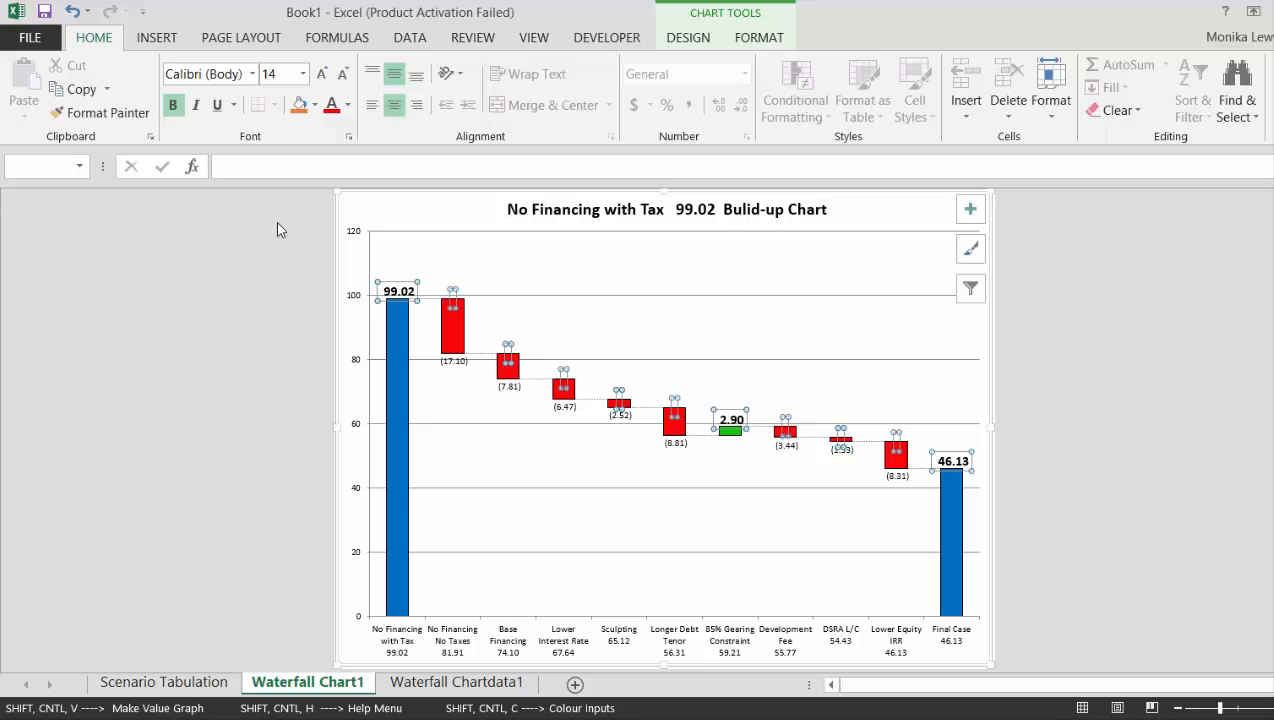
Format the negative-change labels below the red bars in bold at font size 14
{"action": "left_click", "coordinate": [455, 361]}
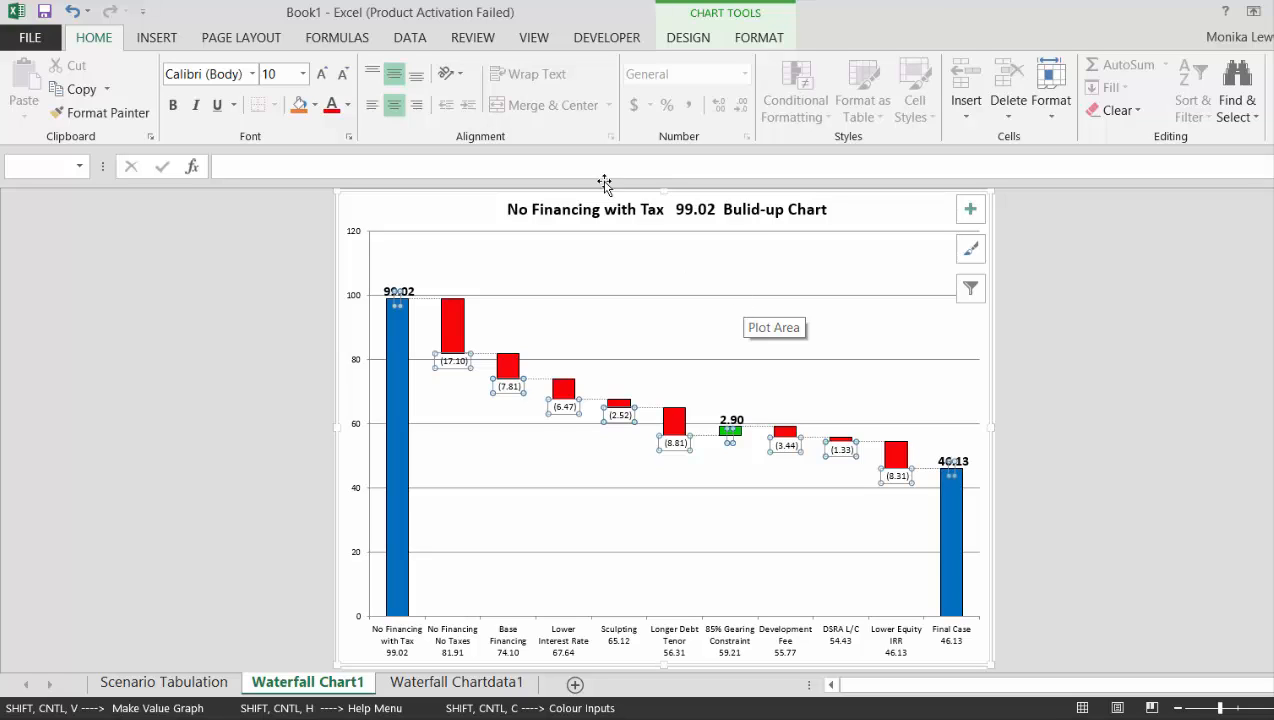
{"action": "left_click", "coordinate": [304, 75]}
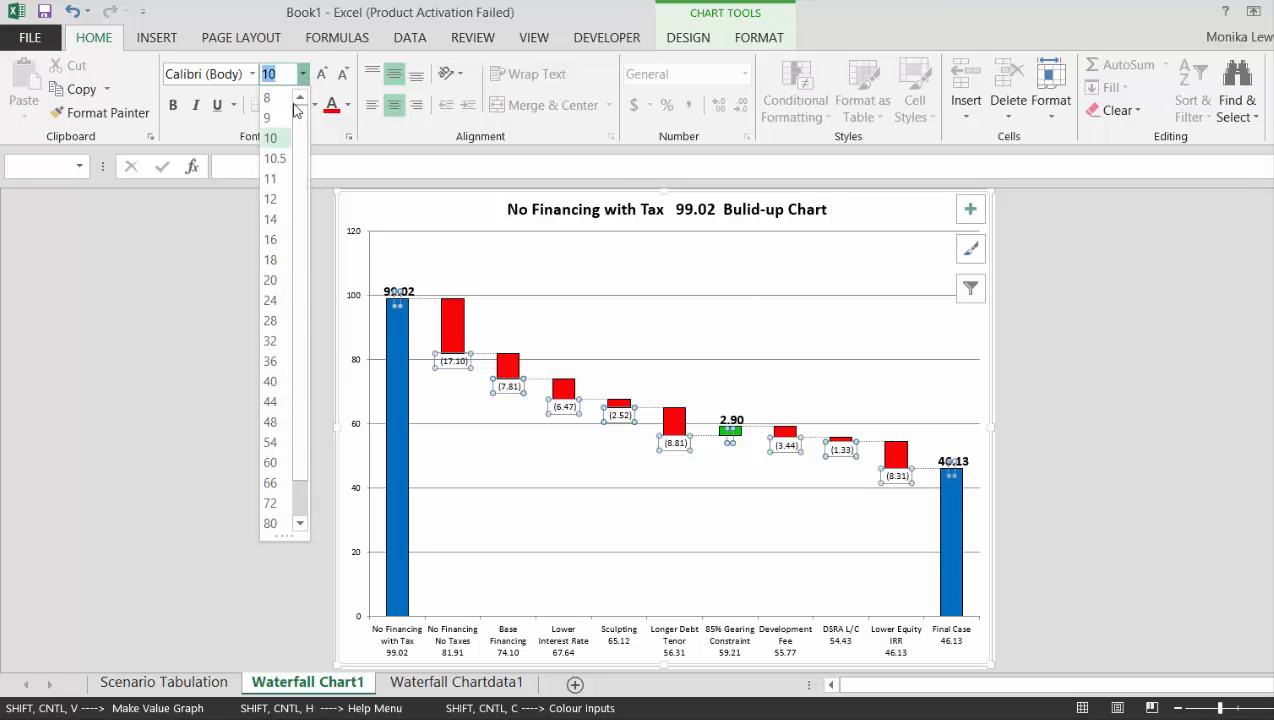
{"action": "left_click", "coordinate": [279, 221]}
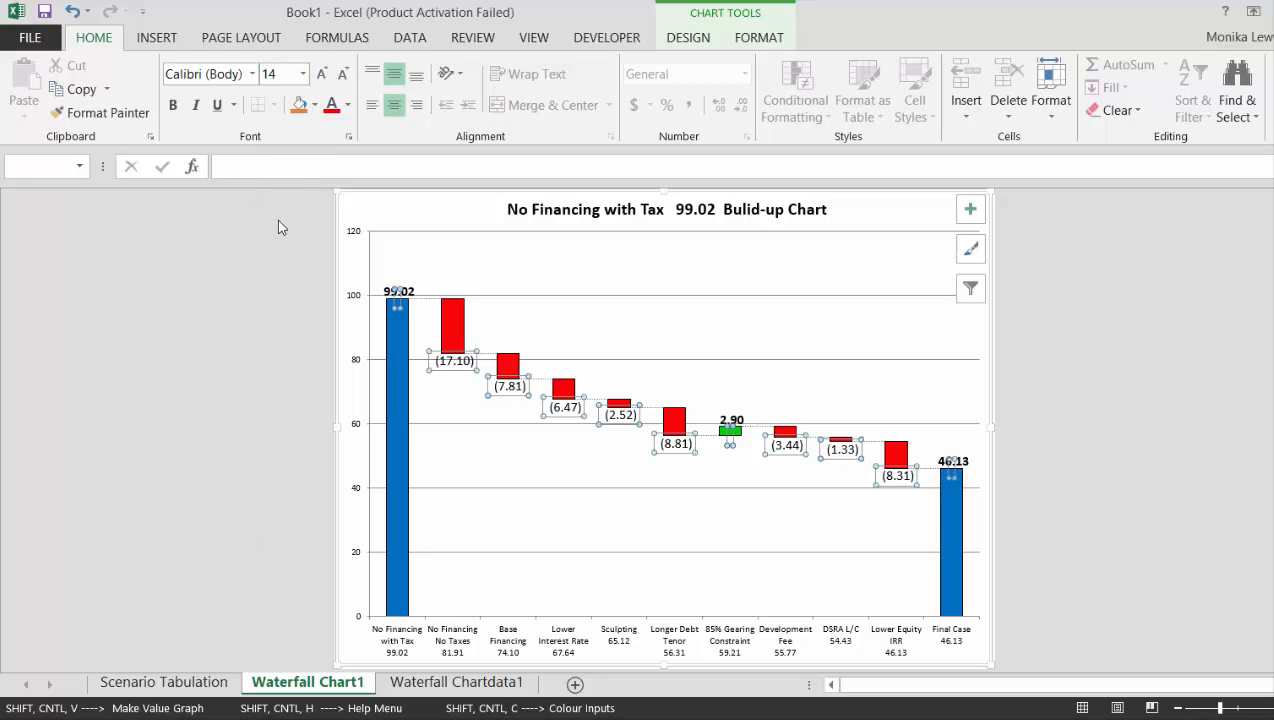
{"action": "key", "text": "ctrl+b"}
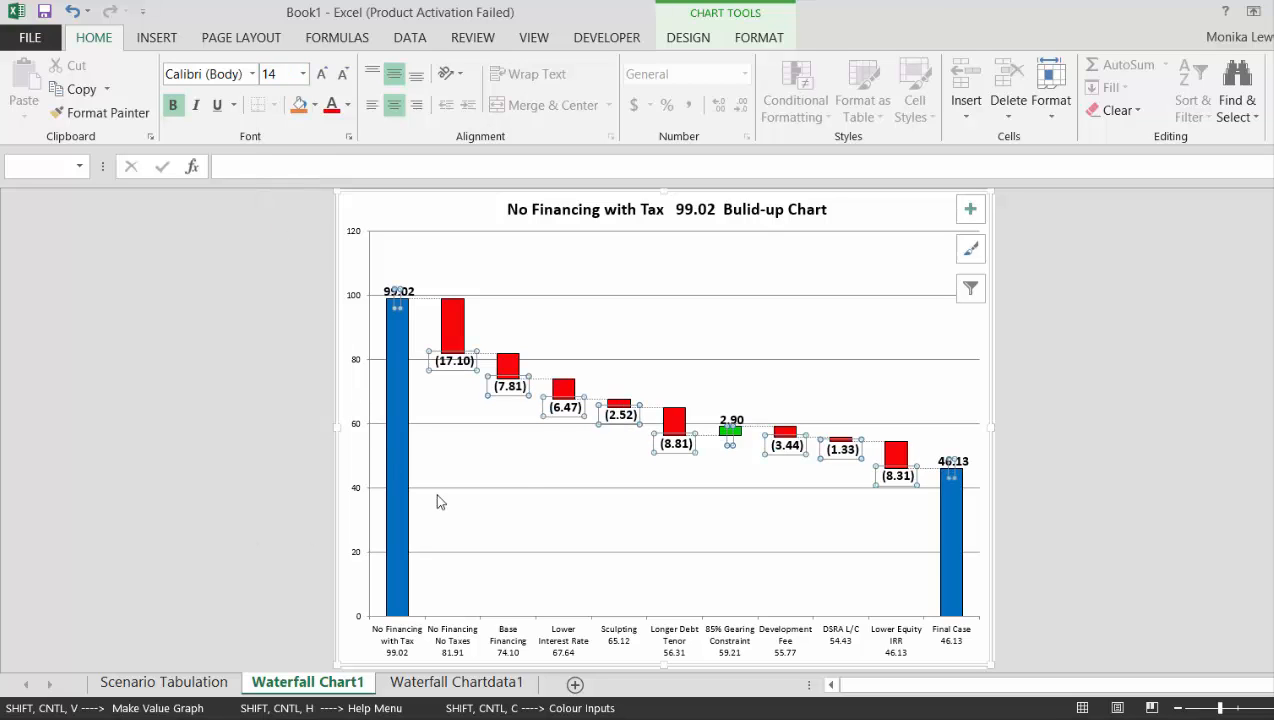
{"action": "left_click", "coordinate": [604, 515]}
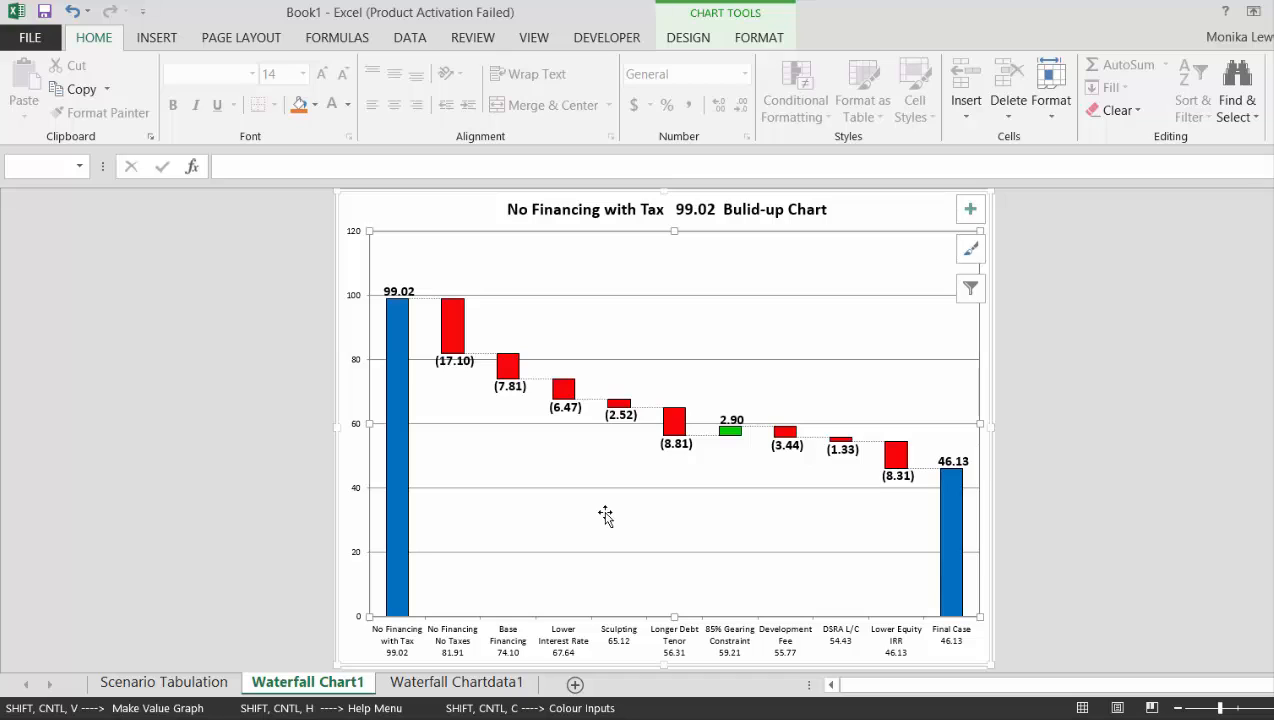
Replace the waterfall chart's linked title with the text "Effect of Financing and Taxes on Solar Real LCOE"
{"action": "left_click", "coordinate": [579, 221]}
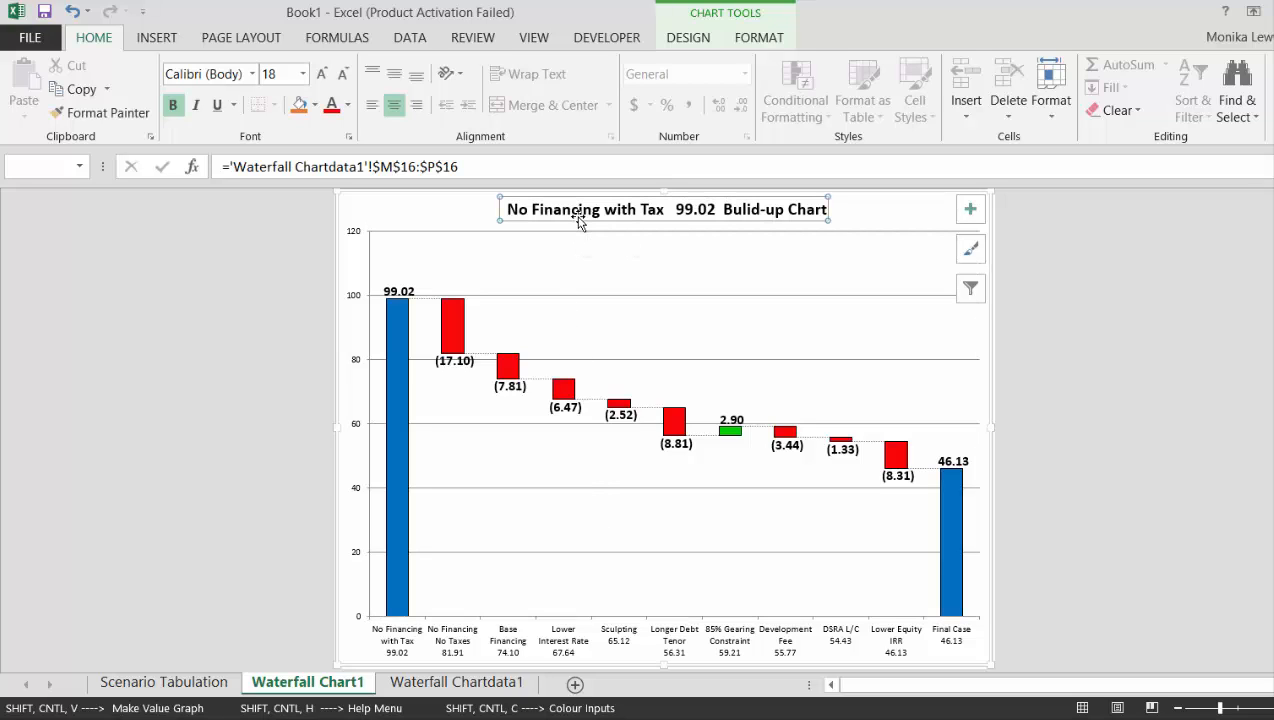
{"action": "type", "text": "="}
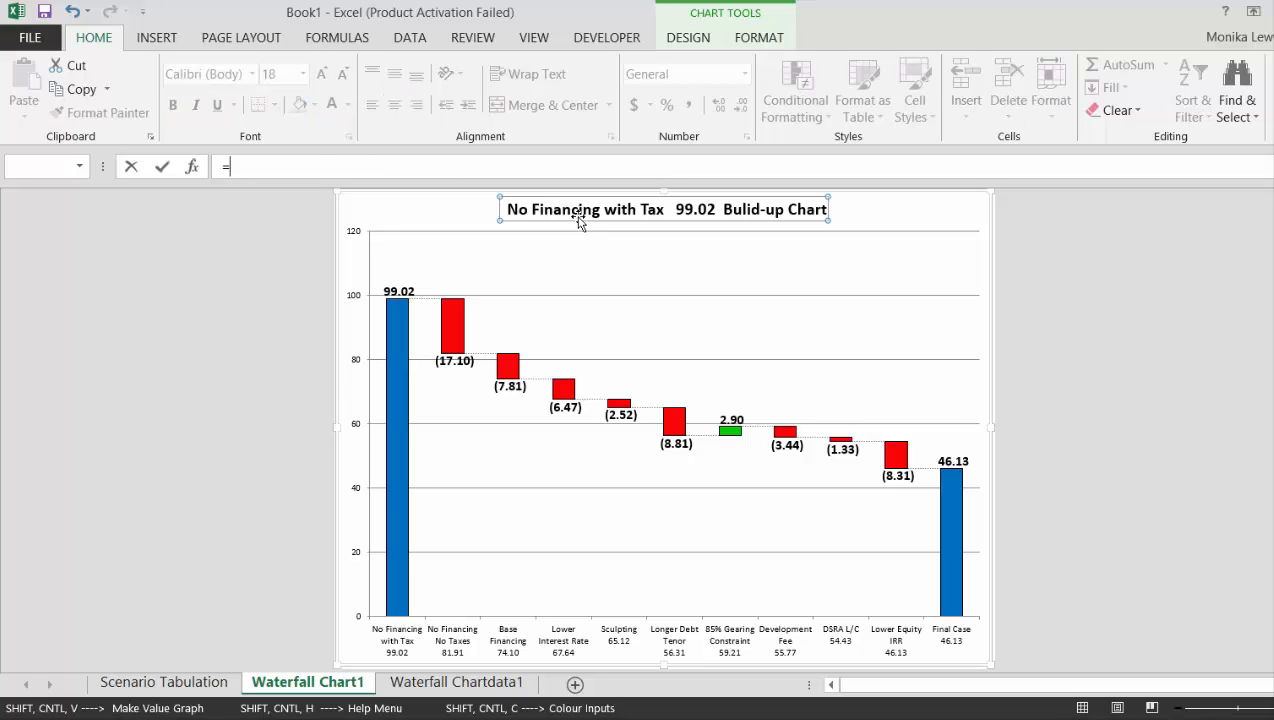
{"action": "key", "text": "Escape"}
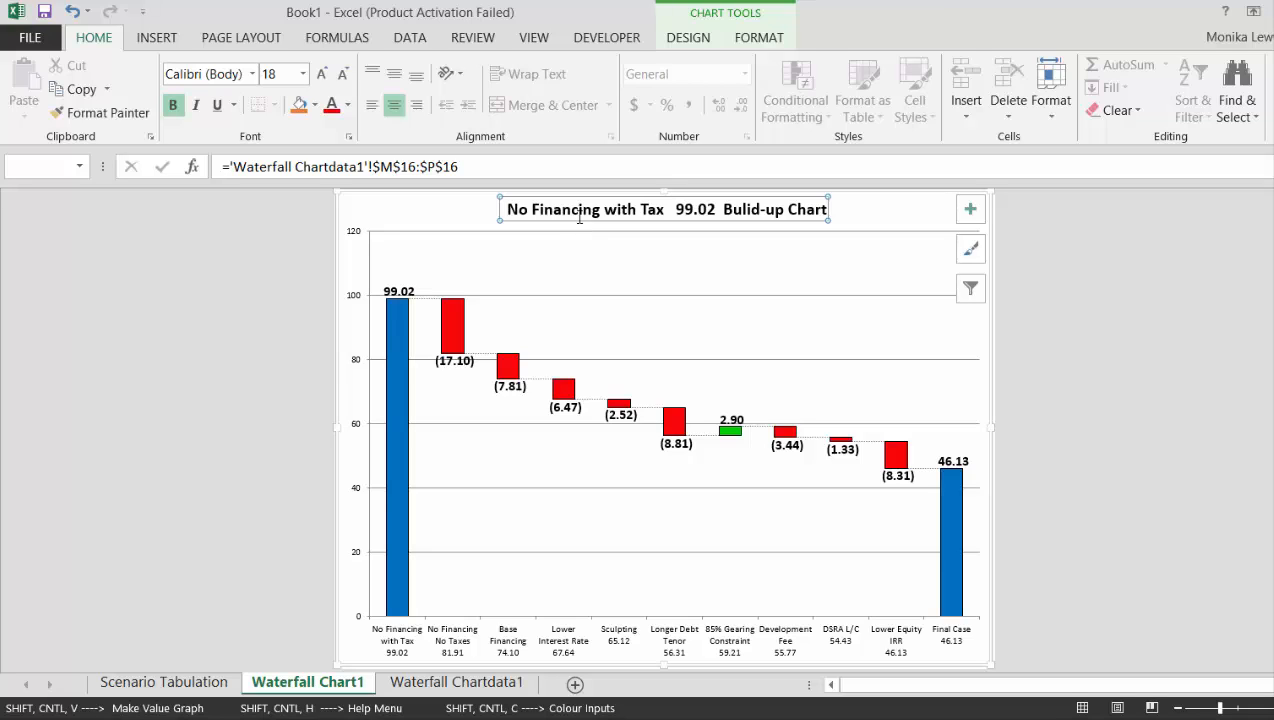
{"action": "type", "text": "Effect"}
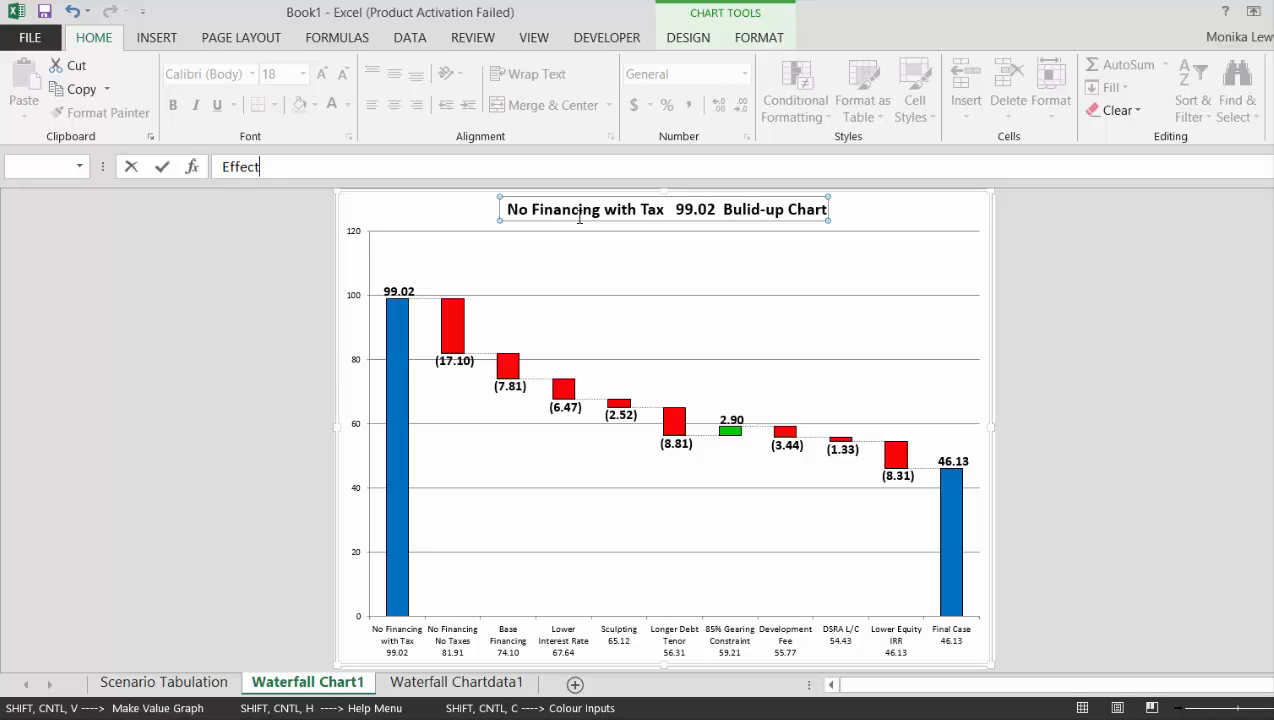
{"action": "type", "text": " of Financing and"}
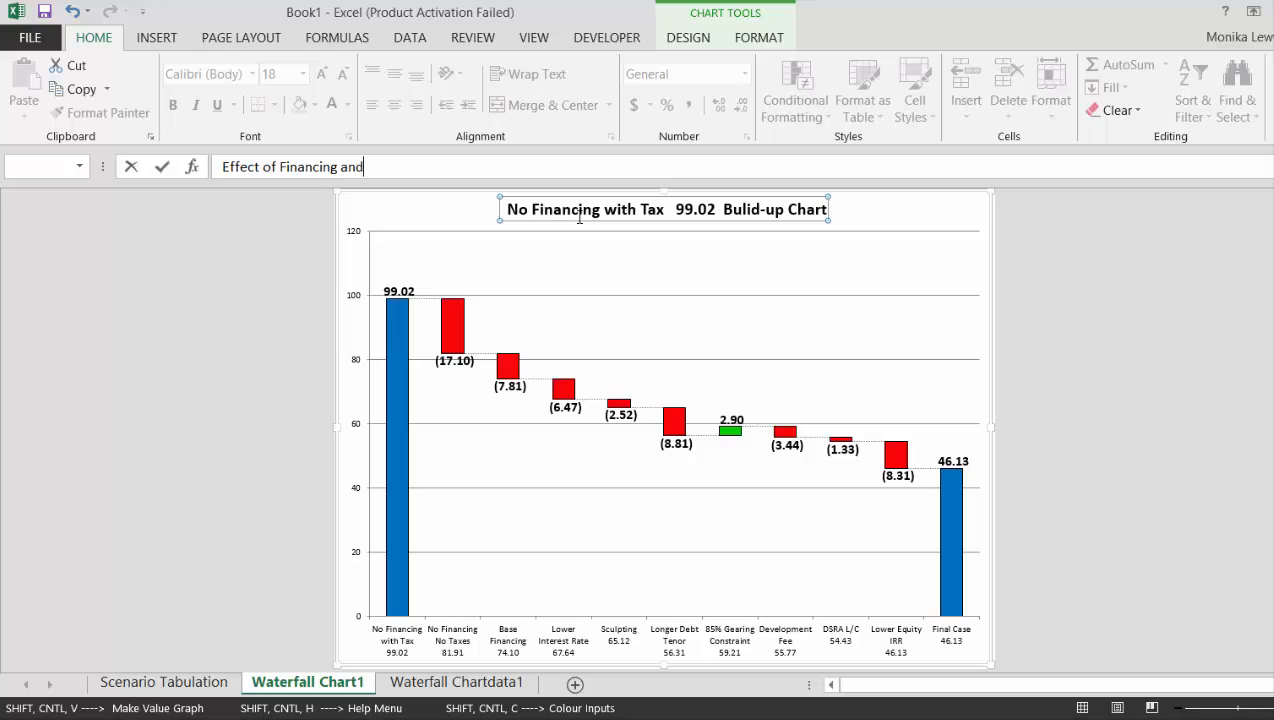
{"action": "type", "text": " Taxes on Solar Real LCOE"}
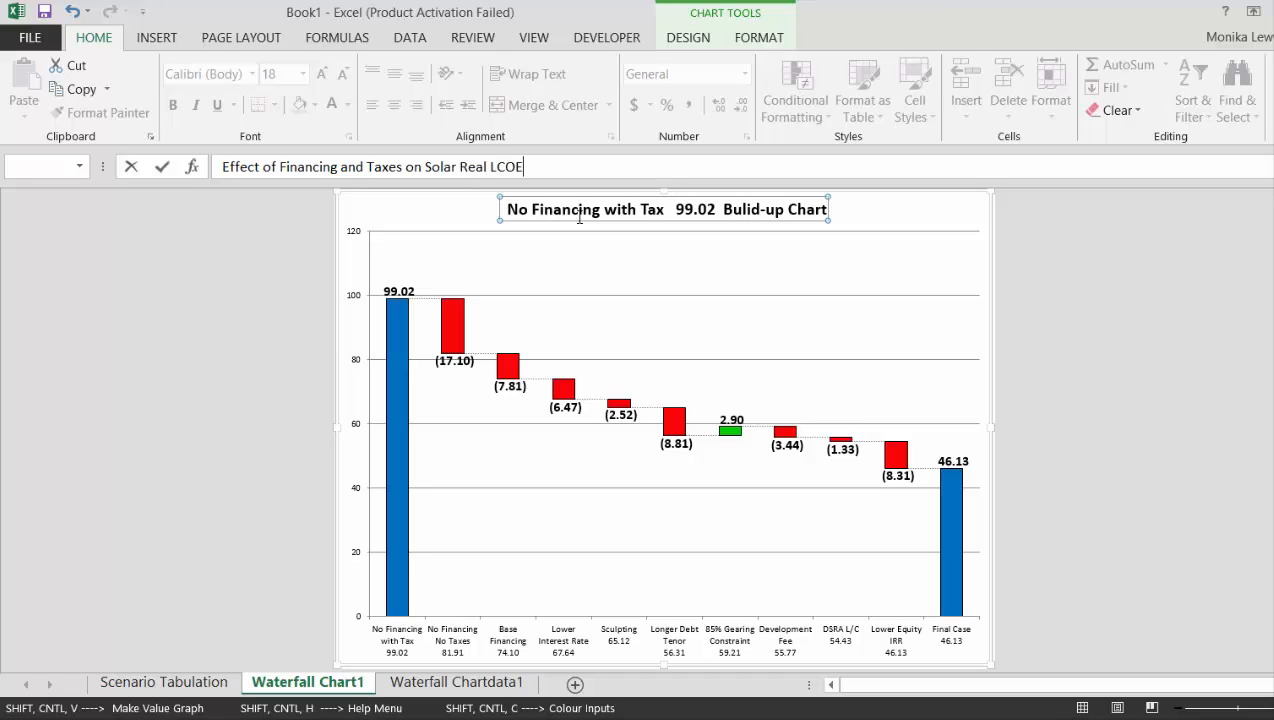
{"action": "key", "text": "Return"}
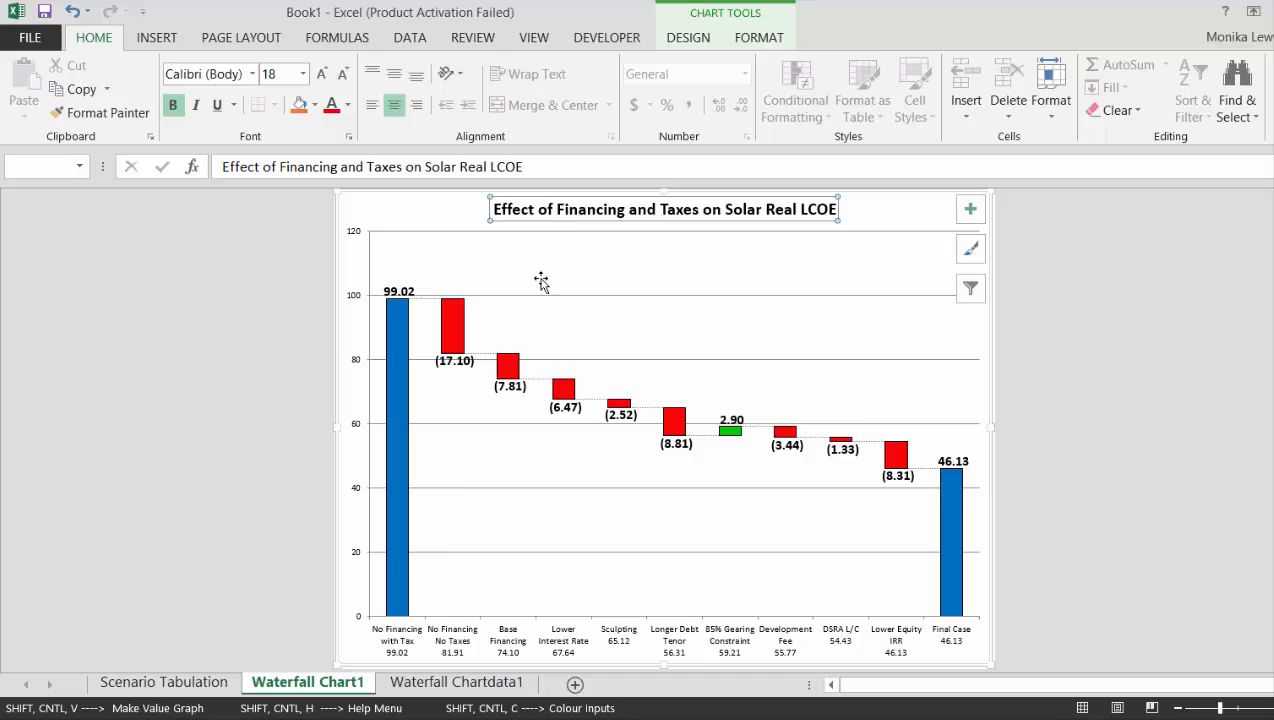
{"action": "left_click", "coordinate": [544, 581]}
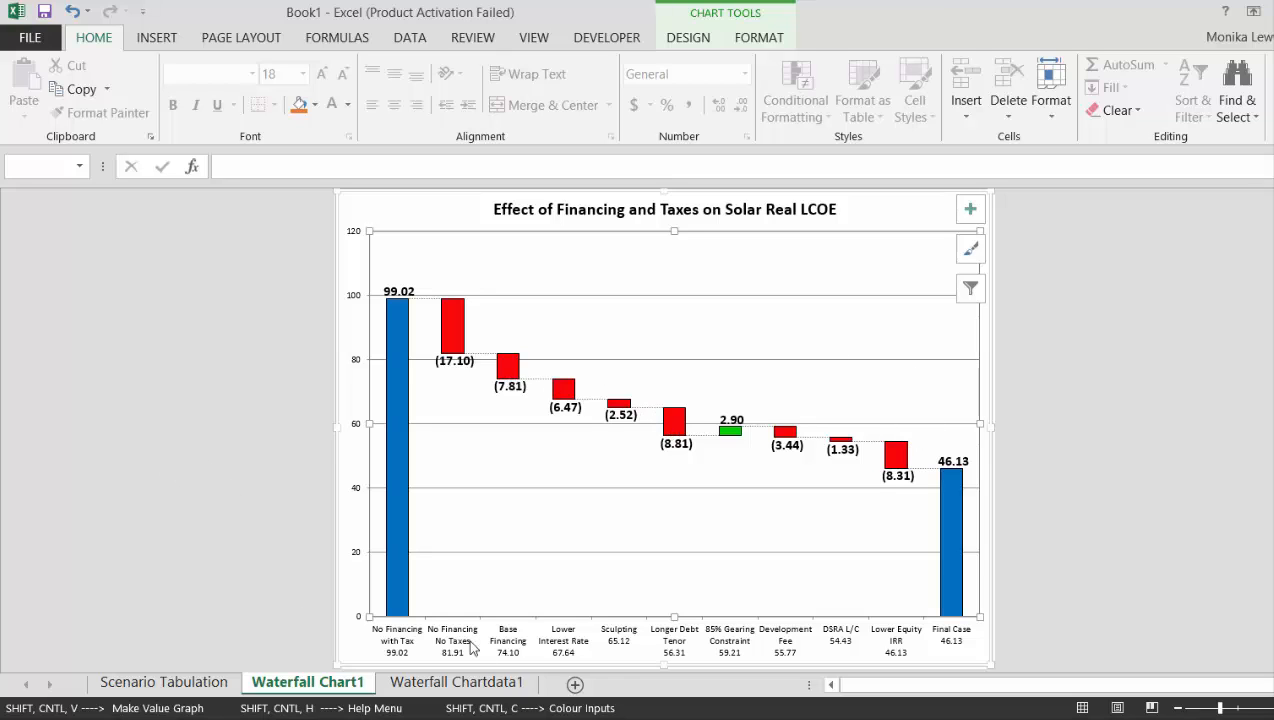
Try font size 11 on the chart's category axis labels and restore them to size 10
{"action": "left_click", "coordinate": [441, 619]}
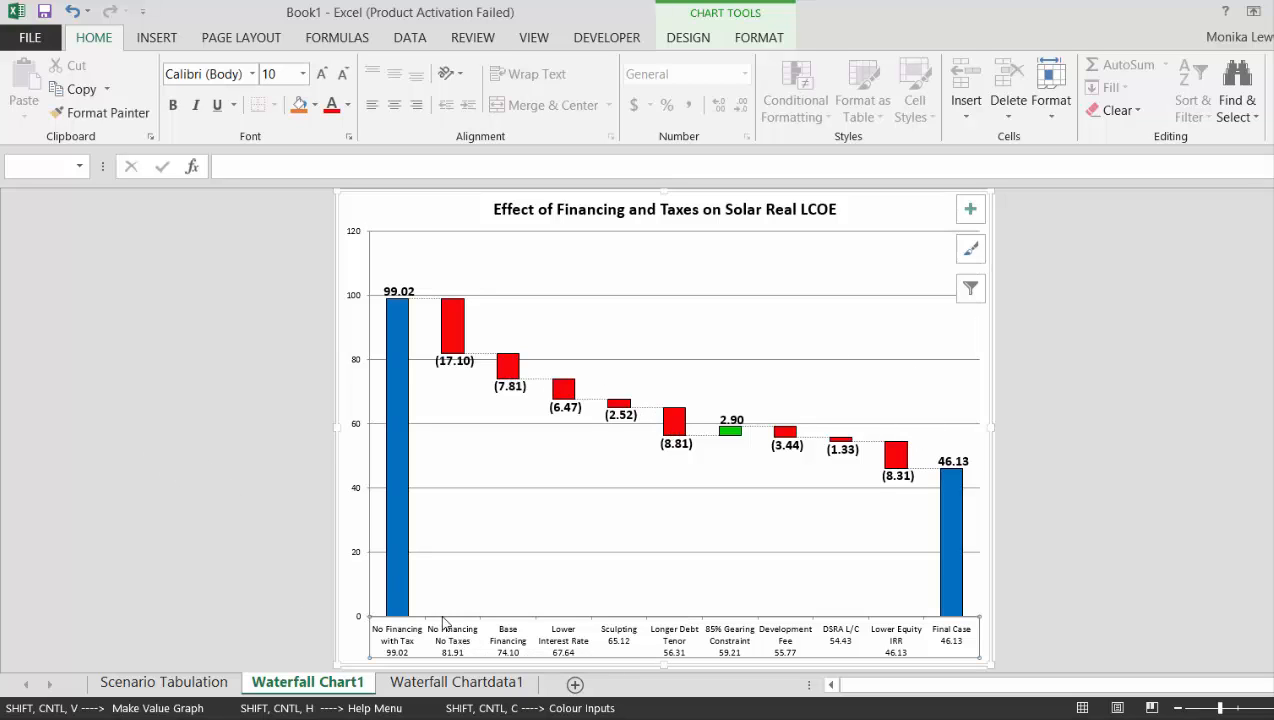
{"action": "left_click", "coordinate": [299, 74]}
{"action": "left_click", "coordinate": [304, 74]}
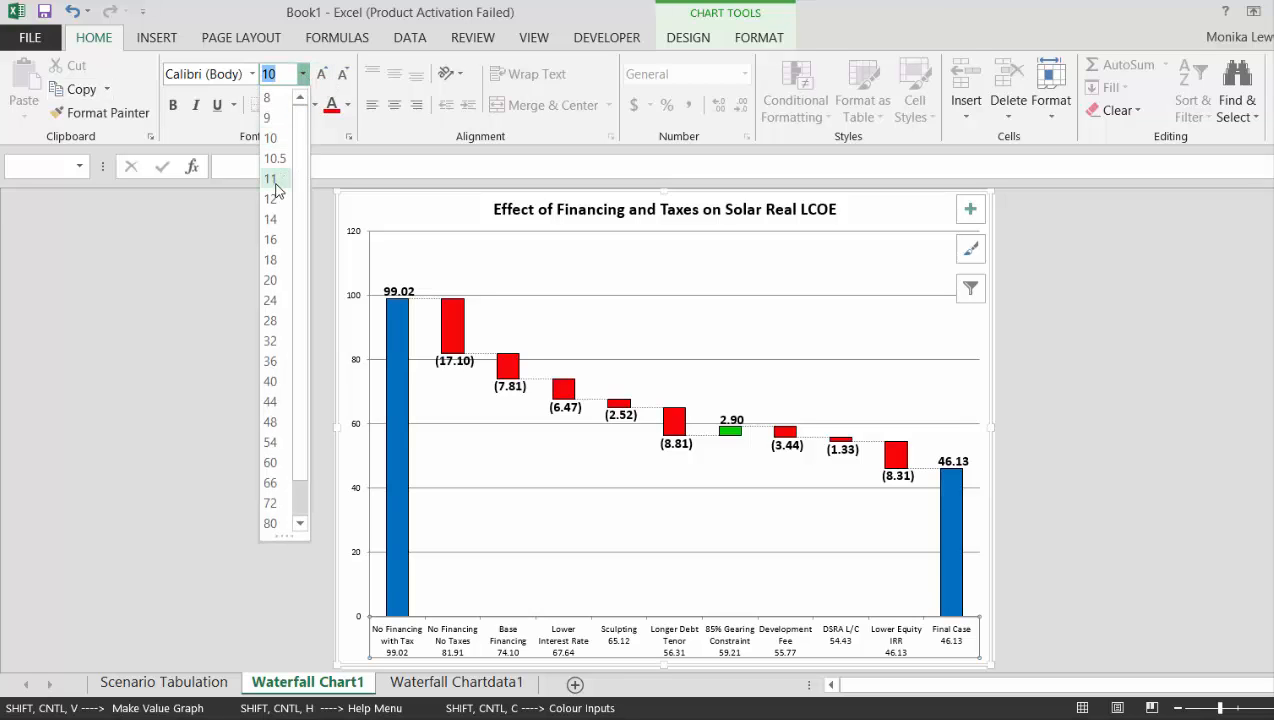
{"action": "left_click", "coordinate": [280, 188]}
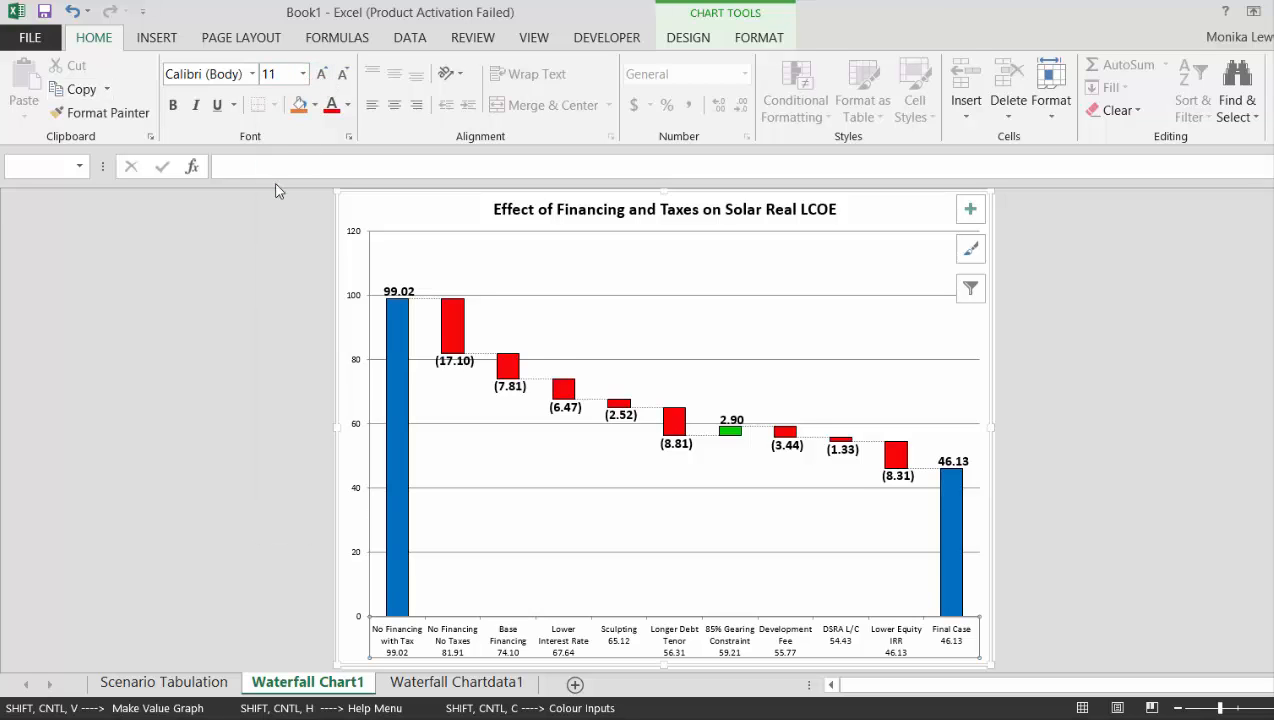
{"action": "left_click", "coordinate": [303, 74]}
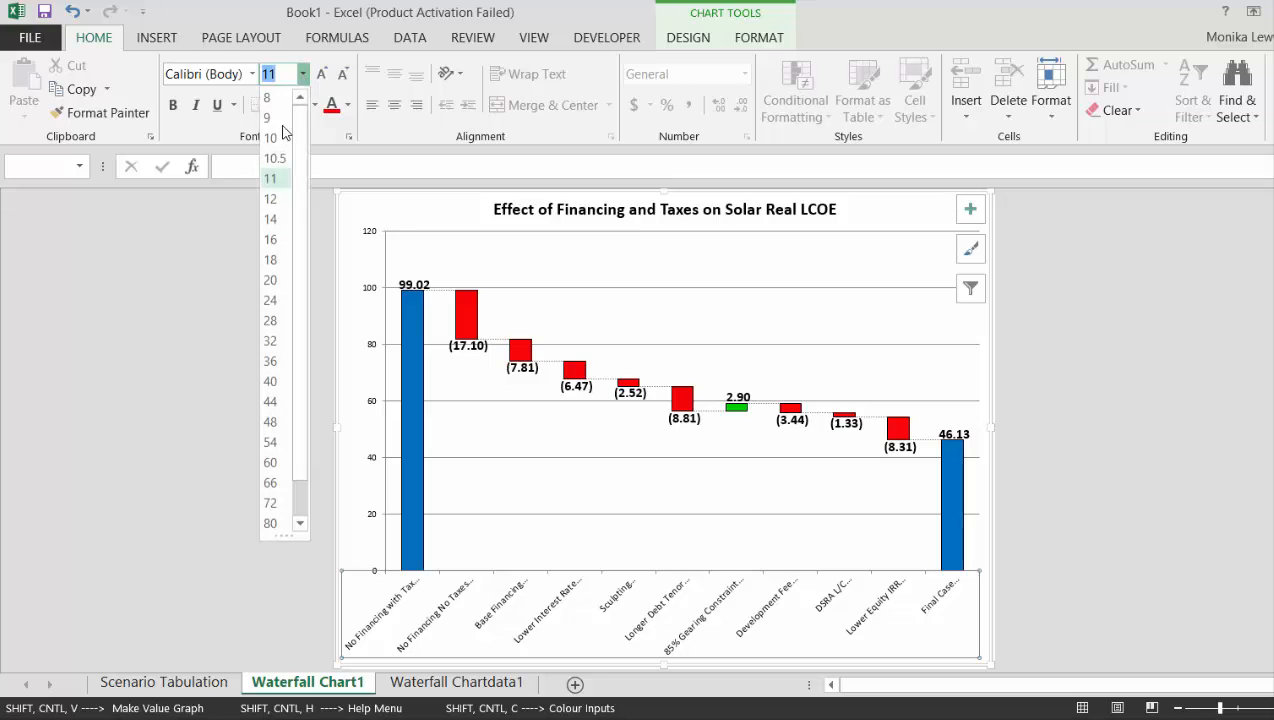
{"action": "left_click", "coordinate": [277, 180]}
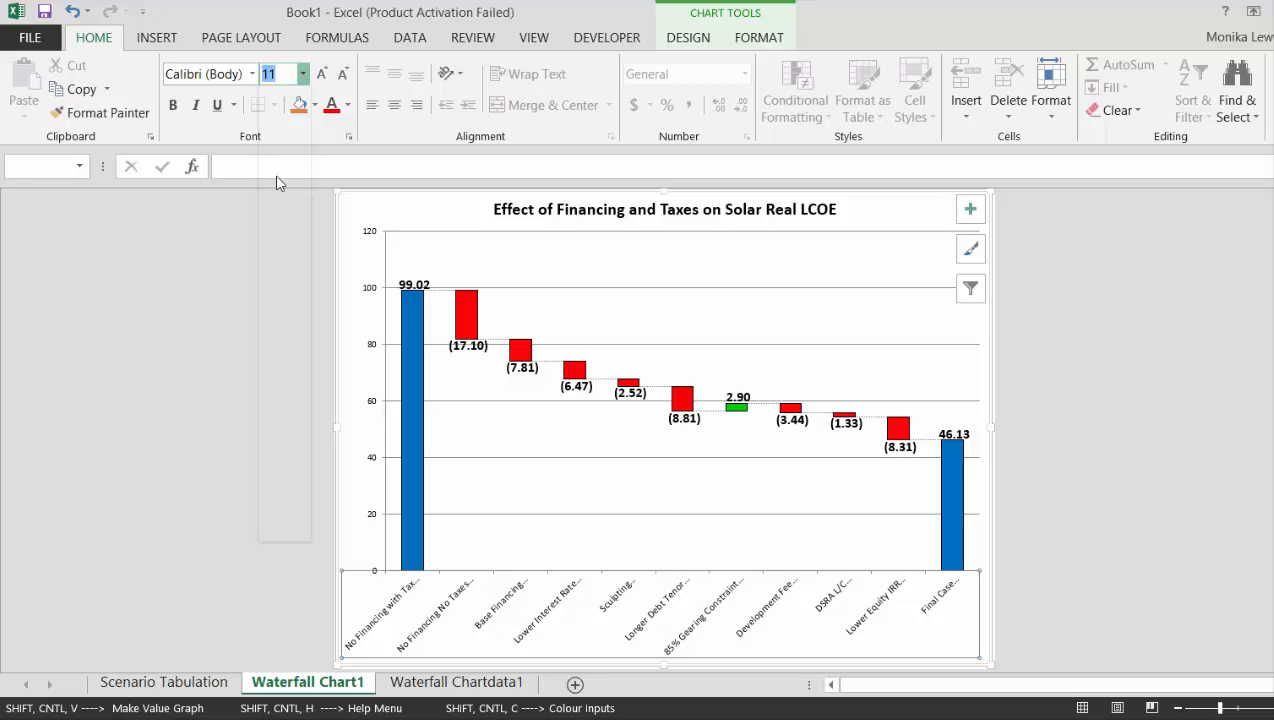
{"action": "left_click", "coordinate": [303, 74]}
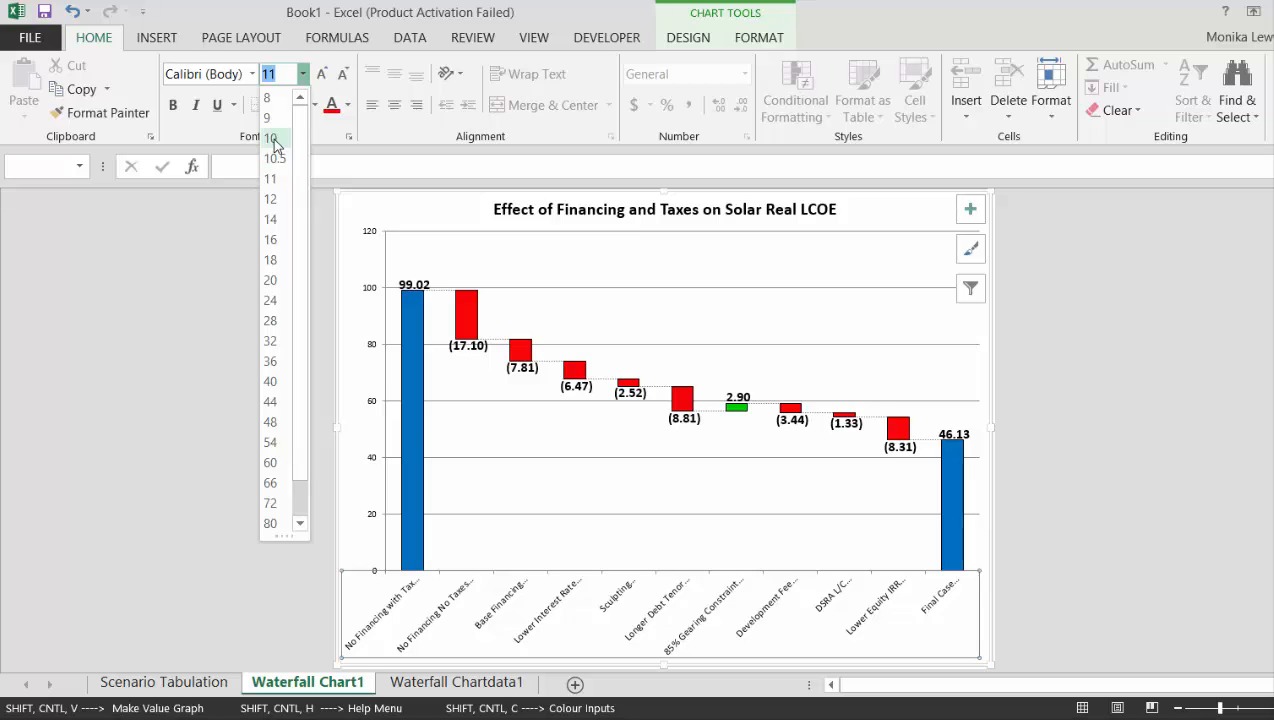
{"action": "left_click", "coordinate": [274, 138]}
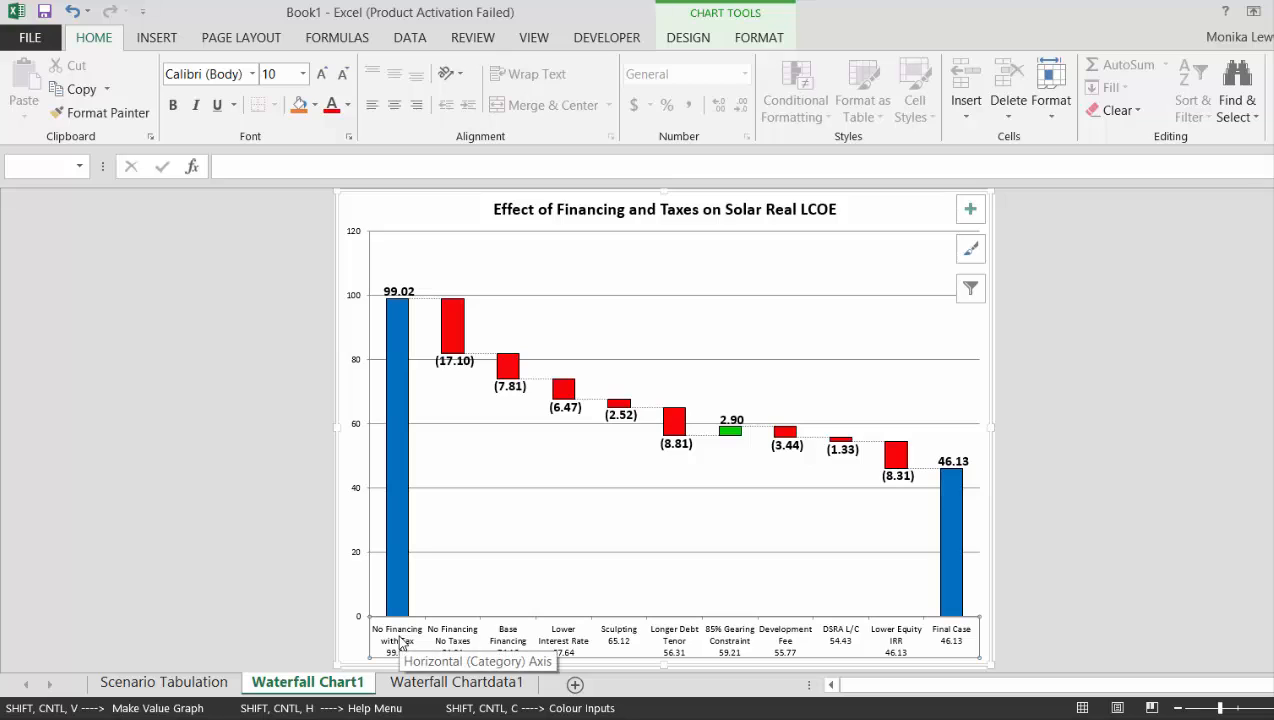
Make the chart's category axis labels bold and deselect the chart
{"action": "key", "text": "ctrl+b"}
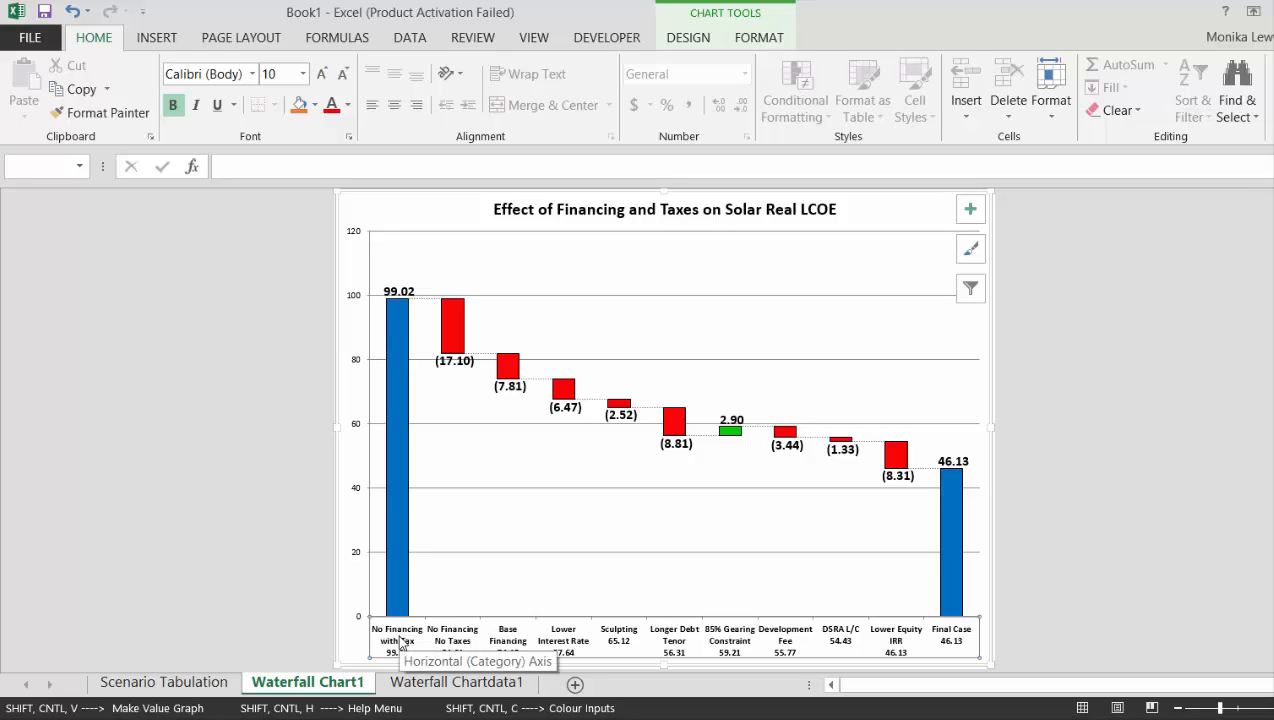
{"action": "left_click", "coordinate": [203, 567]}
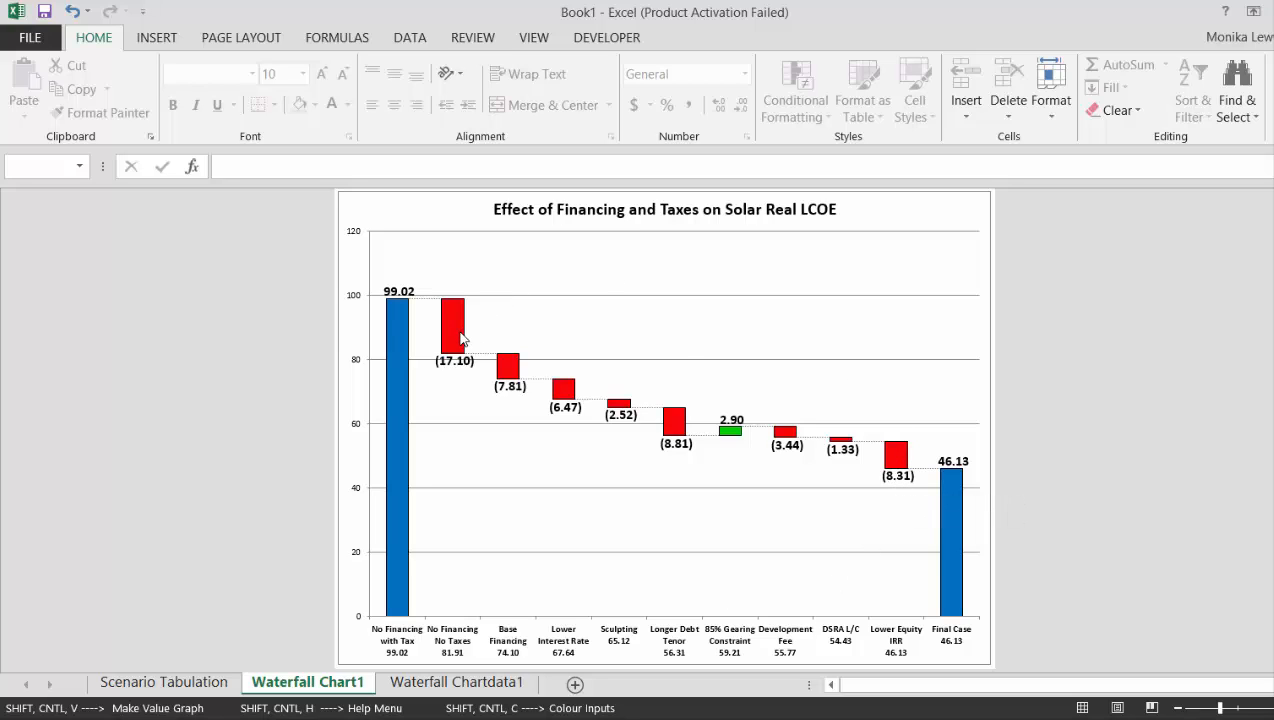
Save the waterfall chart workbook as "Solar LCOE" in the Solar Models folder
{"action": "mouse_move", "coordinate": [462, 340]}
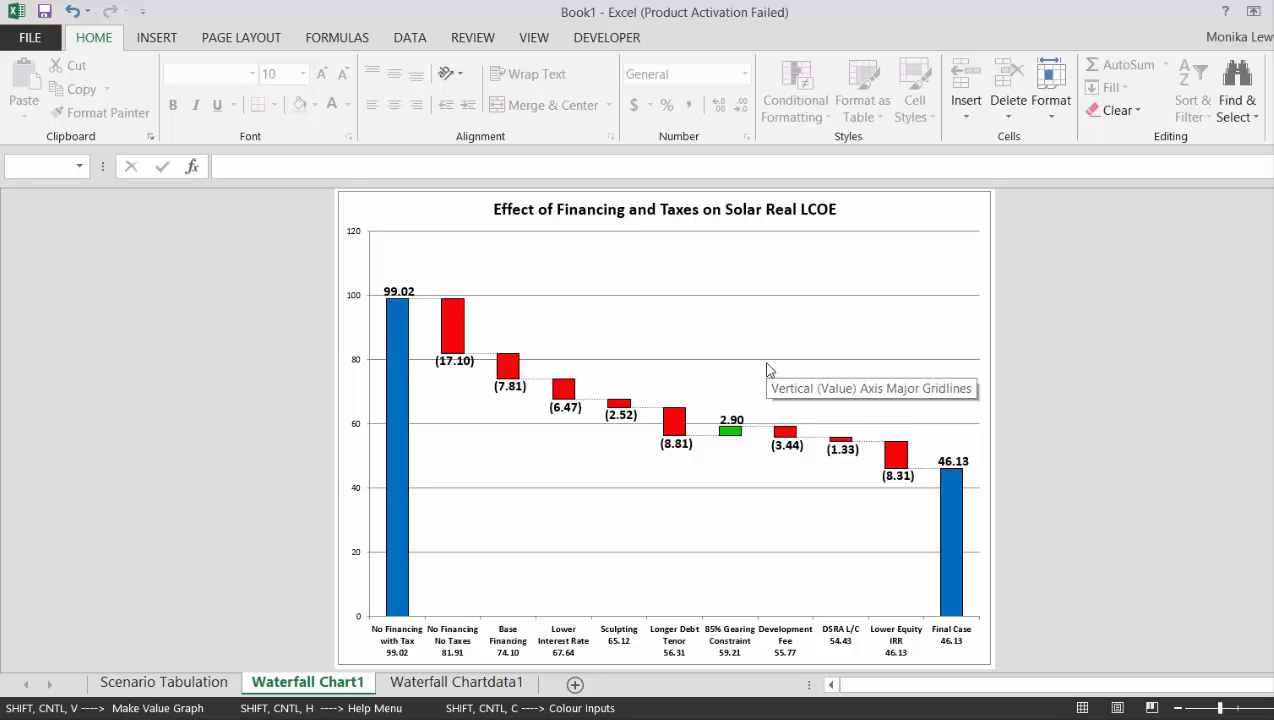
{"action": "key", "text": "F12"}
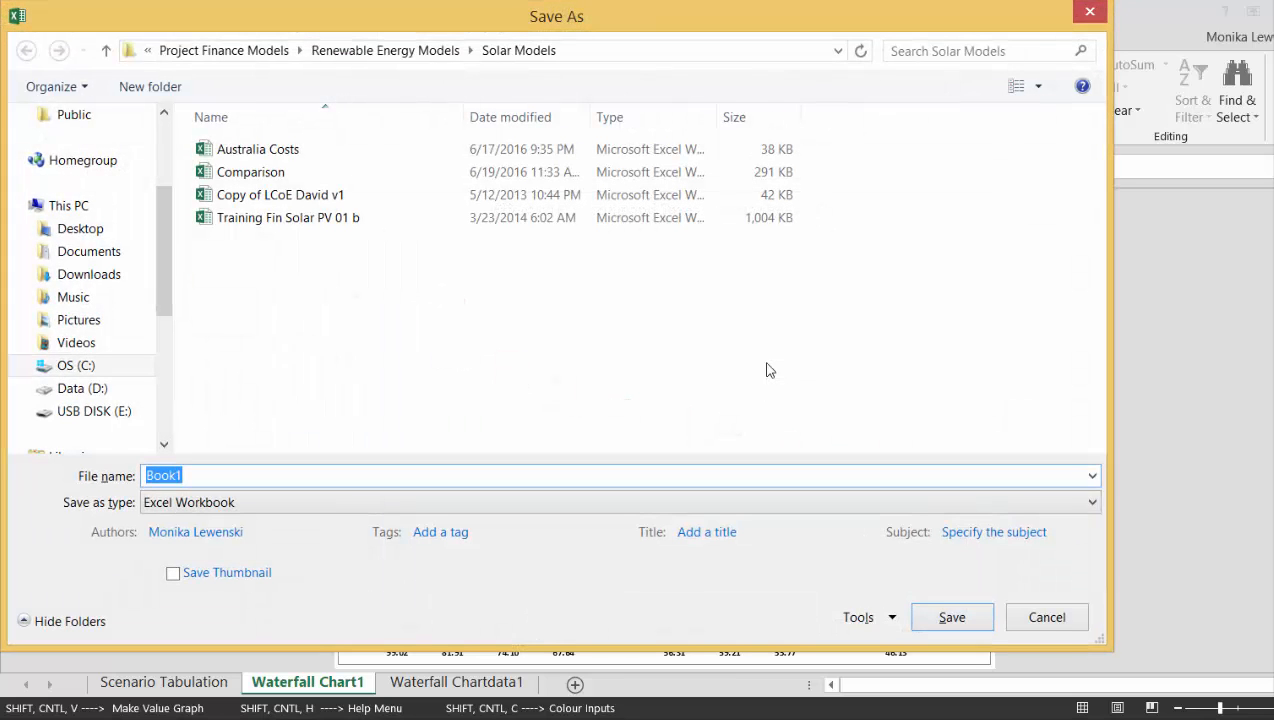
{"action": "type", "text": "Solar "}
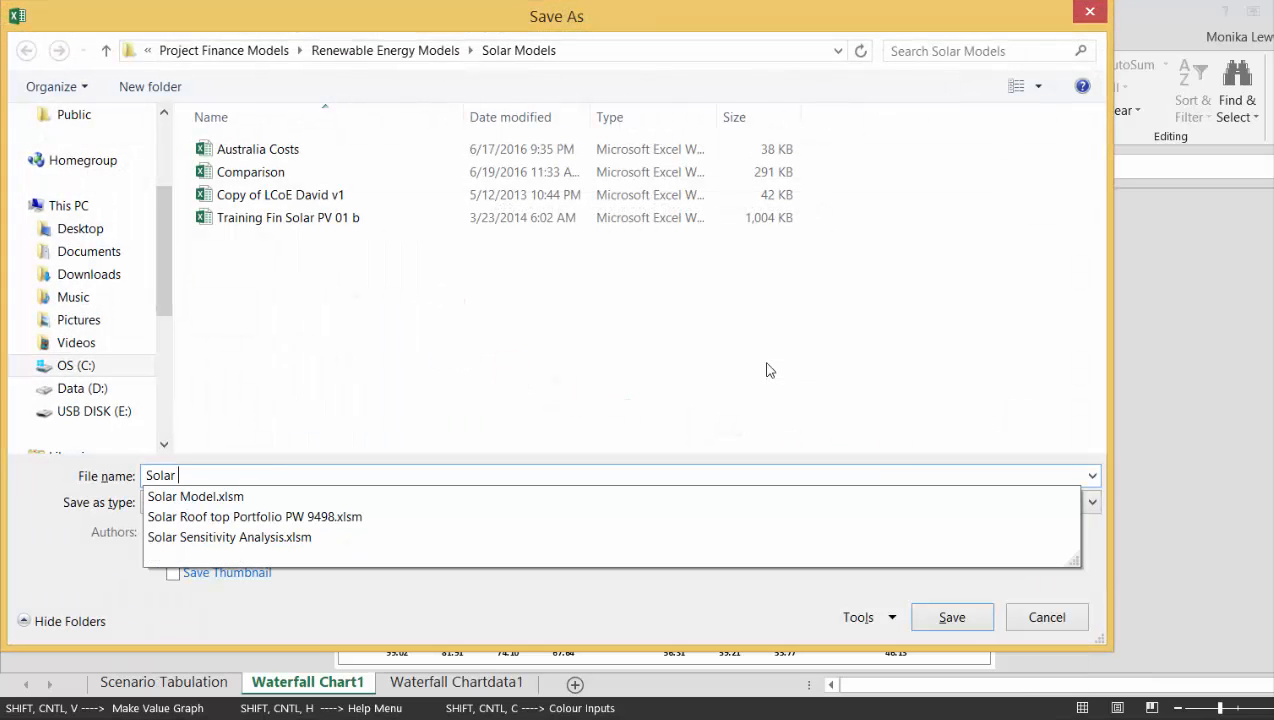
{"action": "type", "text": "LCOE"}
{"action": "key", "text": "Return"}
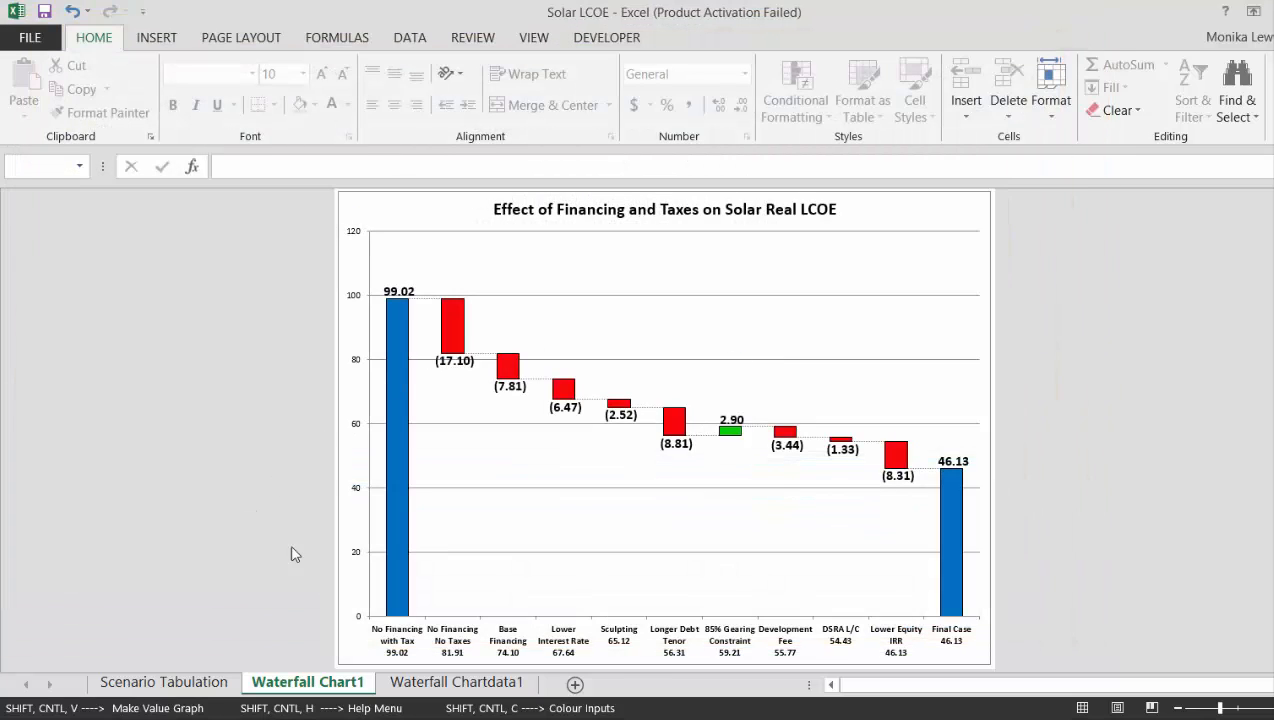
Switch to the Solar Model Version 3 workbook and bring up its Scenario Tabulation sheet
{"action": "left_click", "coordinate": [340, 718]}
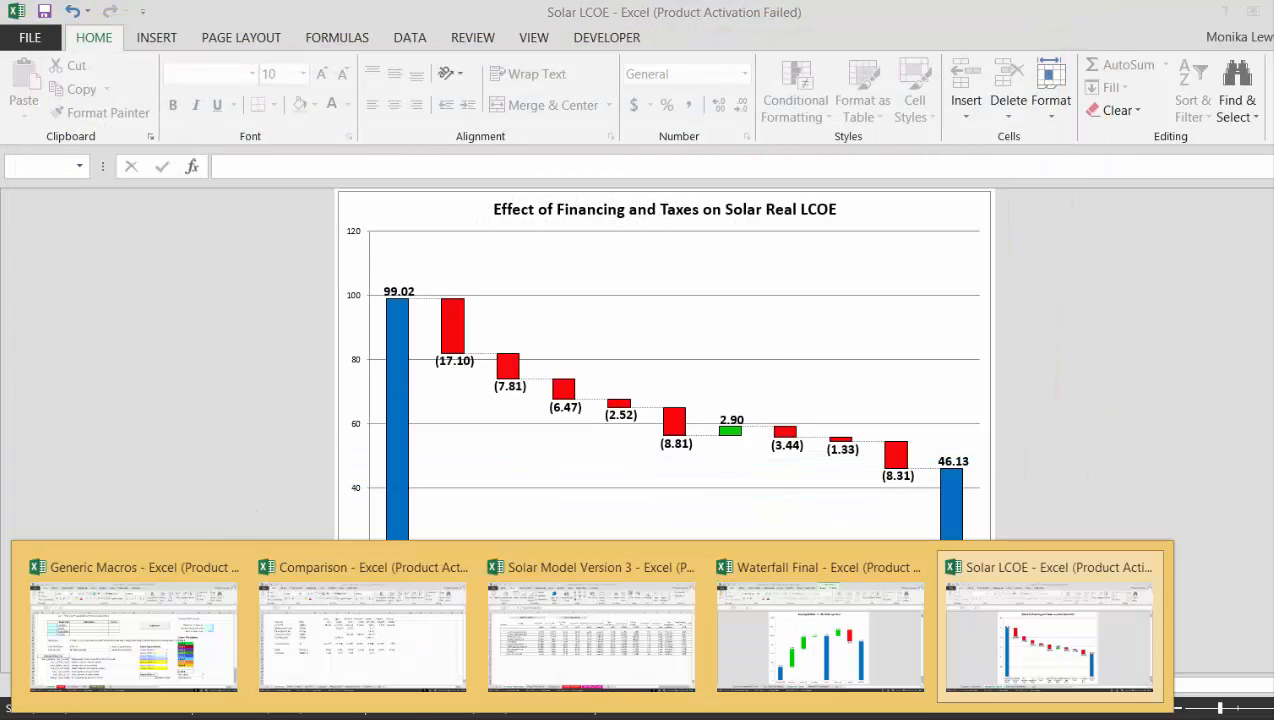
{"action": "left_click", "coordinate": [607, 665]}
{"action": "key", "text": "ctrl+Page_Up"}
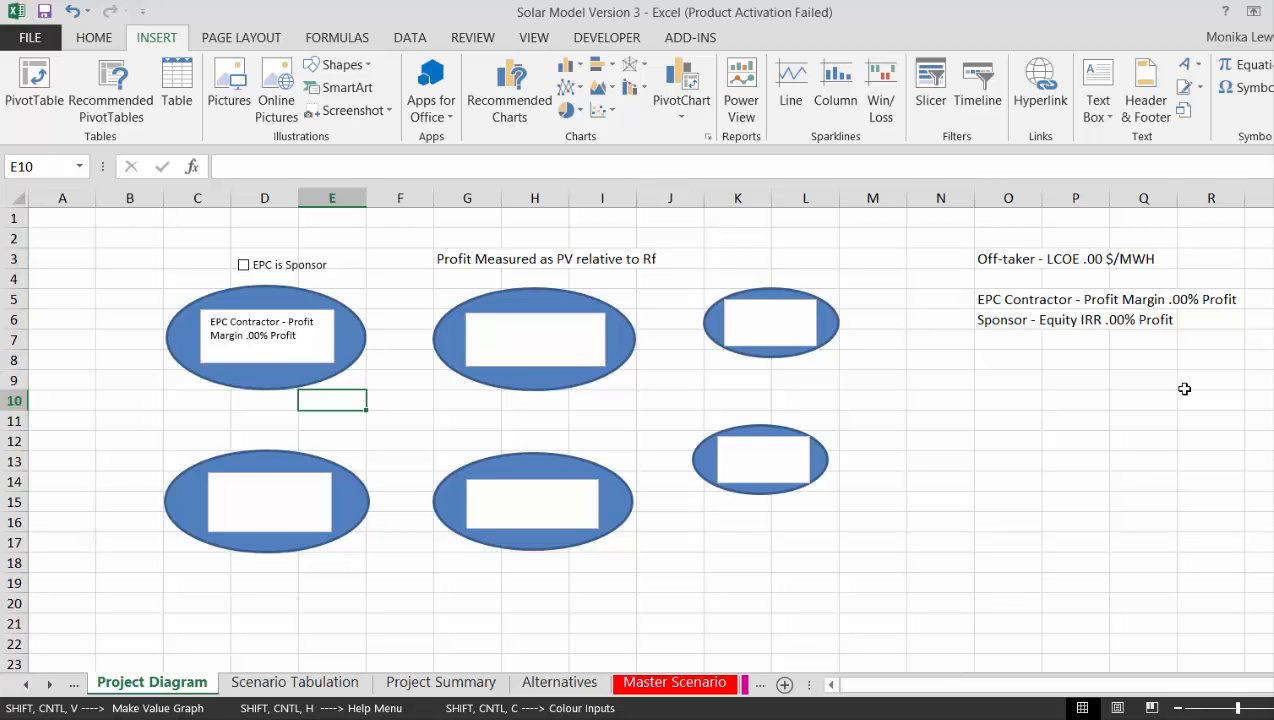
{"action": "key", "text": "ctrl+Page_Down"}
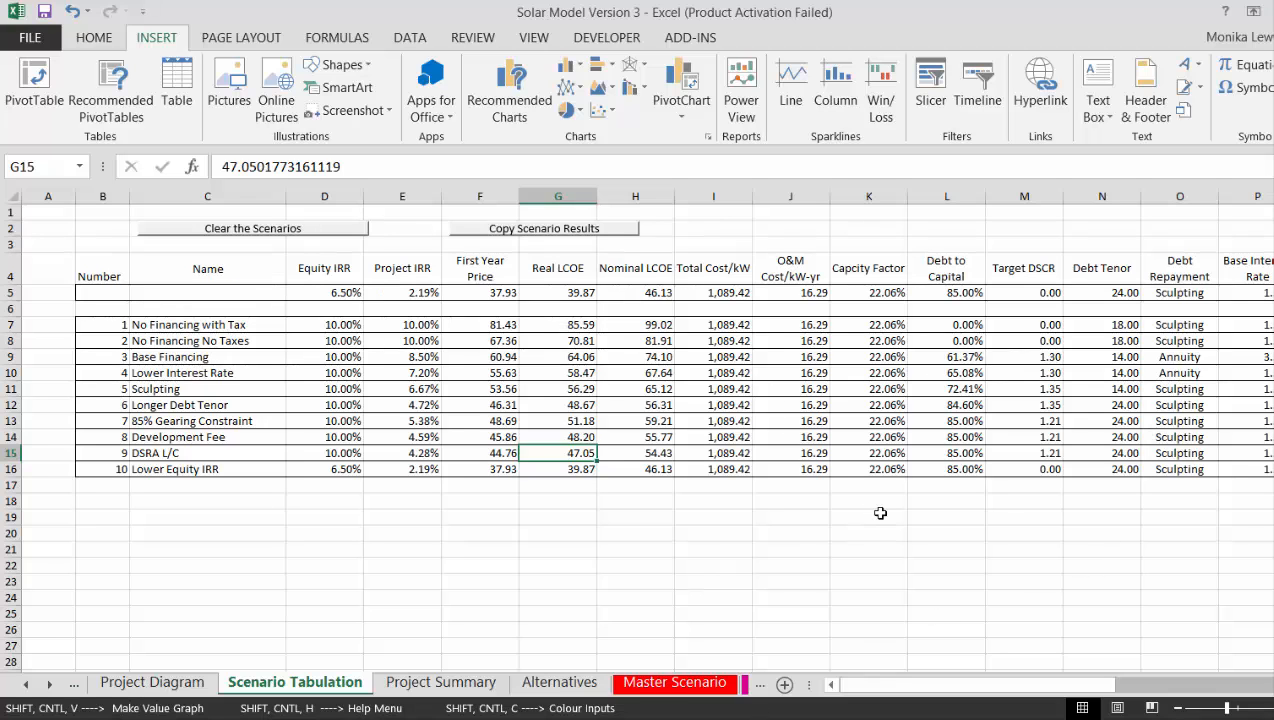
{"action": "left_click", "coordinate": [880, 514]}
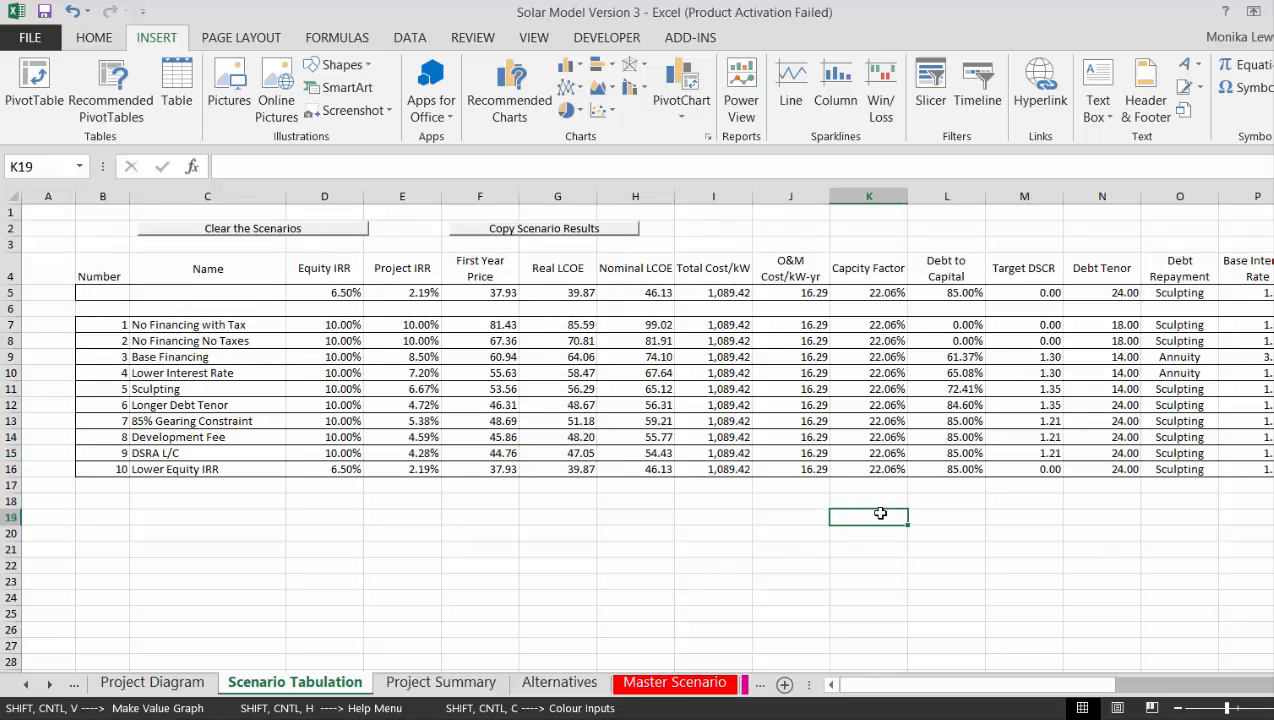
Save the model under its existing name, Solar Model Version 3, replacing the existing macro-enabled file
{"action": "key", "text": "F12"}
{"action": "key", "text": "Return"}
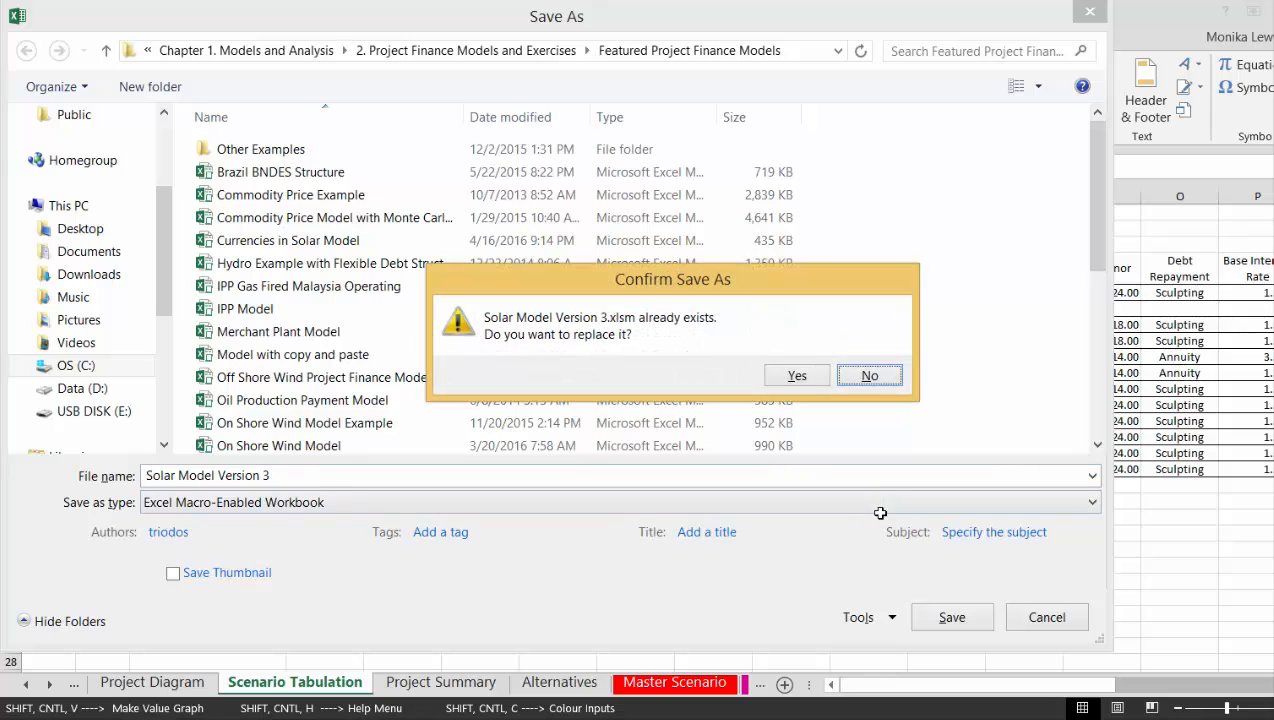
{"action": "left_click", "coordinate": [793, 376]}
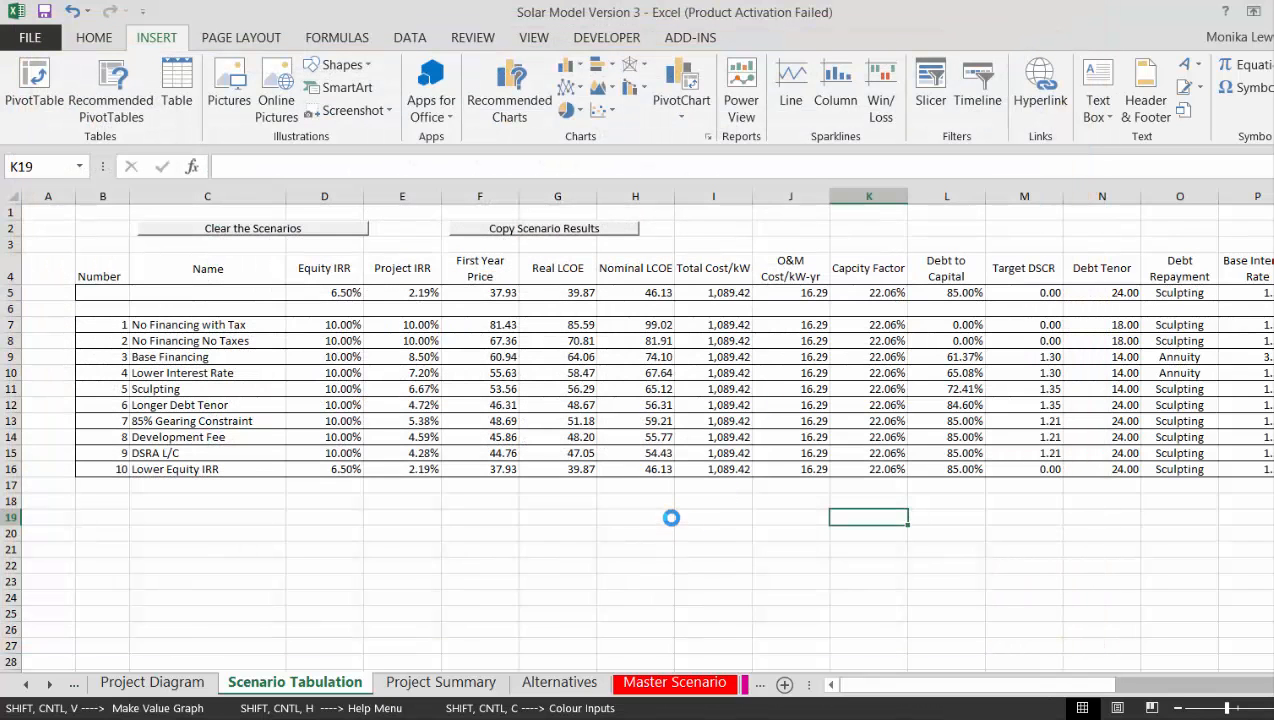
{"action": "left_click", "coordinate": [561, 582]}
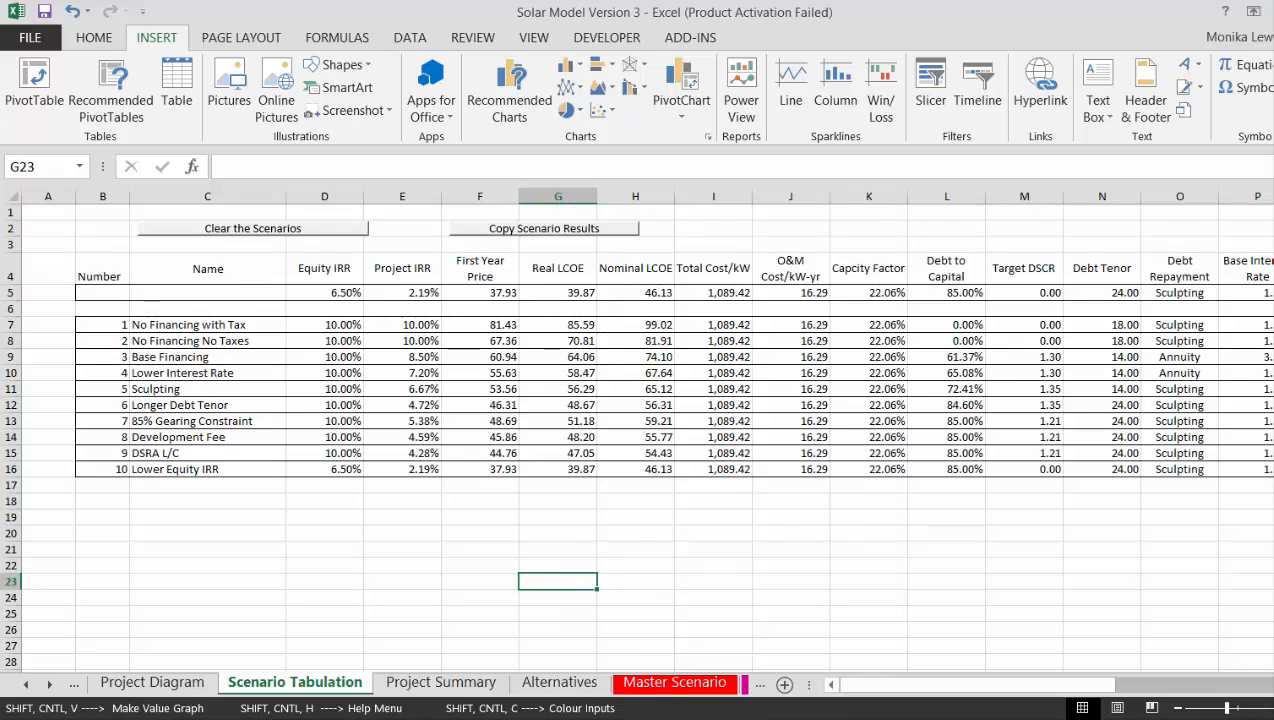